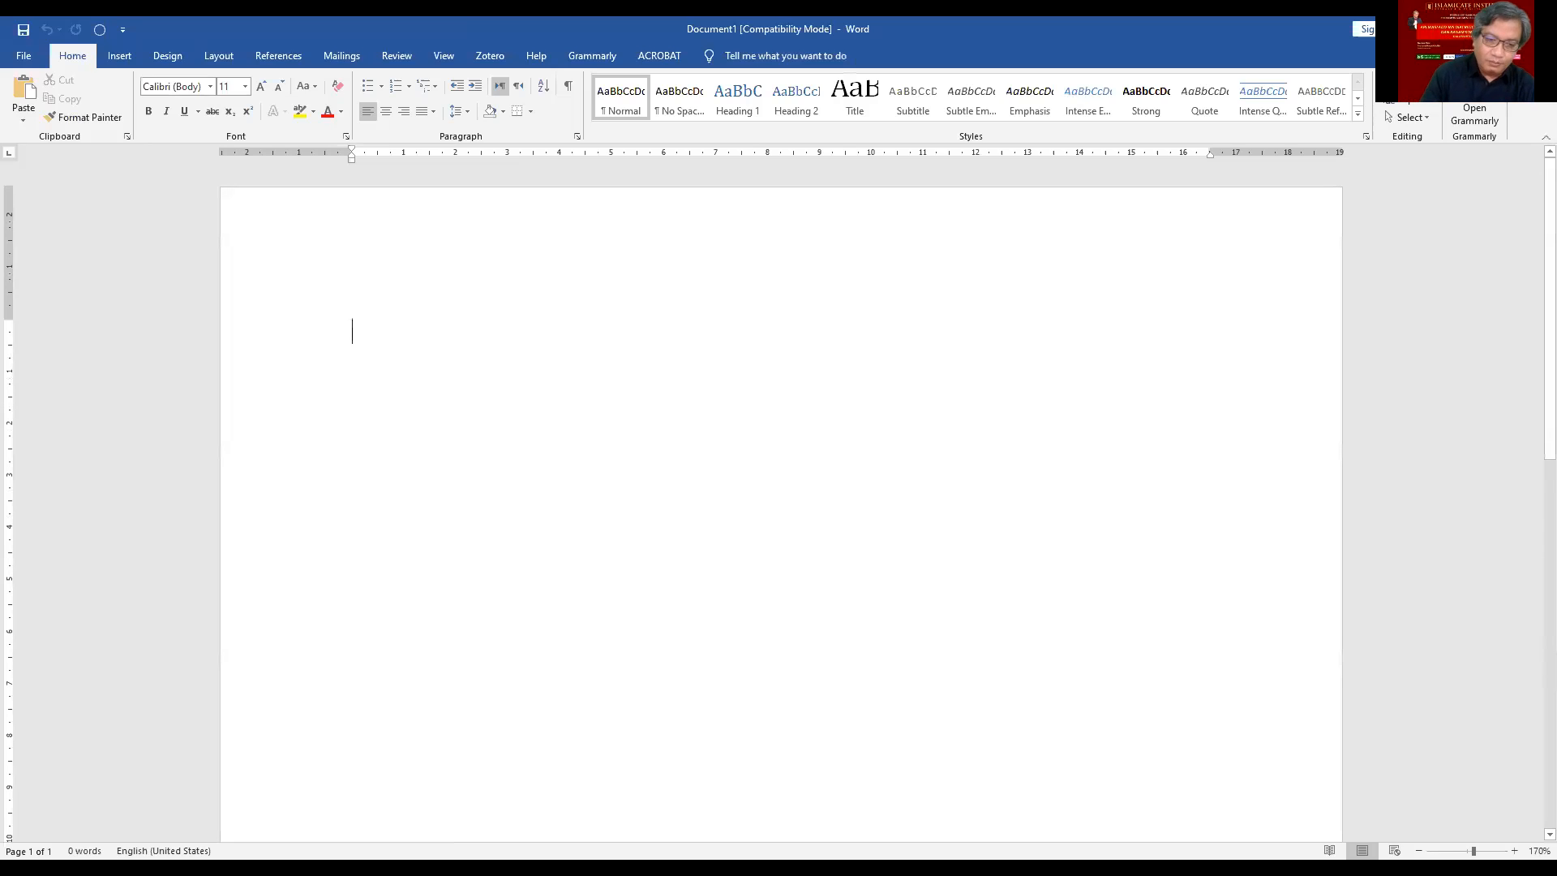
# Step: Write the transliterations "Mudharabah" and "Mudlarabah" on two separate lines of the blank document
pyautogui.write('Mu')
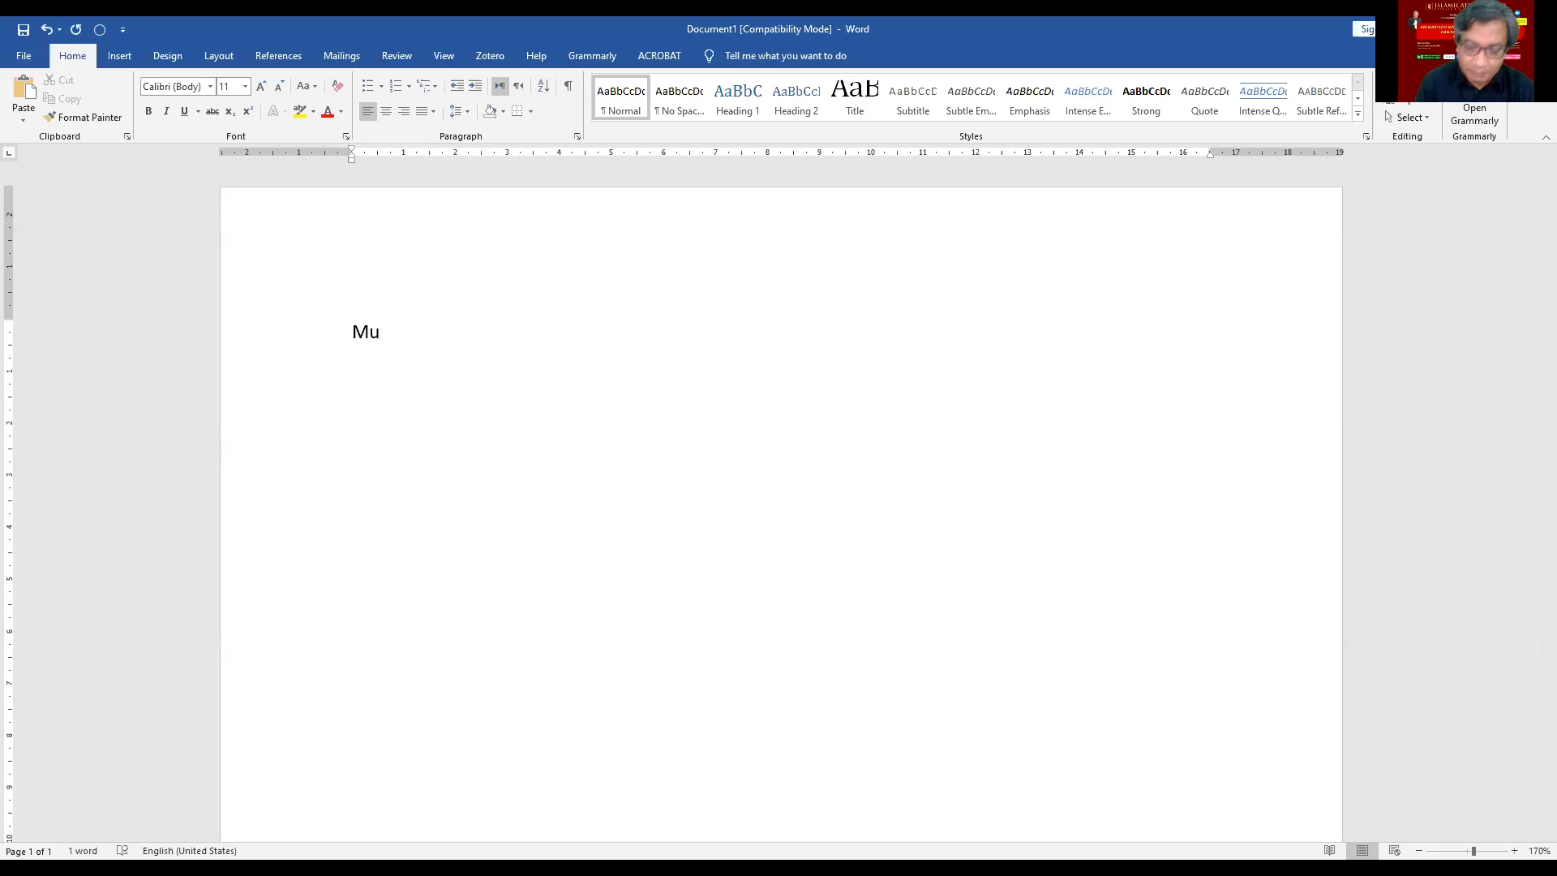
pyautogui.write('dharabah')
pyautogui.press('Return')
pyautogui.write('Mudha')
pyautogui.press('BackSpace')
pyautogui.press('BackSpace')
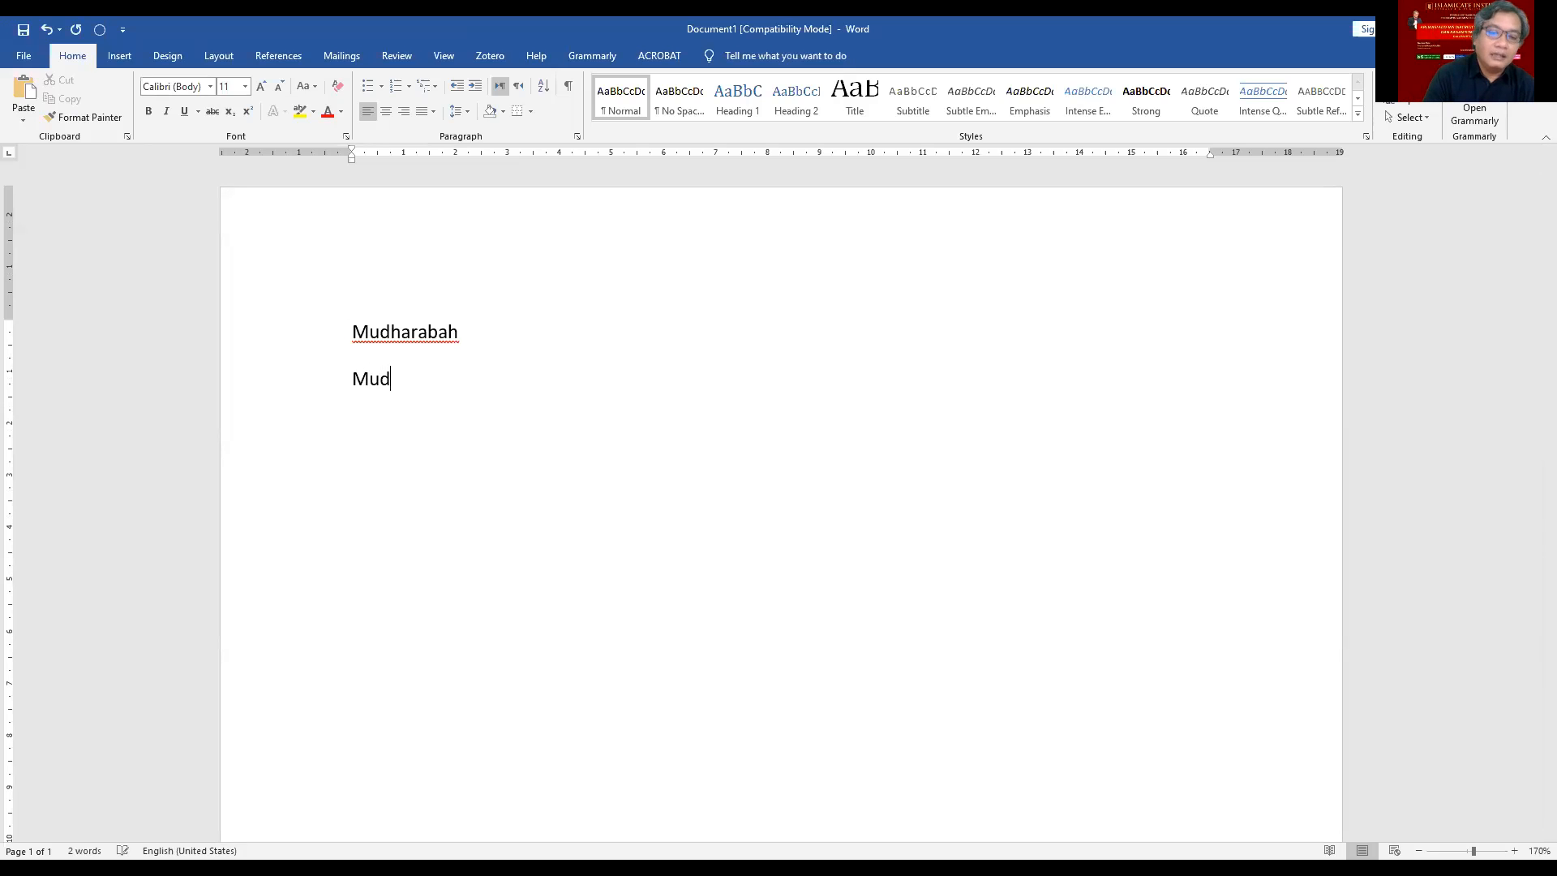
pyautogui.write('larabah')
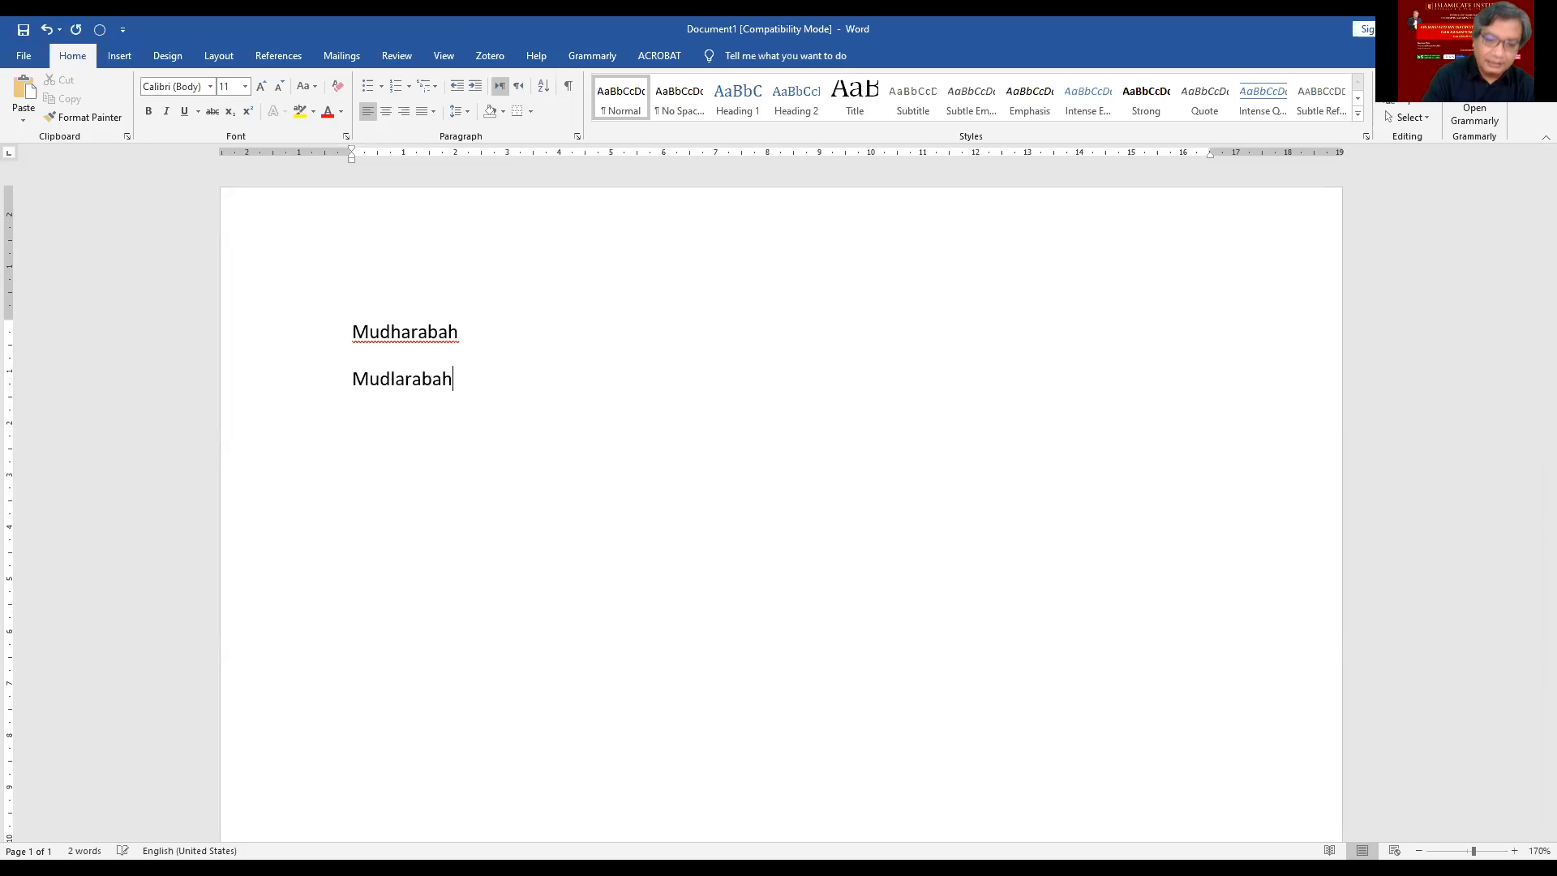
# Step: Add the Arabic word "مضاربة" on a new line below "Mudlarabah"
pyautogui.press('Return')
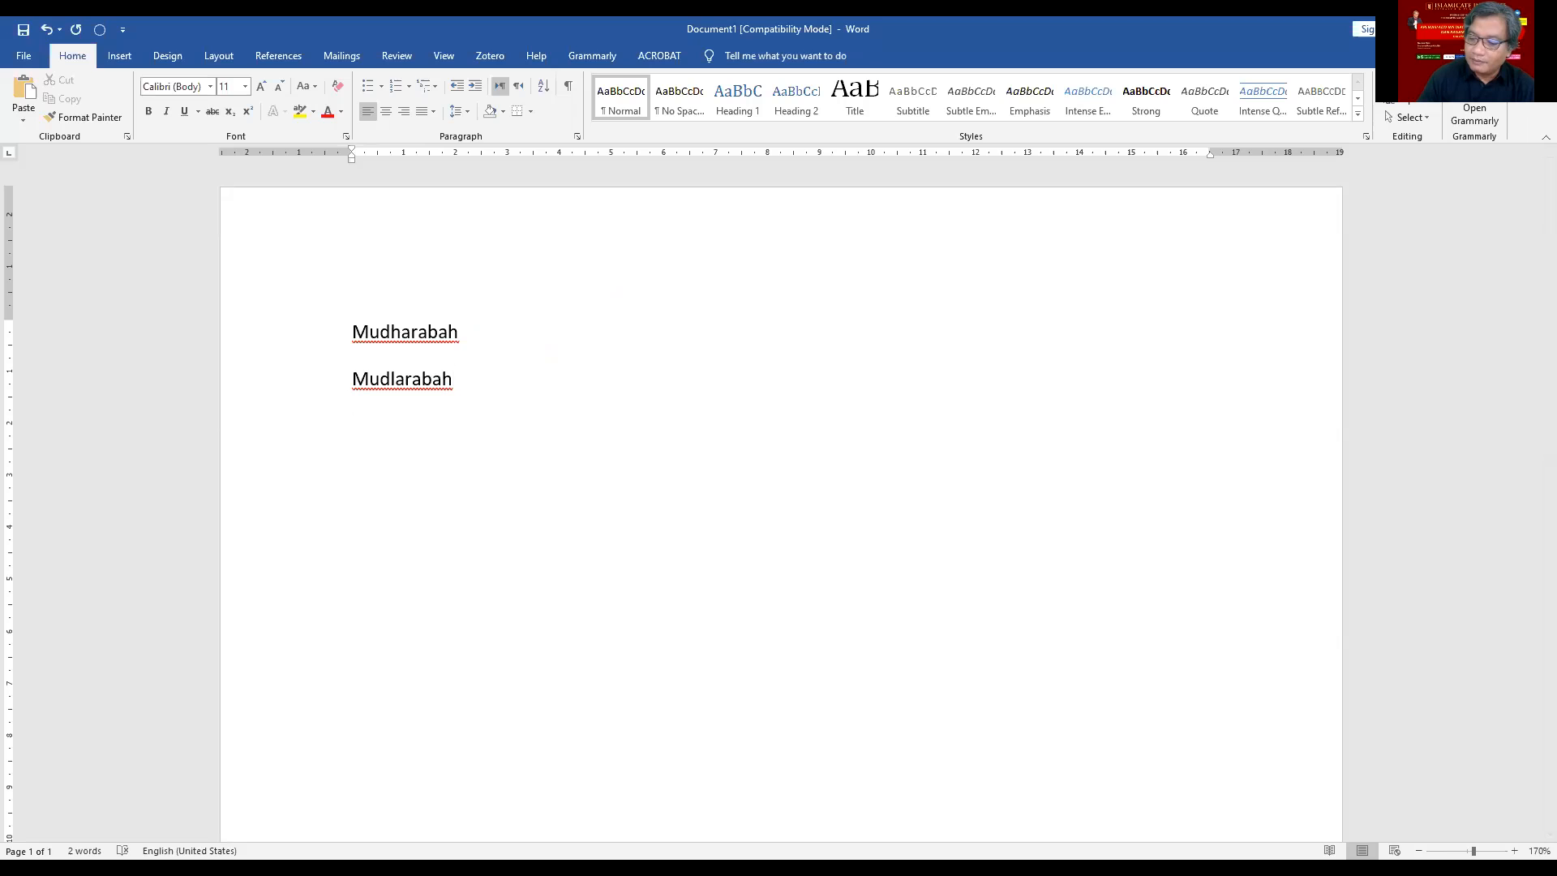
pyautogui.write('م')
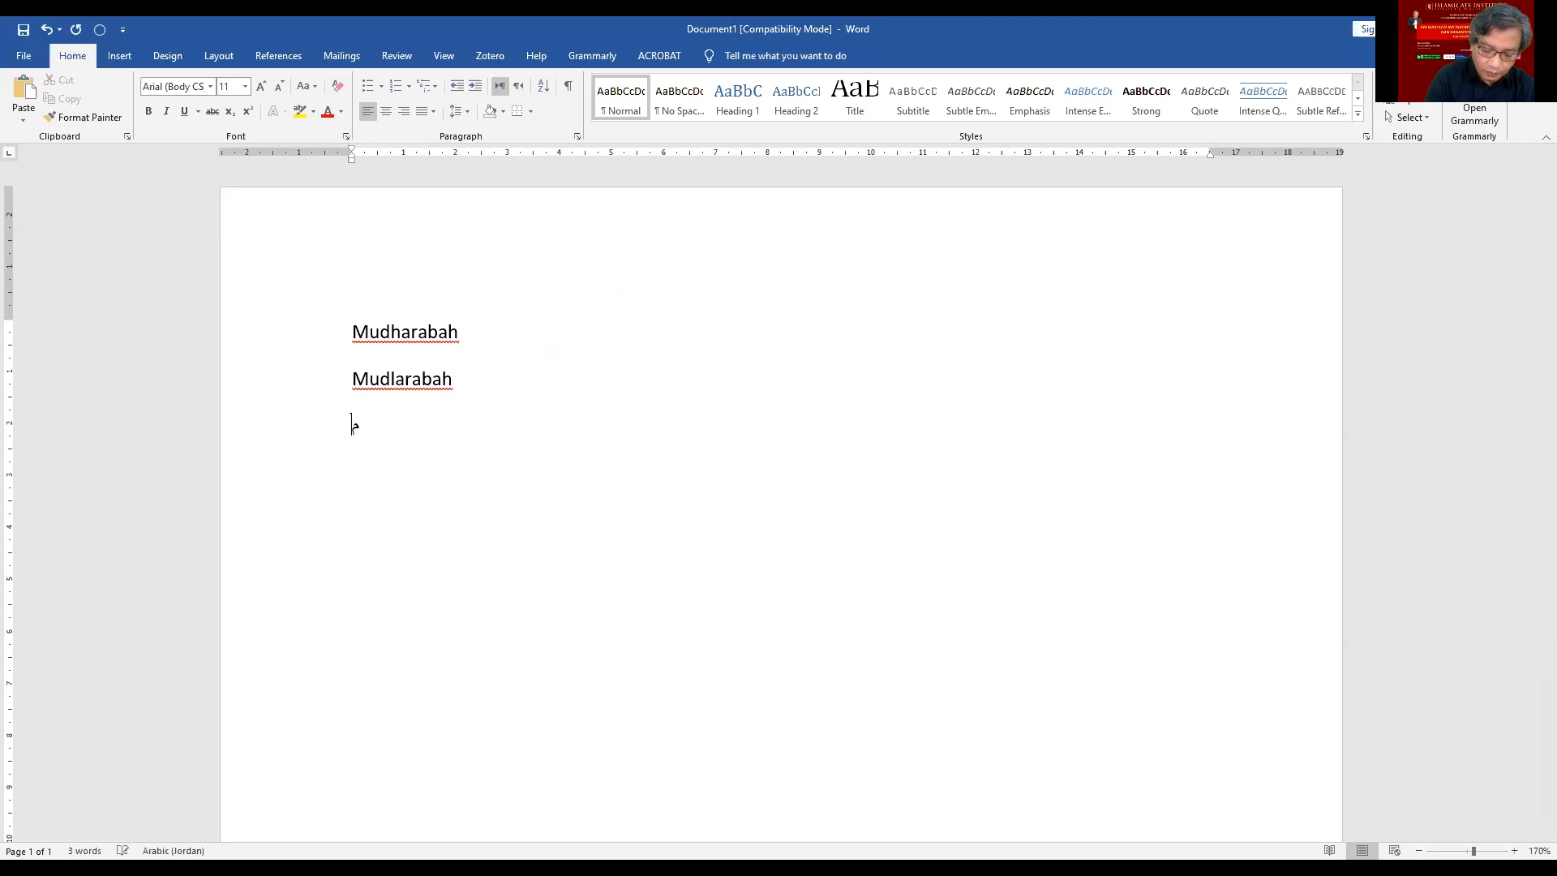
pyautogui.write('ضارب')
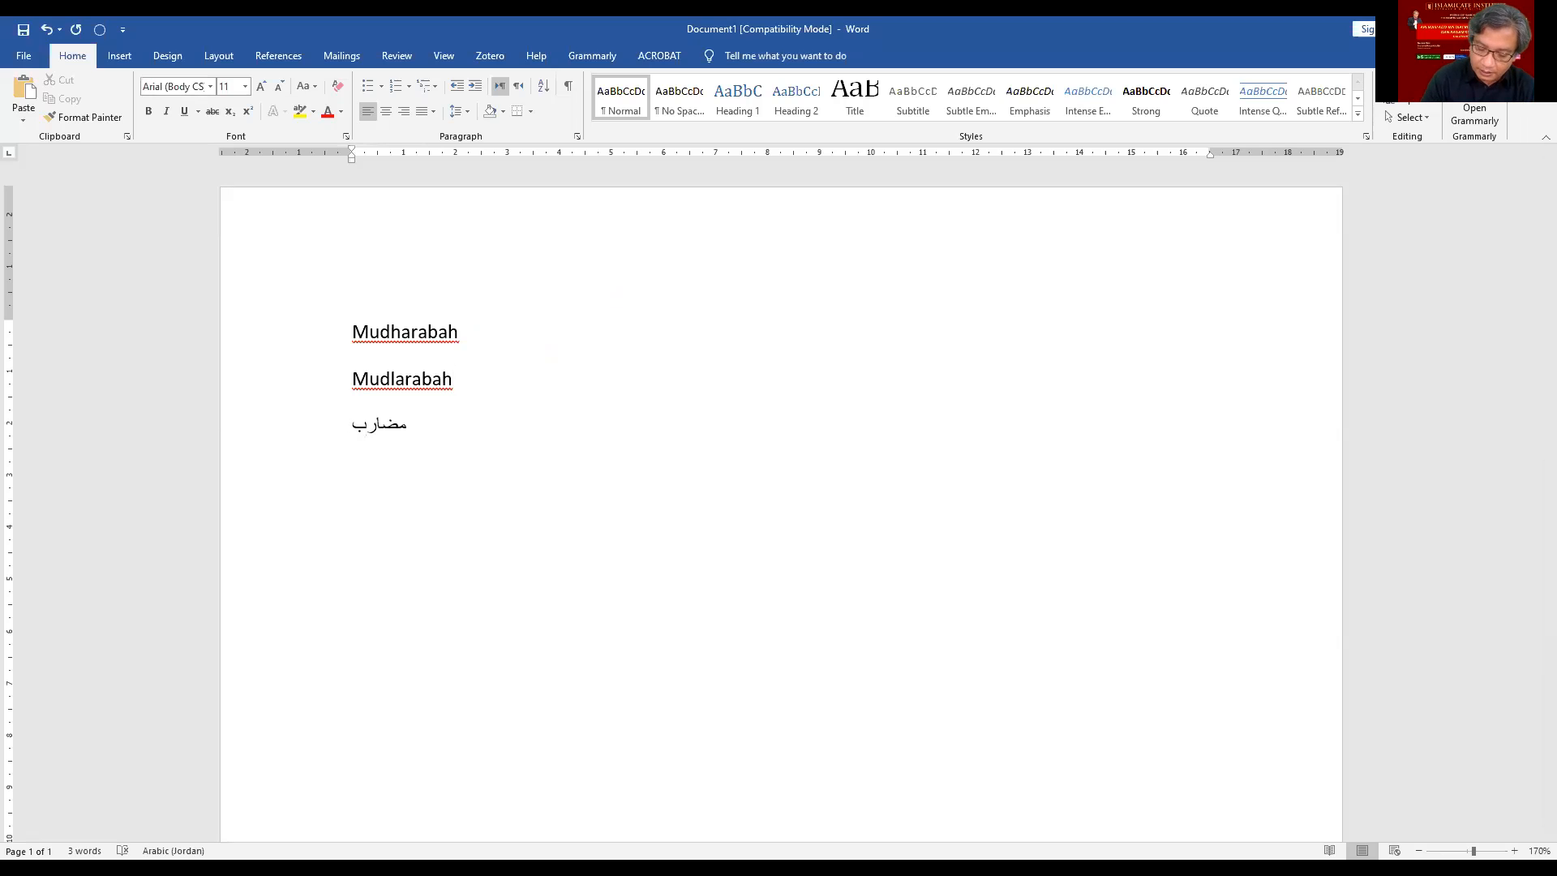
pyautogui.write('ج')
pyautogui.press('BackSpace')
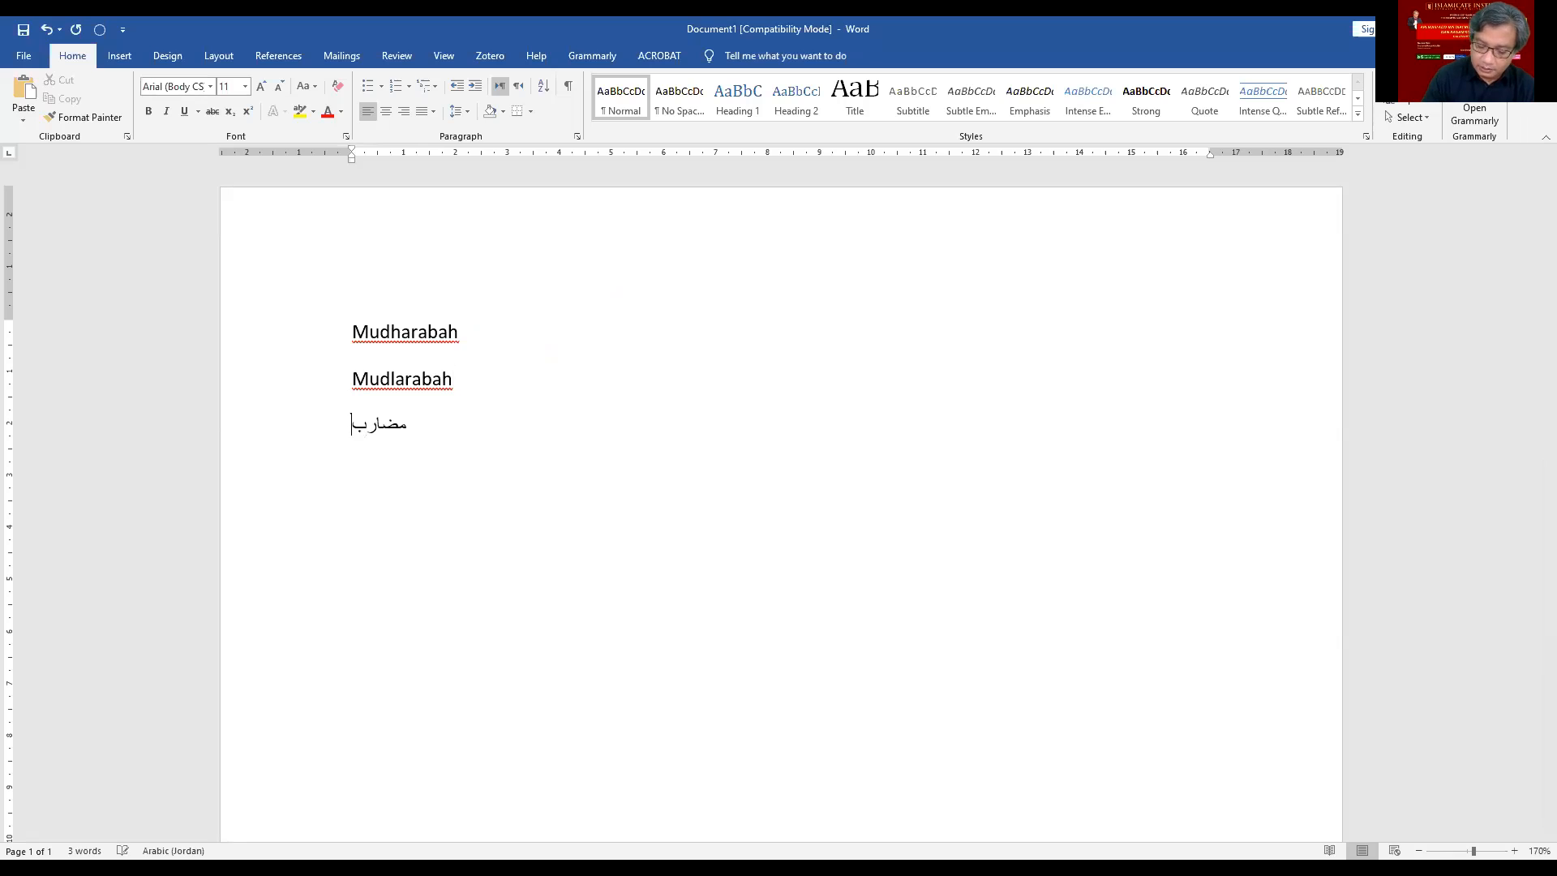
pyautogui.write('ة')
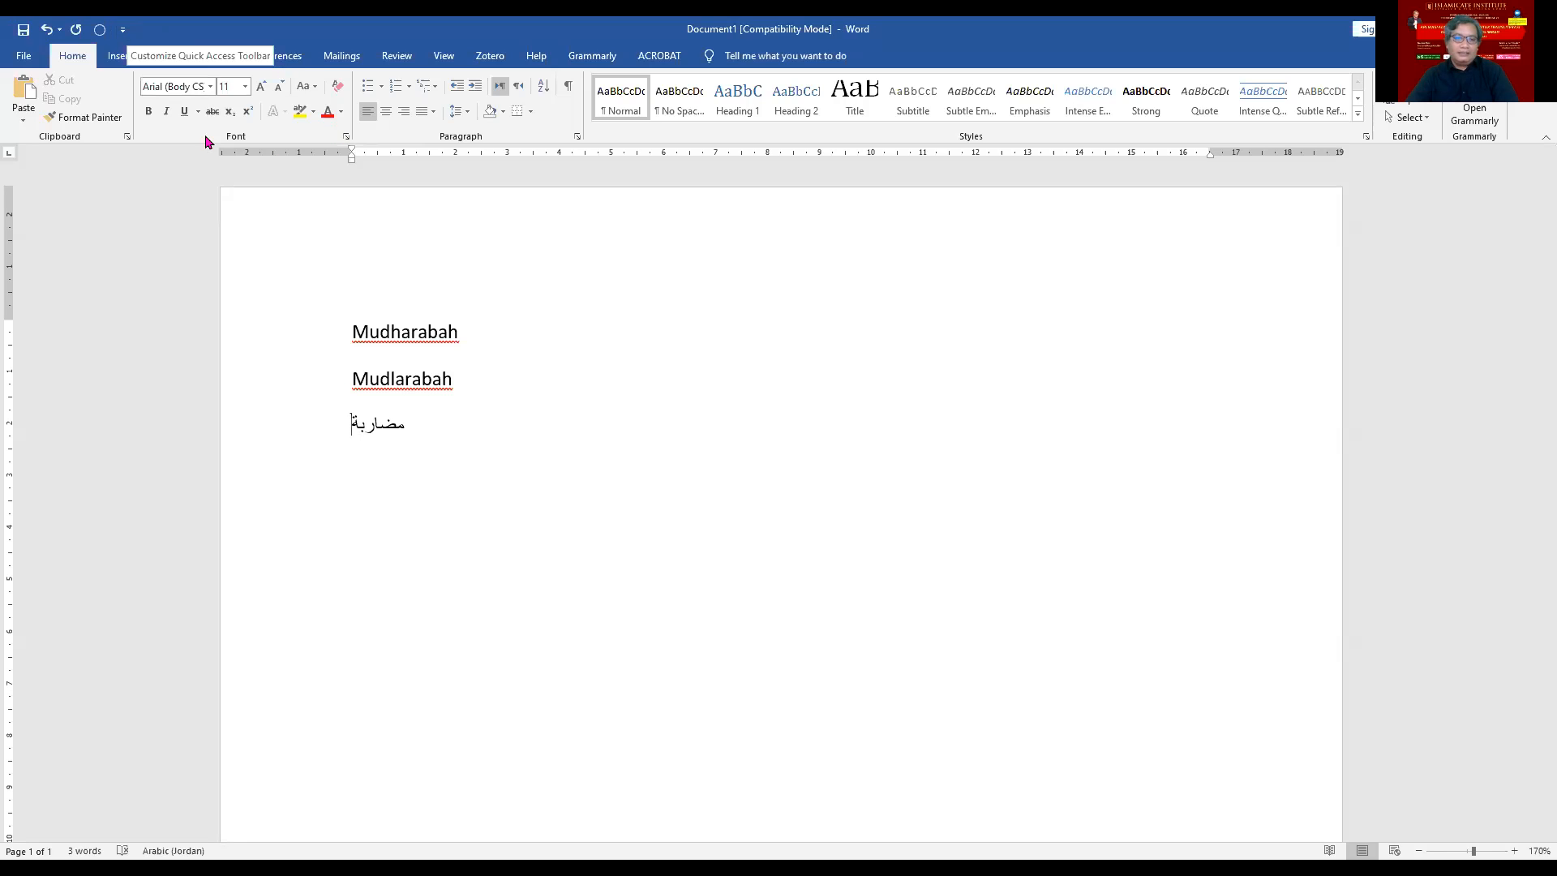
# Step: Open the Templates and Add-ins dialog by choosing to manage Word Add-ins in the program options
pyautogui.click(123, 31)
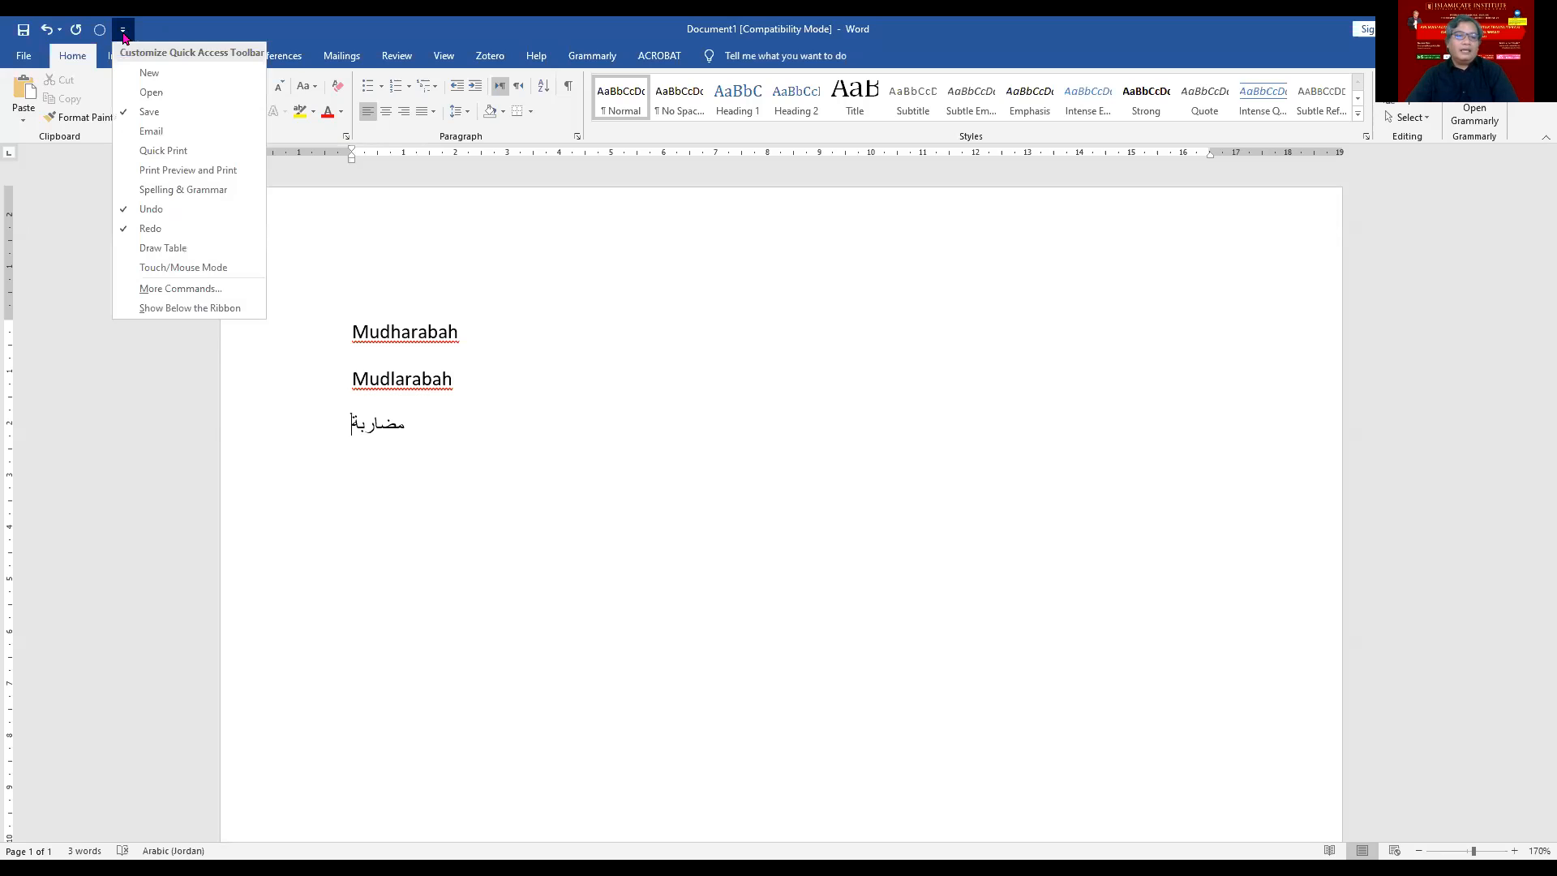
pyautogui.click(159, 290)
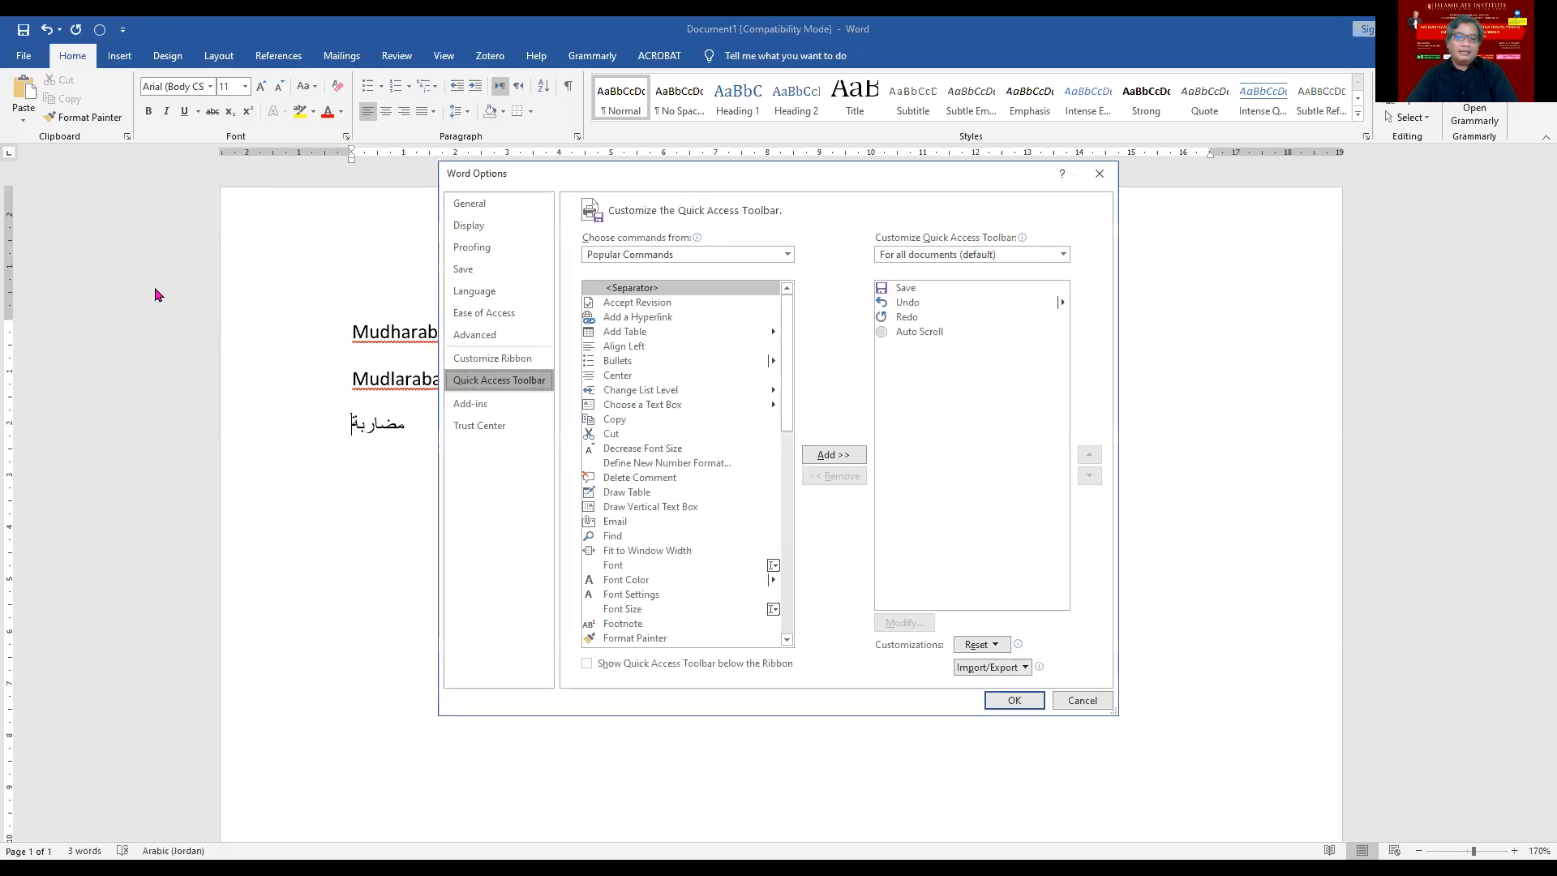
pyautogui.click(482, 411)
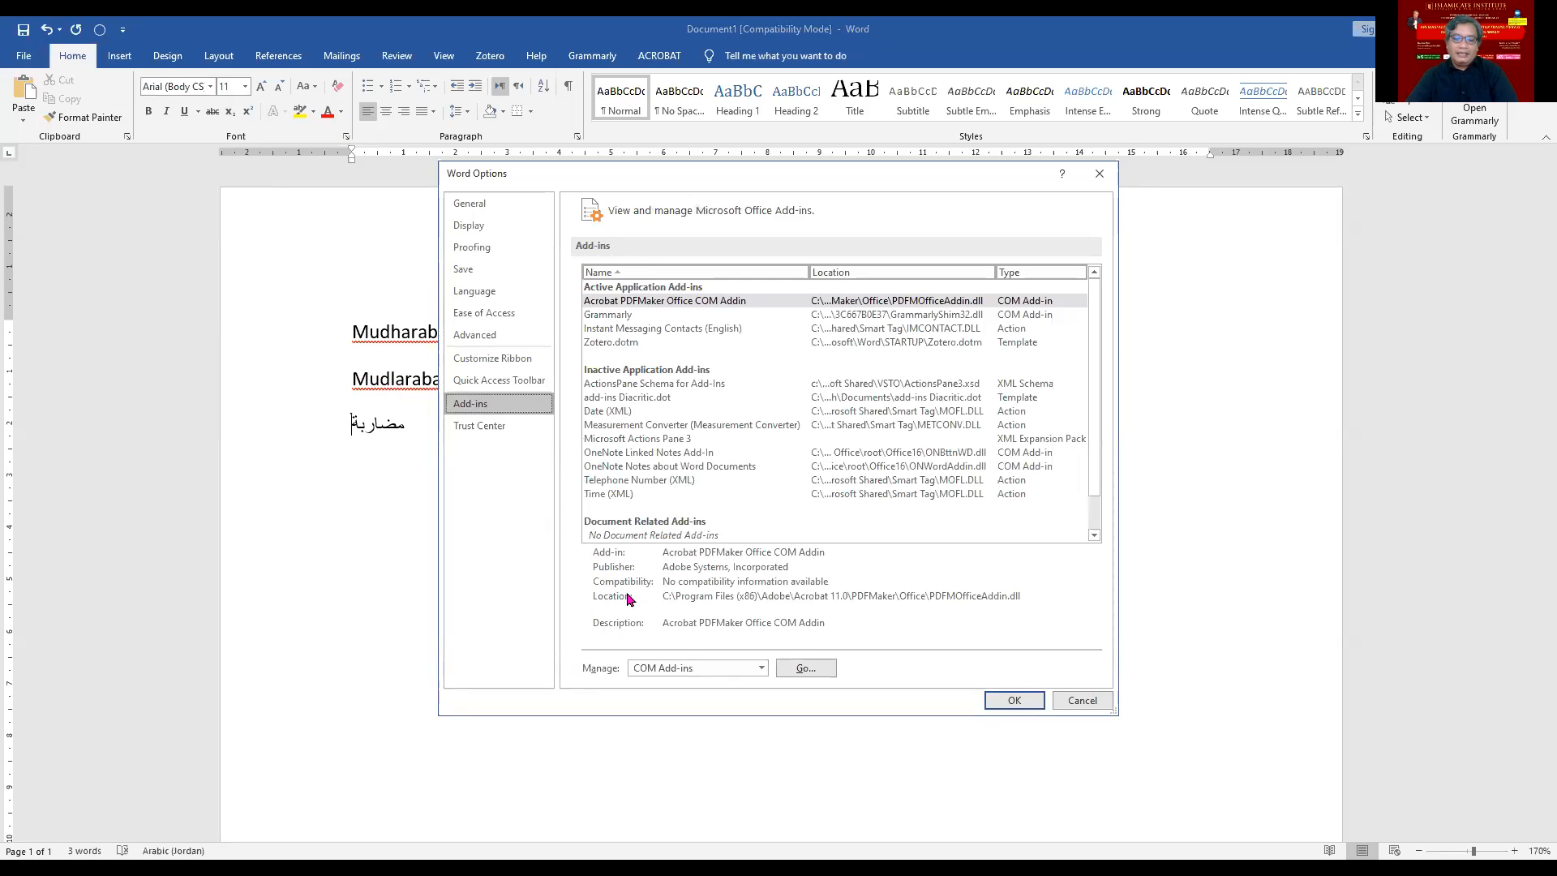
pyautogui.click(701, 675)
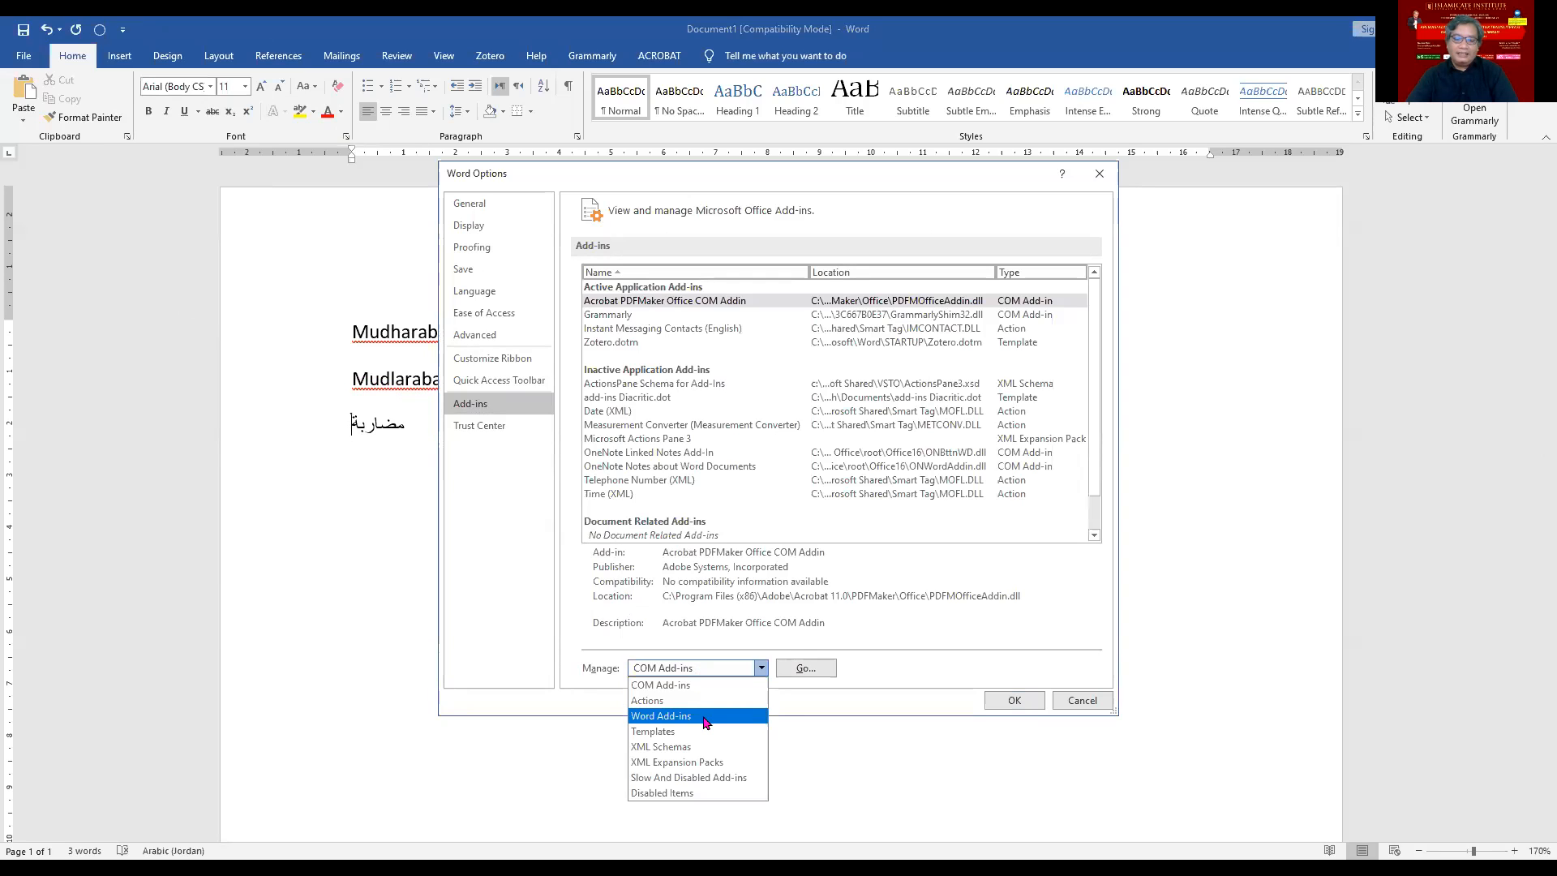
pyautogui.click(702, 718)
pyautogui.click(807, 675)
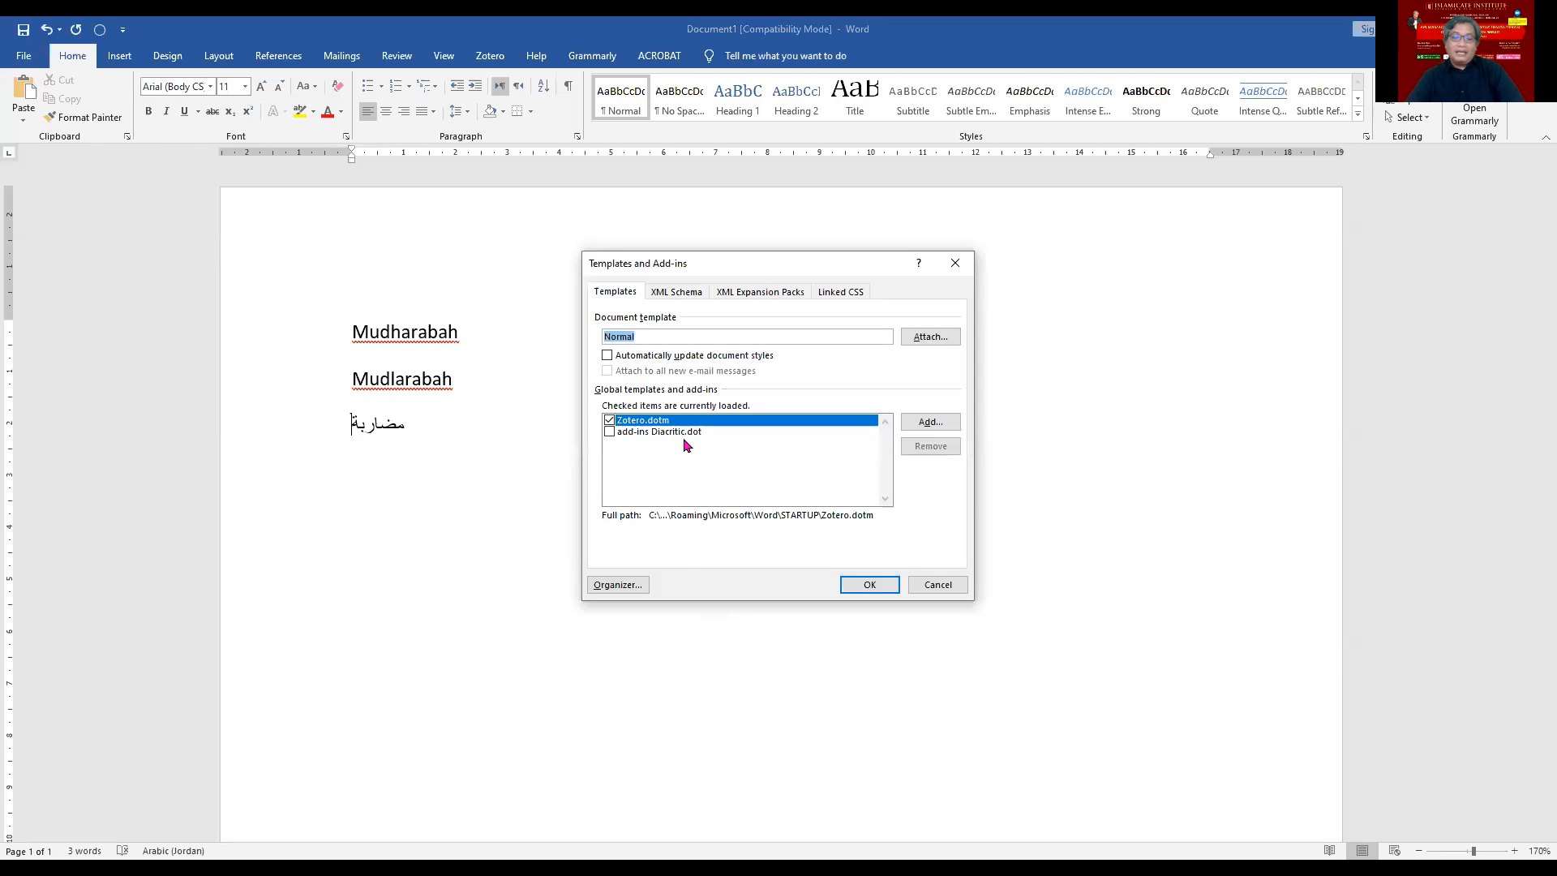
pyautogui.click(932, 423)
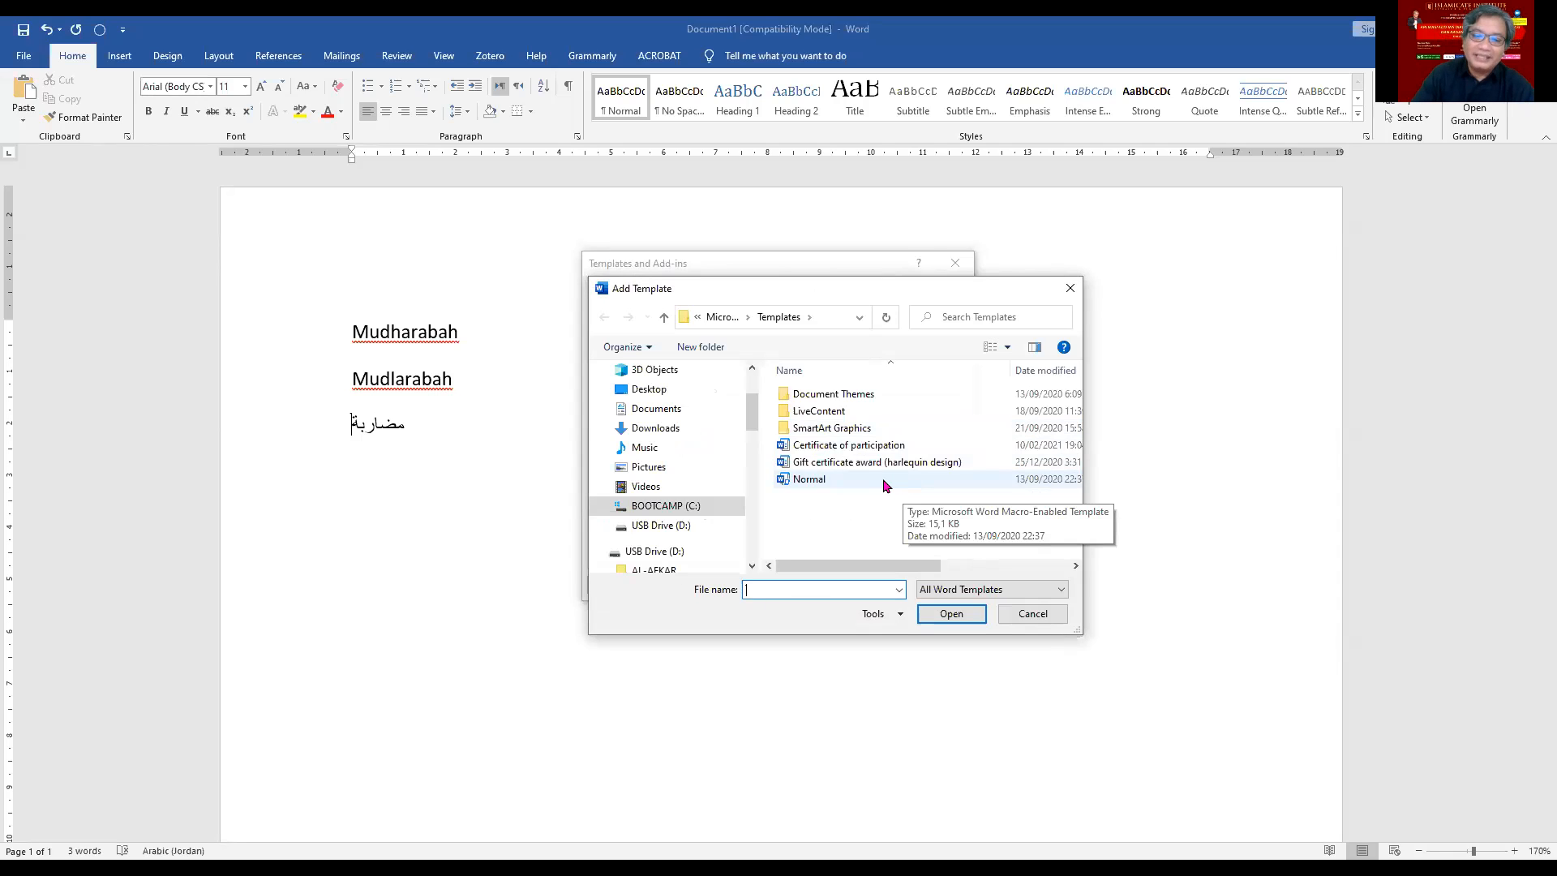
pyautogui.click(688, 417)
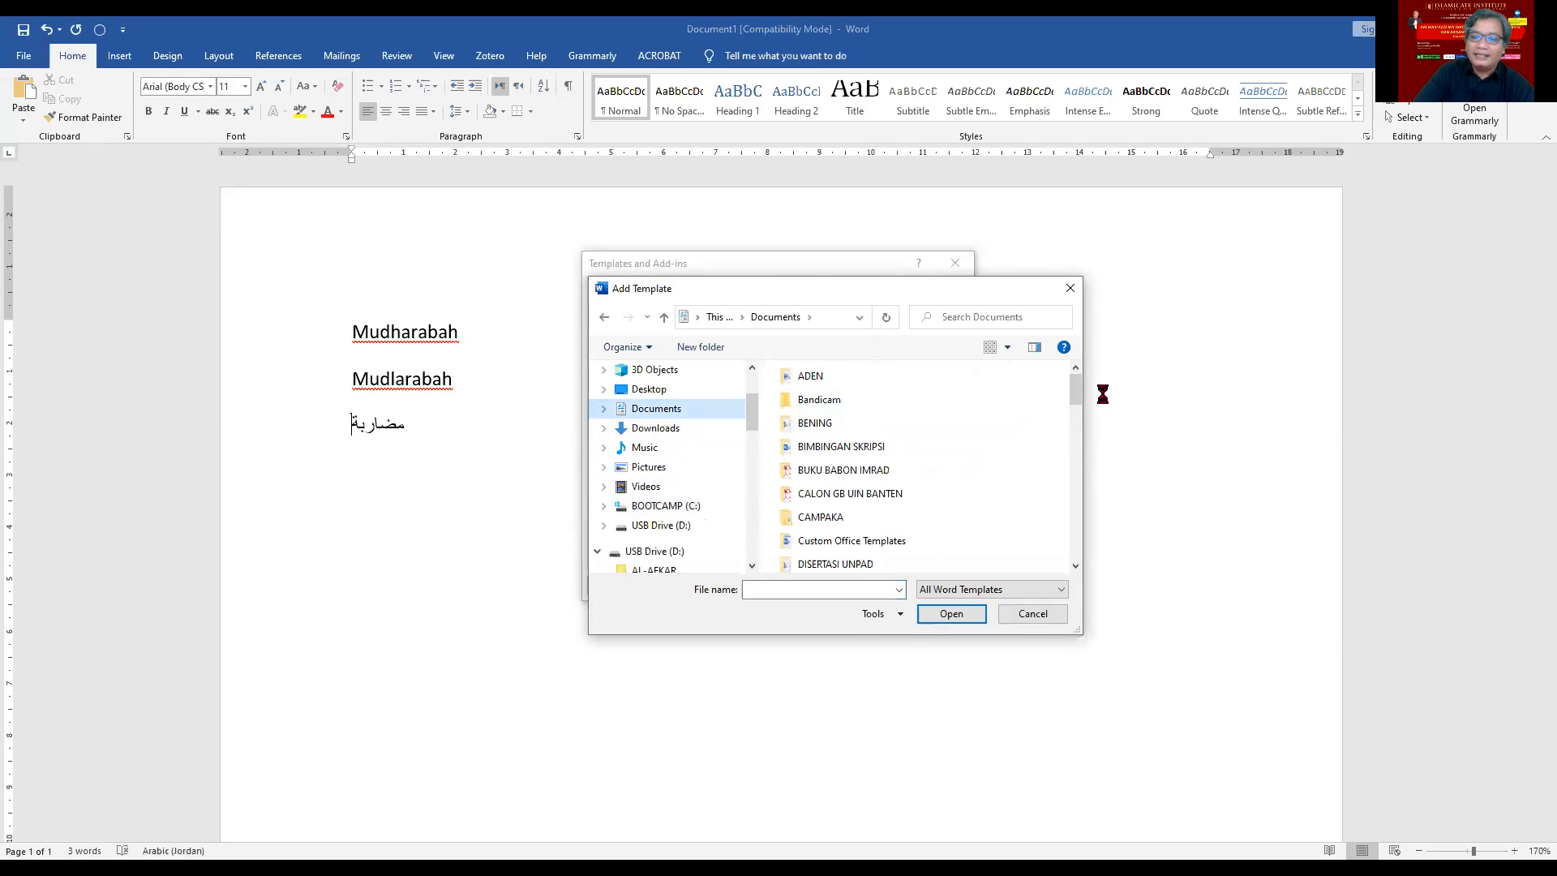
pyautogui.moveTo(1074, 393); pyautogui.dragTo(1082, 558)
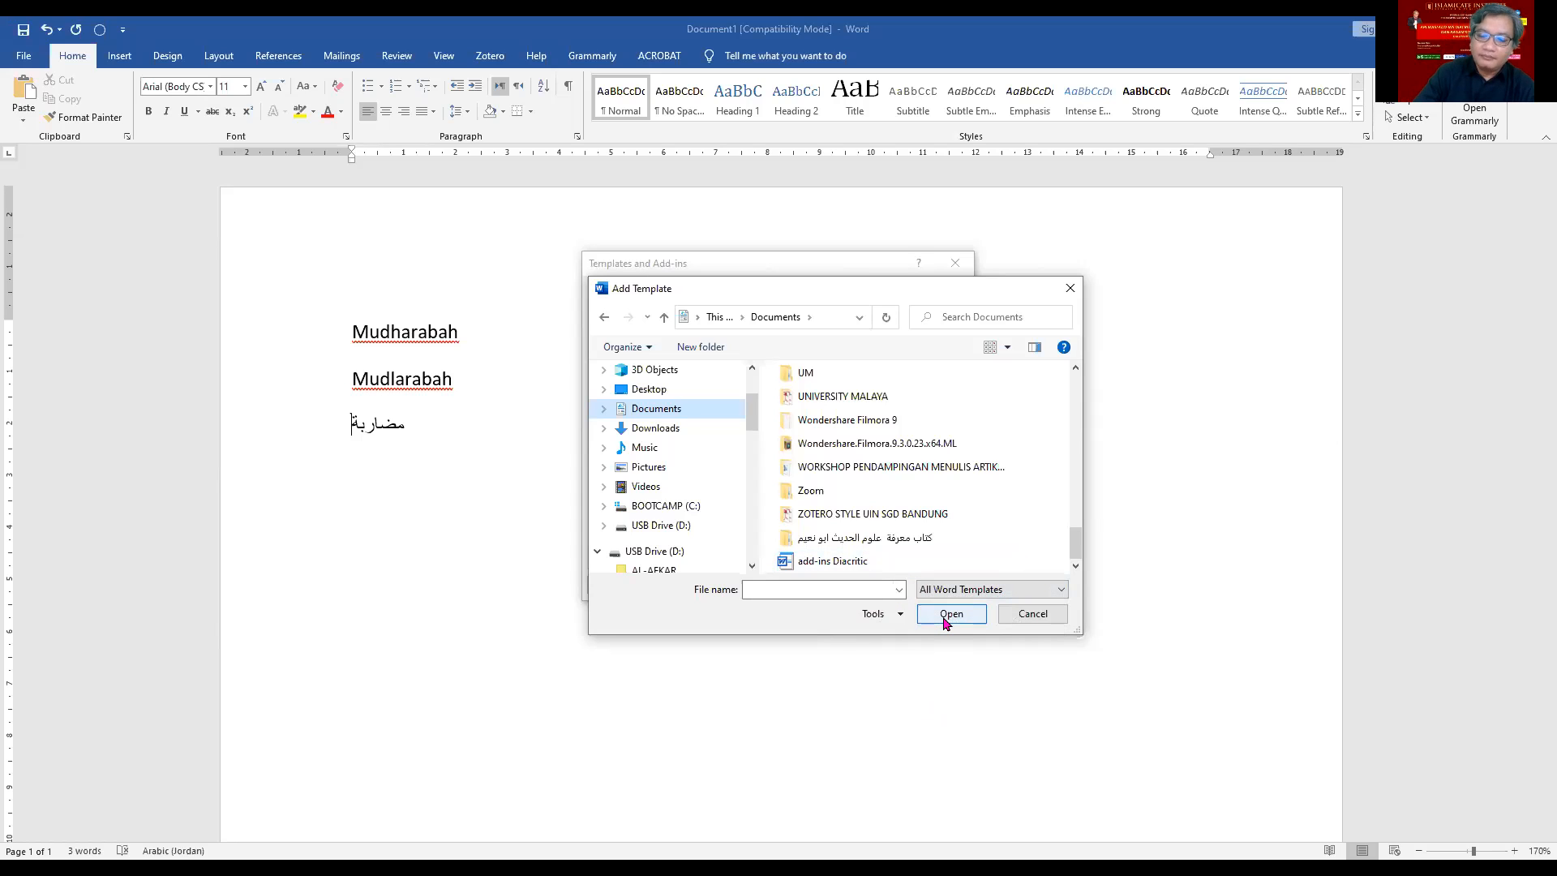
pyautogui.click(1032, 615)
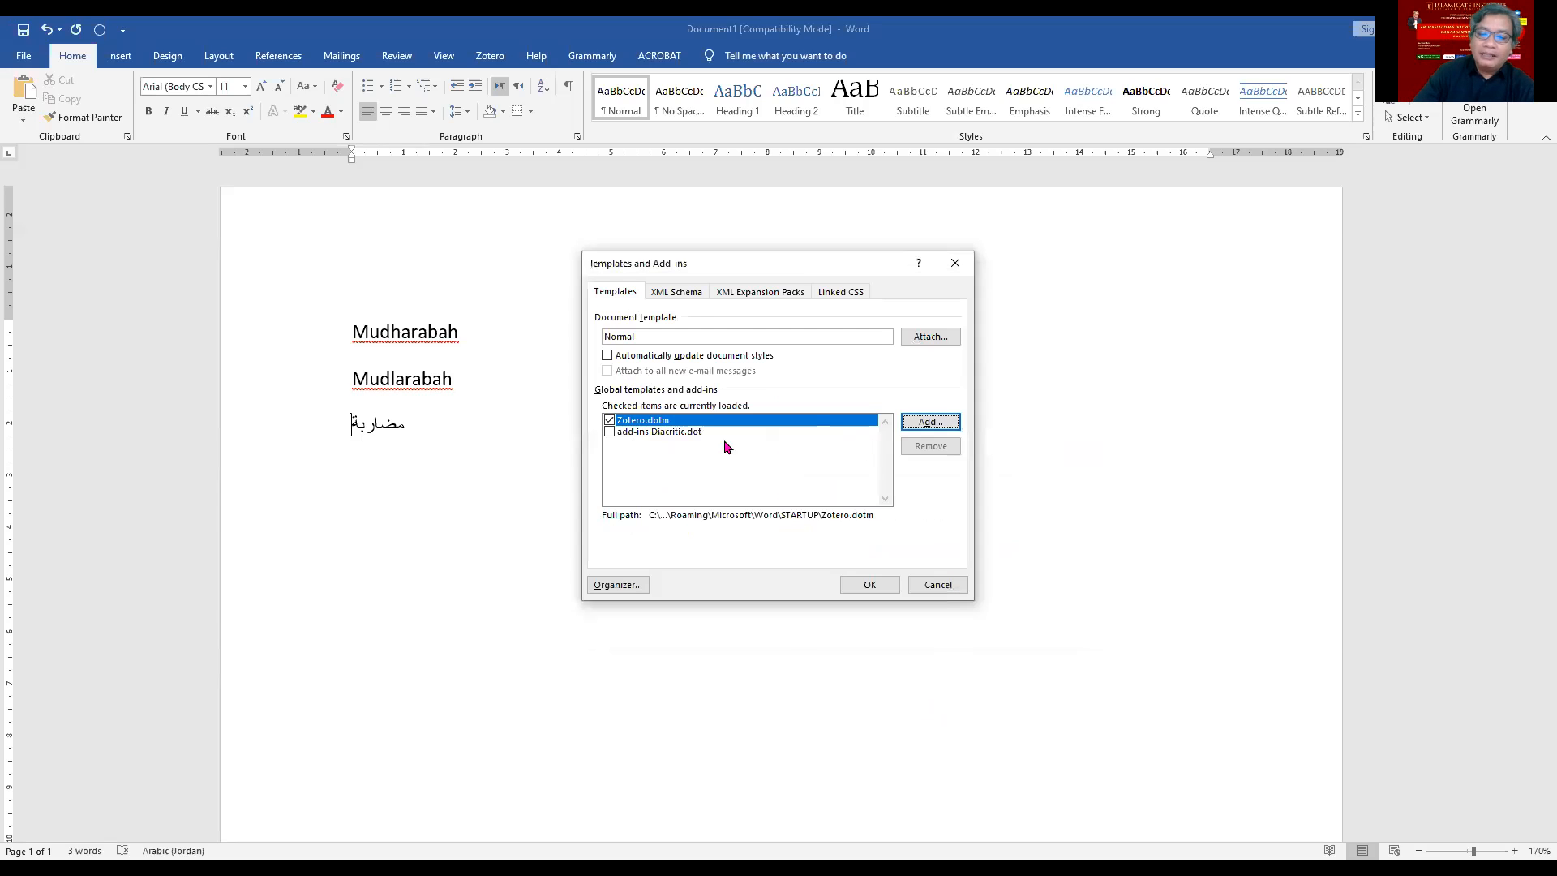
# Step: Load the global template add-ins Diacritic.dot and apply the add-in settings
pyautogui.click(609, 432)
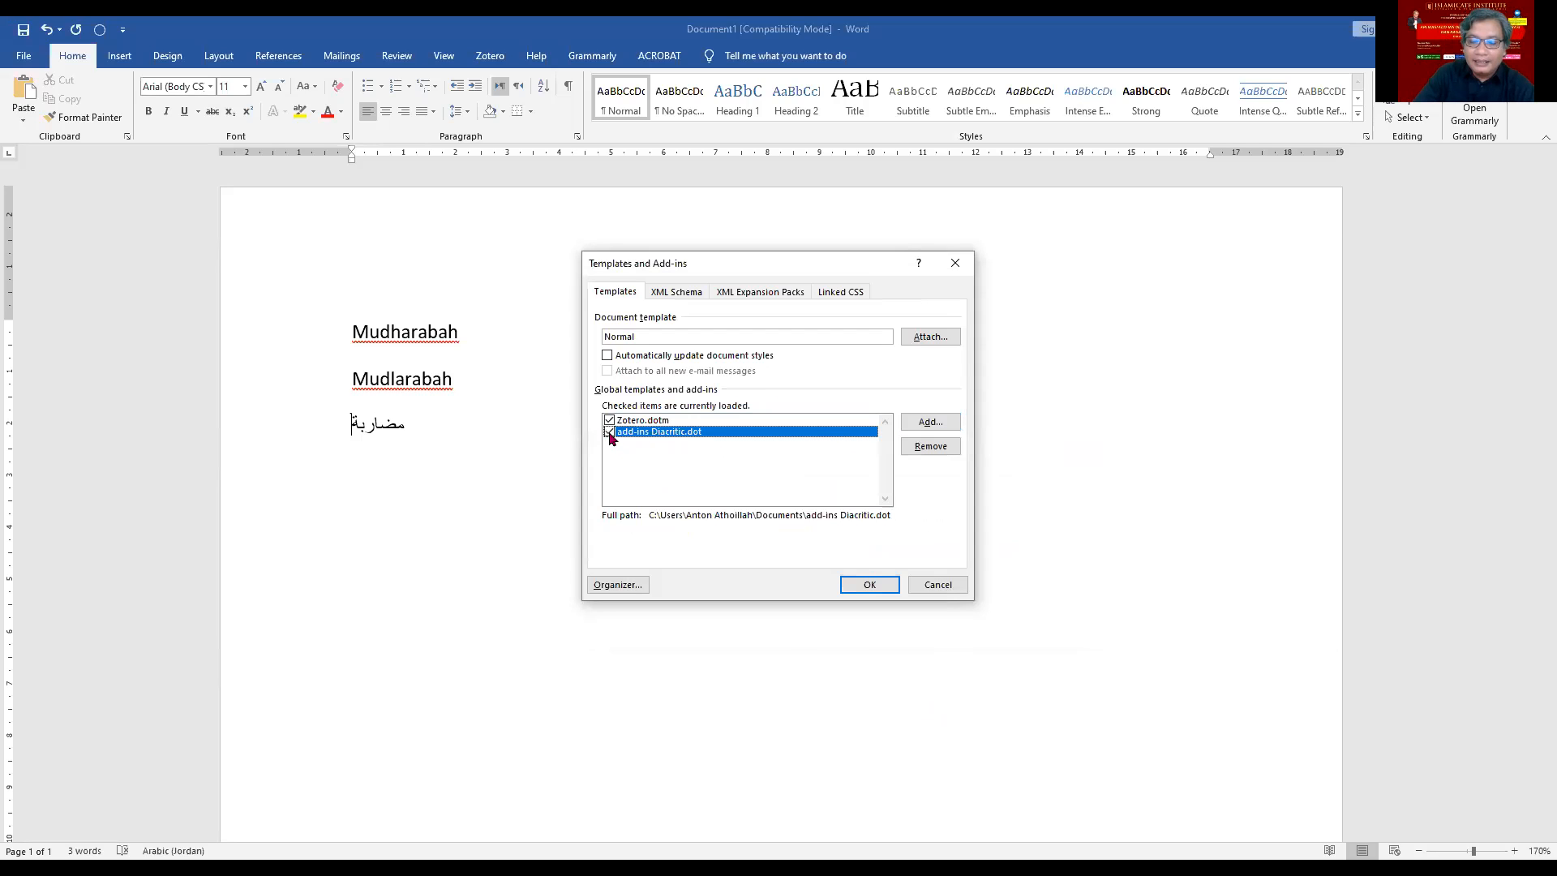
pyautogui.click(867, 585)
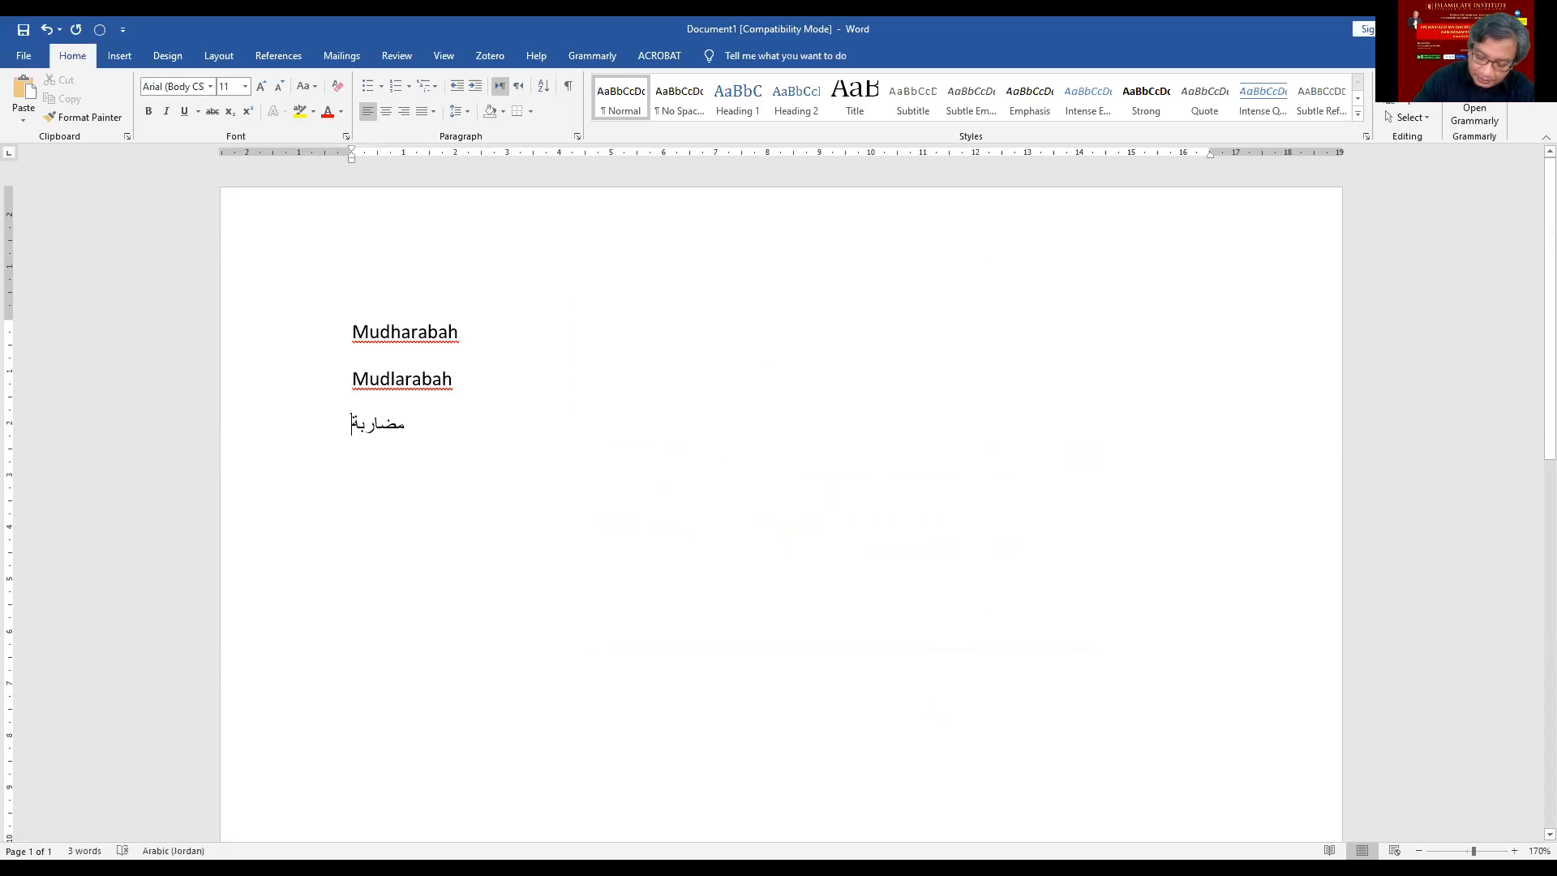
# Step: Insert the lowercase macron vowels "ā ī ū" on a new line below the Arabic word
pyautogui.press('Return')
pyautogui.hotkey('alt', 'shift')
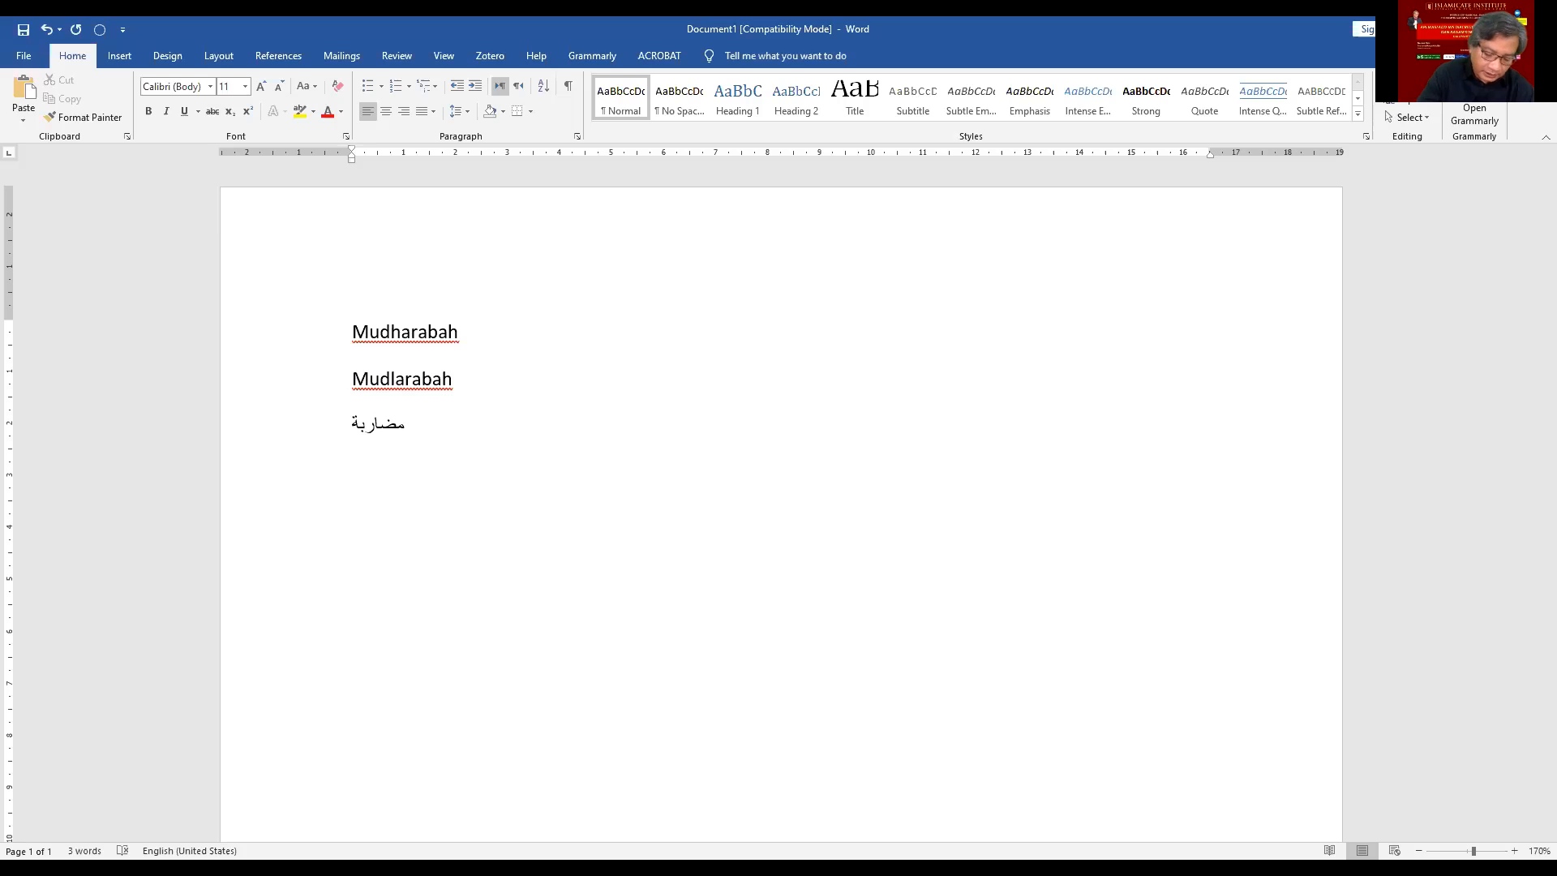
pyautogui.write('ā')
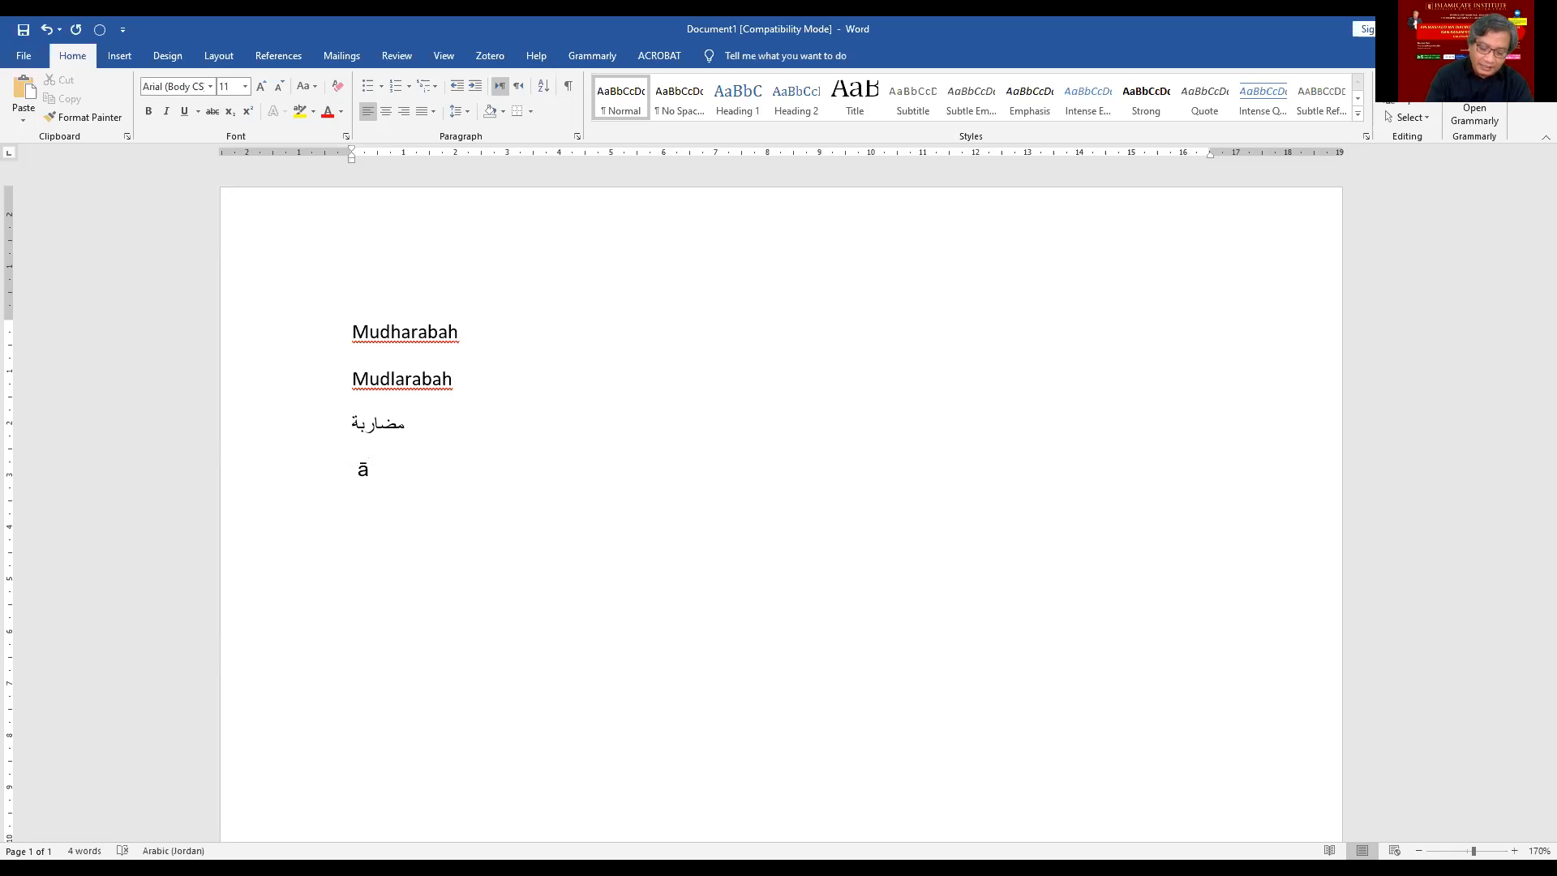
pyautogui.write(' ī')
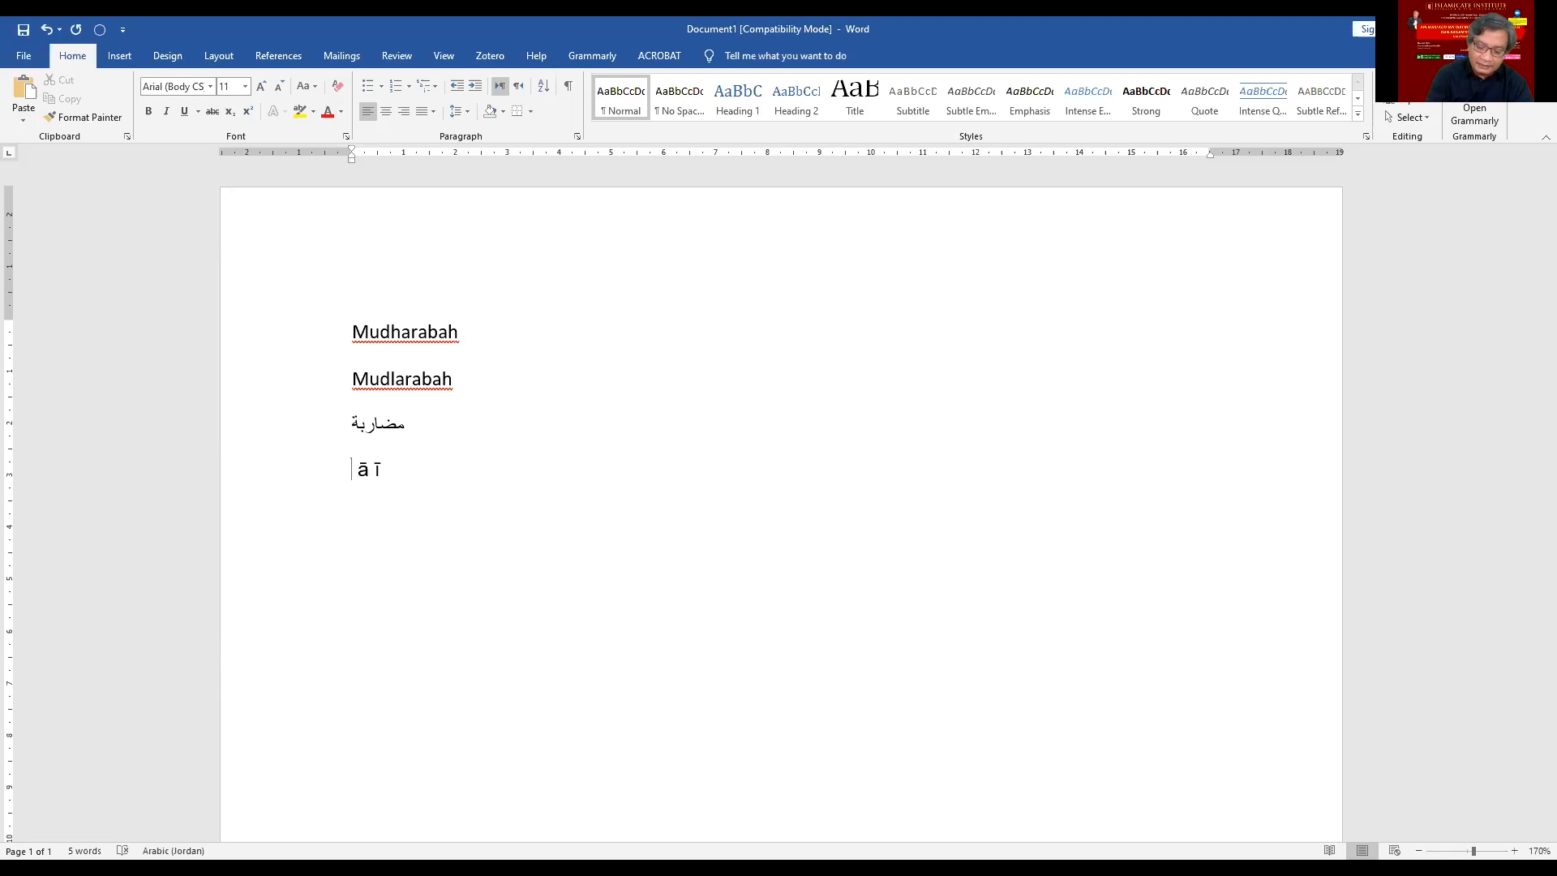
pyautogui.write(' ū')
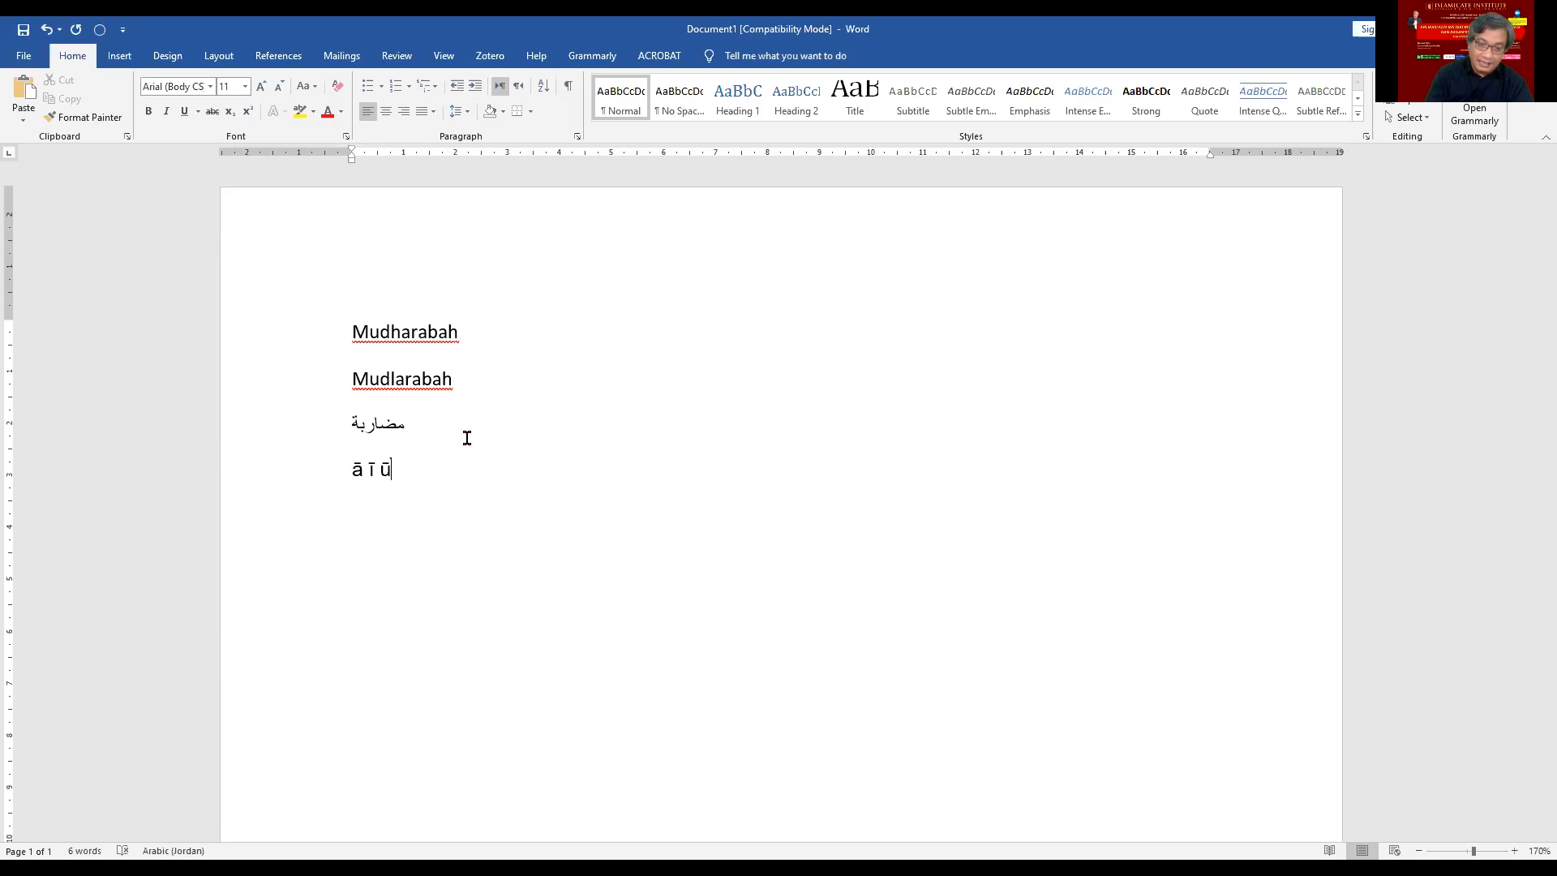
# Step: Insert the capital macron vowels "Ā Ī" on a new line below the lowercase ones
pyautogui.press('Return')
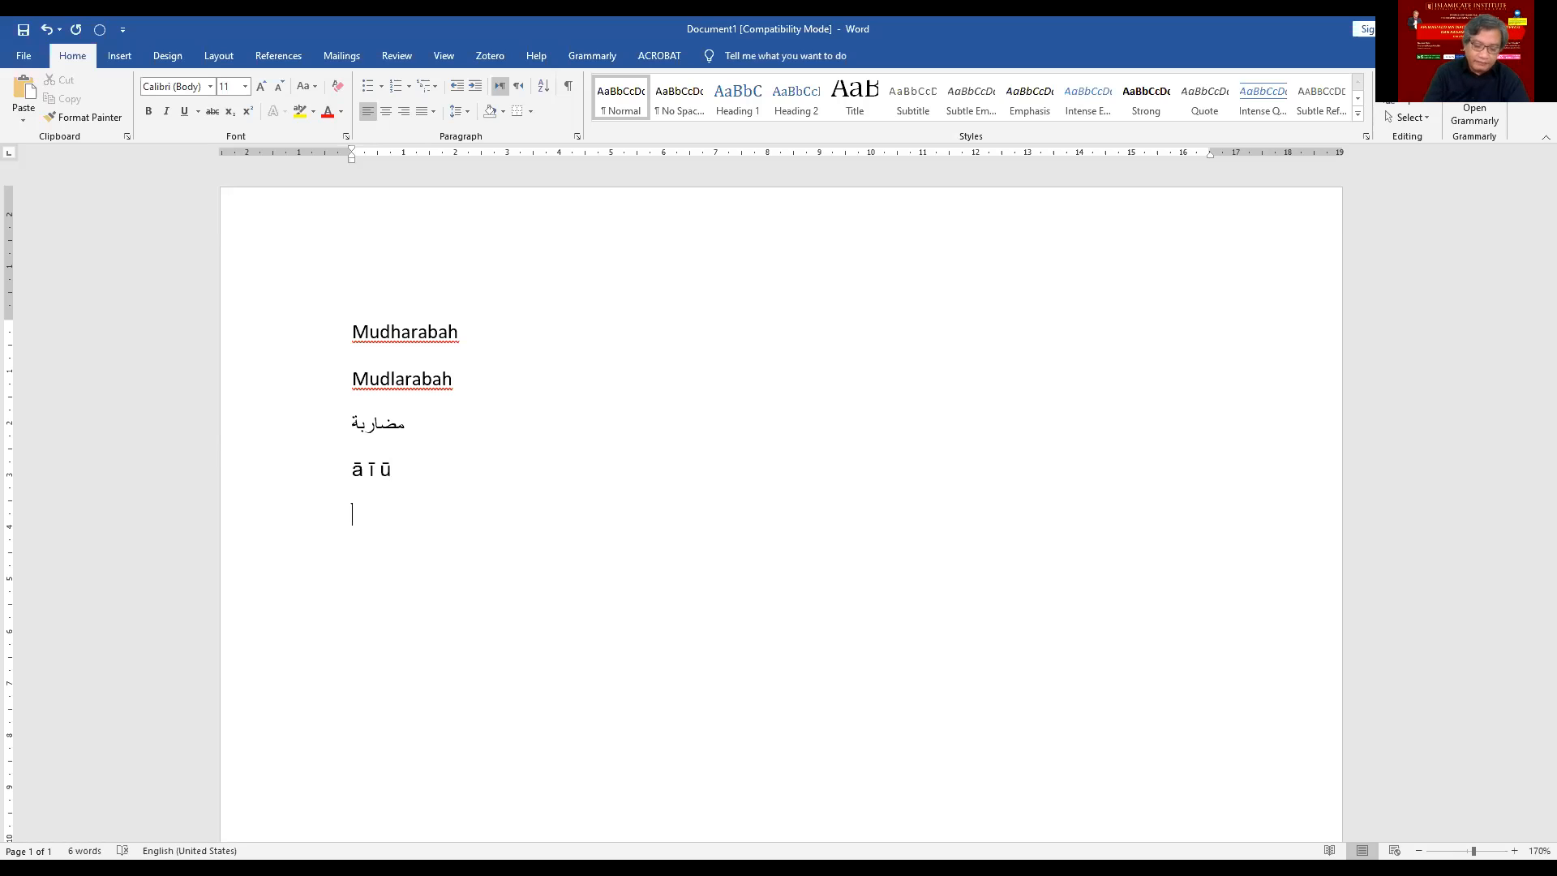
pyautogui.write('Ā')
pyautogui.hotkey('alt', 'shift')
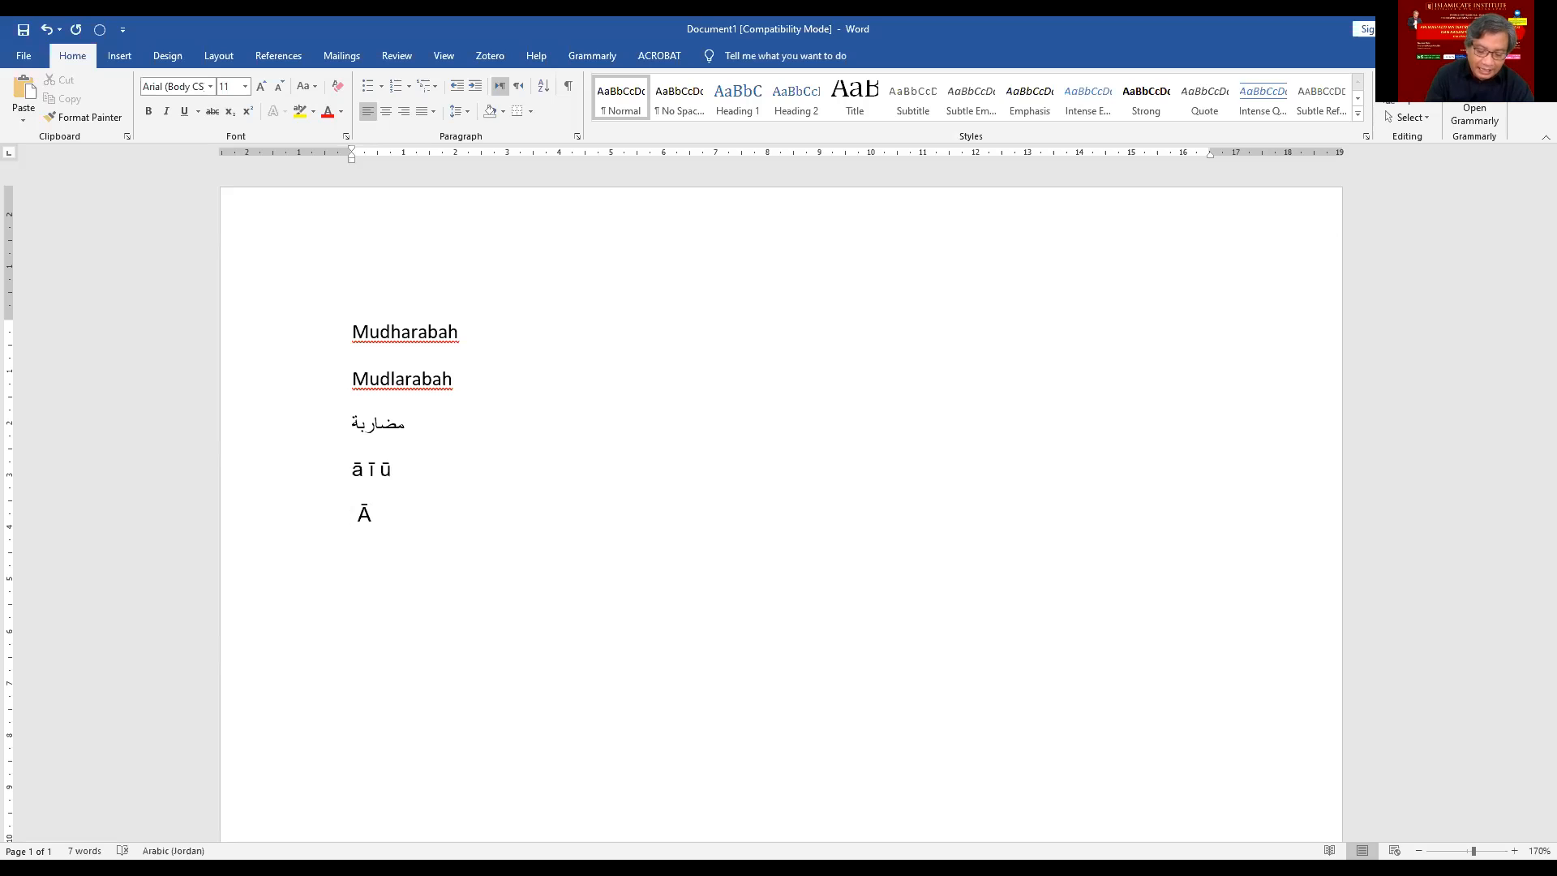
pyautogui.write('Ī')
pyautogui.press('Home')
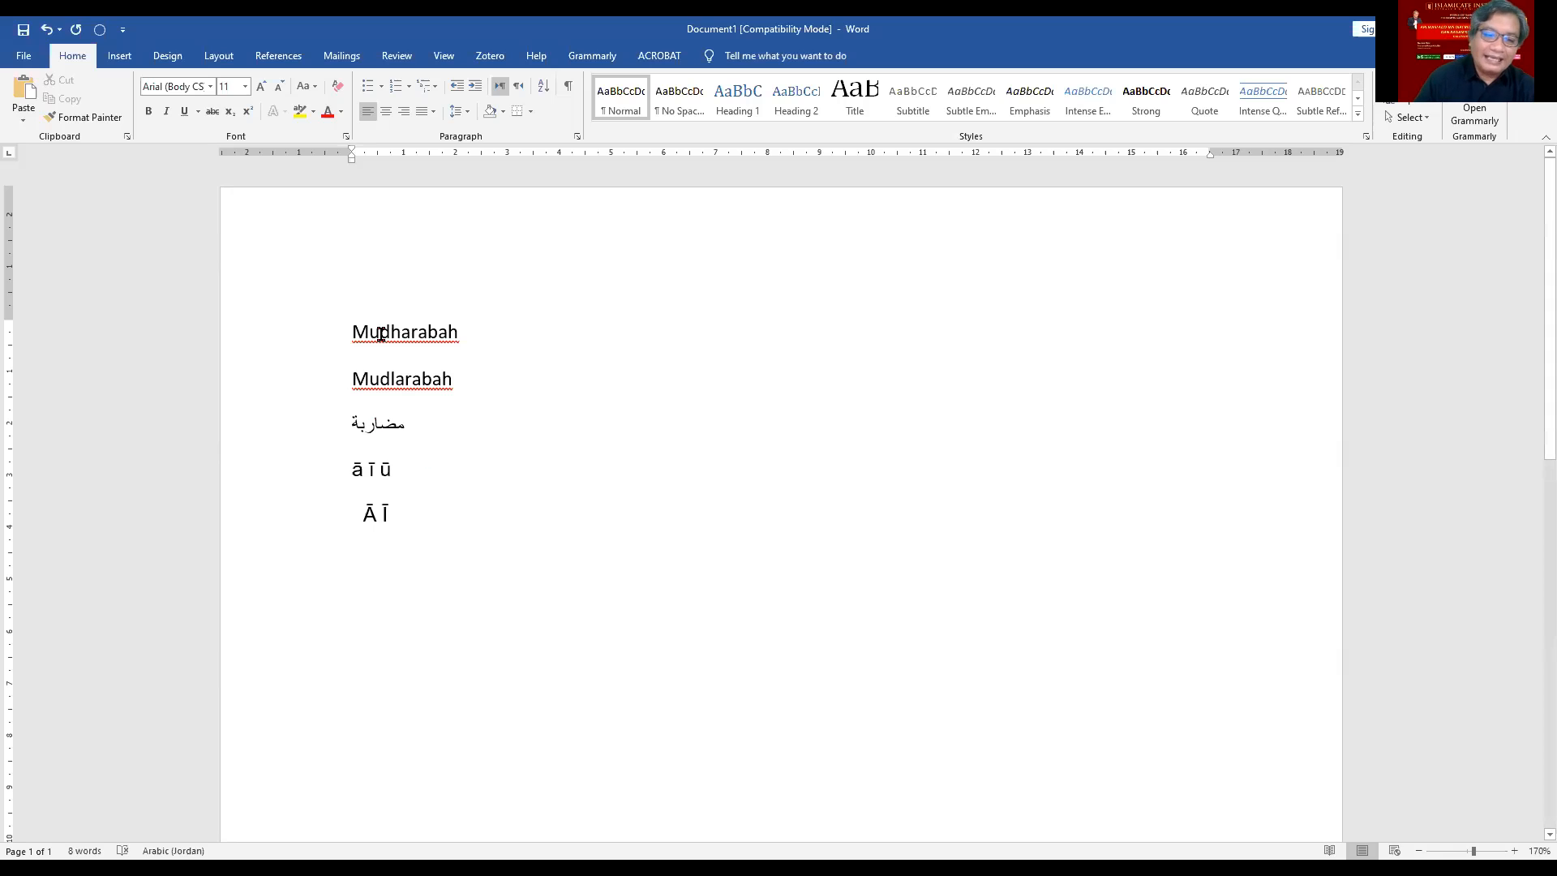
# Step: Add a line directly below the Arabic word and write the diacritic transliteration "Muḍārabah" with English as the input language
pyautogui.click(429, 420)
pyautogui.press('Return')
pyautogui.hotkey('alt', 'shift')
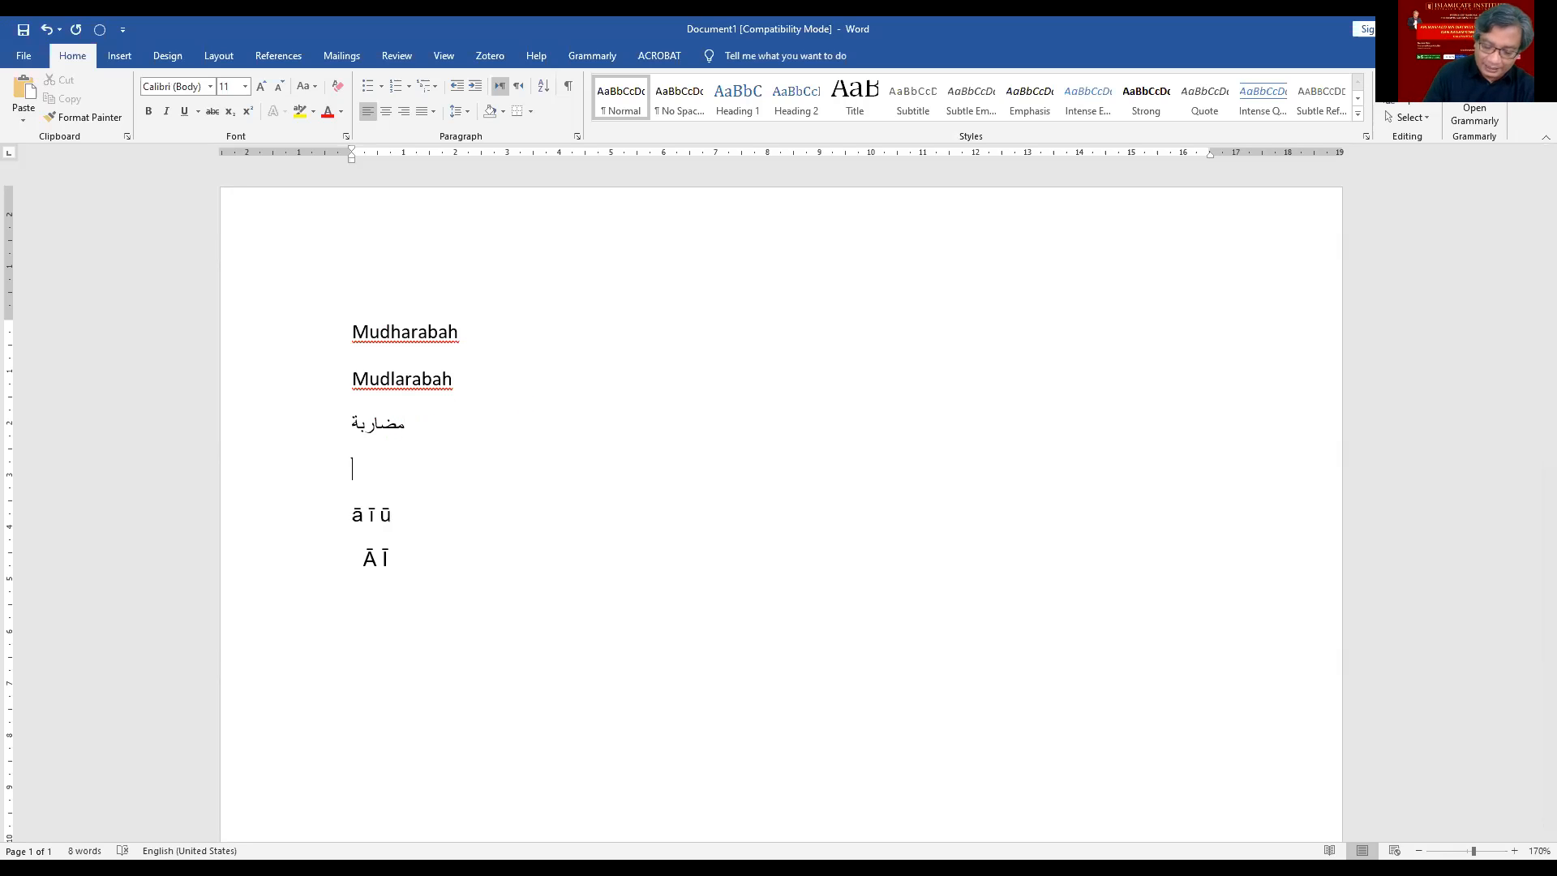
pyautogui.hotkey('alt', 'shift')
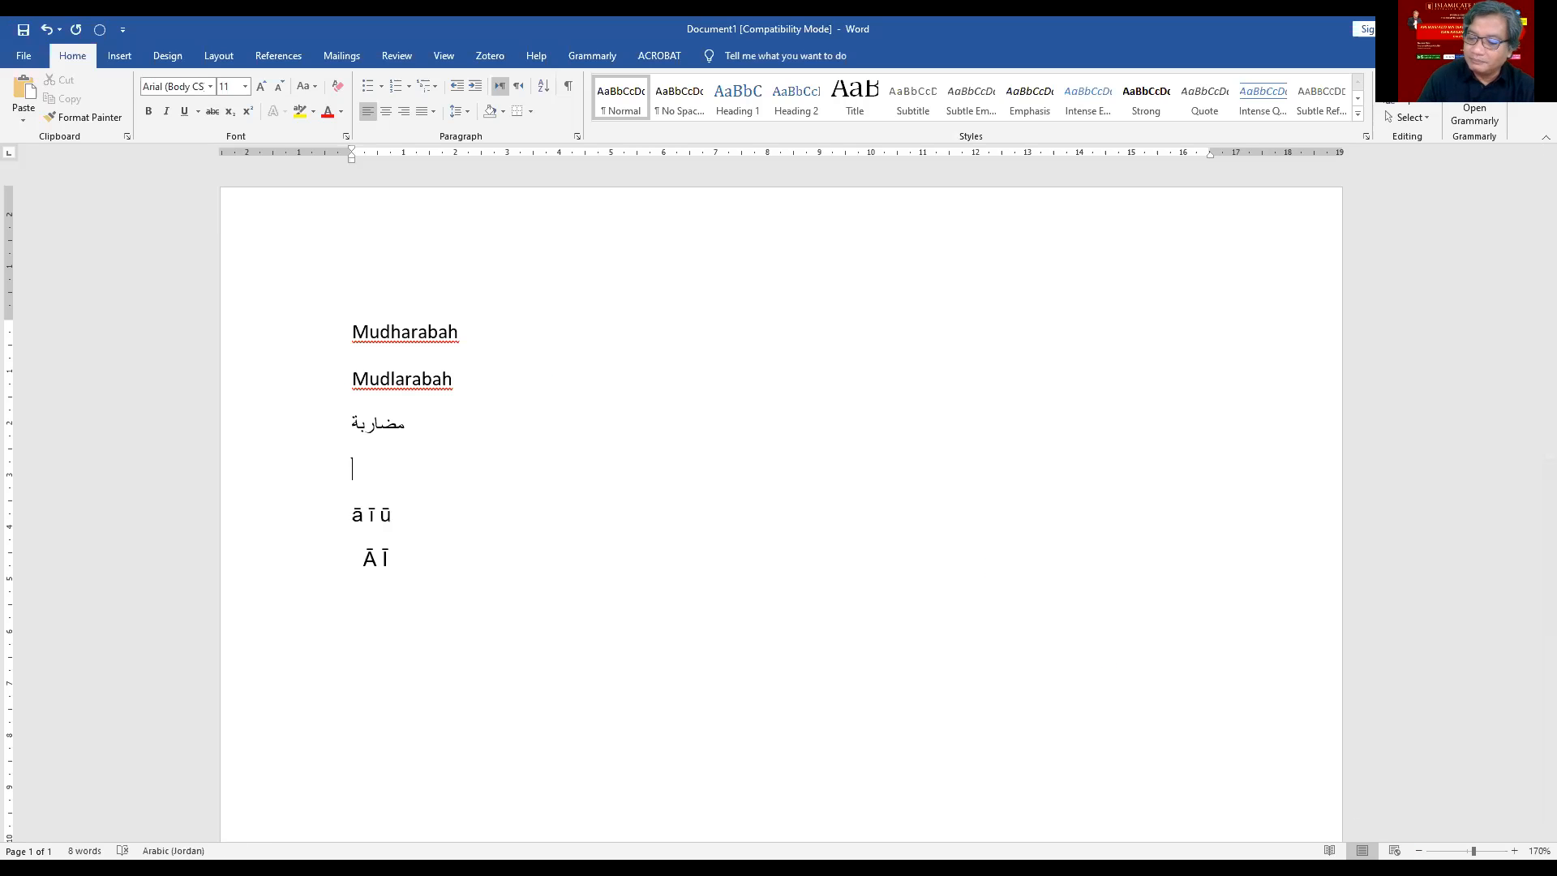
pyautogui.hotkey('alt', 'shift')
pyautogui.write('m')
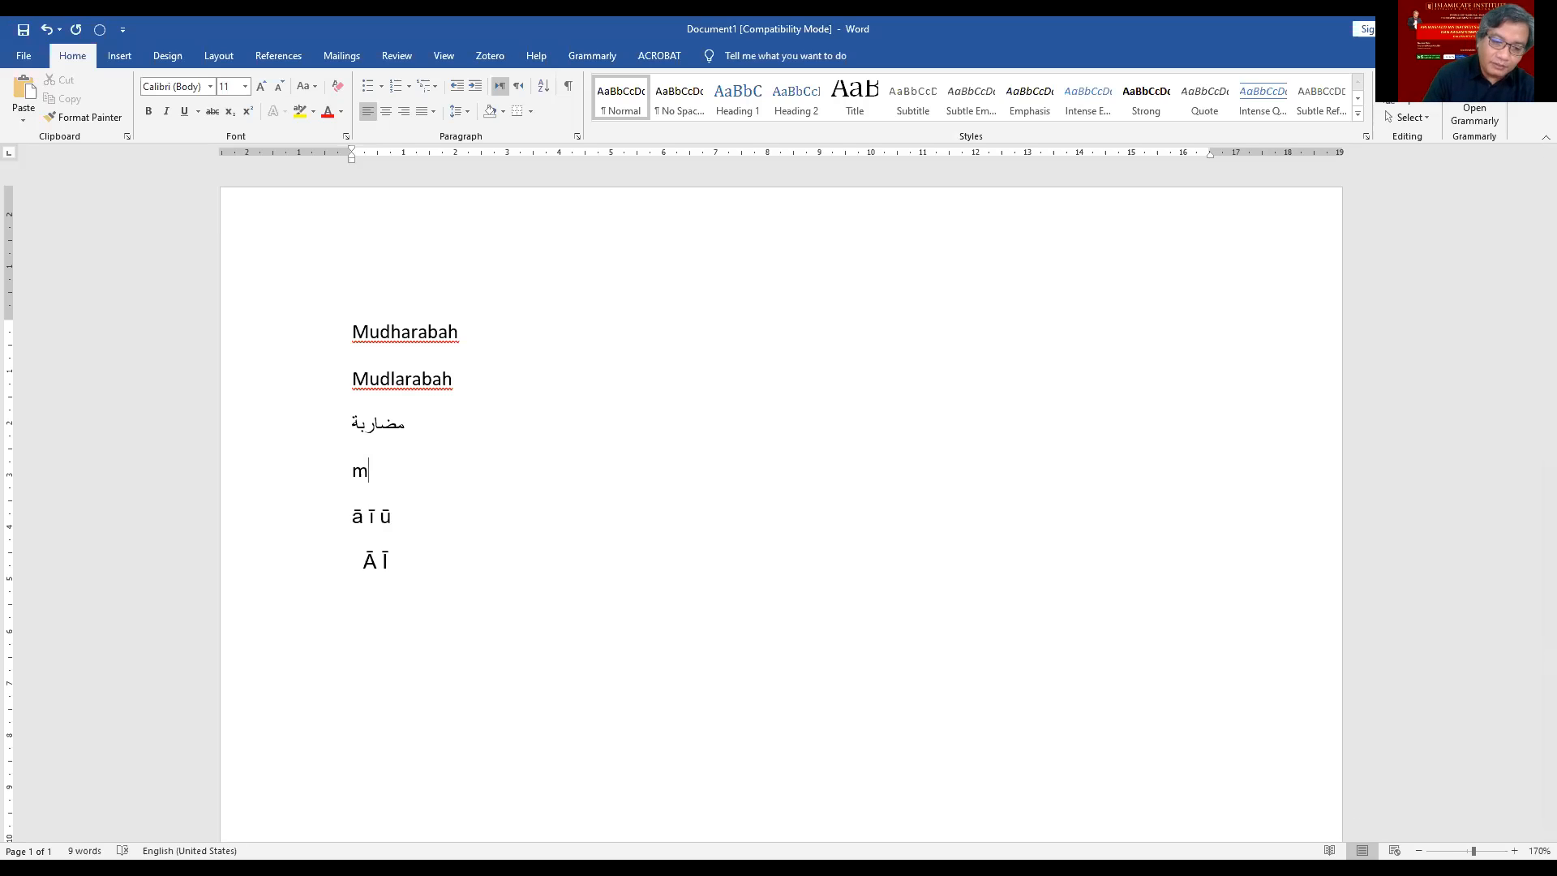
pyautogui.write('u')
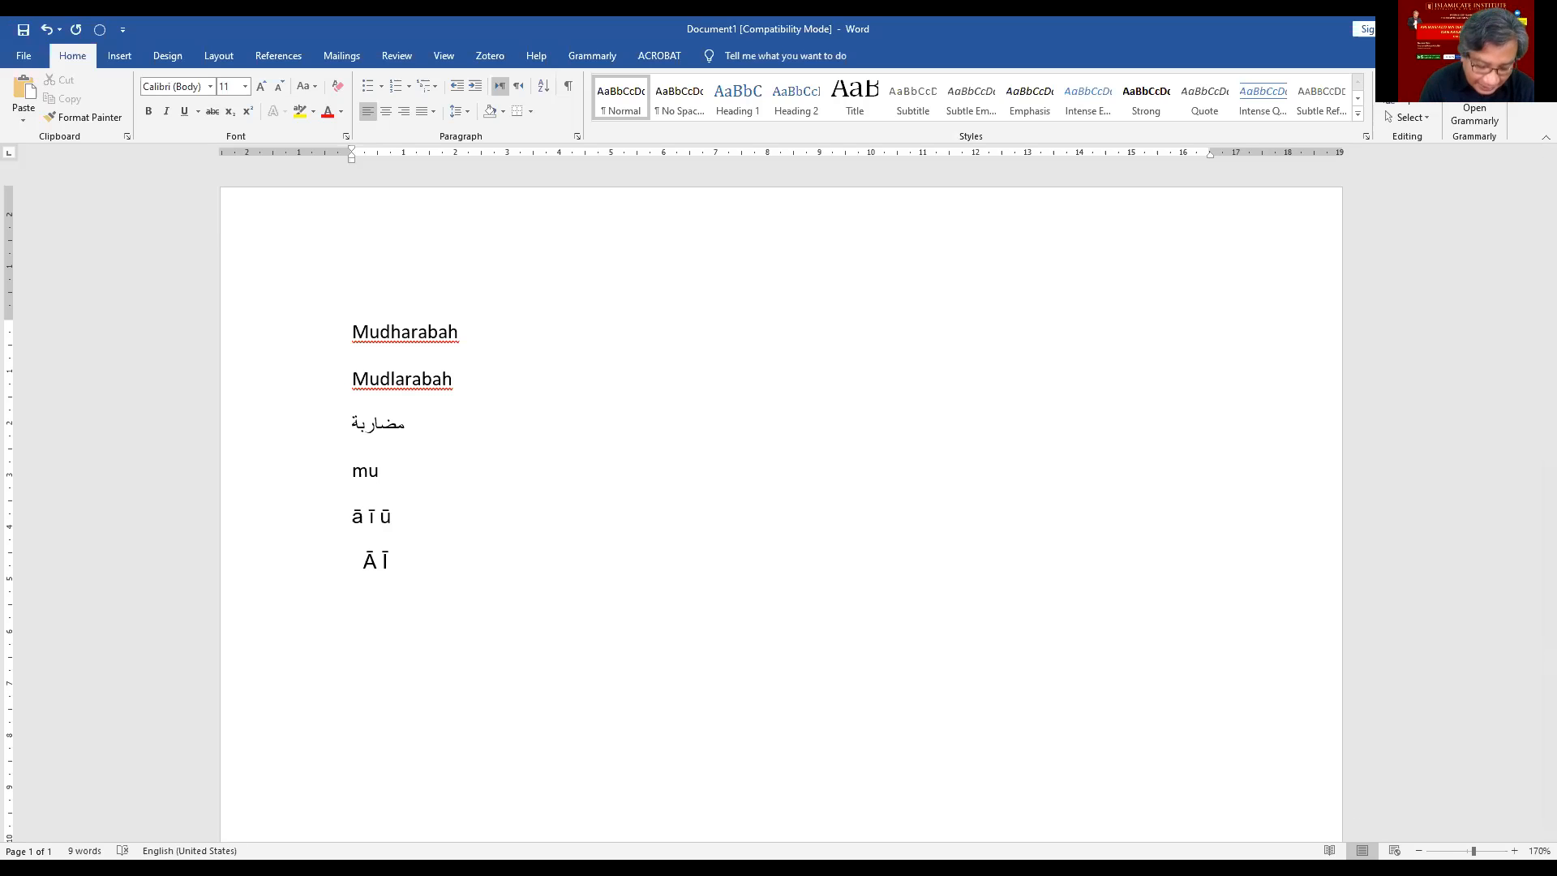
pyautogui.write('ḍ')
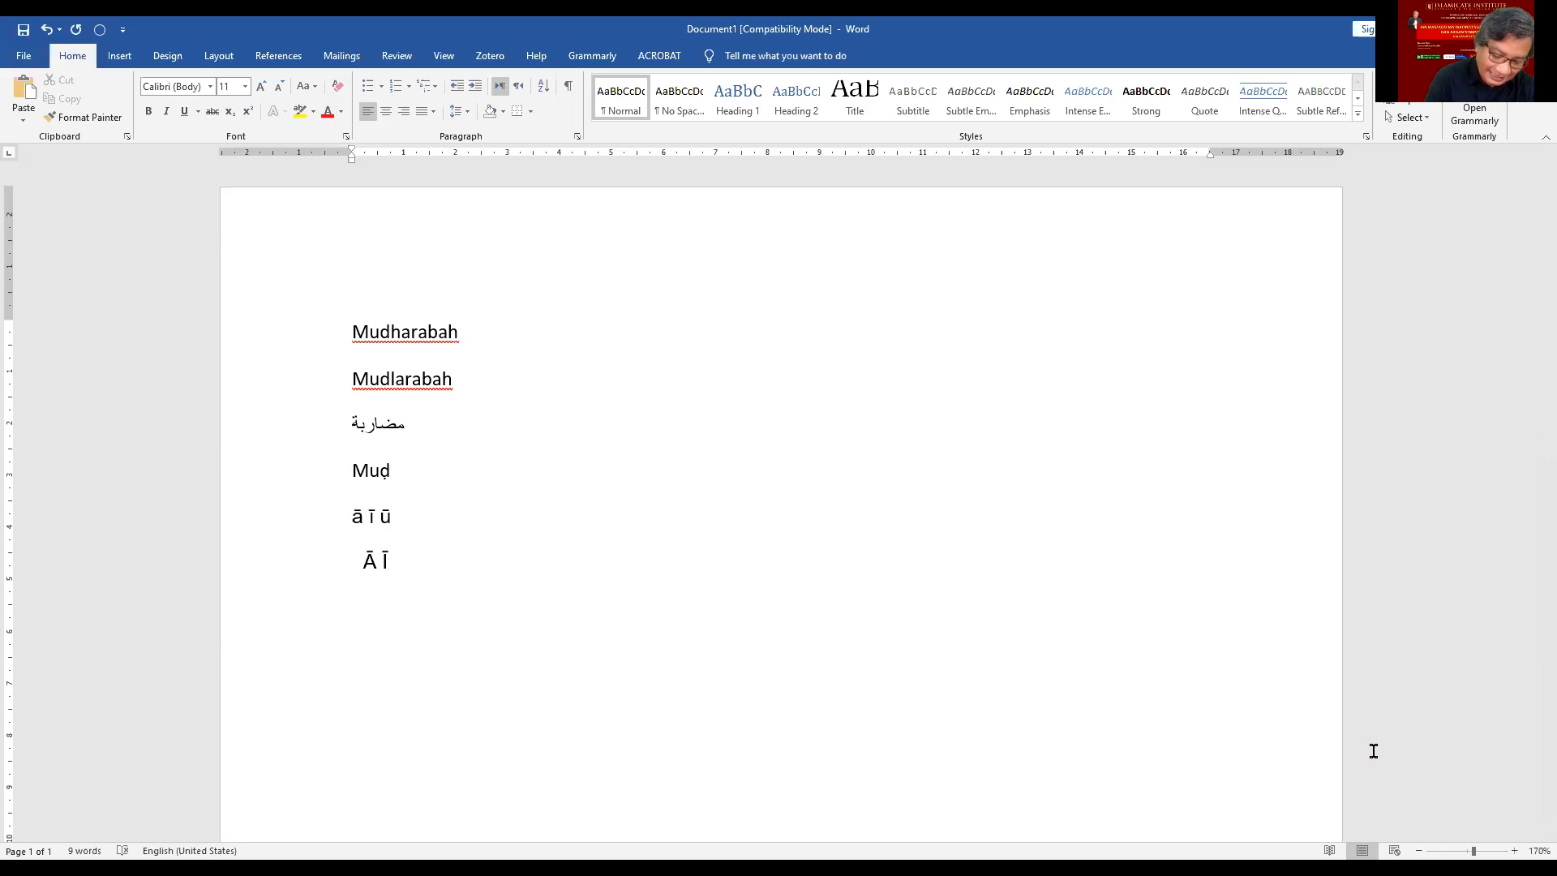
pyautogui.write('ā')
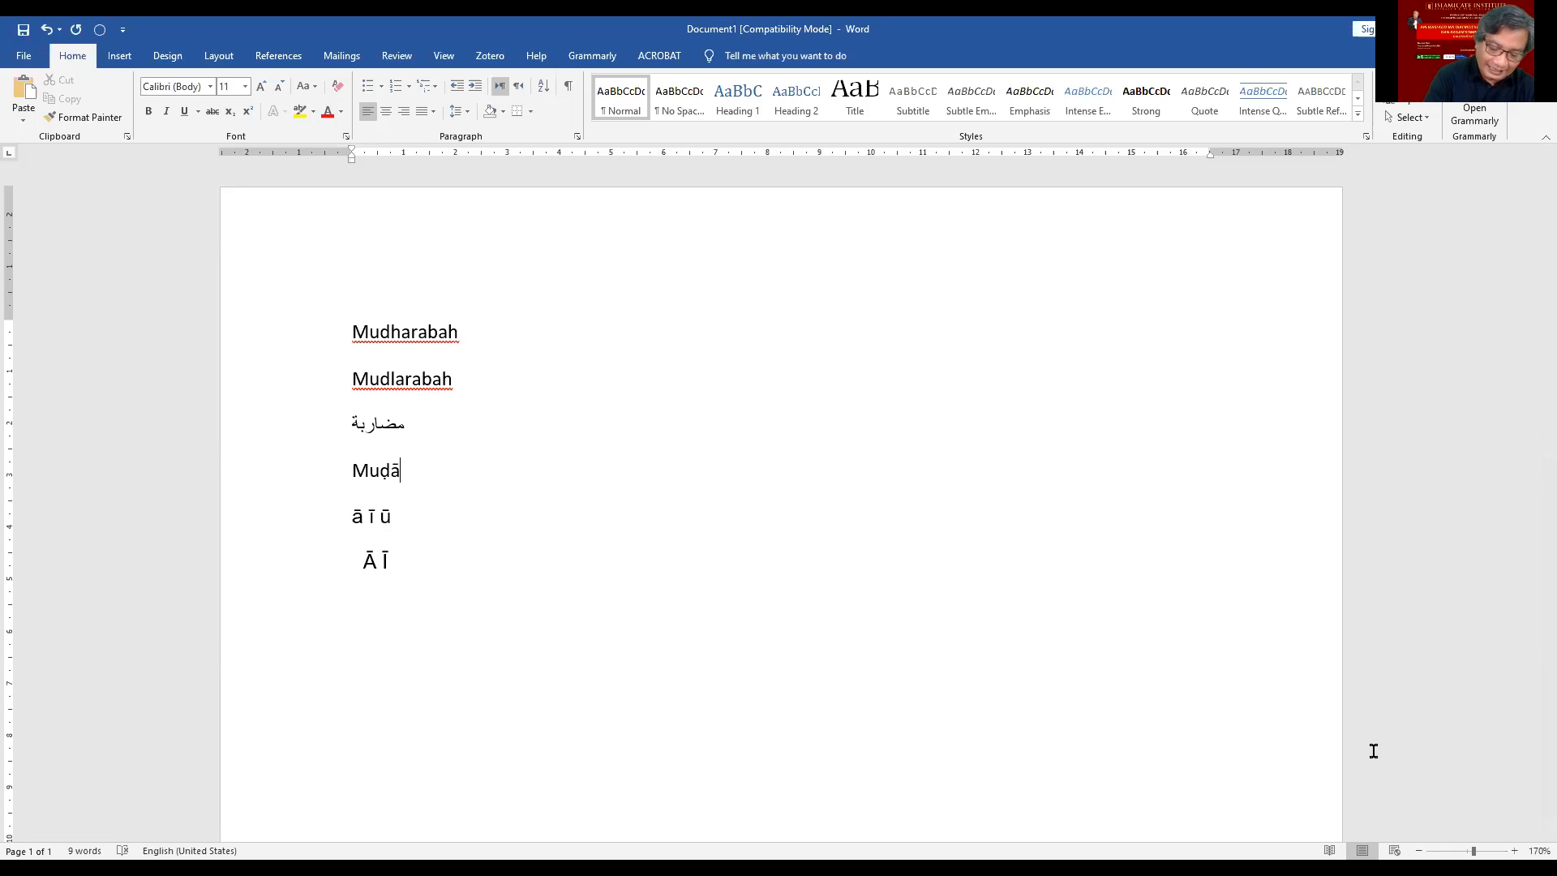
pyautogui.write('rabah')
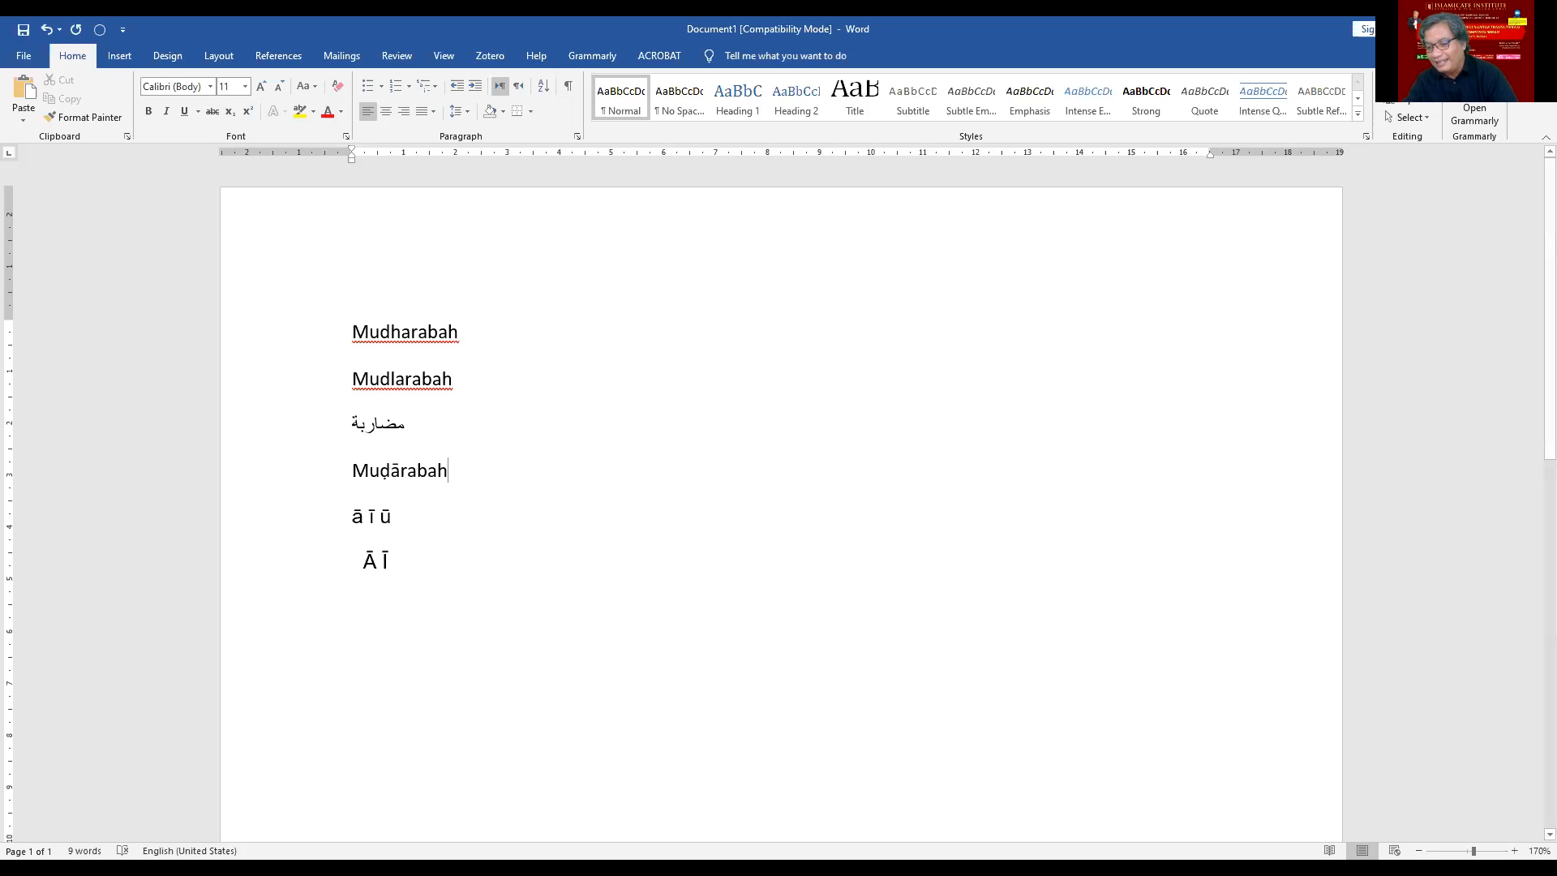
# Step: Enlarge the document view to 260% and add an empty line below "Muḍārabah"
pyautogui.click(1514, 851)
pyautogui.click(1515, 851)
pyautogui.click(1514, 851)
pyautogui.click(1514, 851)
pyautogui.click(1514, 851)
pyautogui.click(1515, 851)
pyautogui.click(1514, 851)
pyautogui.click(1514, 851)
pyautogui.click(1514, 851)
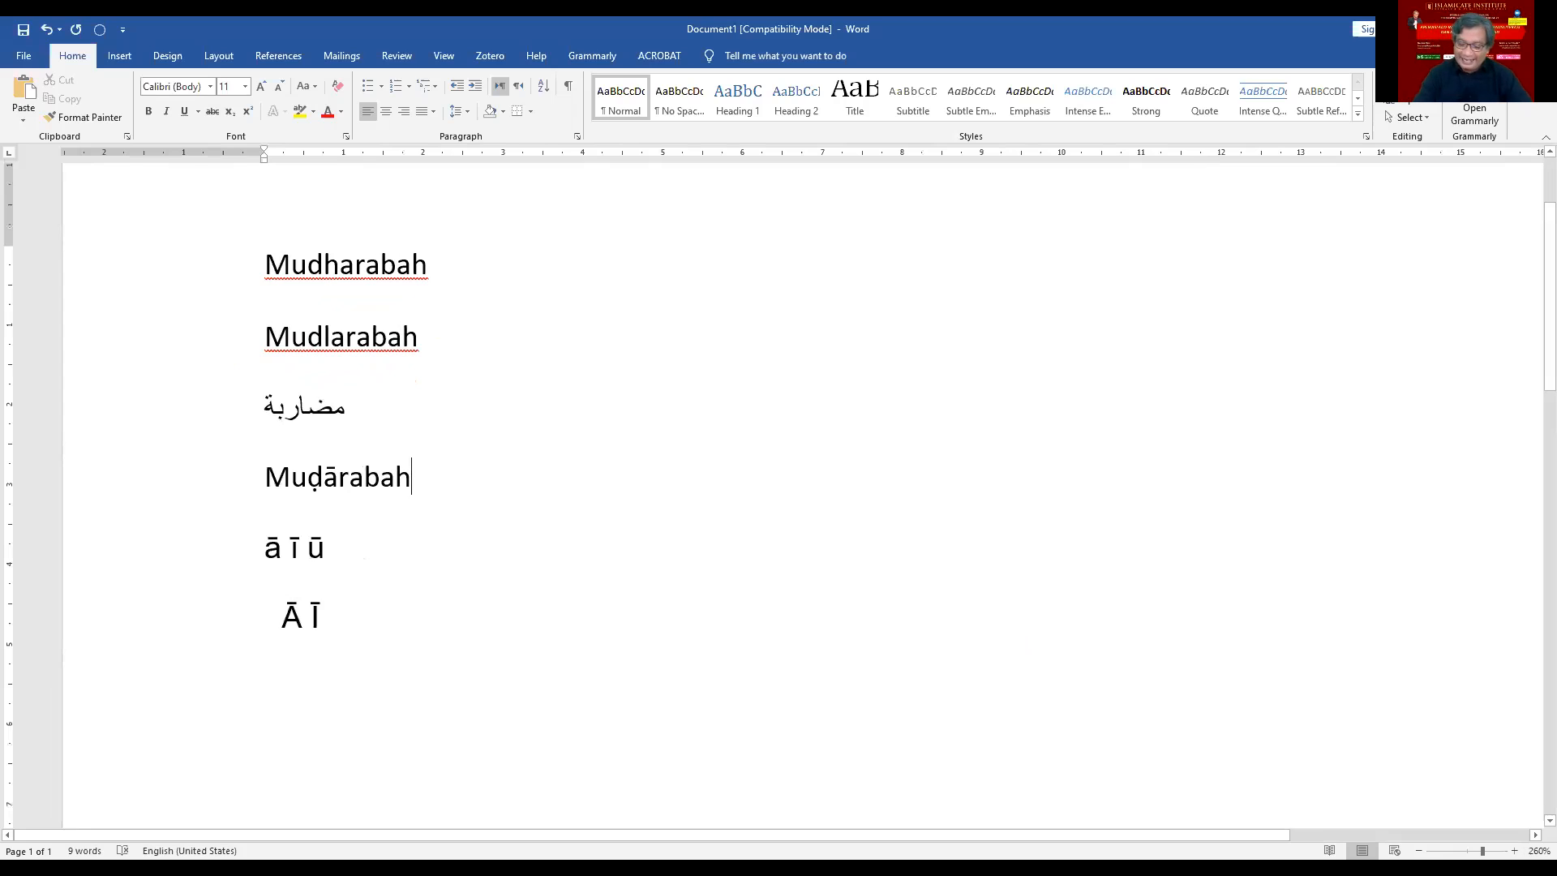
pyautogui.press('Return')
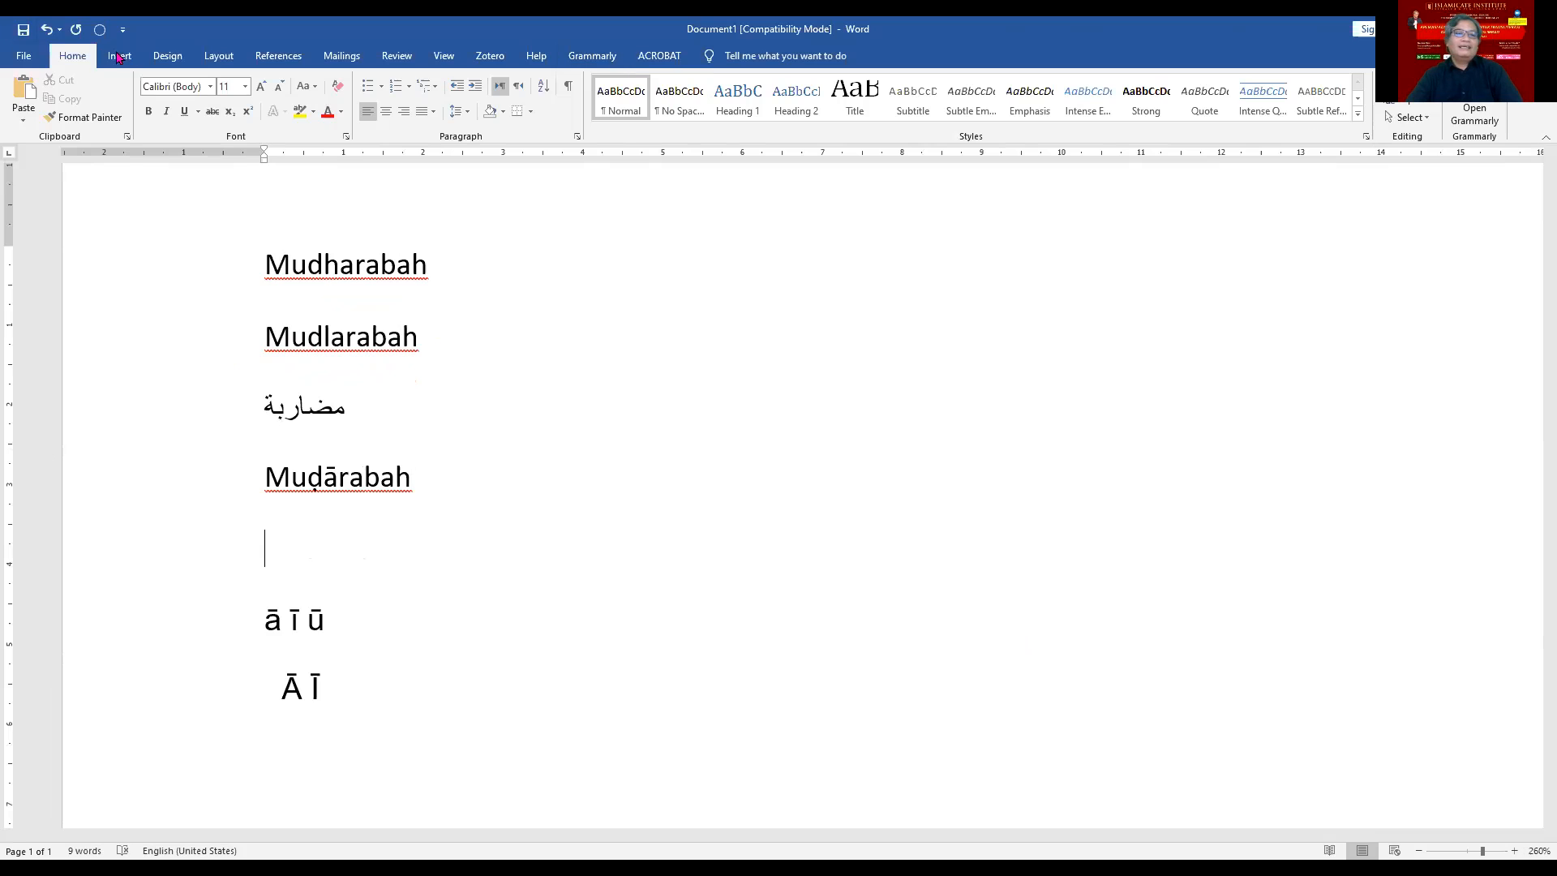
# Step: Write "Mu" on the empty line below "Muḍārabah" and bring up the commands for inserting objects
pyautogui.write('Mu')
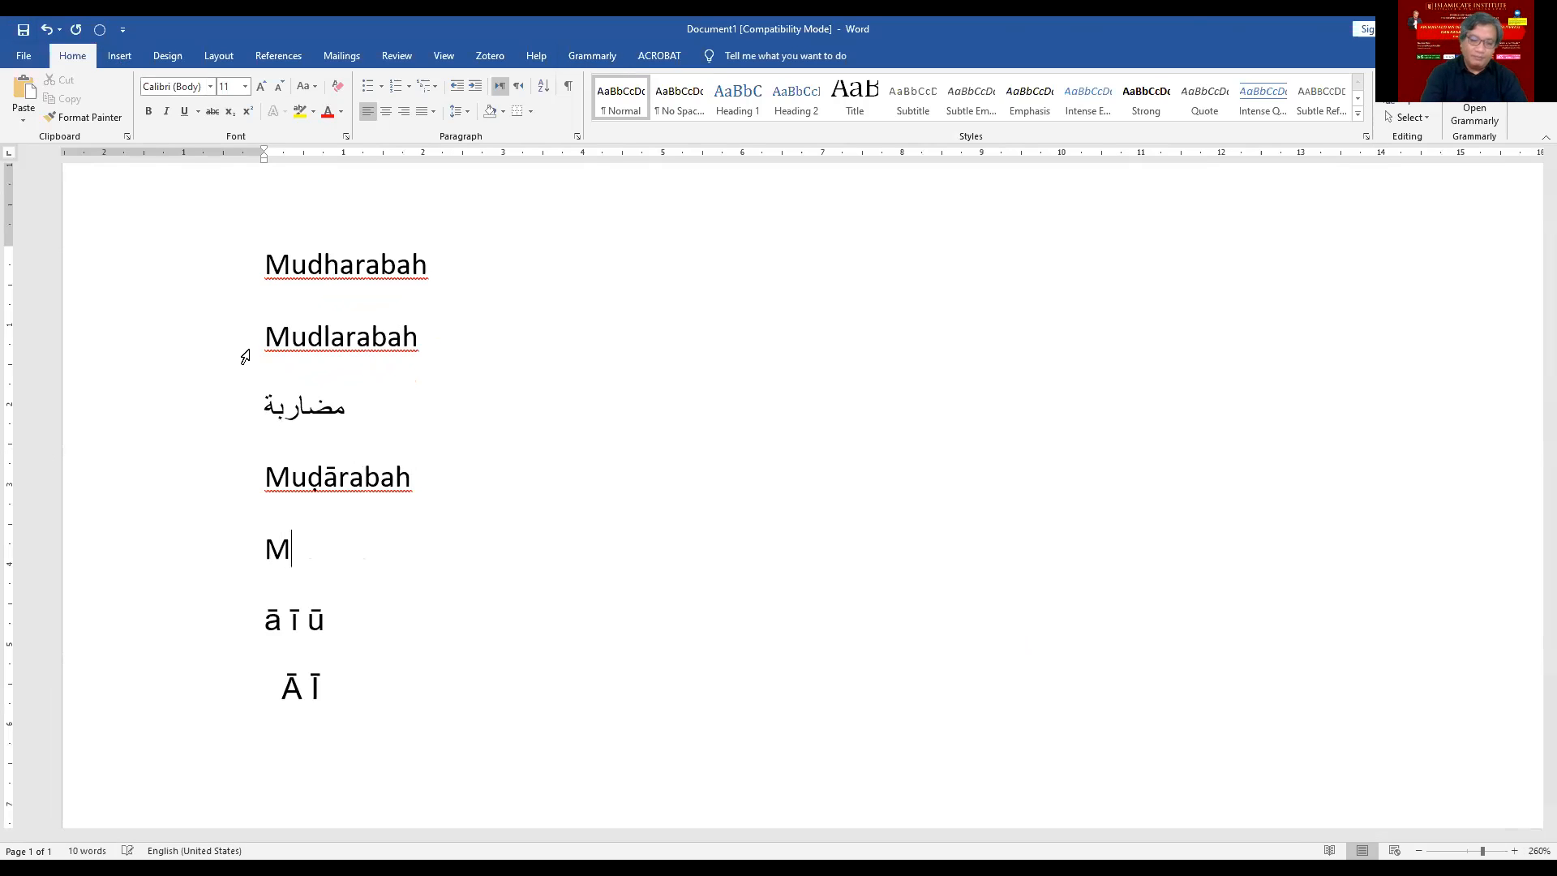
pyautogui.click(121, 56)
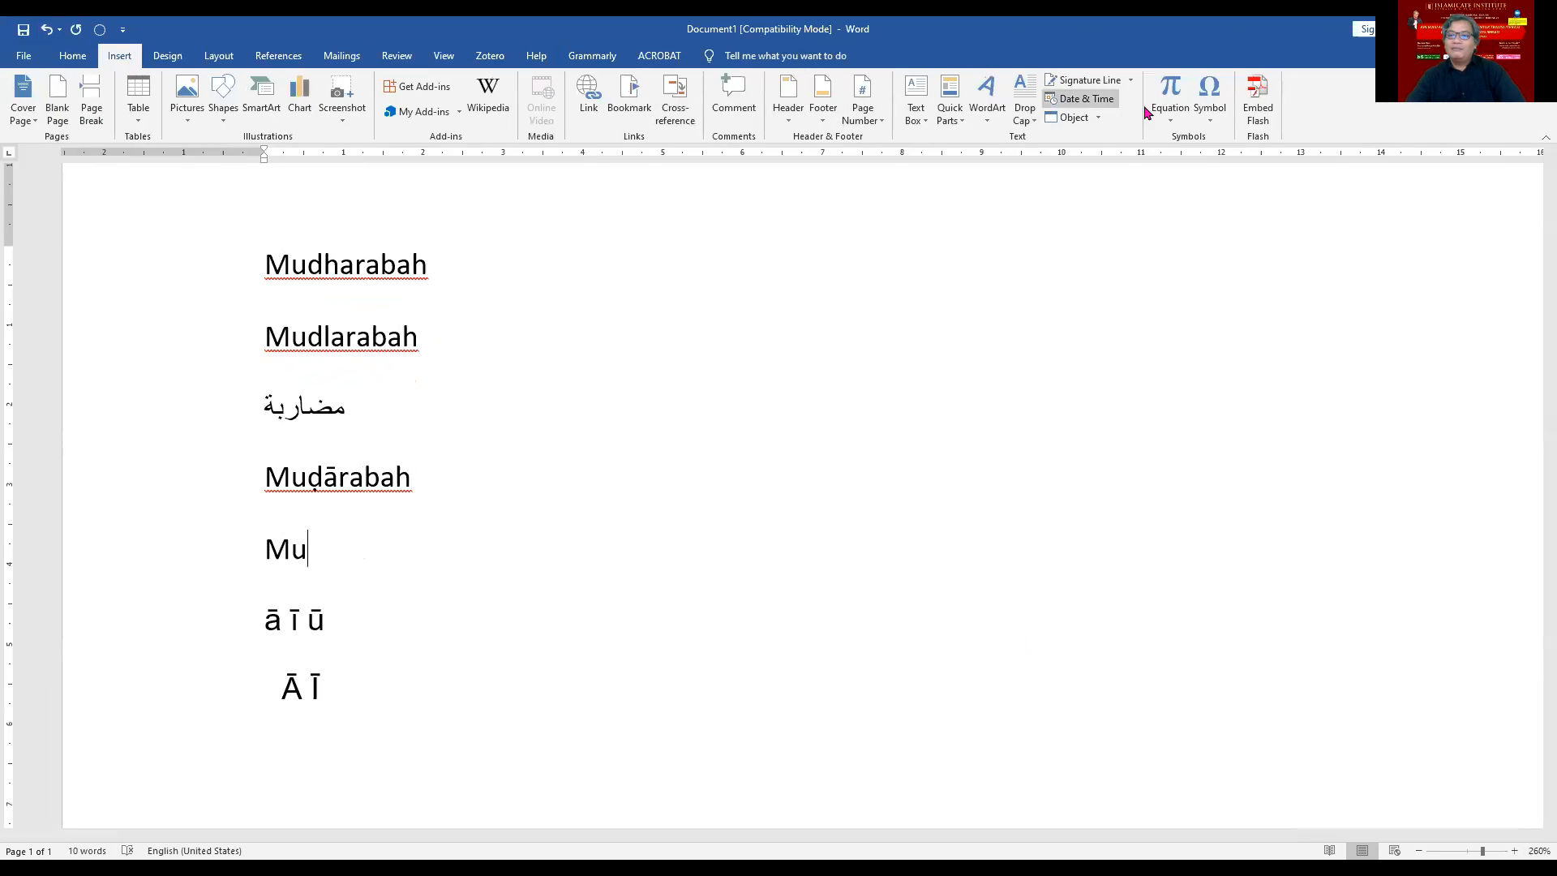
pyautogui.click(1214, 110)
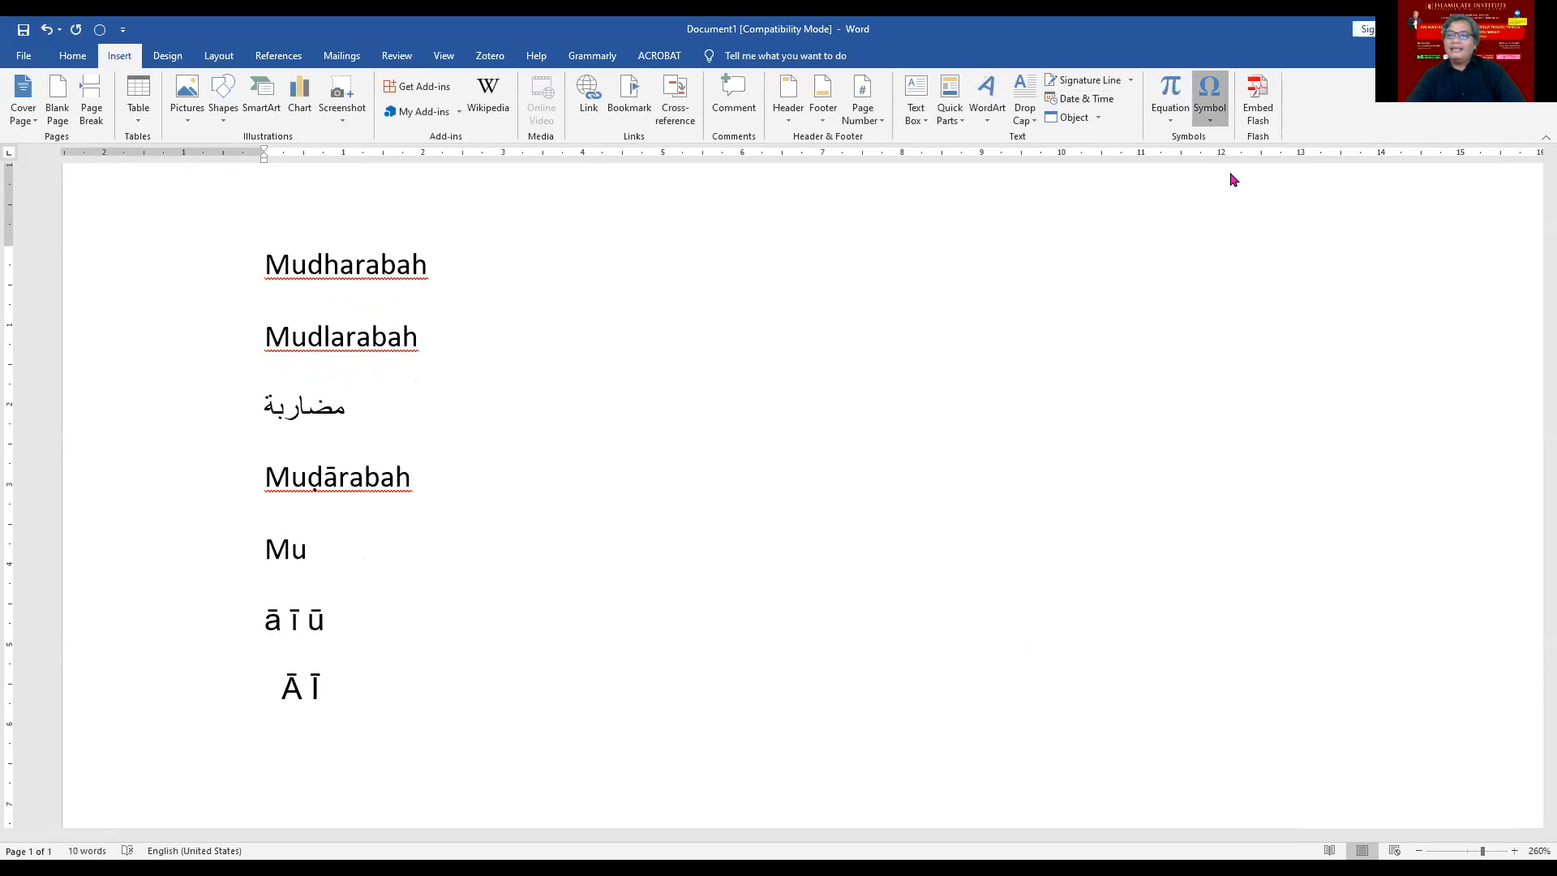
pyautogui.click(1241, 237)
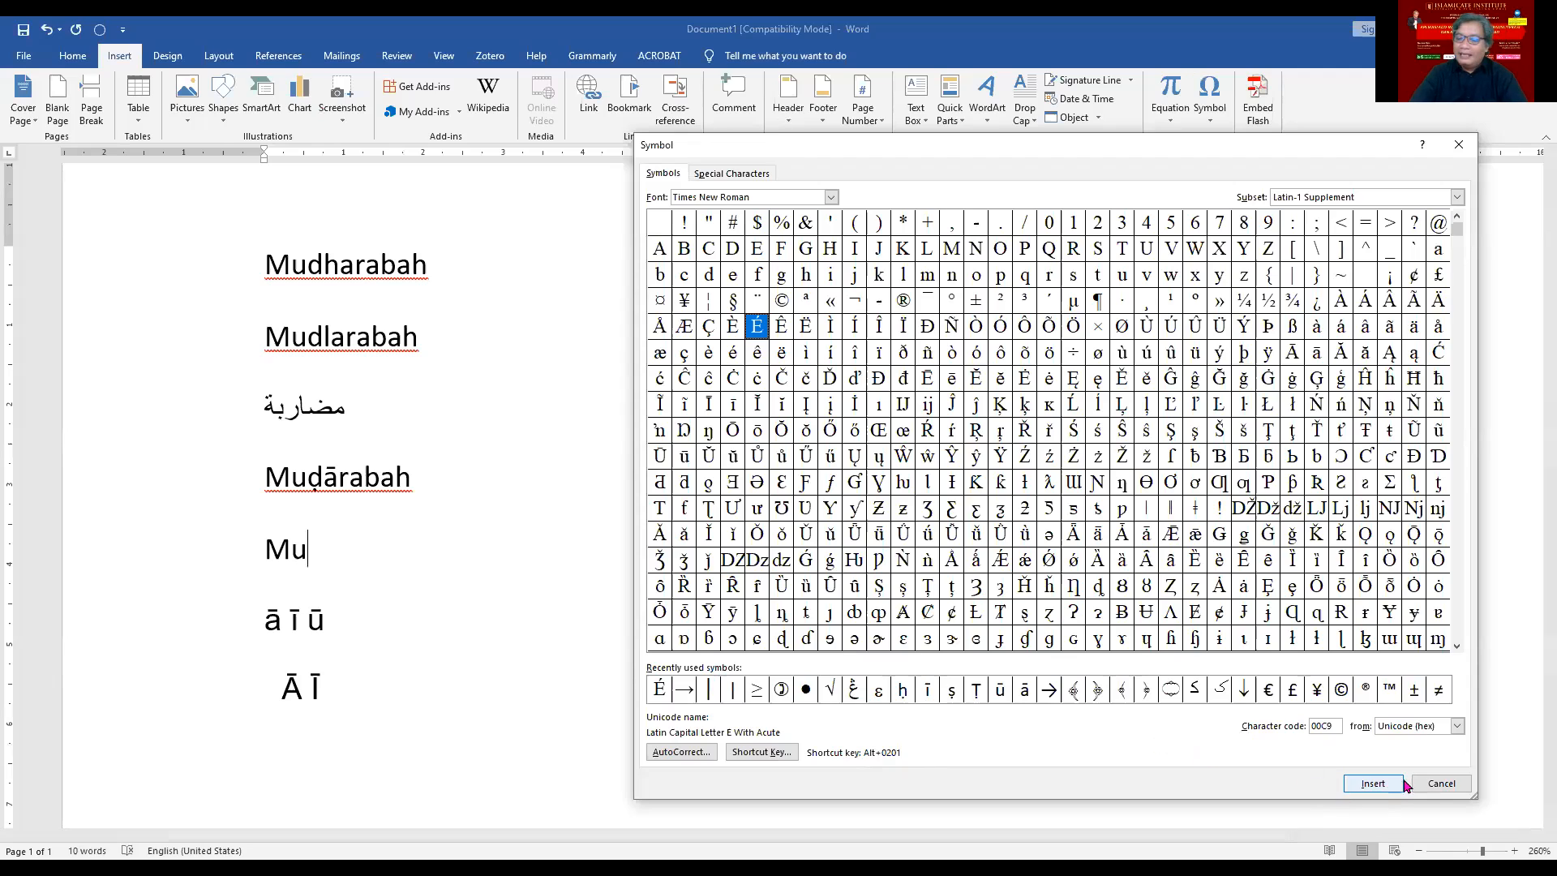
pyautogui.click(1441, 783)
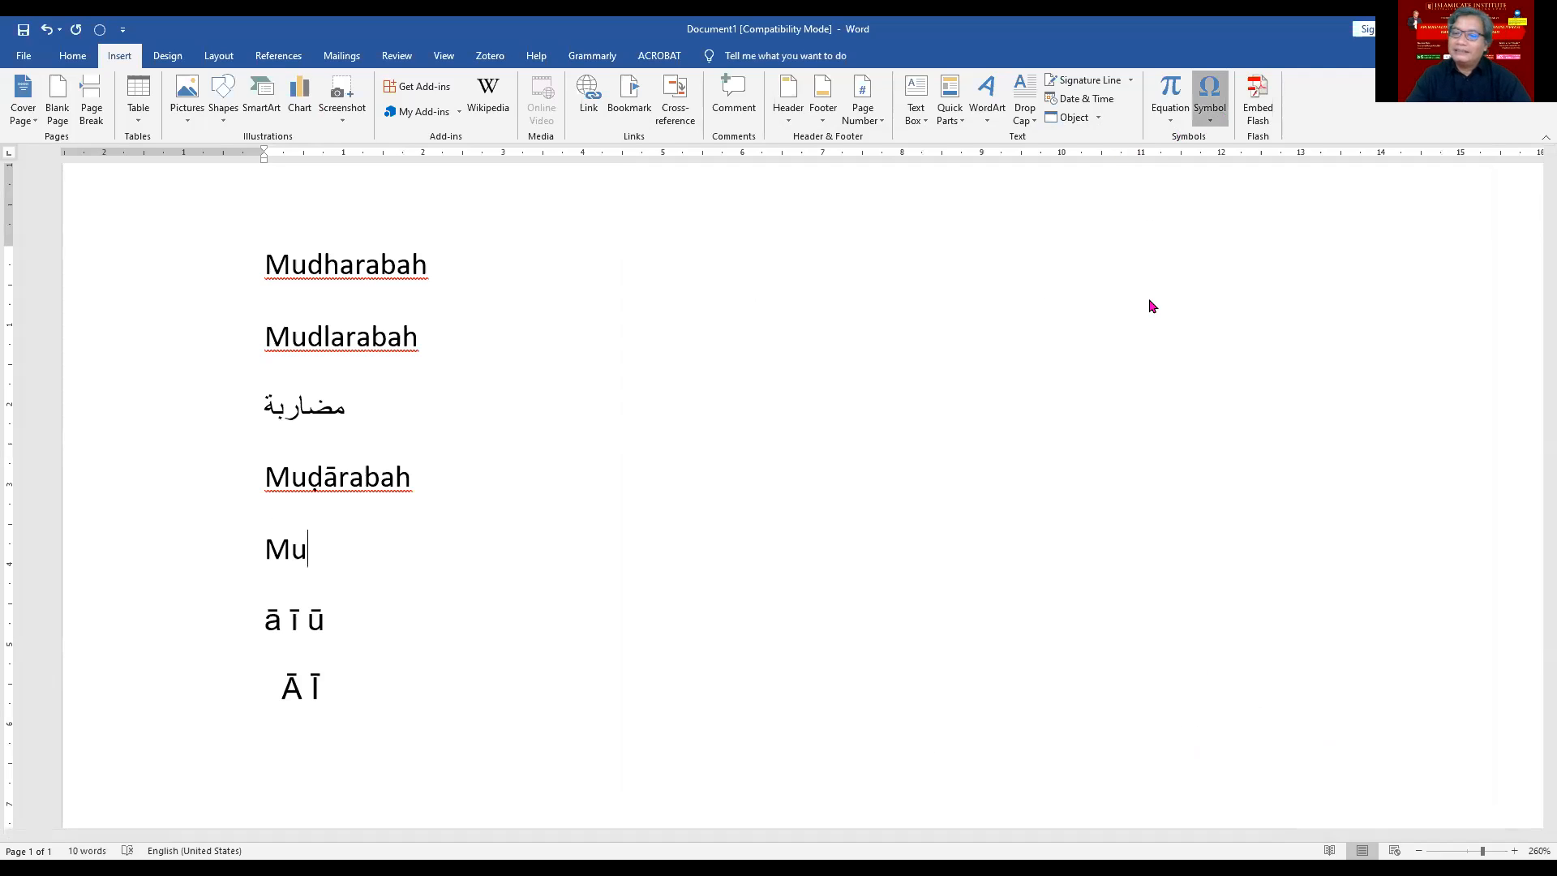
# Step: Insert the Times New Roman symbol "ḍ" (Latin Small Letter D With Dot Below, code 1E0D) after "Mu" and close the symbol table
pyautogui.click(1209, 101)
pyautogui.click(1249, 238)
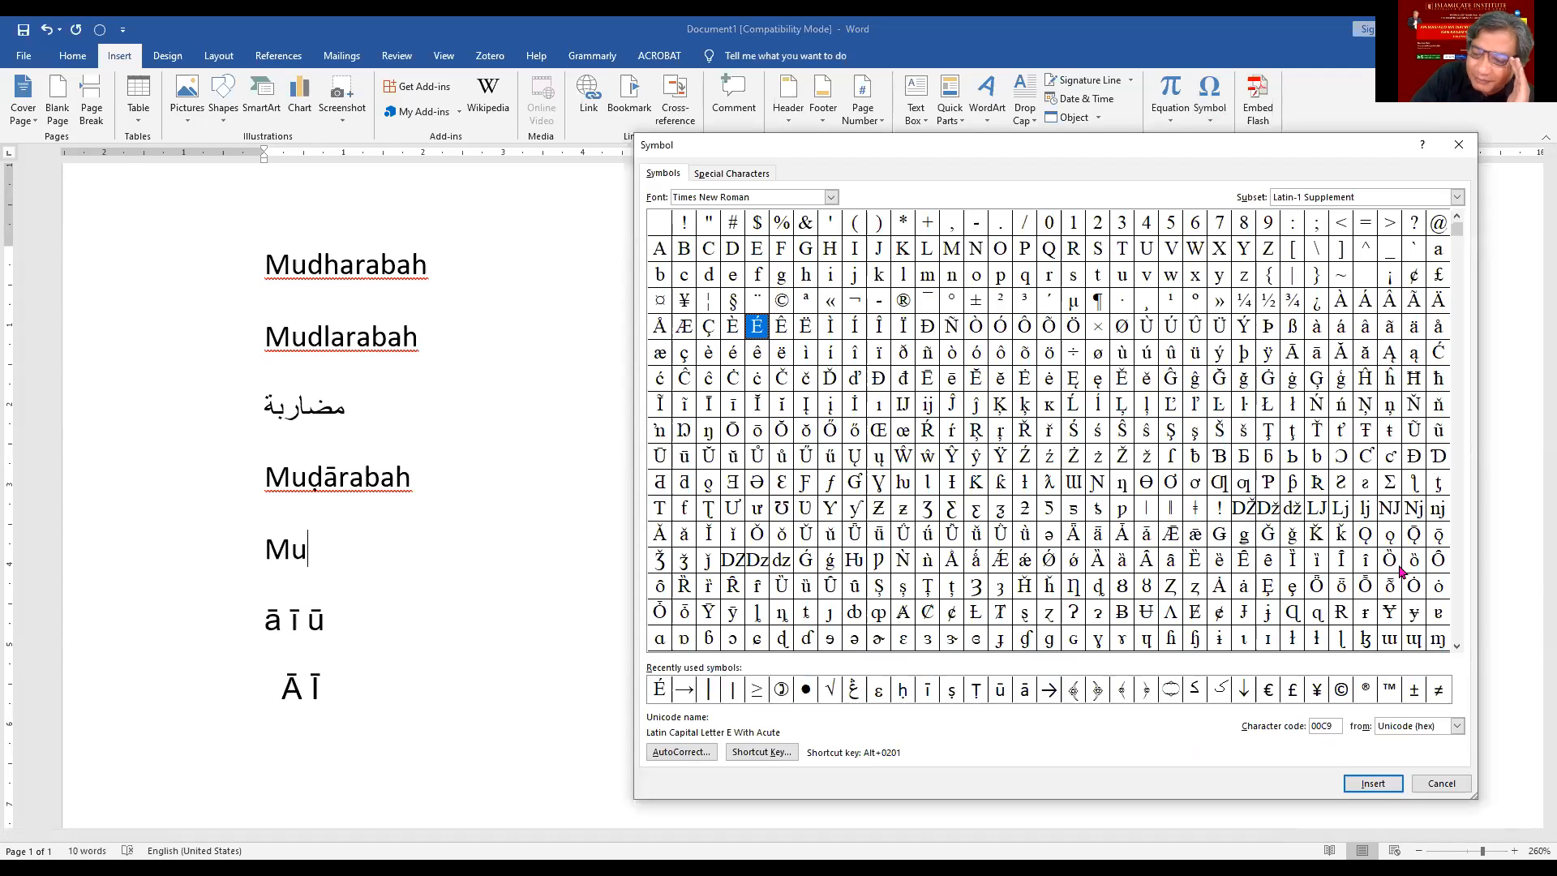
pyautogui.click(1457, 646)
pyautogui.click(1457, 646)
pyautogui.click(1457, 646)
pyautogui.click(1456, 646)
pyautogui.click(1457, 646)
pyautogui.click(1457, 646)
pyautogui.click(1457, 647)
pyautogui.click(1457, 647)
pyautogui.click(1457, 647)
pyautogui.click(1456, 647)
pyautogui.click(1457, 647)
pyautogui.click(1457, 647)
pyautogui.click(1456, 646)
pyautogui.click(1456, 646)
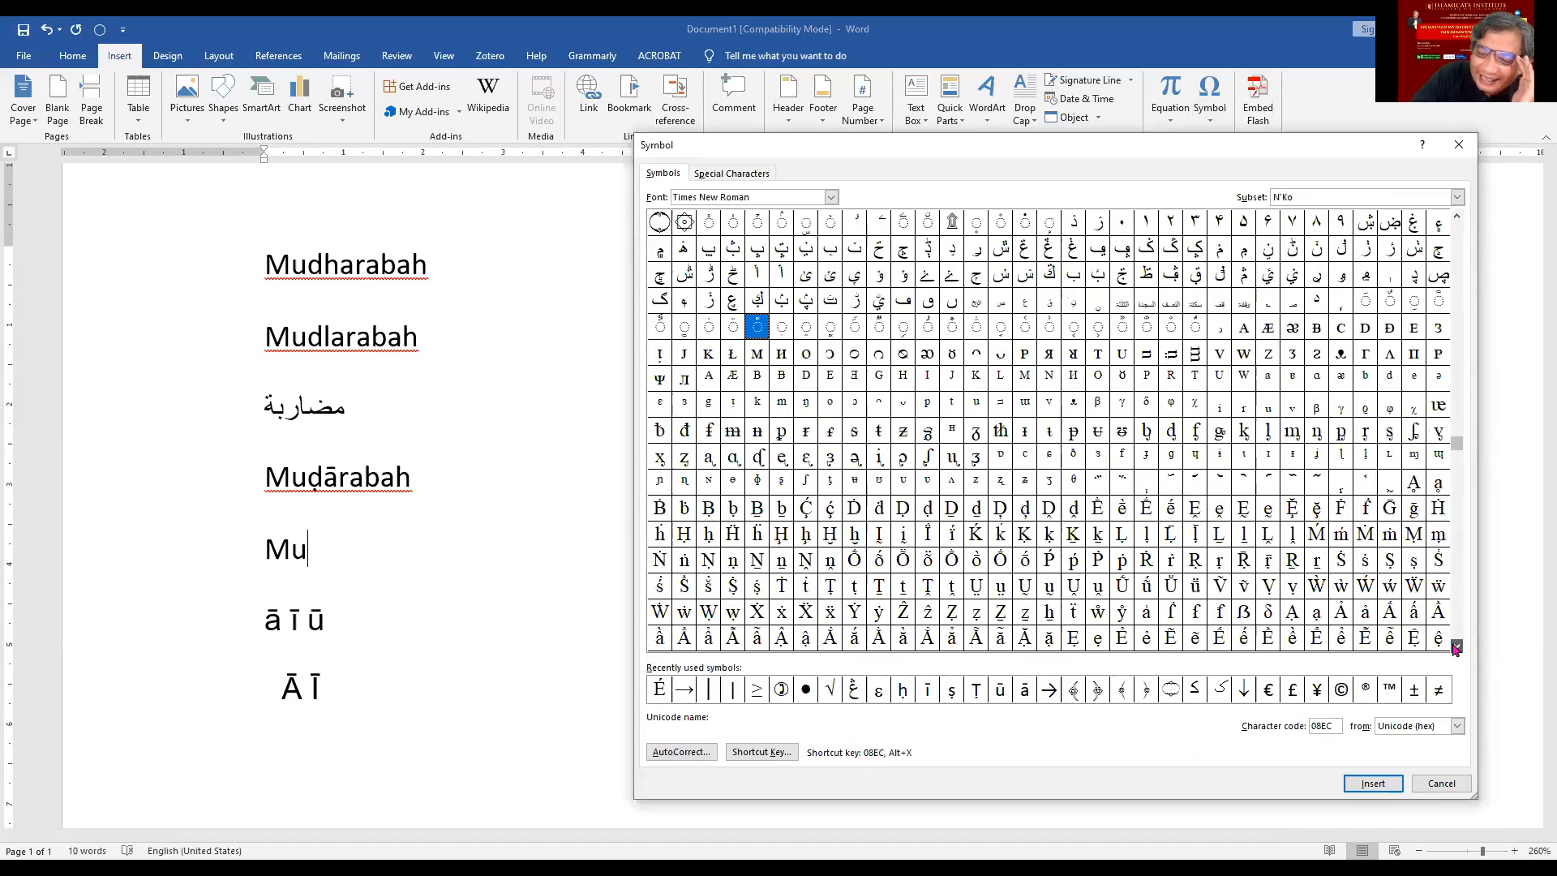
pyautogui.click(929, 510)
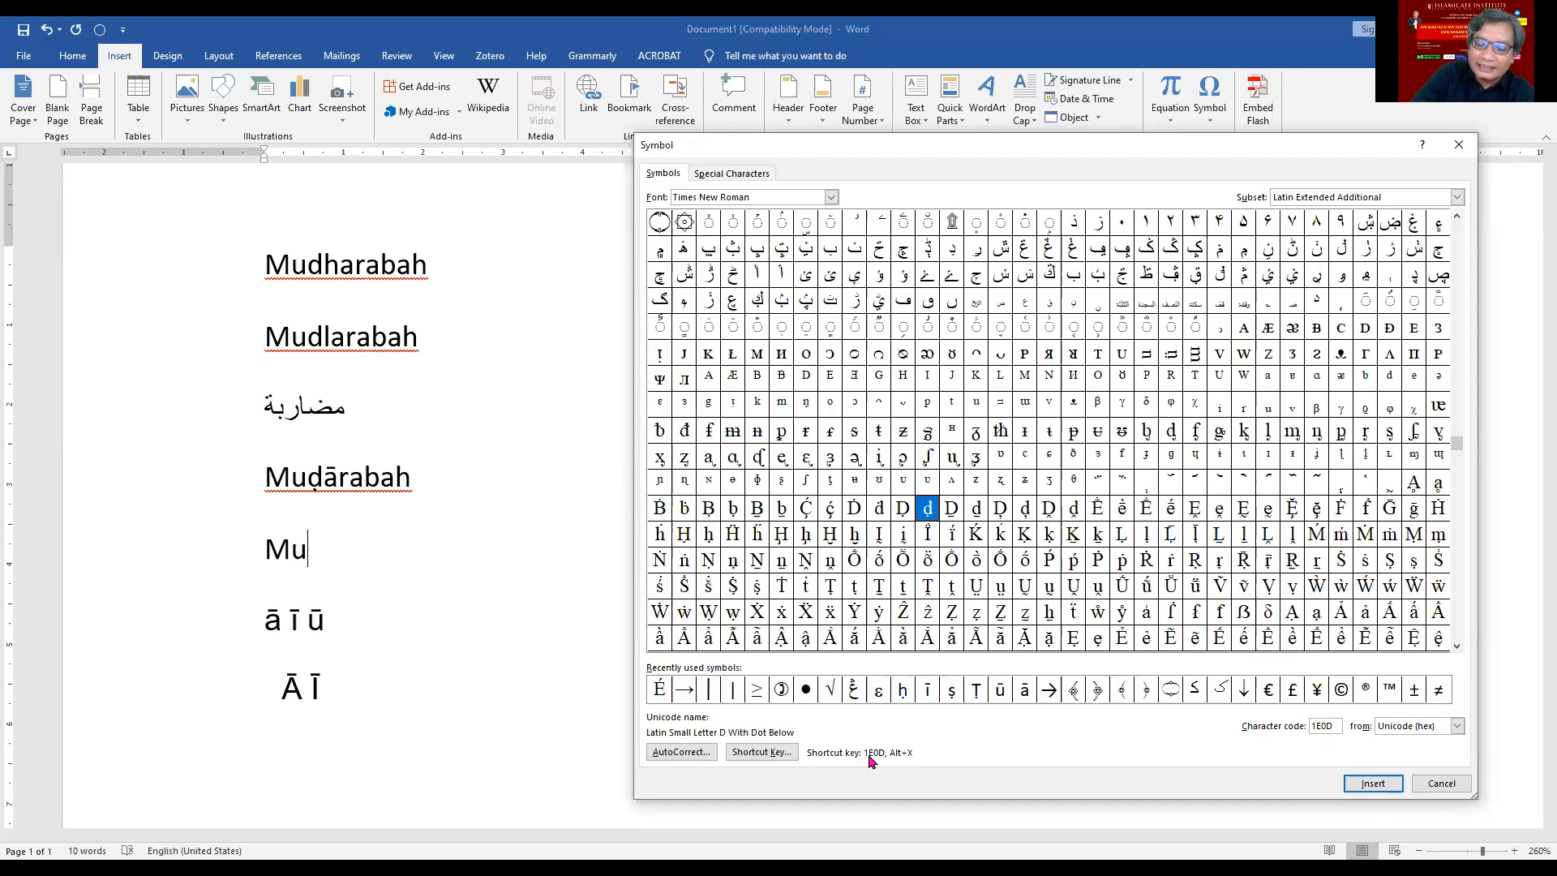
pyautogui.click(1377, 784)
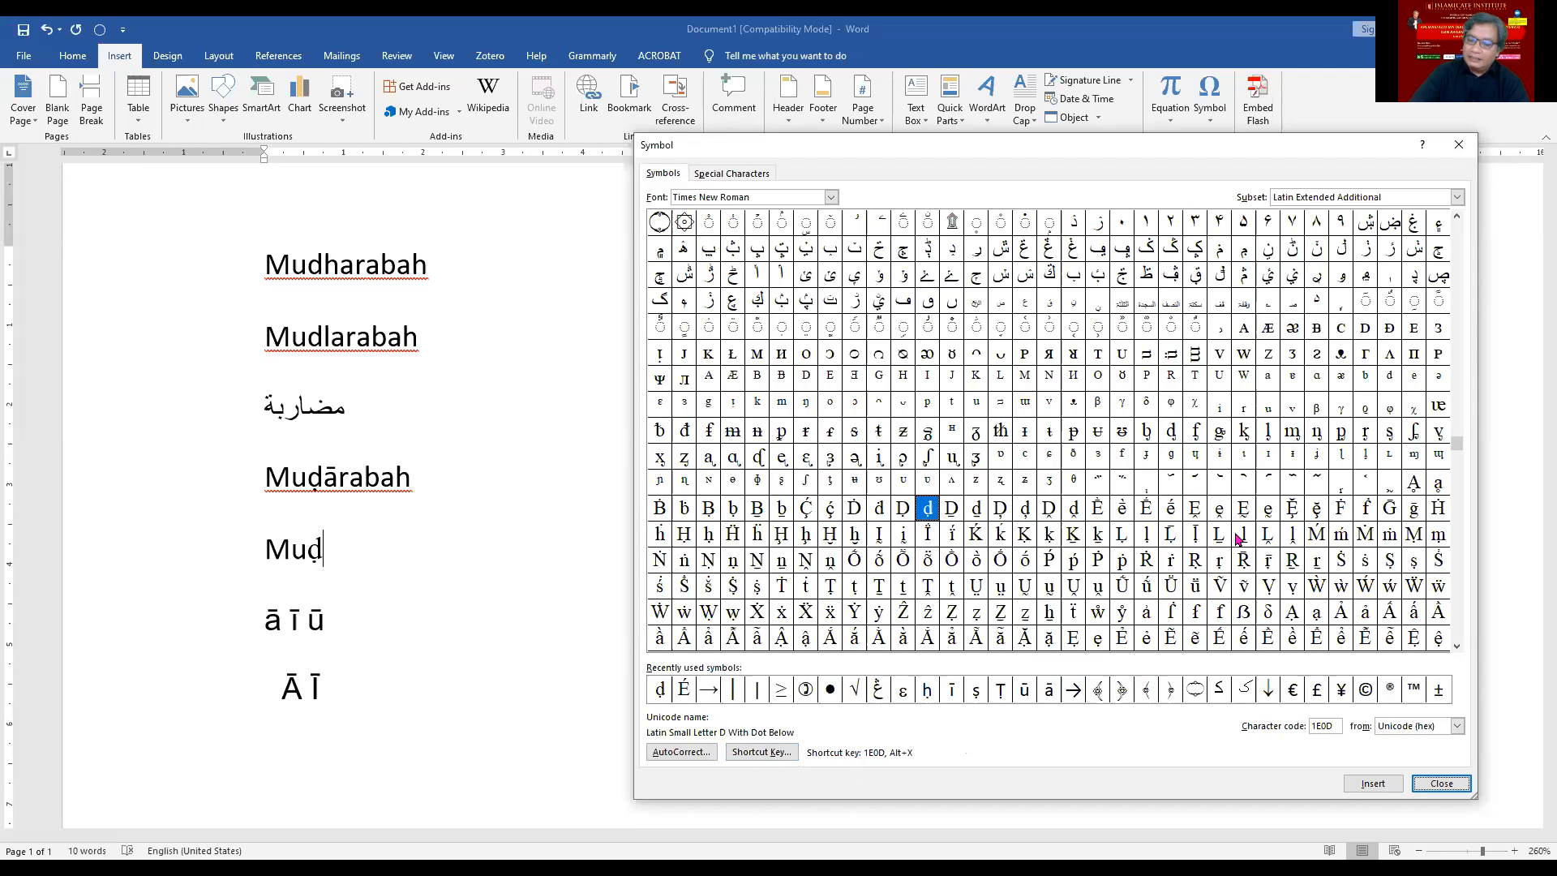
pyautogui.click(1470, 152)
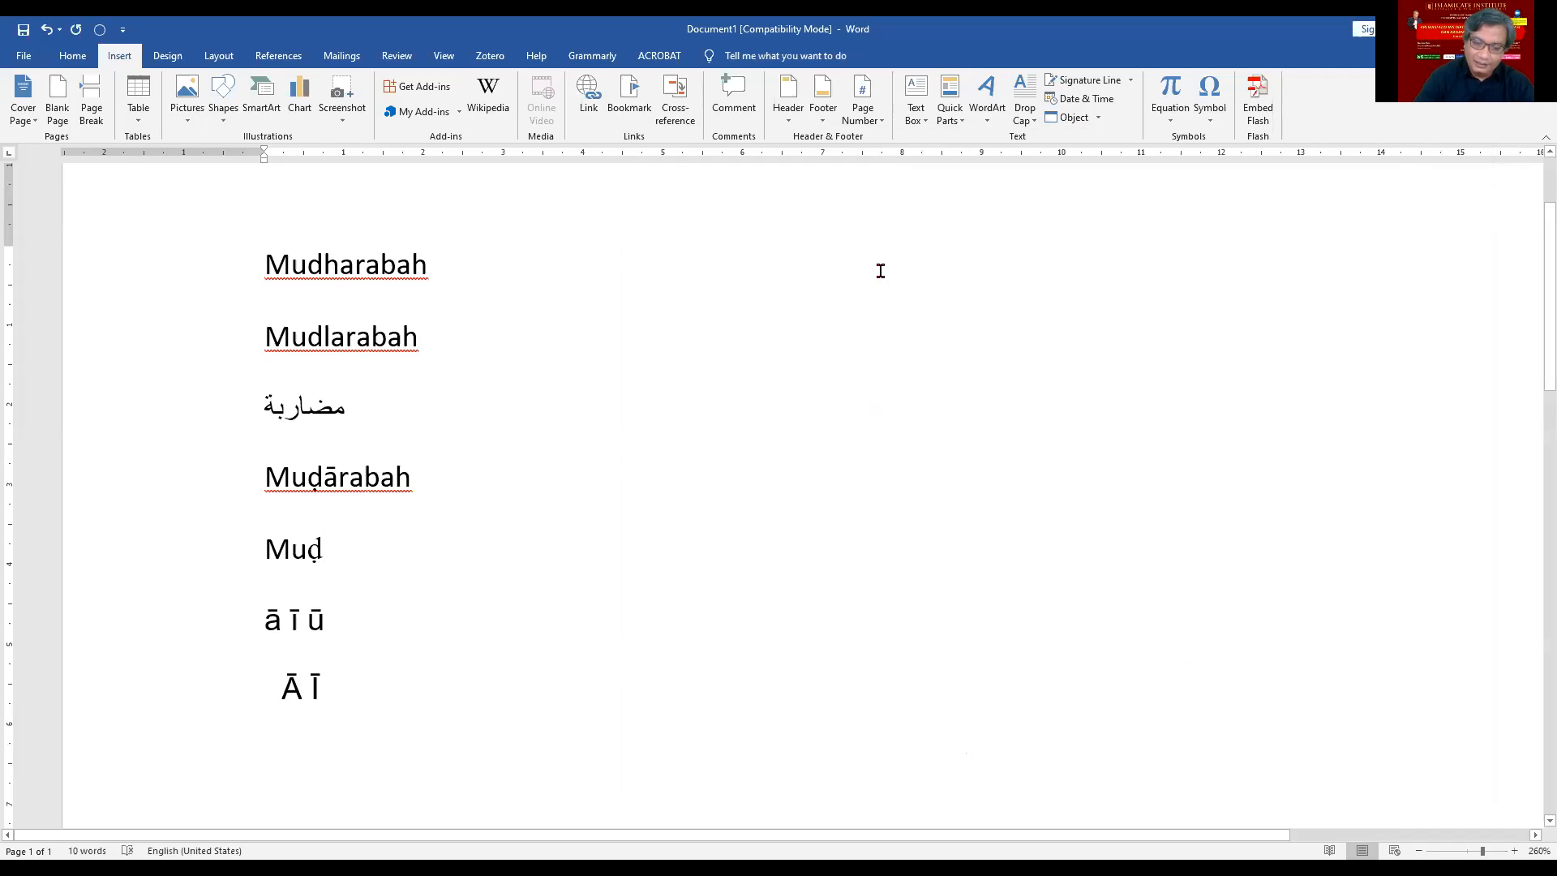
# Step: Write the plain transliteration "Musyarakah" on a new line below "Muḍ"
pyautogui.press('Return')
pyautogui.write('Mu')
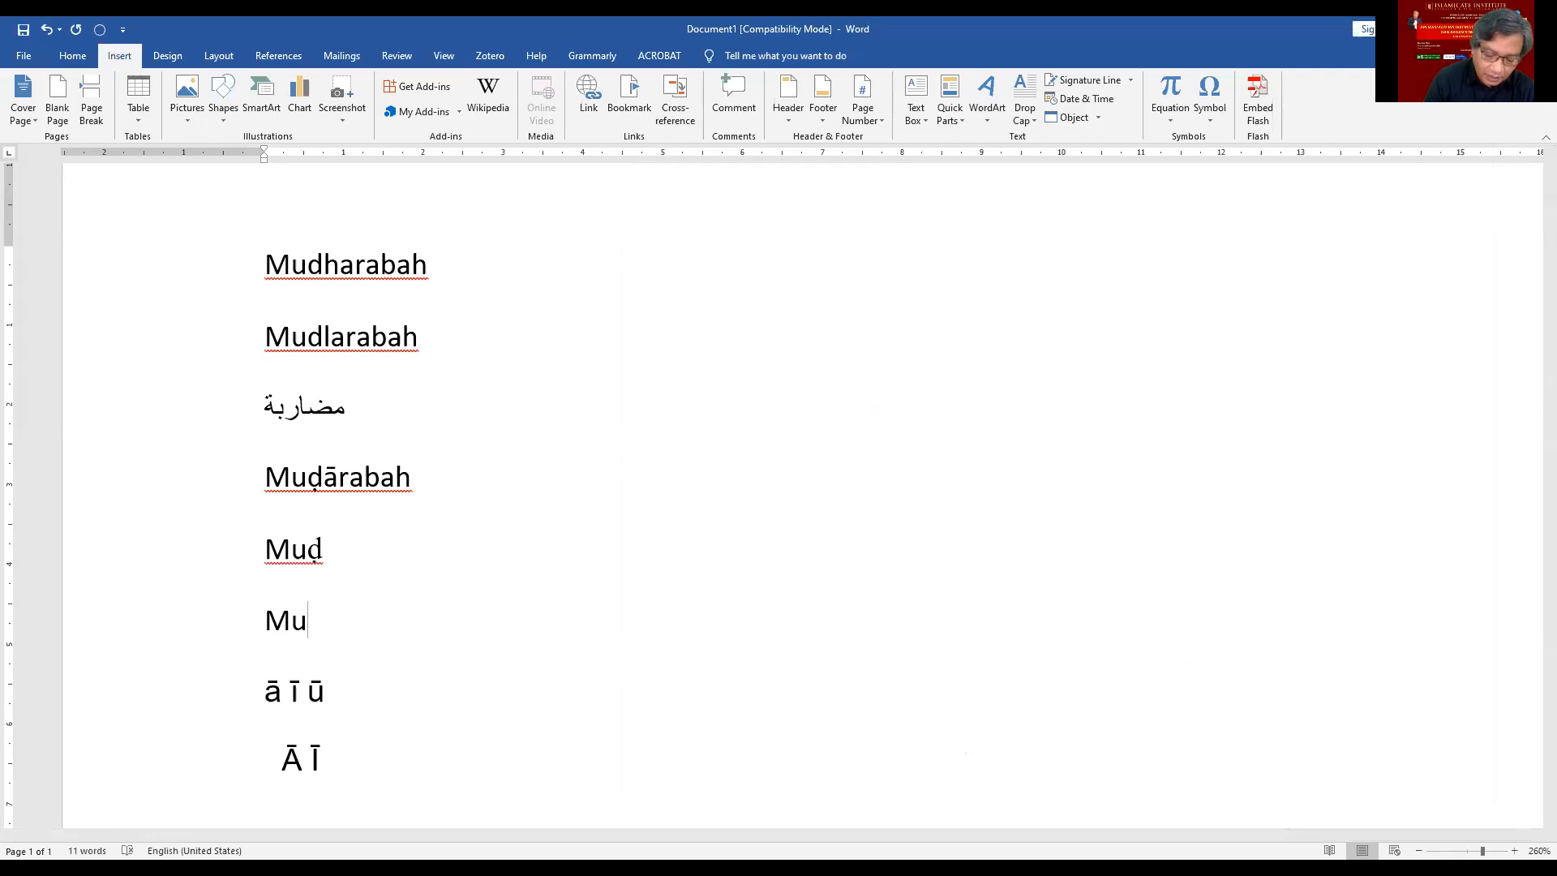
pyautogui.write('syarakah')
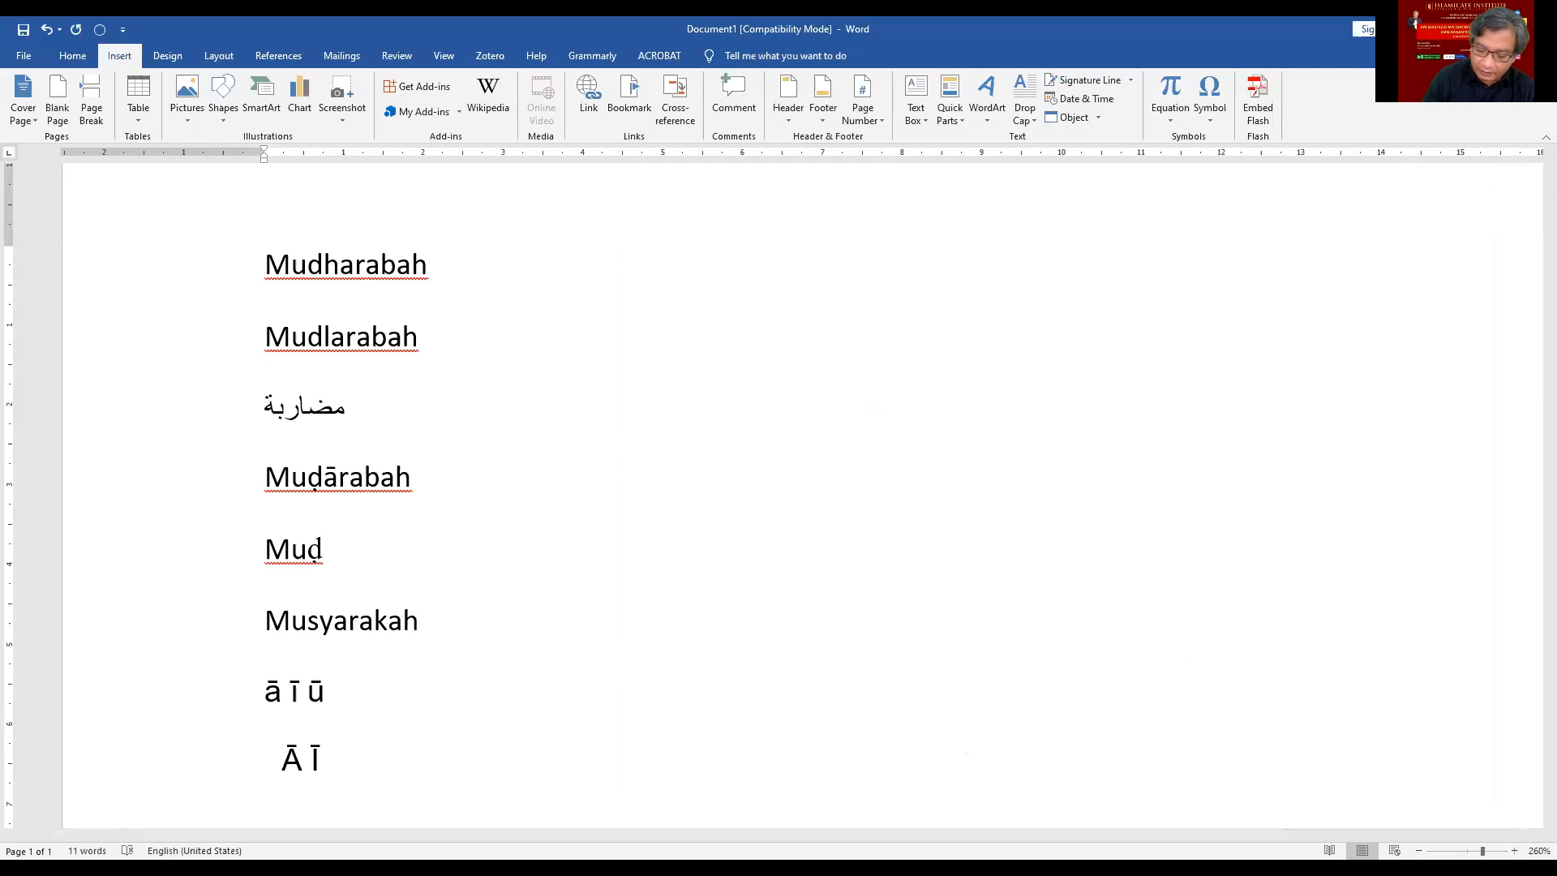
# Step: Write the diacritic transliteration "Musyārakah" on a new line below the plain "Musyarakah"
pyautogui.press('Return')
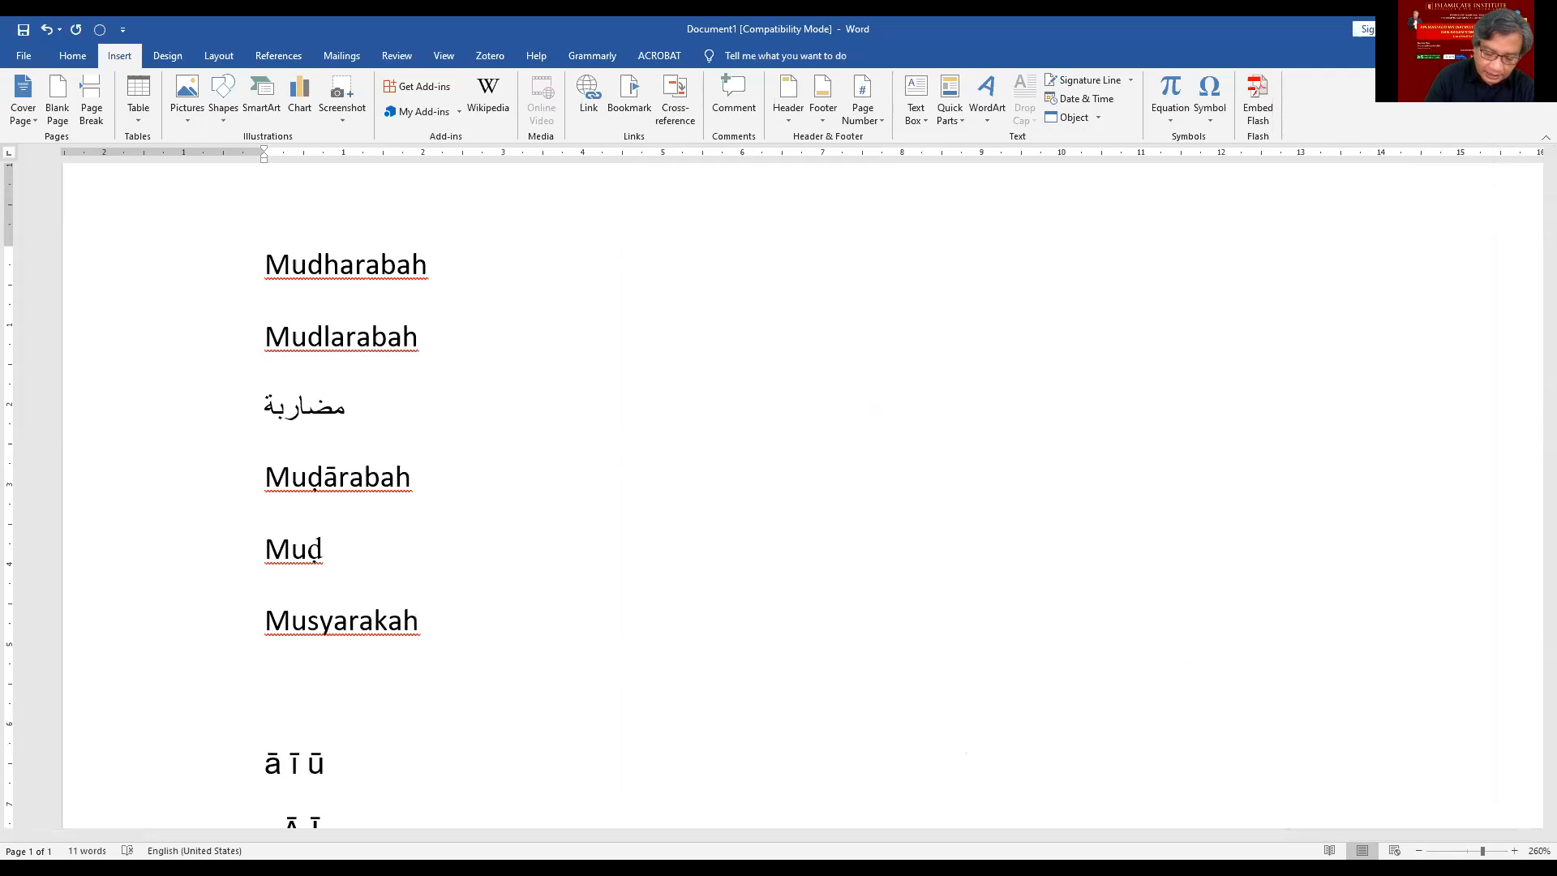
pyautogui.write('Musy')
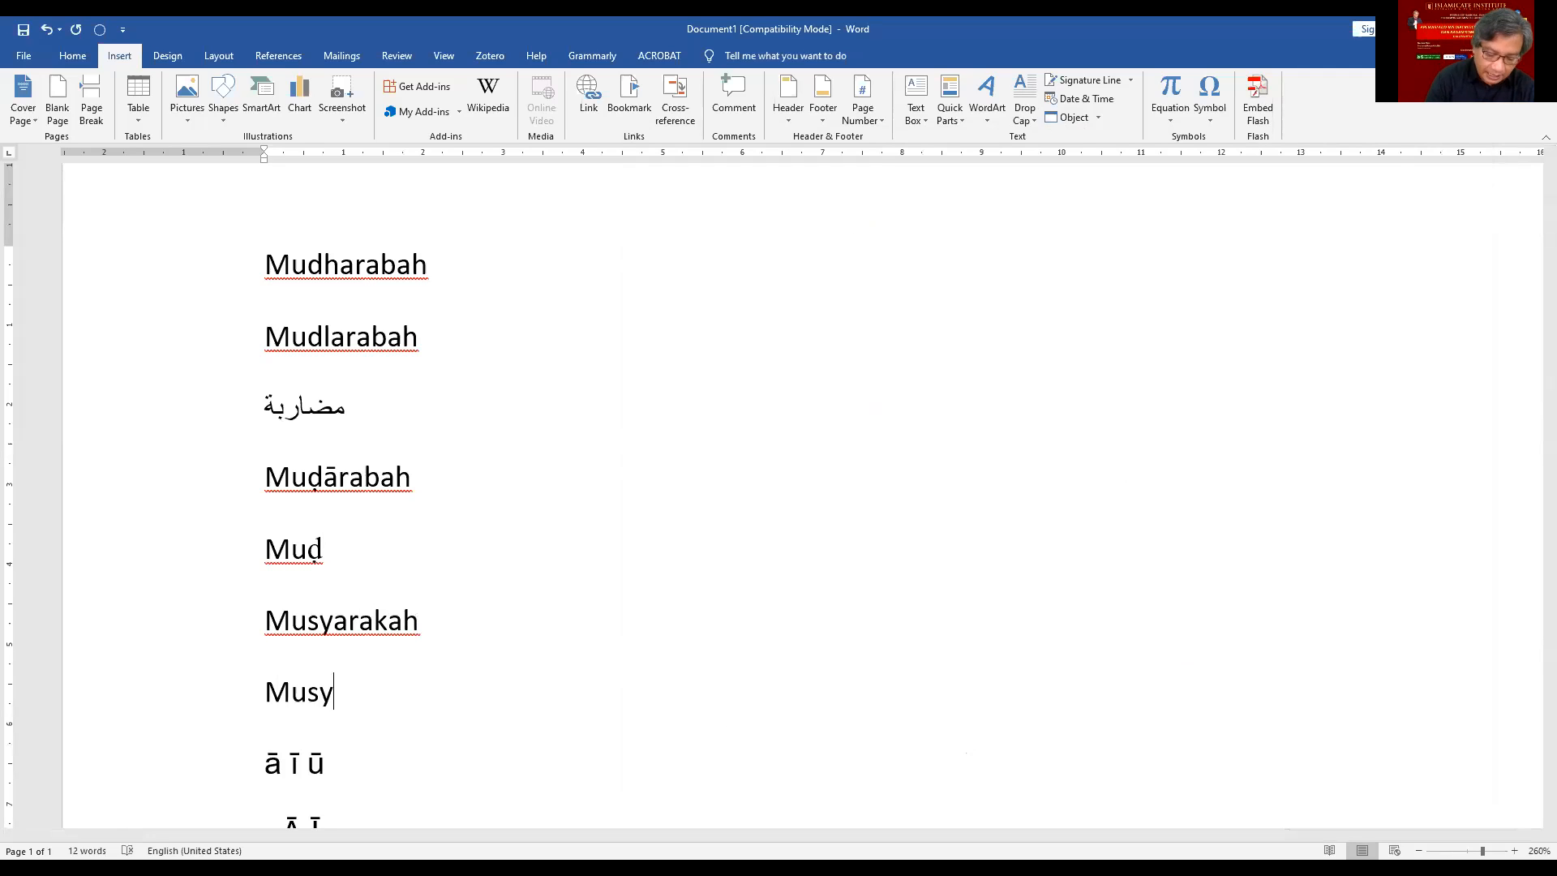
pyautogui.write('ā')
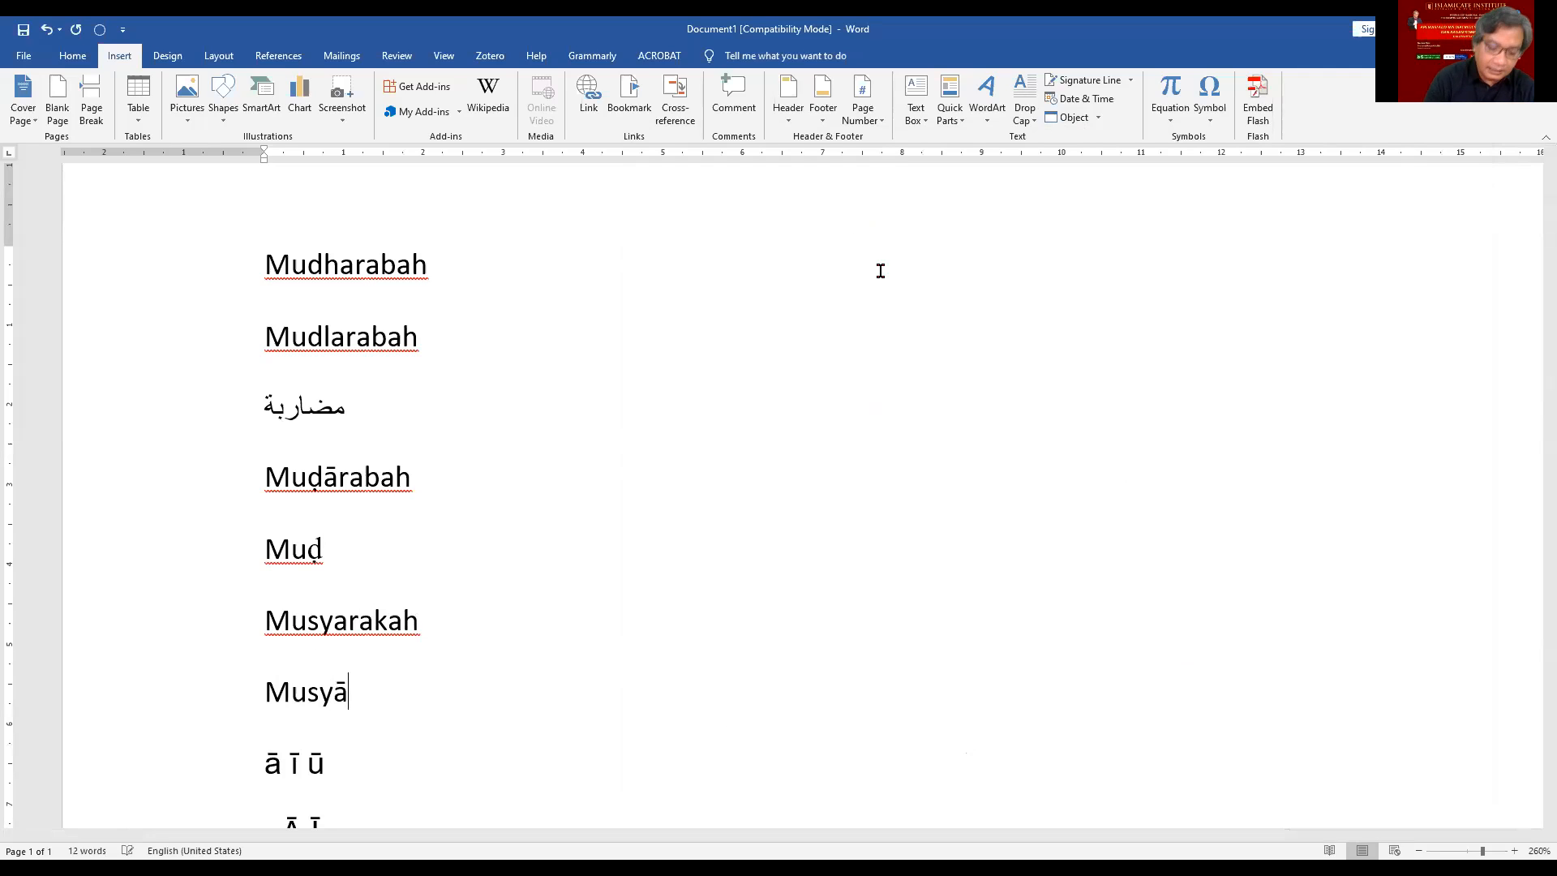
pyautogui.write('rakah')
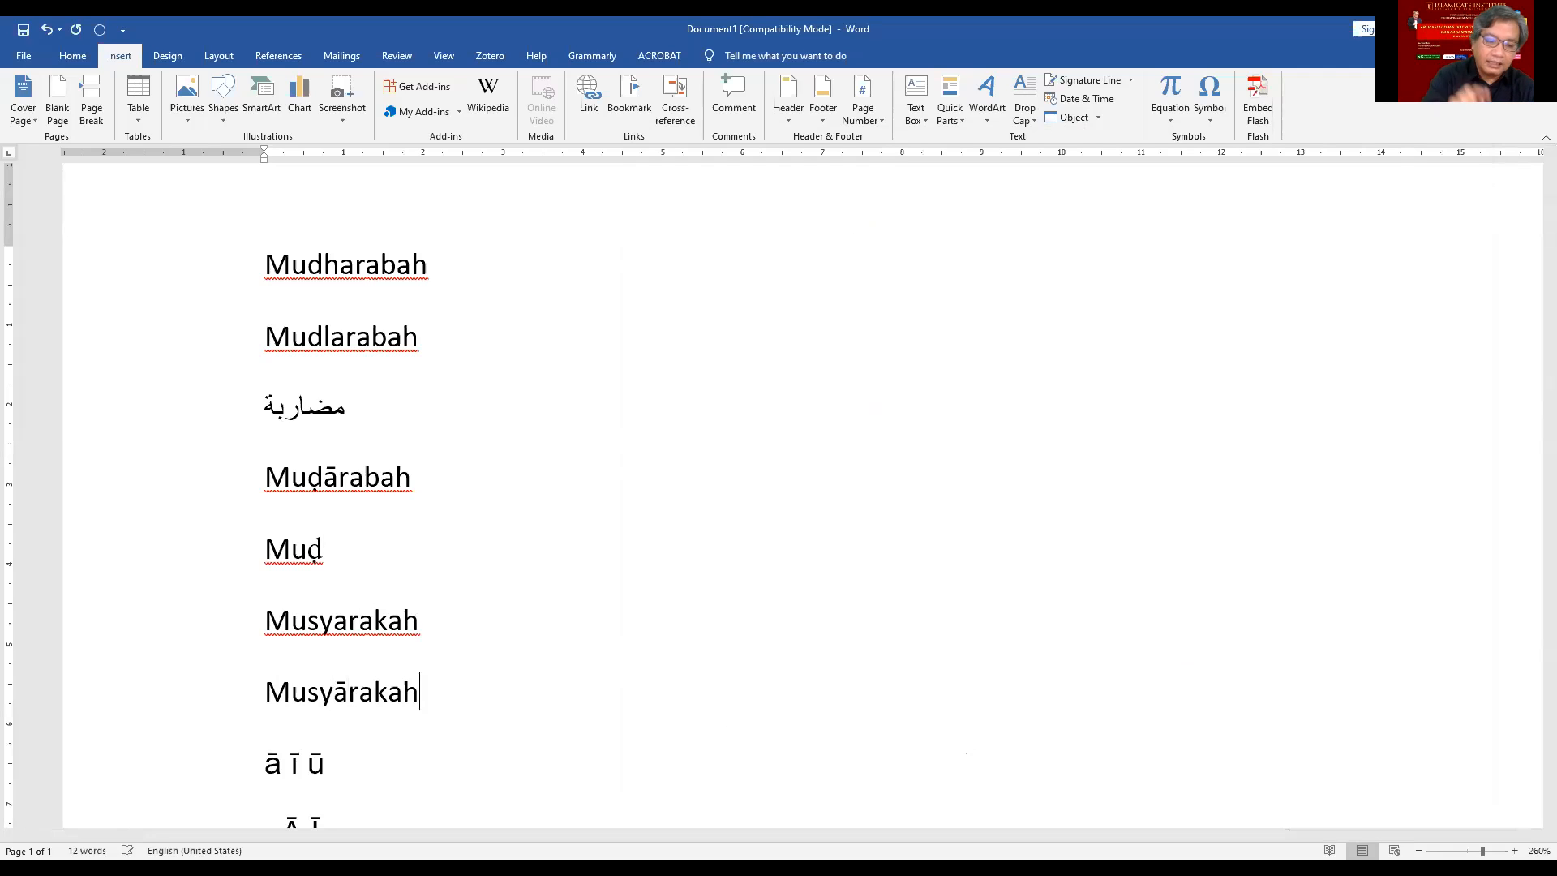
# Step: Write the diacritic transliteration "Mu’āmalah" on a new line below "Musyārakah"
pyautogui.press('Return')
pyautogui.write('M')
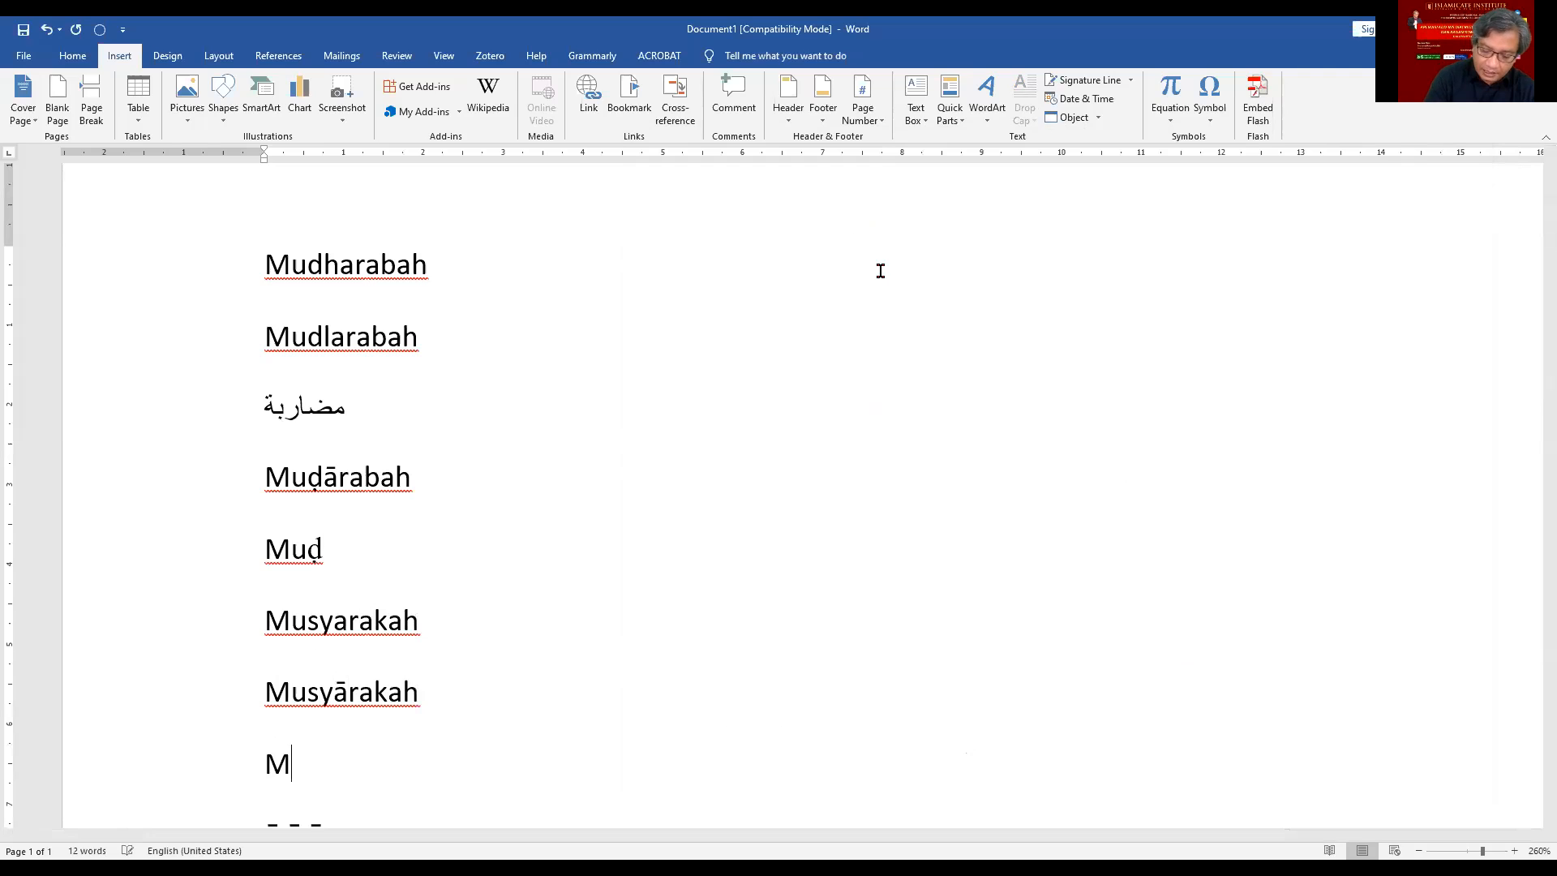
pyautogui.write("u'")
pyautogui.write('ā')
pyautogui.write('malah')
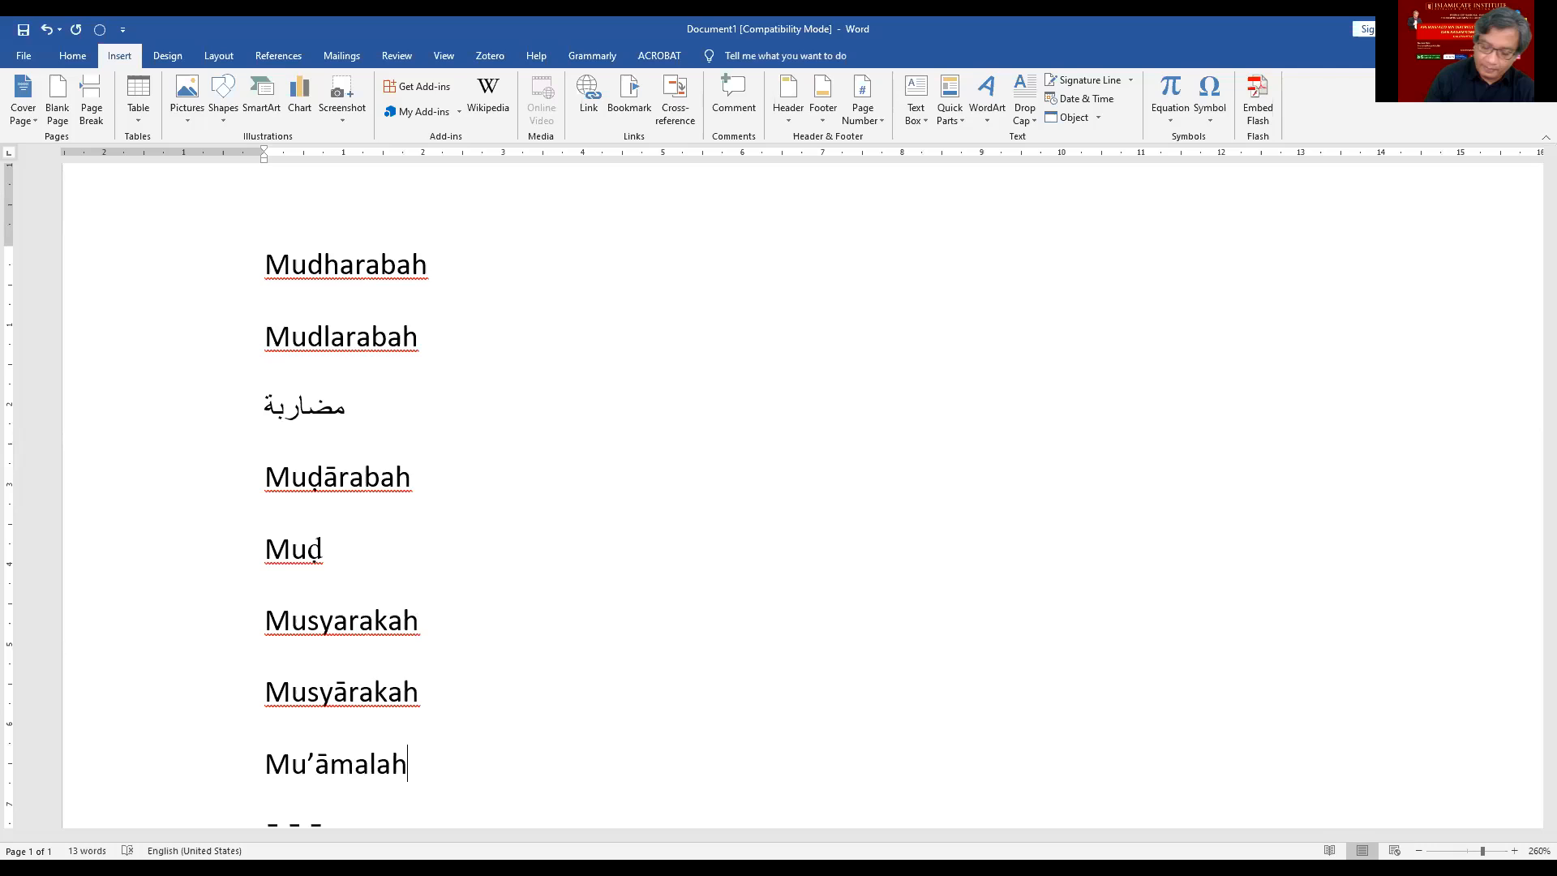
# Step: Write "Al-Jāmi’ah" followed by a space on a new line below "Mu’āmalah"
pyautogui.press('Return')
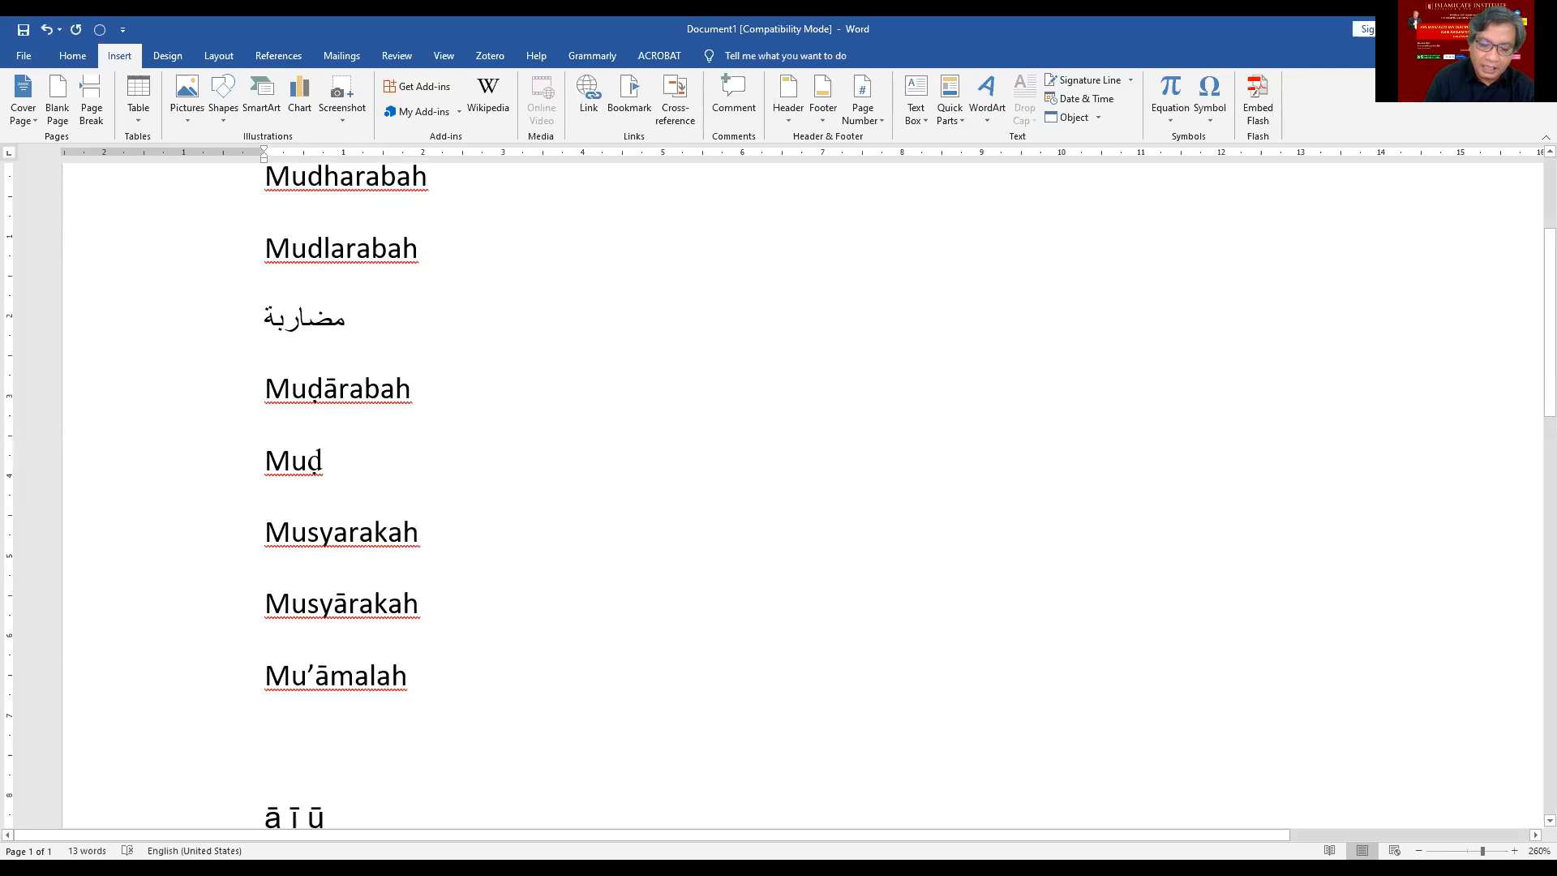
pyautogui.write('Al-J')
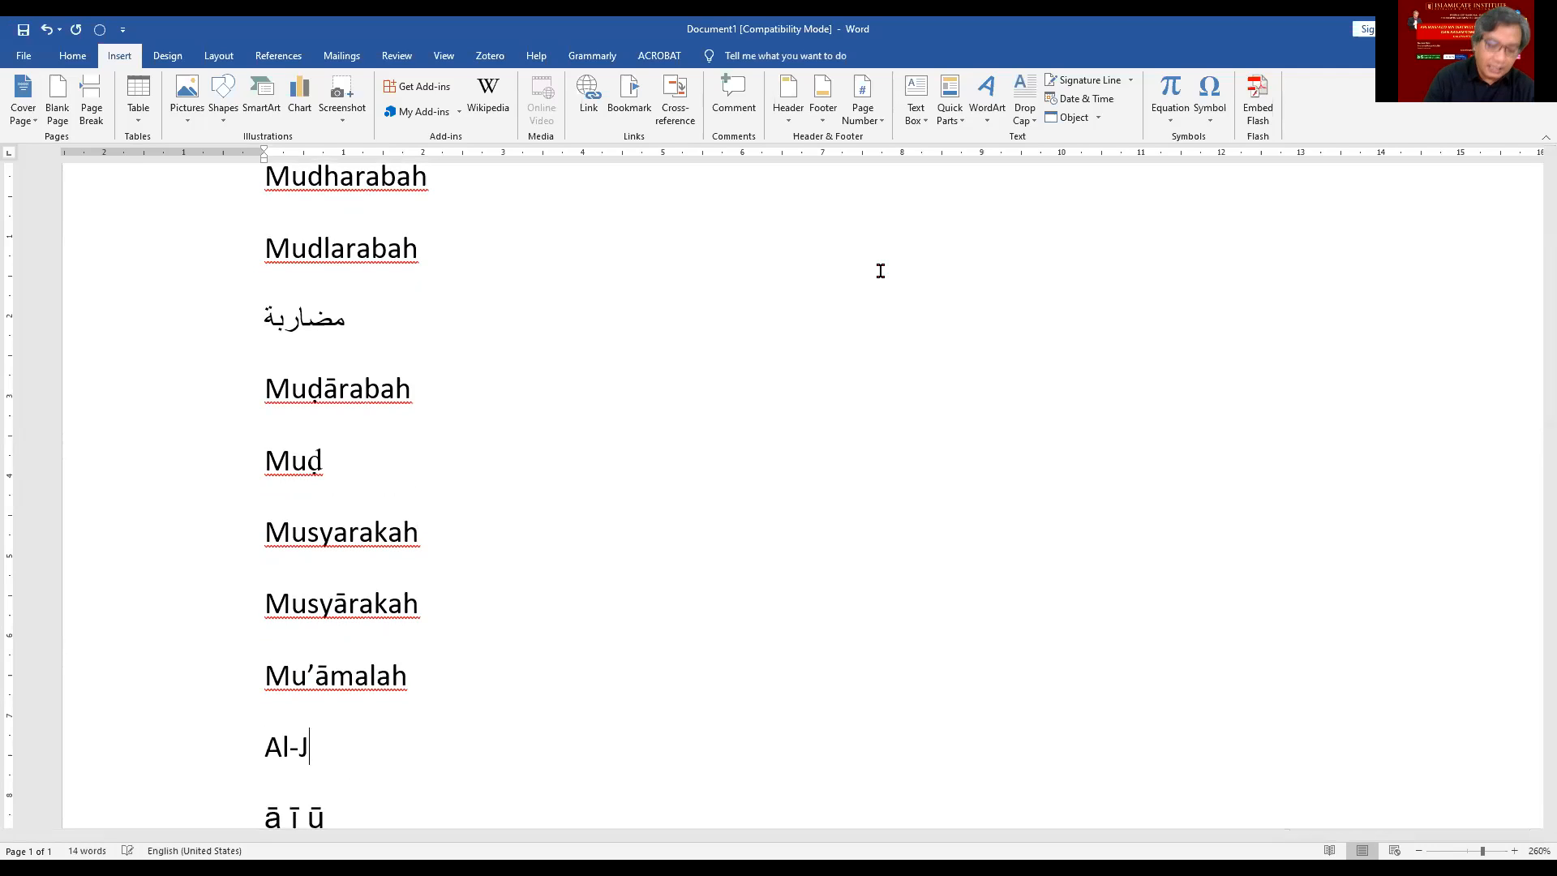
pyautogui.write('āmi')
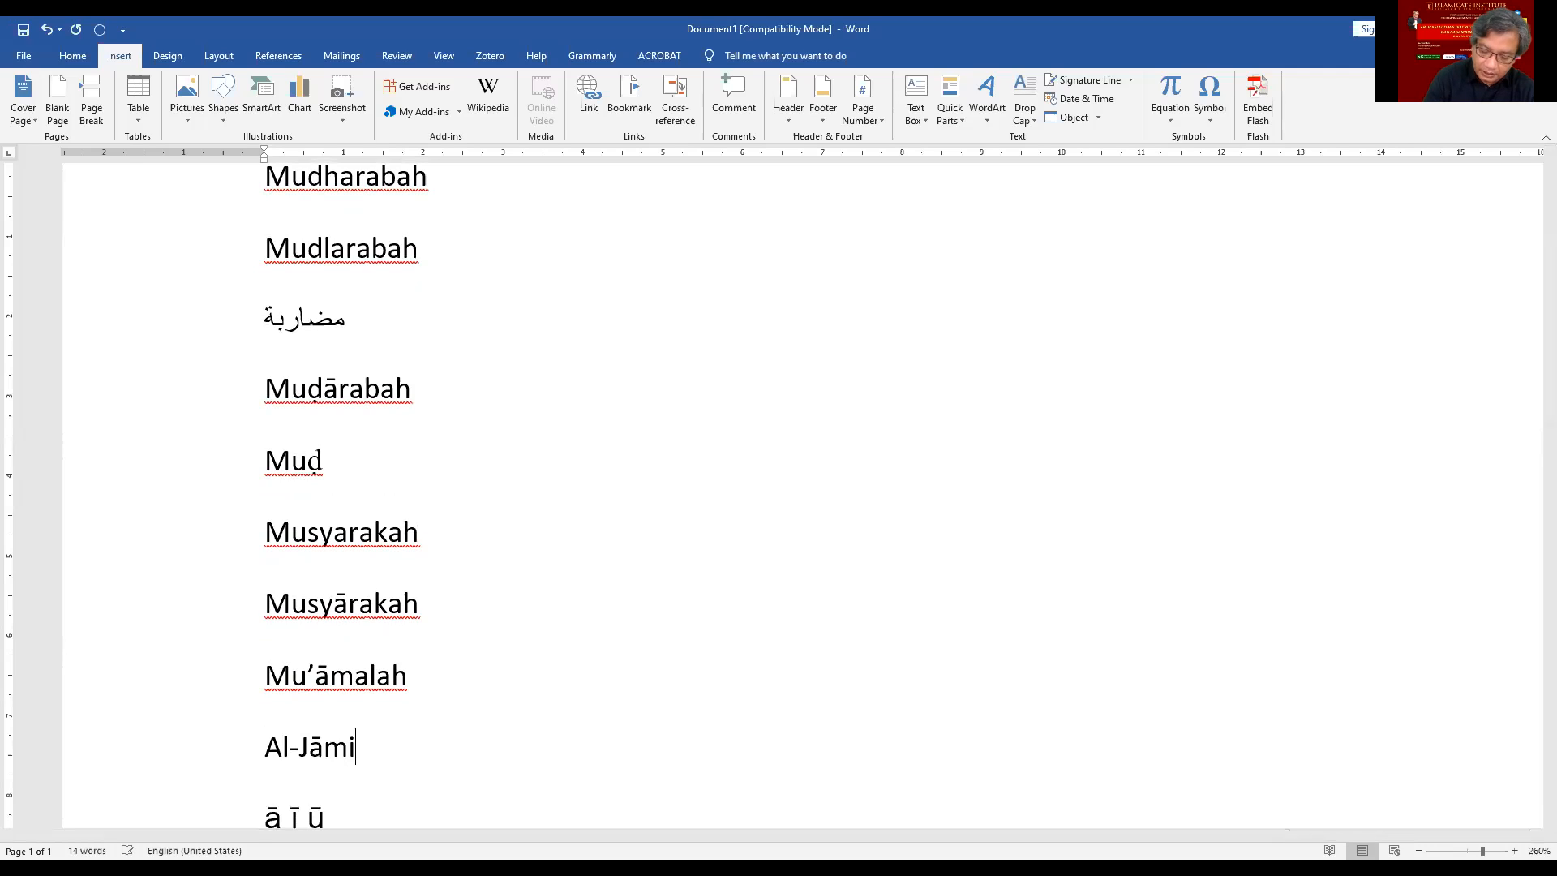
pyautogui.write('’ah')
pyautogui.press('BackSpace')
pyautogui.write('t')
pyautogui.press('BackSpace')
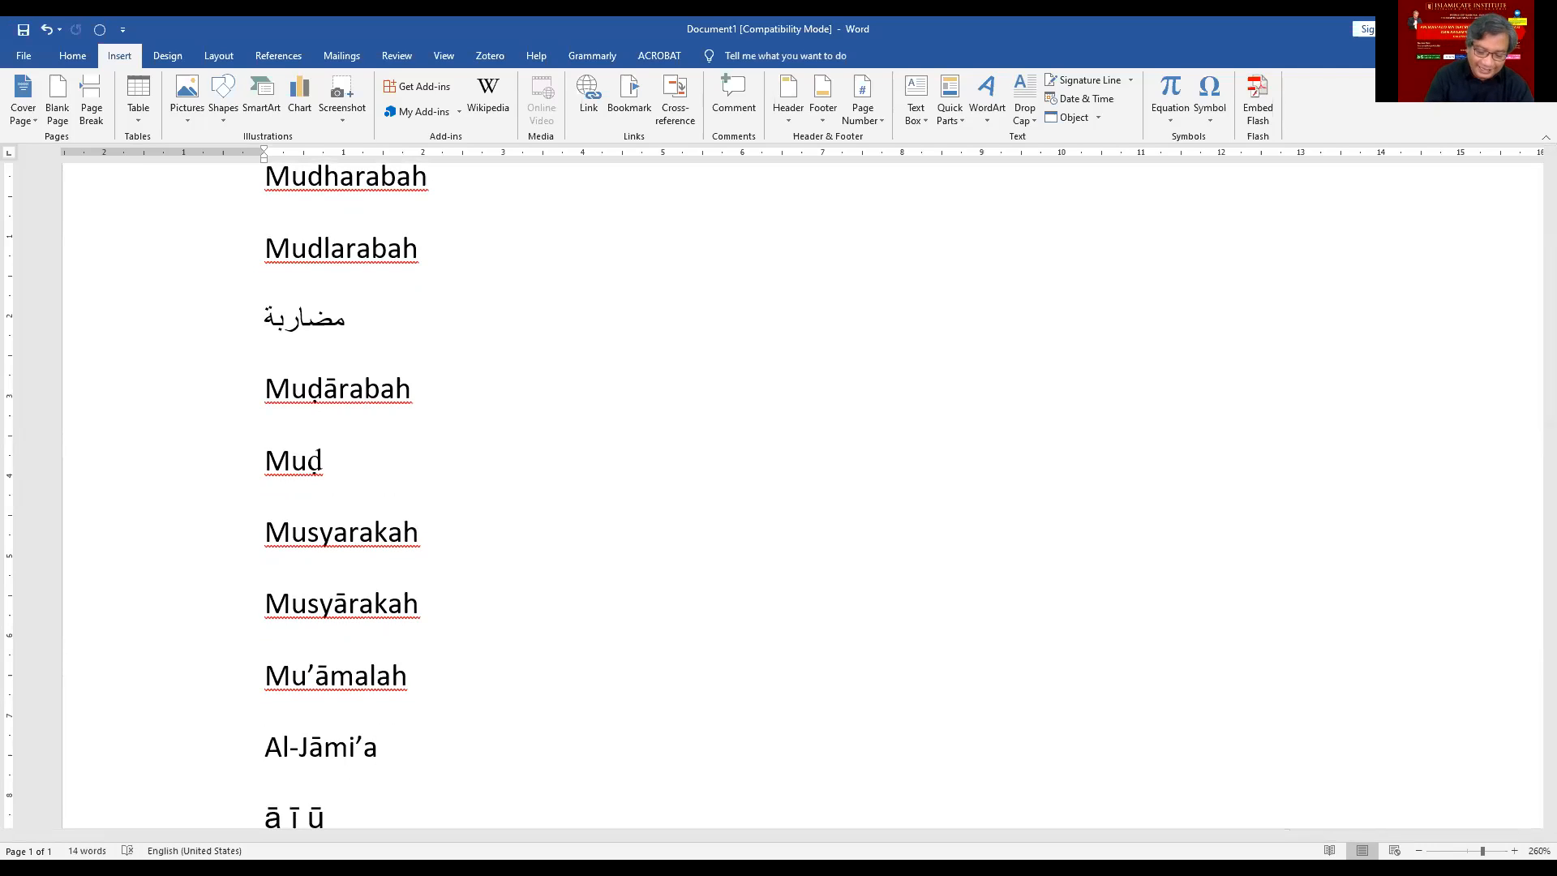
pyautogui.write('h ')
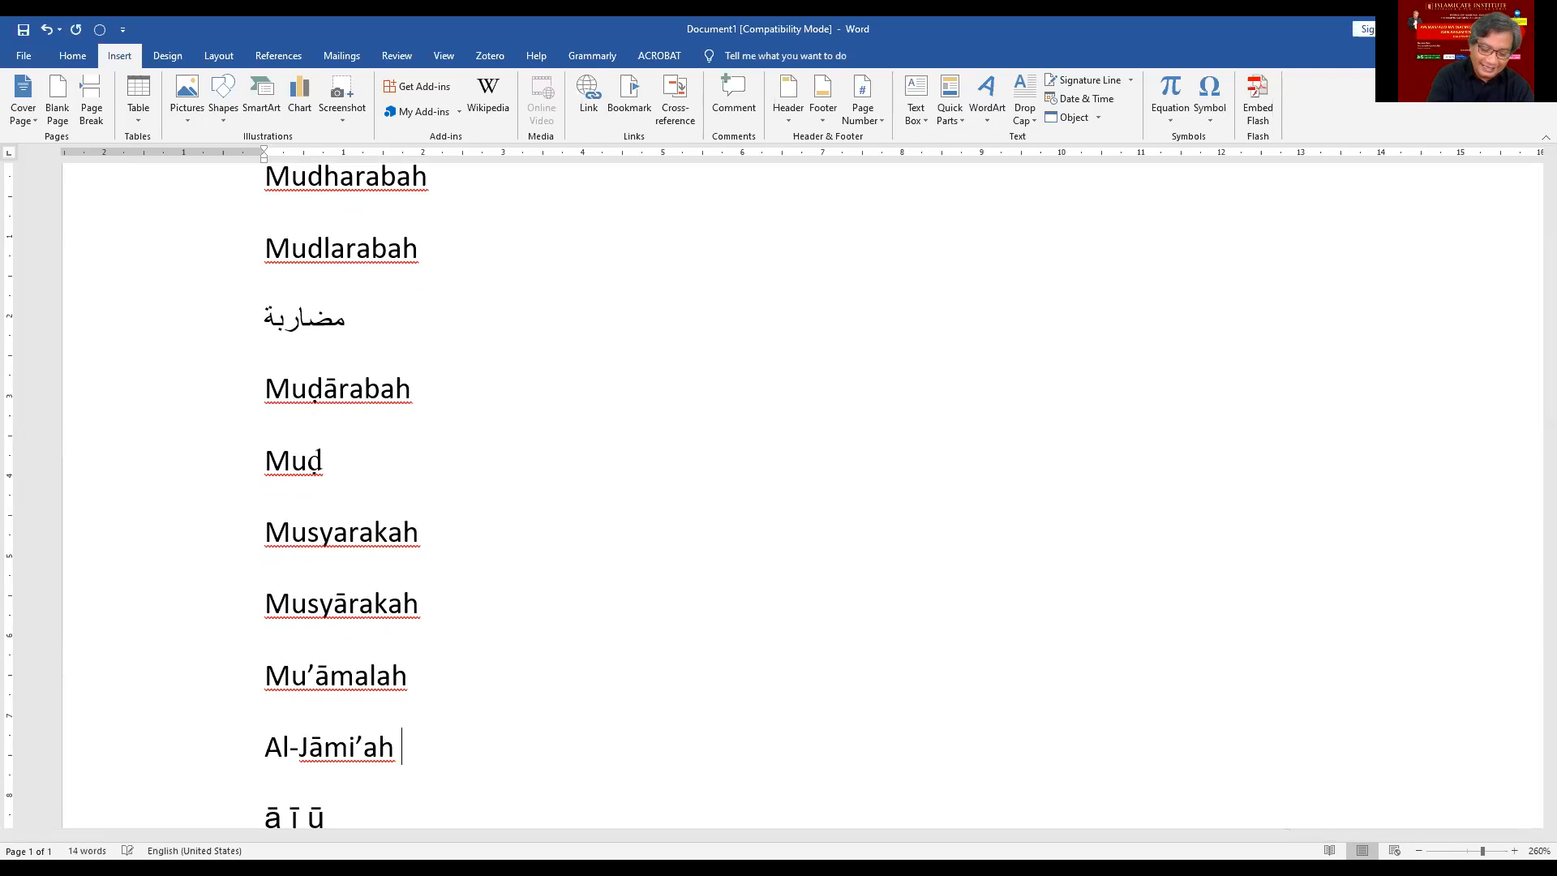
# Step: Continue the "Al-Jāmi’ah" line with the diacritic words "Al-Islāmiyyah Al-Ḥukūmiyyah"
pyautogui.write('Al-I')
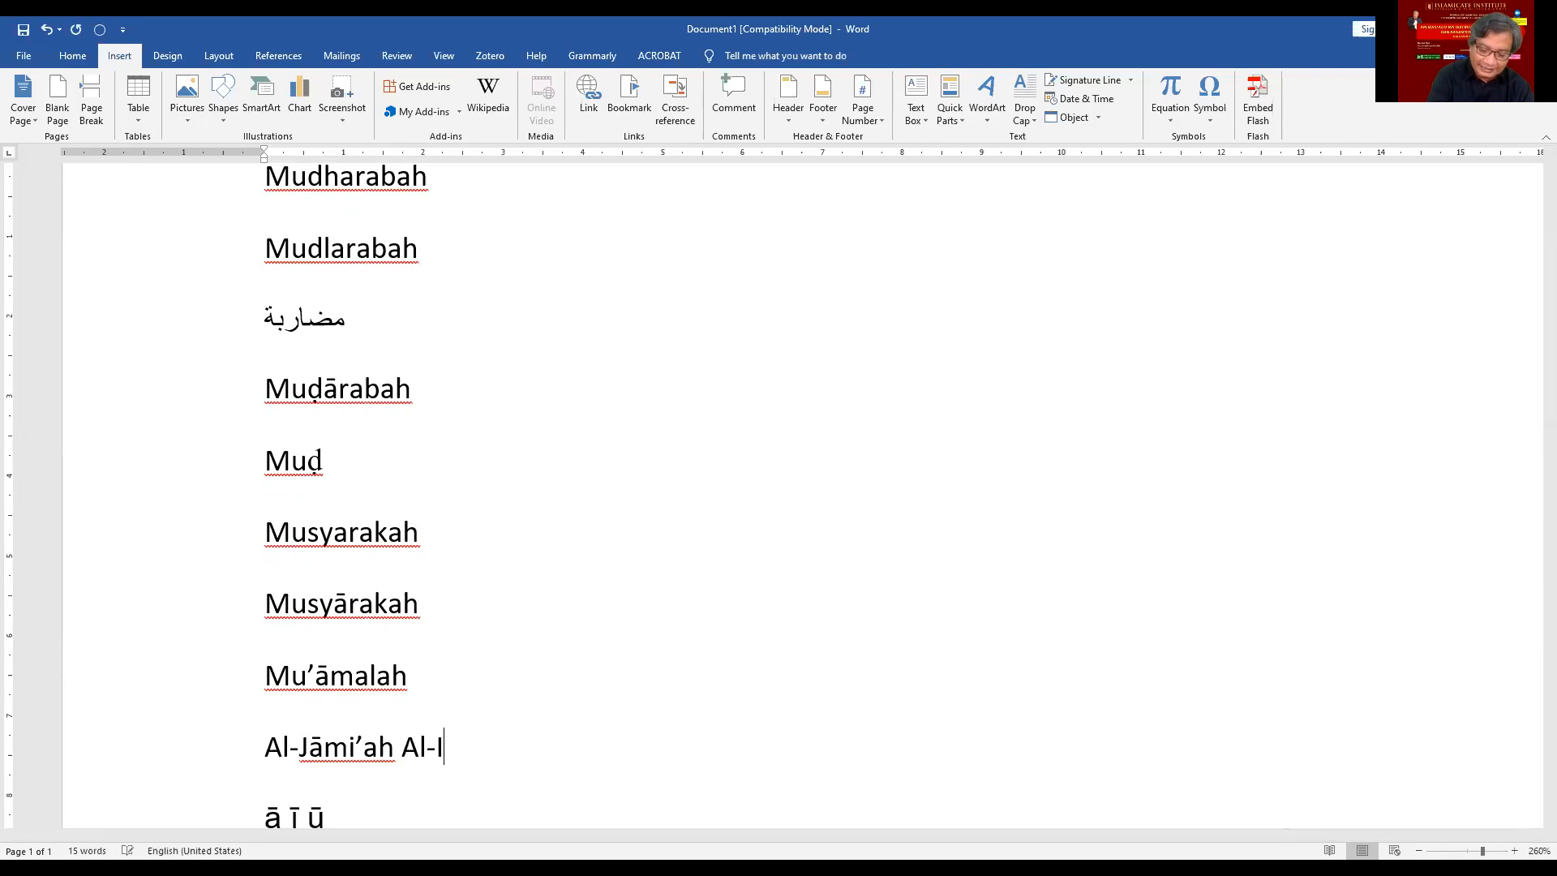
pyautogui.write('slā')
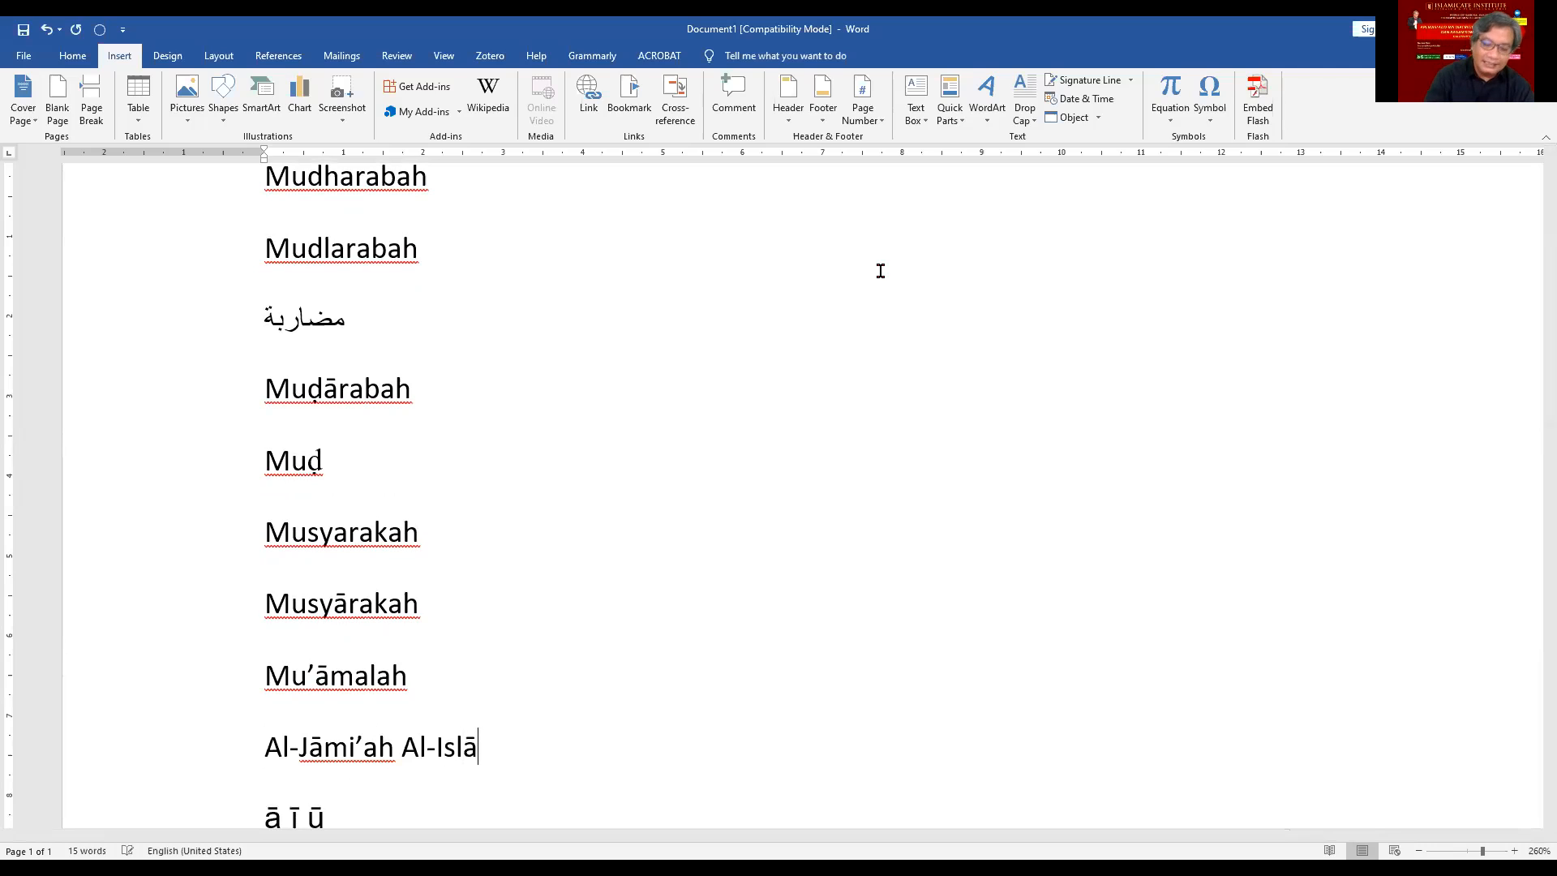
pyautogui.write('miyyah ')
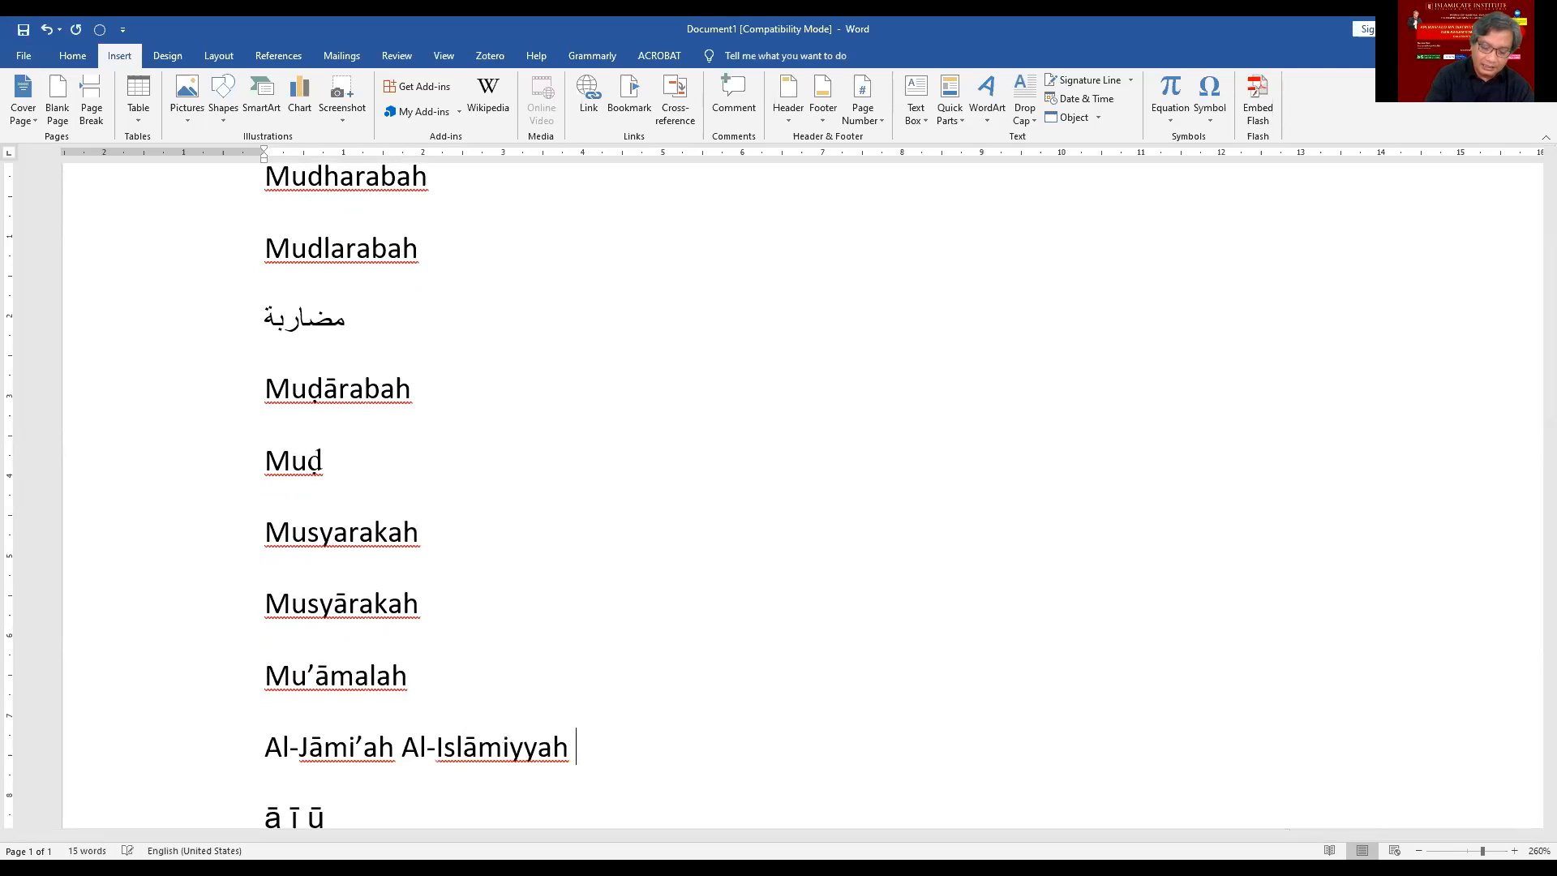
pyautogui.write('Al-')
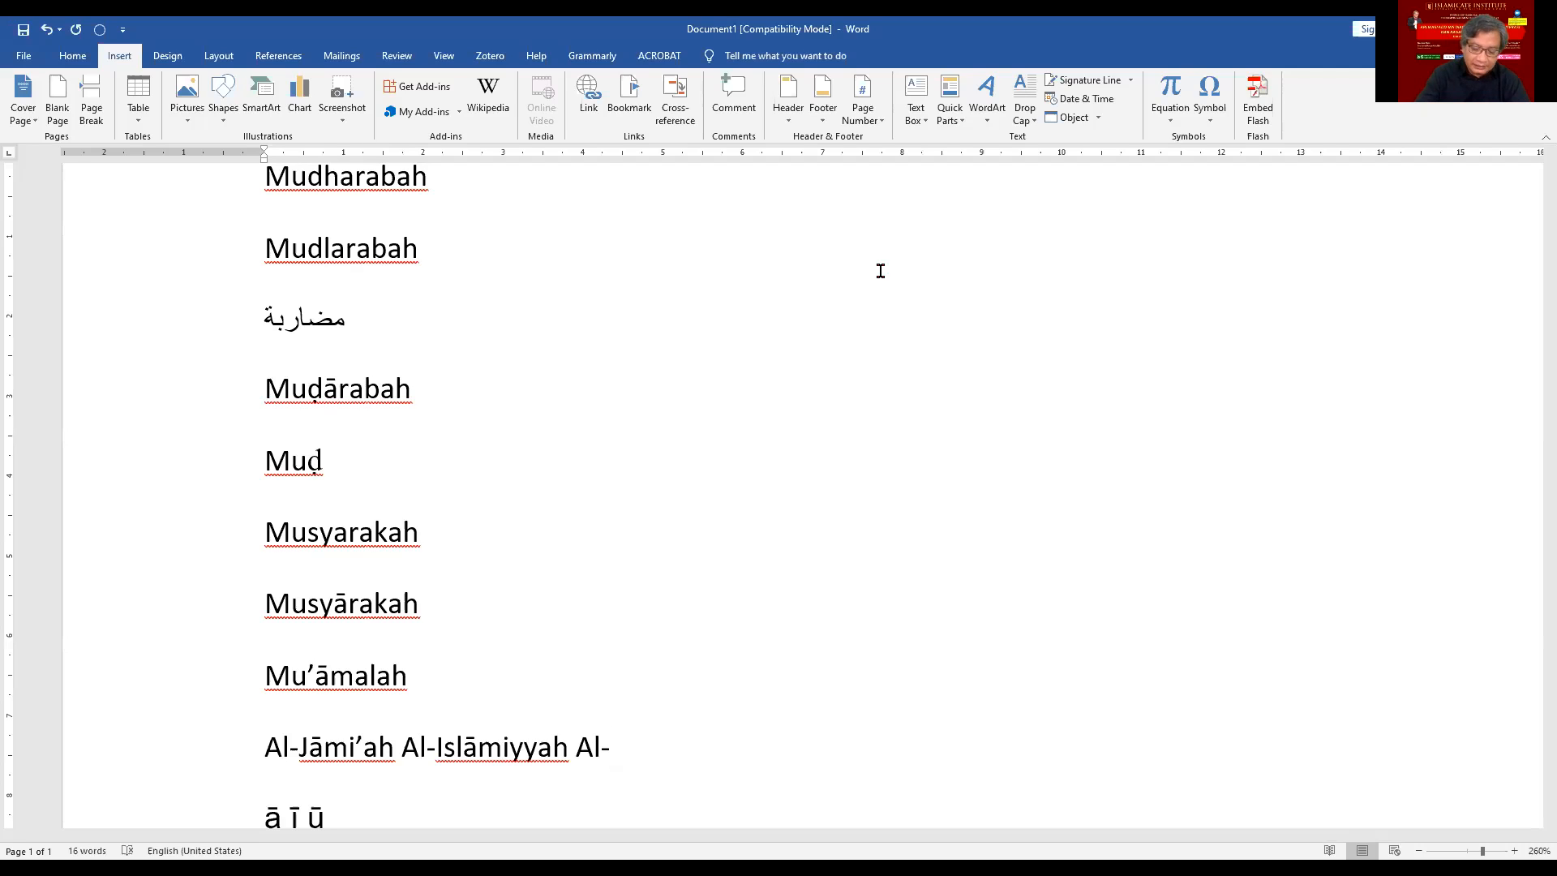
pyautogui.write('Ḥ')
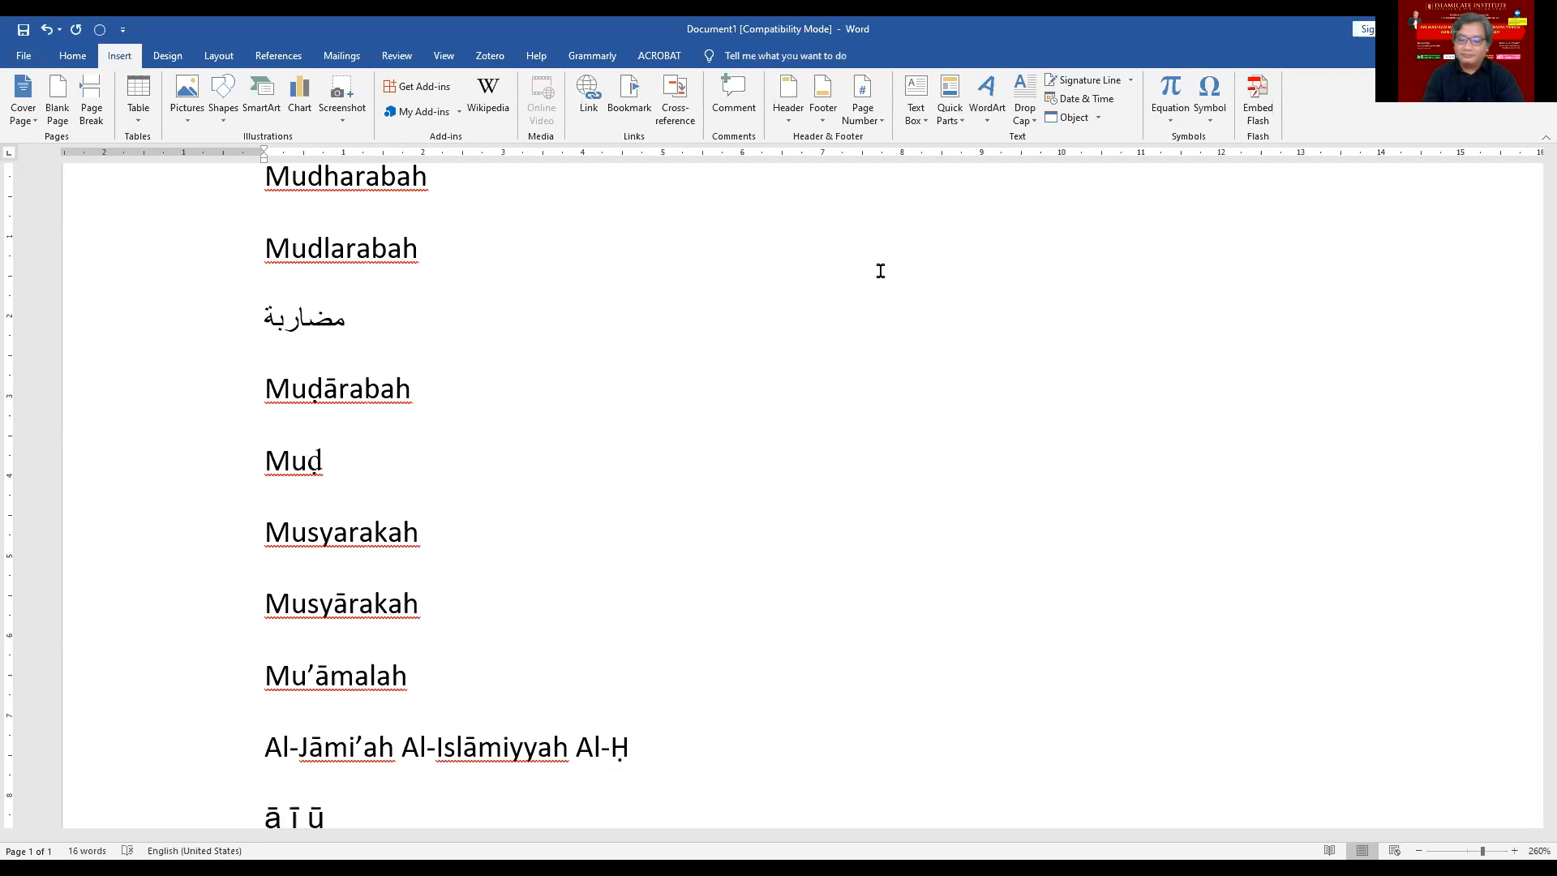
pyautogui.write('uk')
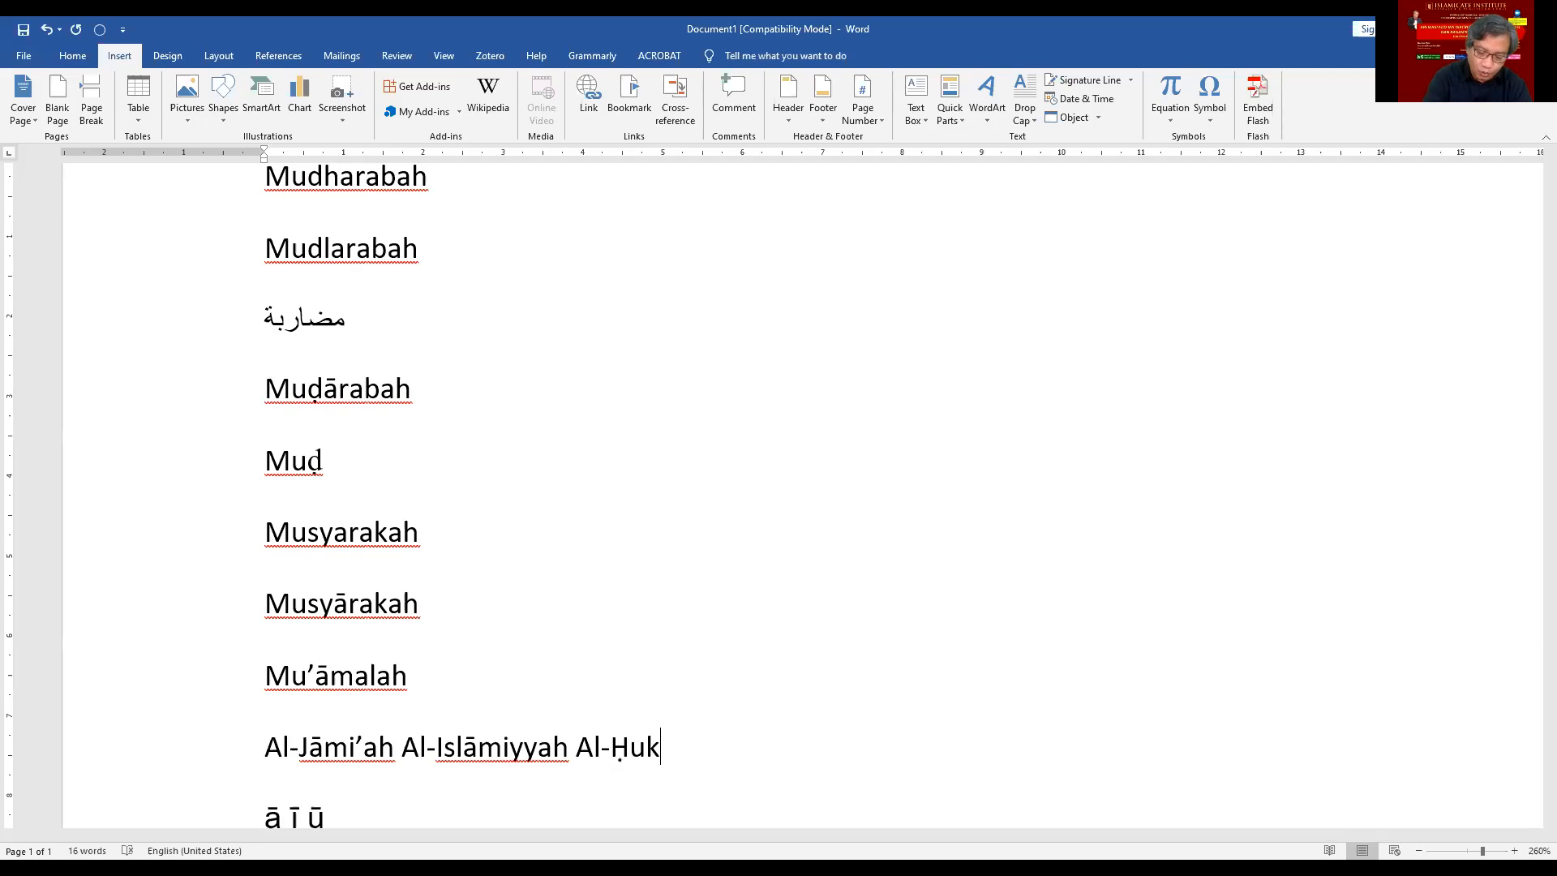
pyautogui.write('ū')
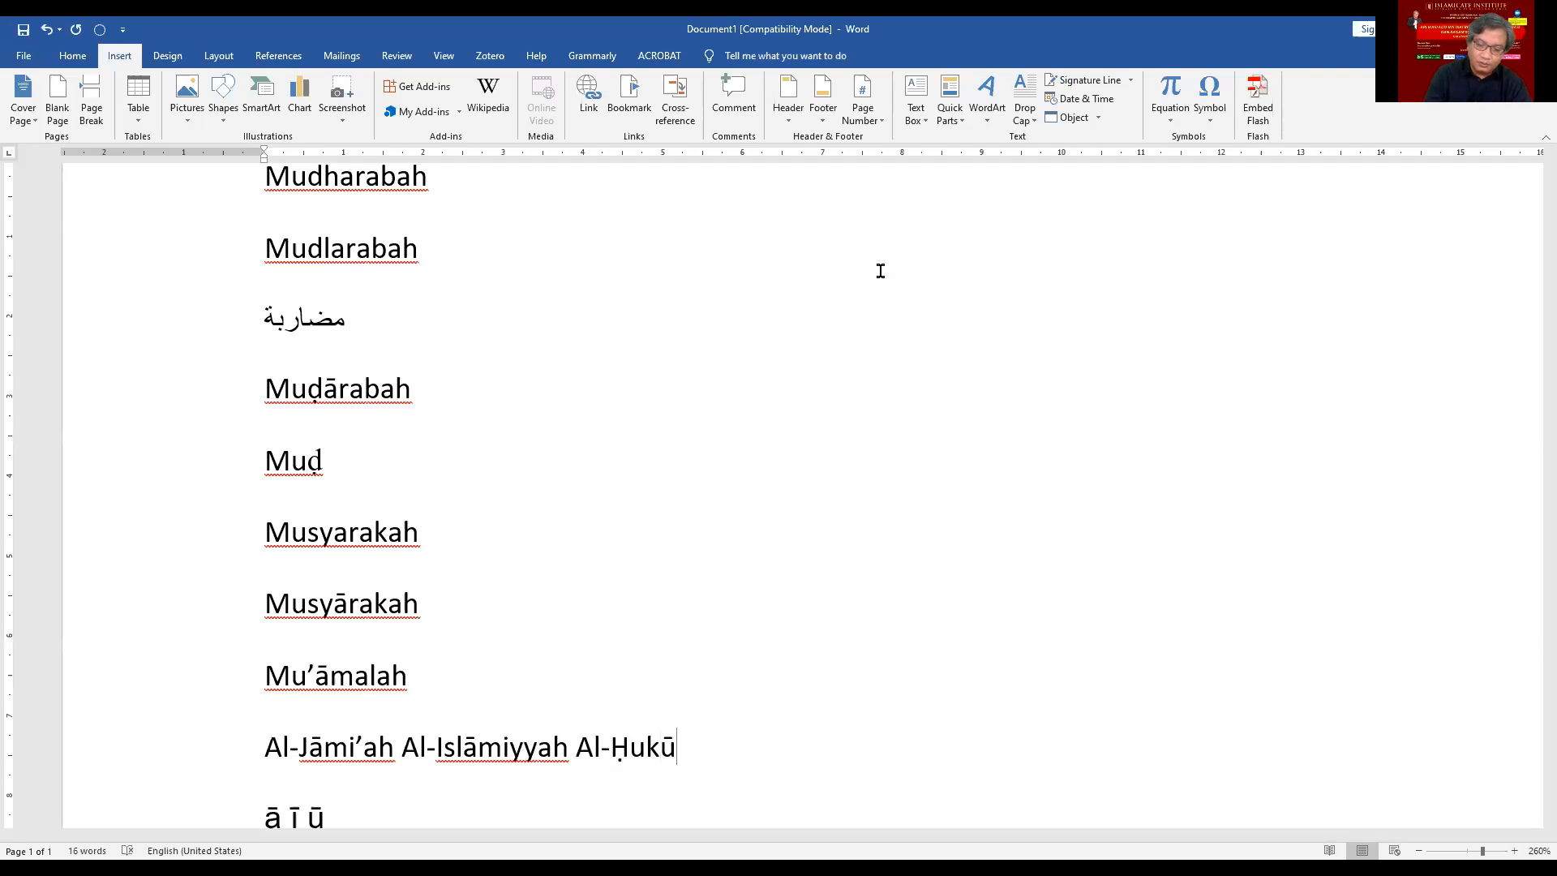
pyautogui.write('miyyah')
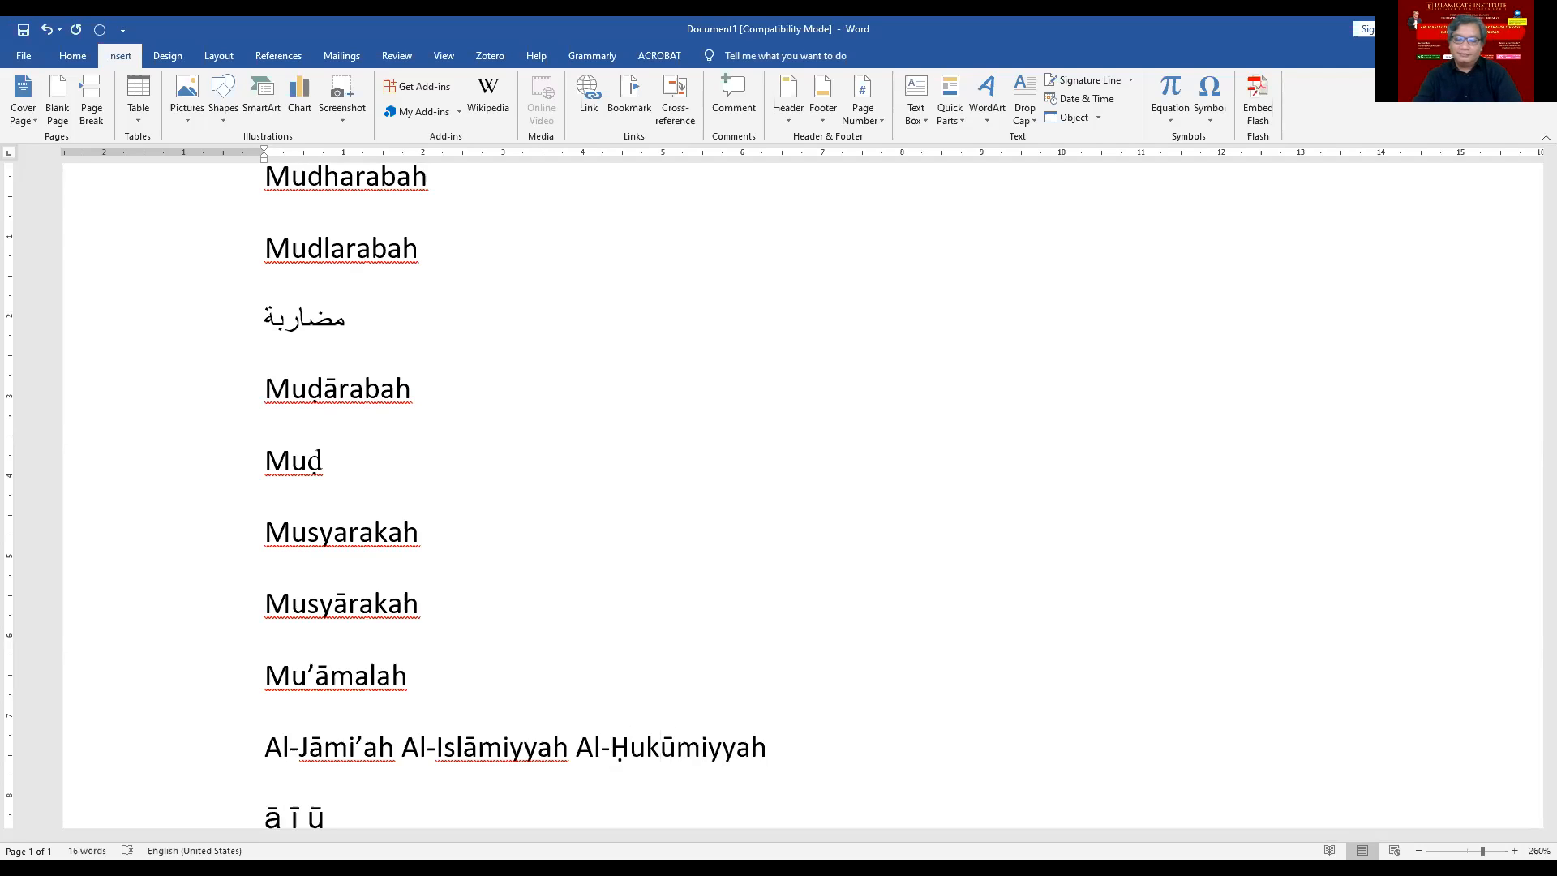
# Step: Write the diacritic phrase "Lā Ḍarara Wa Lā Ḍirāra" on a new line below the "Al-Jāmi’ah Al-Islāmiyyah Al-Ḥukūmiyyah" line
pyautogui.press('Return')
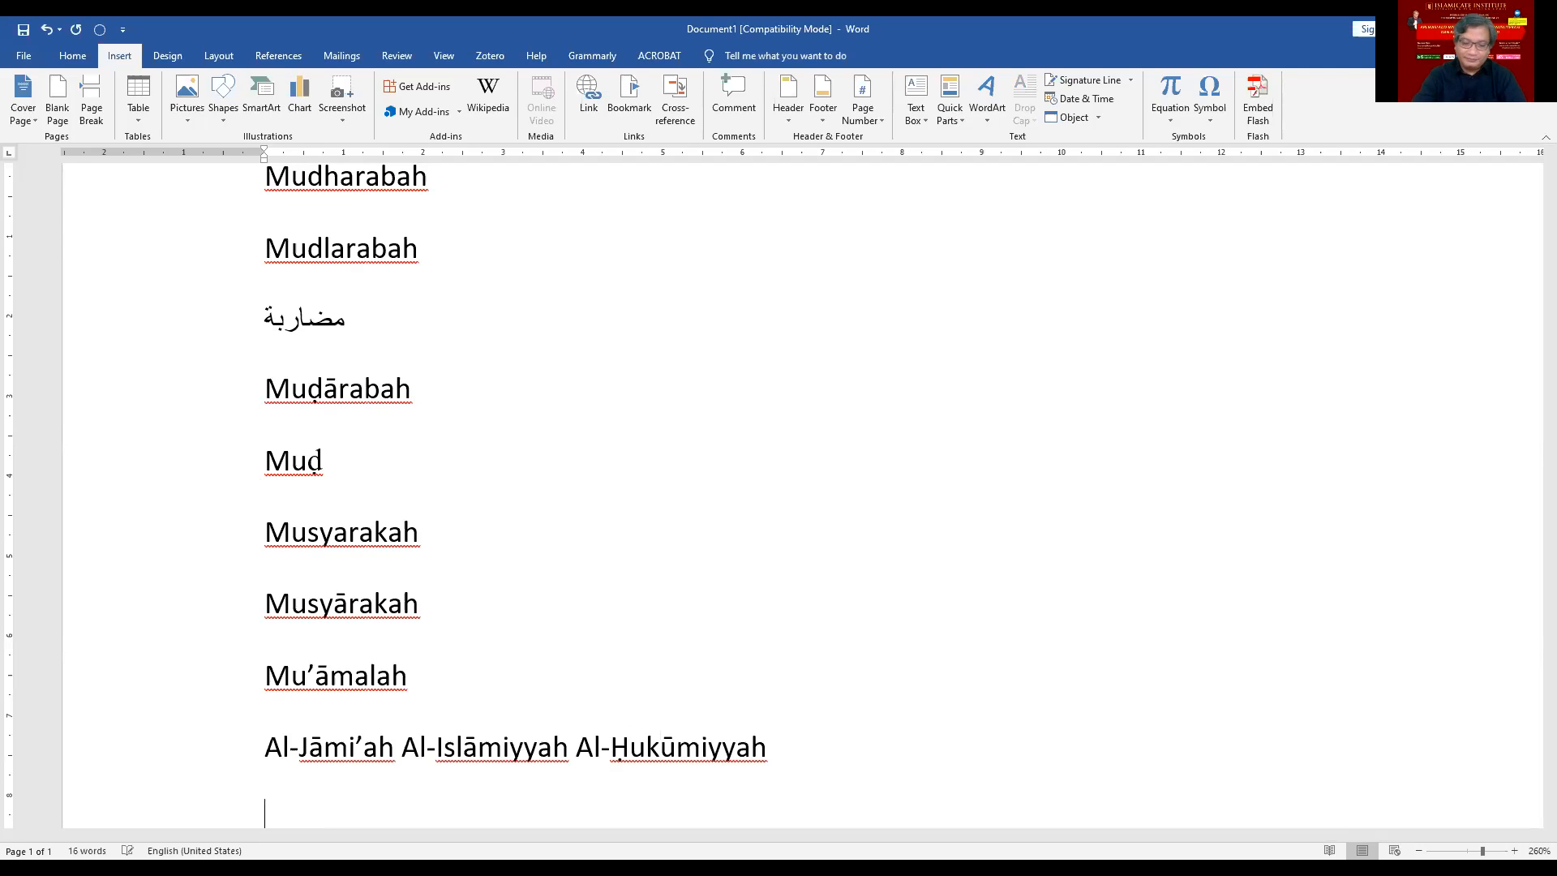
pyautogui.scroll(-3, 858, 447)
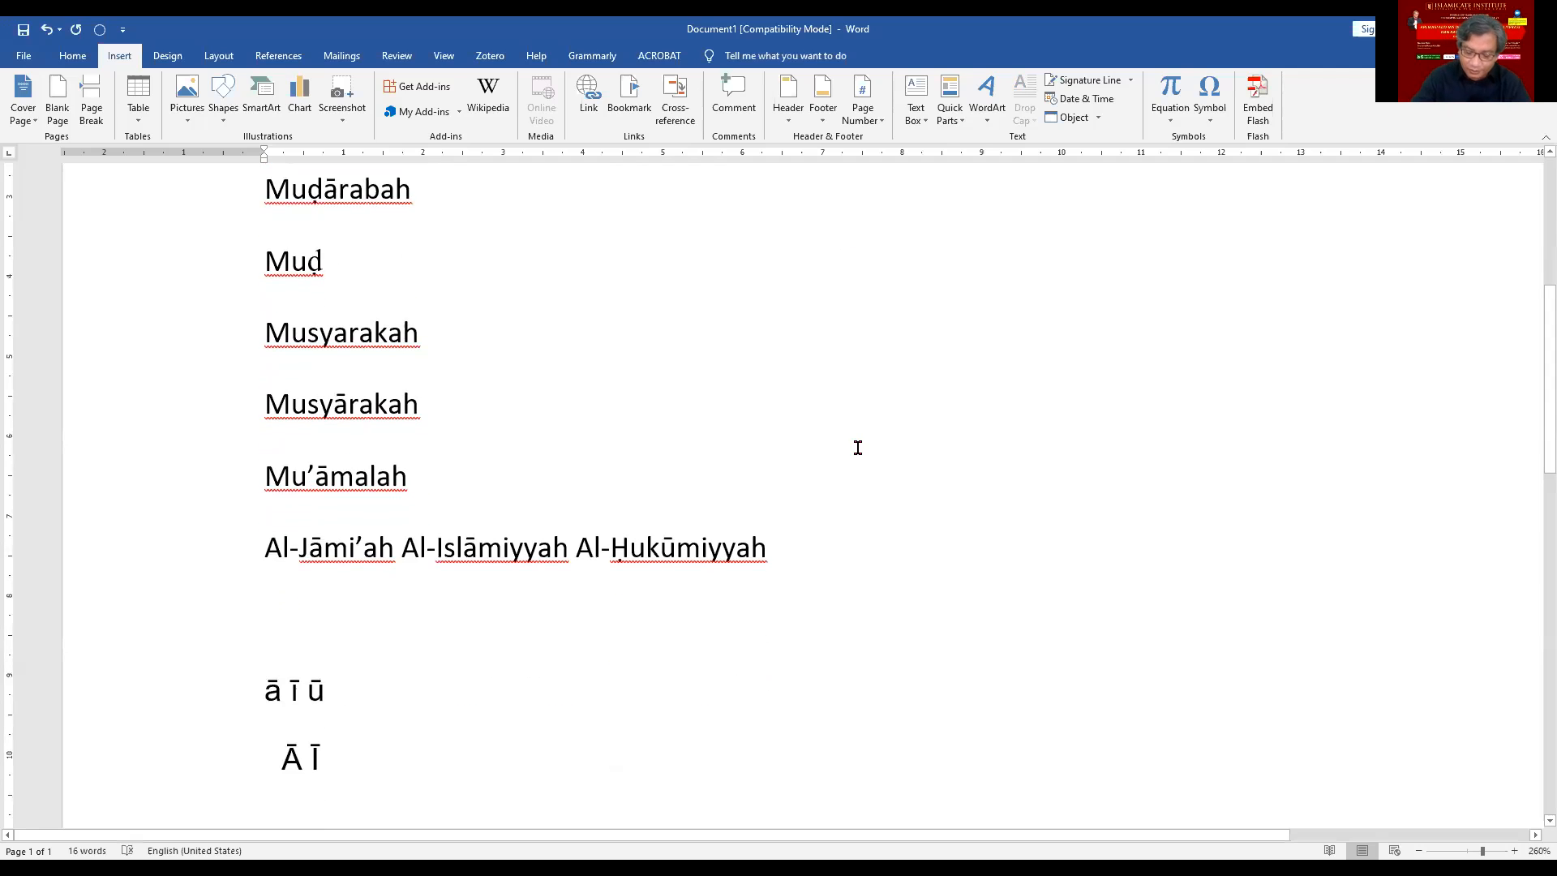
pyautogui.write('Lā')
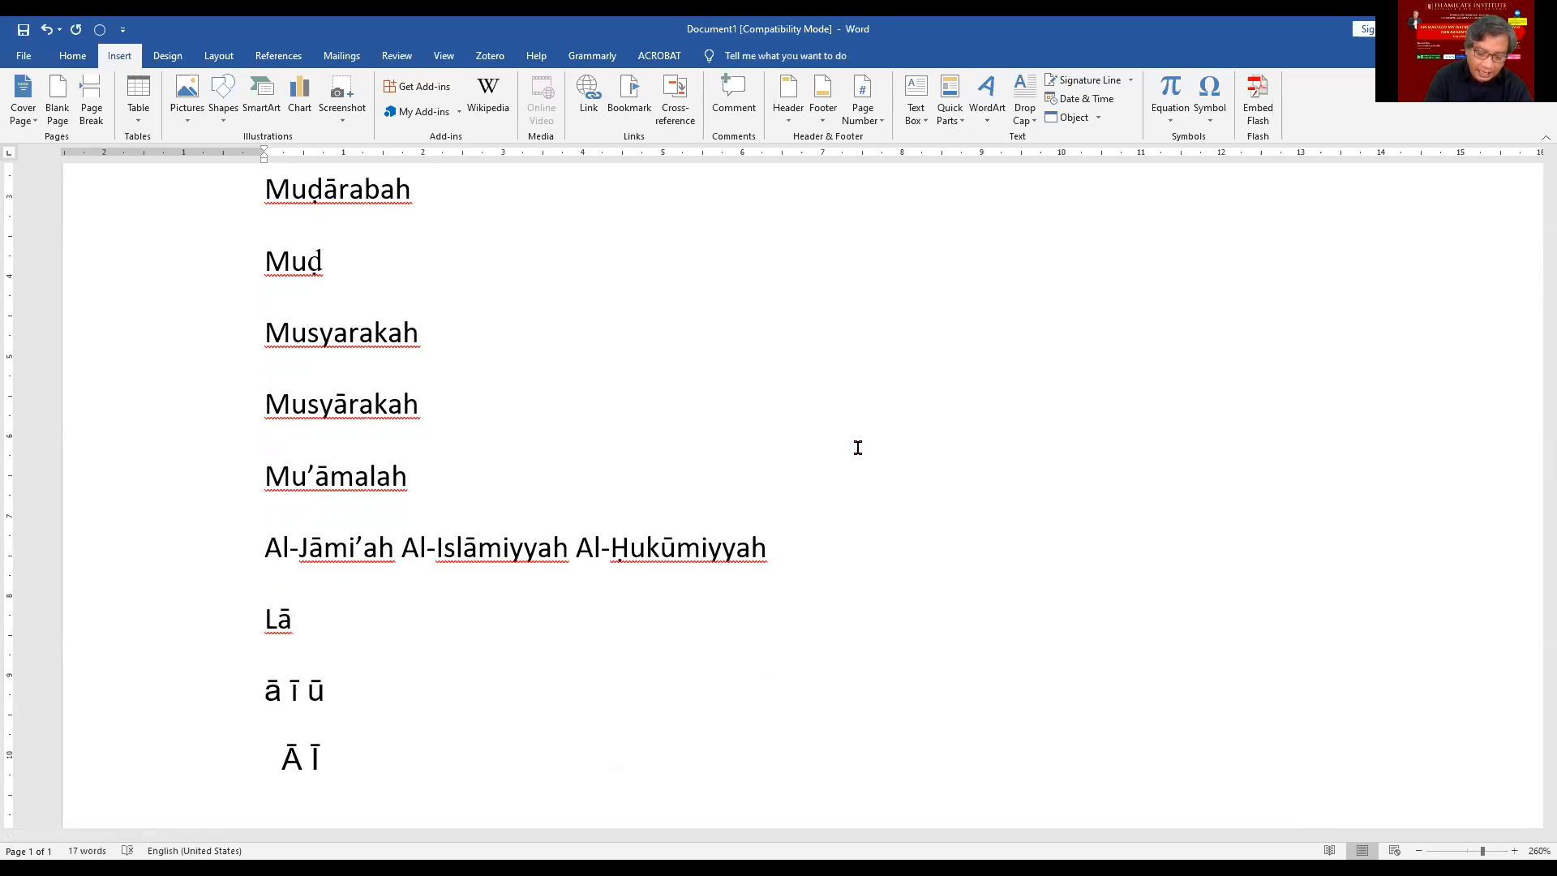
pyautogui.write('Ḍa')
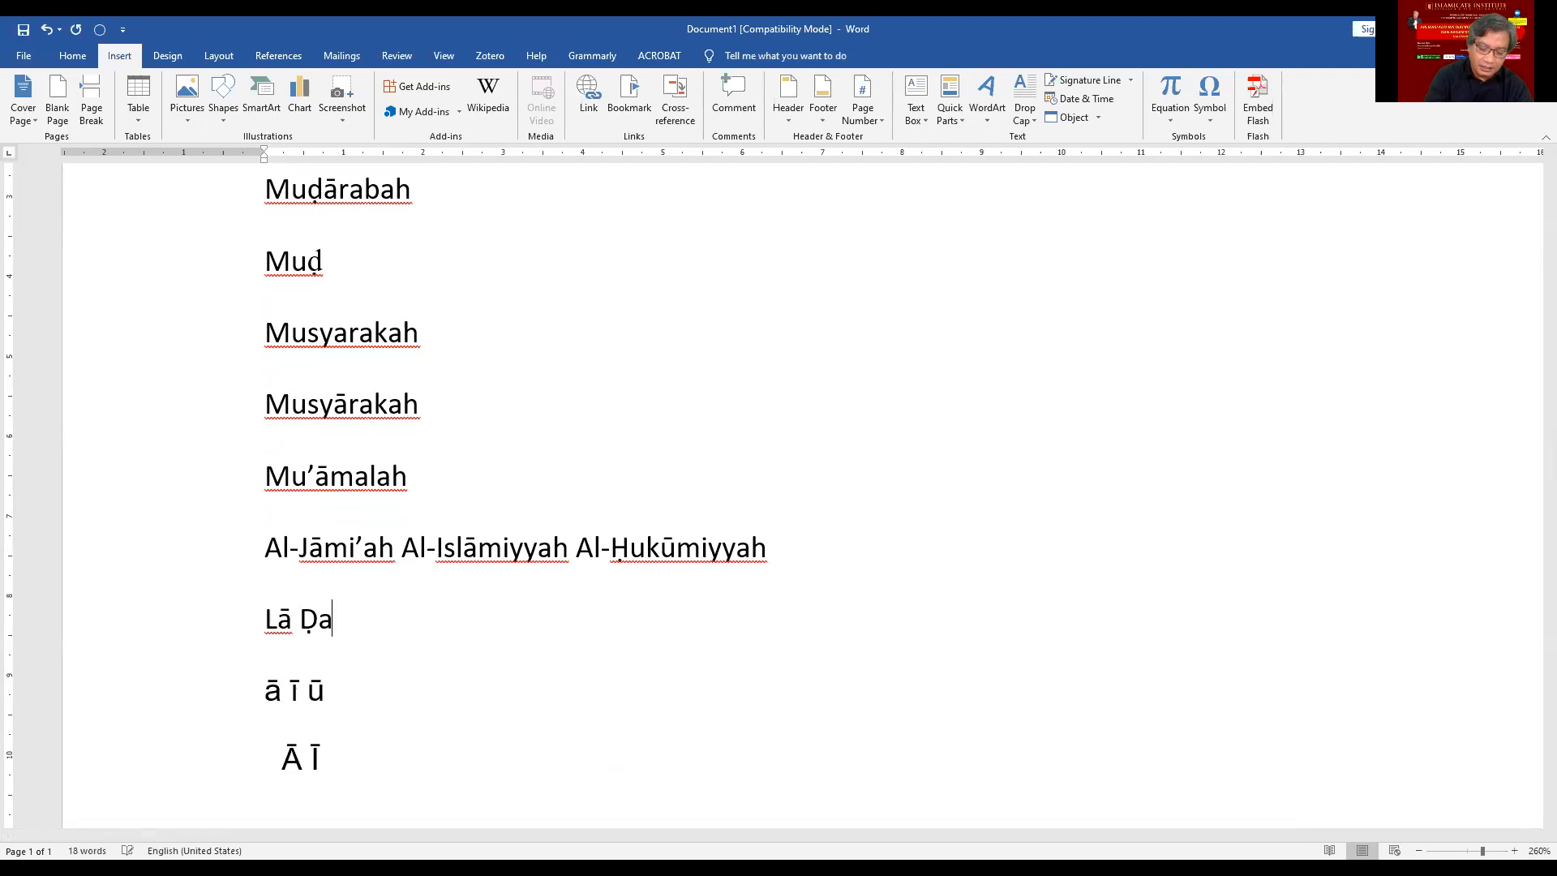
pyautogui.write('ra')
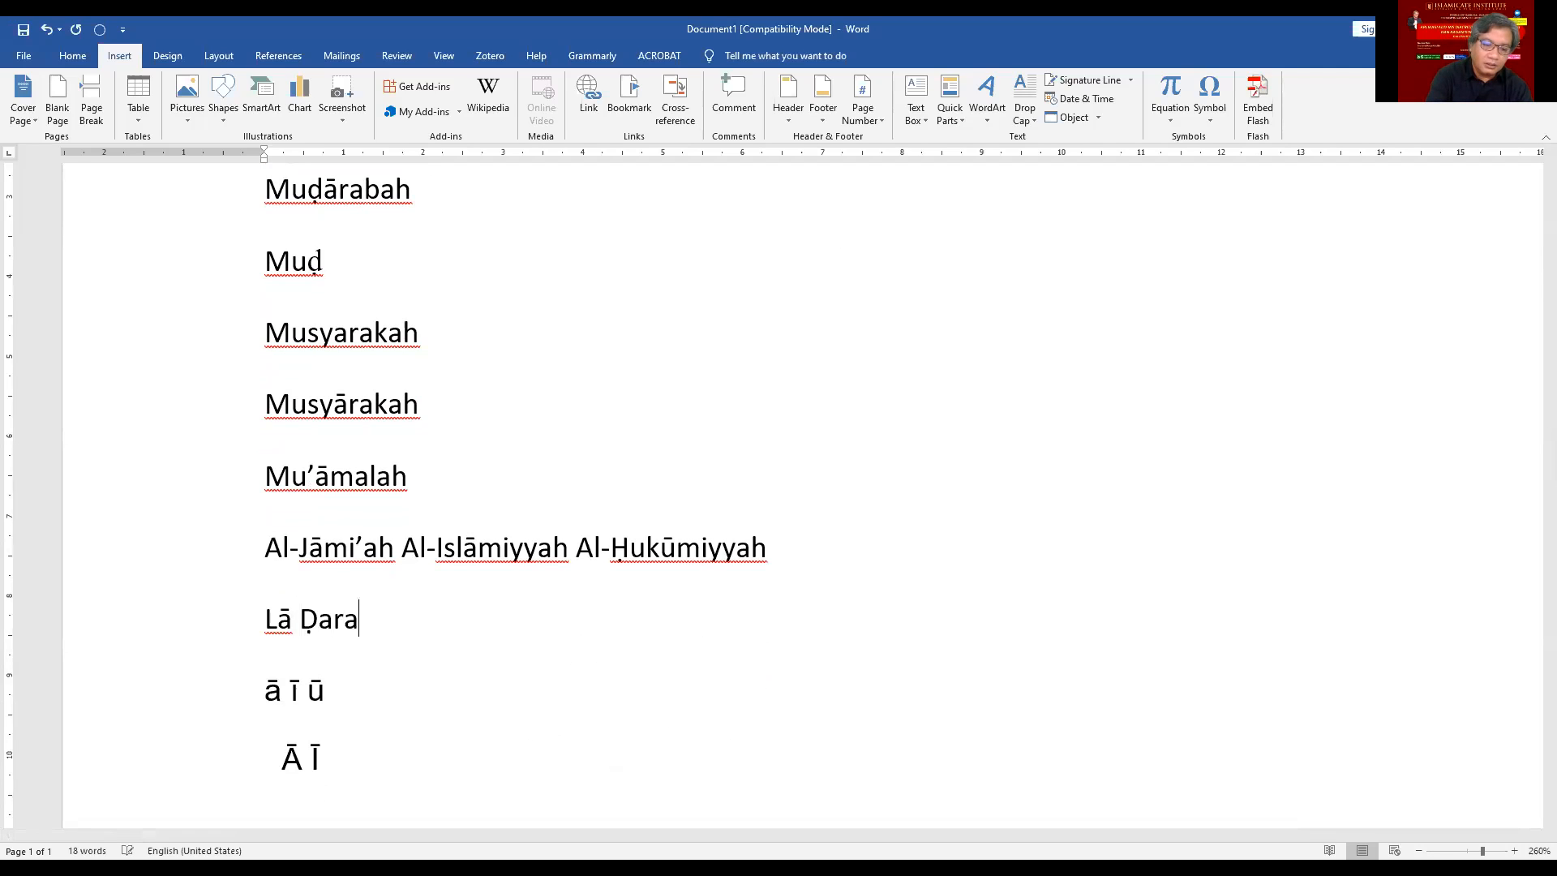
pyautogui.write('ra Wa La')
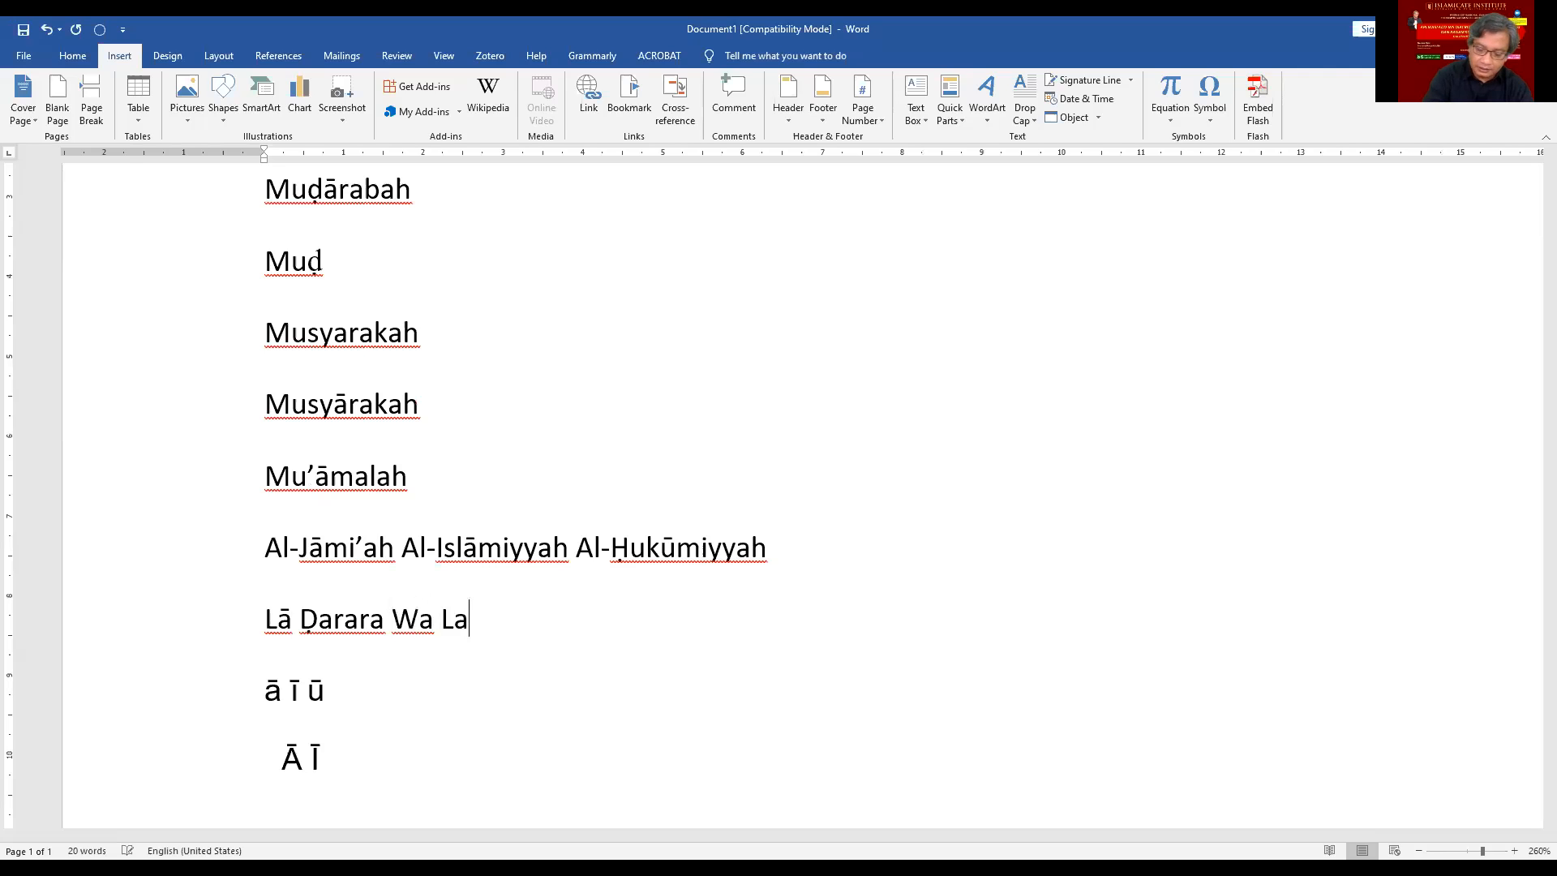
pyautogui.press('BackSpace')
pyautogui.write('ā Ḍir')
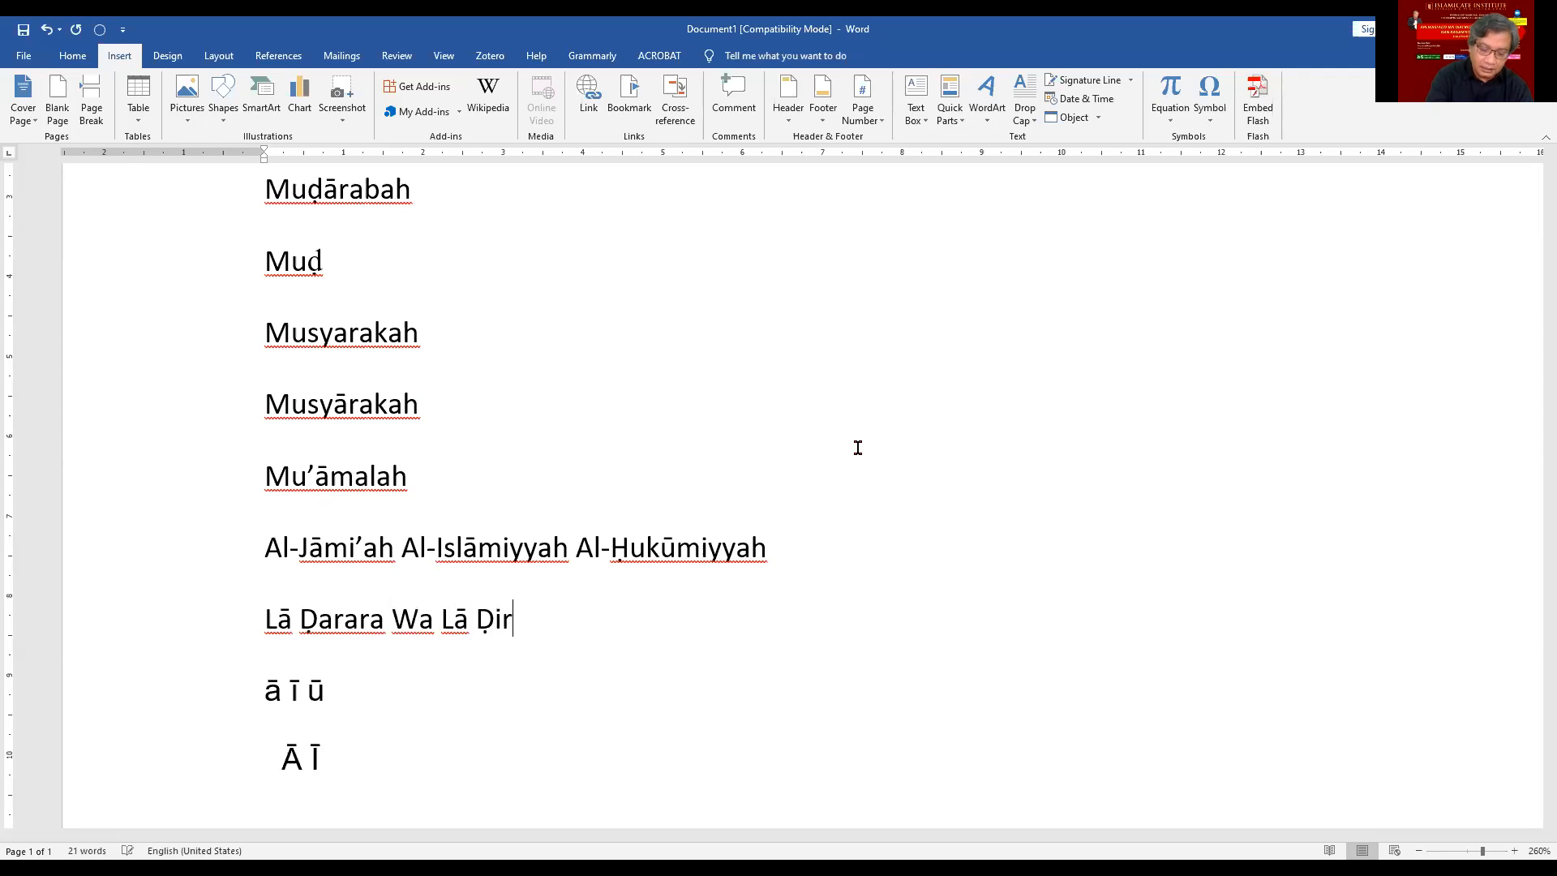
pyautogui.write('āra')
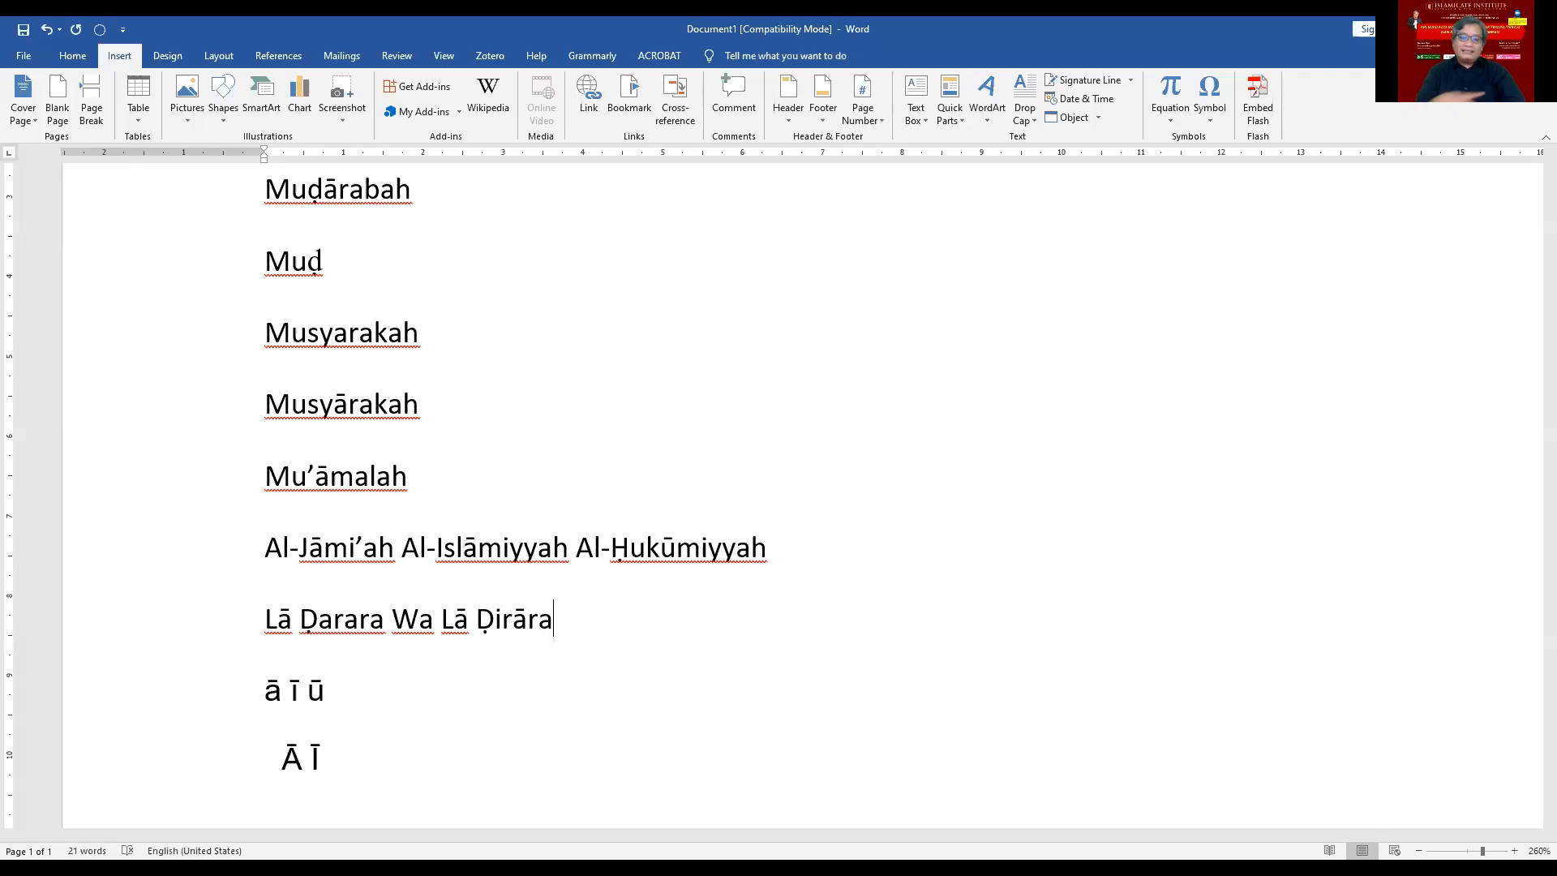
# Step: Write "‘aqd al-murābaḥah" on a new line below "Lā Ḍarara Wa Lā Ḍirāra"
pyautogui.press('Return')
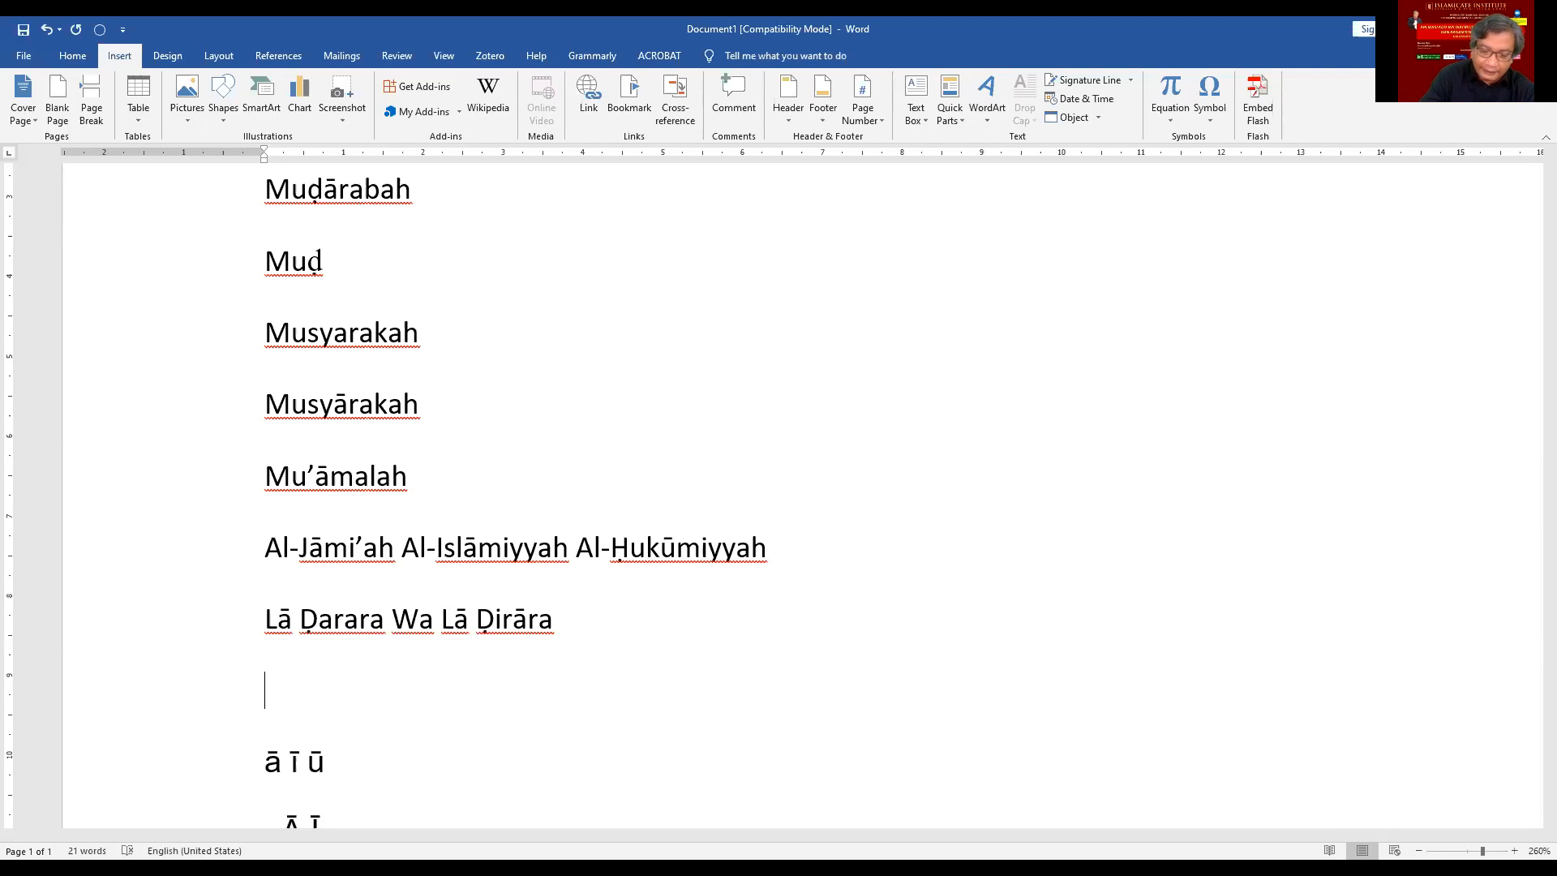
pyautogui.write('‘a')
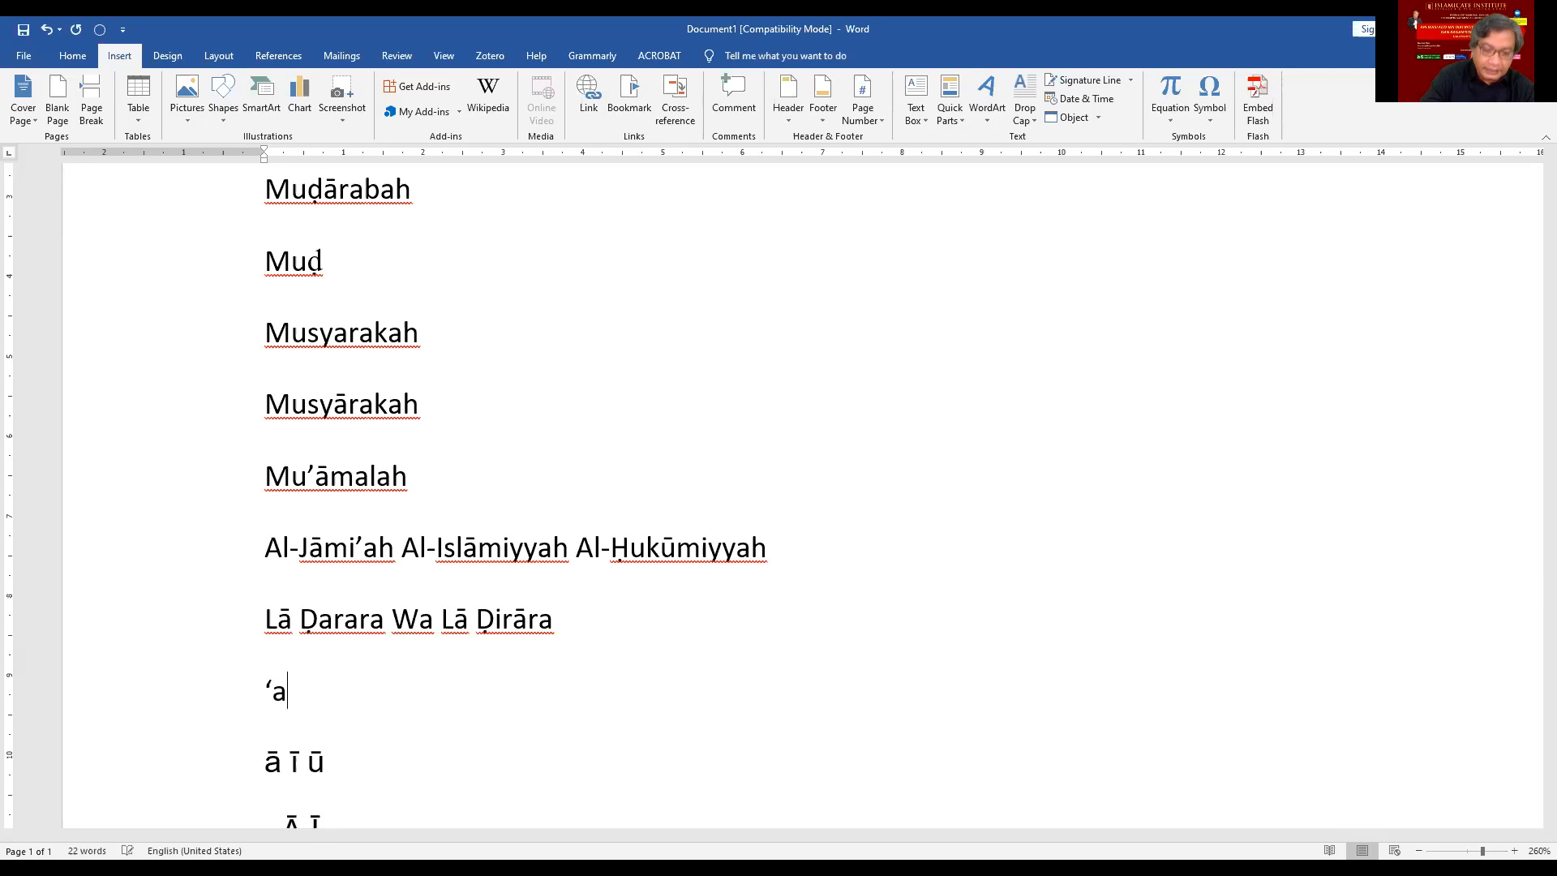
pyautogui.write('qd')
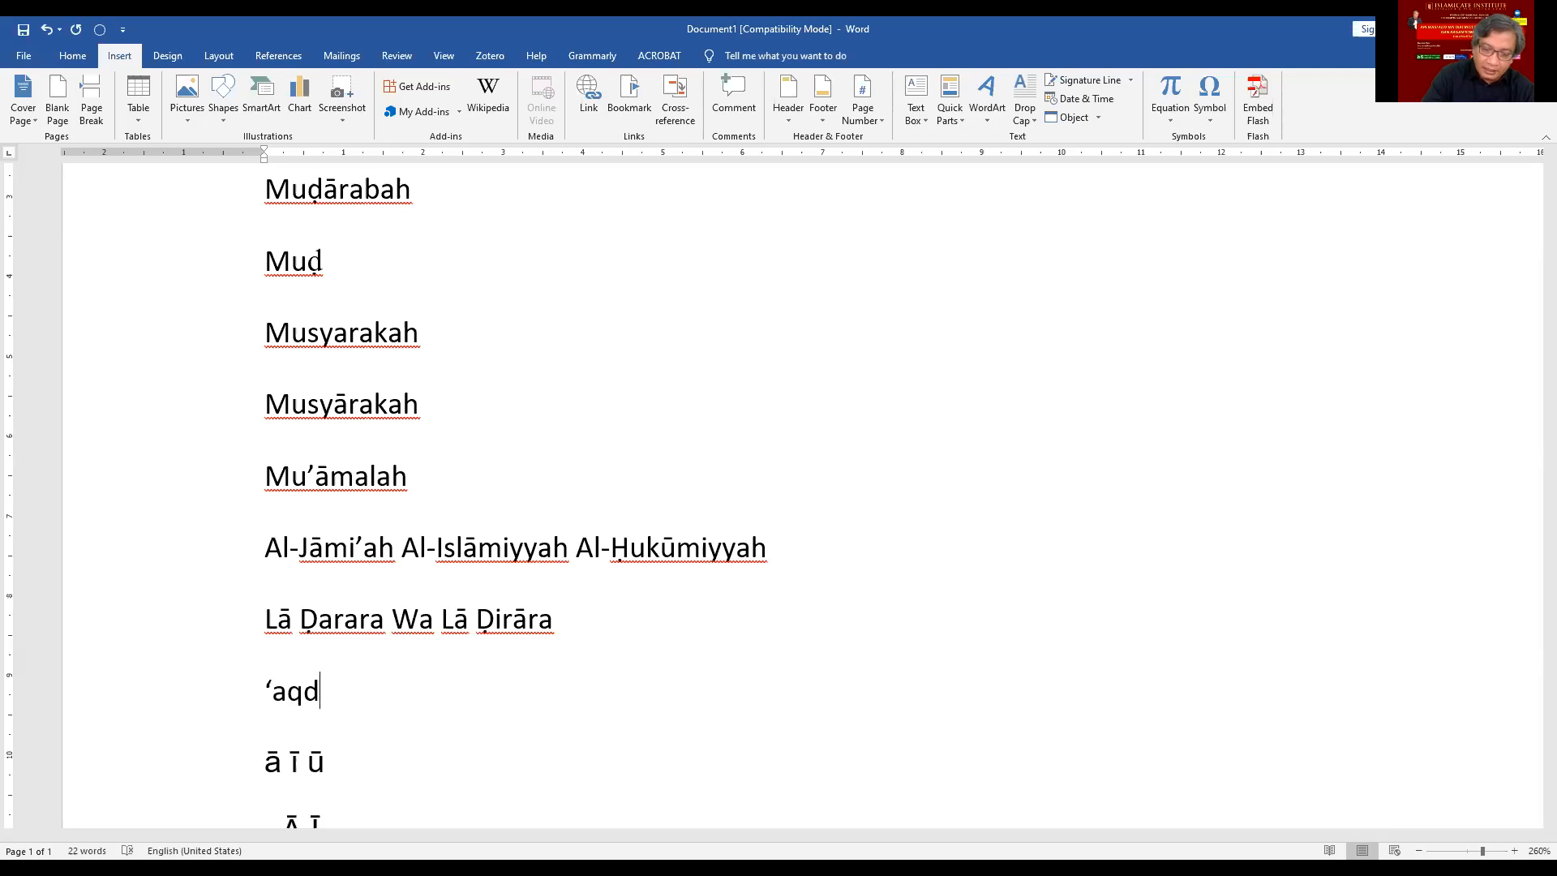
pyautogui.press('Left')
pyautogui.write('a')
pyautogui.press('BackSpace')
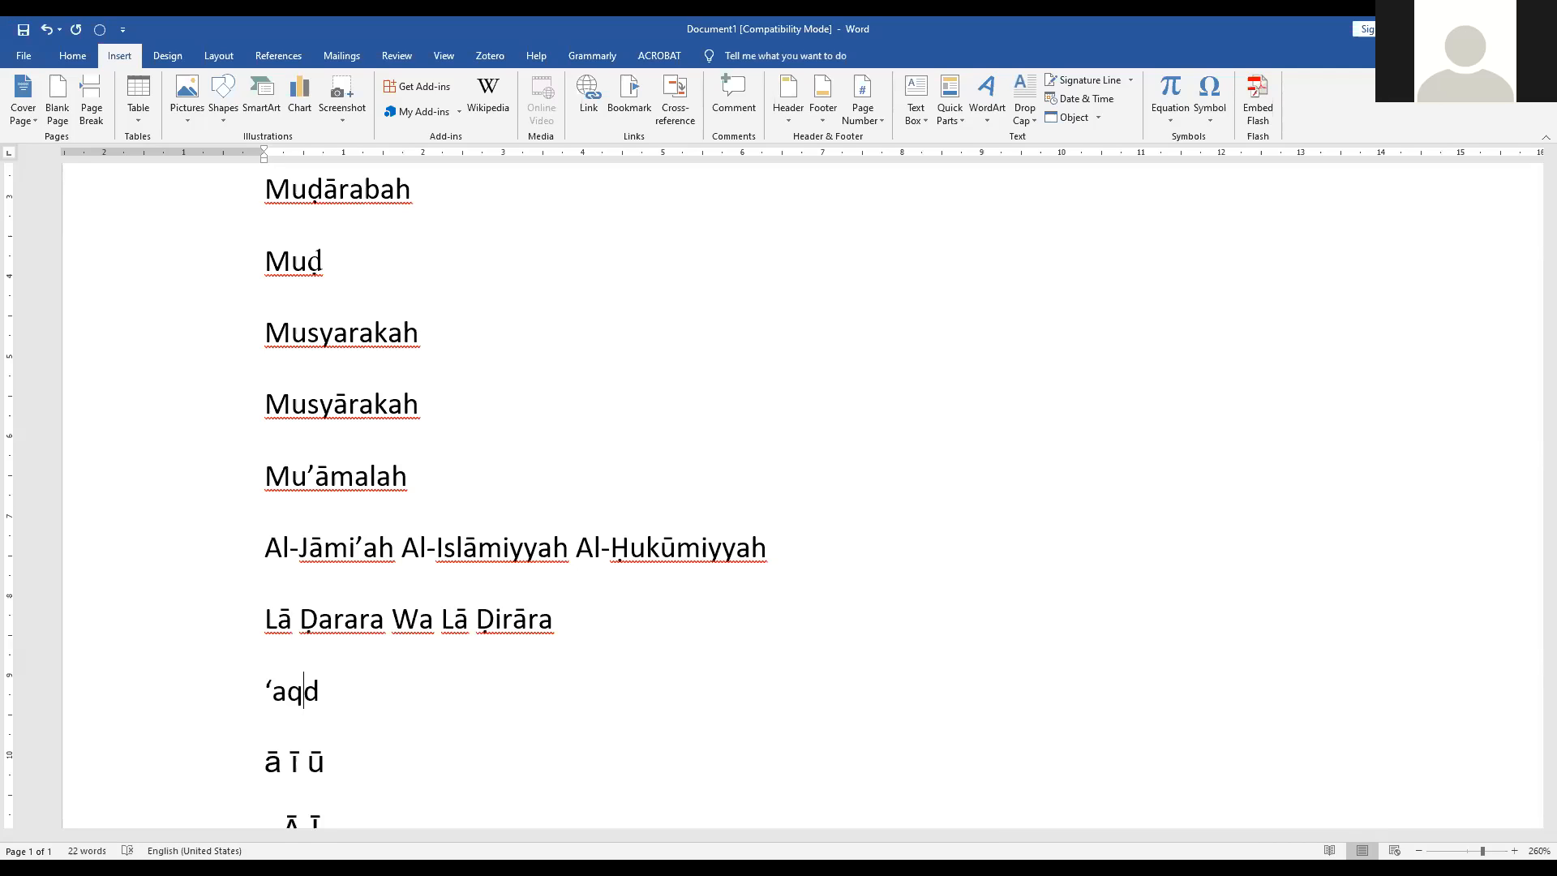
pyautogui.press('Right')
pyautogui.write('al-m')
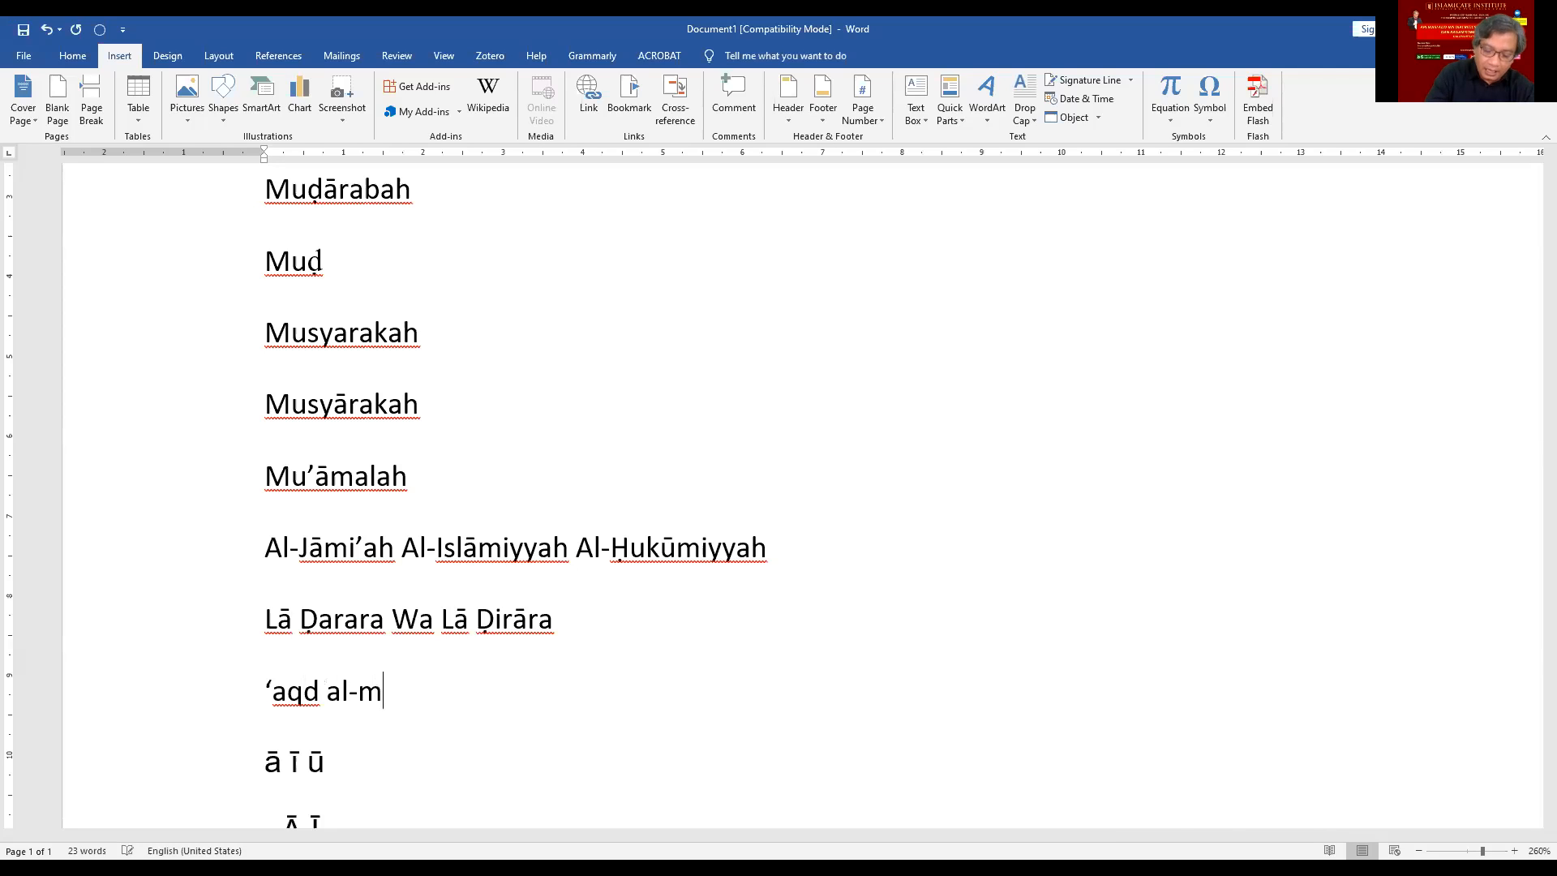
pyautogui.write('ura')
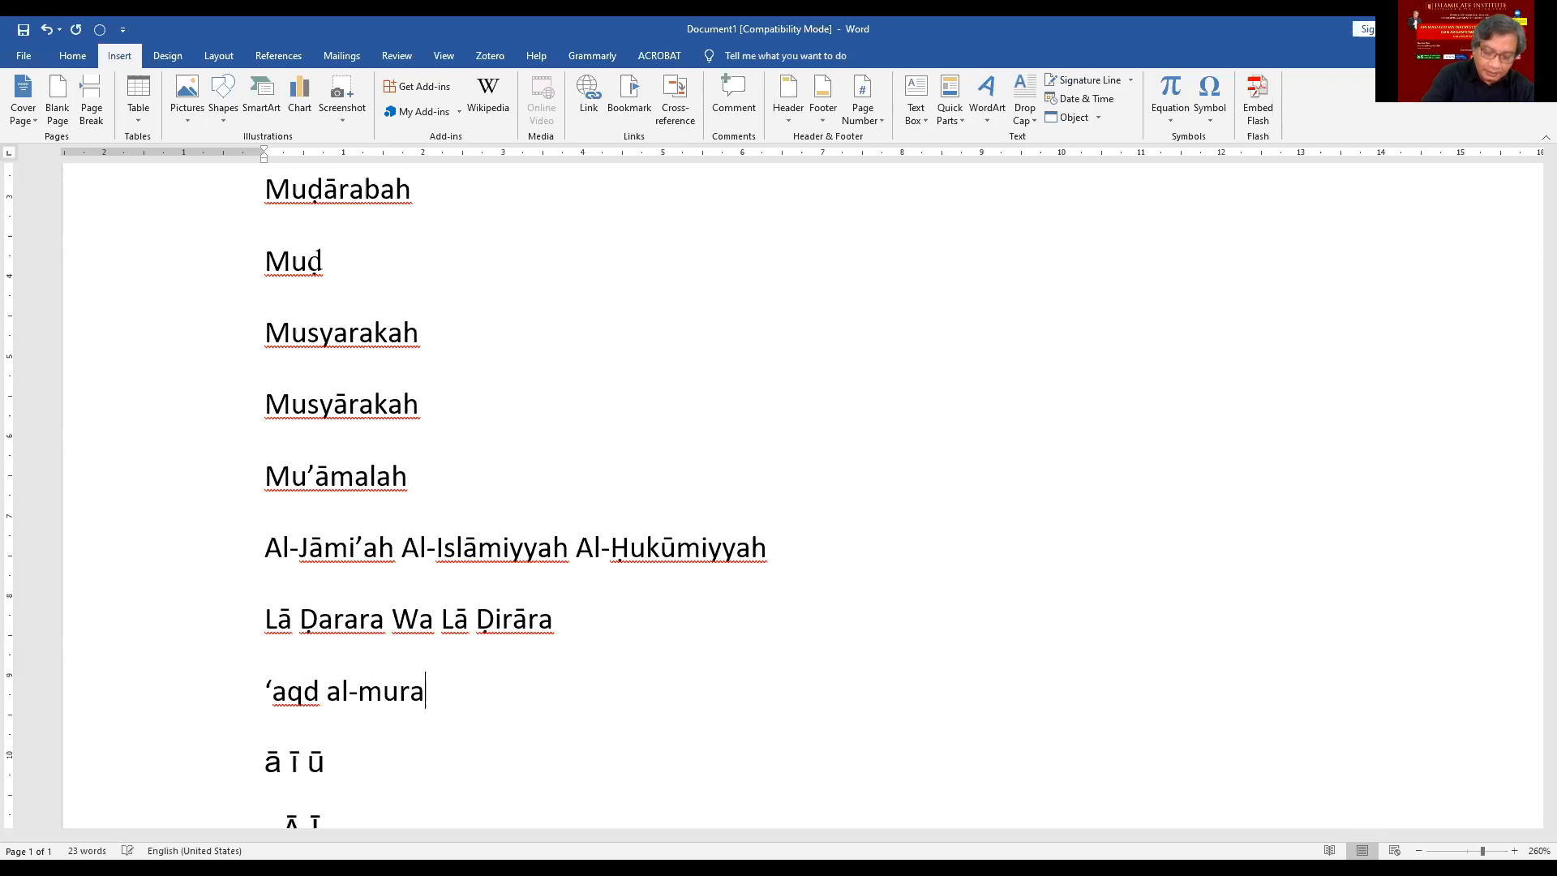
pyautogui.press('BackSpace')
pyautogui.write('ā')
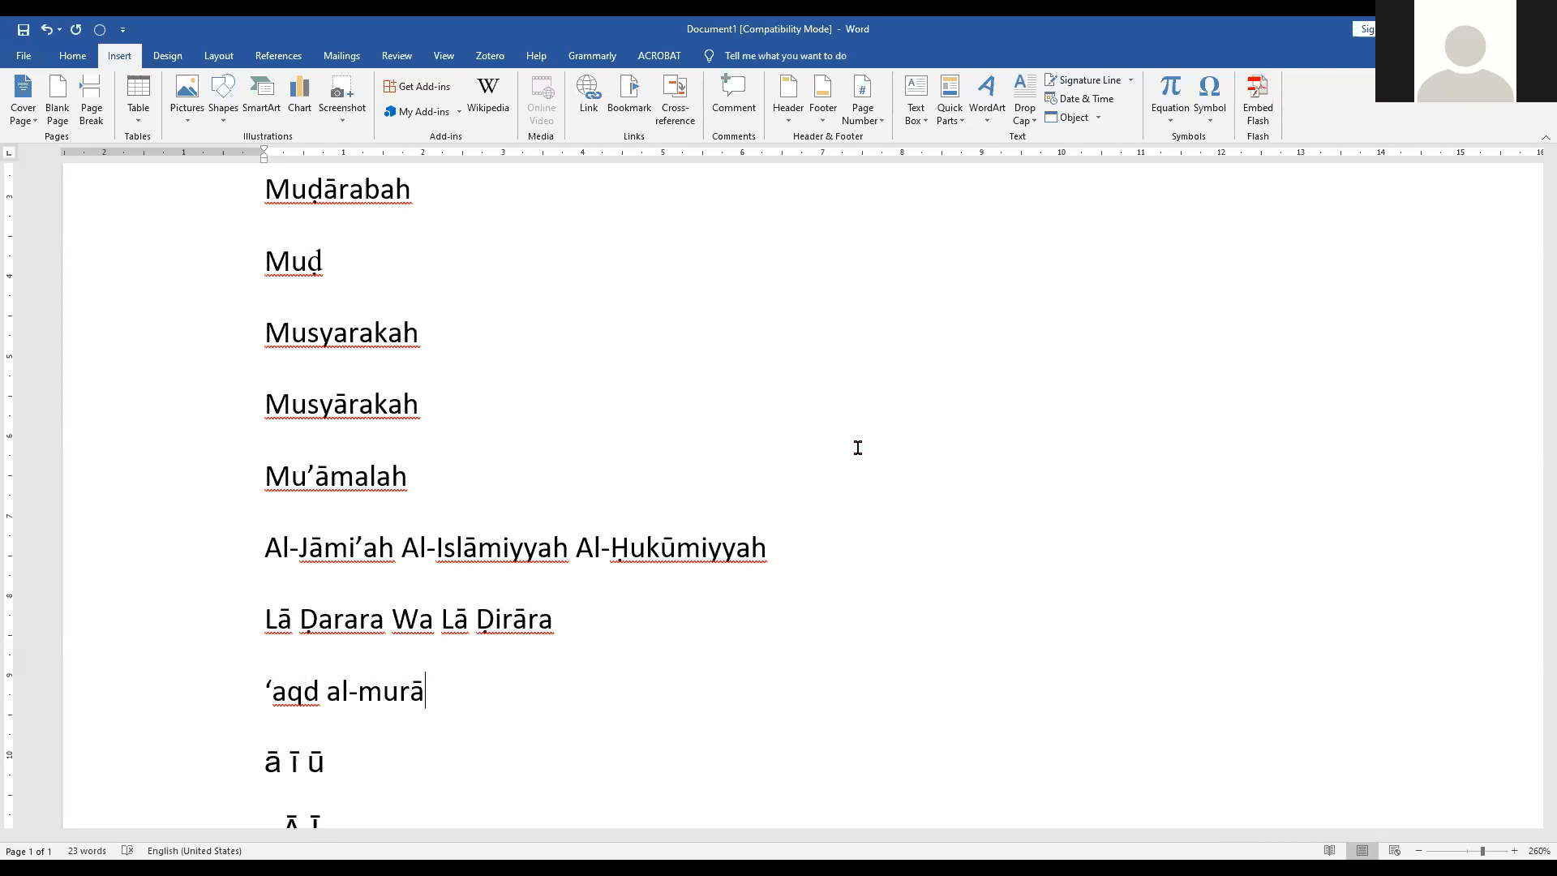
pyautogui.write('baḥah')
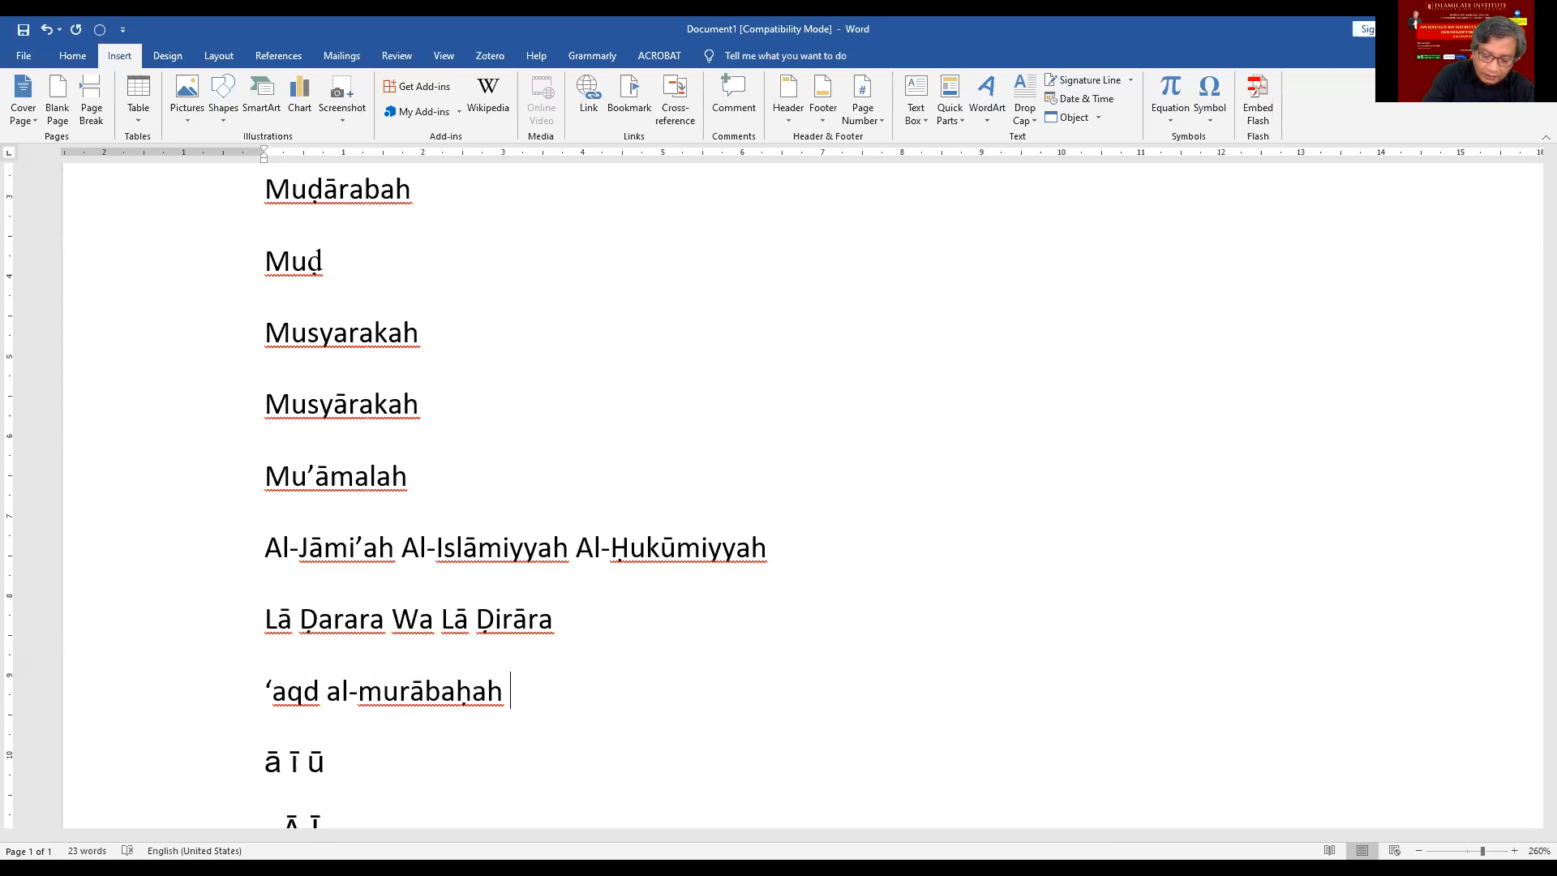
# Step: Continue the "‘aqd al-murābaḥah" line with the diacritic words "fī al-wakālah"
pyautogui.write(' f')
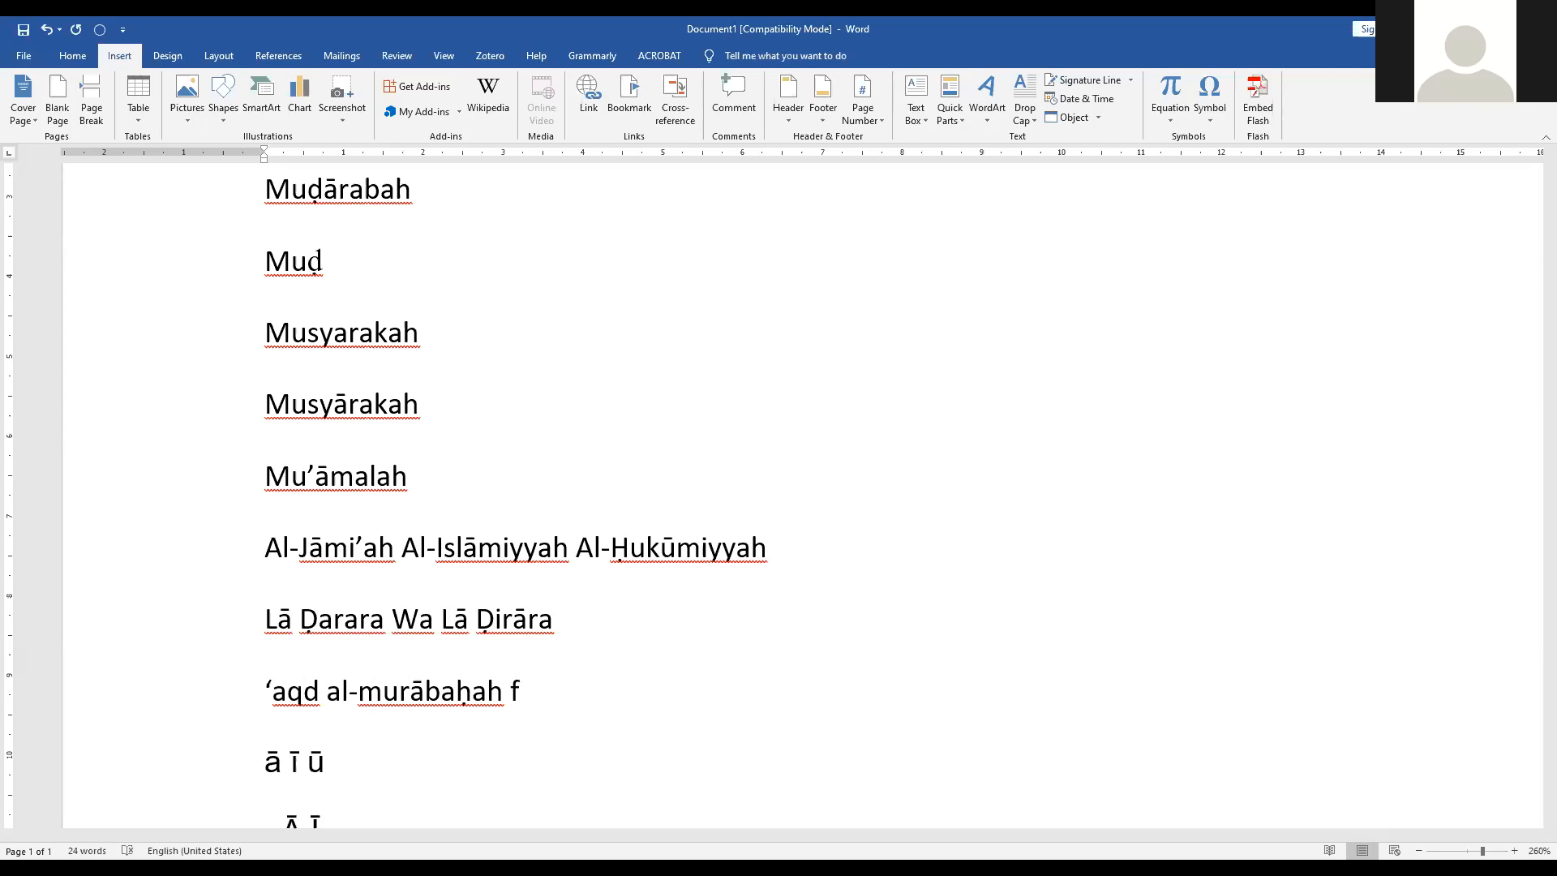
pyautogui.write('i')
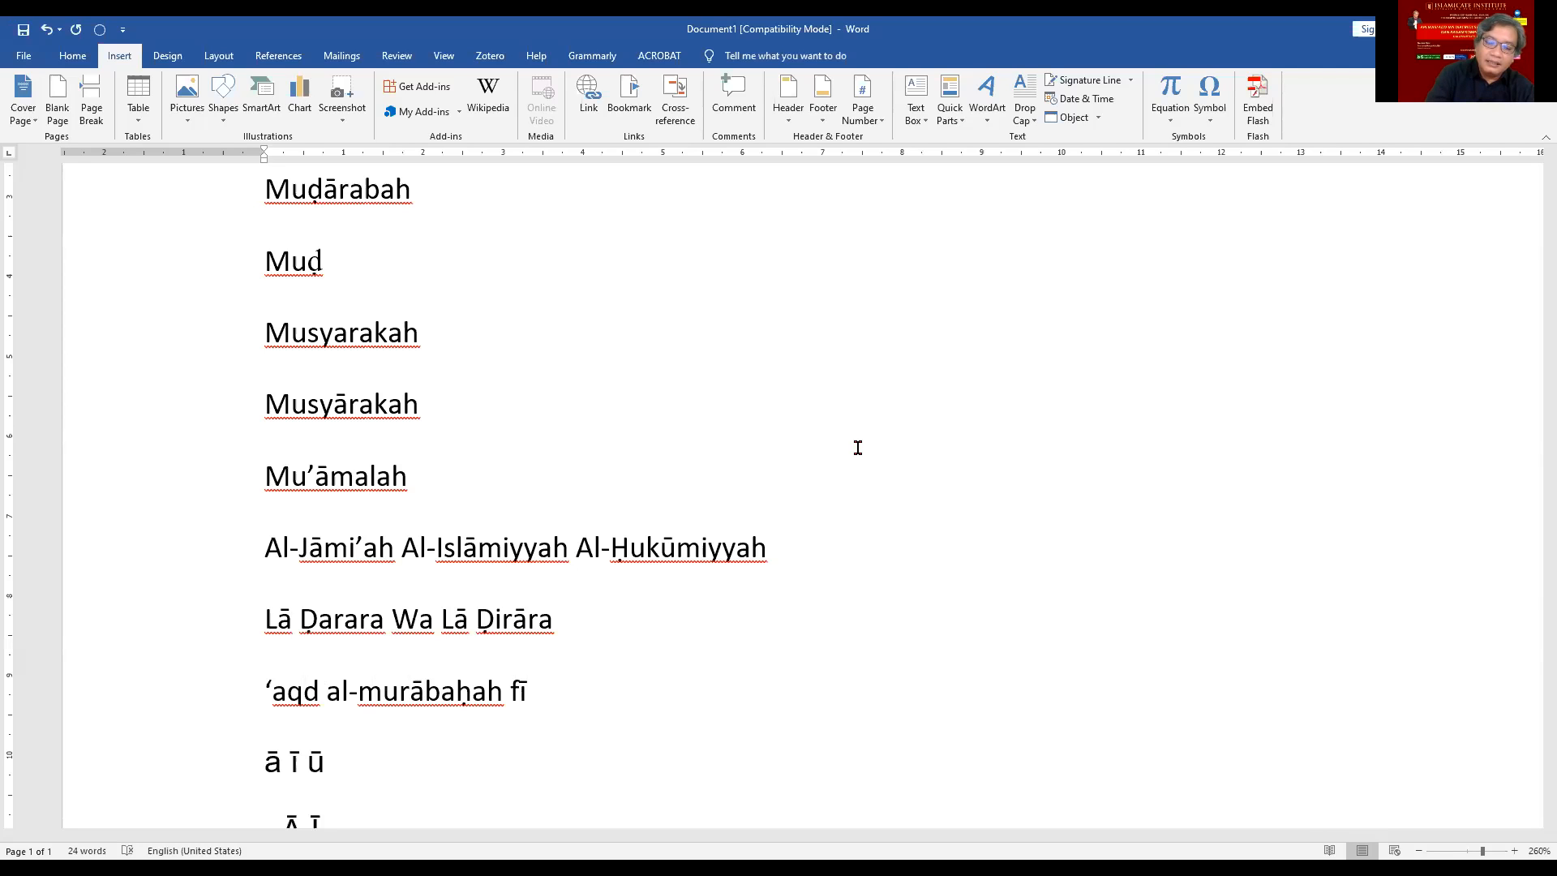
pyautogui.press('BackSpace')
pyautogui.write('ī al-')
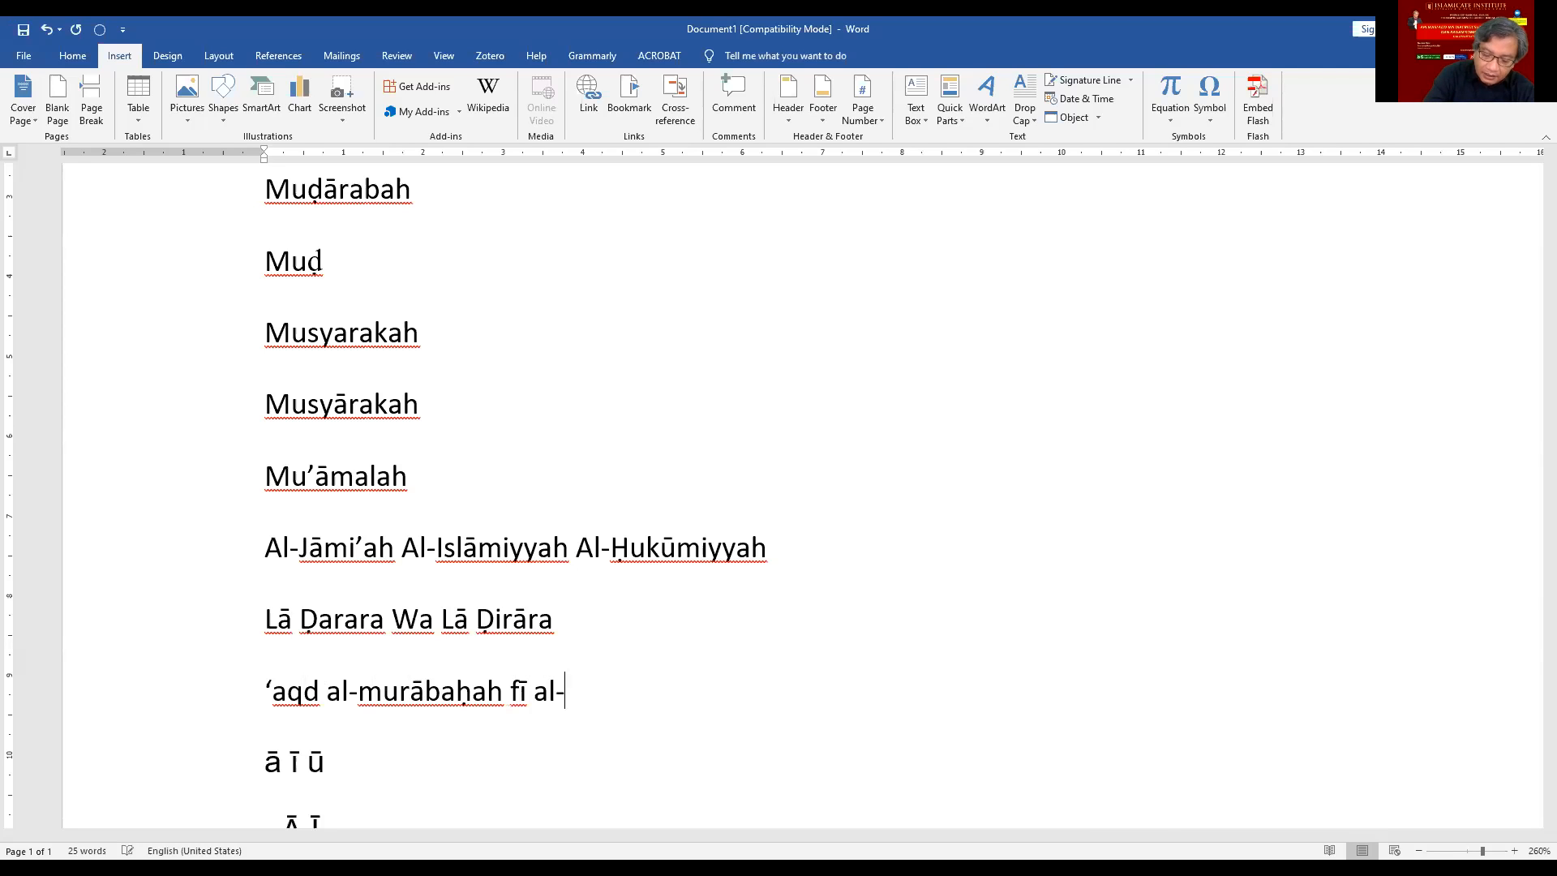
pyautogui.write('wak')
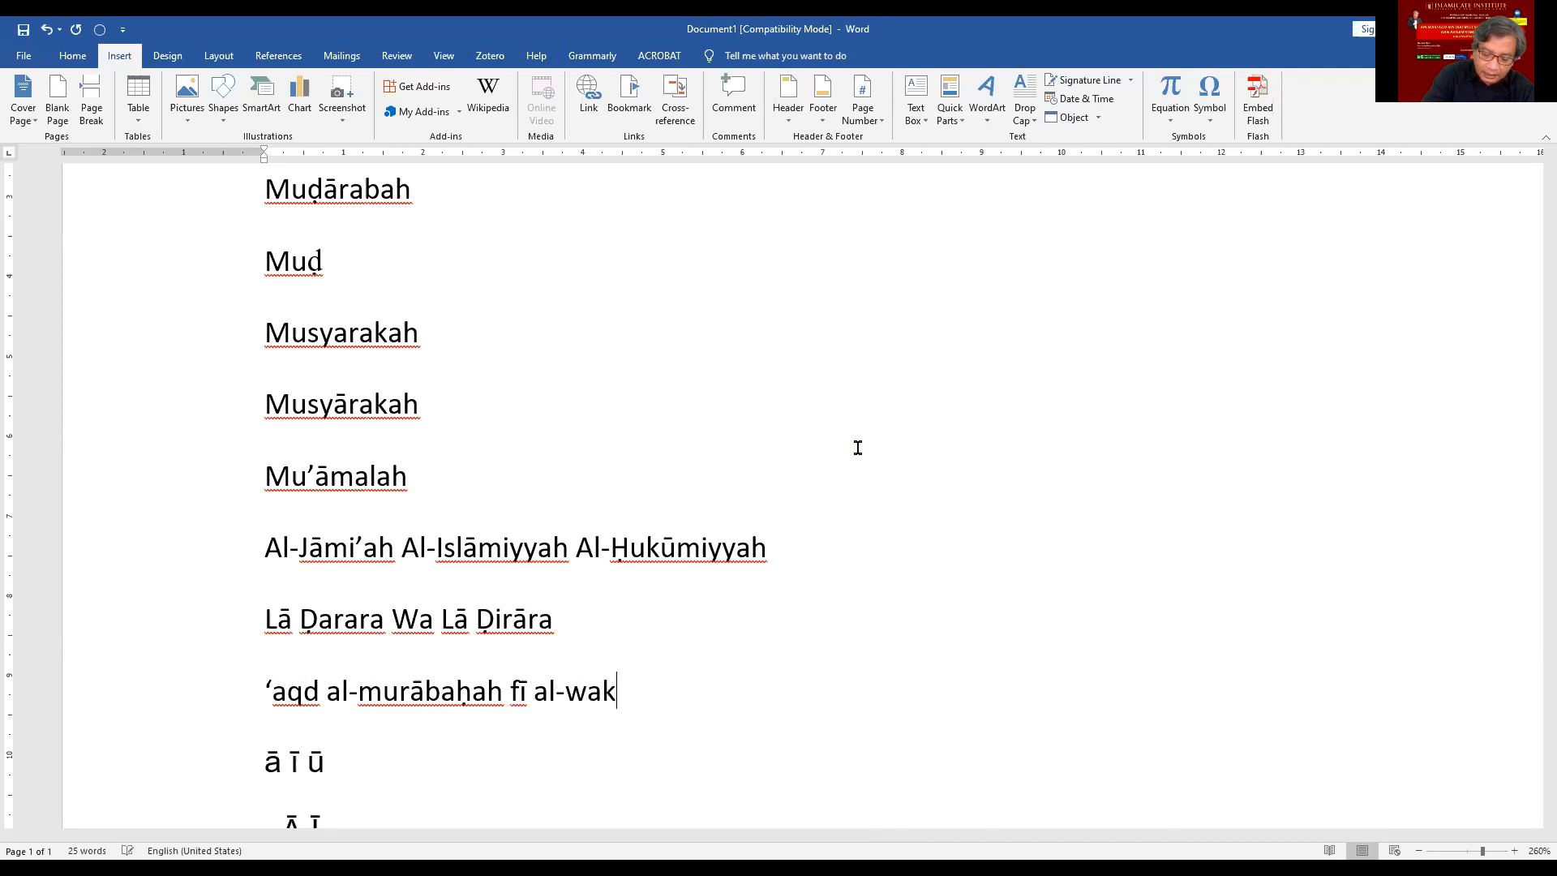
pyautogui.write('ālah')
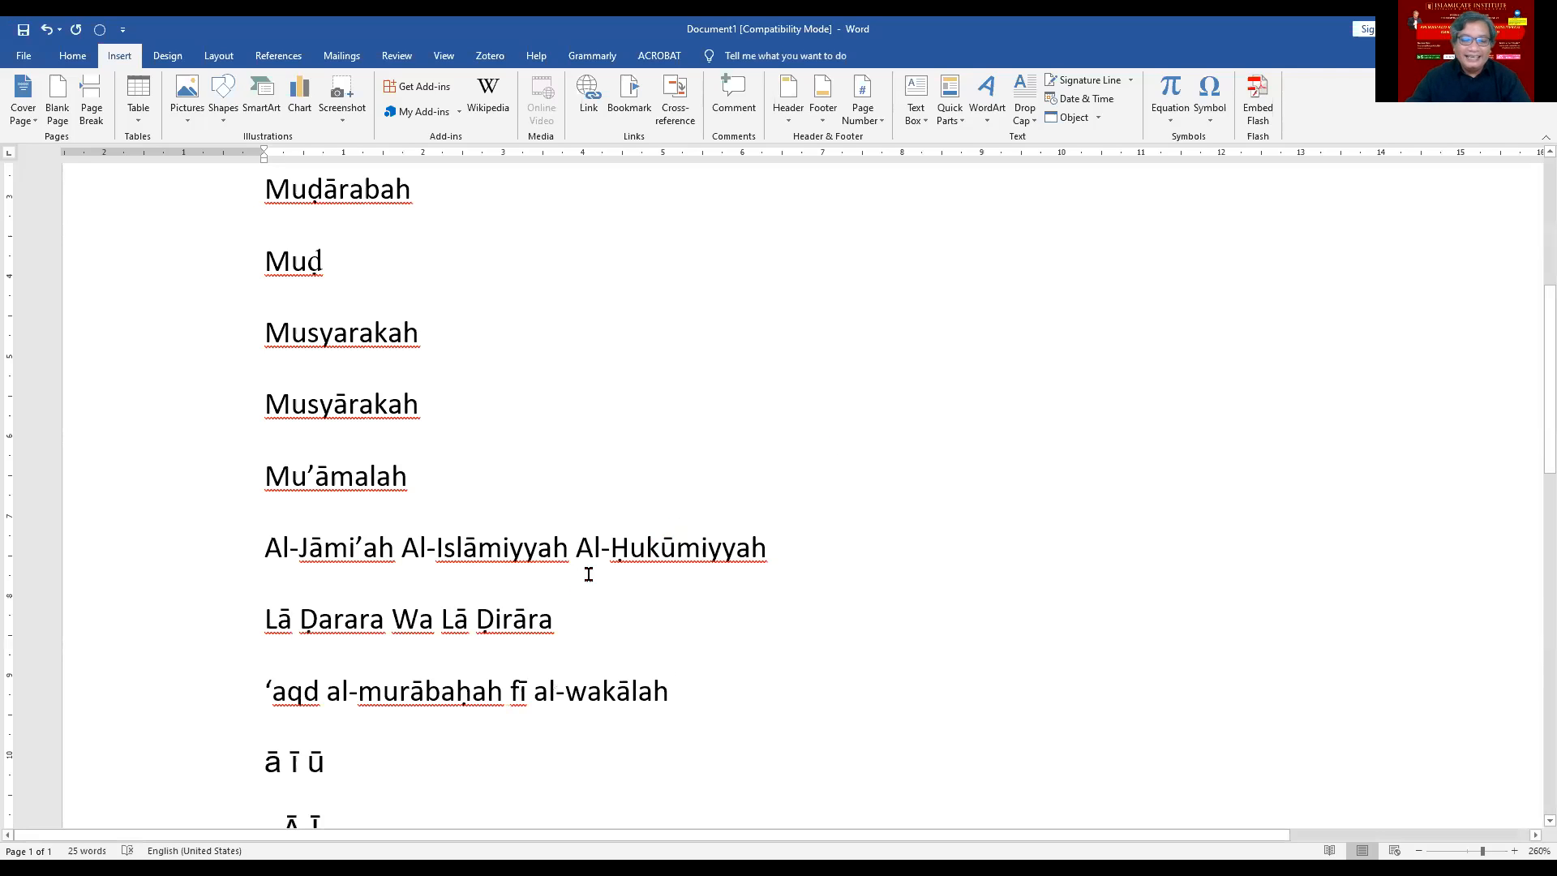
# Step: Format the line "‘aqd al-murābaḥah fī al-wakālah" in the Cambria font and italic
pyautogui.moveTo(263, 691); pyautogui.dragTo(673, 681)
pyautogui.click(73, 57)
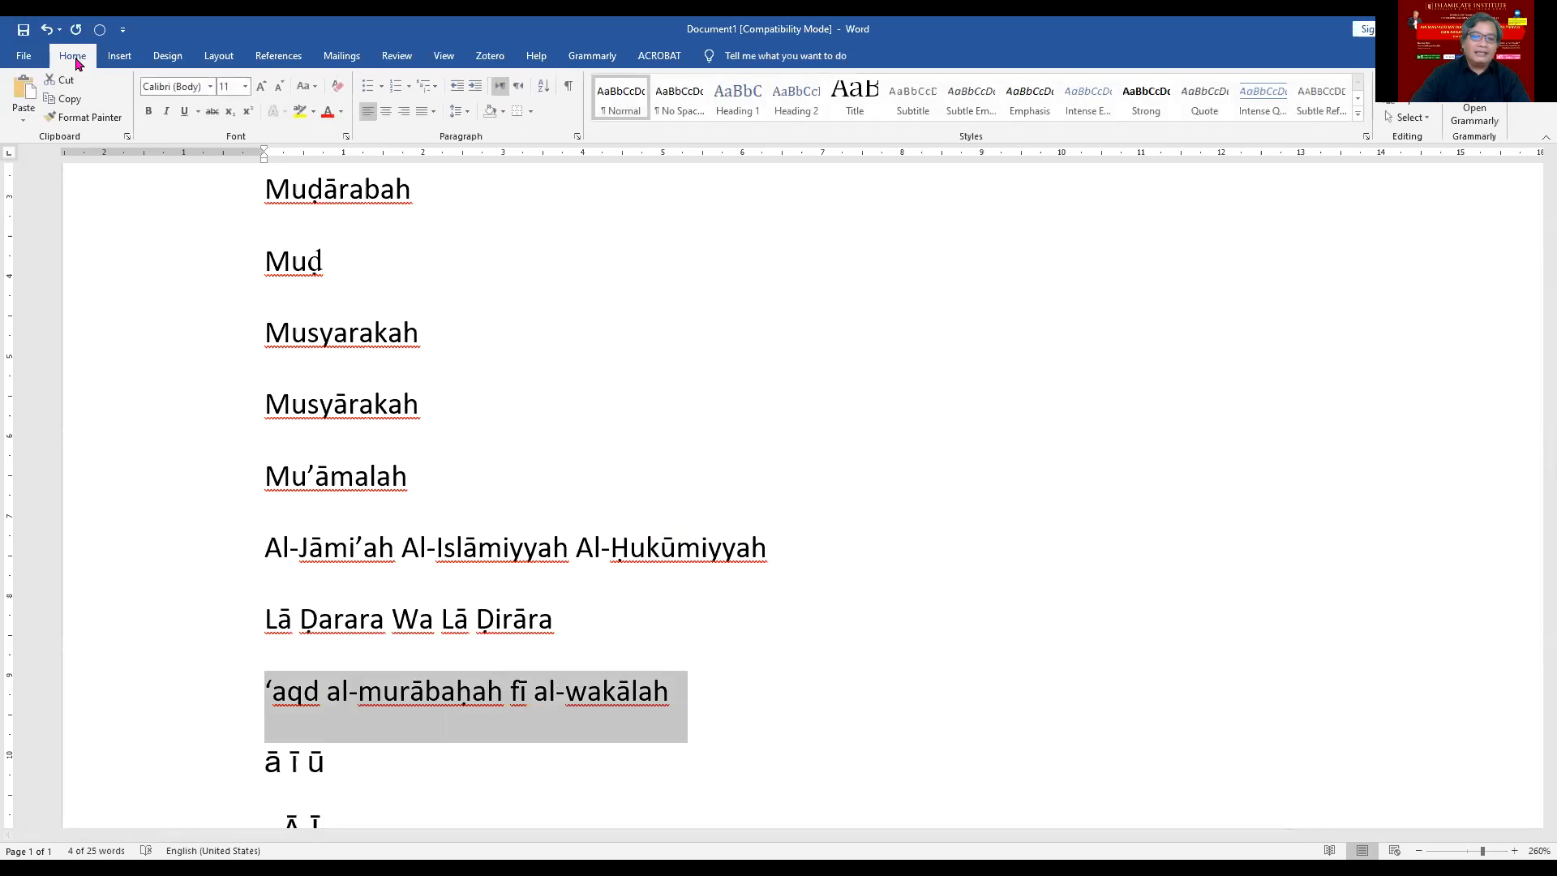
pyautogui.click(211, 88)
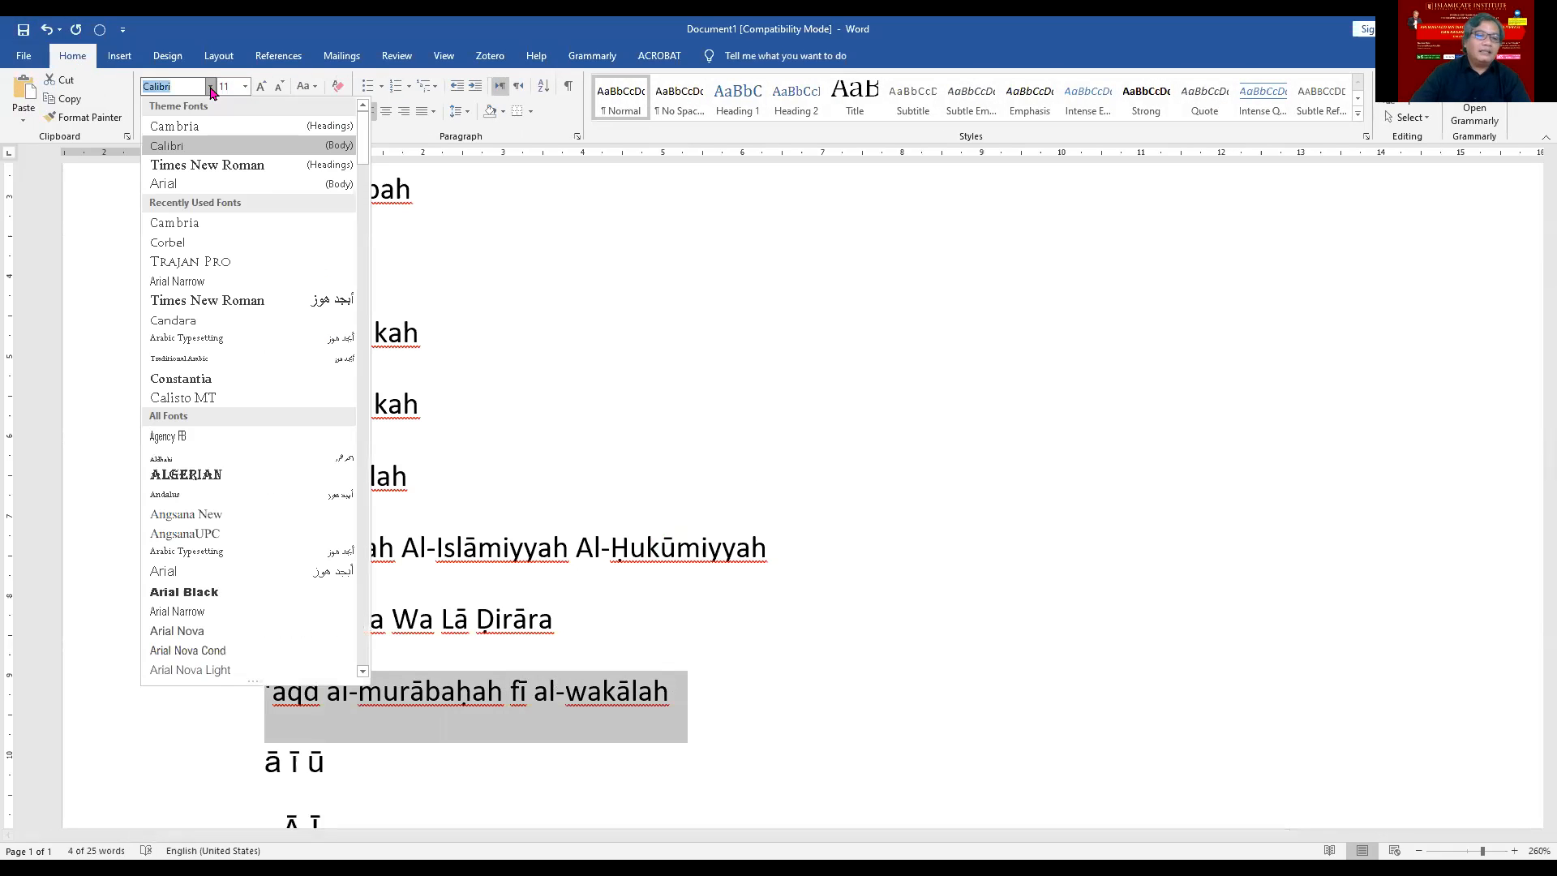
pyautogui.click(249, 229)
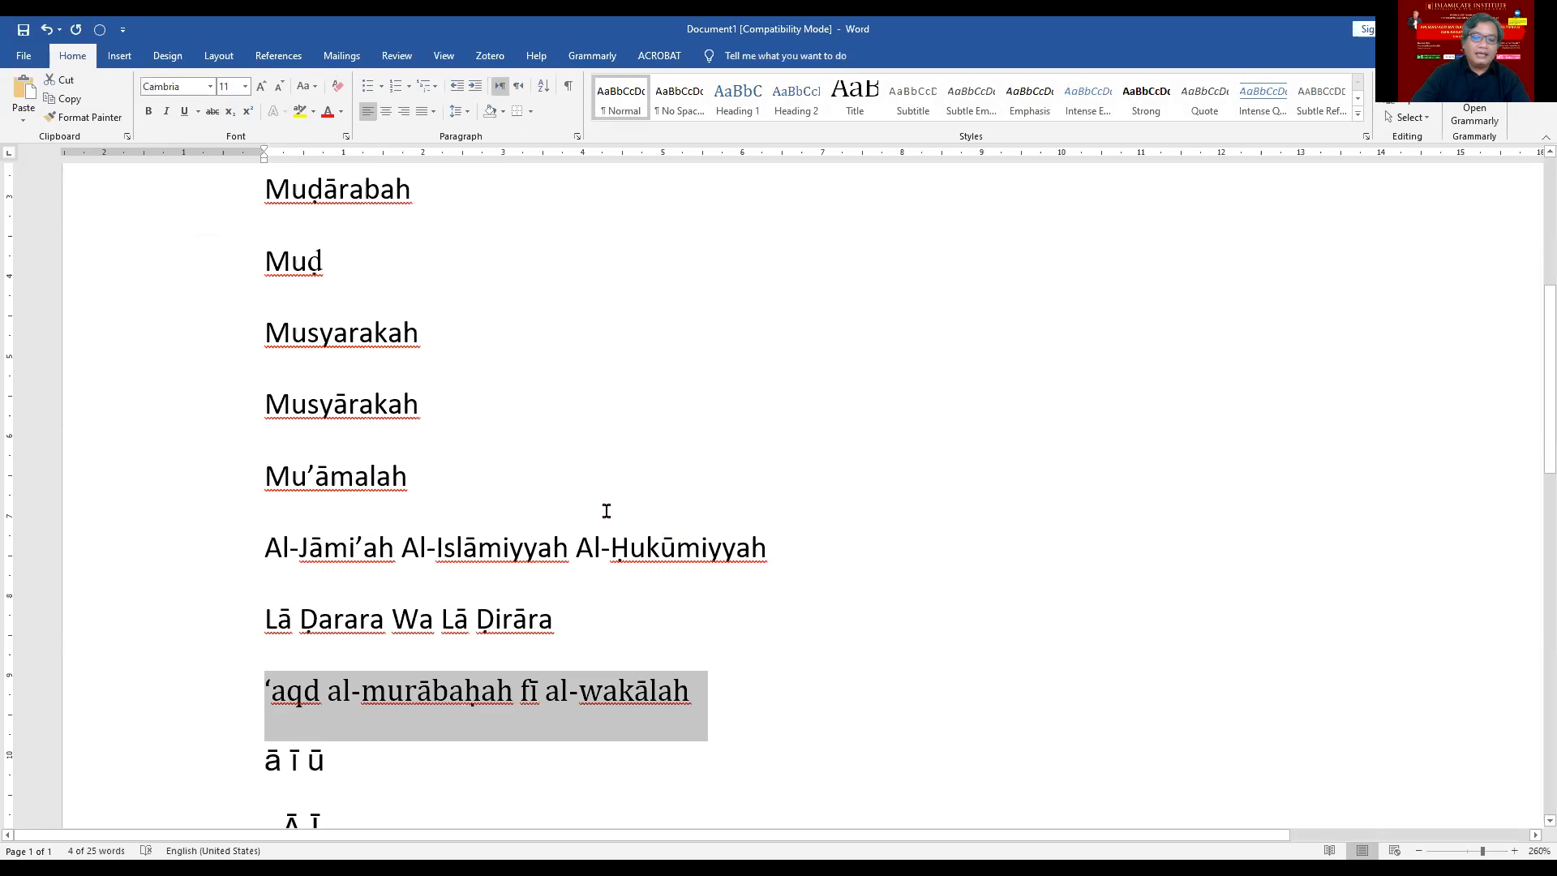
pyautogui.click(209, 87)
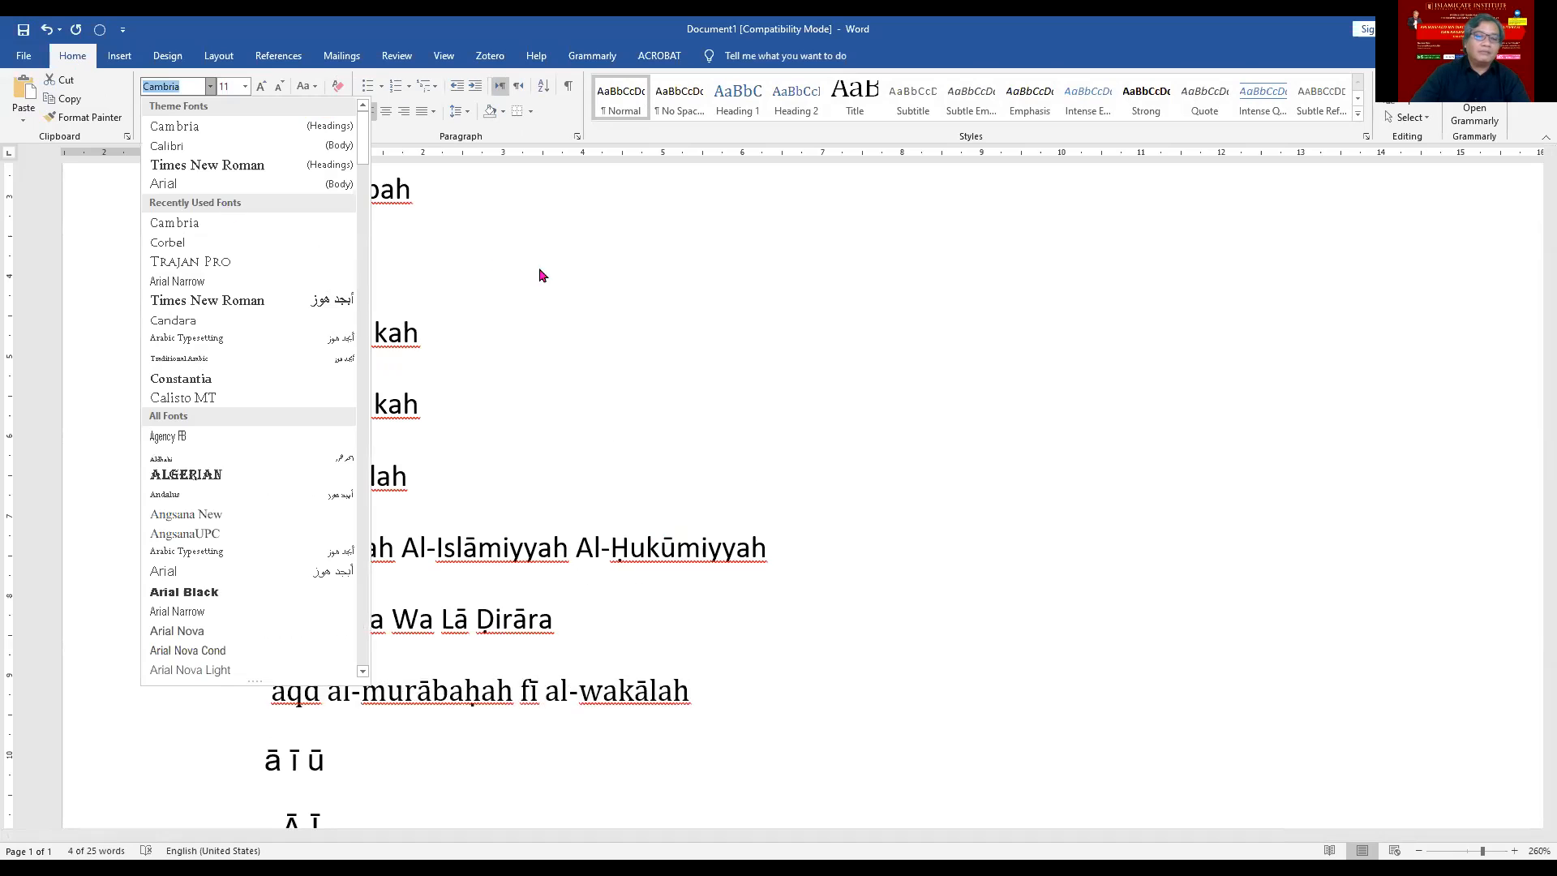
pyautogui.press('Escape')
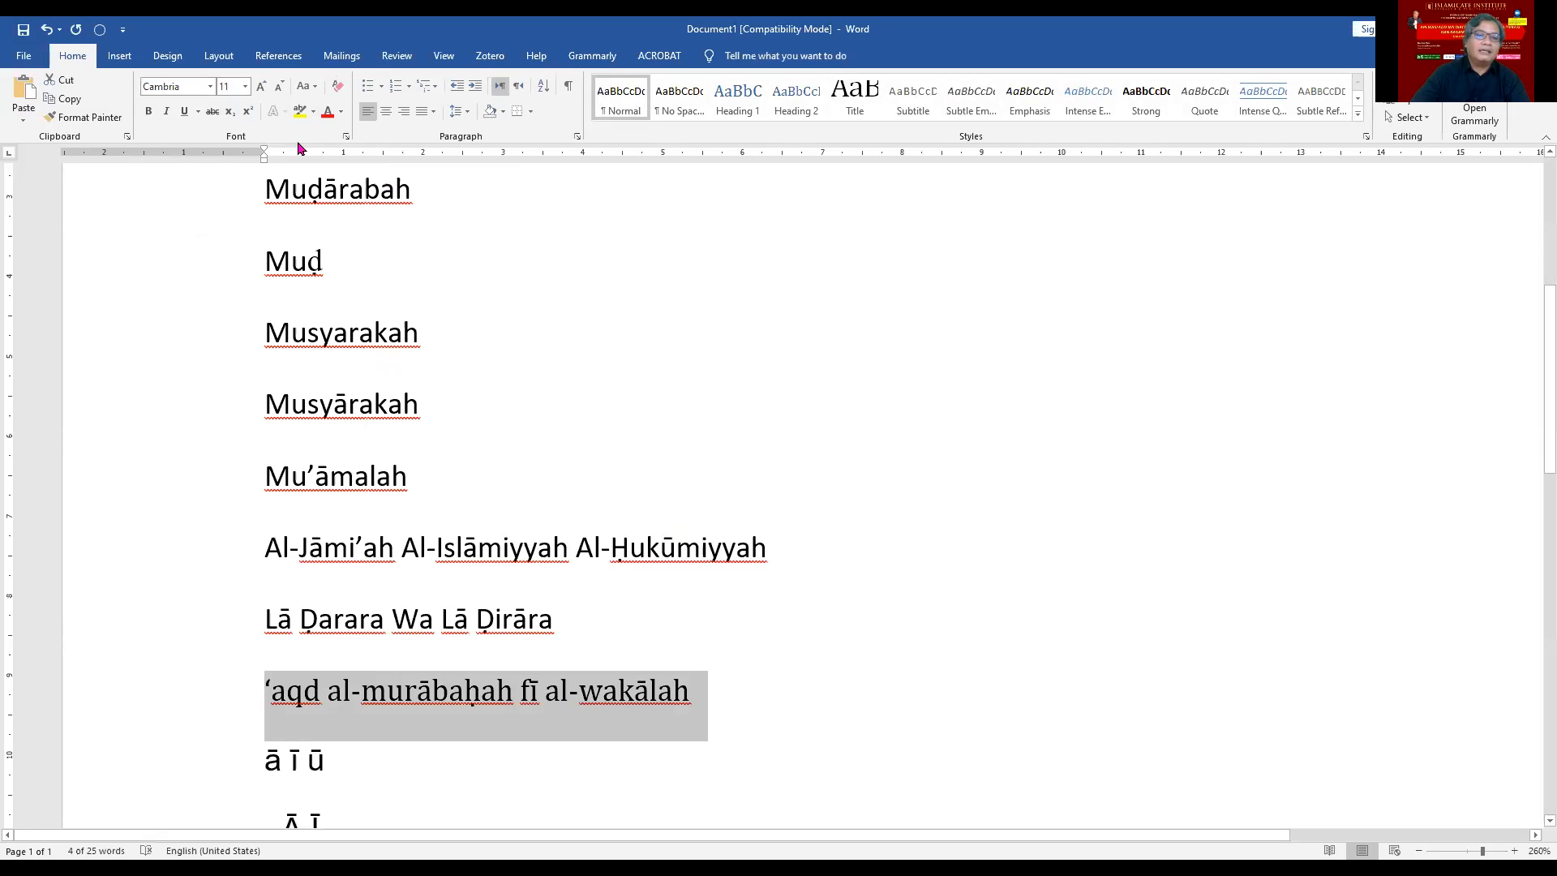
pyautogui.click(167, 112)
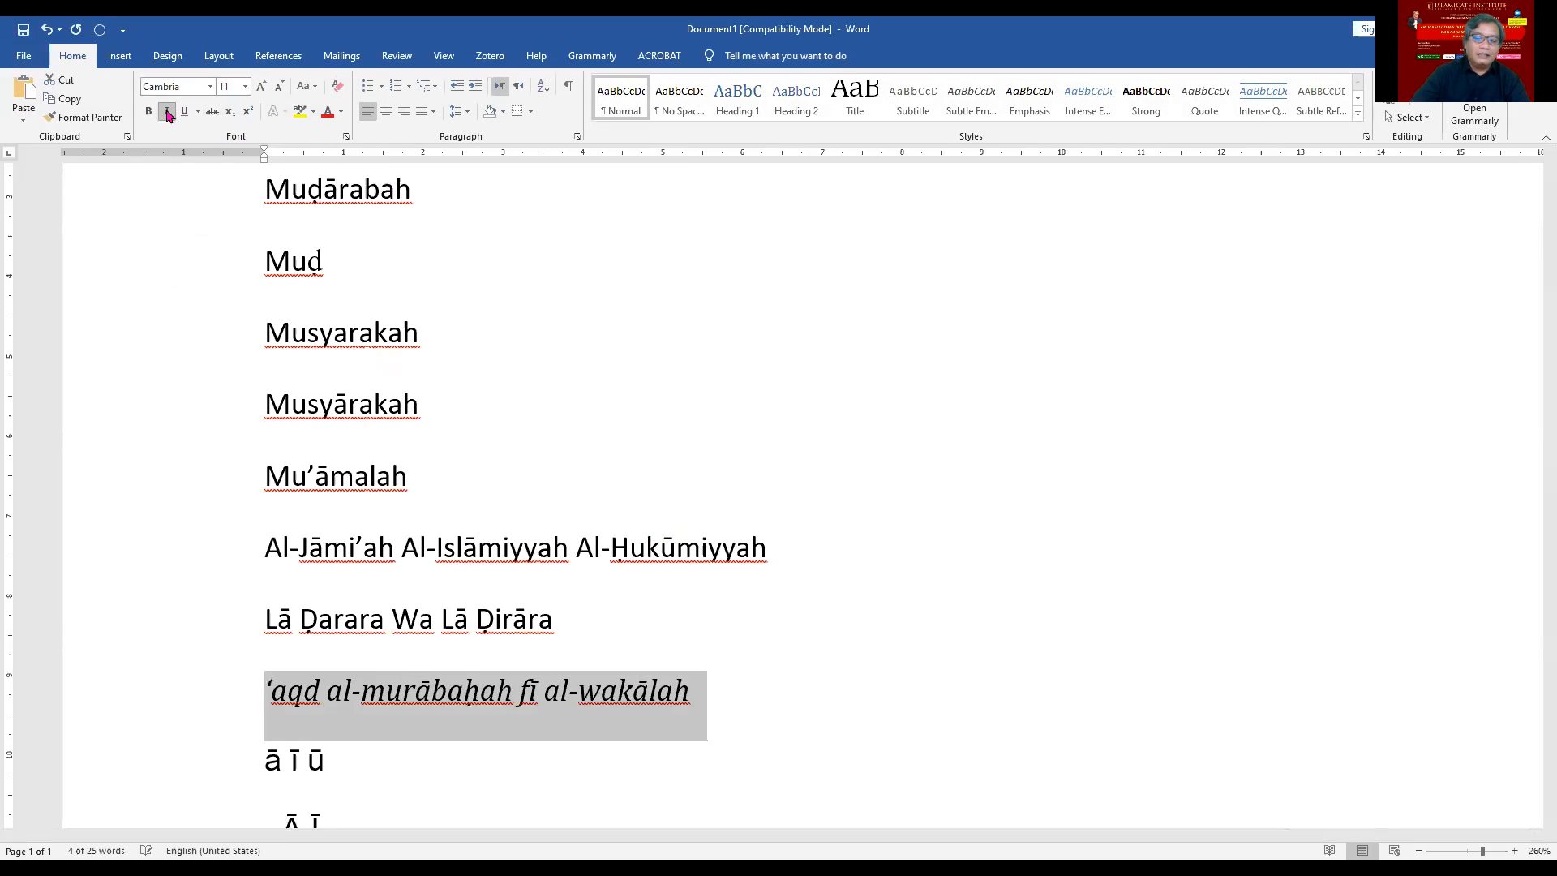
pyautogui.click(888, 549)
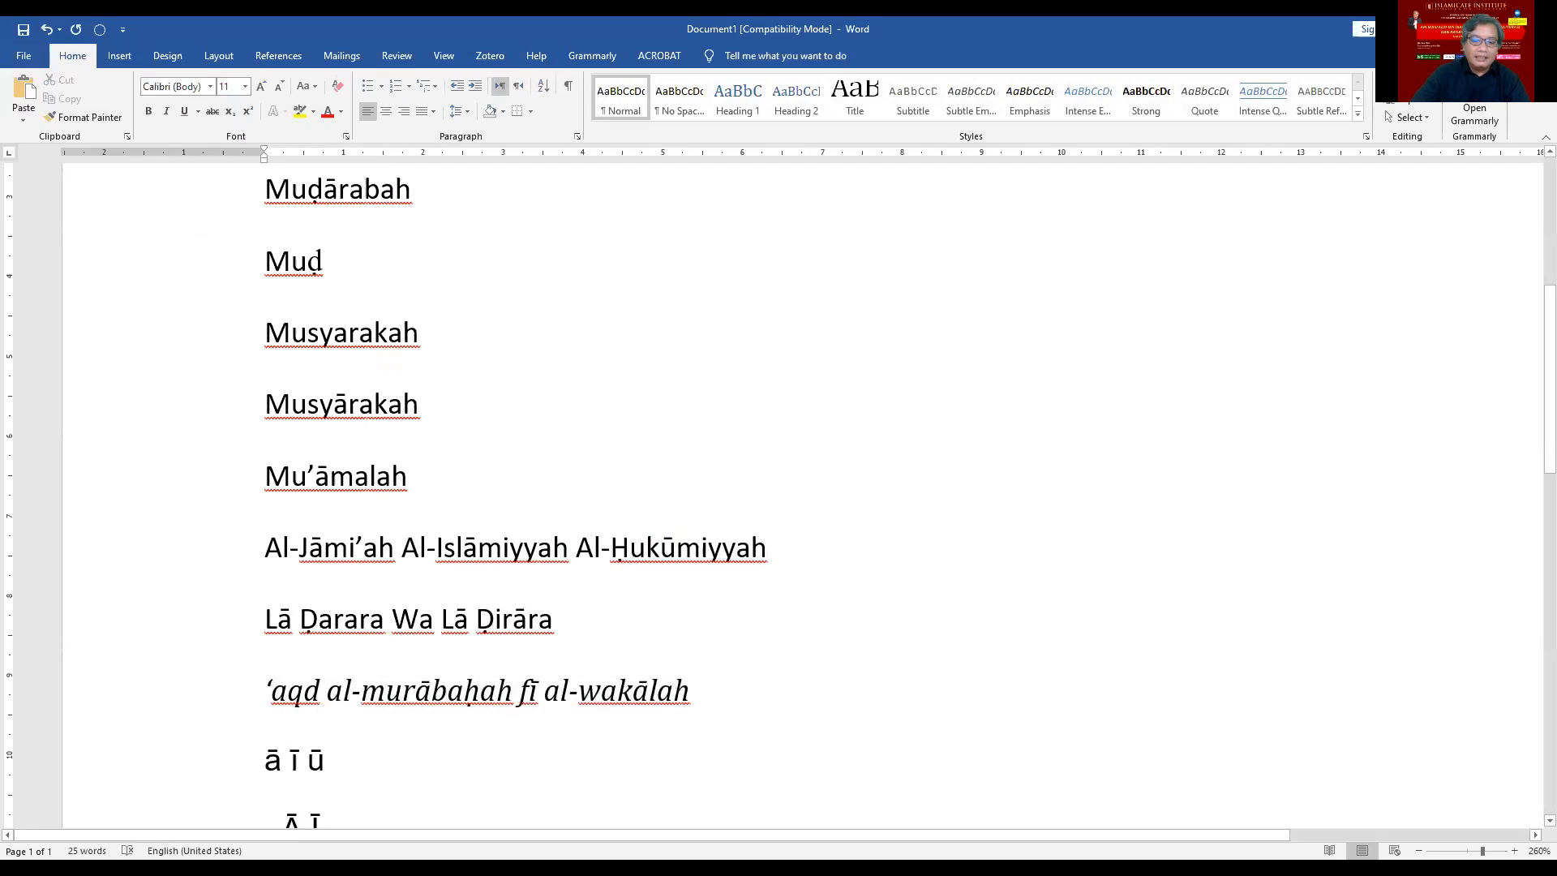
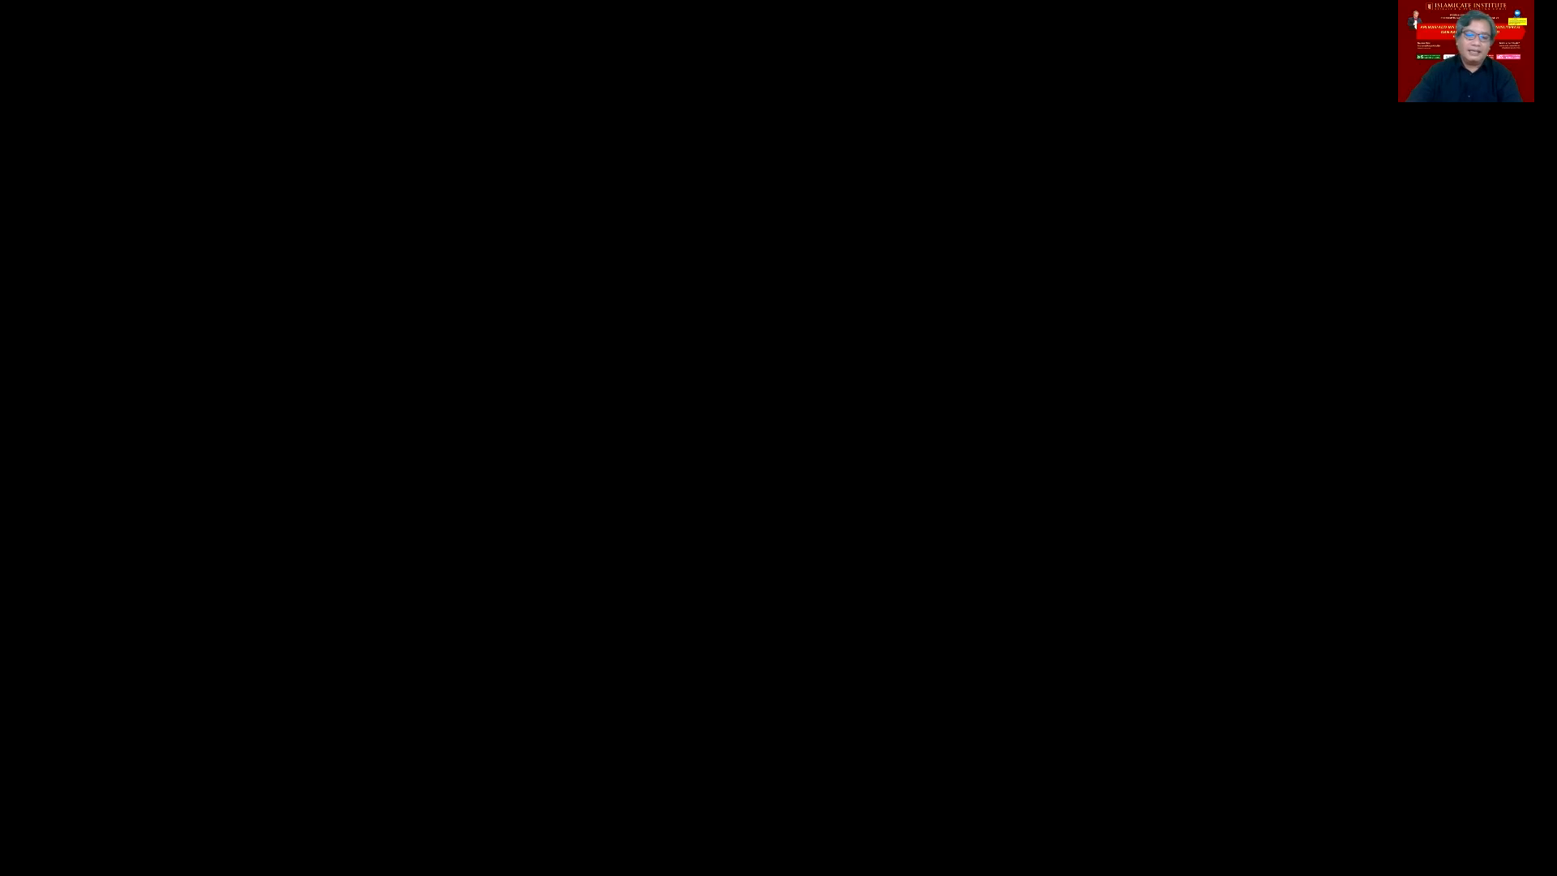
# Step: Delete all the text in the document
pyautogui.scroll(-12, 465, 473)
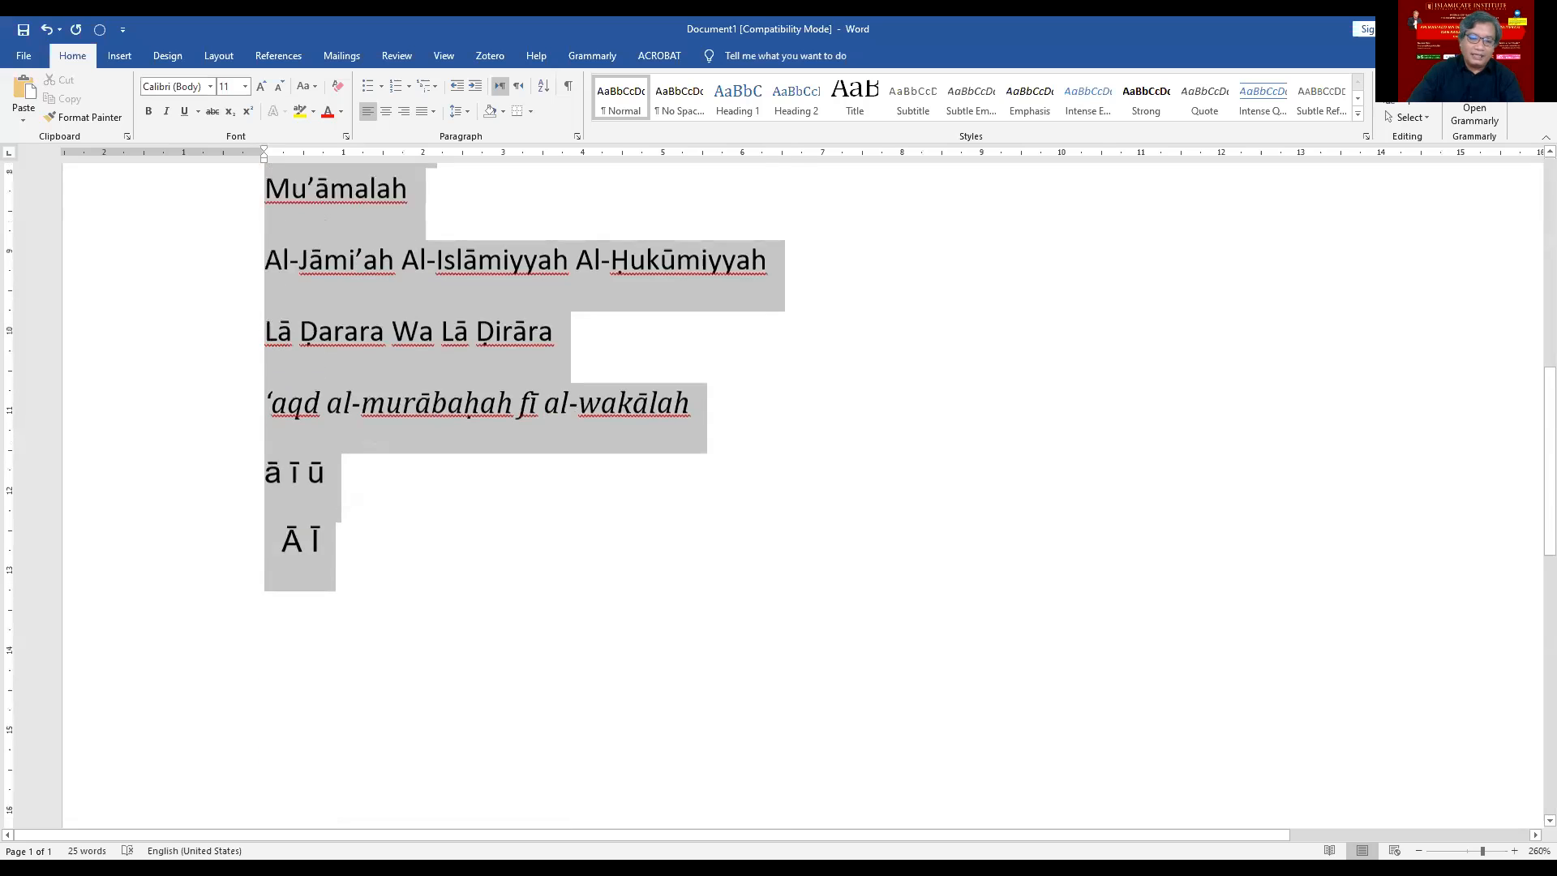
pyautogui.press('Delete')
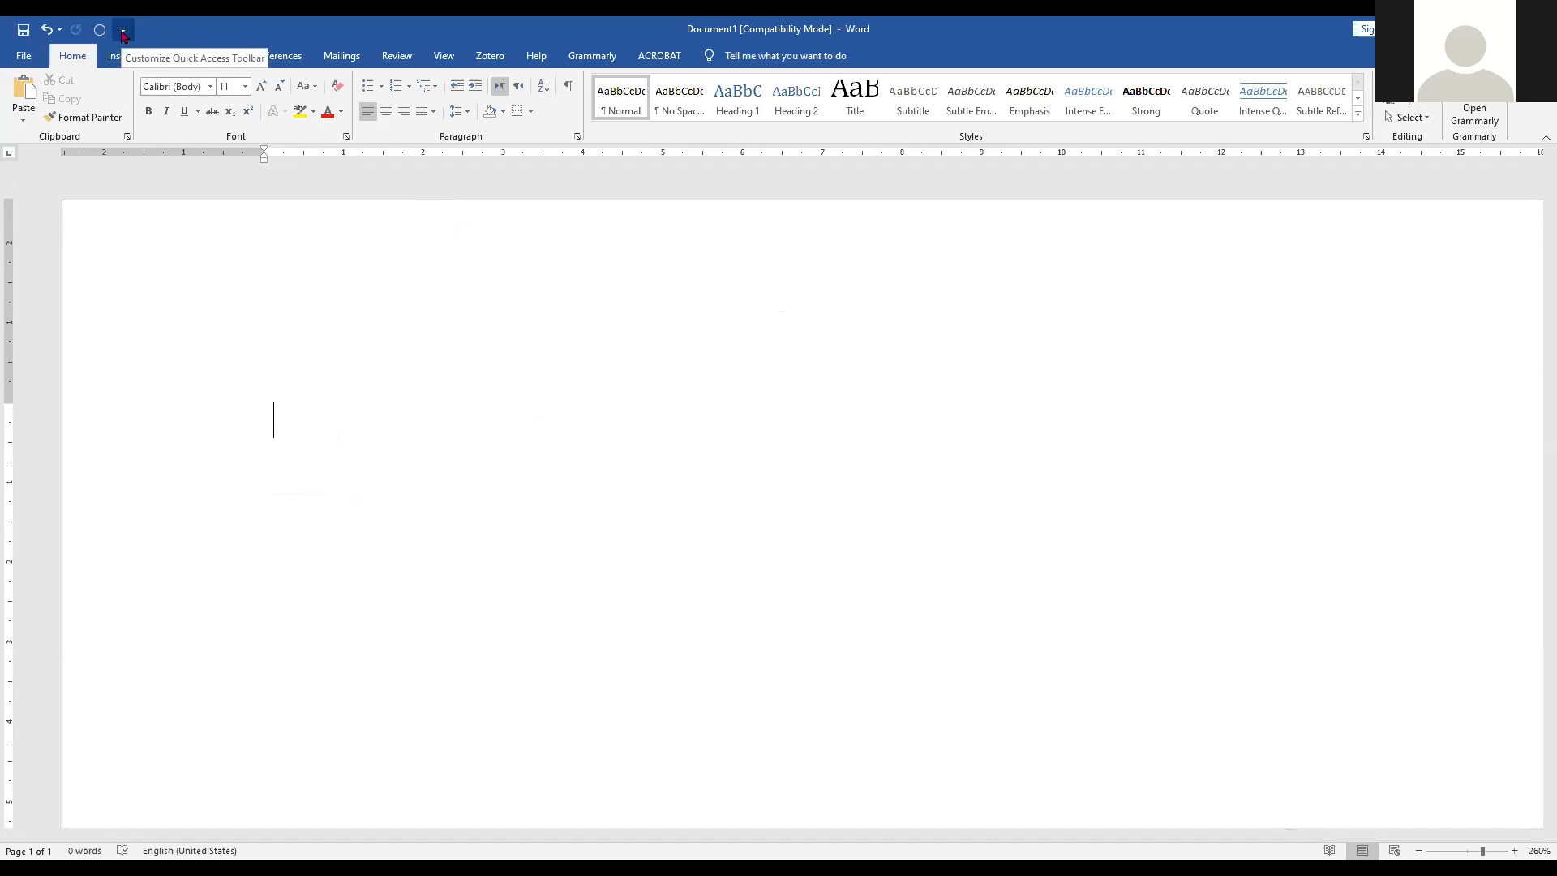
# Step: Open the templates and add-ins management dialog for Word Add-ins to view the loaded global templates
pyautogui.click(122, 30)
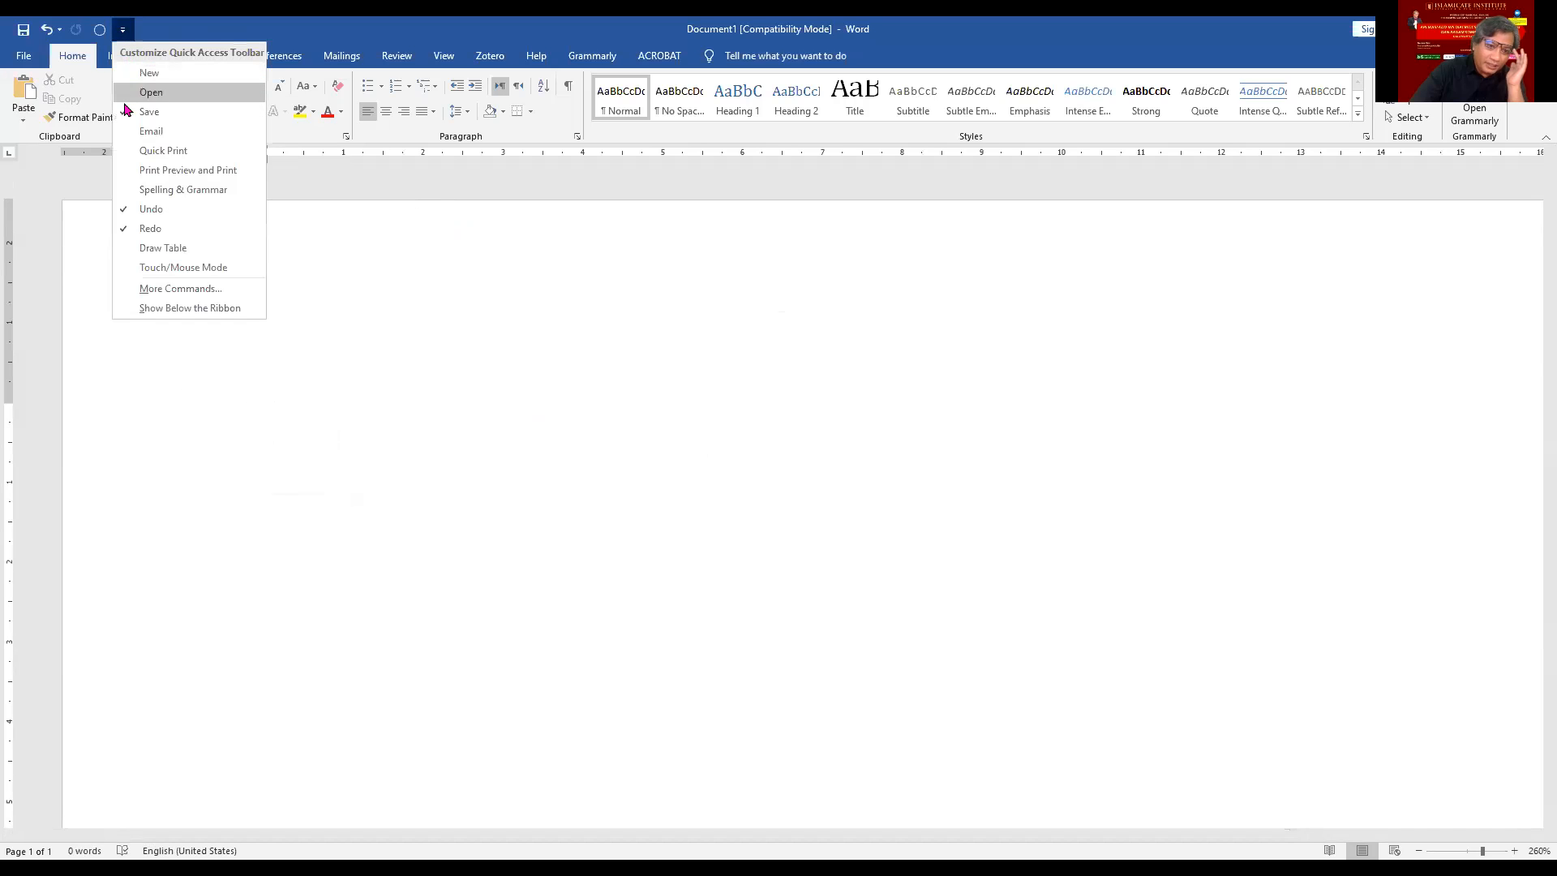
pyautogui.click(163, 290)
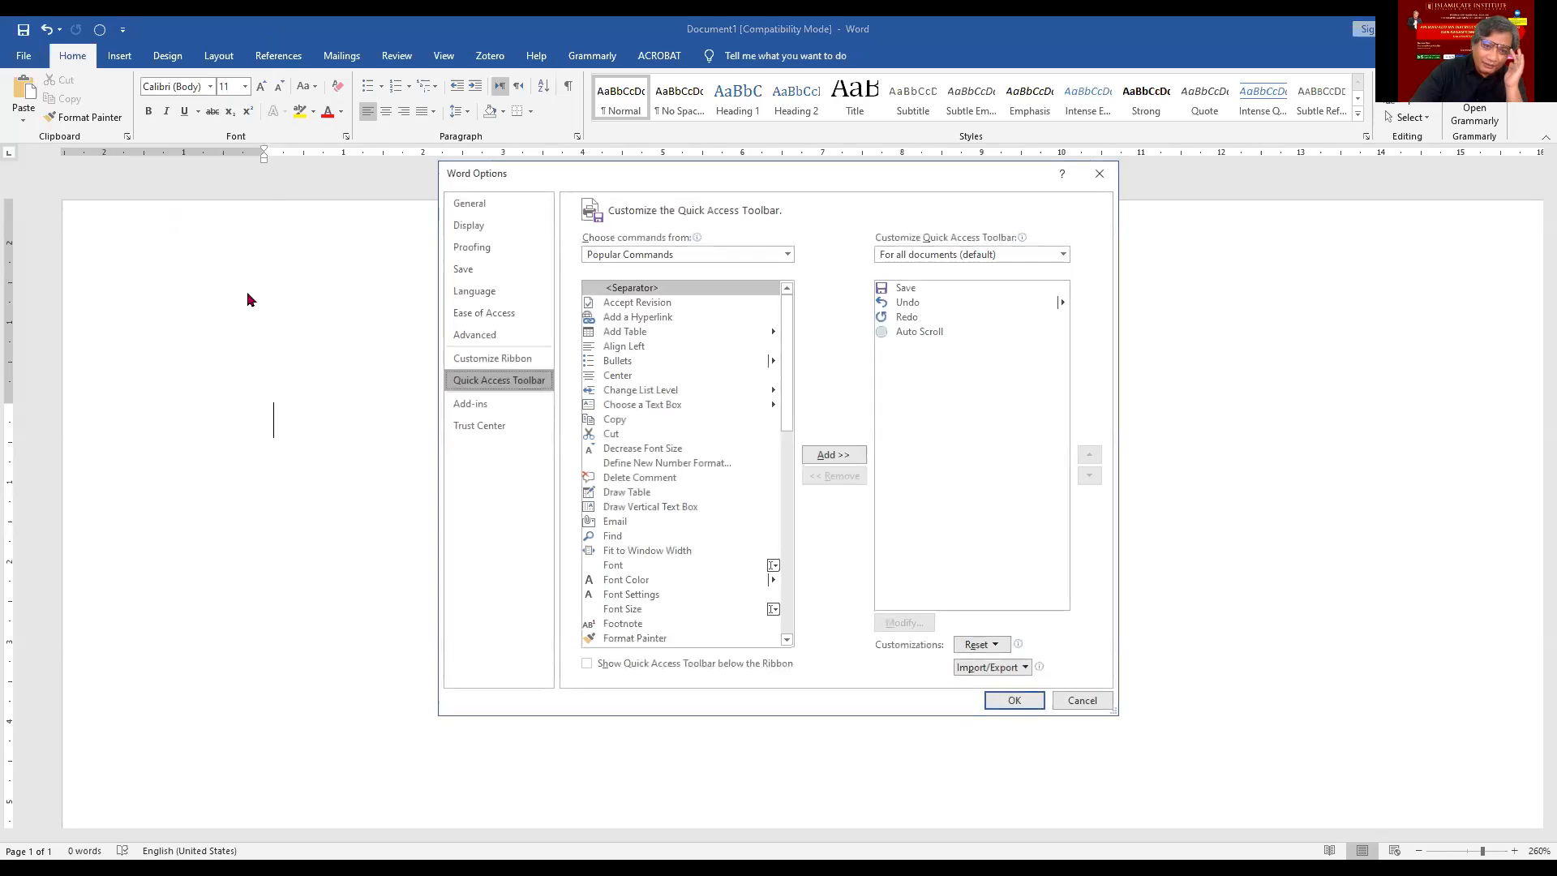
pyautogui.click(479, 405)
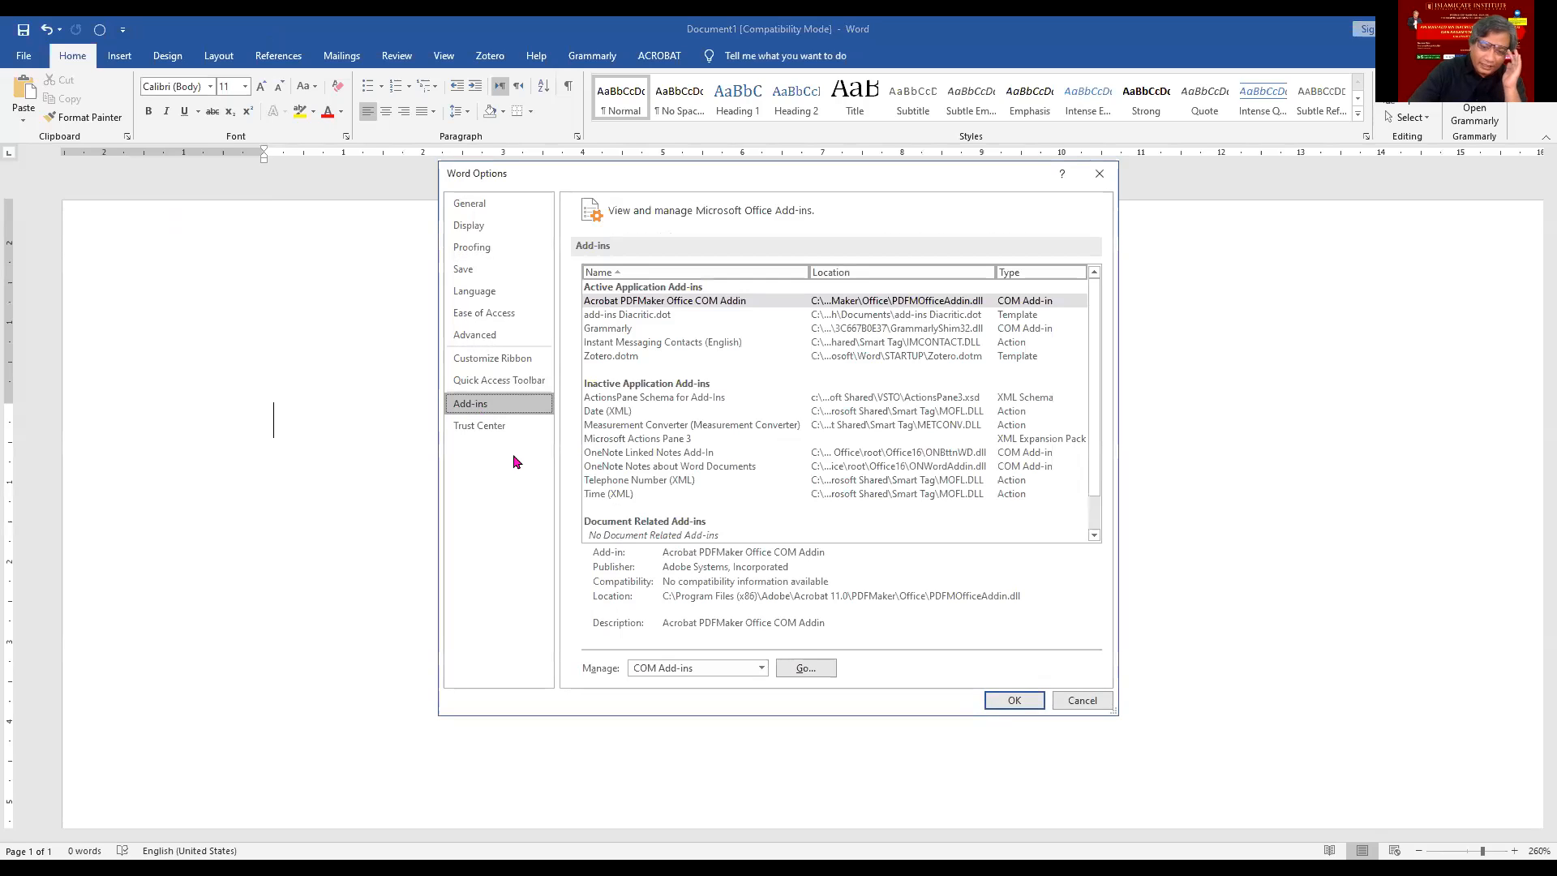
pyautogui.click(663, 670)
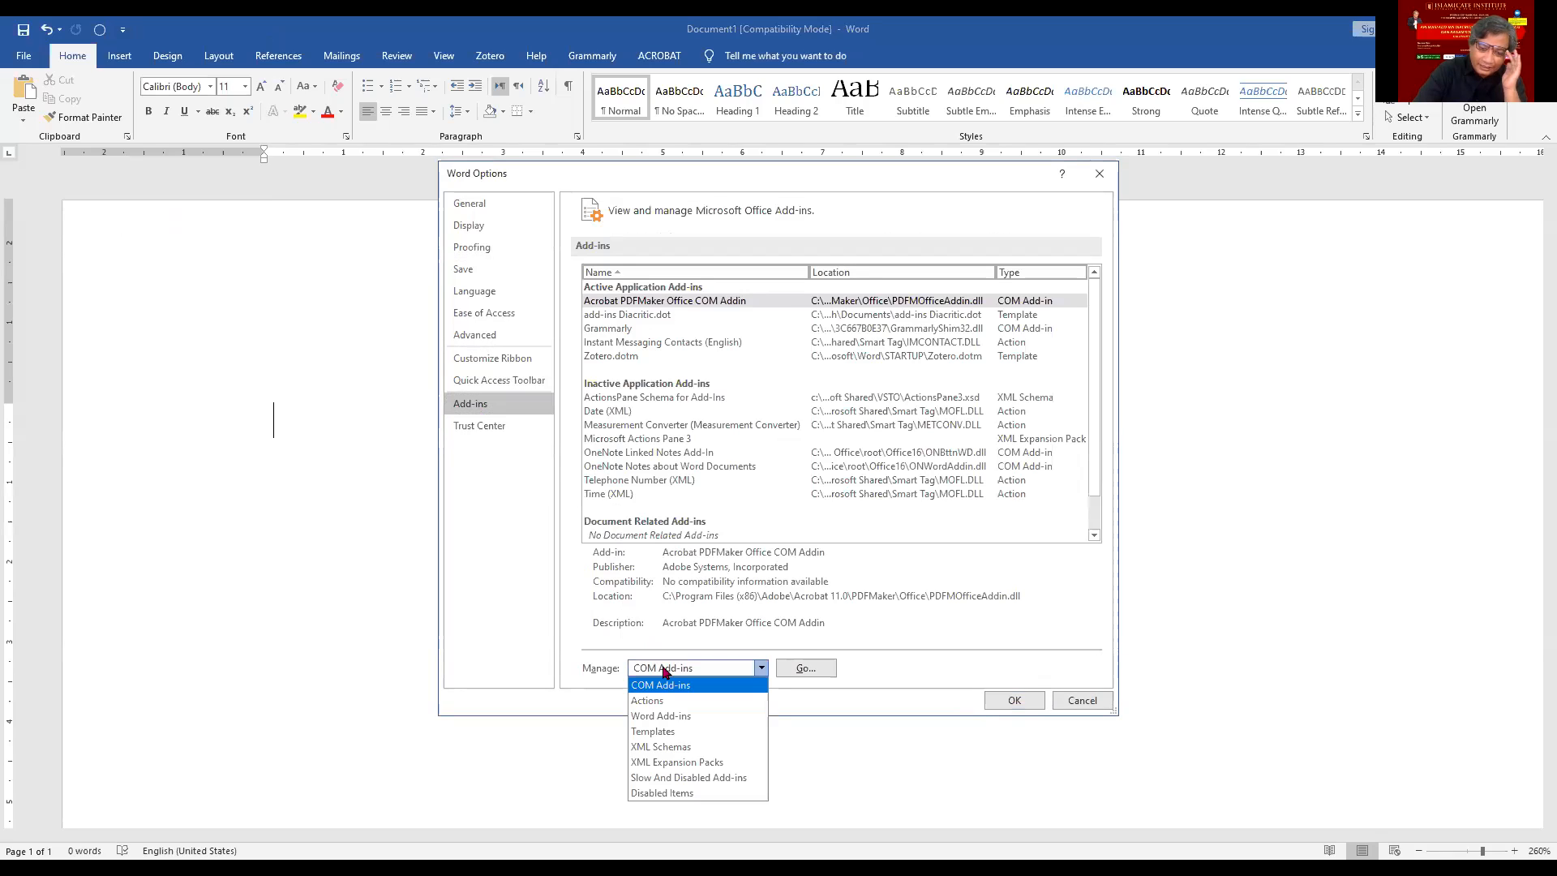
pyautogui.click(673, 717)
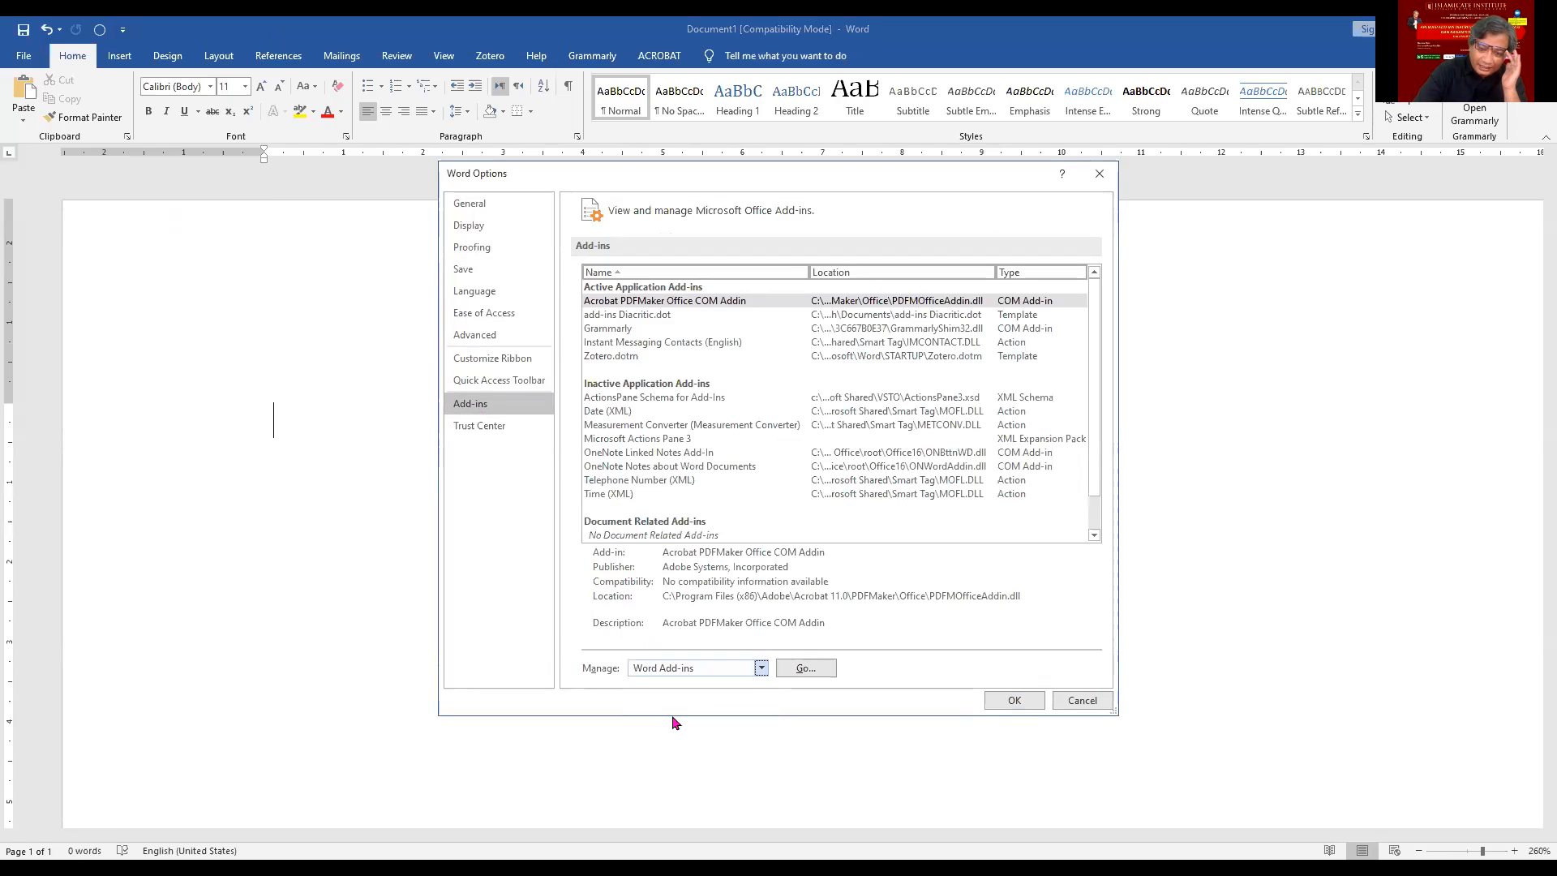
pyautogui.click(801, 673)
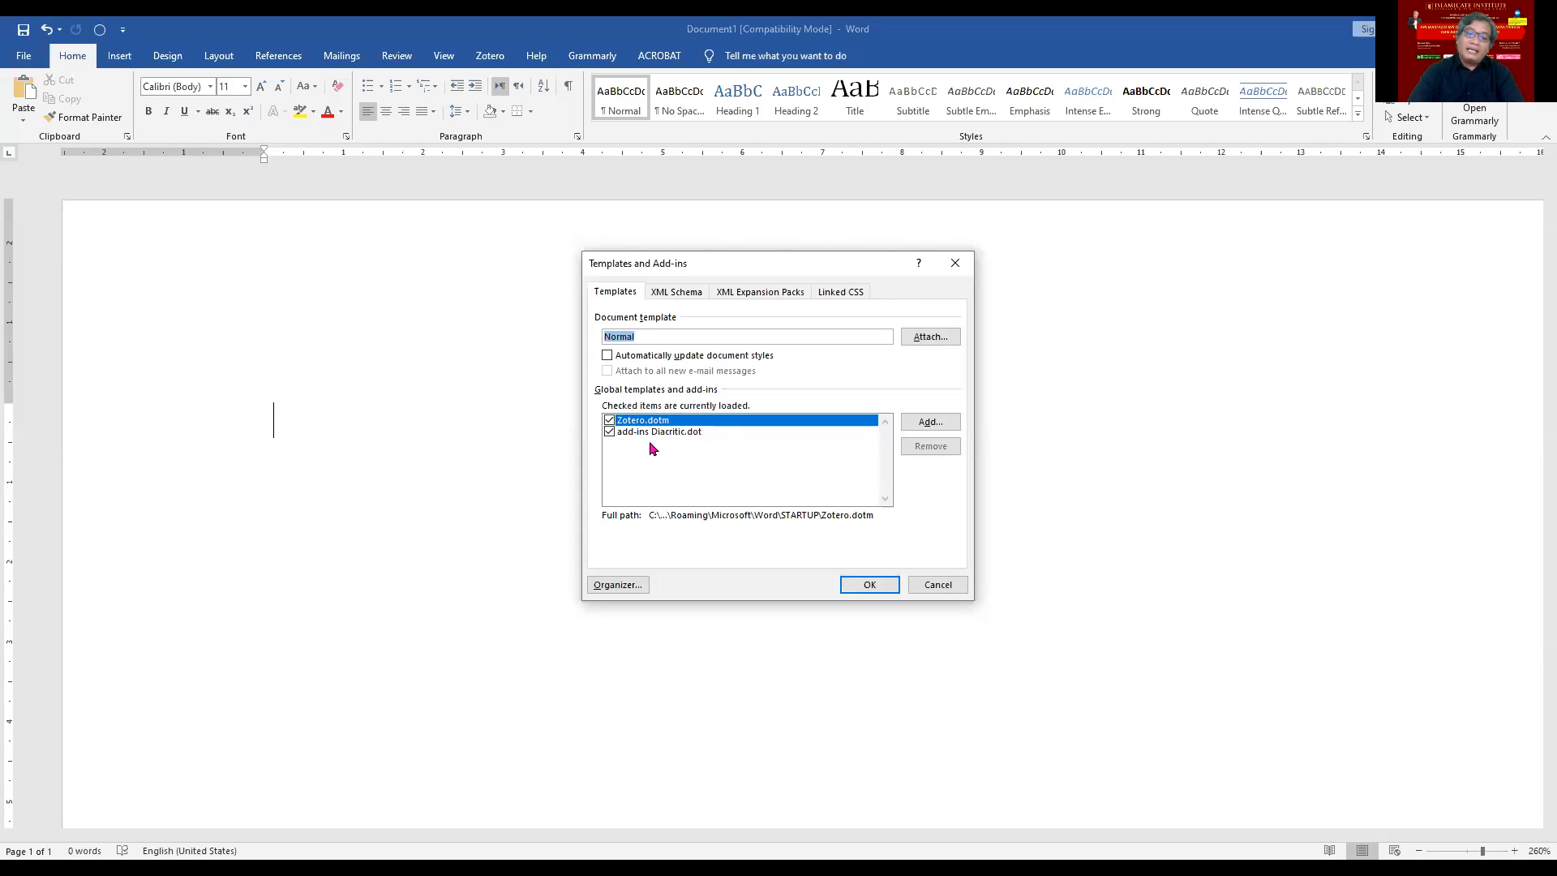
# Step: Browse the Documents folder for the add-ins Diacritic template, and leave the add-in settings without adding it
pyautogui.click(931, 428)
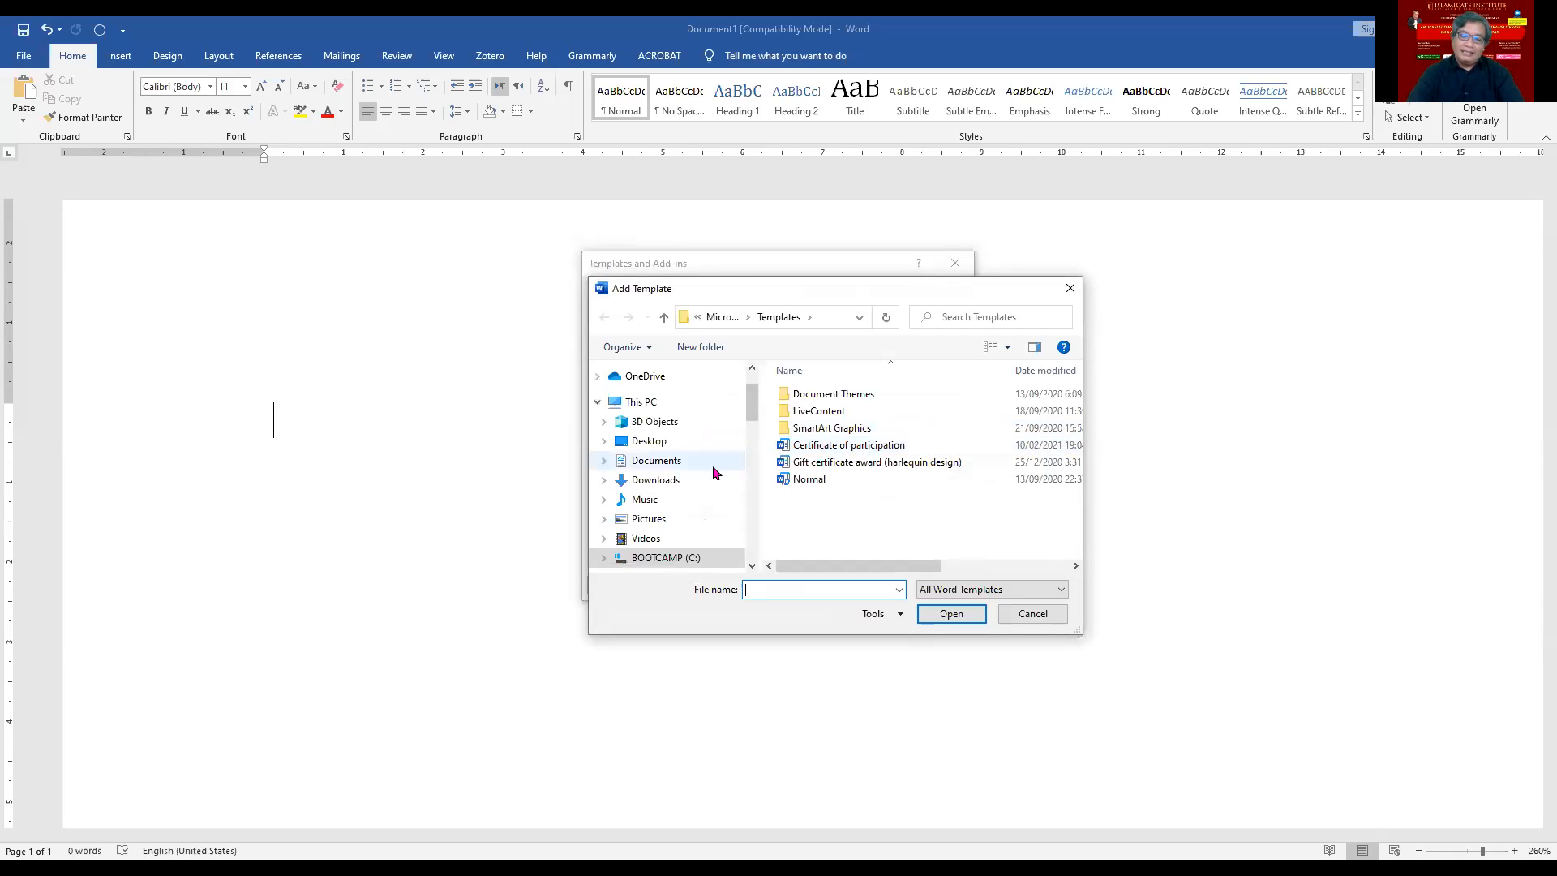
pyautogui.click(662, 462)
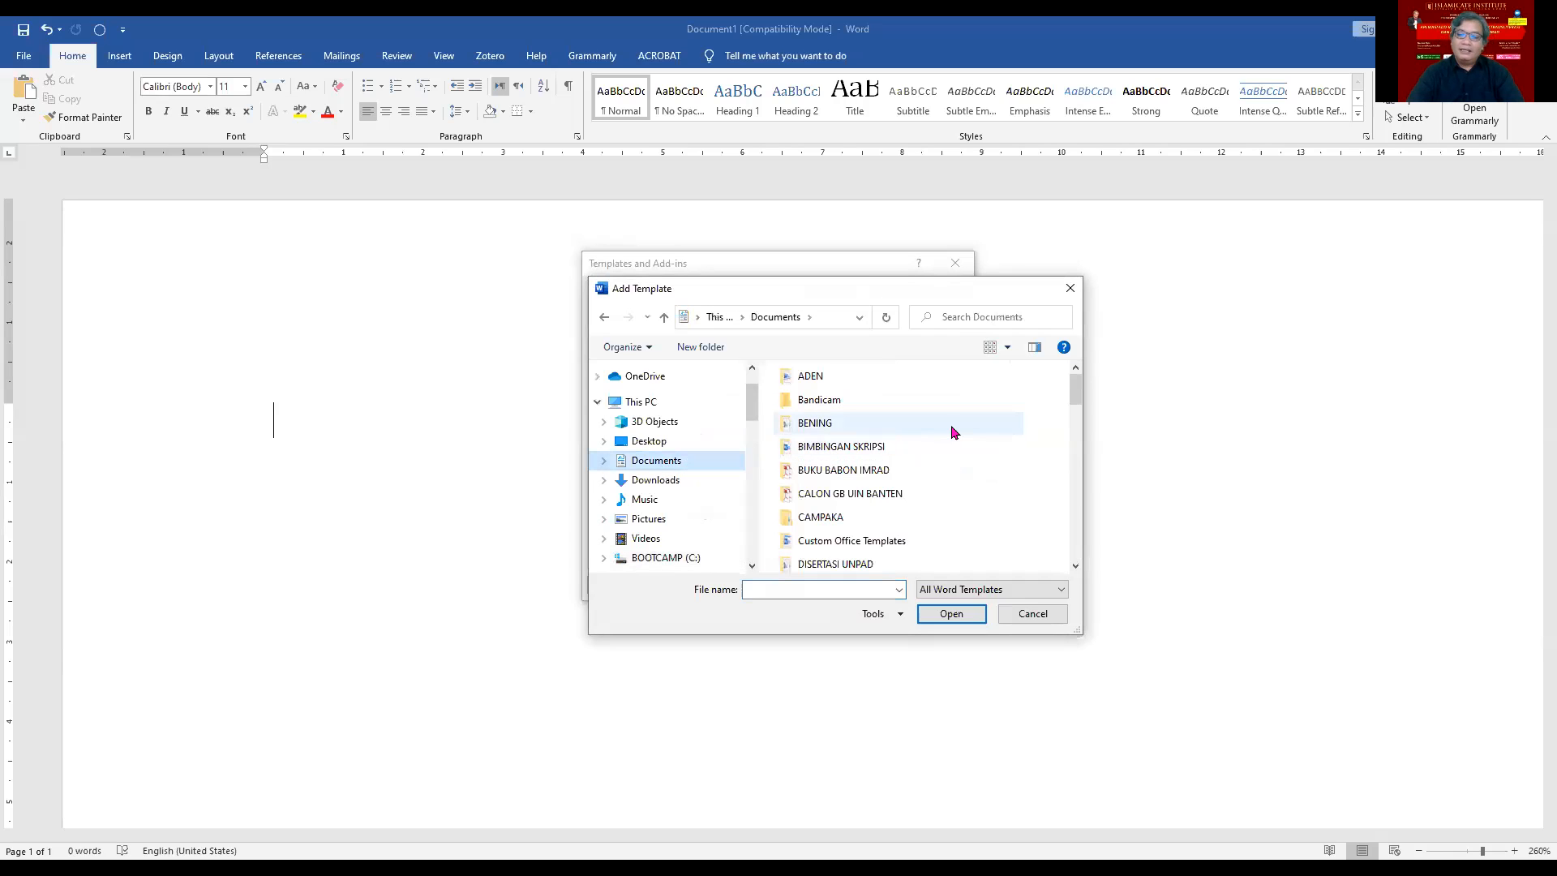
pyautogui.moveTo(1077, 387); pyautogui.dragTo(1068, 558)
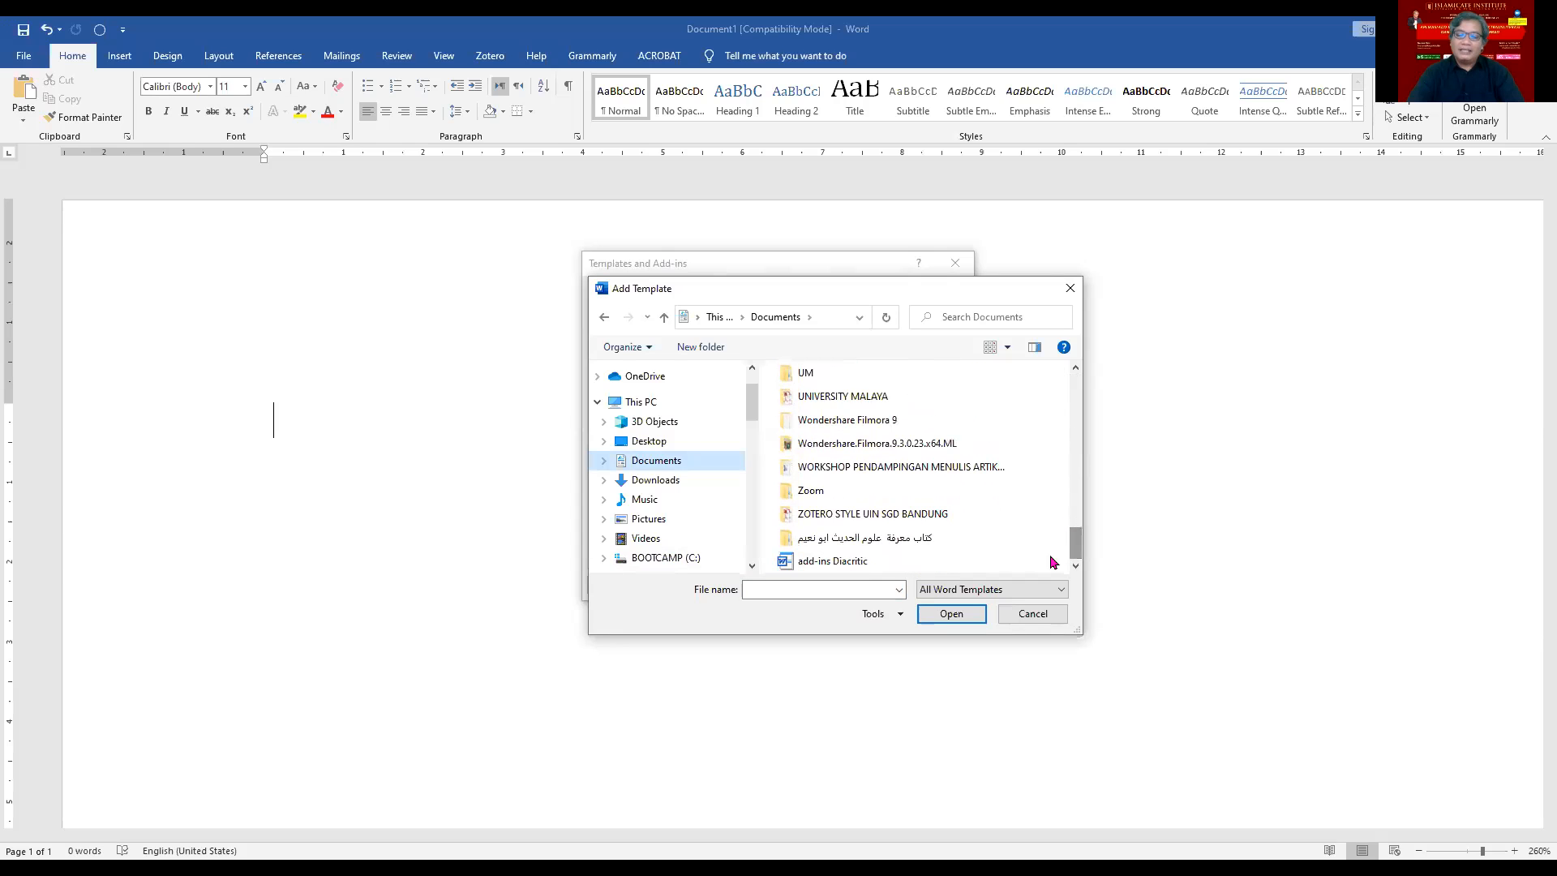
pyautogui.click(829, 567)
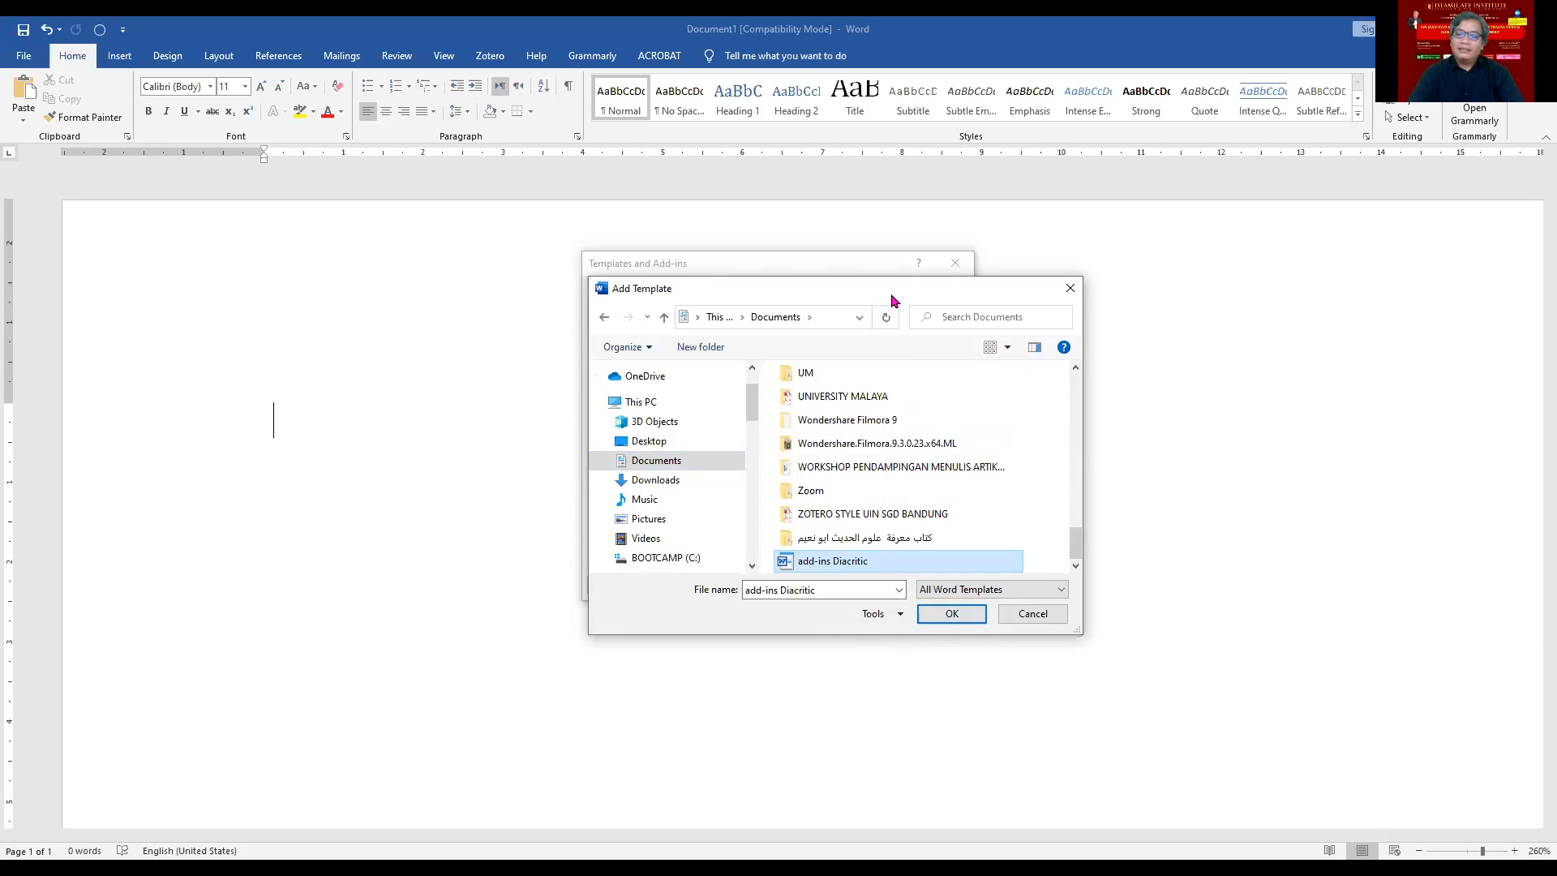
pyautogui.moveTo(895, 293); pyautogui.dragTo(1411, 450)
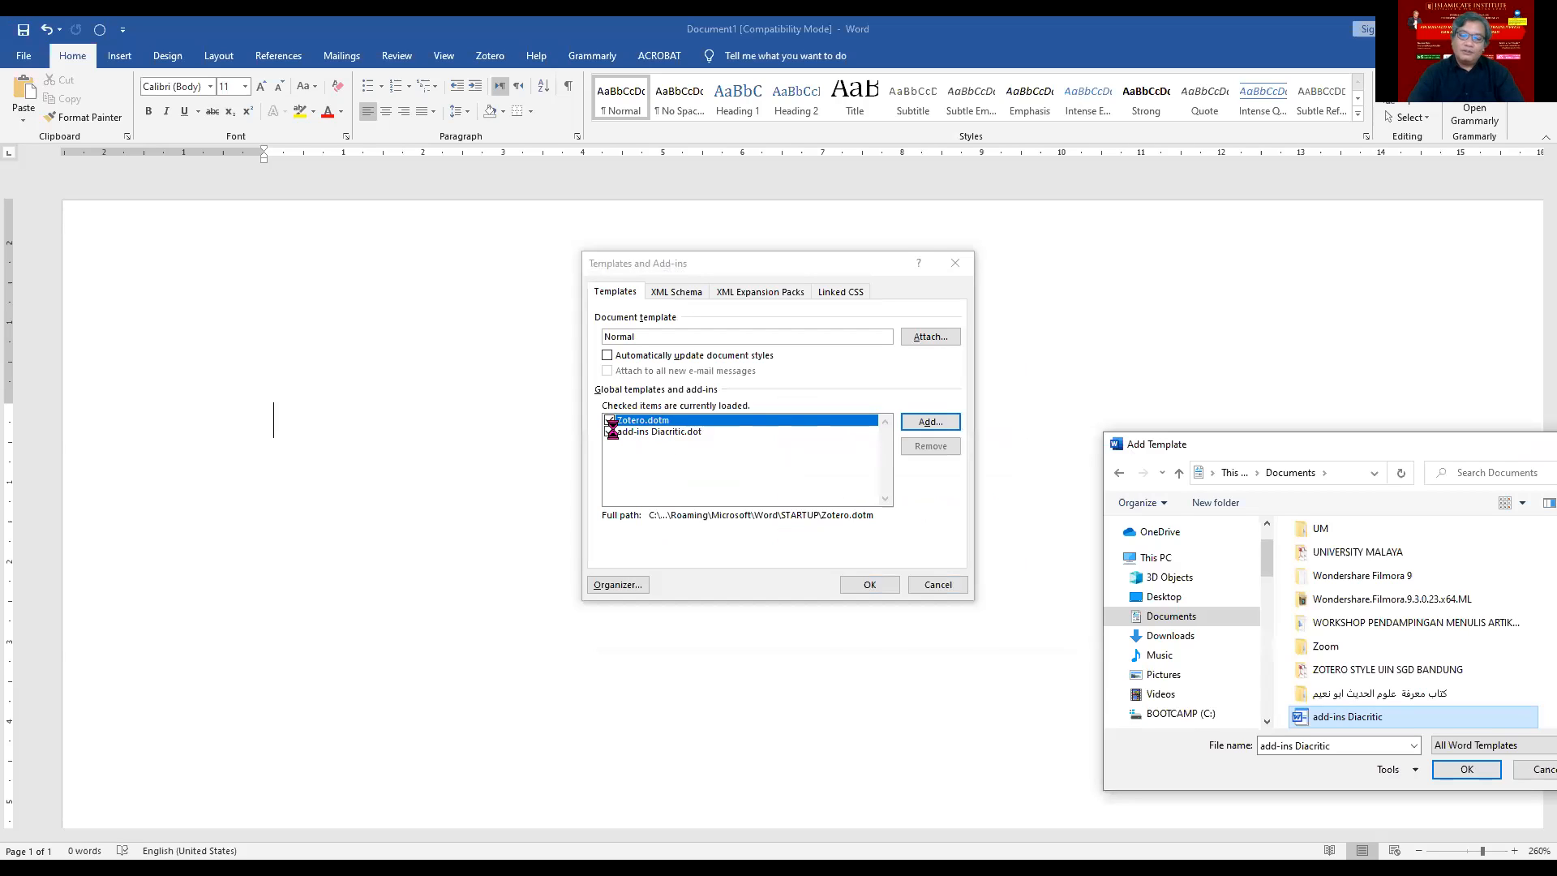
pyautogui.click(1535, 770)
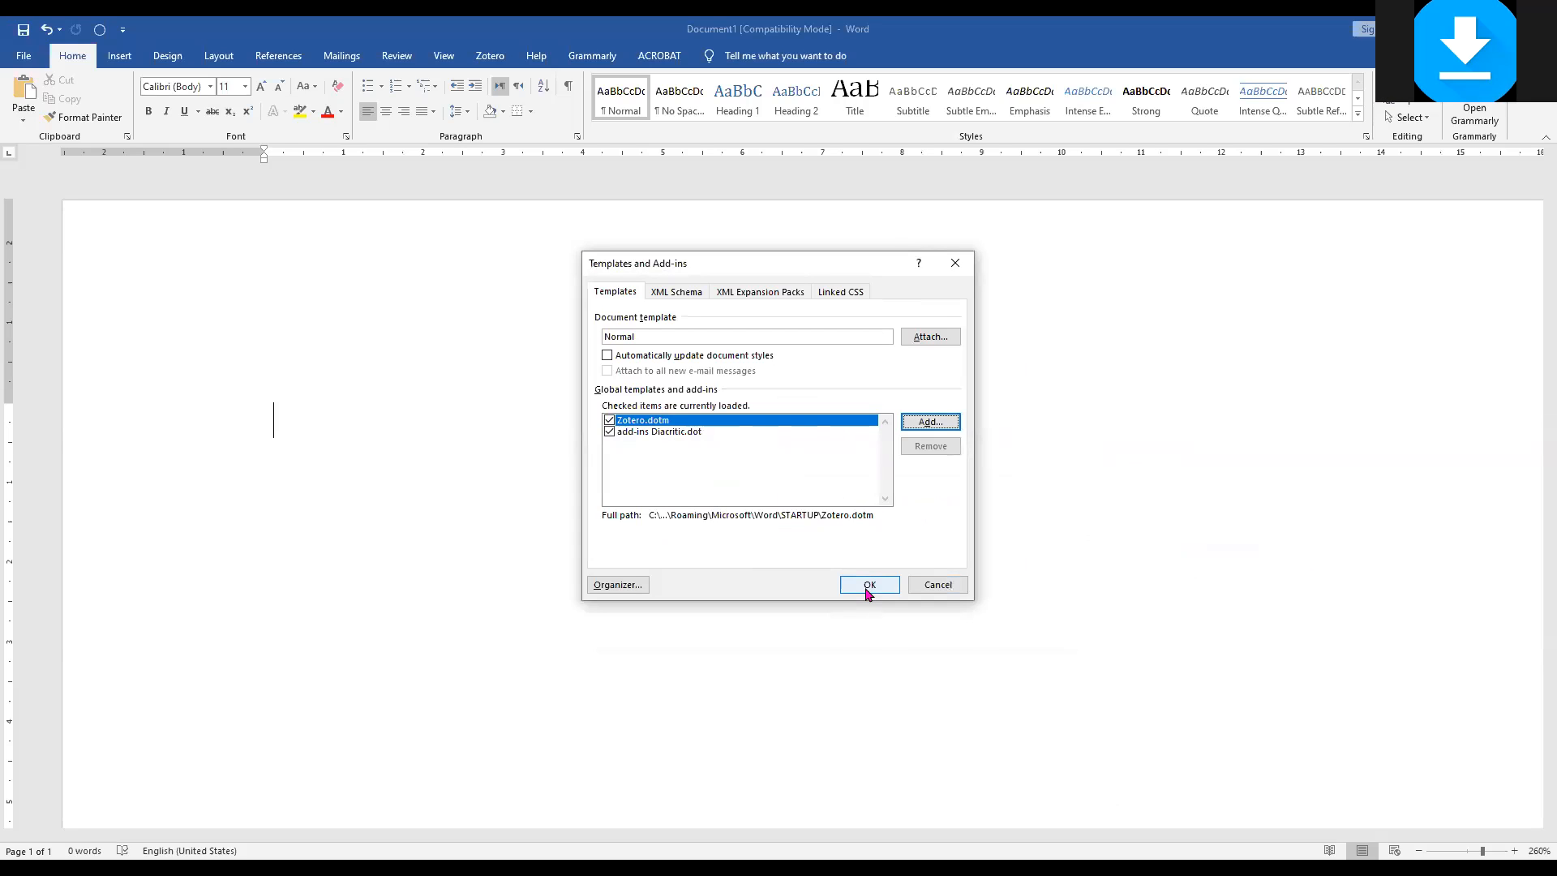
pyautogui.click(277, 417)
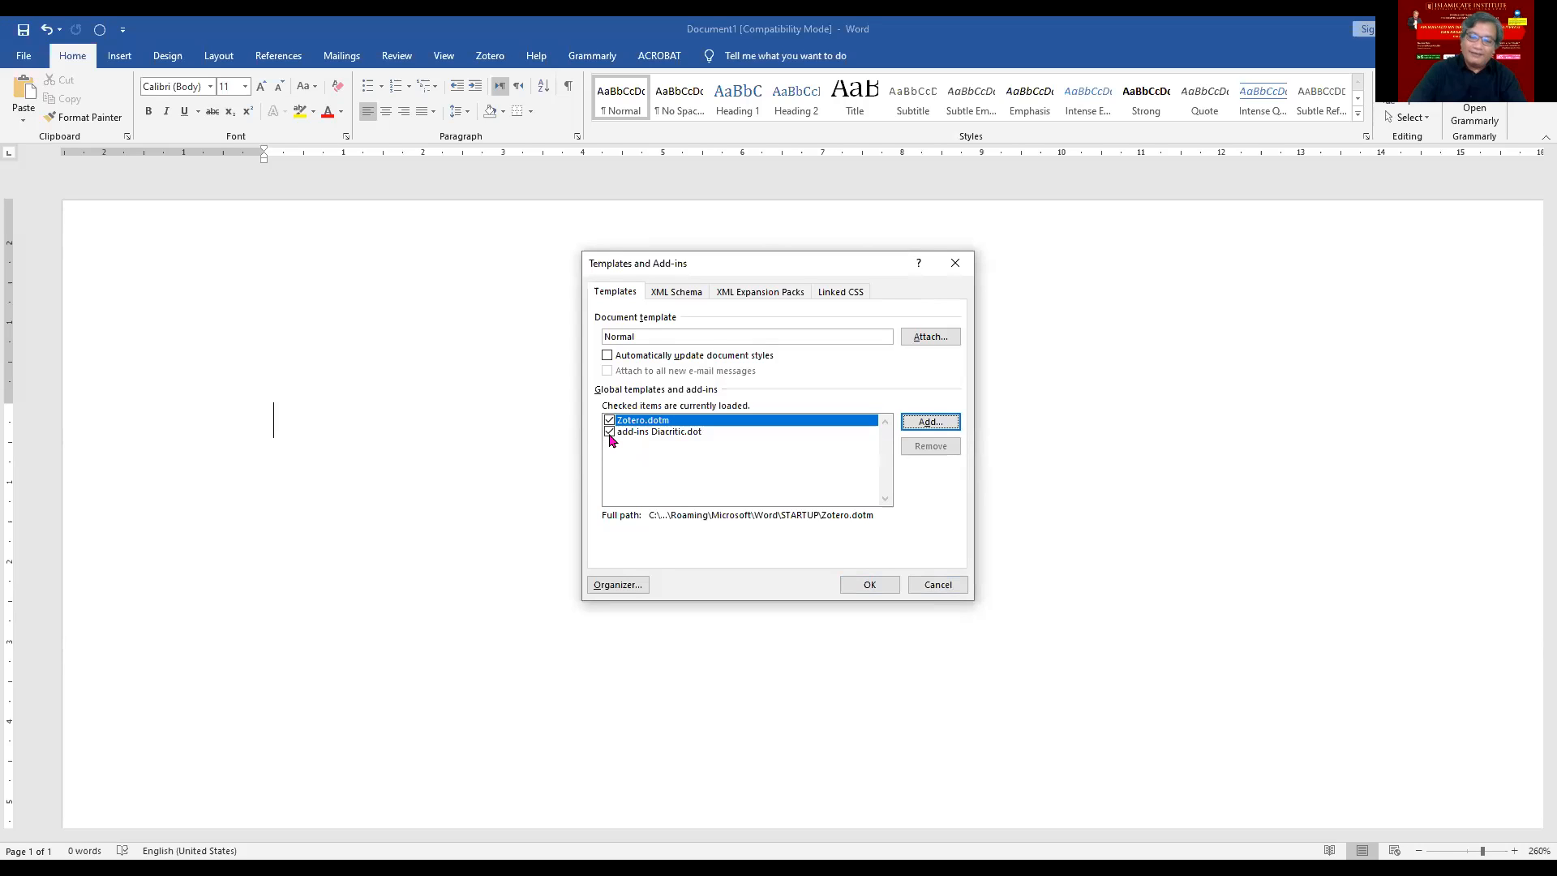
pyautogui.click(931, 586)
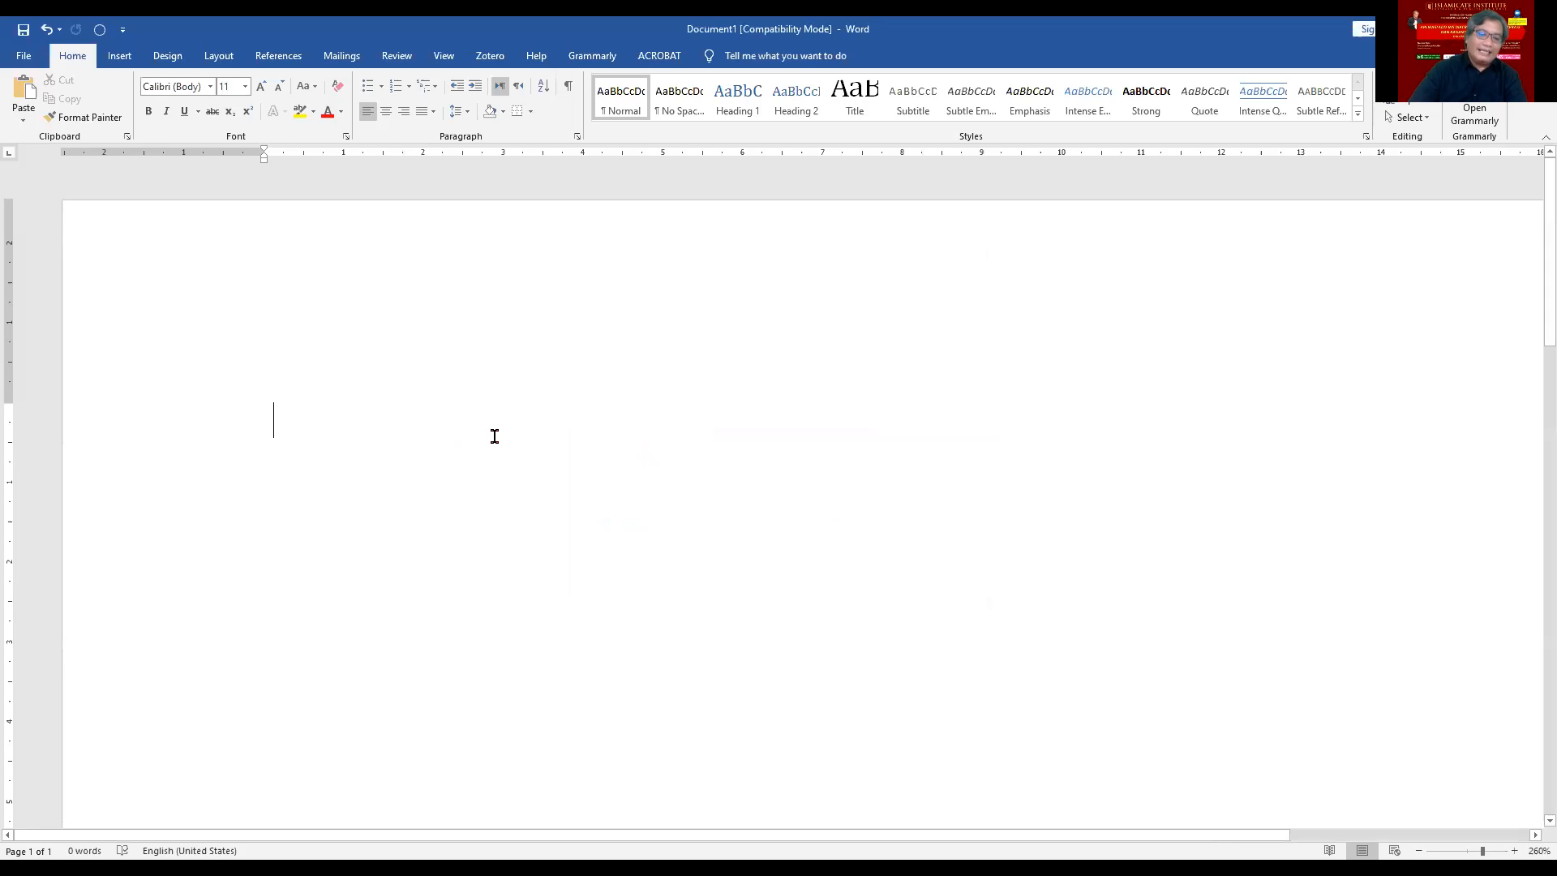
# Step: Write the transliteration "‘adq al-murābaḥah fī al-wakālah" on the first line of the empty document and begin a new line
pyautogui.write("'adq ")
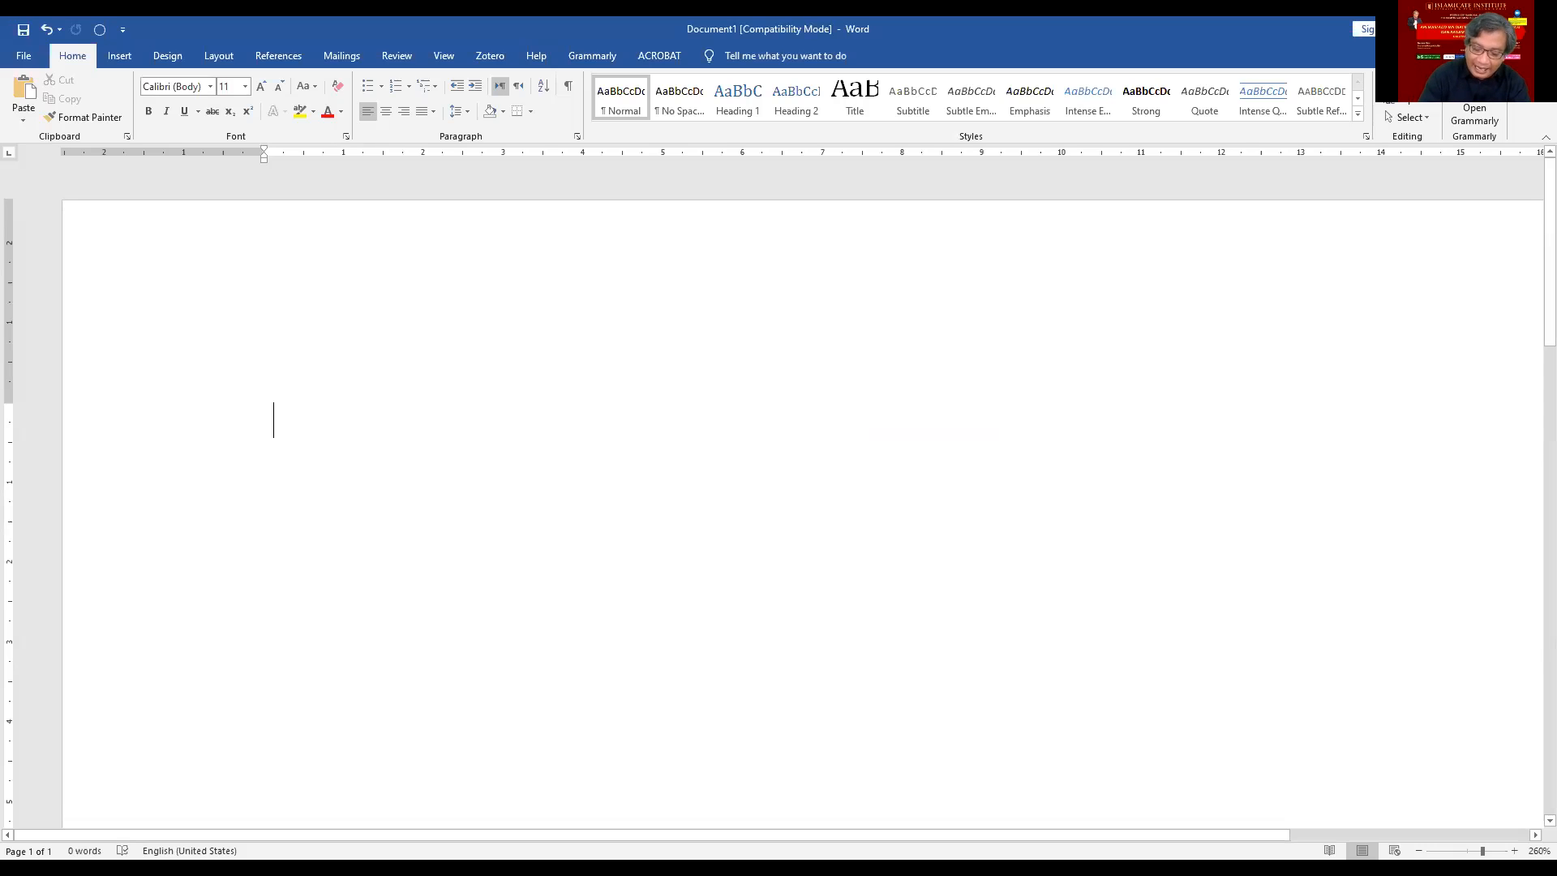
pyautogui.write('al-')
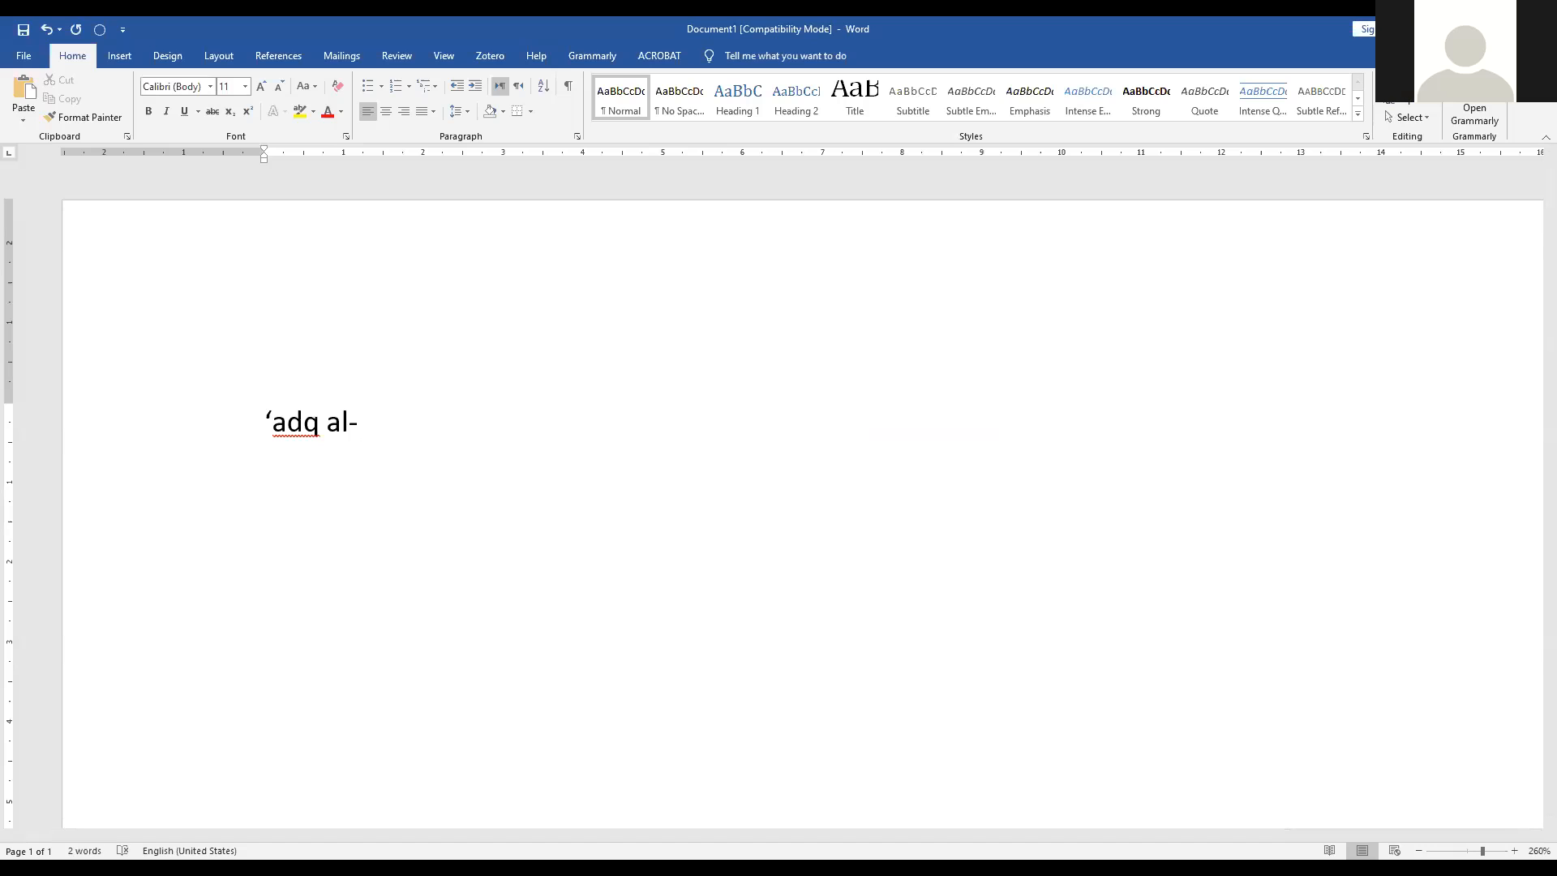
pyautogui.write('mu')
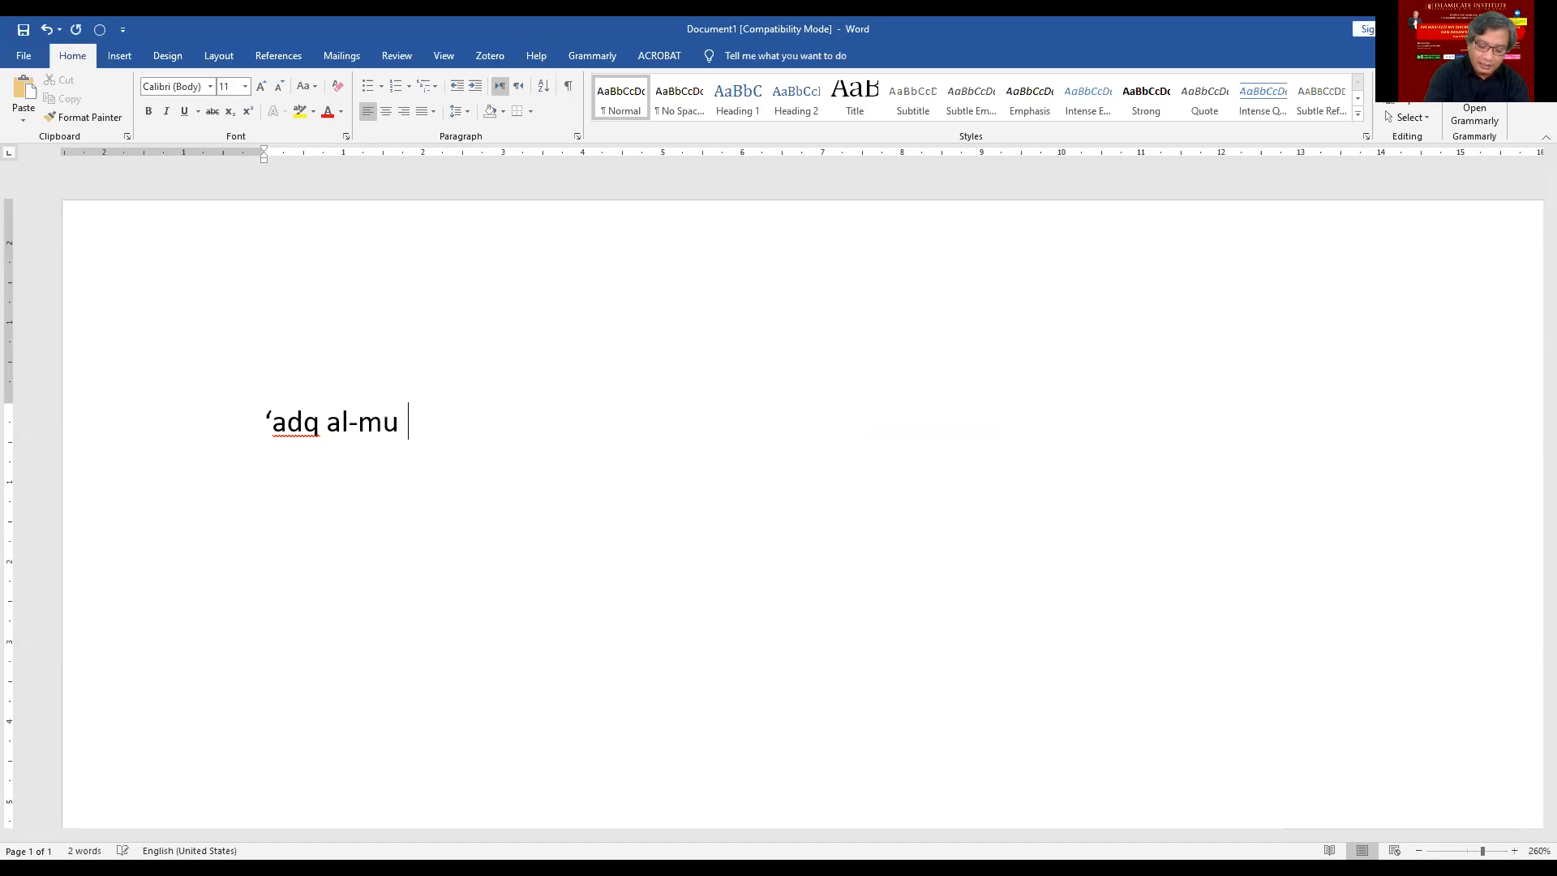
pyautogui.write('rābaḥa')
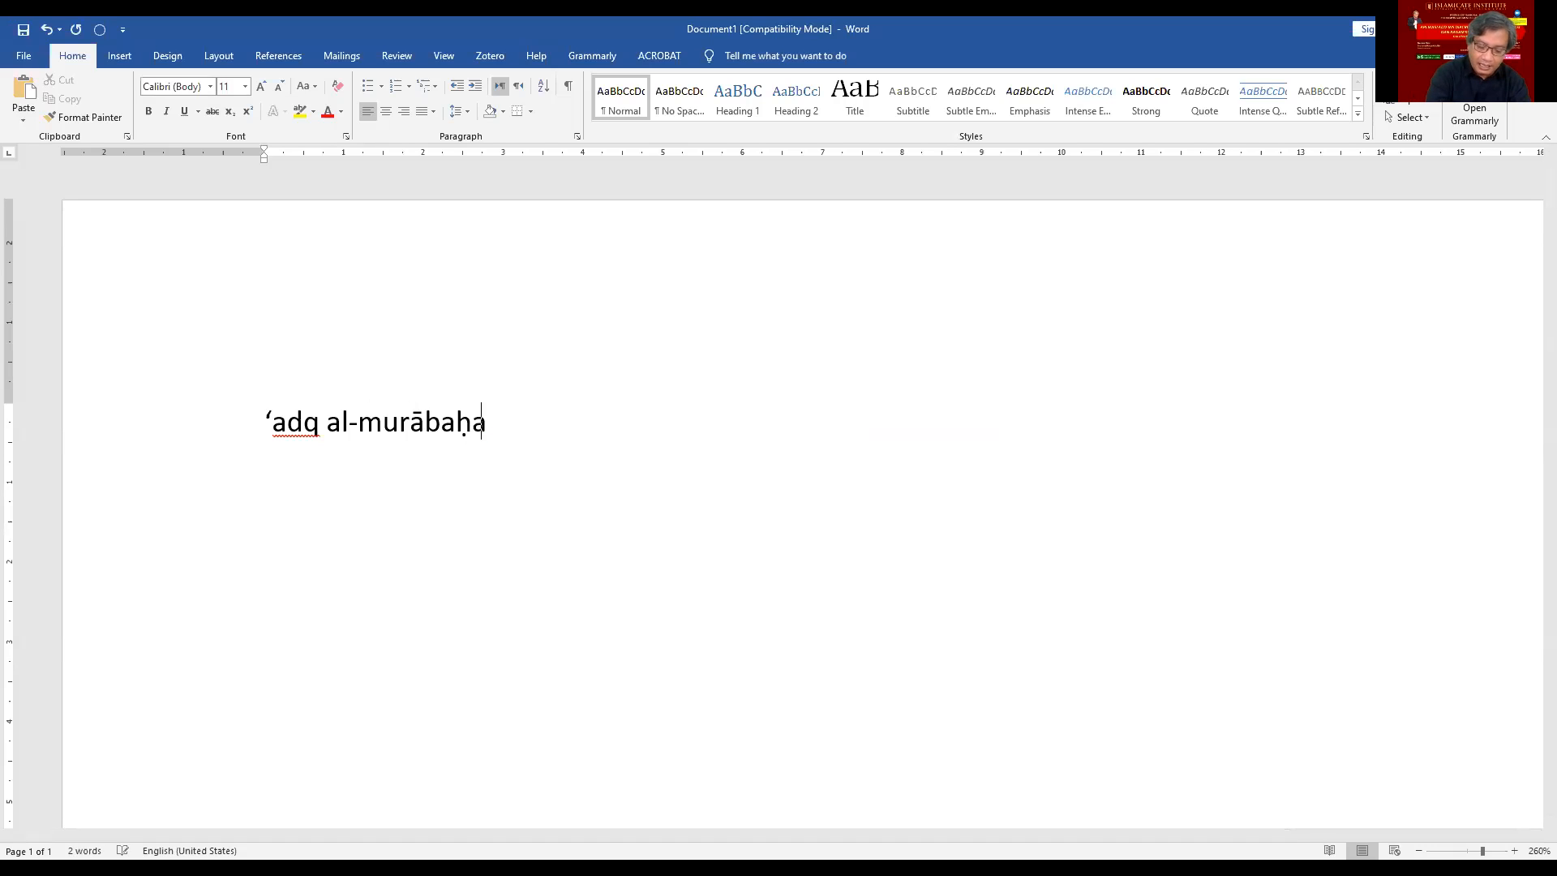
pyautogui.write('h f')
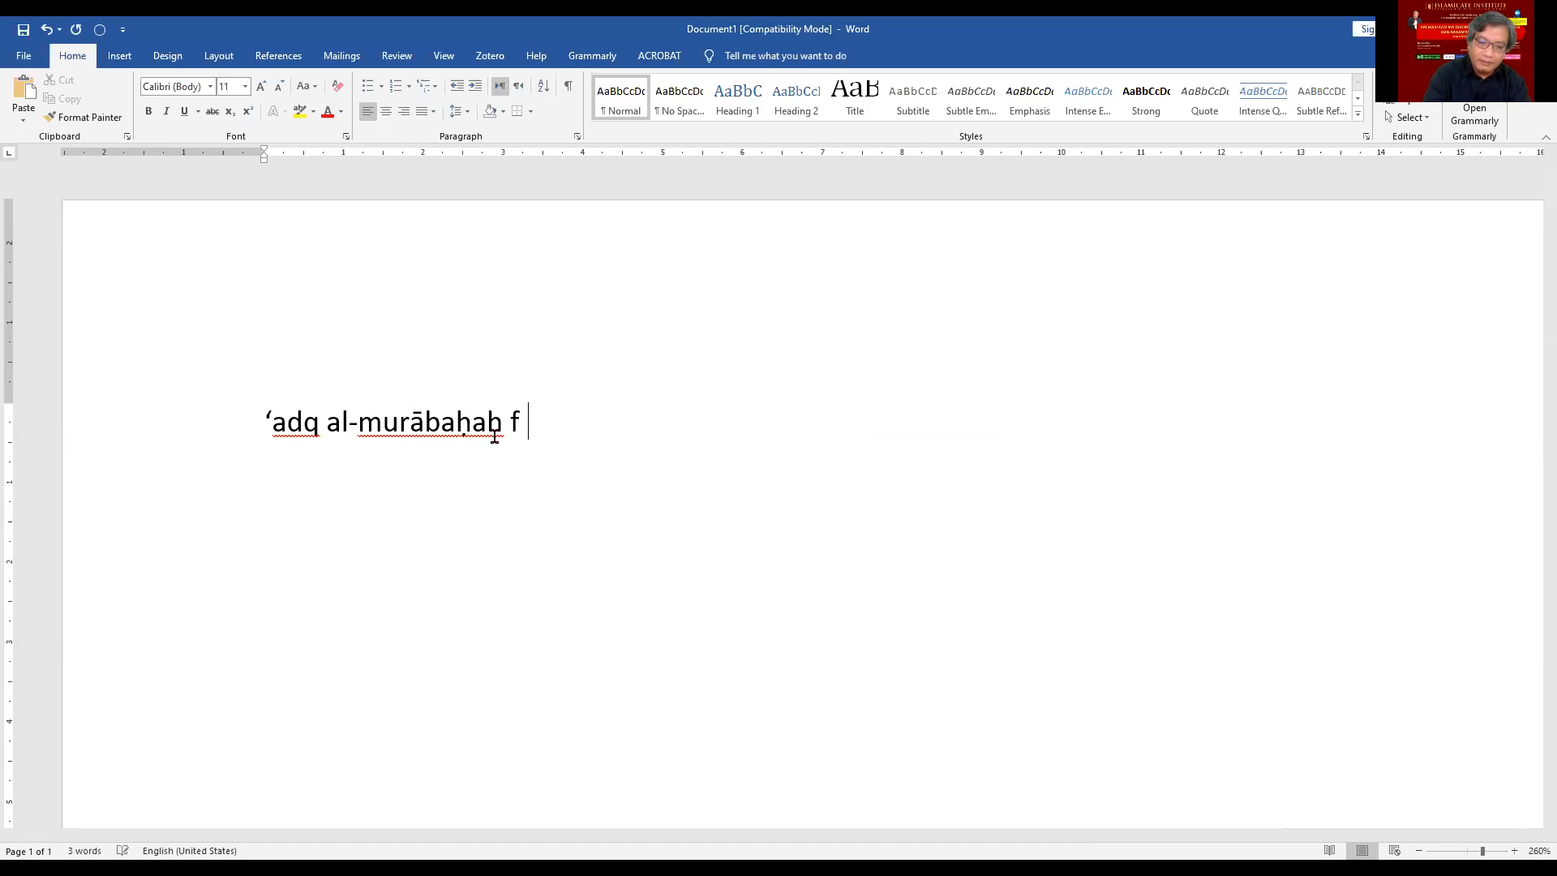
pyautogui.write('ī al-')
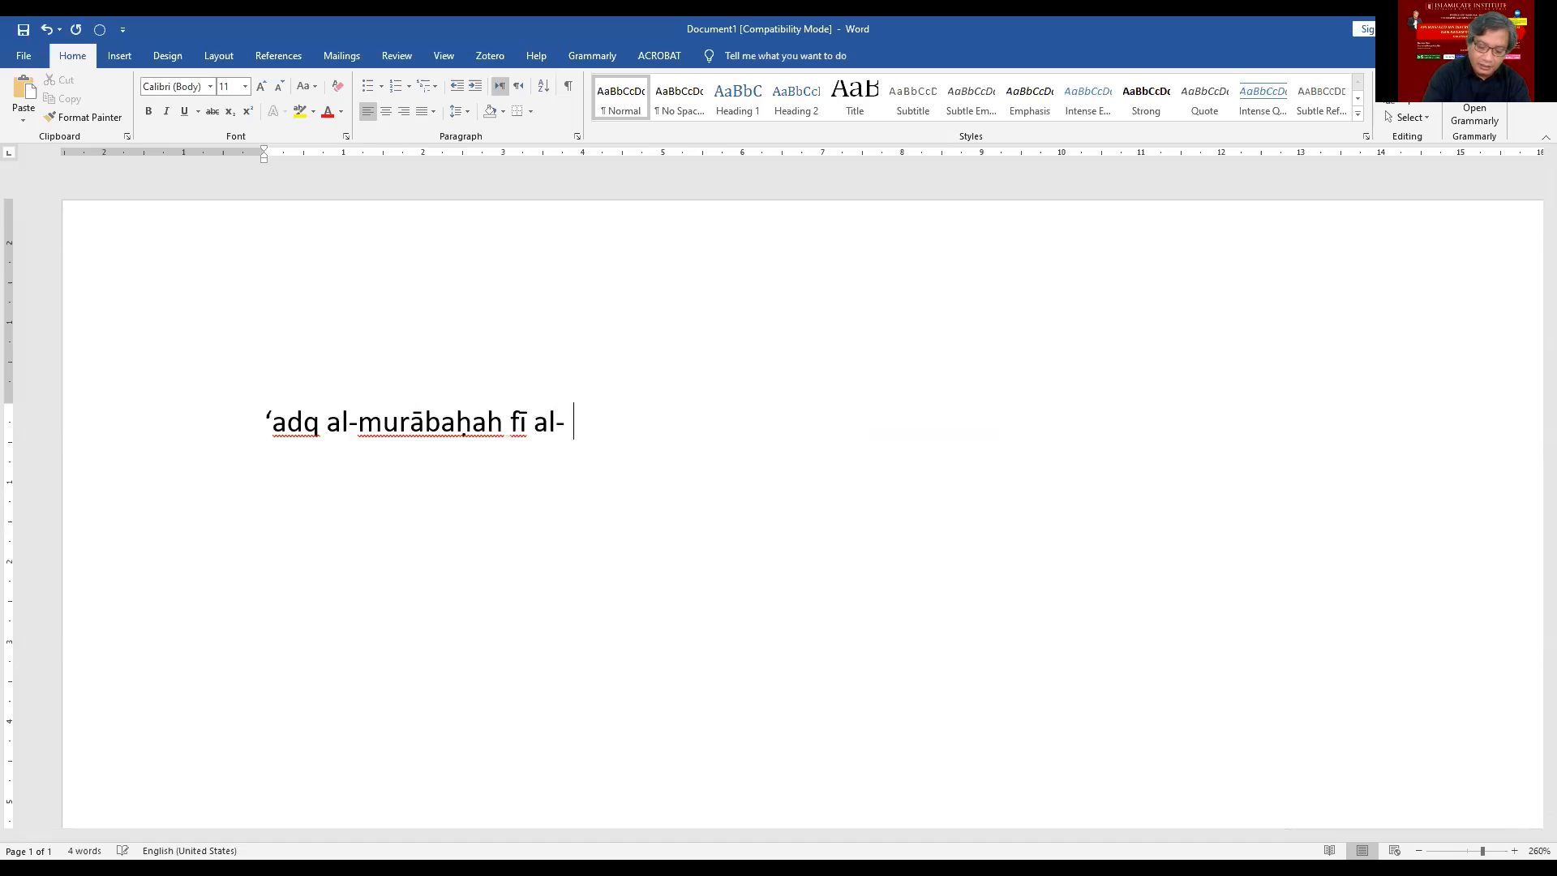
pyautogui.write('waka')
pyautogui.press('BackSpace')
pyautogui.write('ālah')
pyautogui.press('Return')
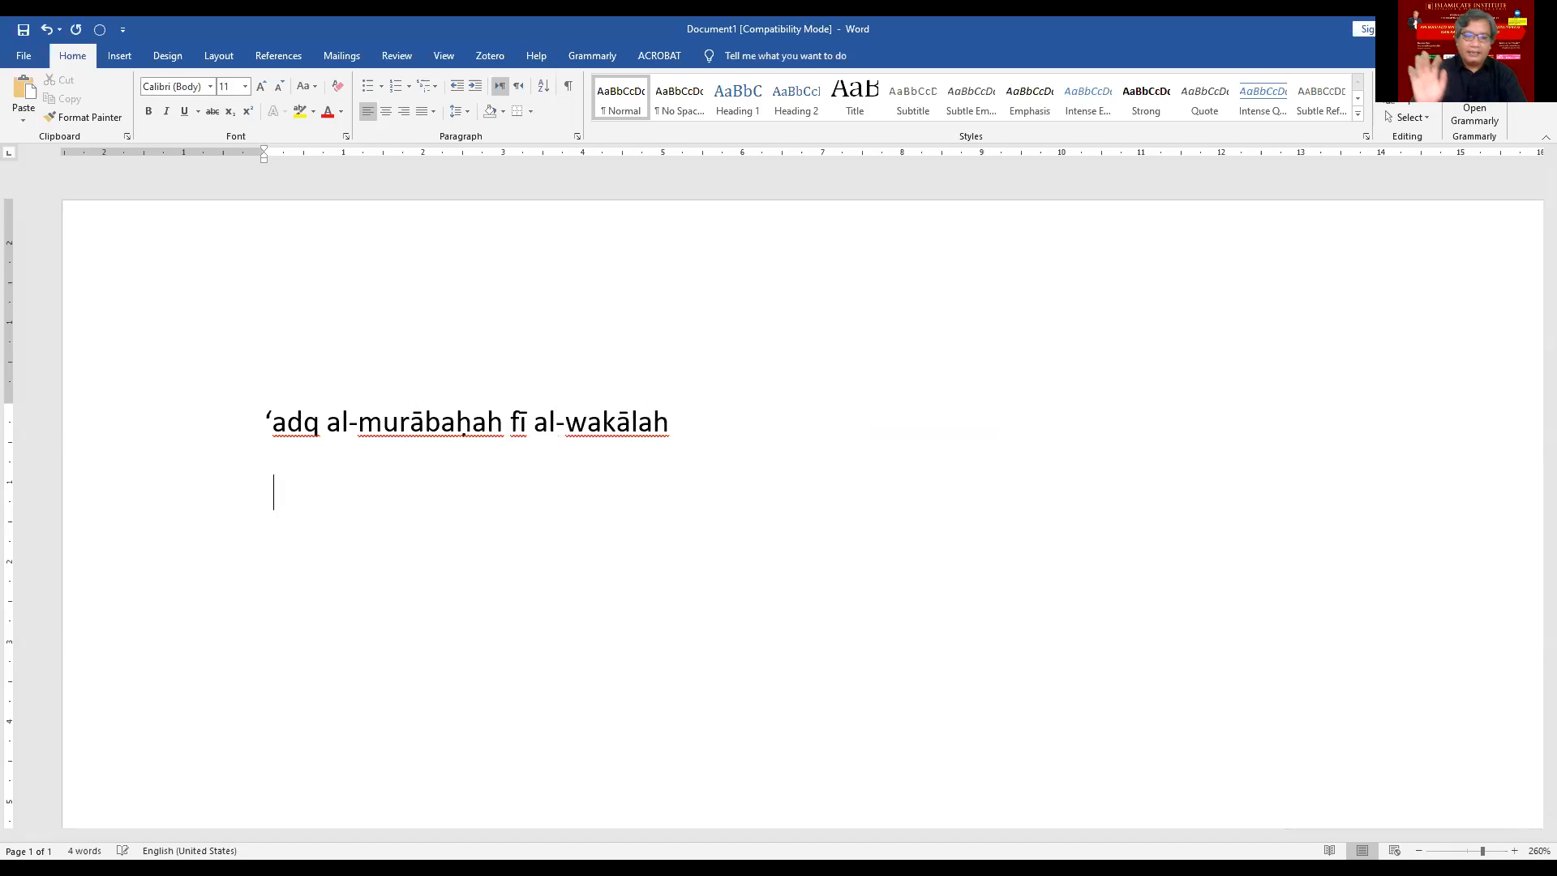
# Step: Write "‘aqd al-murābaḥah" with its diacritics on the line below "‘adq al-murābaḥah fī al-wakālah"
pyautogui.write('‘')
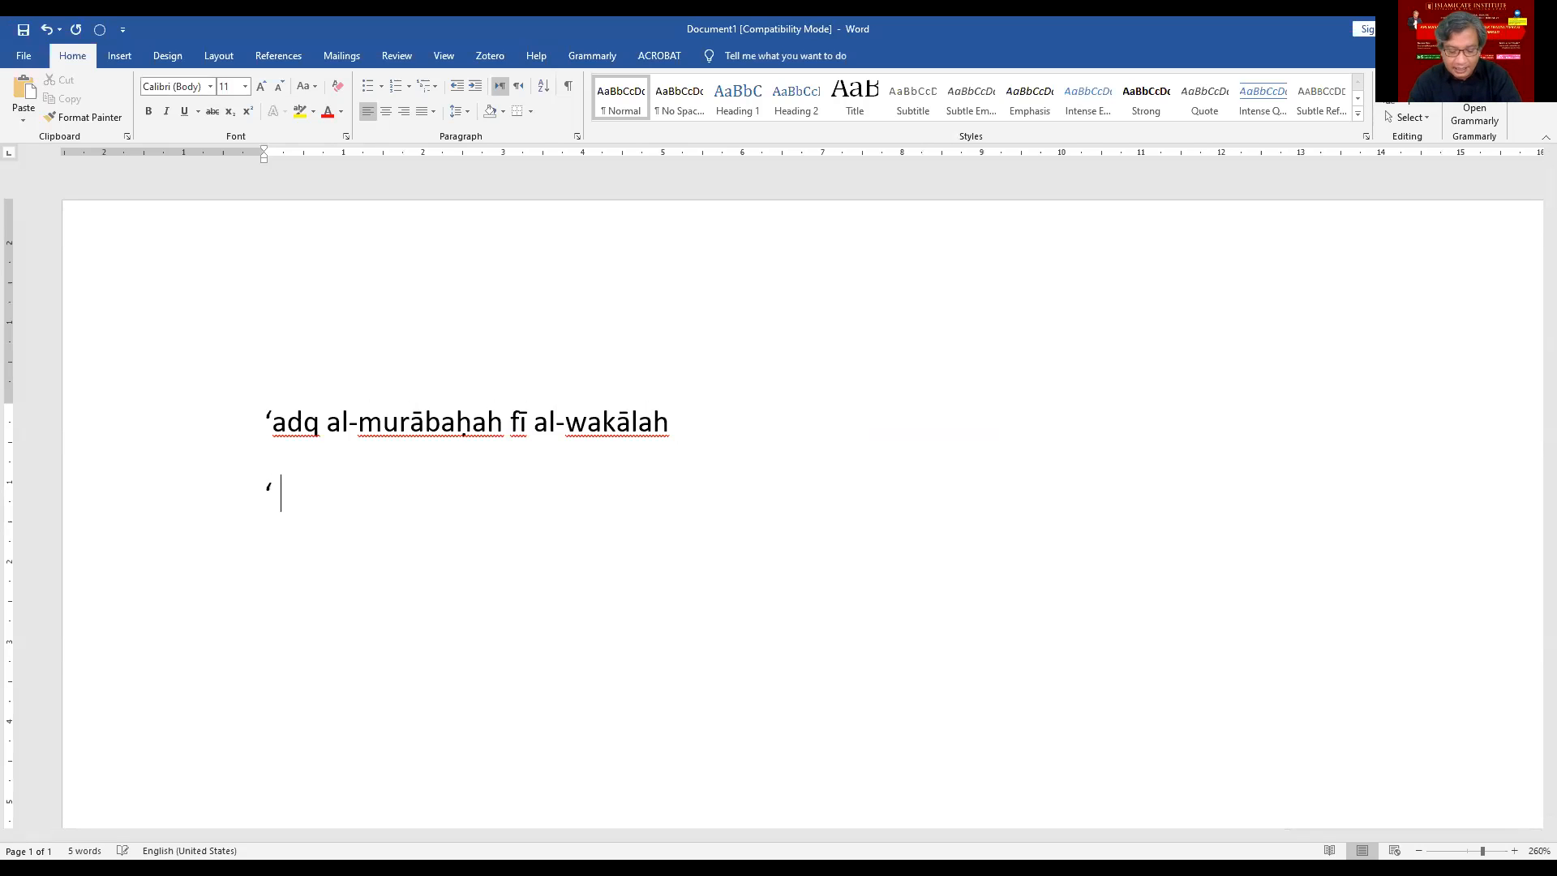
pyautogui.write('aqd ')
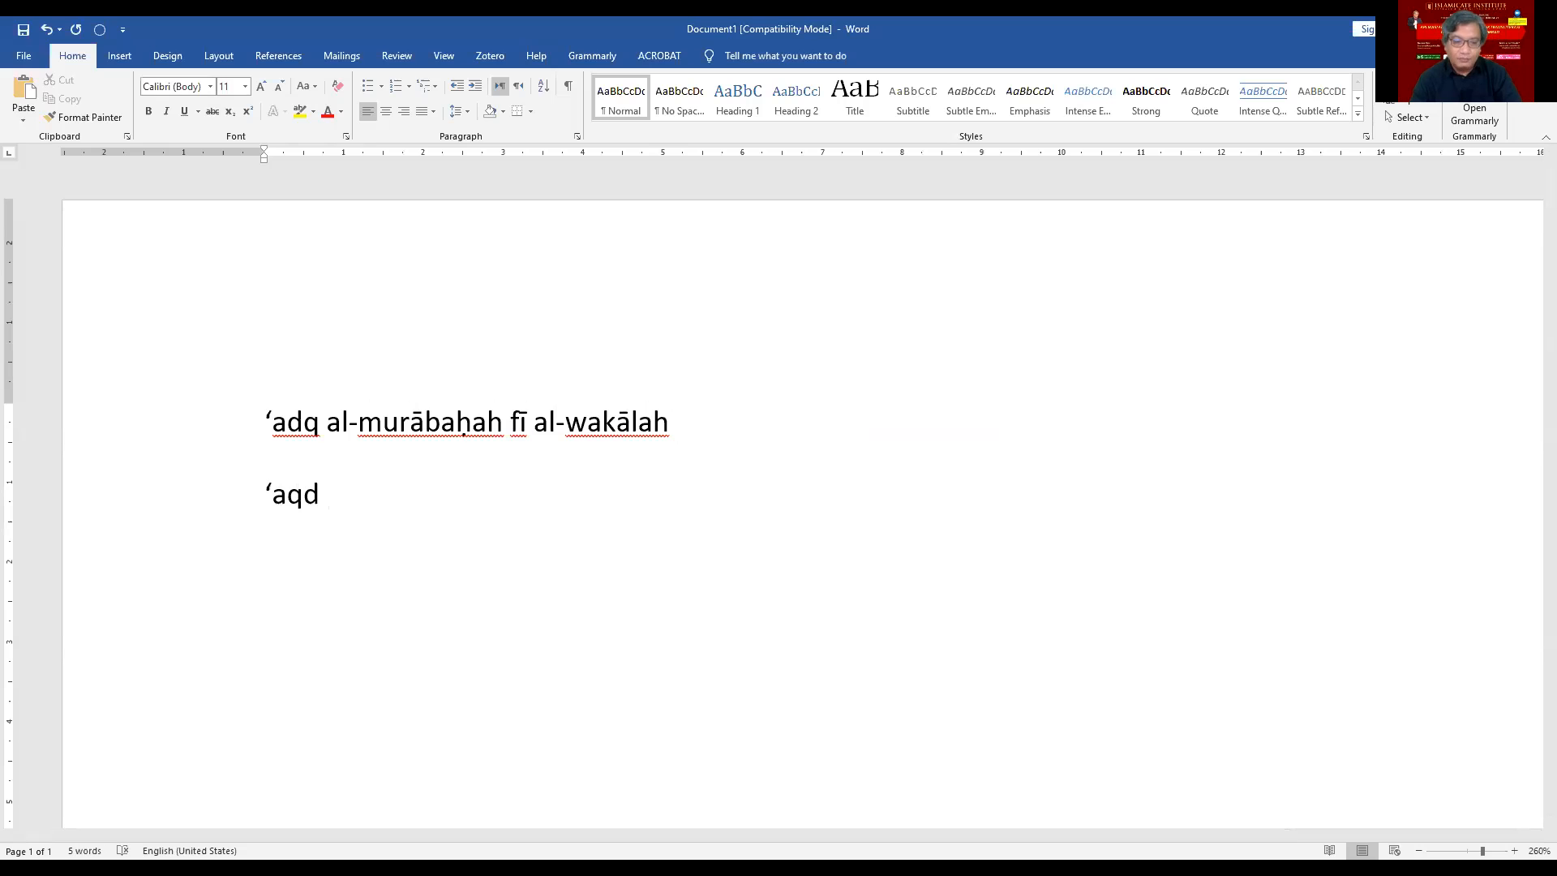
pyautogui.write('al- ')
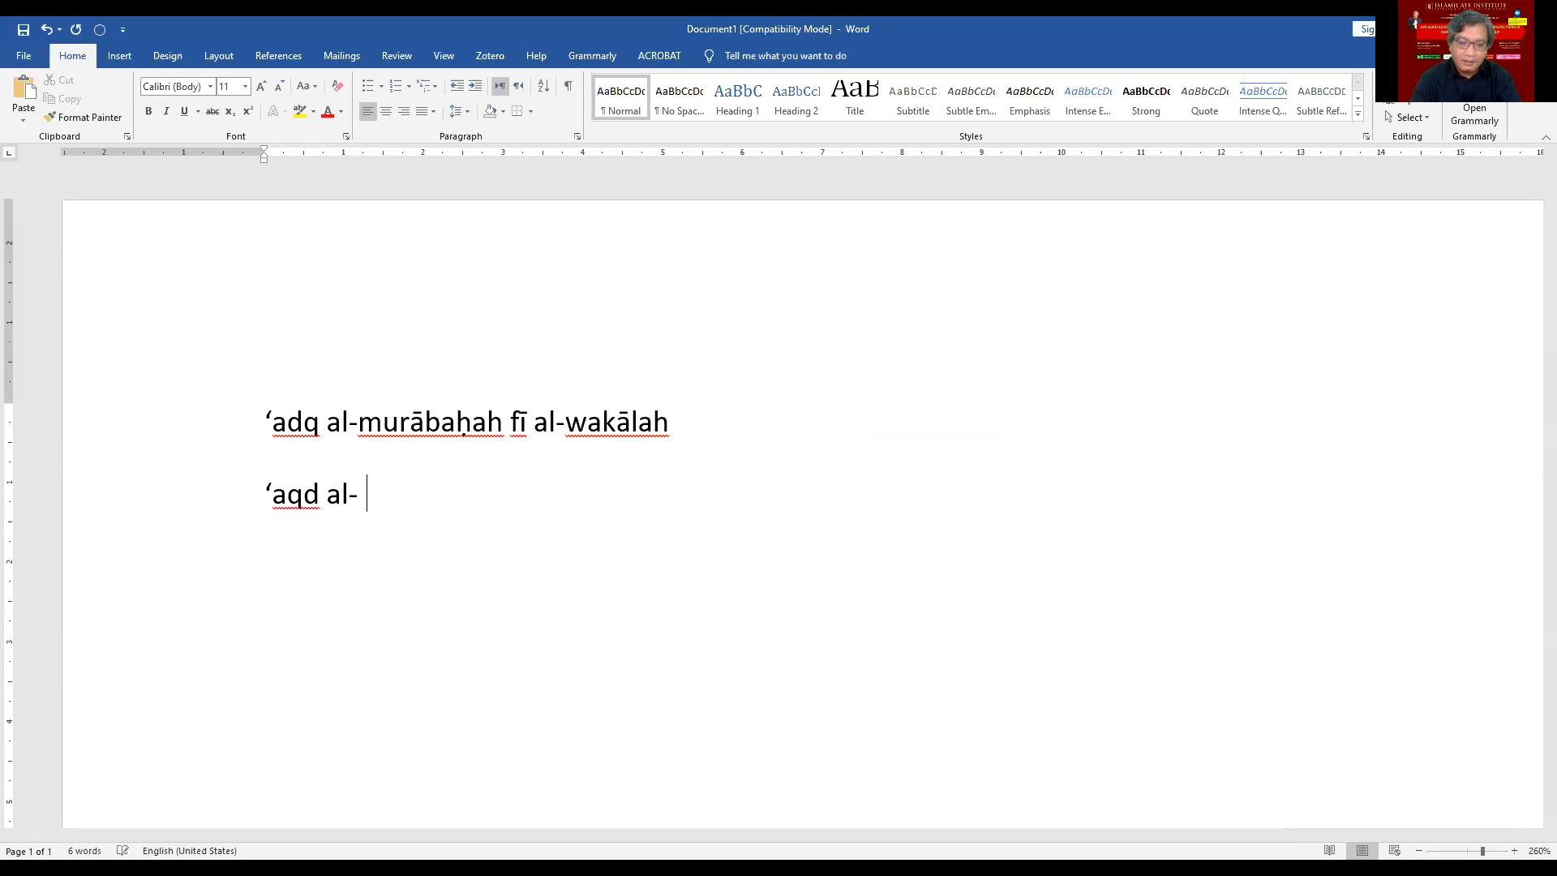
pyautogui.write('mur')
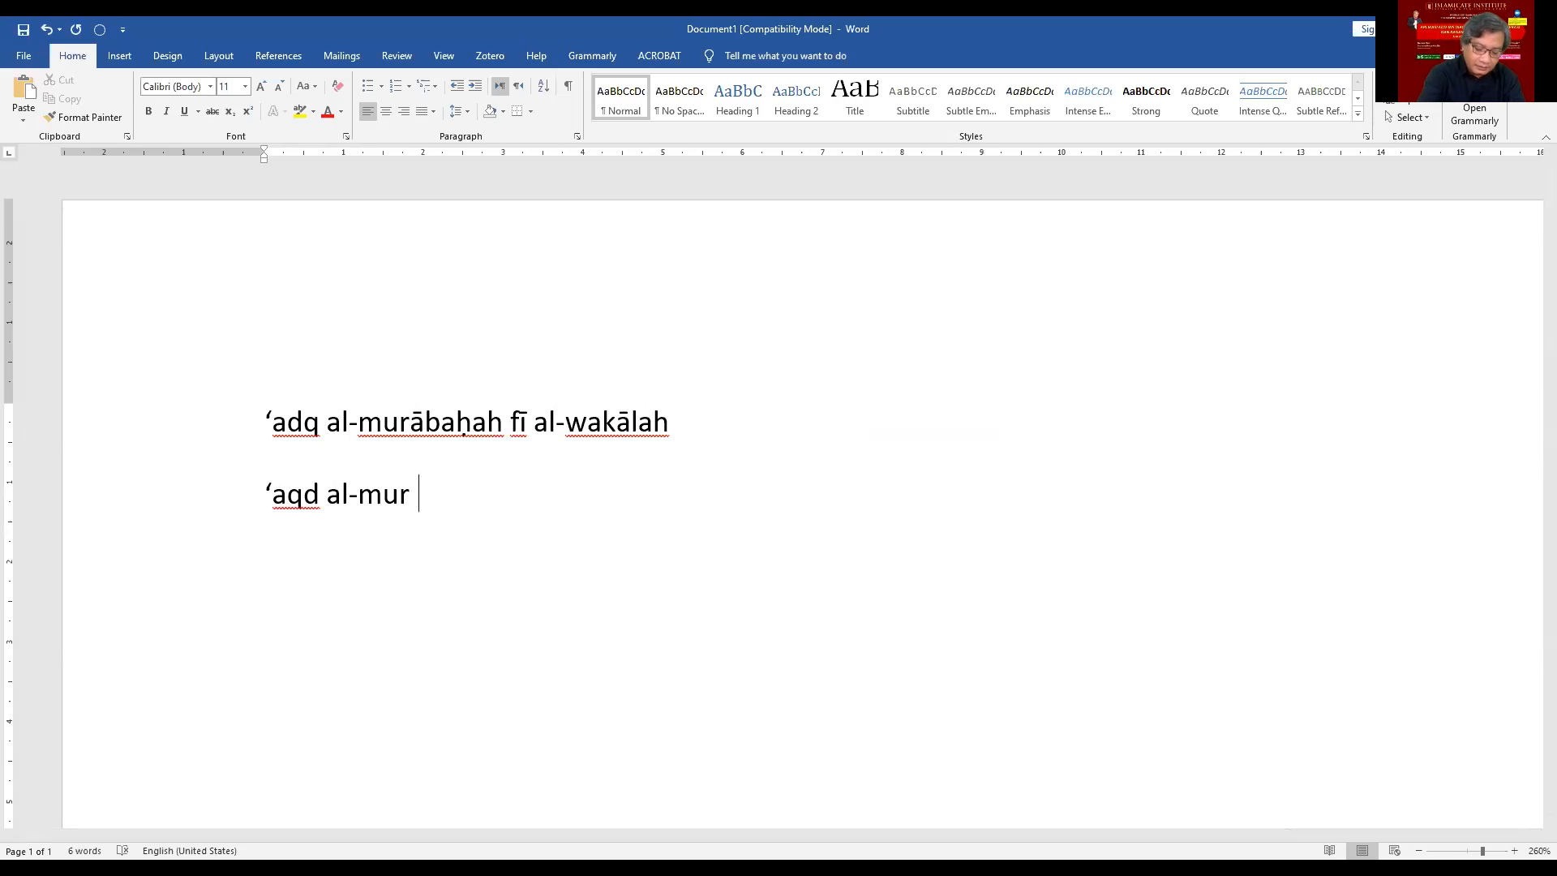
pyautogui.write('ā')
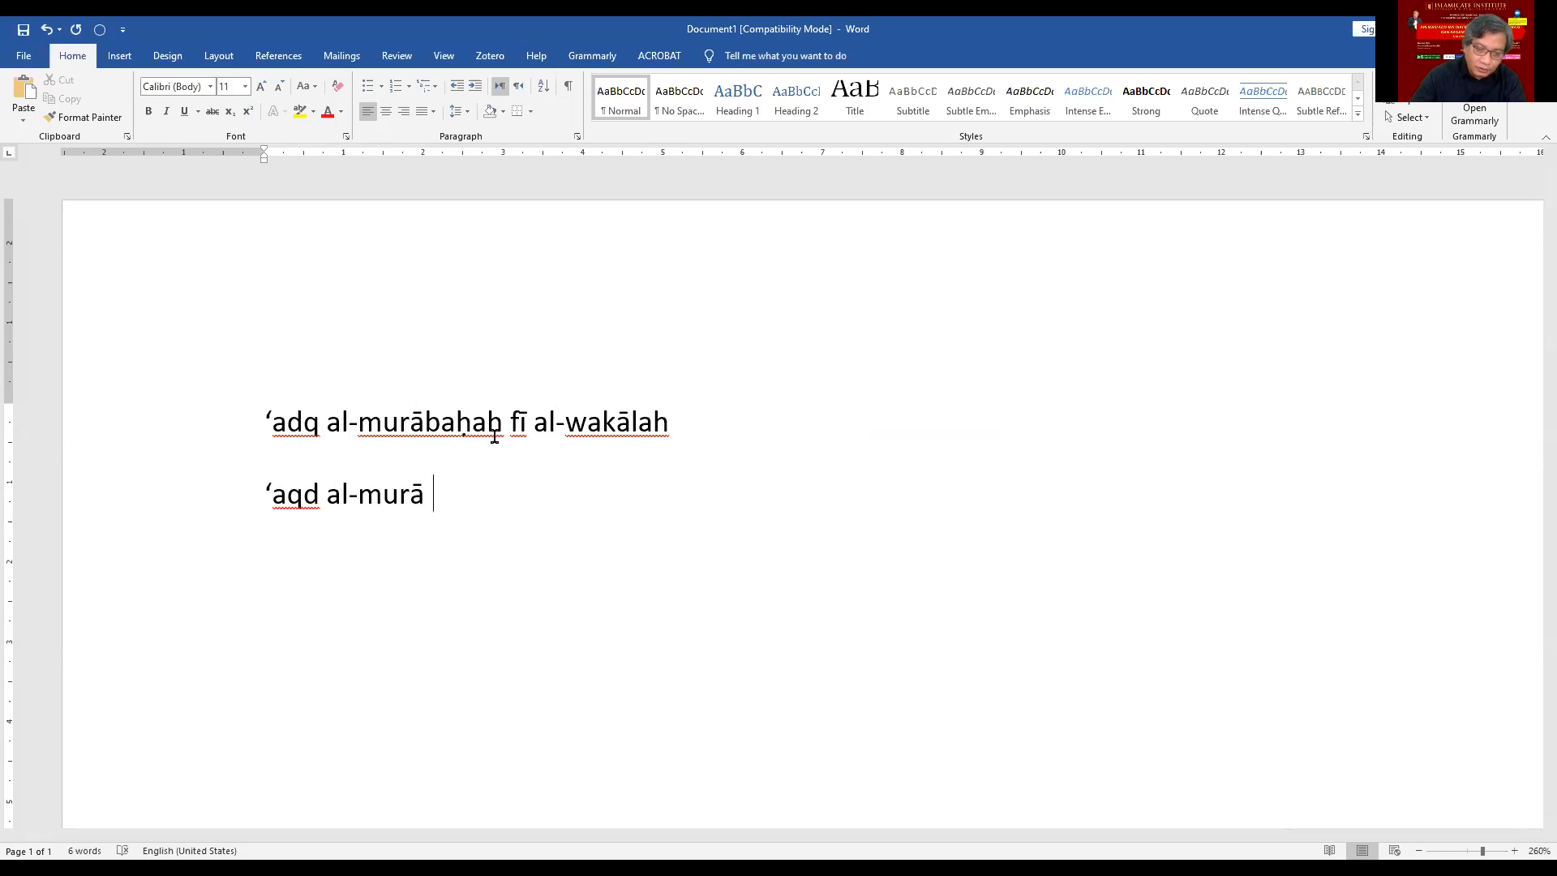
pyautogui.press('BackSpace')
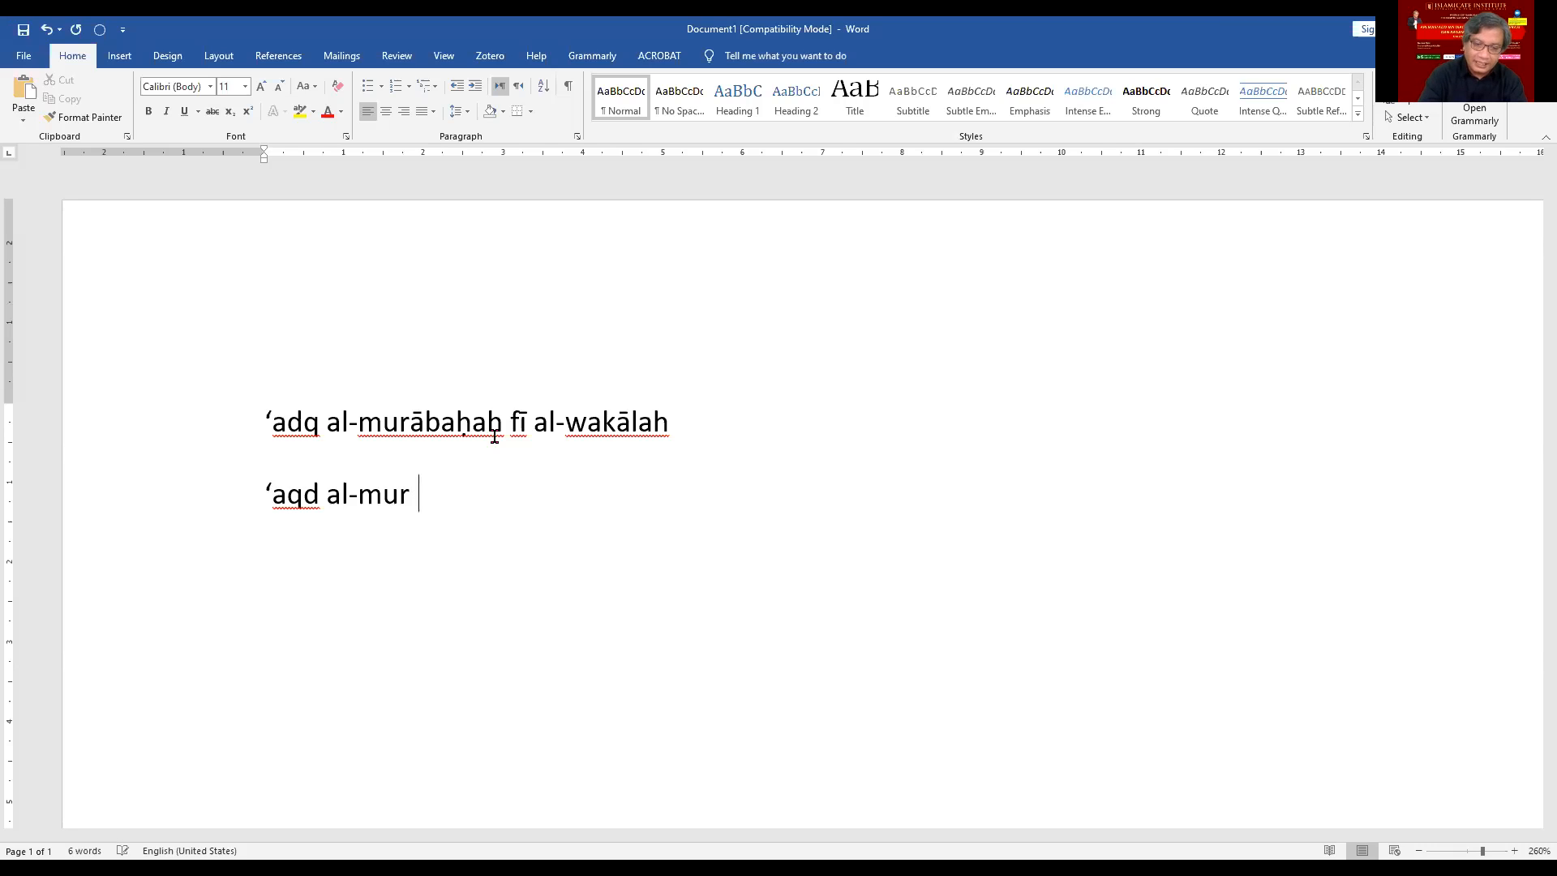
pyautogui.write('ā')
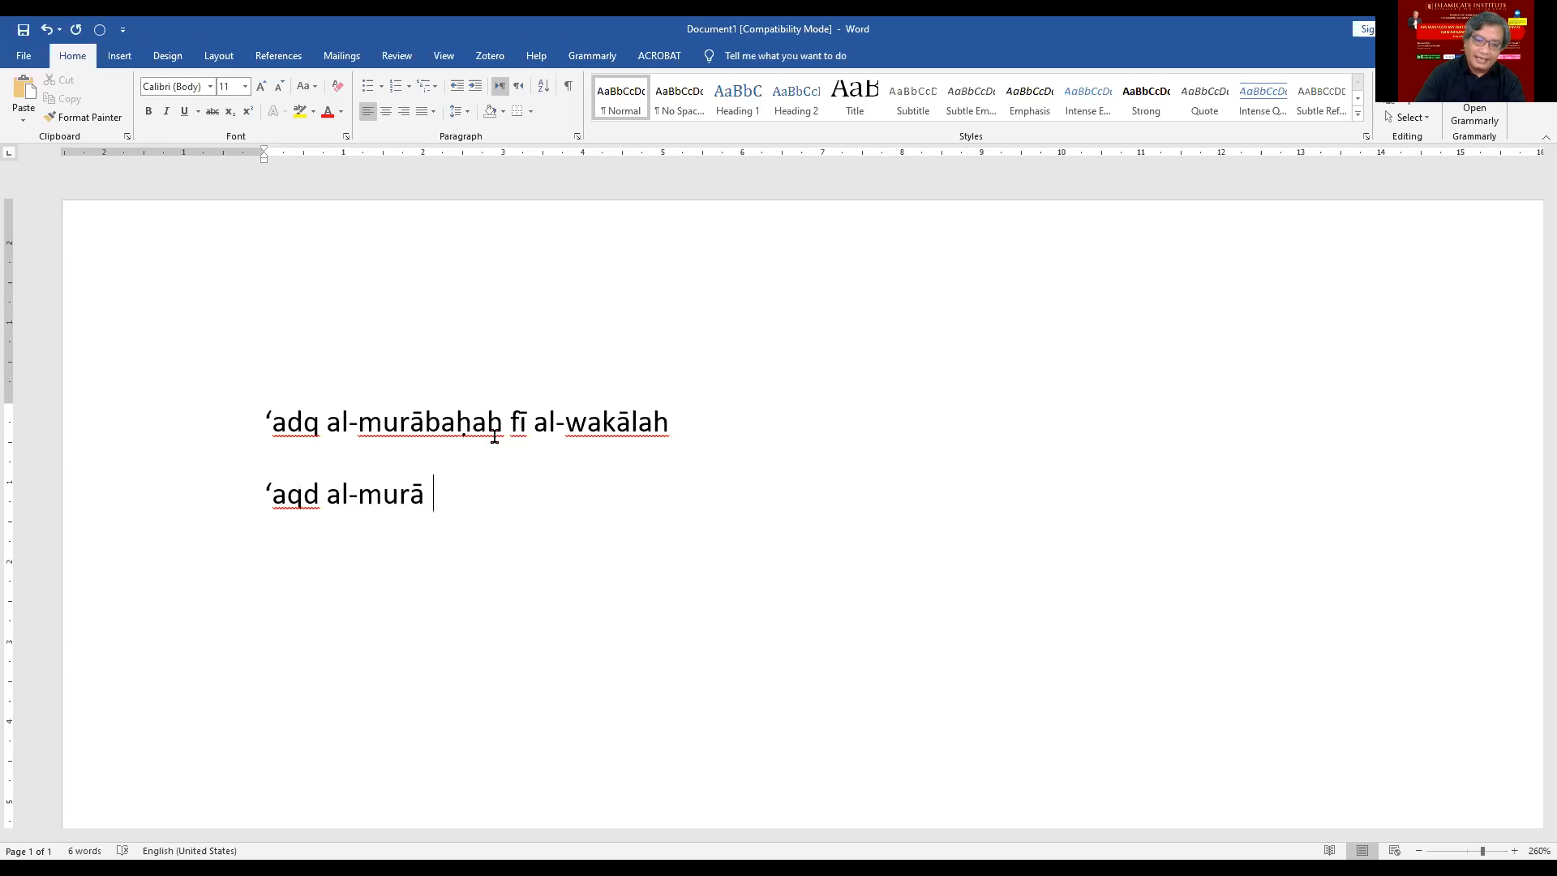
pyautogui.write('ba')
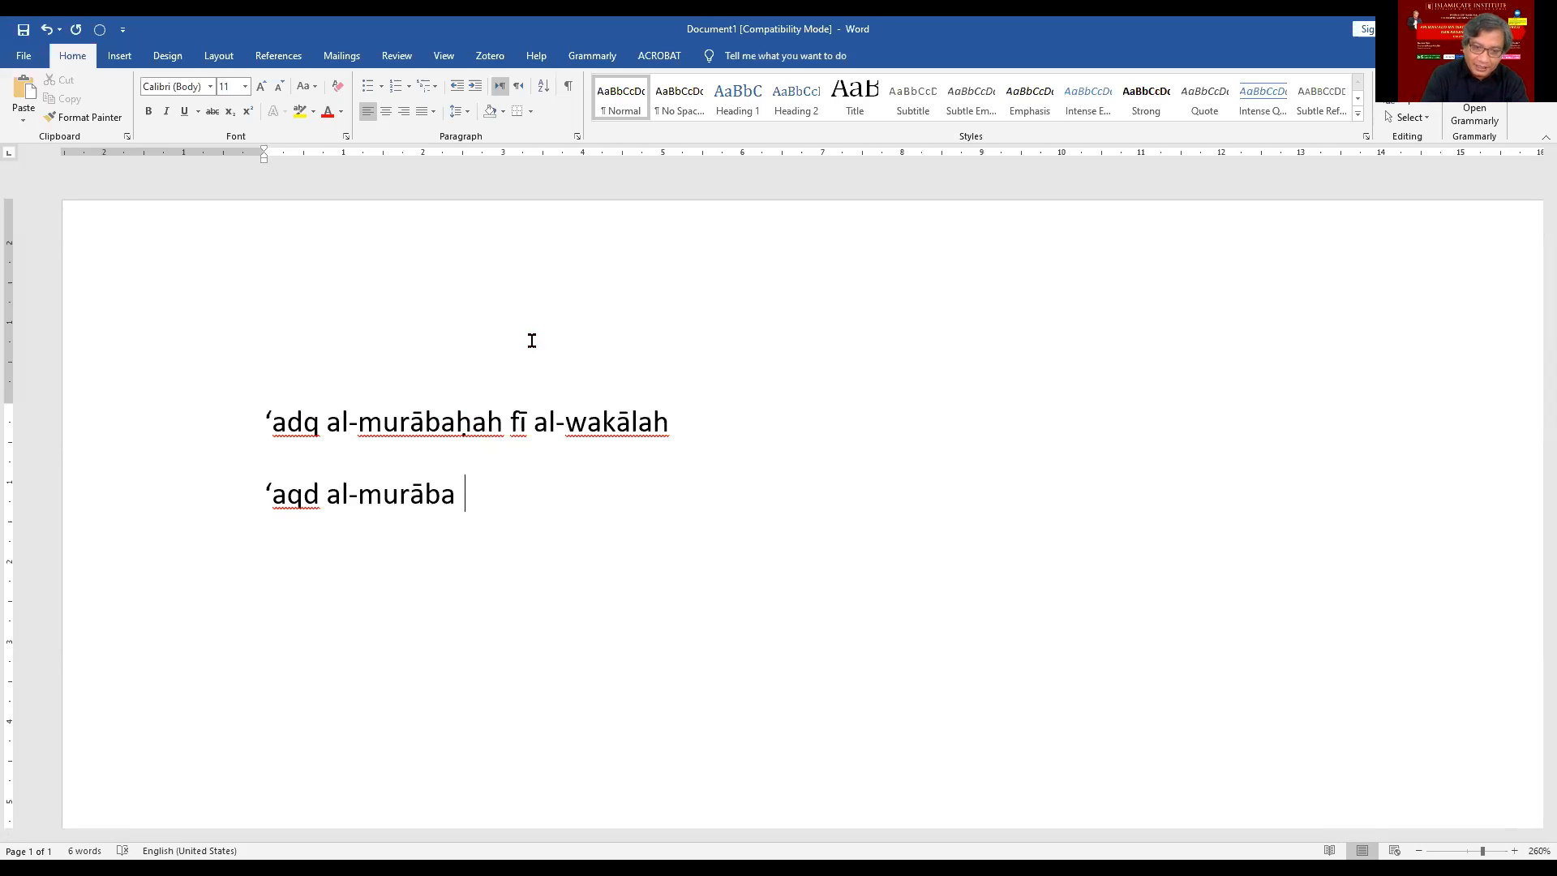
pyautogui.write('ḥ ')
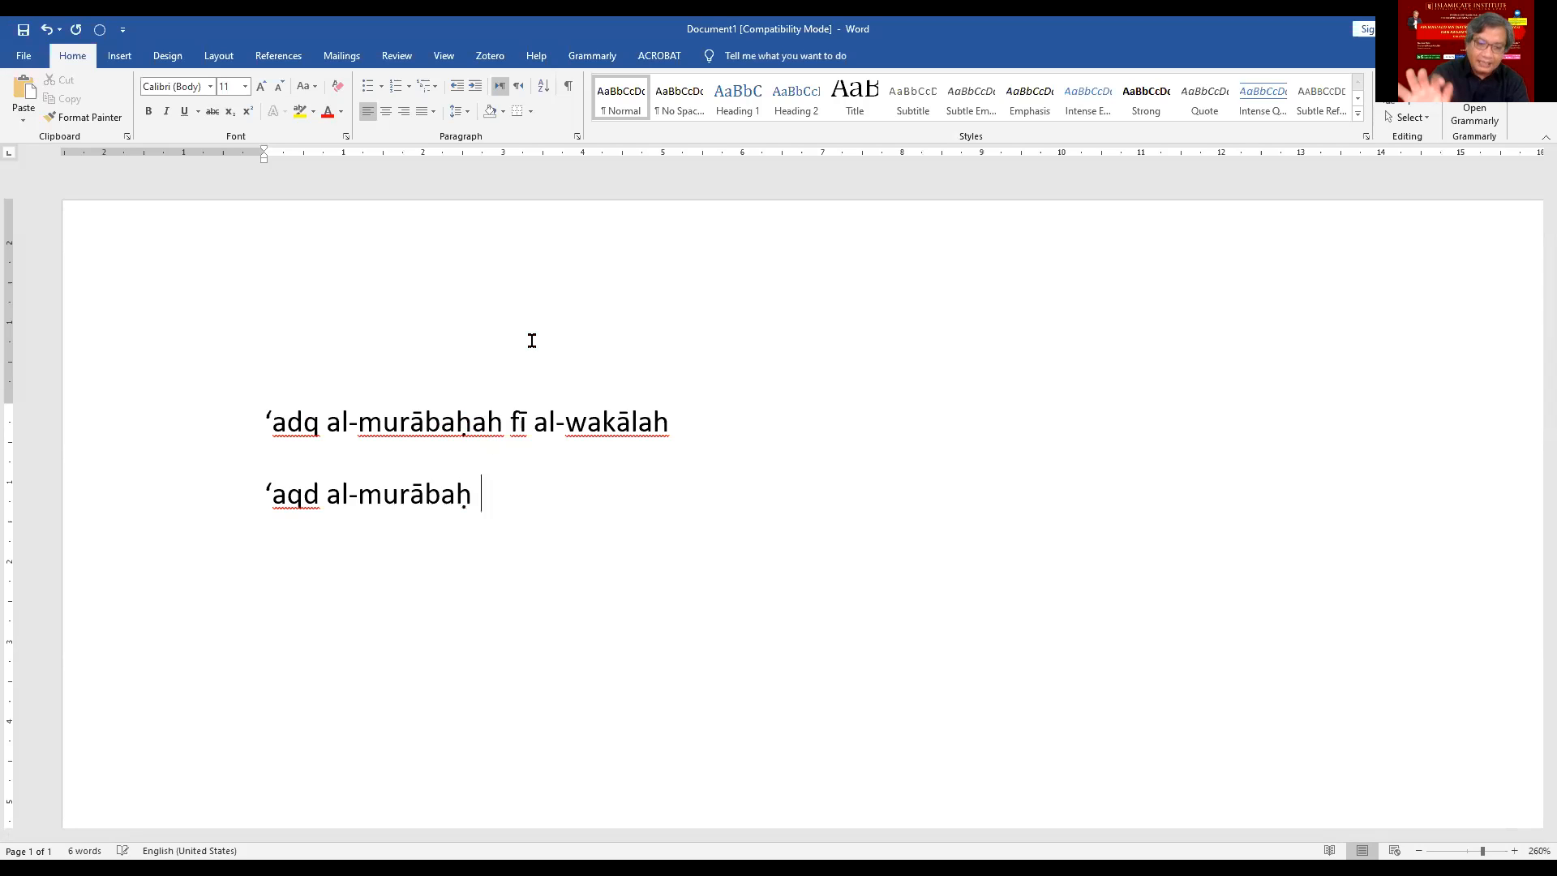
pyautogui.write('ah')
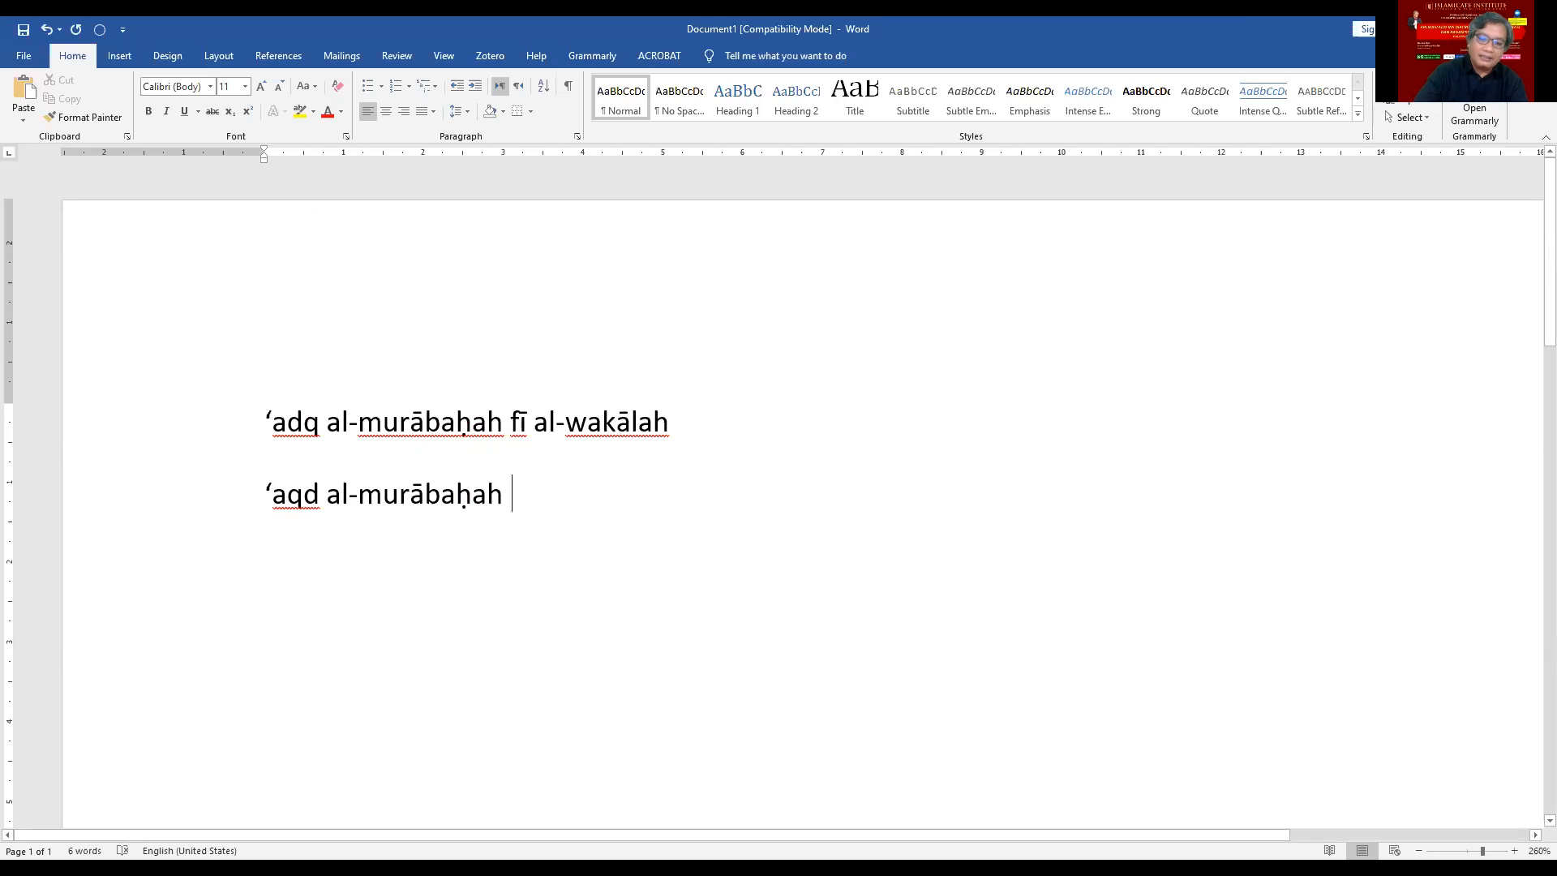
# Step: Start a new line below "‘aqd al-murābaḥah" and write "المرابحة" on it in Arabic script
pyautogui.press('Return')
pyautogui.write('hg')
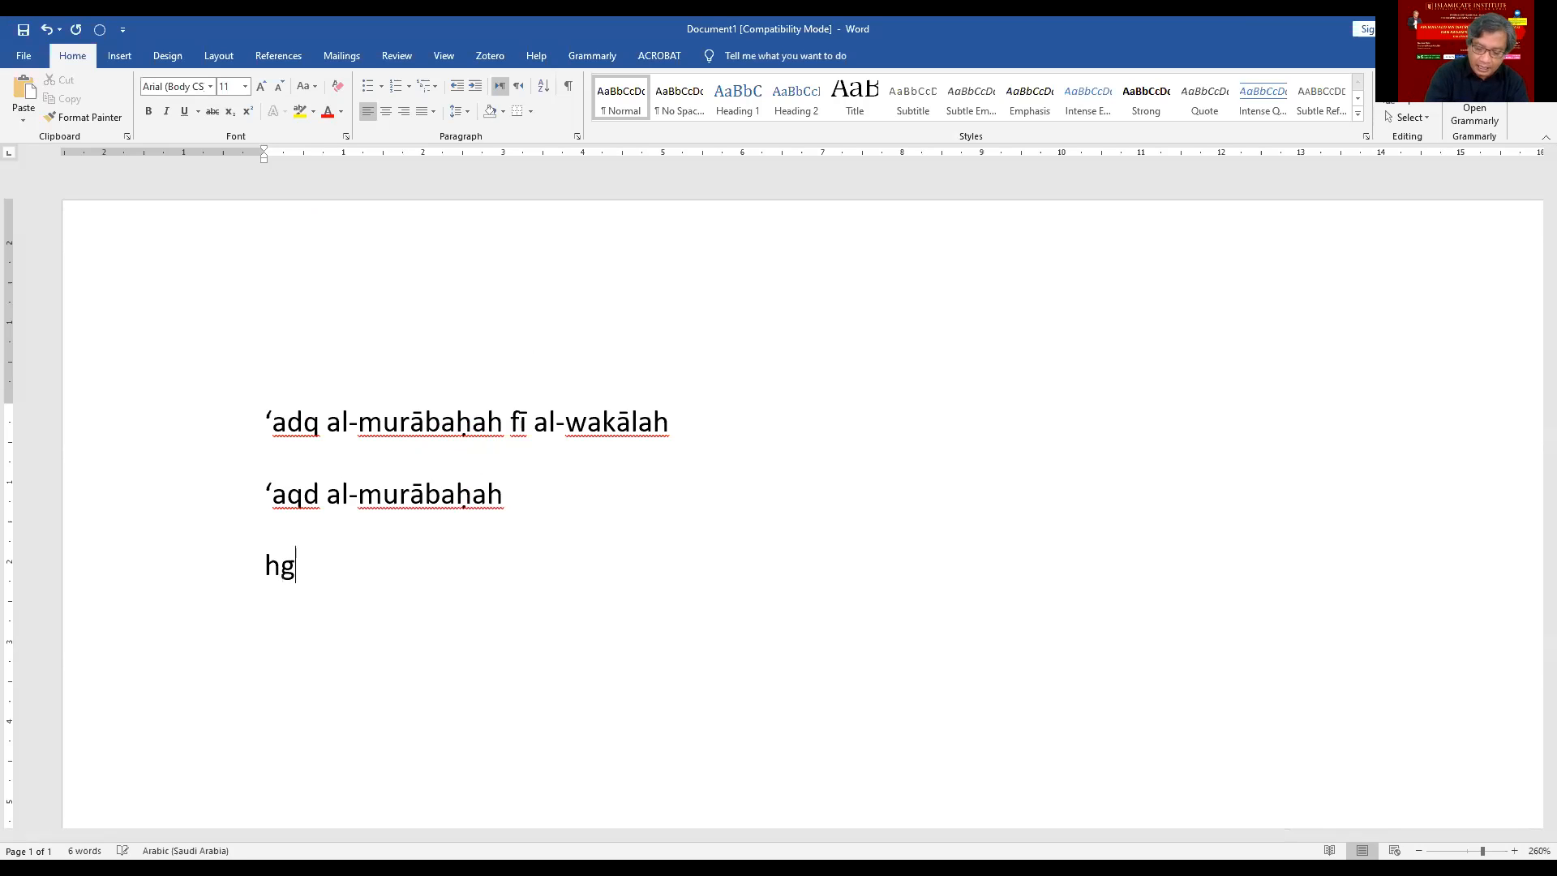
pyautogui.press('BackSpace')
pyautogui.press('BackSpace')
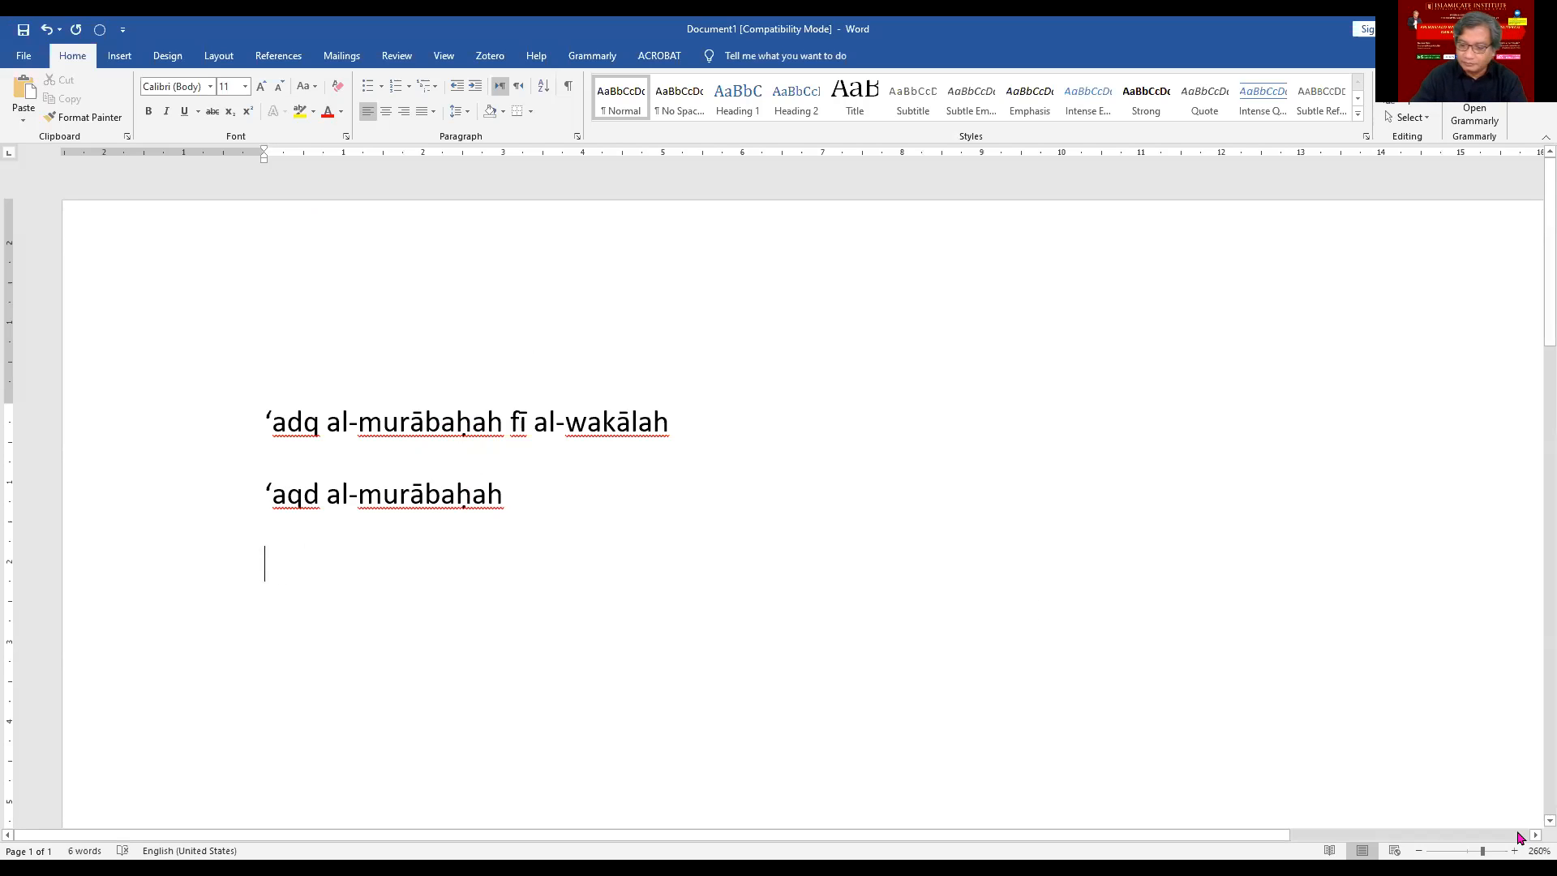
pyautogui.hotkey('alt', 'shift')
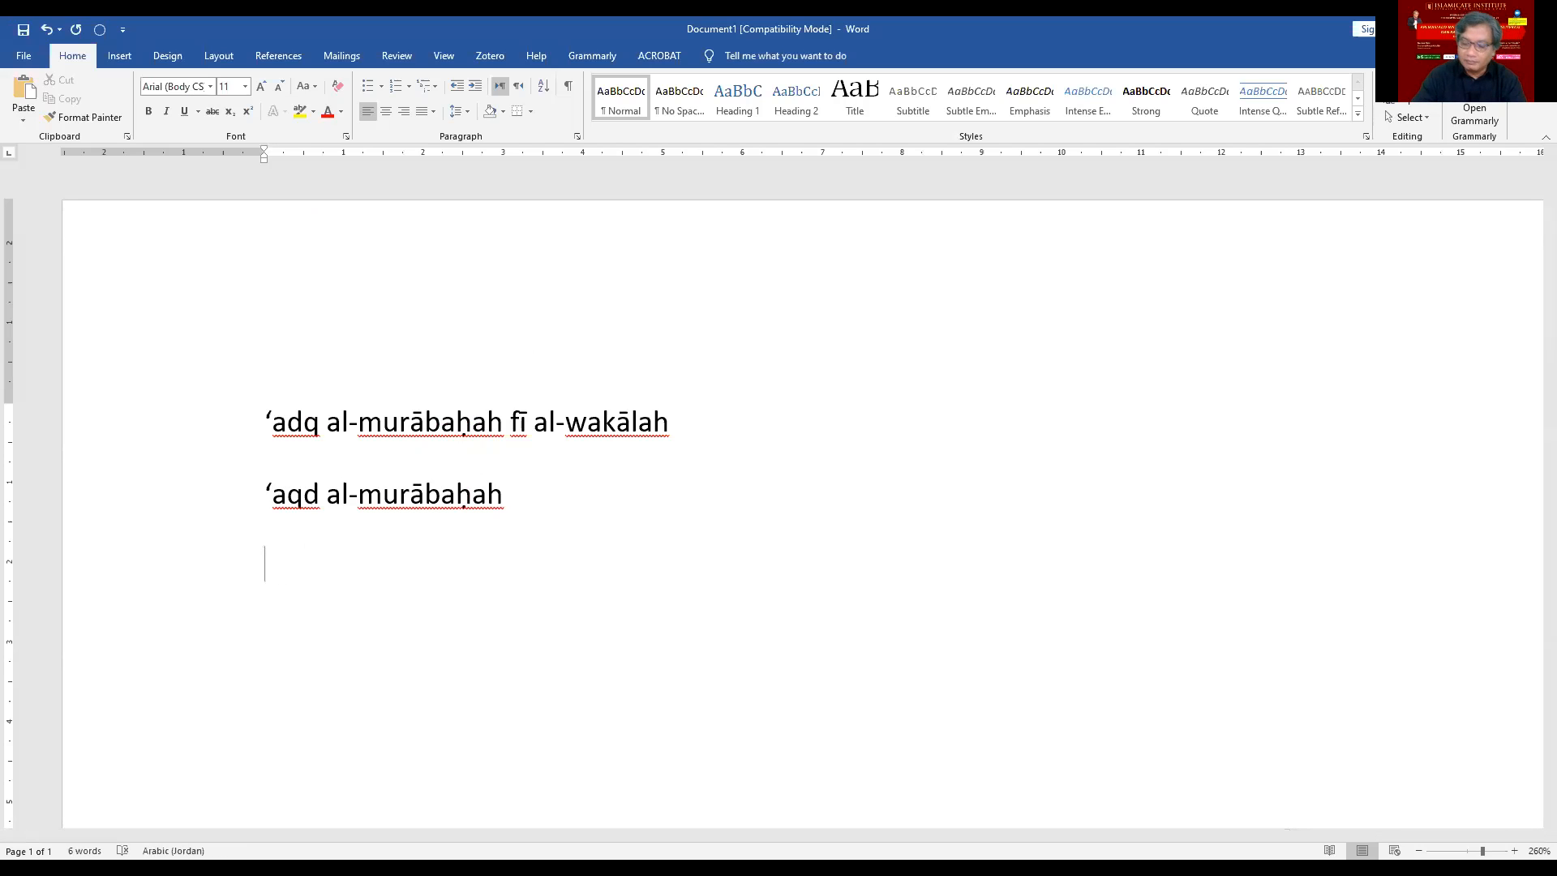
pyautogui.write('المرابح')
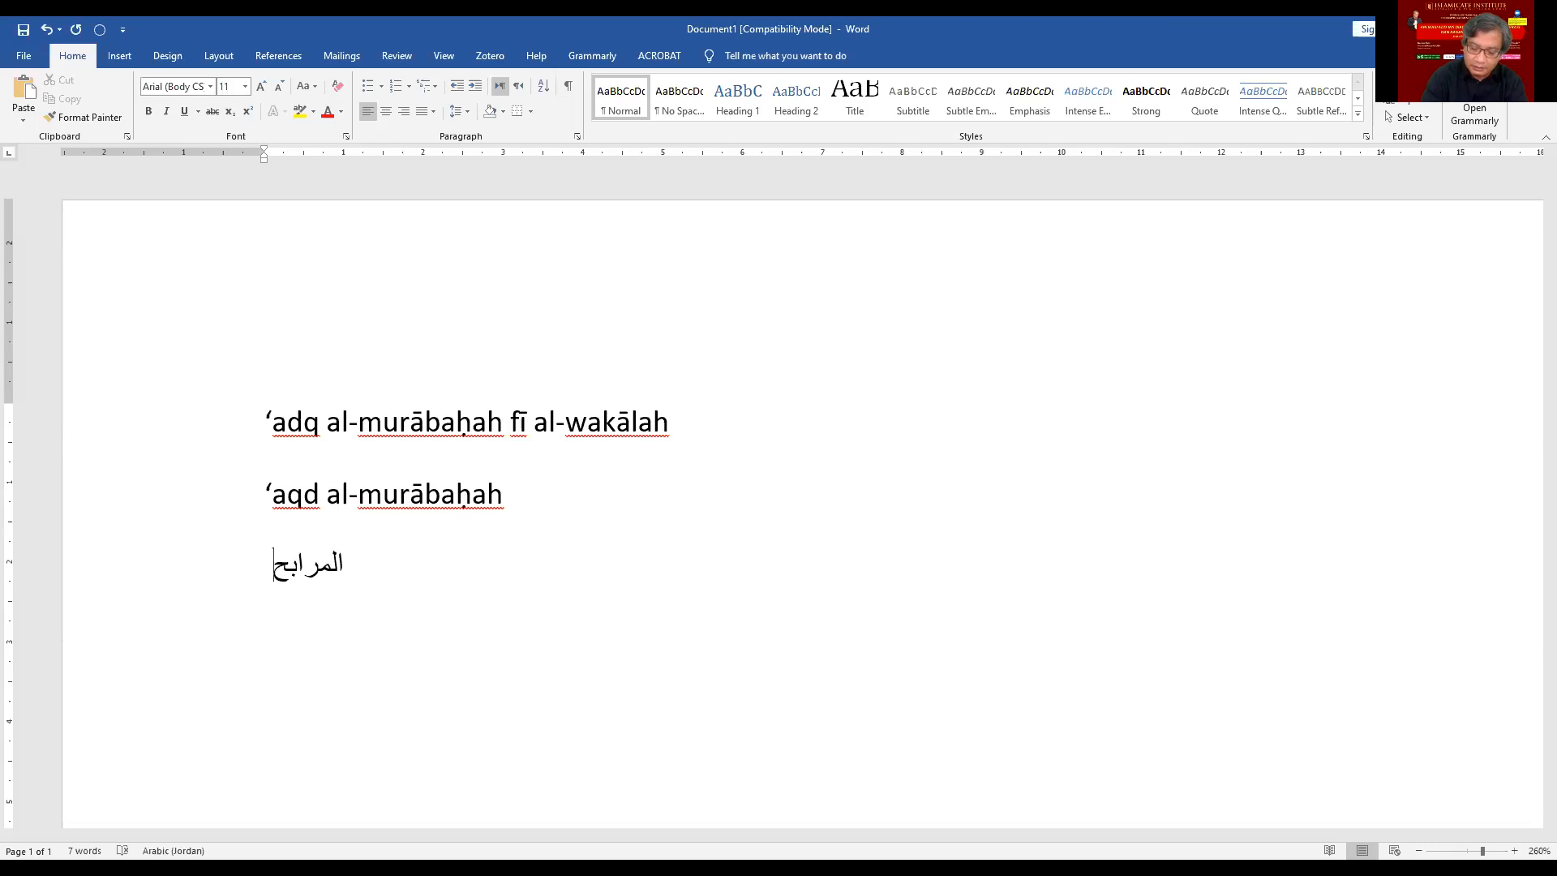
pyautogui.write('ة')
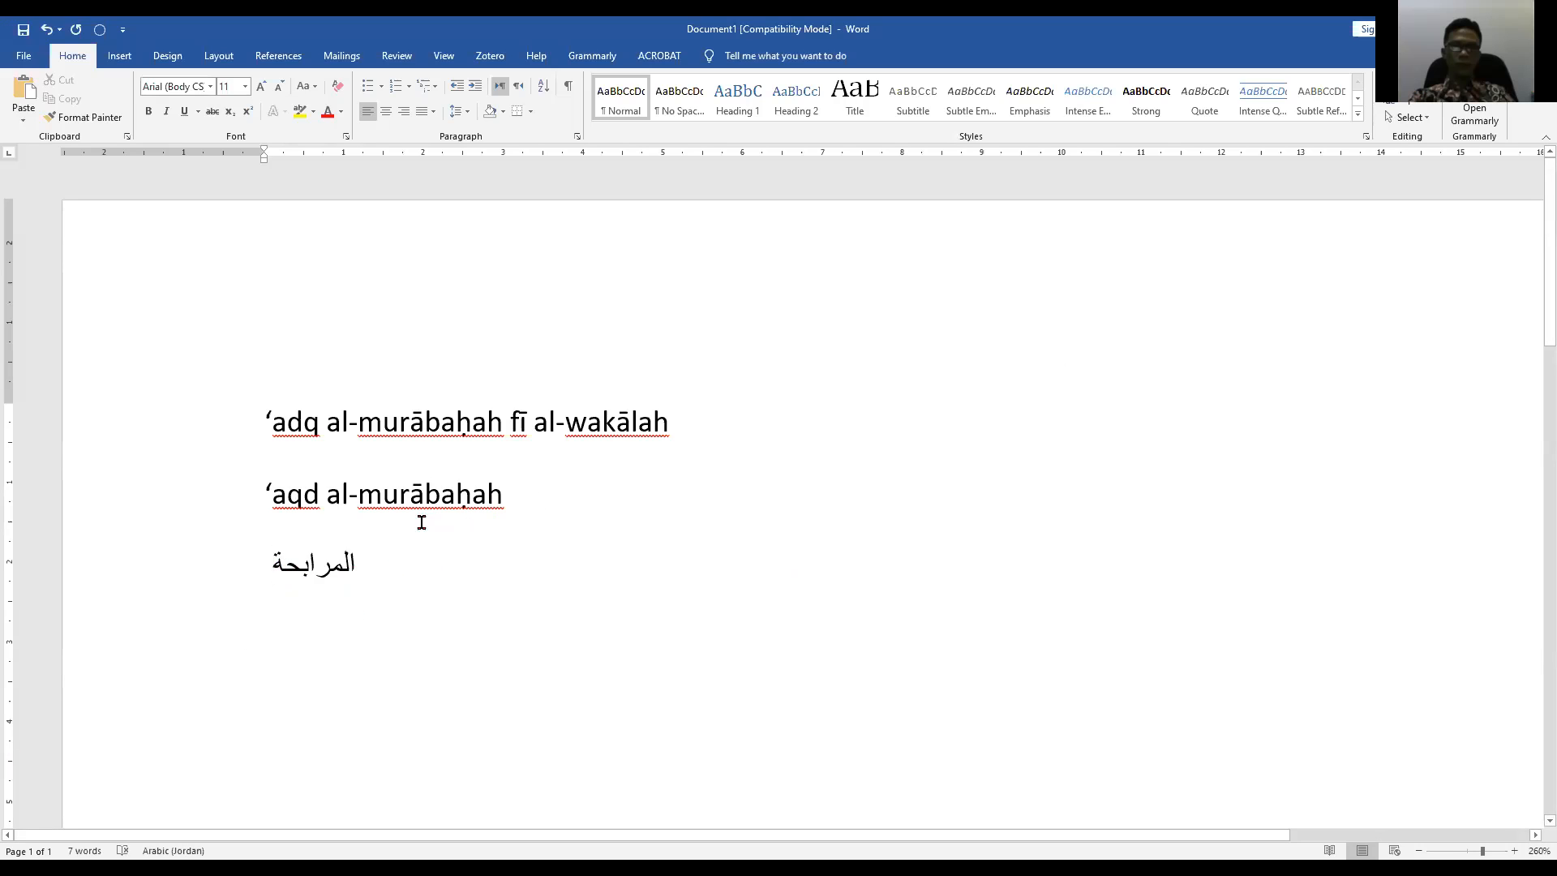
# Step: Complete the second transliteration line by adding "fī al-wakālah" after "‘aqd al-murābaḥah"
pyautogui.click(557, 497)
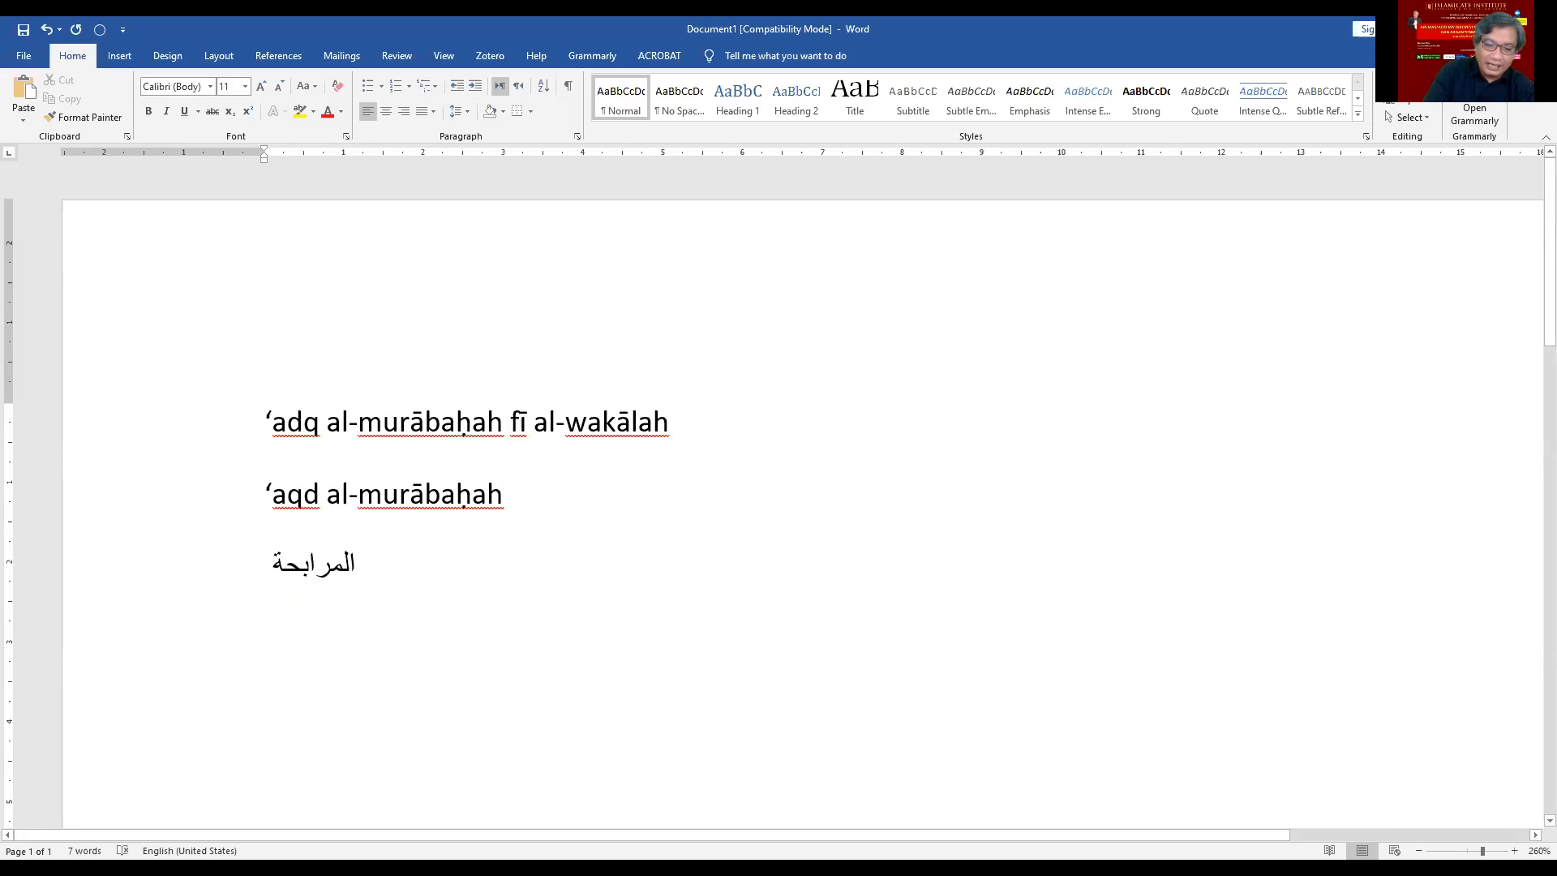
pyautogui.hotkey('alt', 'Tab')
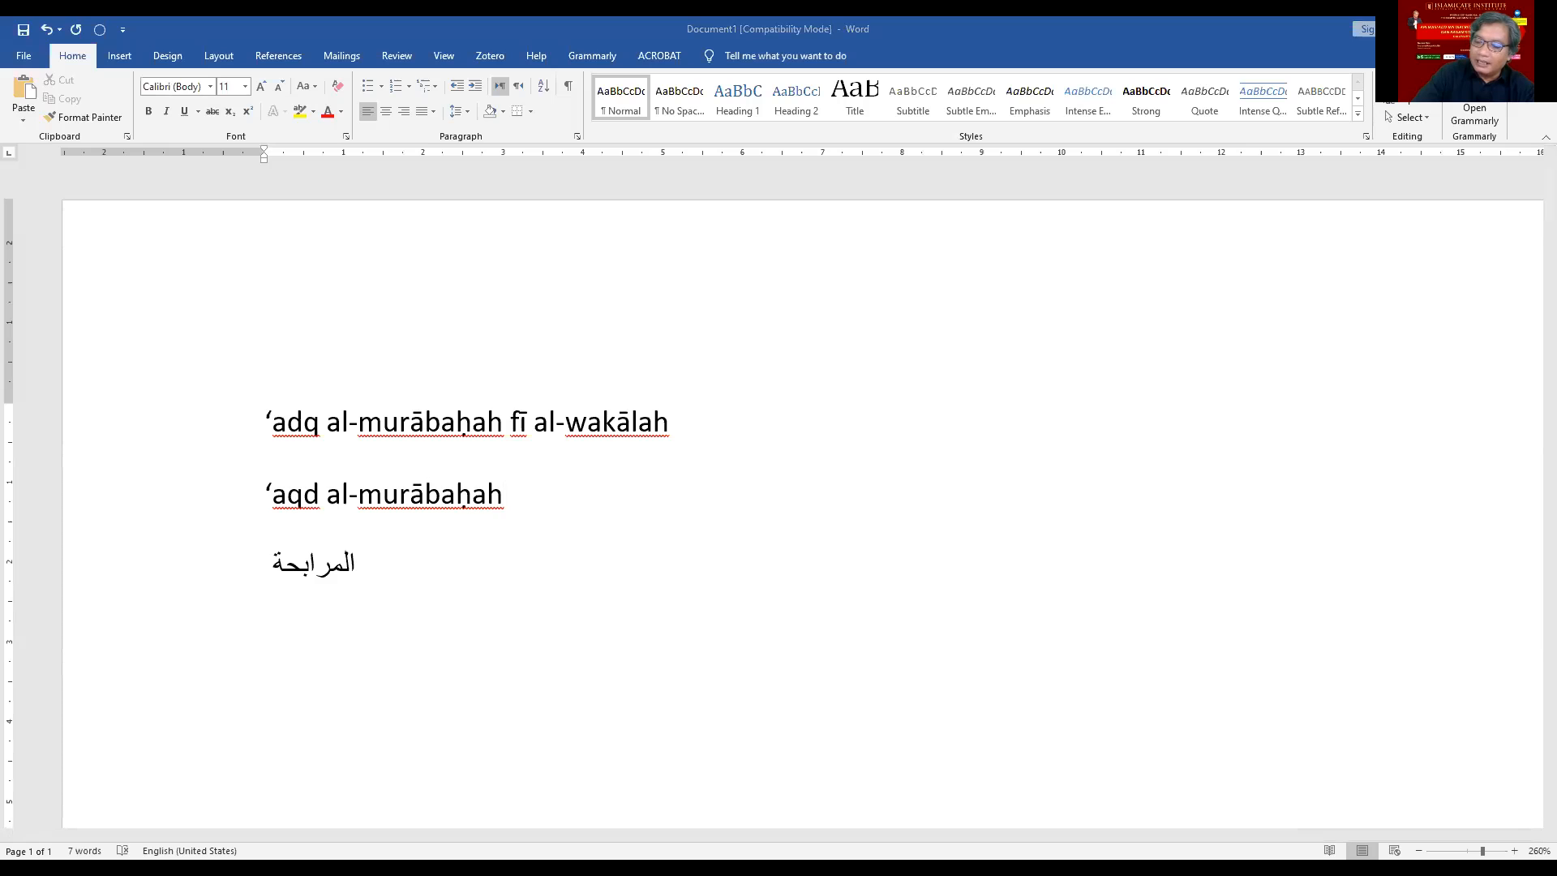
pyautogui.click(534, 492)
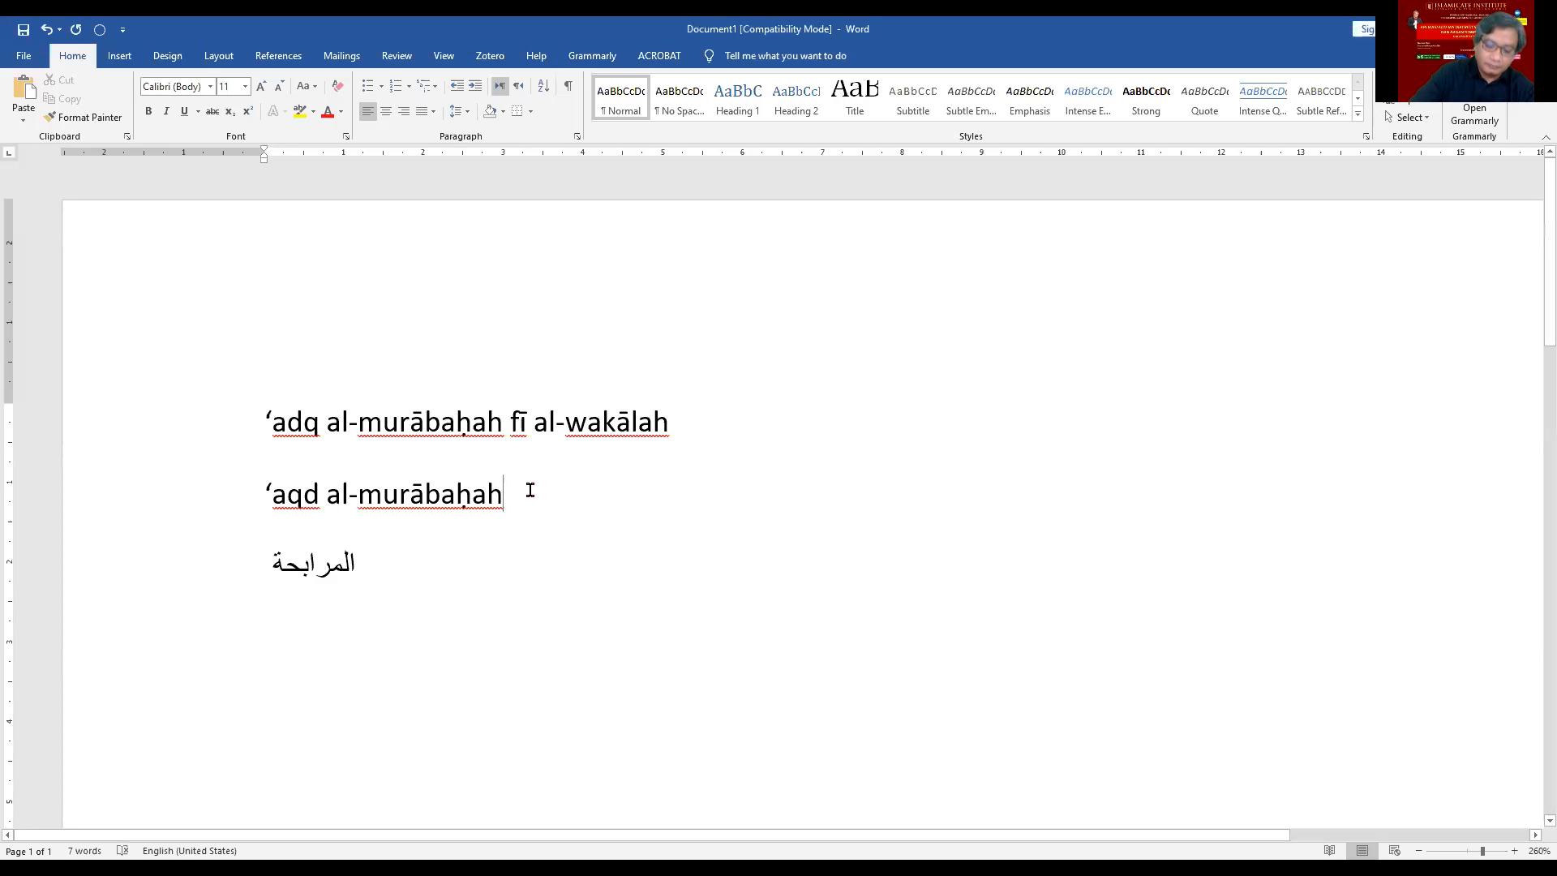
pyautogui.write('fī a')
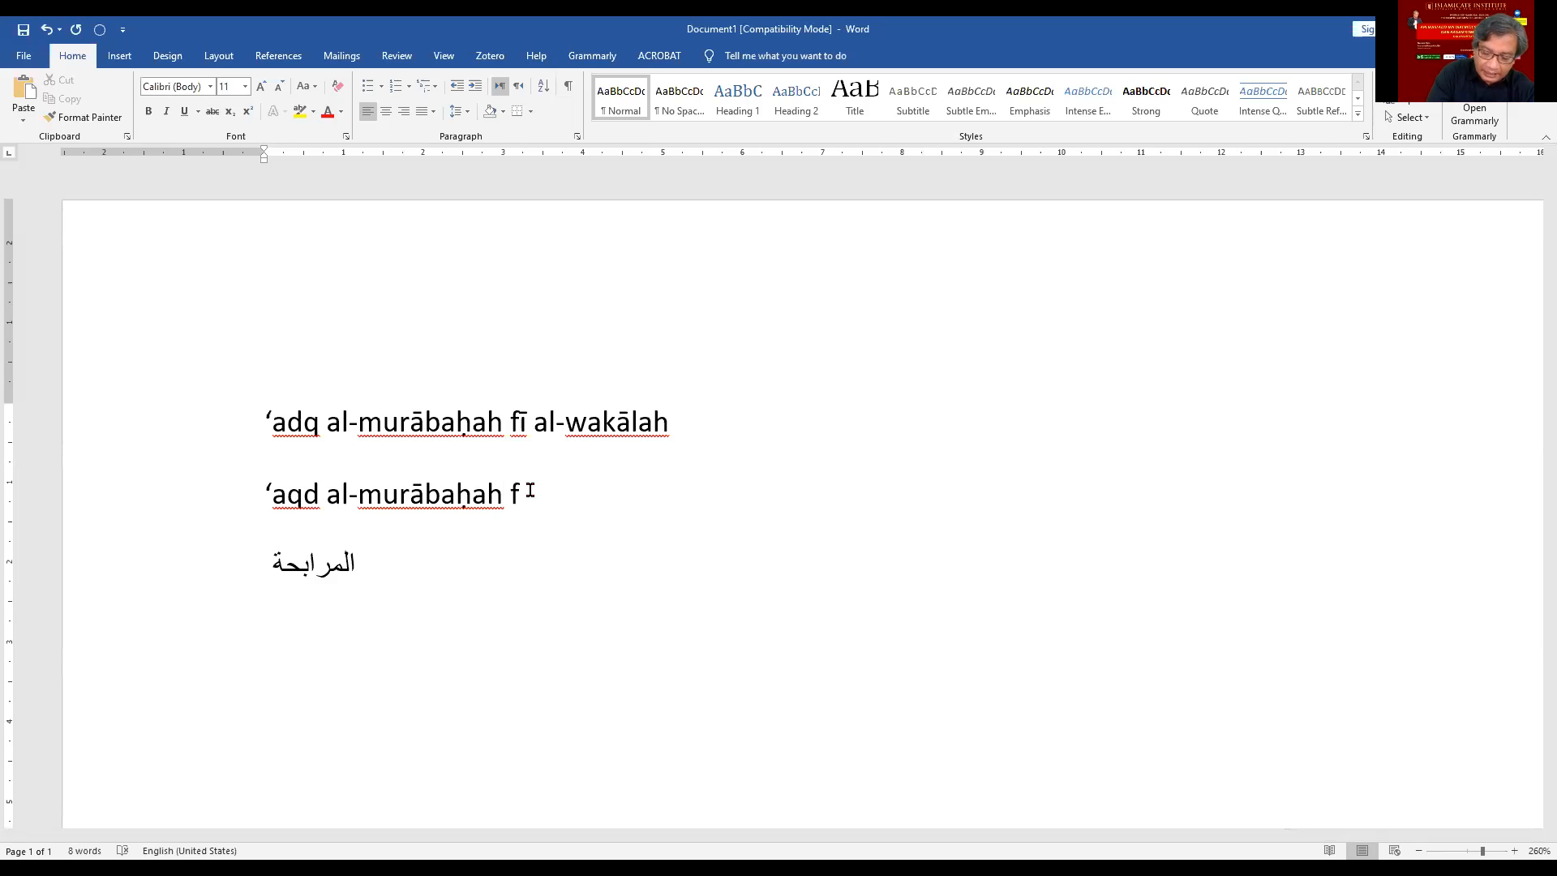
pyautogui.write('l-')
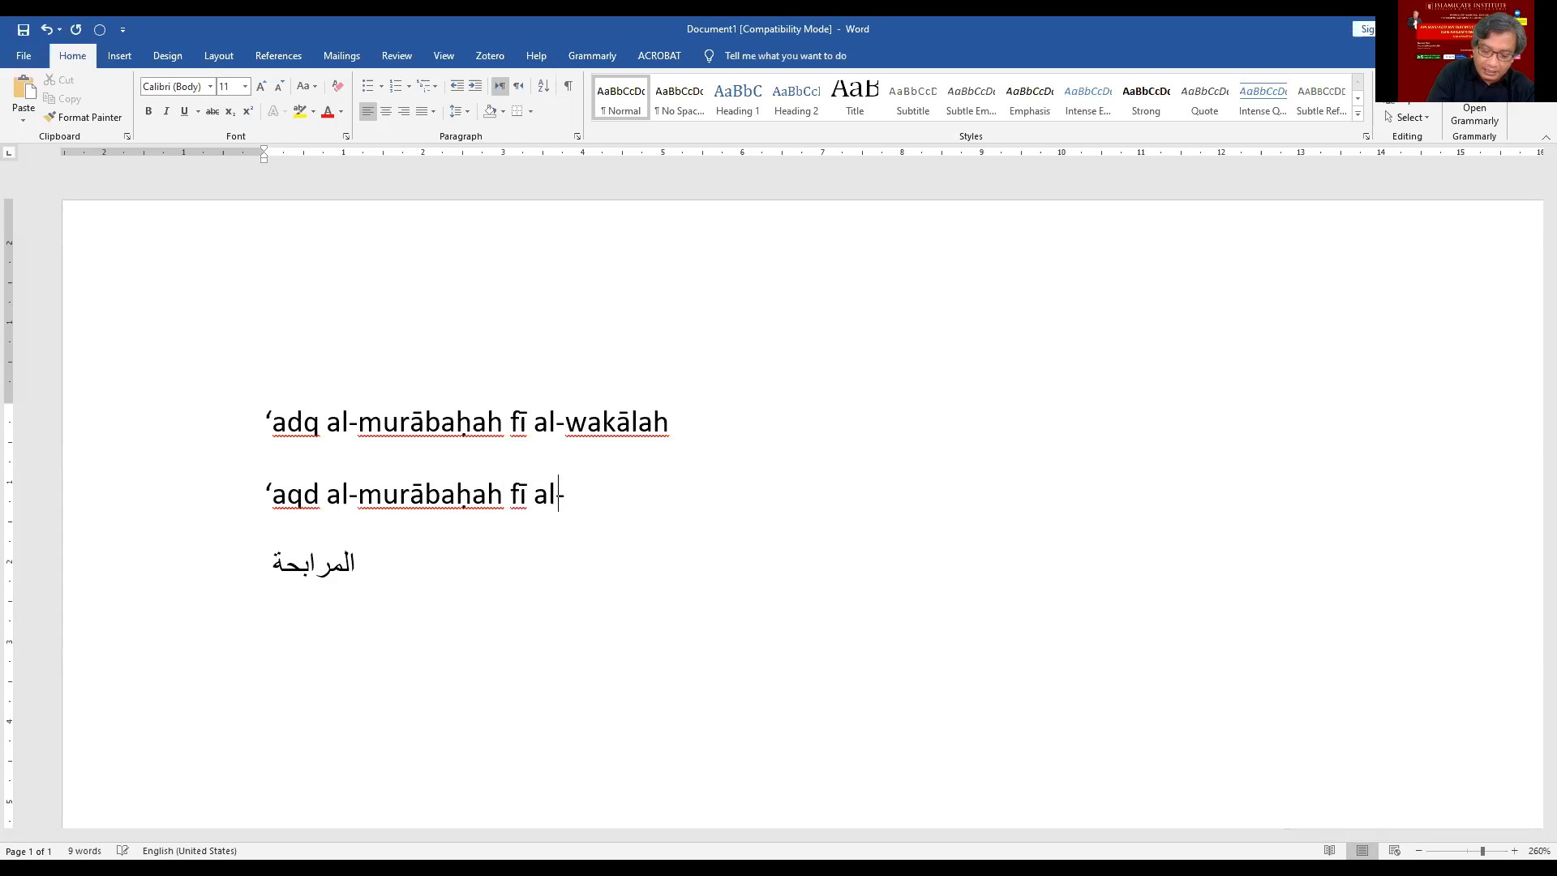
pyautogui.write('wakālah')
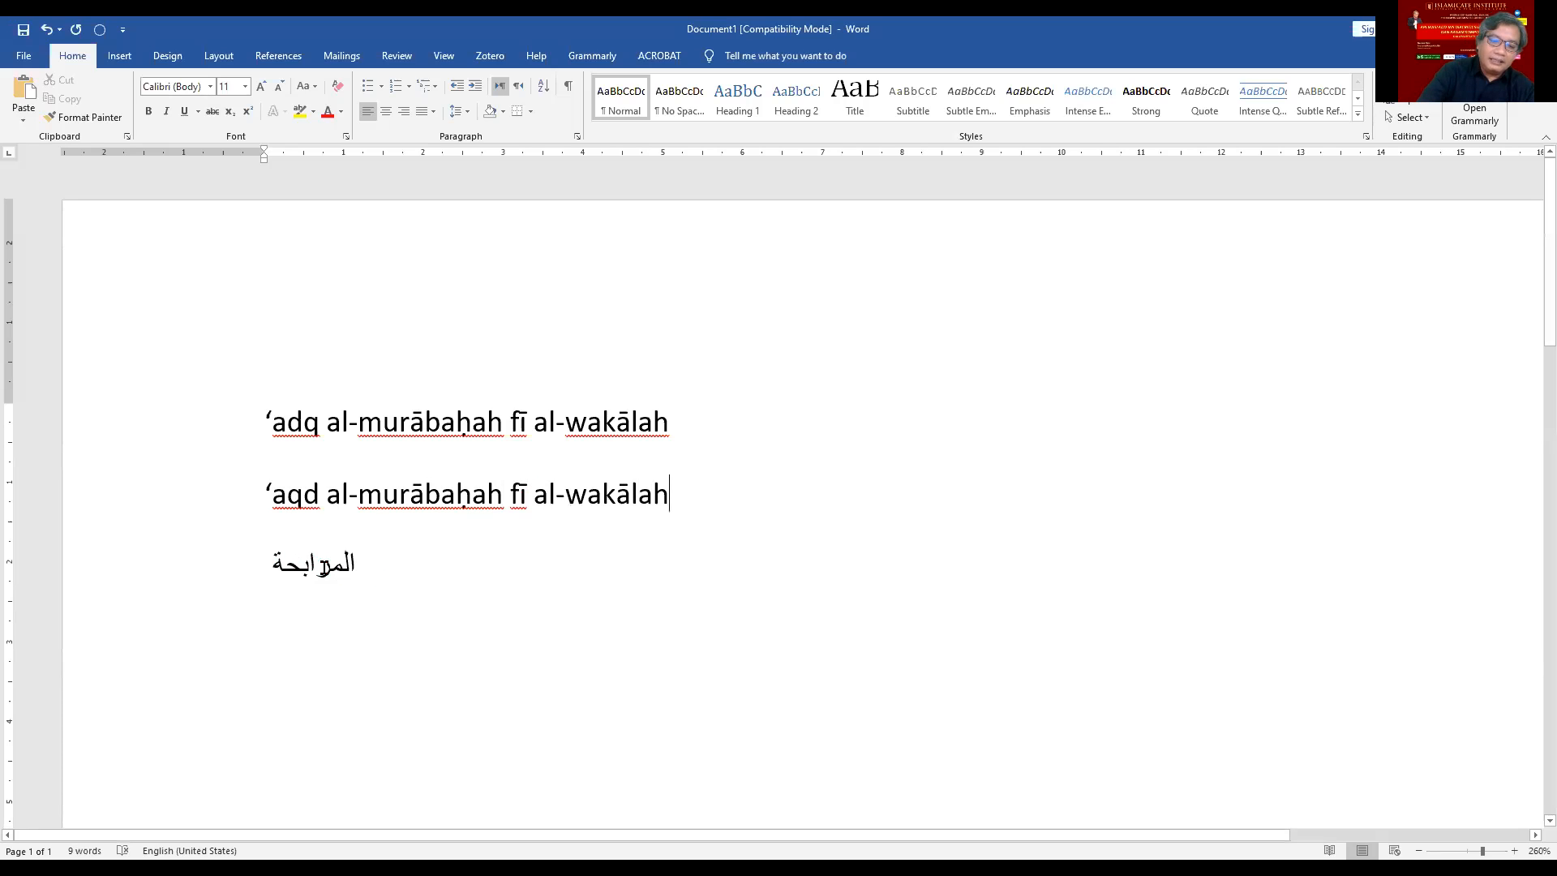
# Step: Replace the Arabic word on the third line with the full phrase "عقد المرابحة في الوكالة"
pyautogui.press('Down')
pyautogui.press('End')
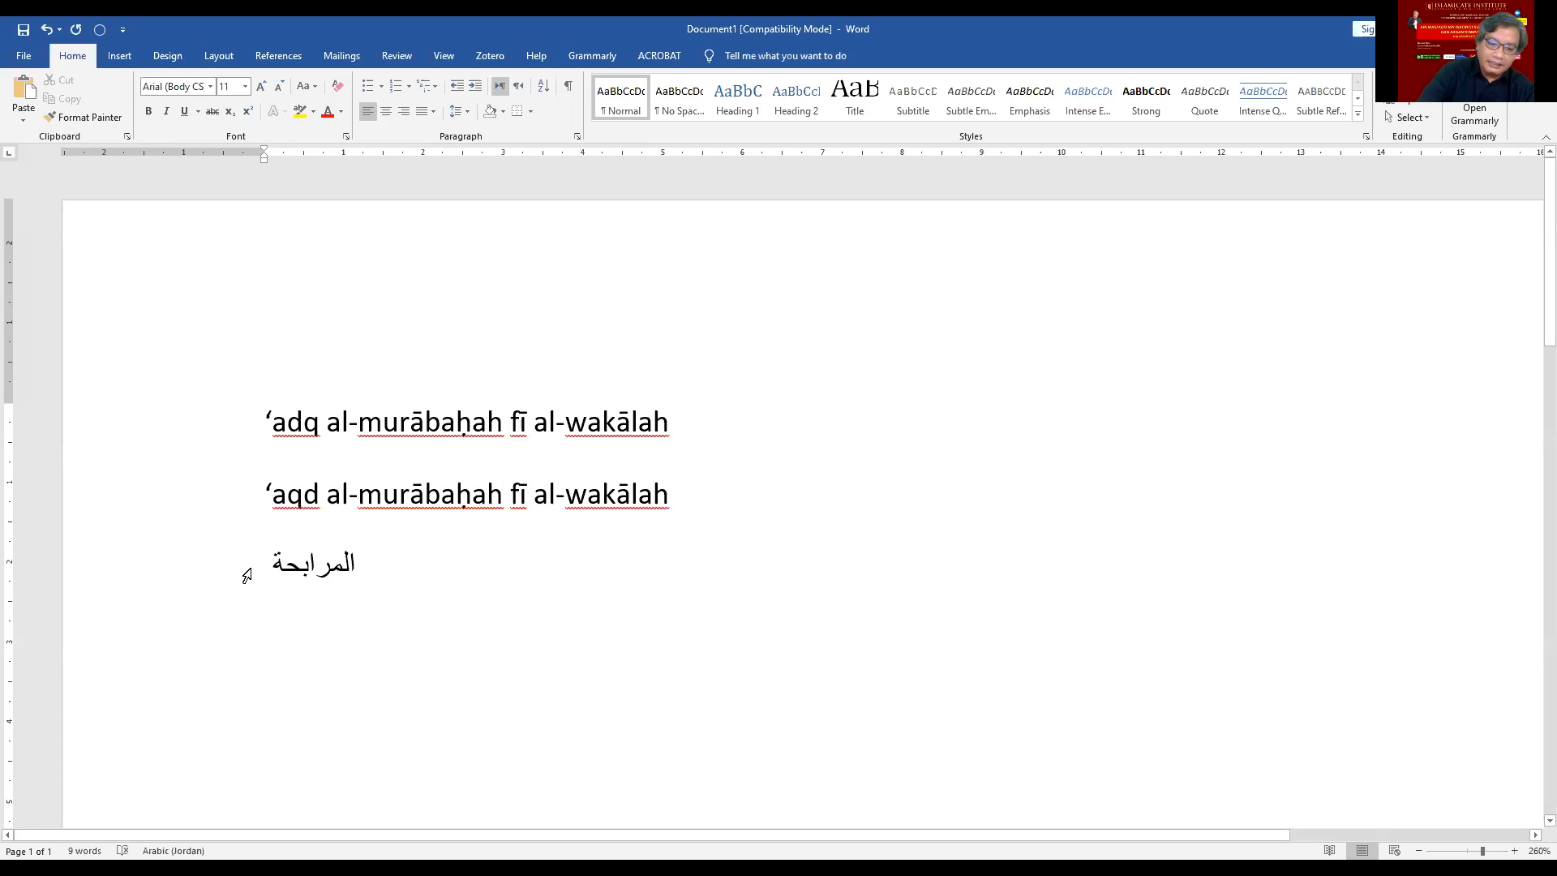
pyautogui.moveTo(244, 574); pyautogui.dragTo(352, 571)
pyautogui.press('Delete')
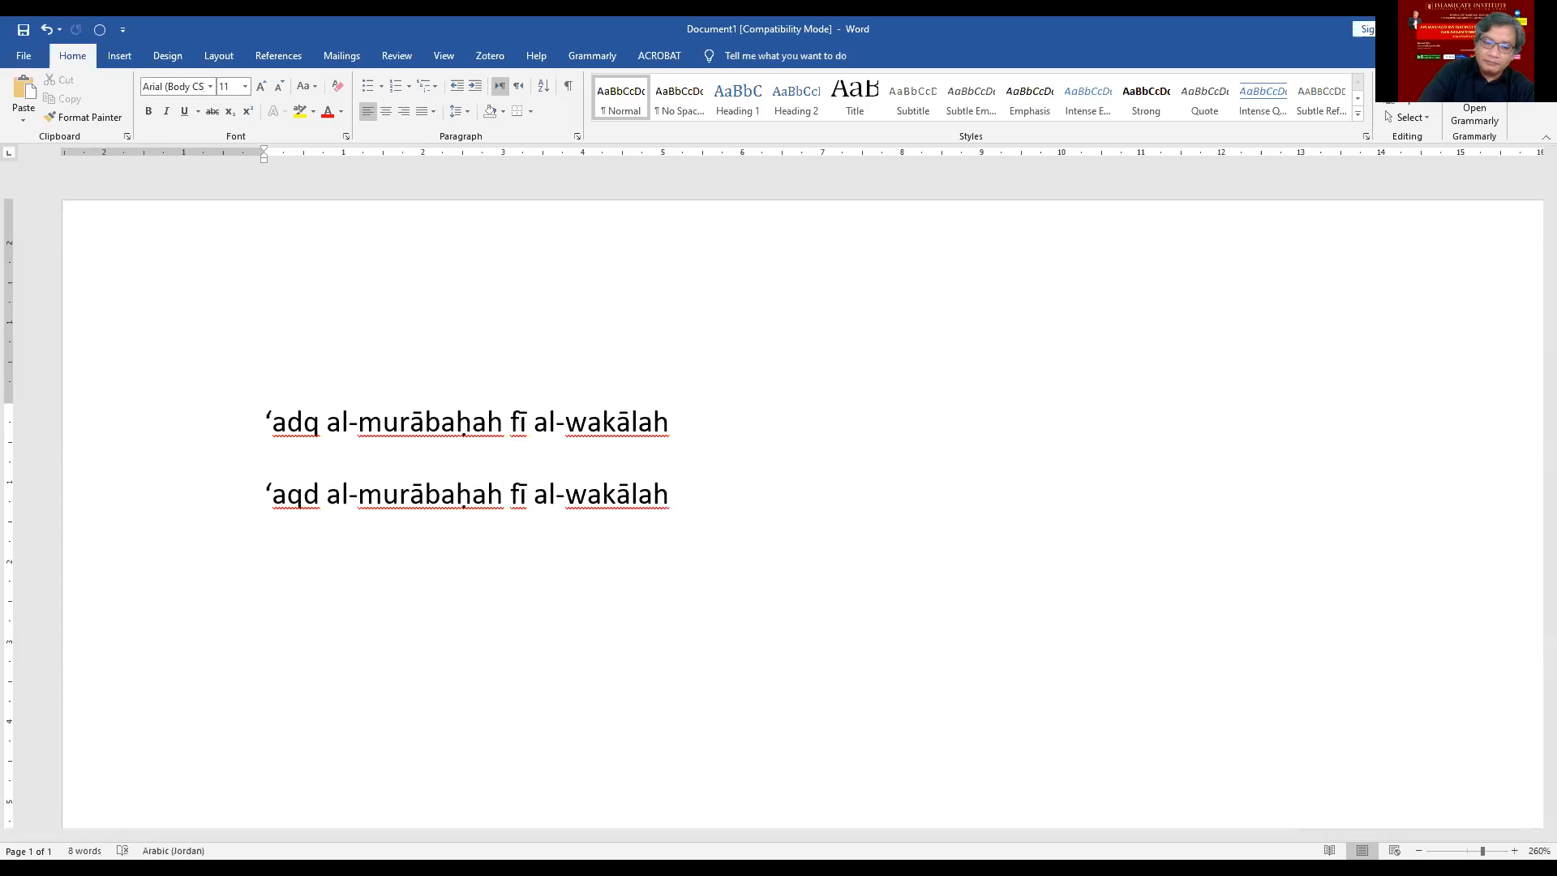
pyautogui.write('عقد ال')
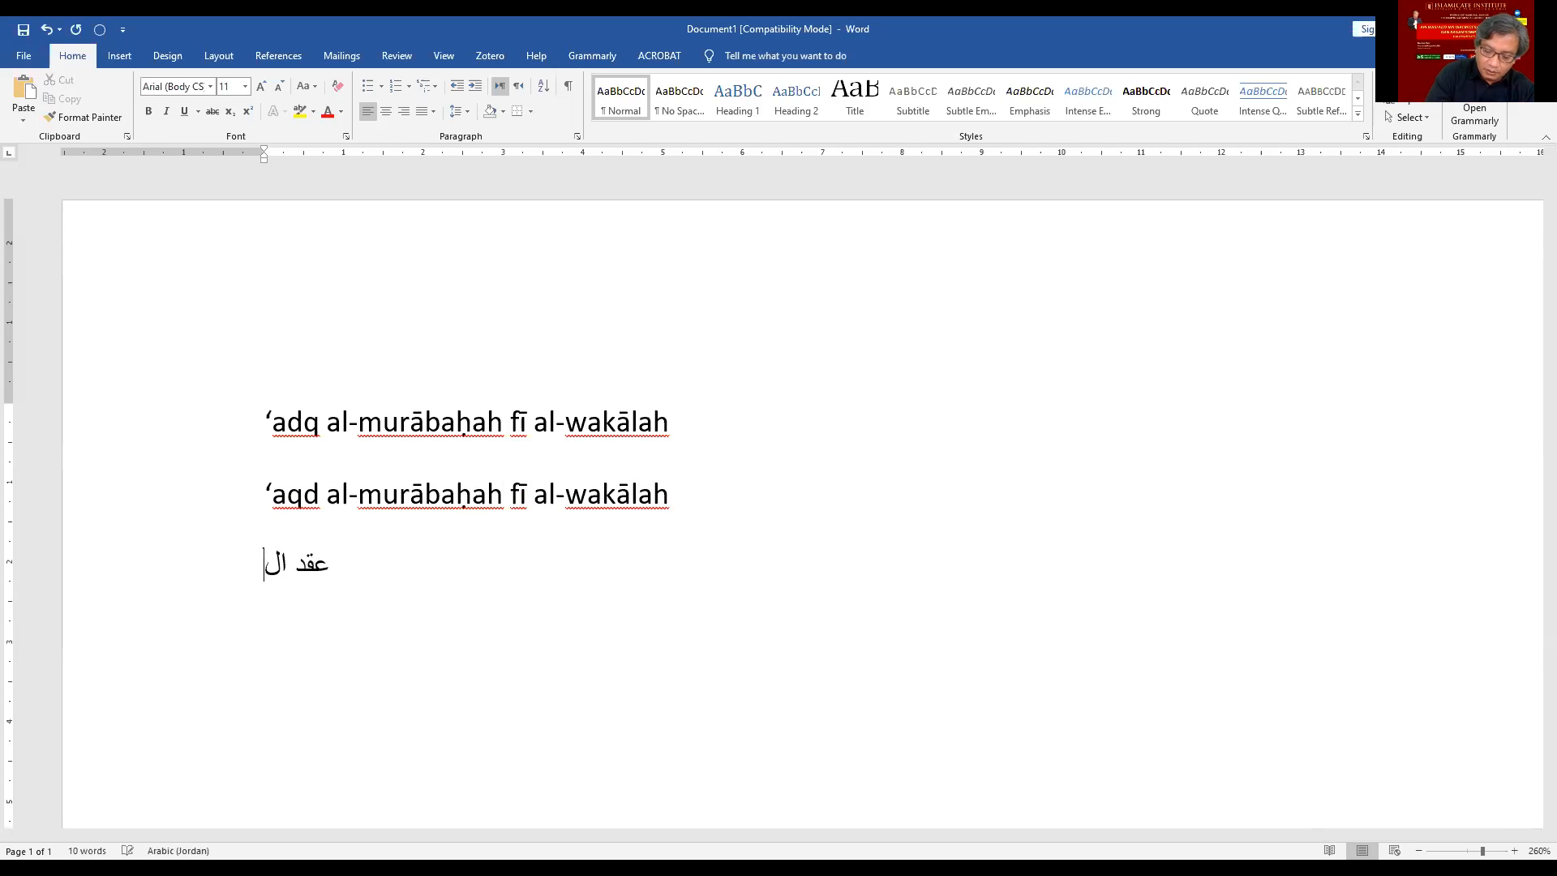
pyautogui.write('مرابح')
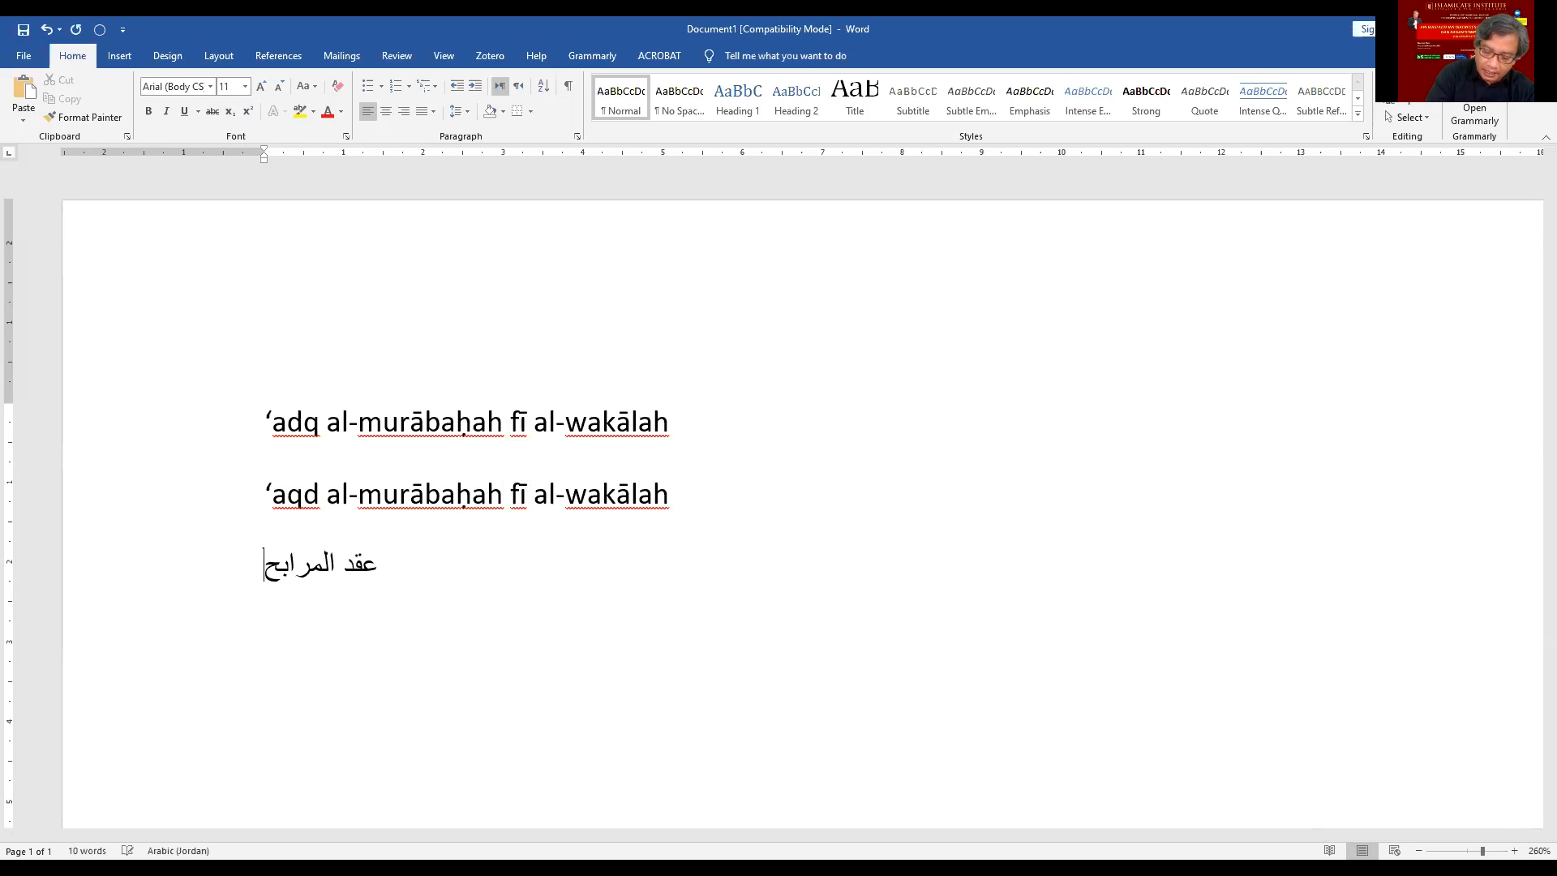
pyautogui.write('ة ف')
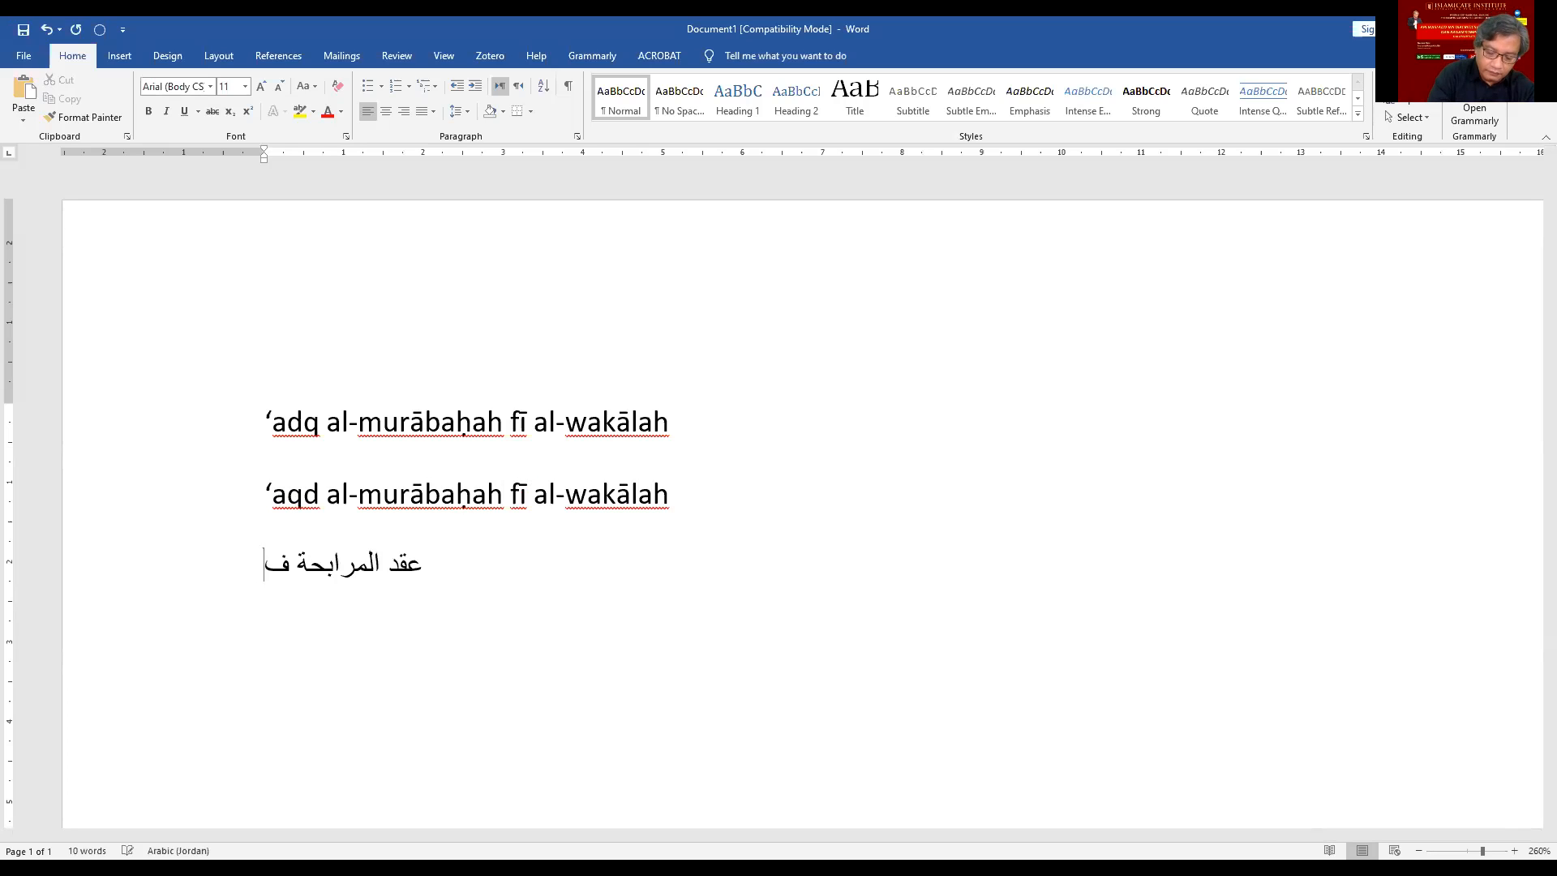
pyautogui.write('ي الو')
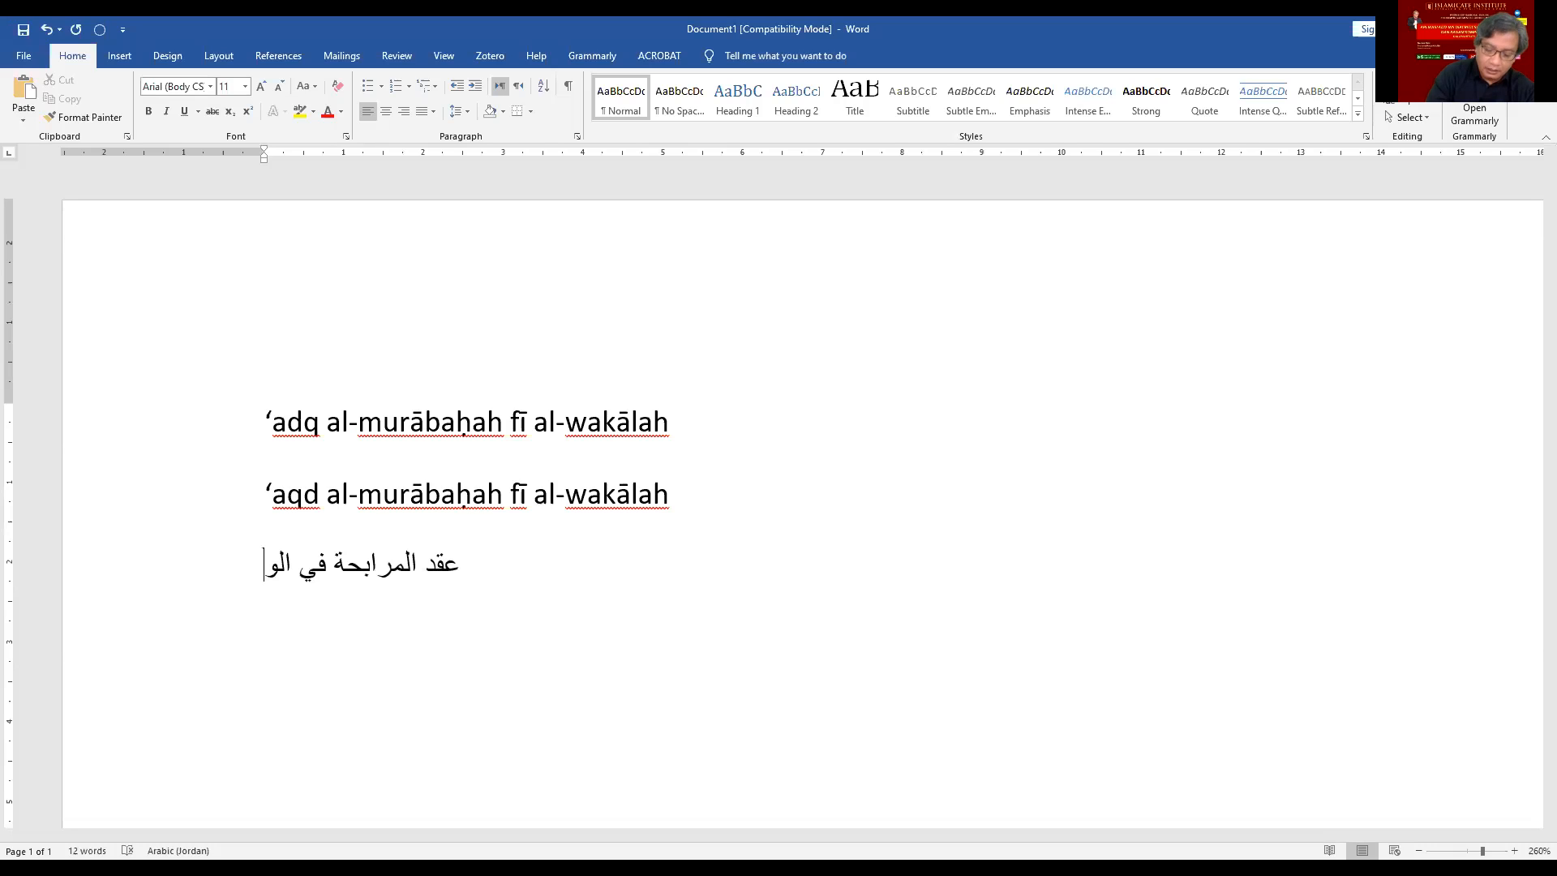
pyautogui.write('كا')
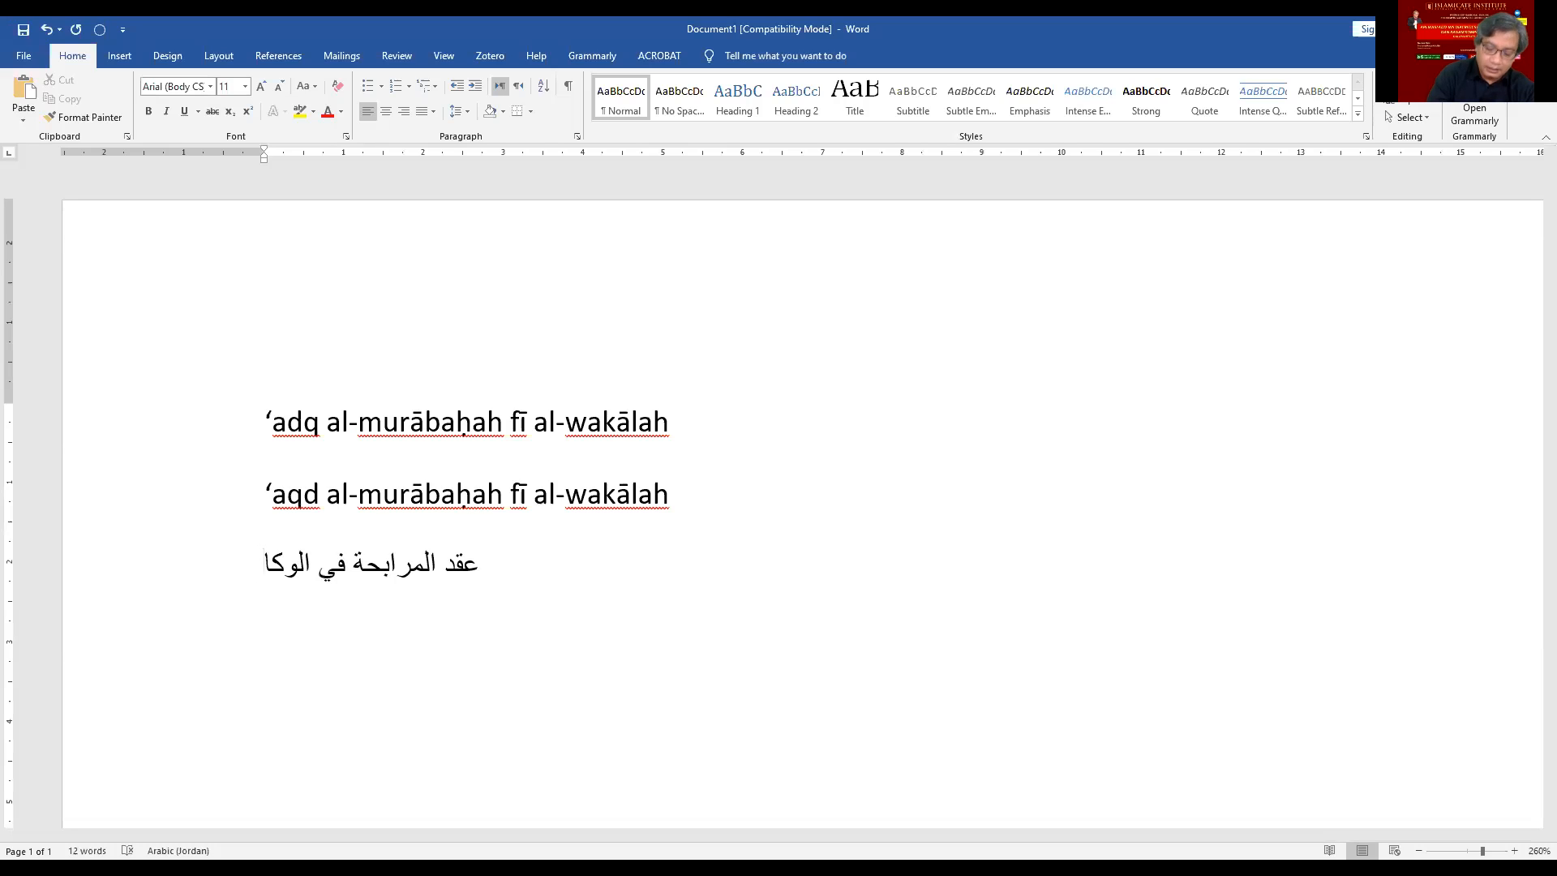
pyautogui.write('لة')
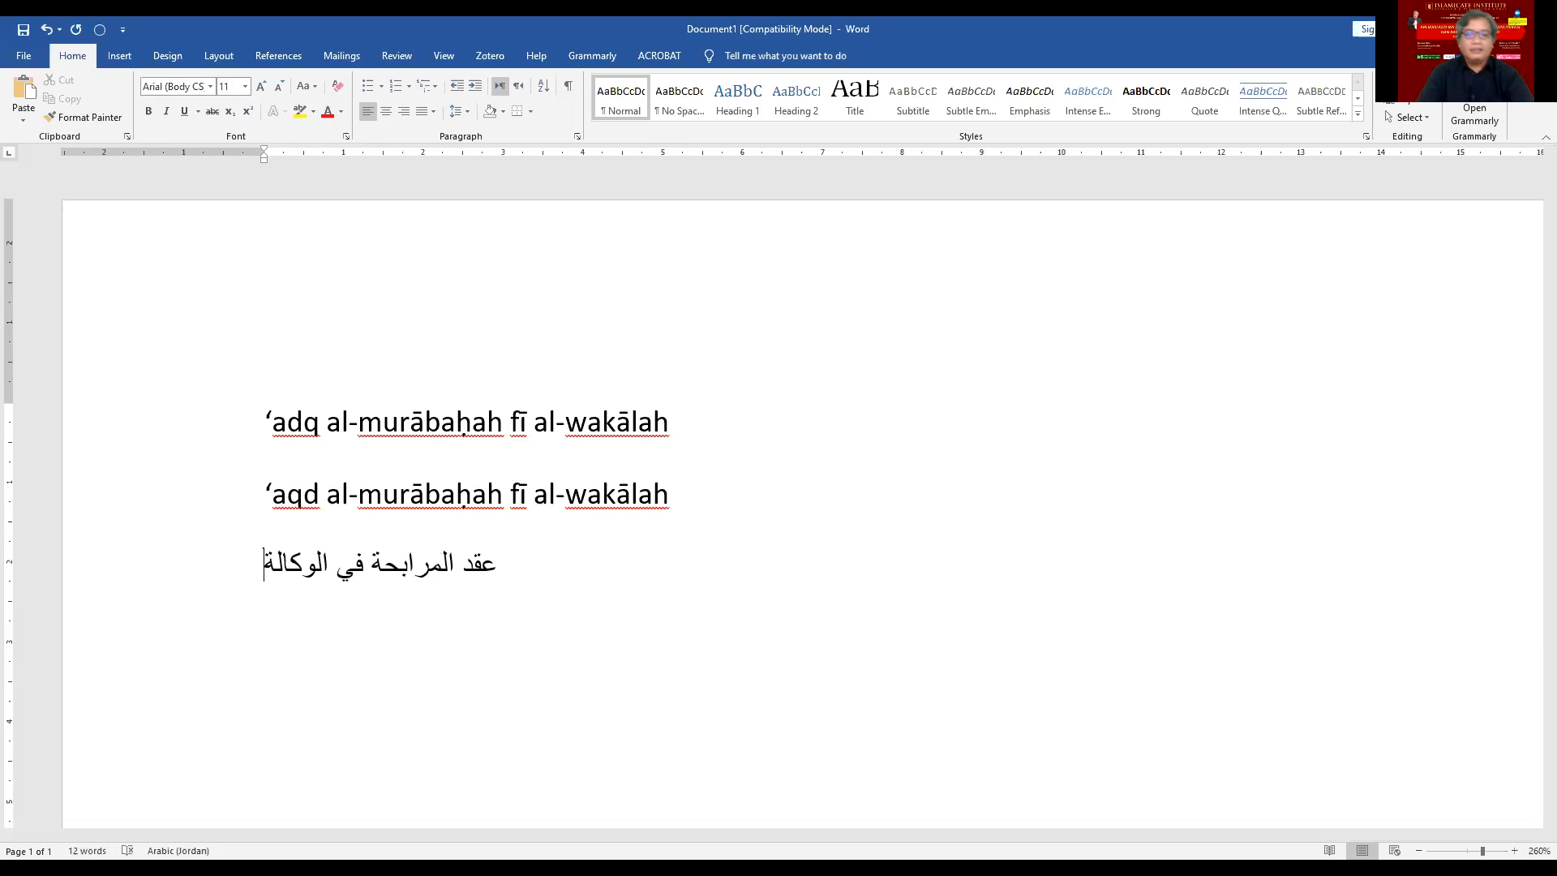
# Step: Add the Arabic vowel marks to the phrase on the third line so it reads "عَقْدُ الْمُرَابَحَةِ فِي الْوَكَالَةِ"
pyautogui.click(276, 565)
pyautogui.press('Right')
pyautogui.press('Right')
pyautogui.press('Right')
pyautogui.press('Right')
pyautogui.press('Right')
pyautogui.press('Right')
pyautogui.press('Right')
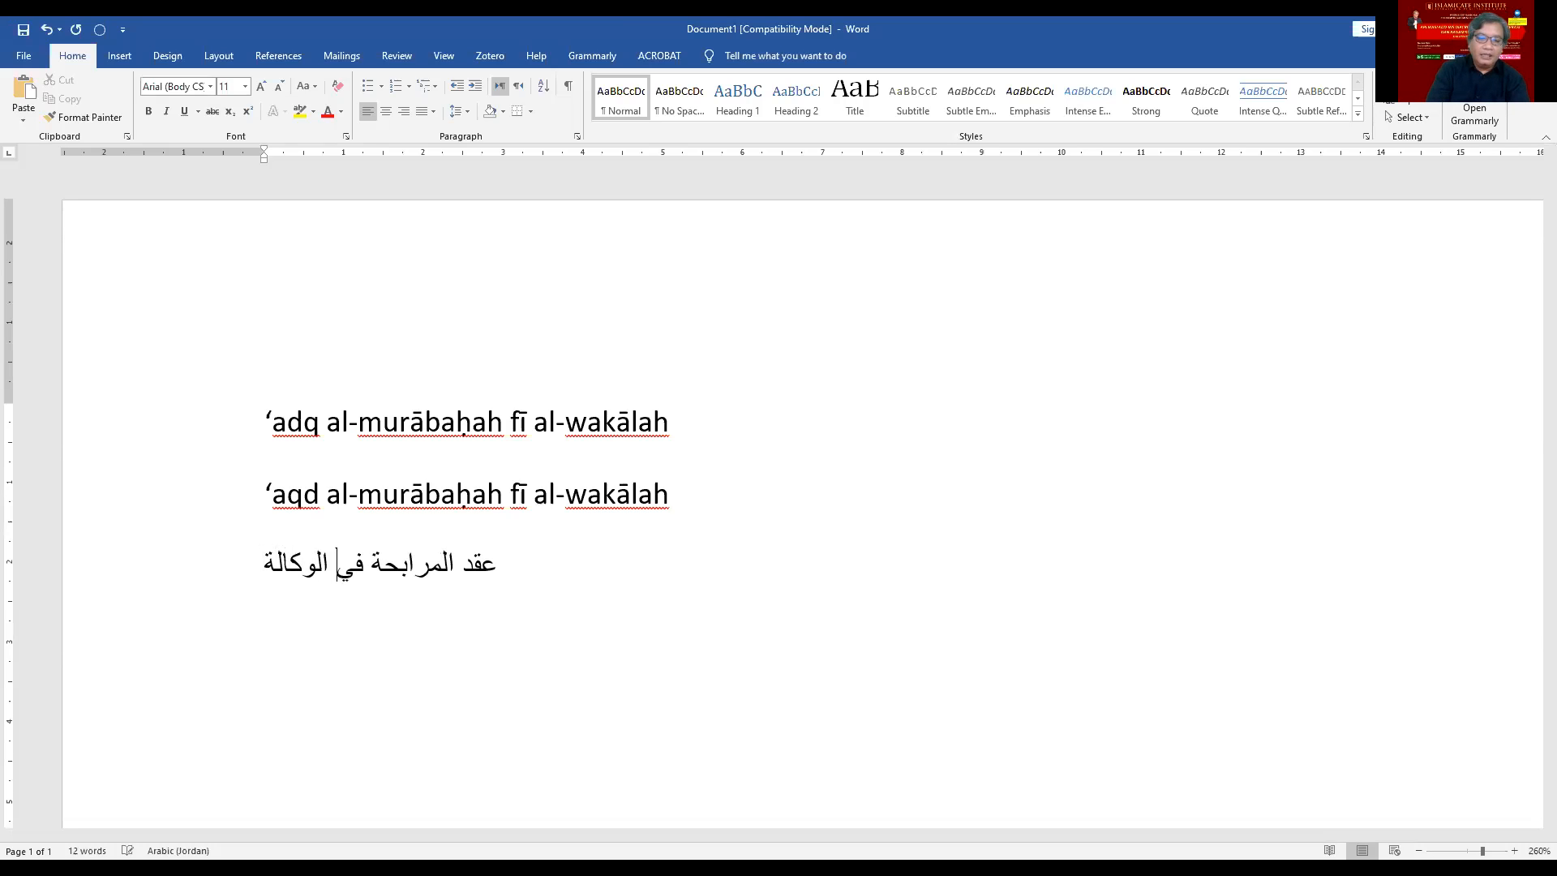
pyautogui.press('Right')
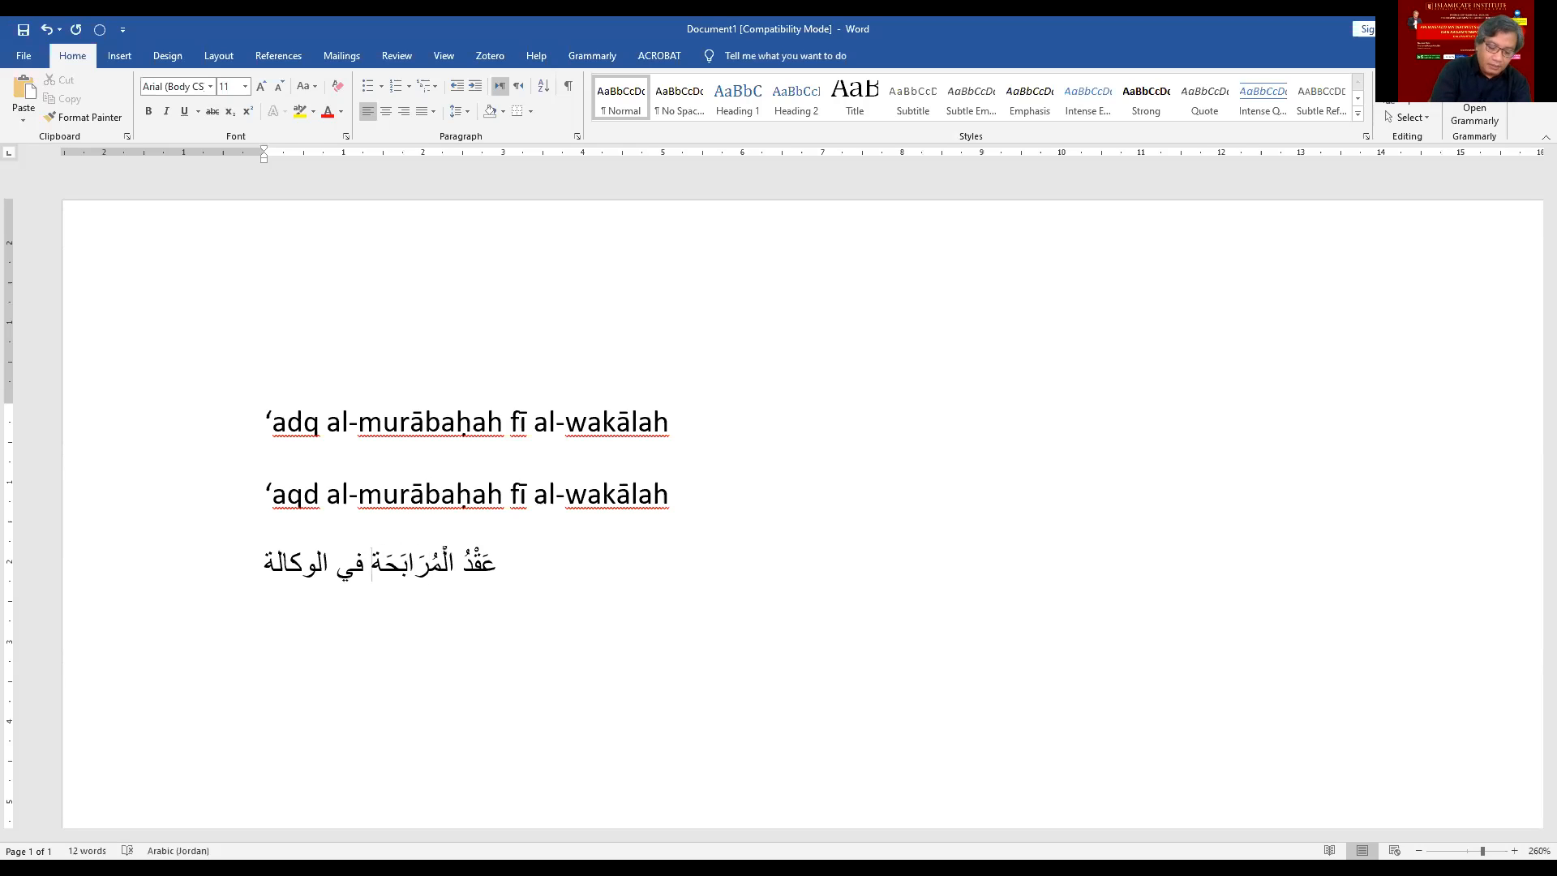
pyautogui.write('ِ')
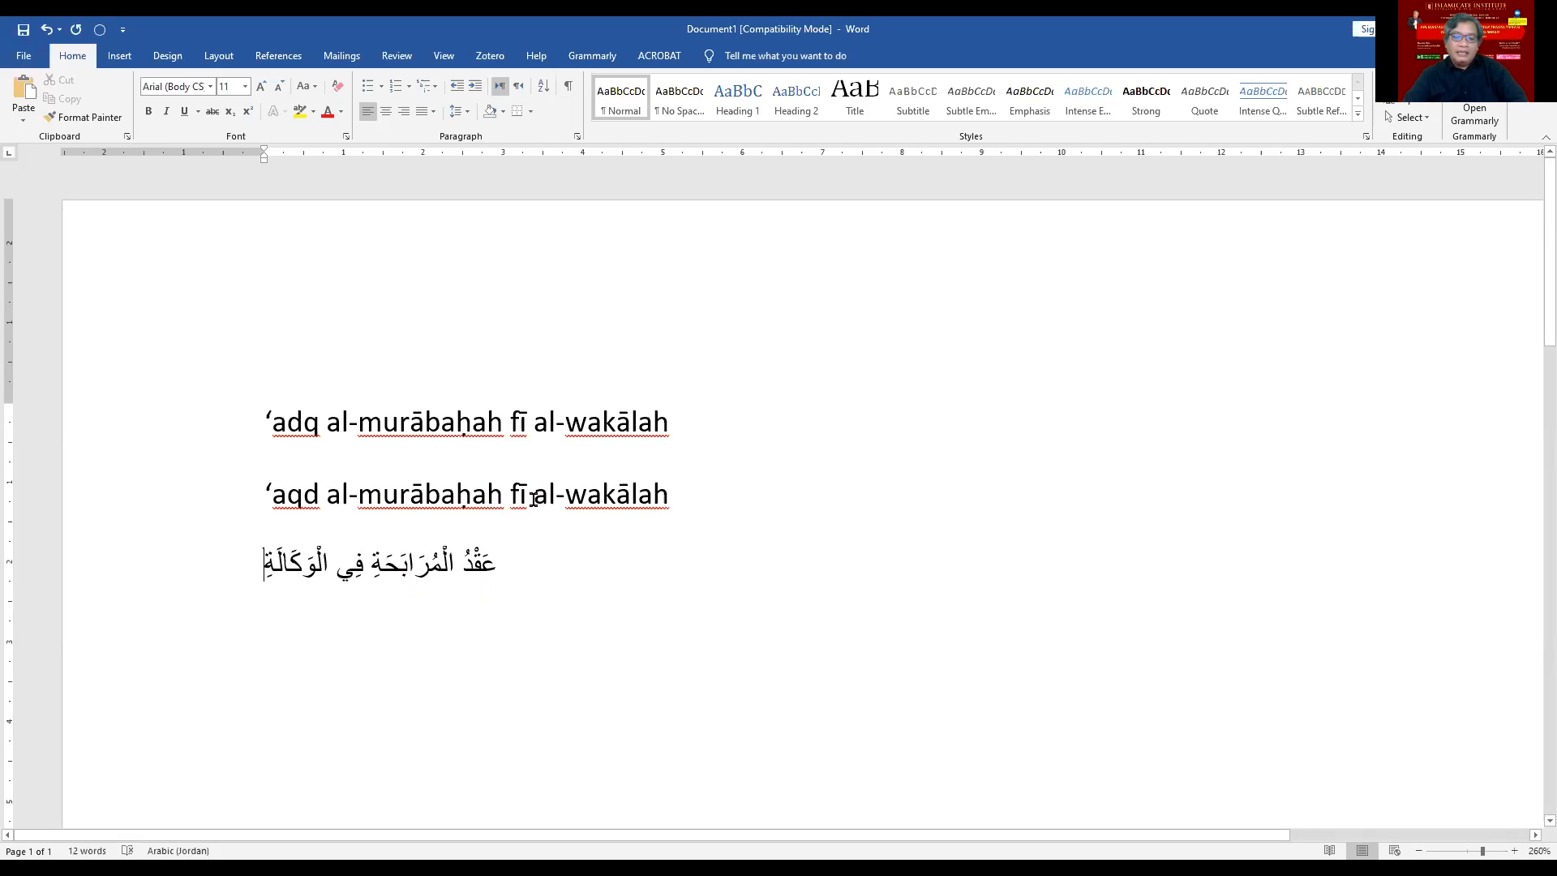
# Step: Replace the first word of the vowelled Arabic phrase with "هذه"
pyautogui.click(376, 576)
pyautogui.moveTo(462, 565); pyautogui.dragTo(496, 565)
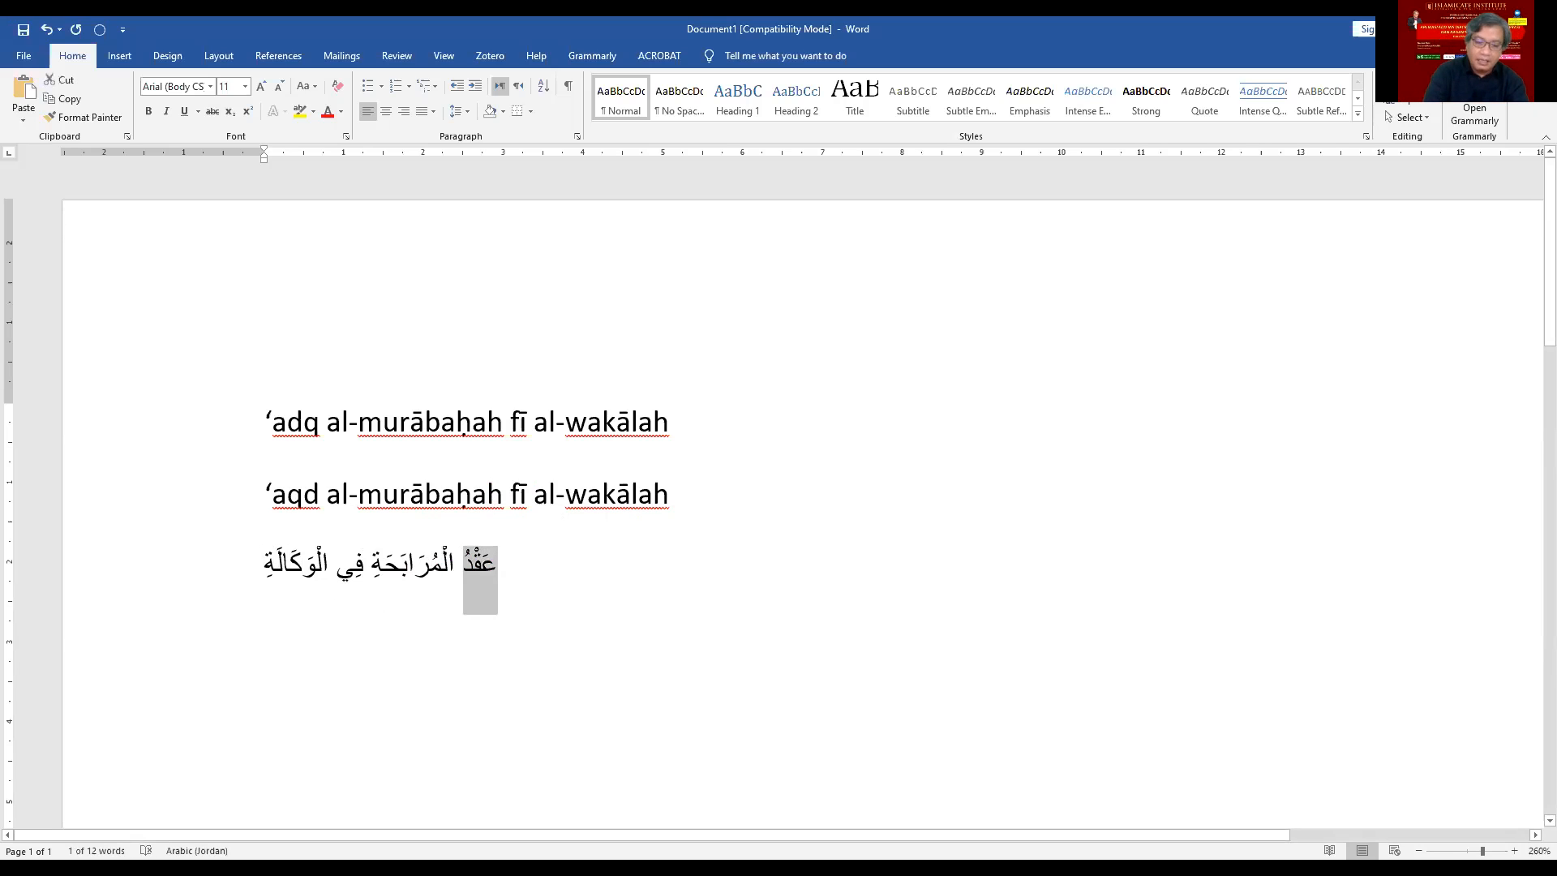
pyautogui.write('هذ')
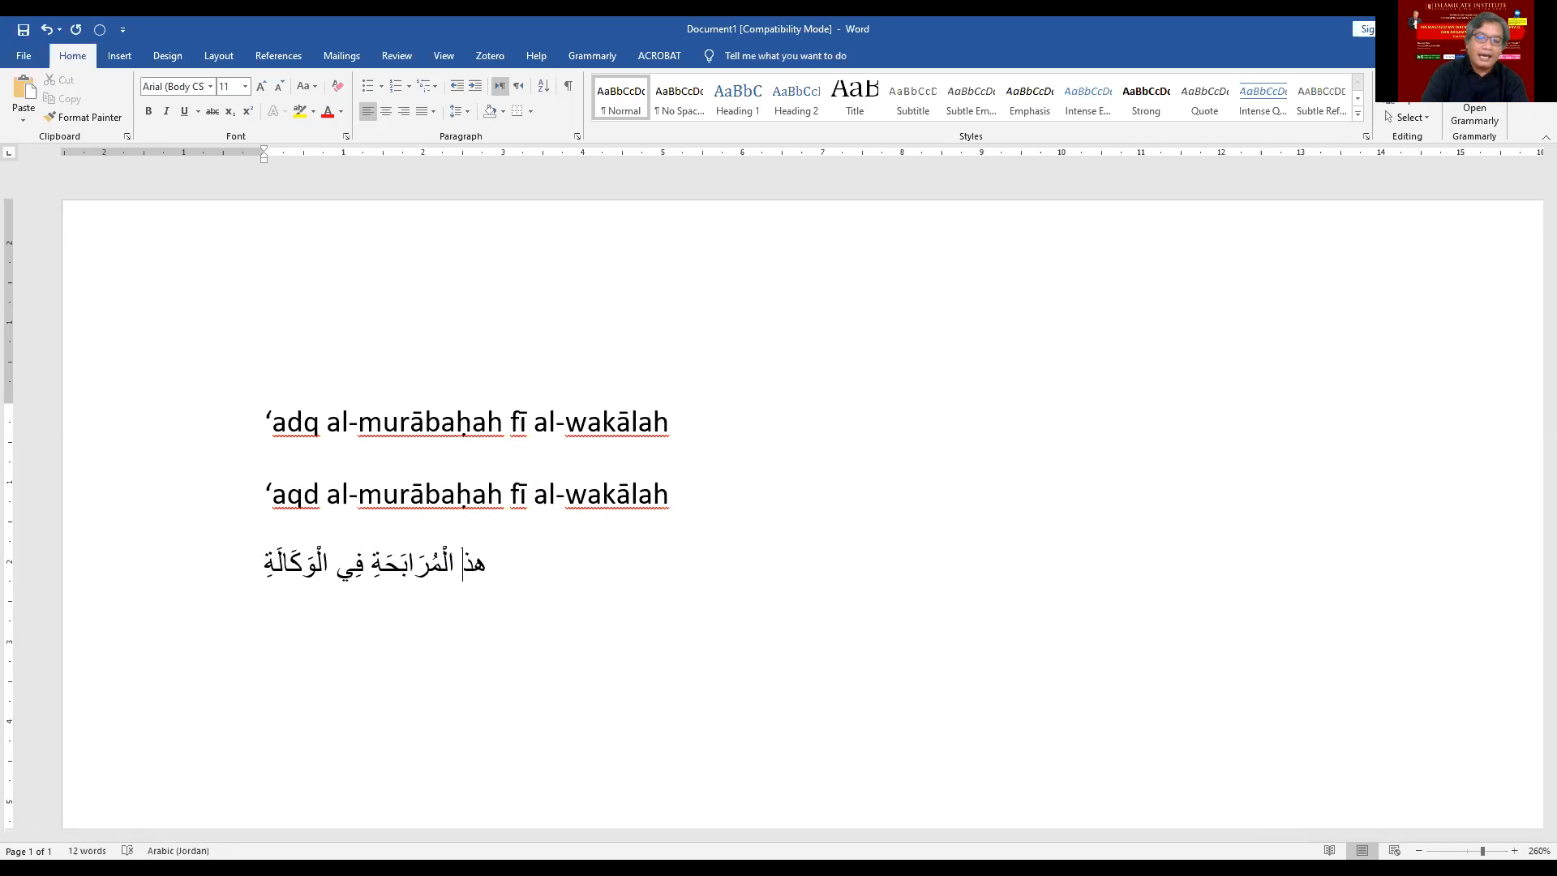
pyautogui.write('ه')
# Step: Change the final vowel mark of "الْمُرَابَحَةِ" to a damma so the word reads "الْمُرَابَحَةُ"
pyautogui.press('Right')
pyautogui.press('Right')
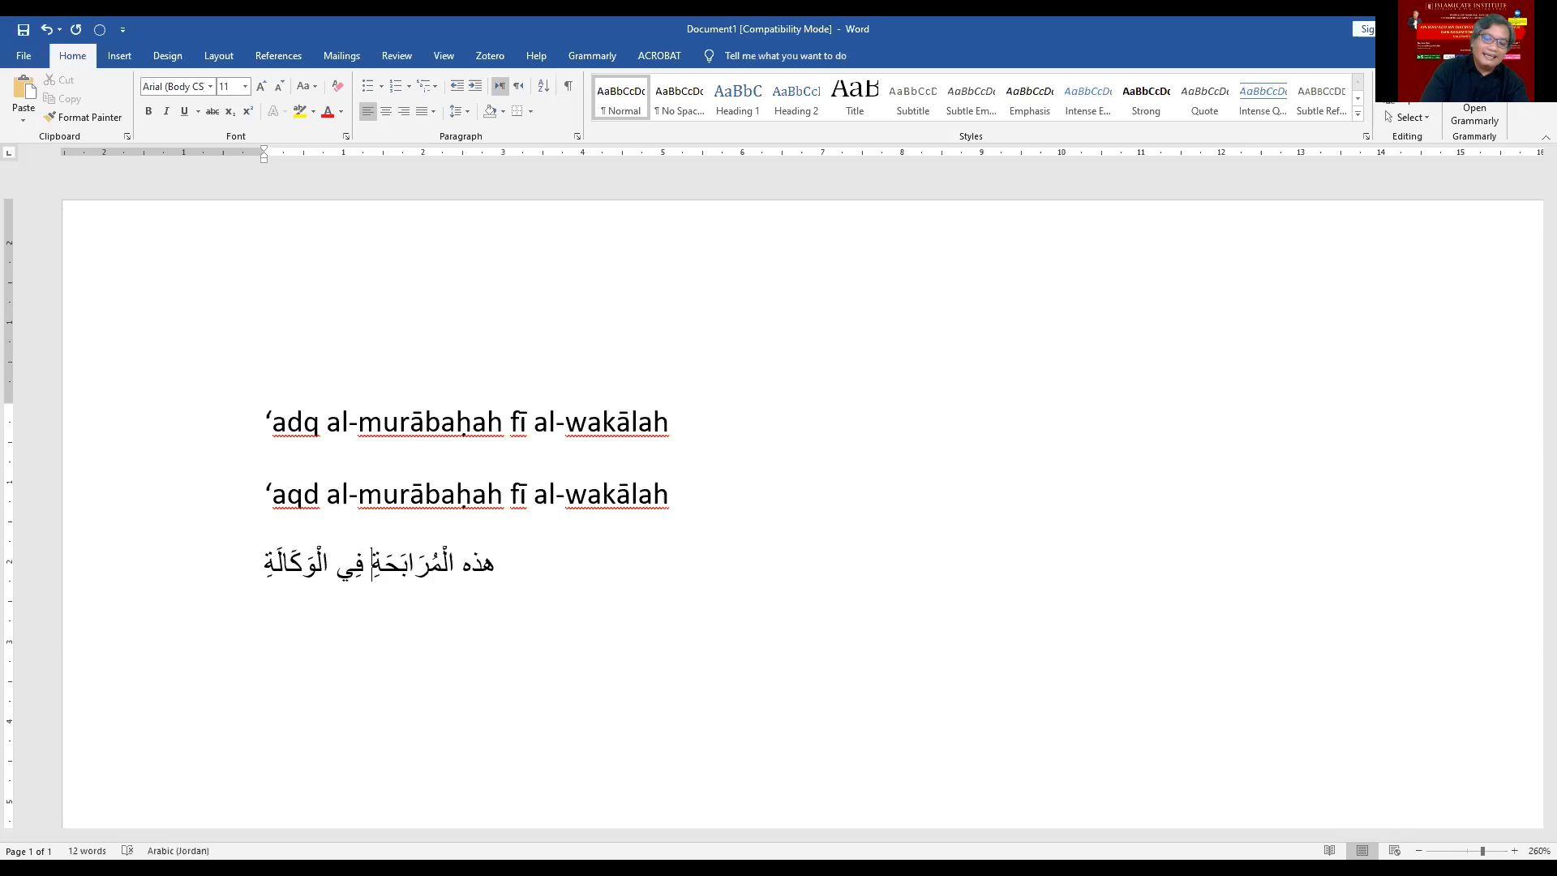
pyautogui.write('ُ')
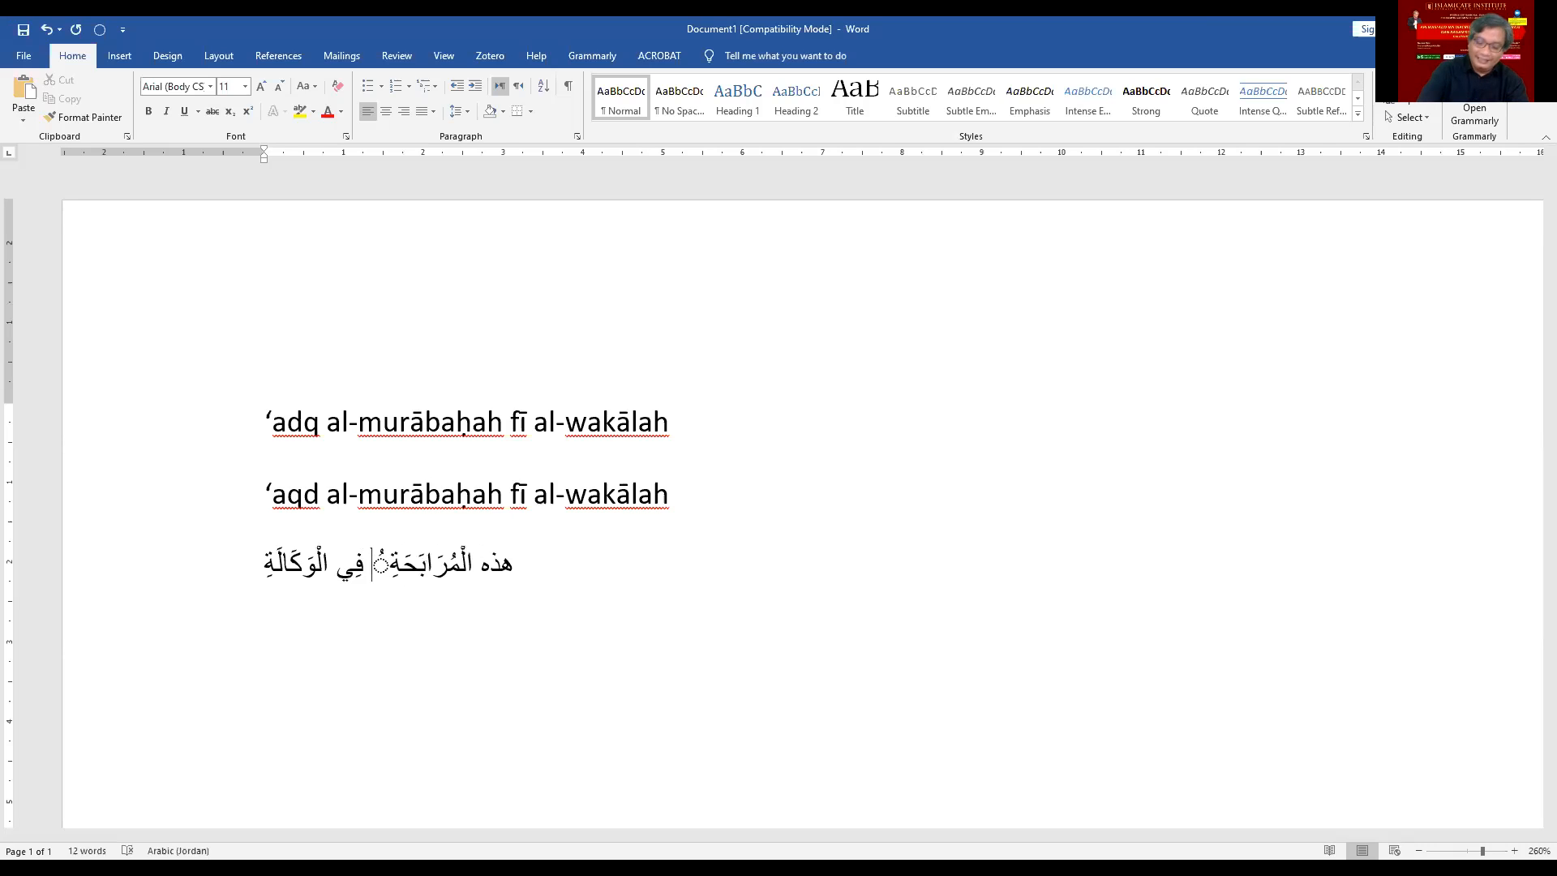
pyautogui.press('BackSpace')
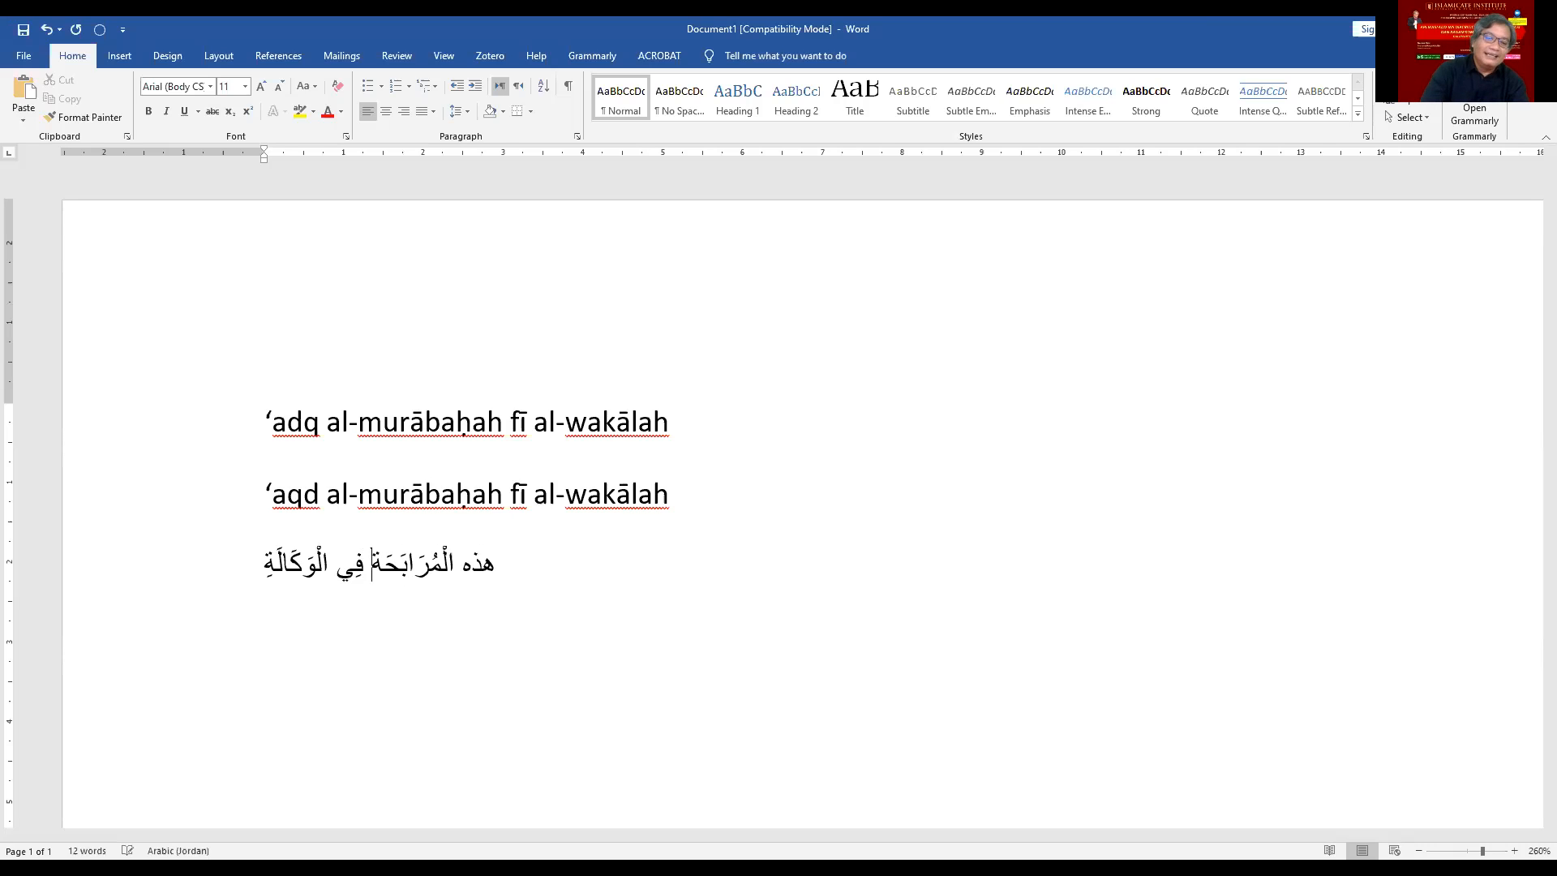
pyautogui.write('ٌ')
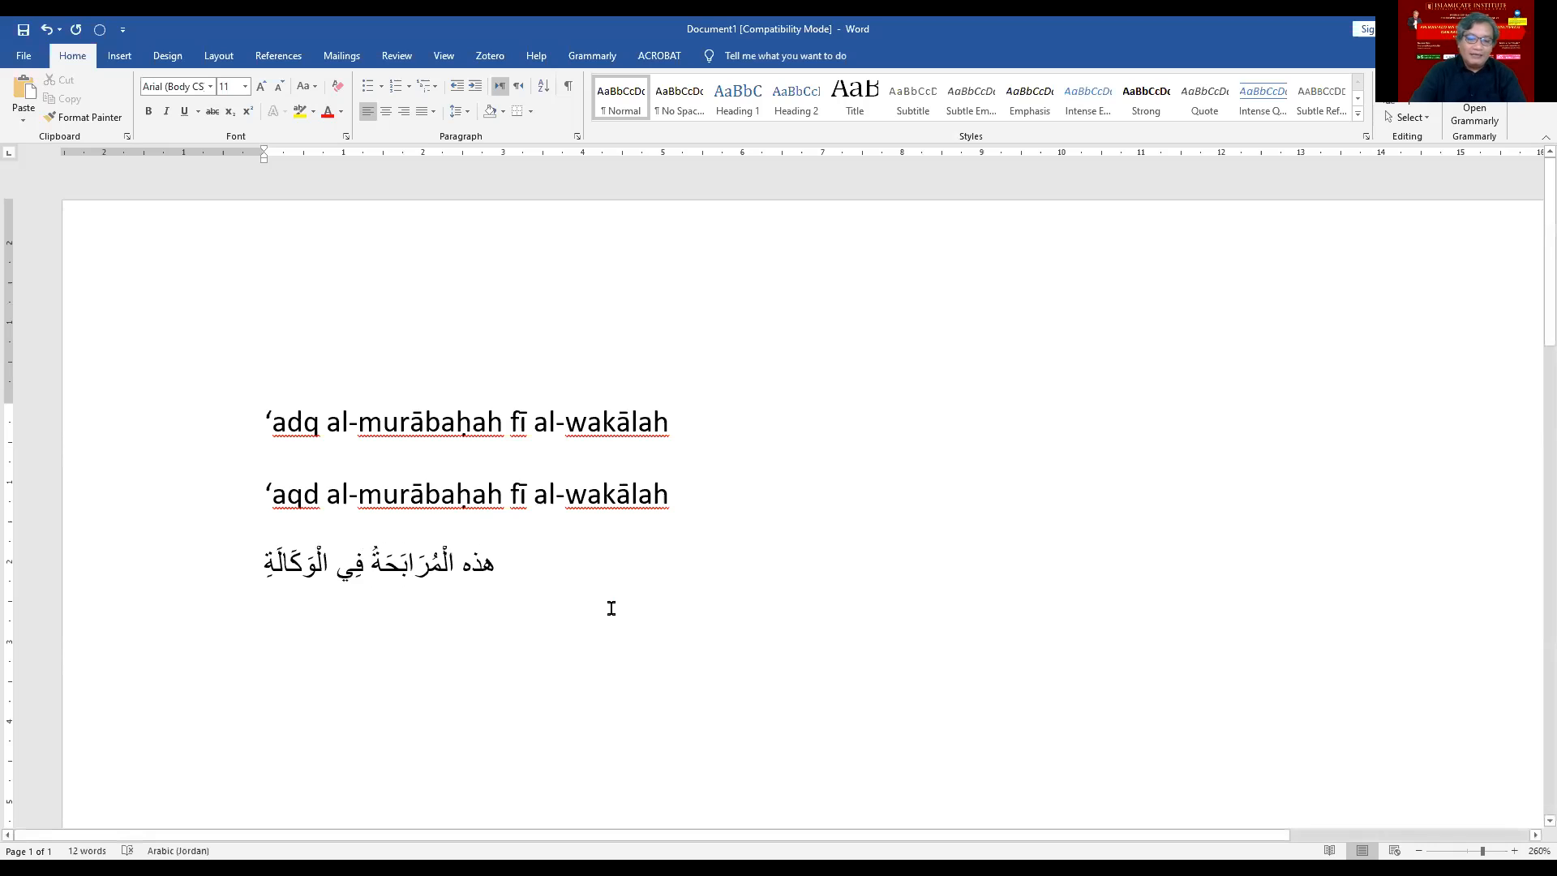
# Step: Start a new line below the Arabic phrase, switch to English input, and write the transliteration "Hādzihī" with its macrons
pyautogui.press('Return')
pyautogui.hotkey('alt', 'shift')
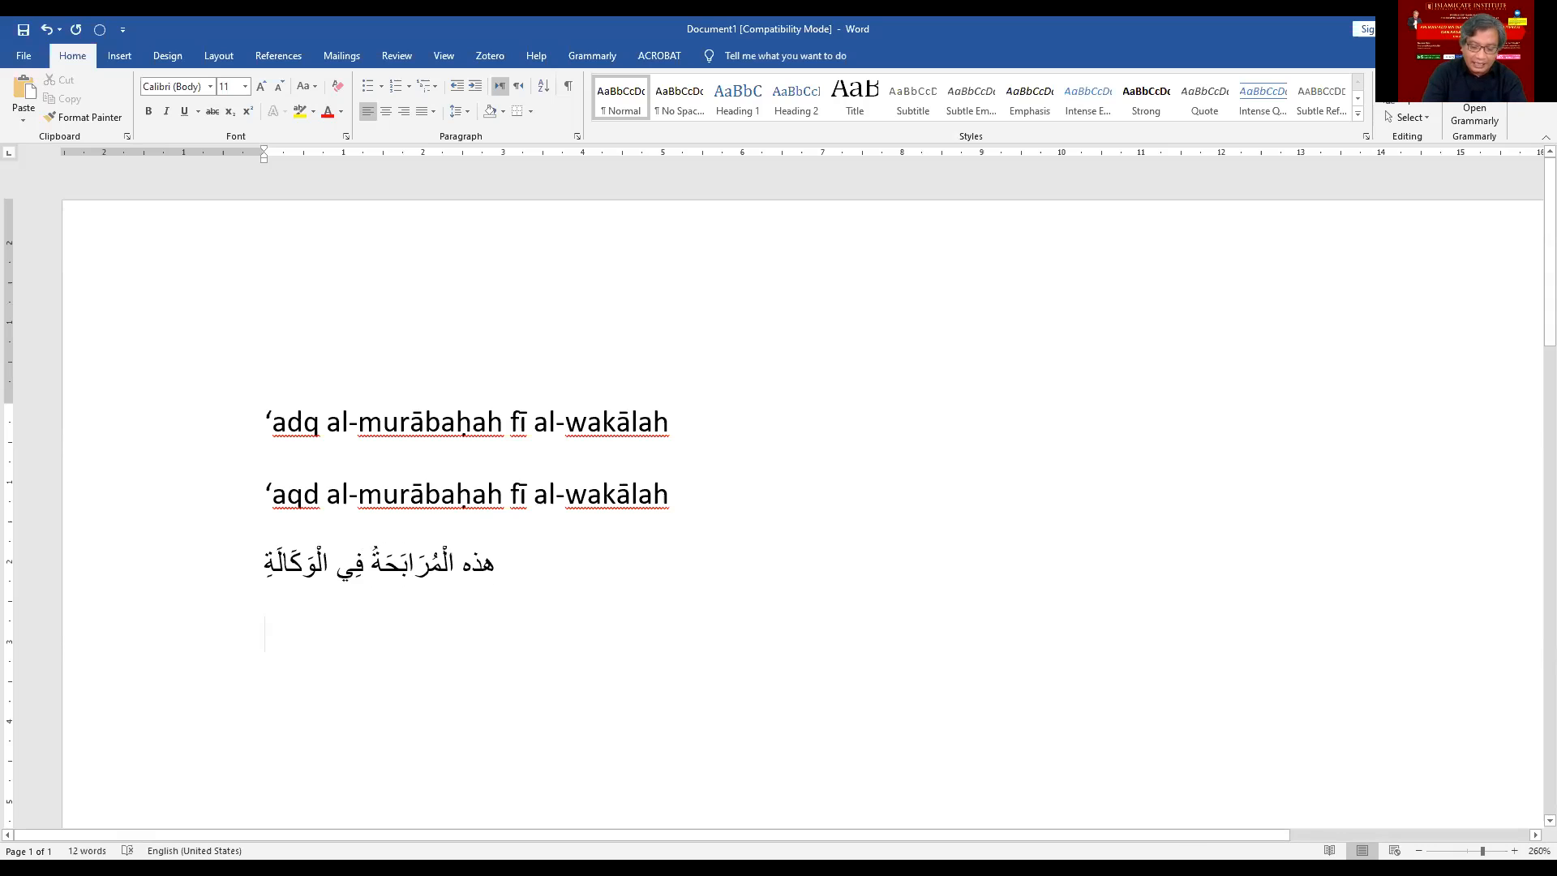
pyautogui.write('H')
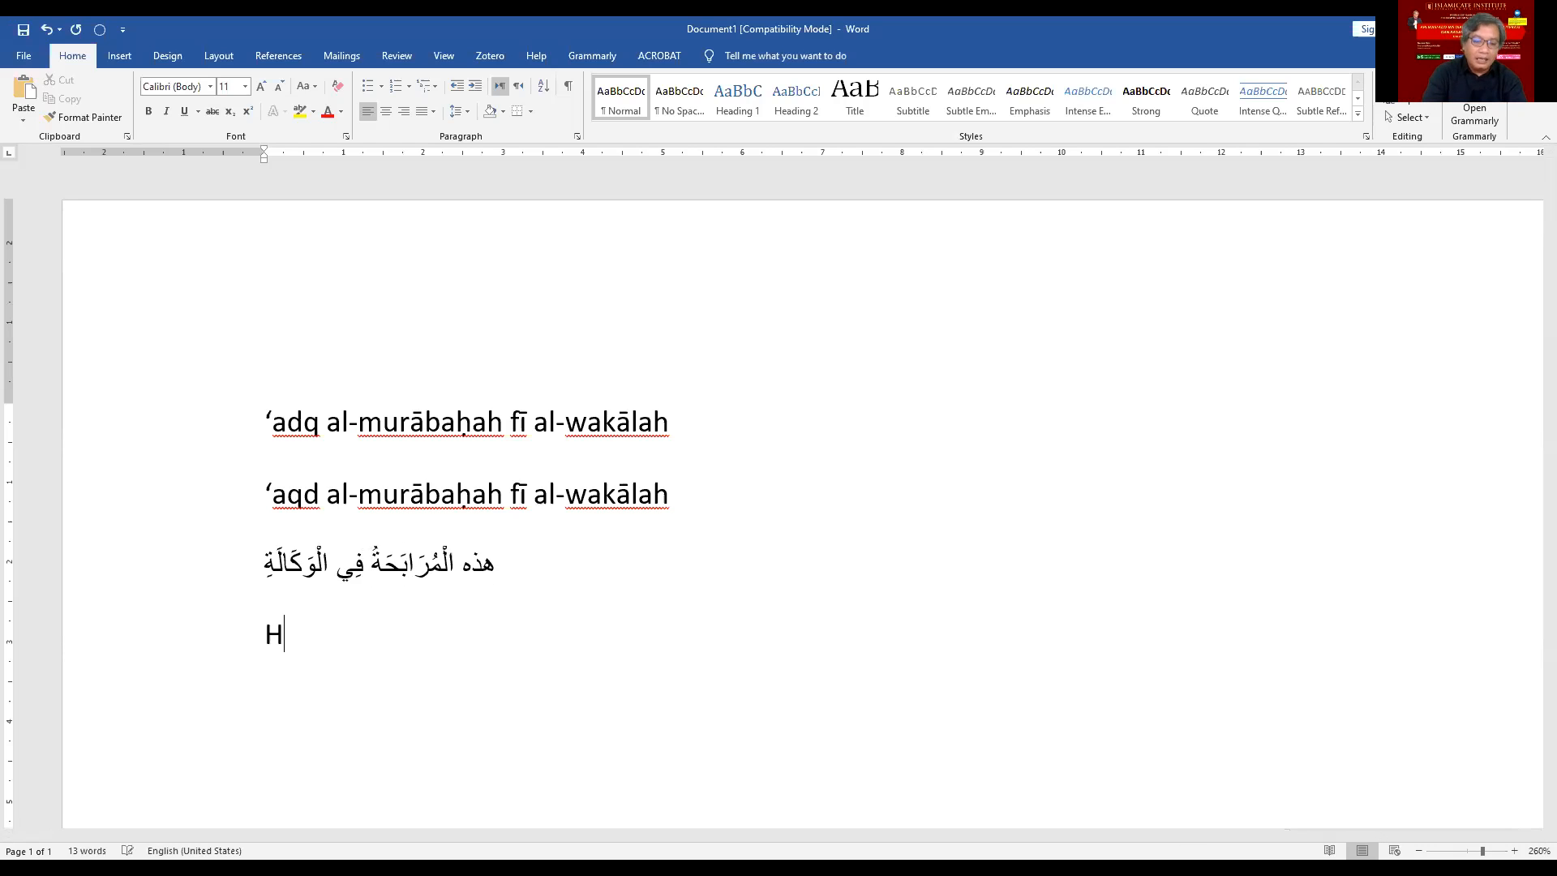
pyautogui.write('ā')
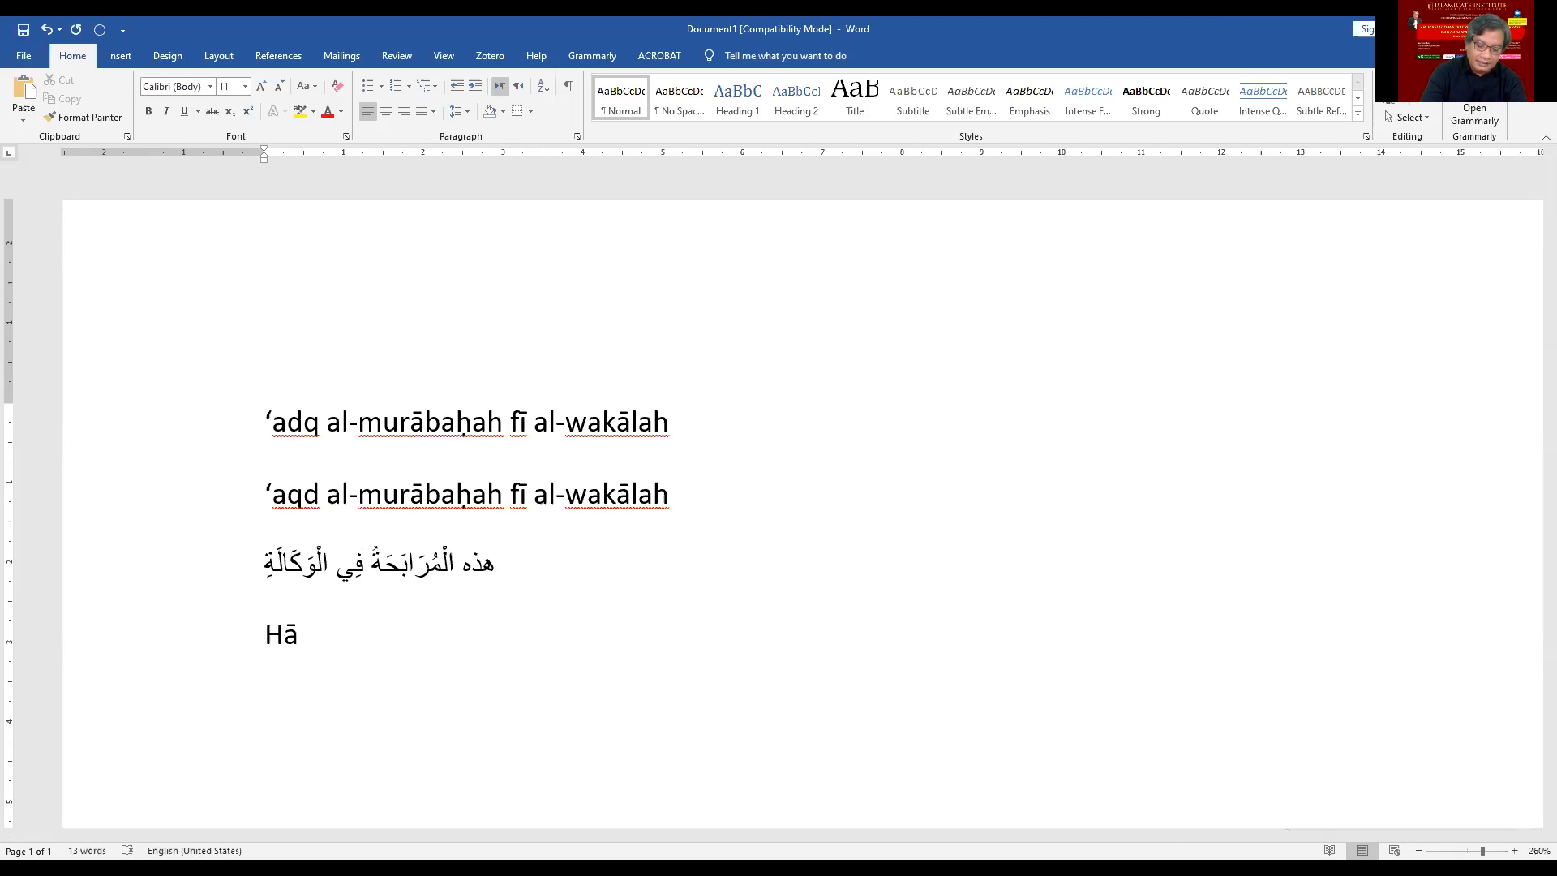
pyautogui.write('dh')
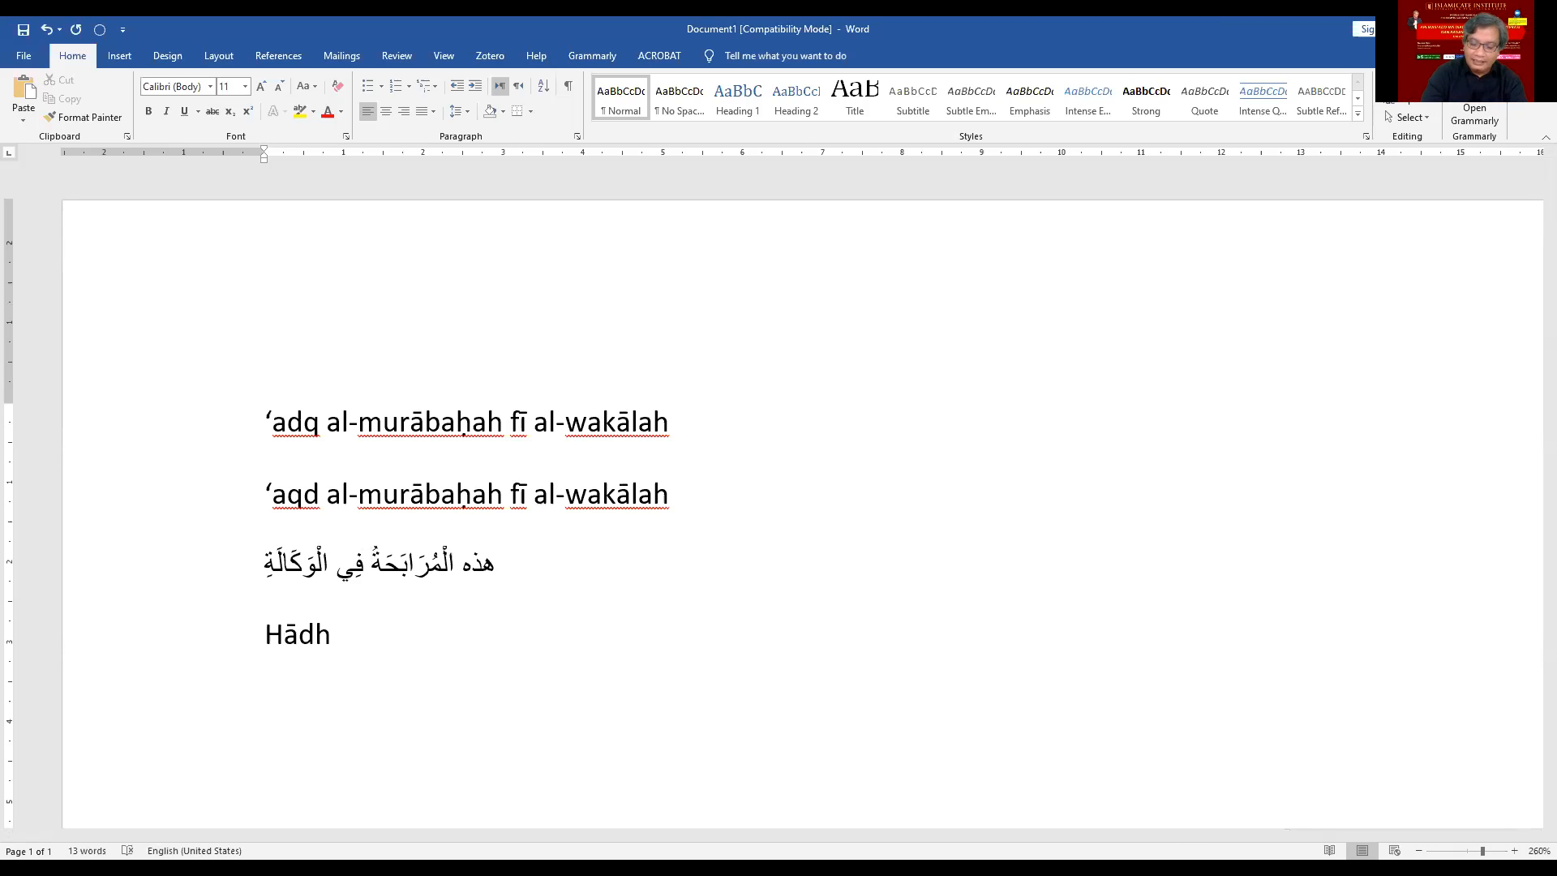
pyautogui.press('BackSpace')
pyautogui.write('z')
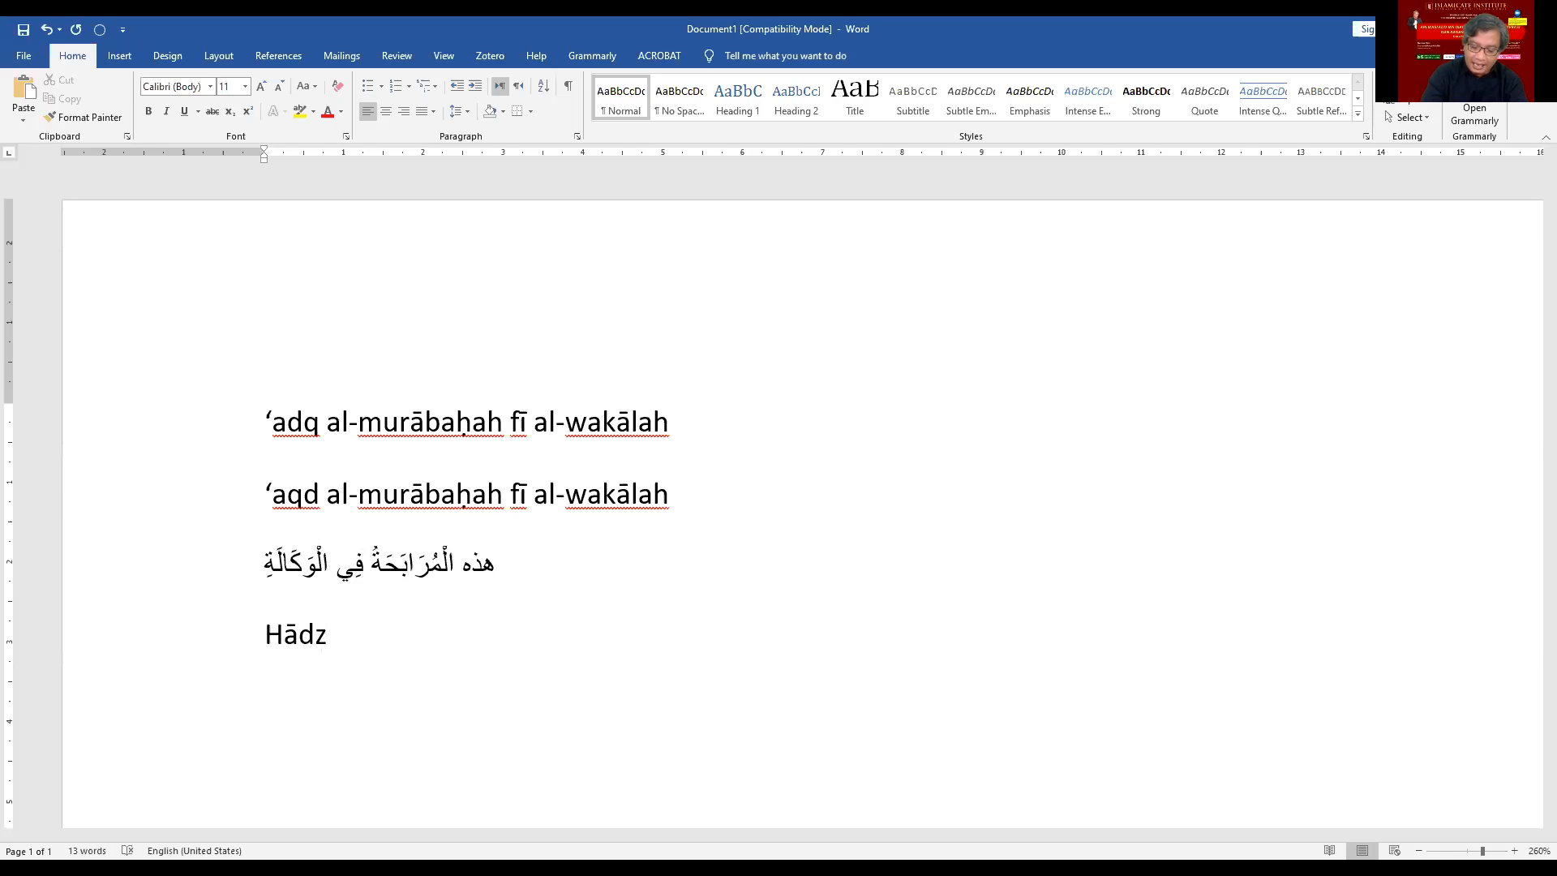
pyautogui.write('ih')
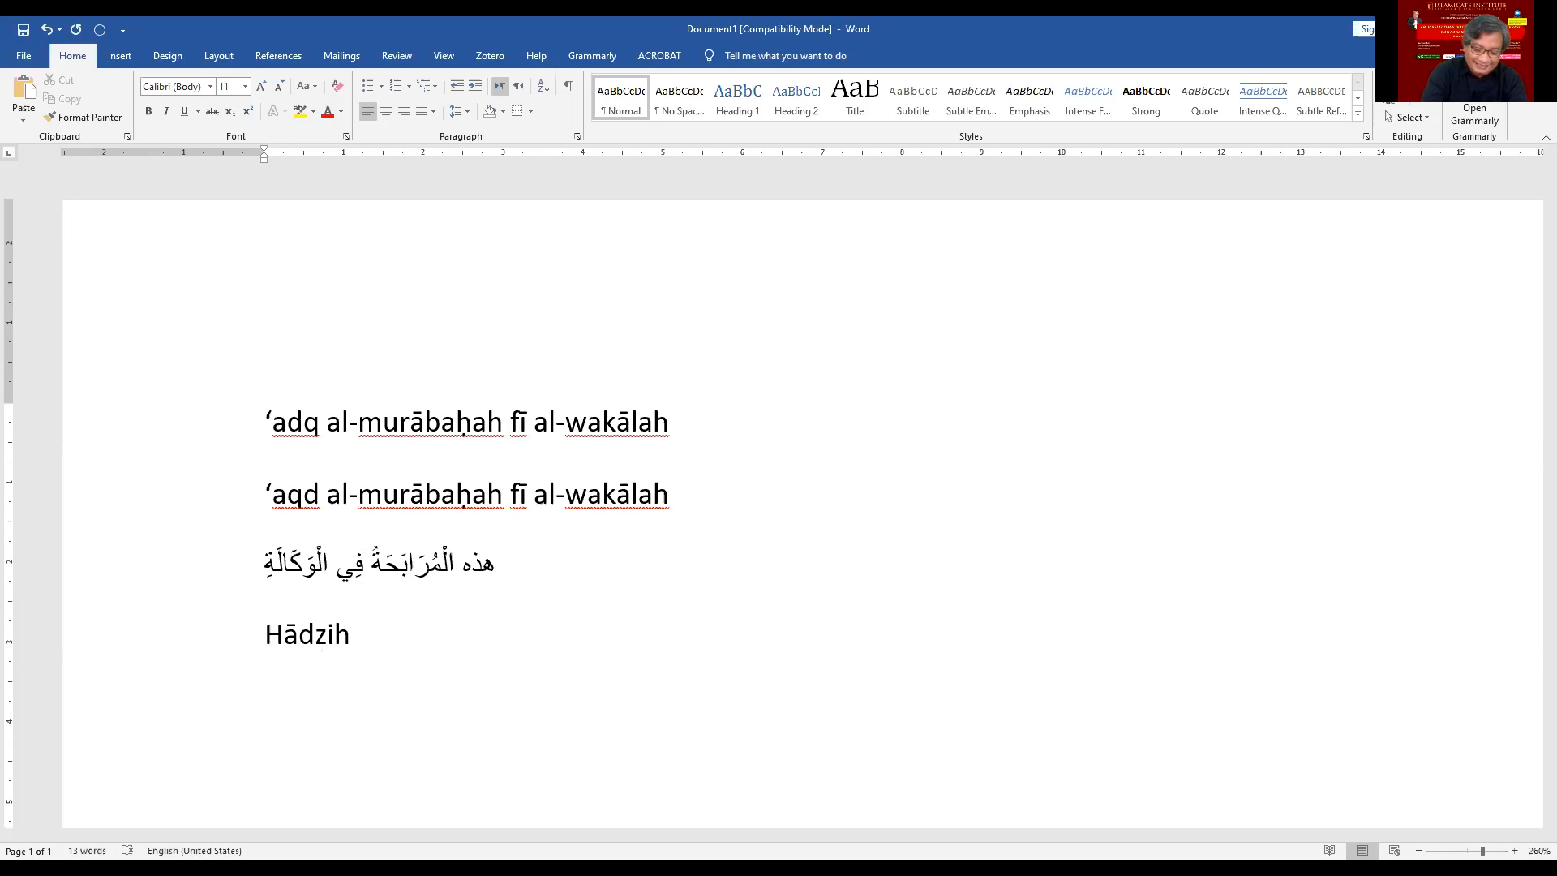
pyautogui.write('ī')
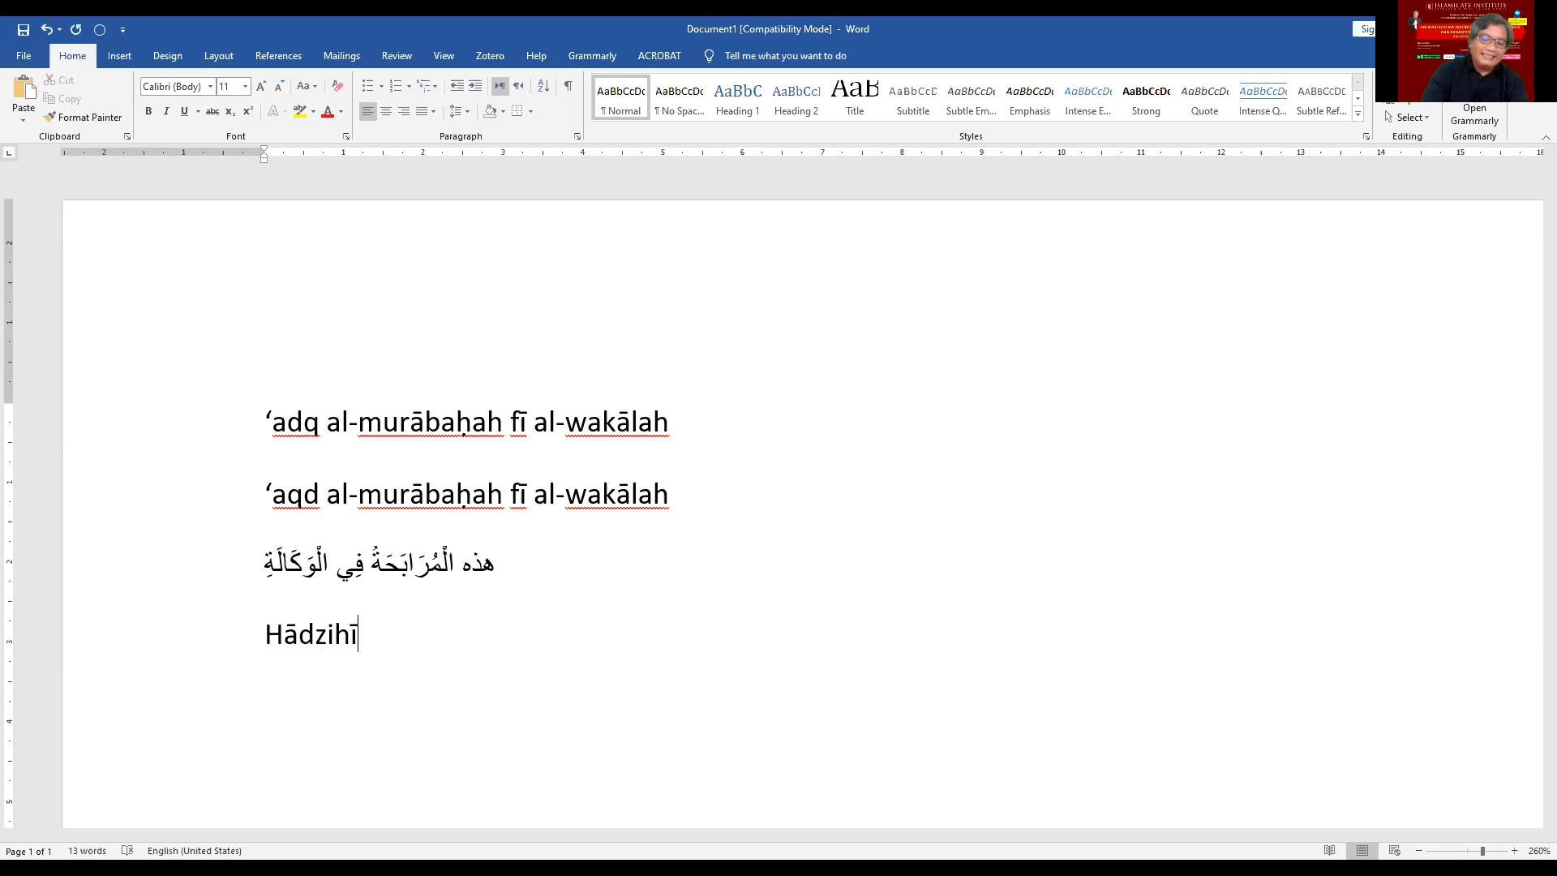
# Step: Continue the transliteration after "Hādzihī" with "al-Murābaḥah", including the macron on the a and the dot under the h
pyautogui.write(' al-')
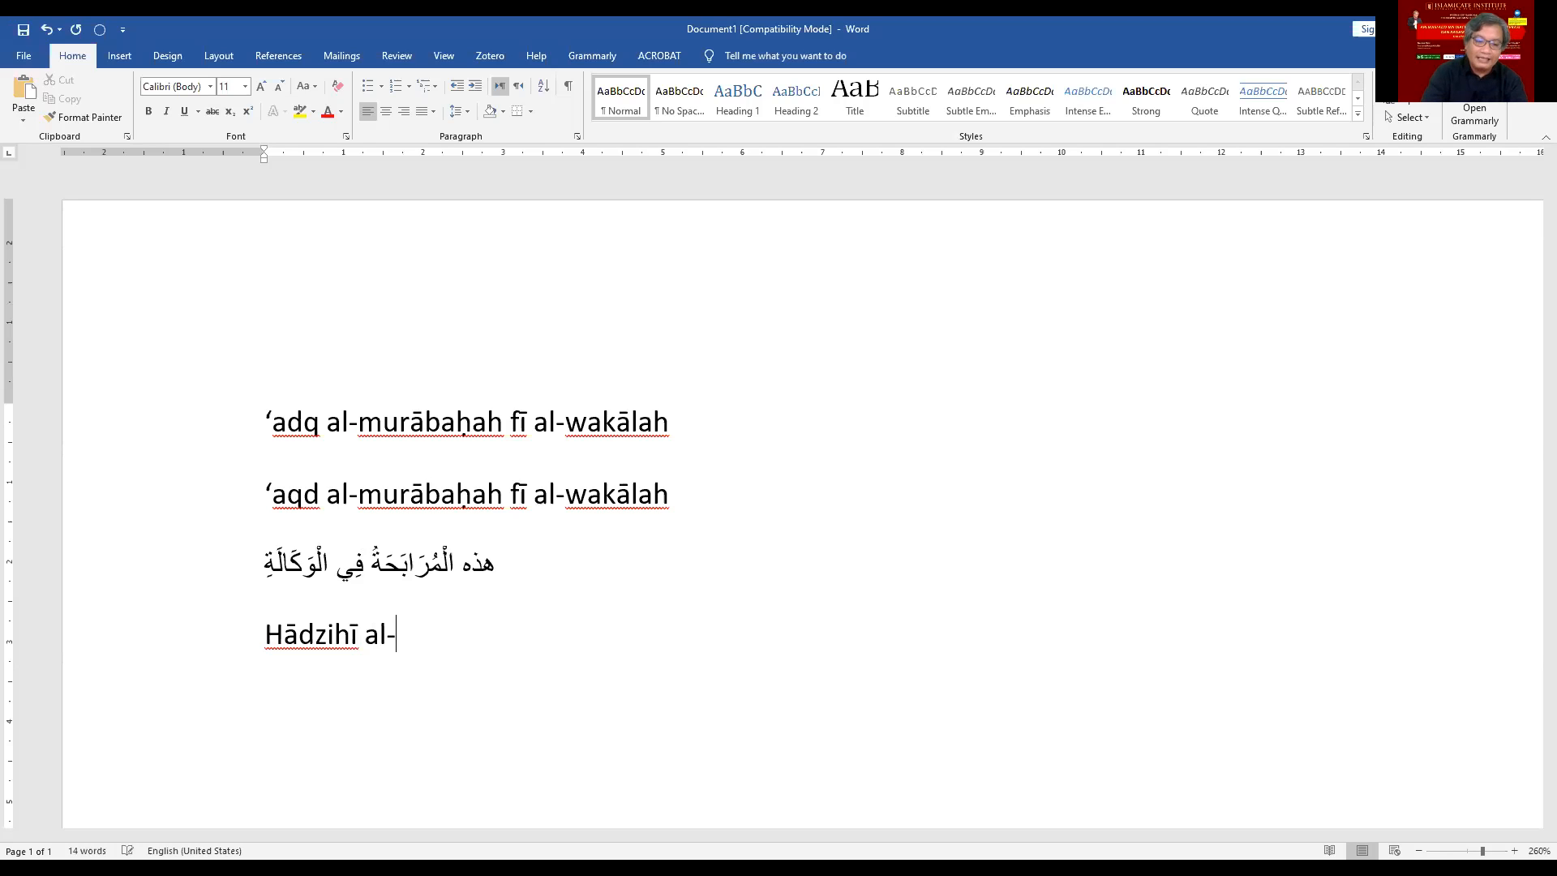
pyautogui.write('Mura')
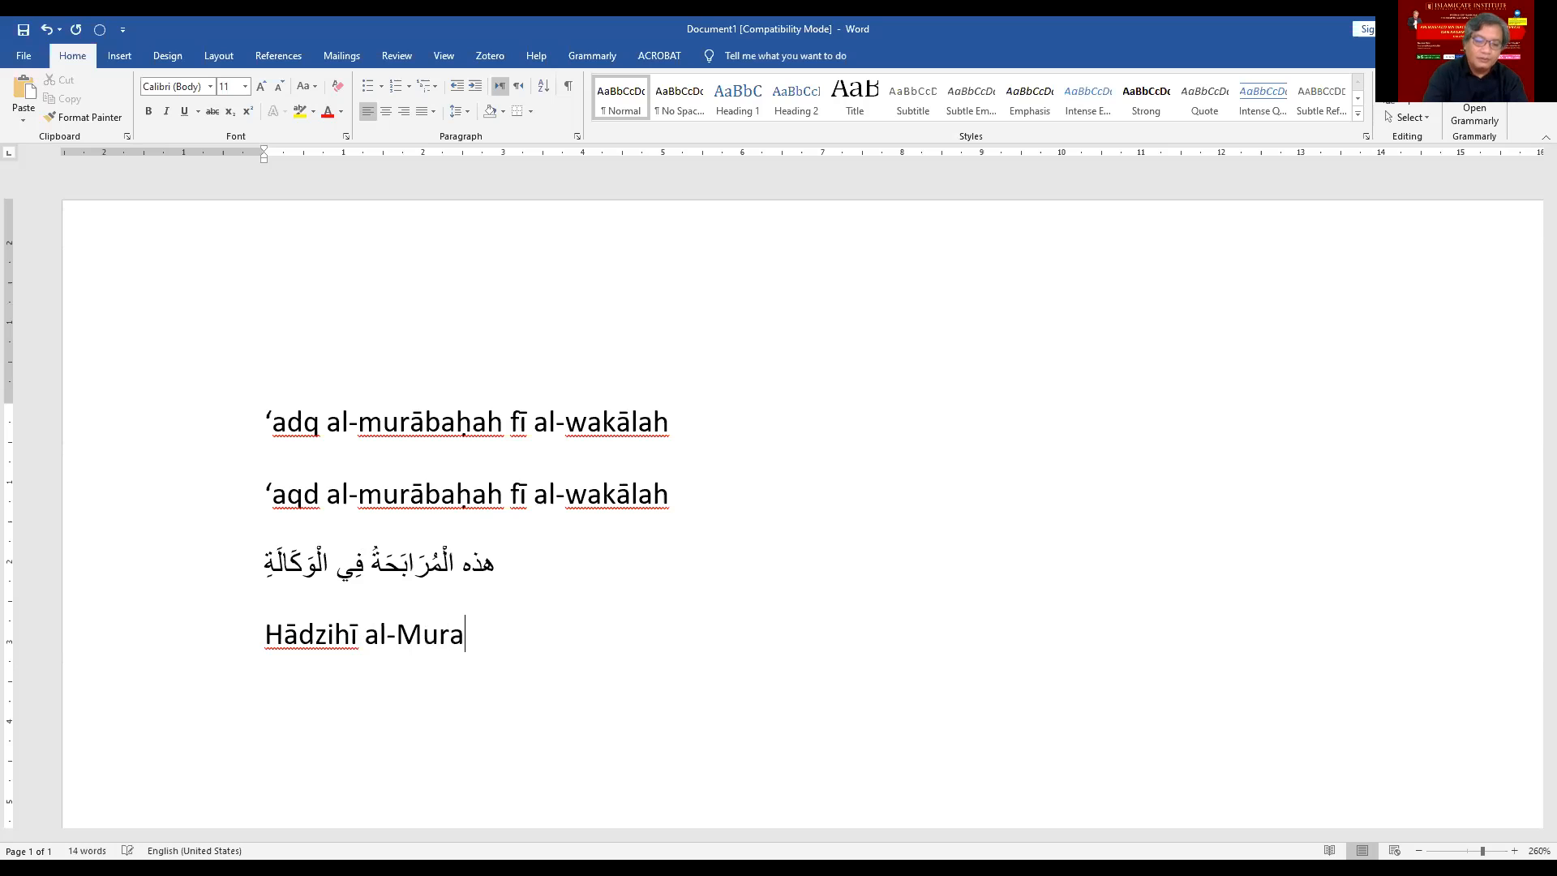
pyautogui.press('BackSpace')
pyautogui.write('ā')
pyautogui.write('baḥ')
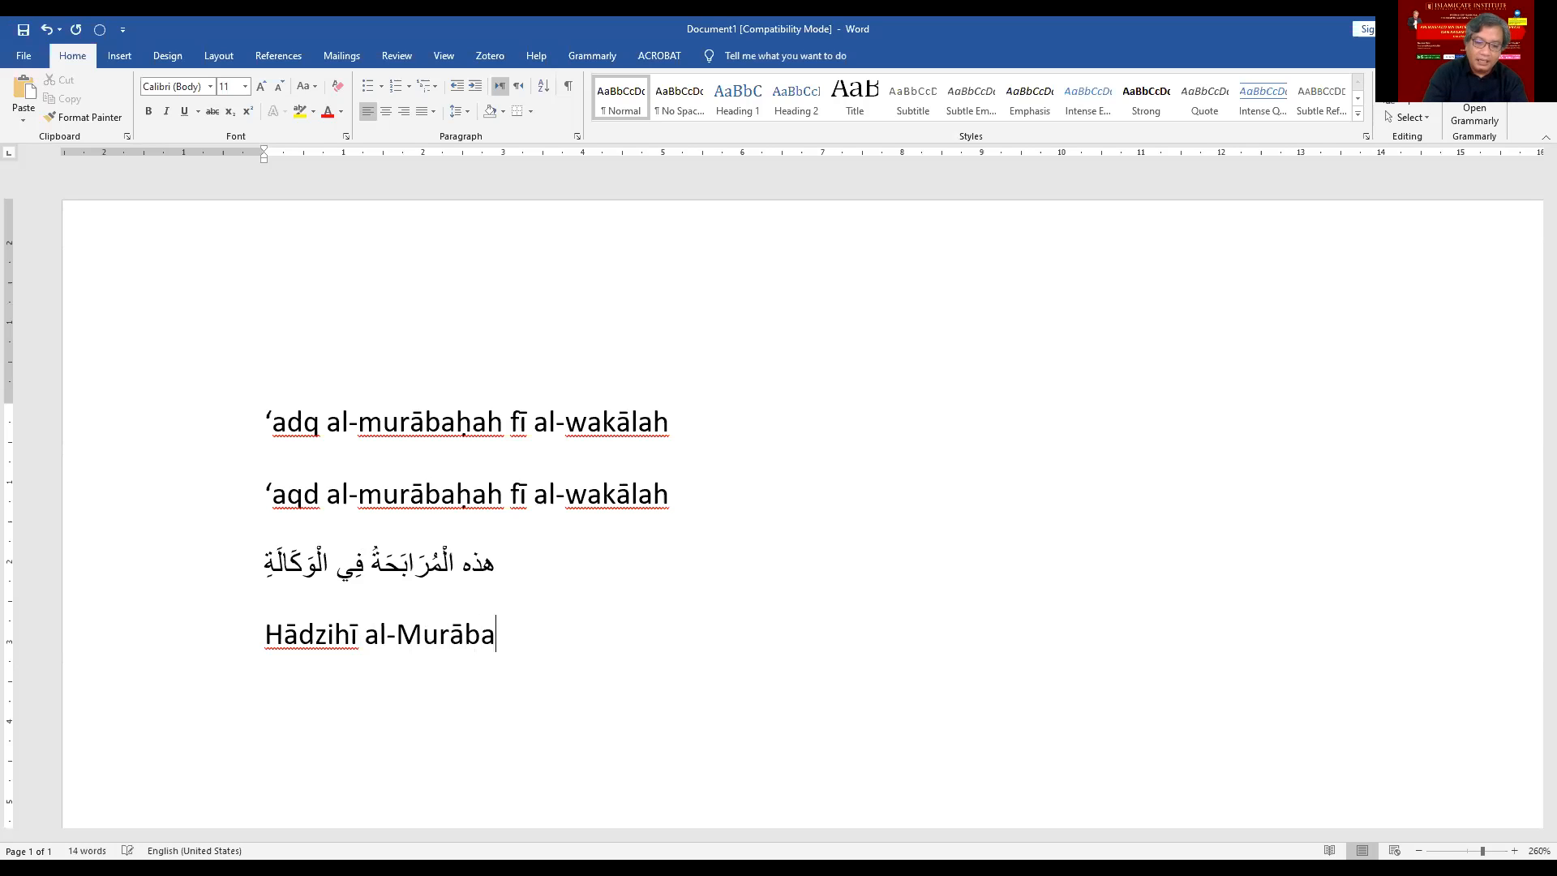
pyautogui.write('a')
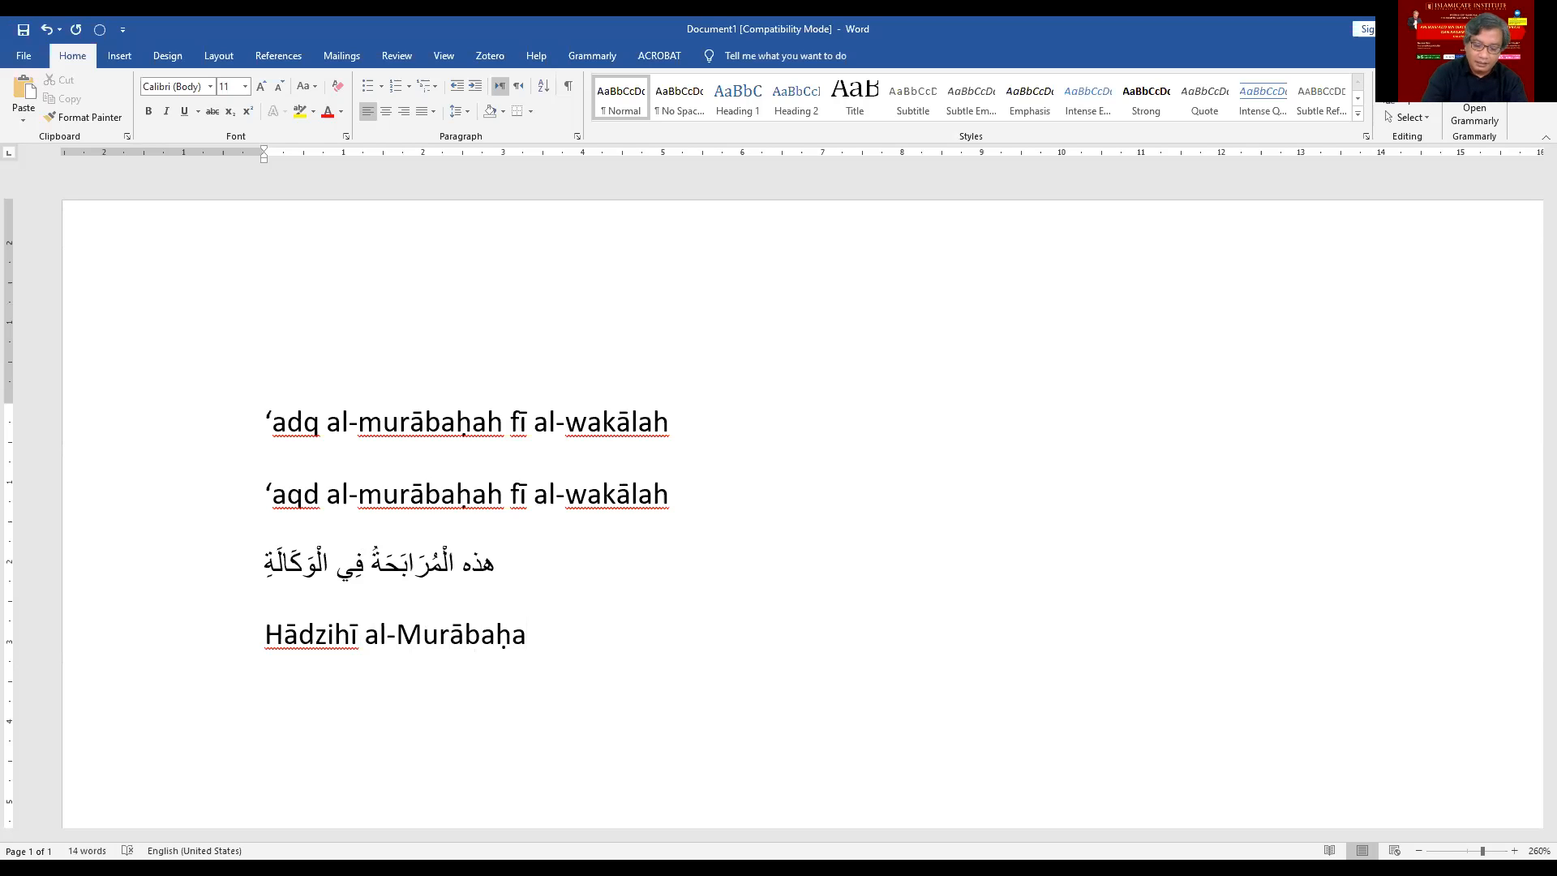
pyautogui.write('h')
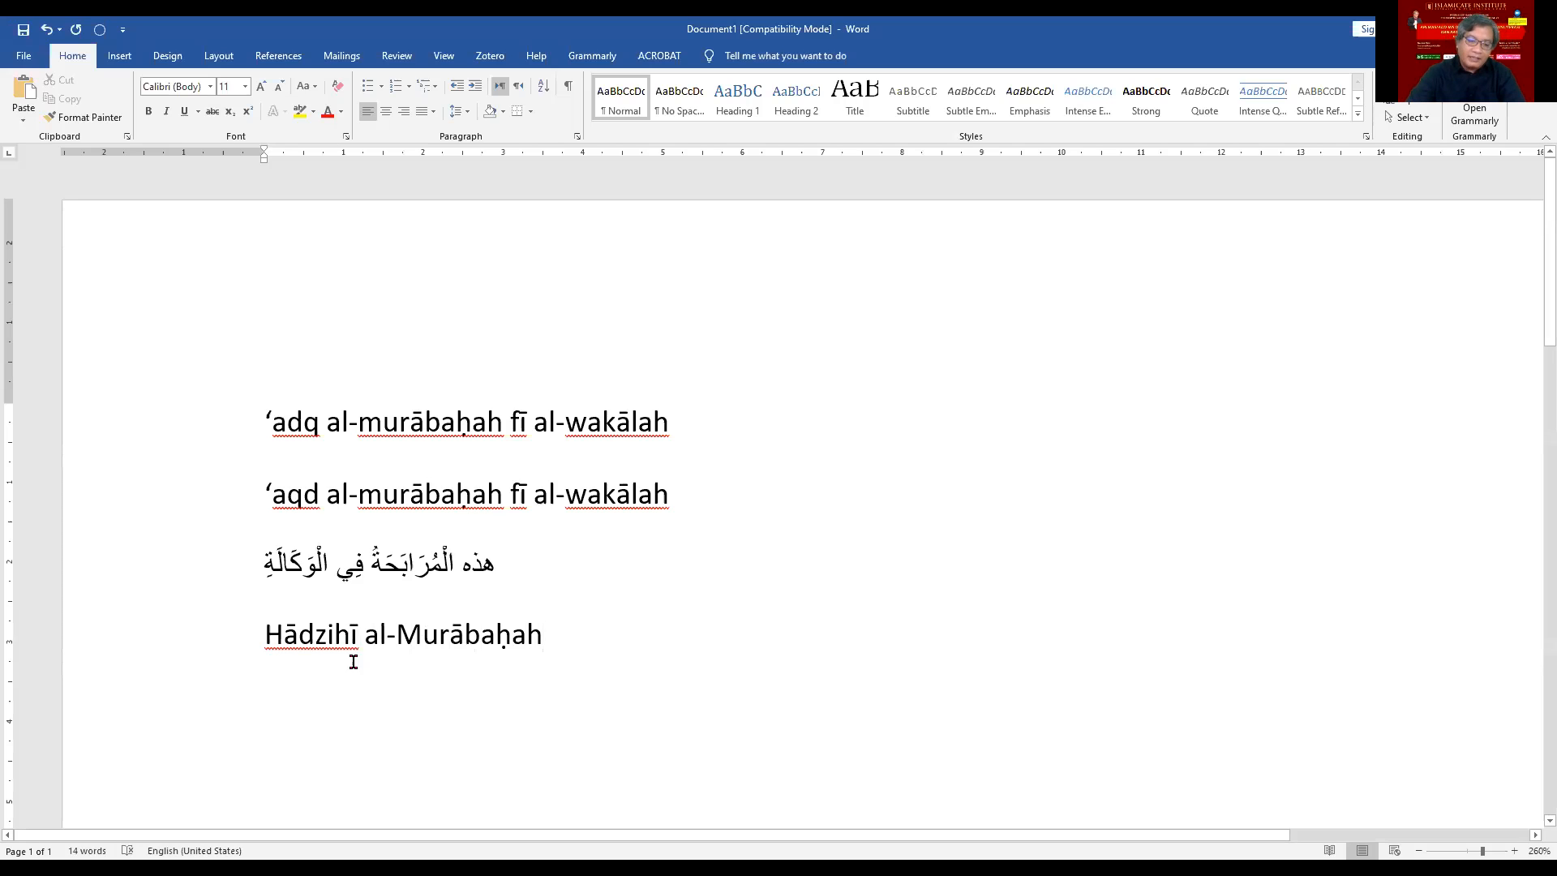
# Step: Insert a hyphen into "Hādzihī" so the word reads "Hādzi-hī", and return to the end of the line
pyautogui.click(333, 641)
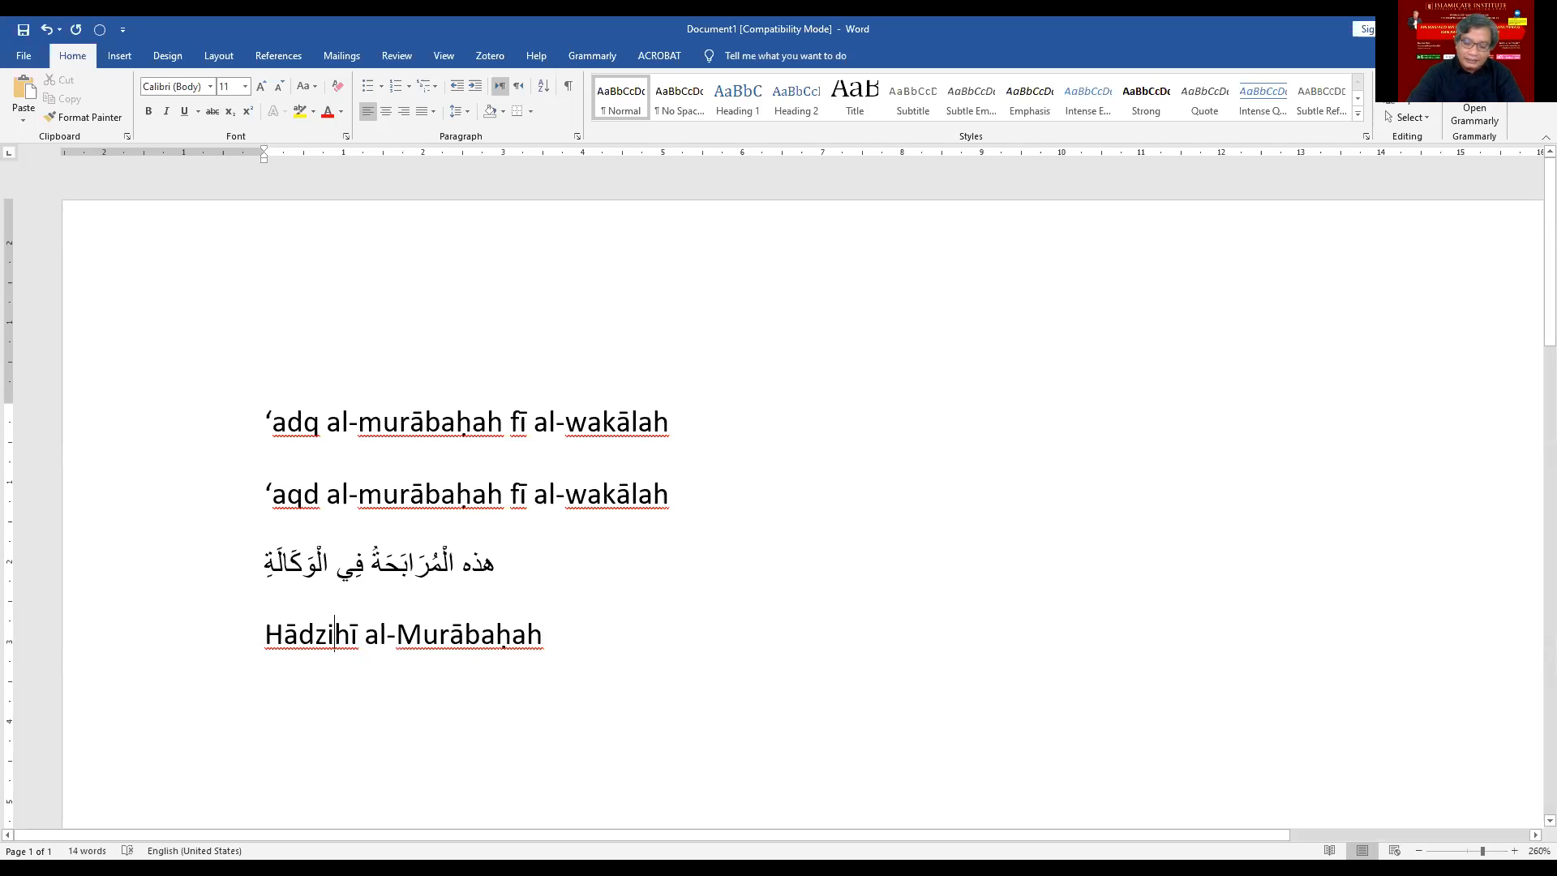
pyautogui.write('-')
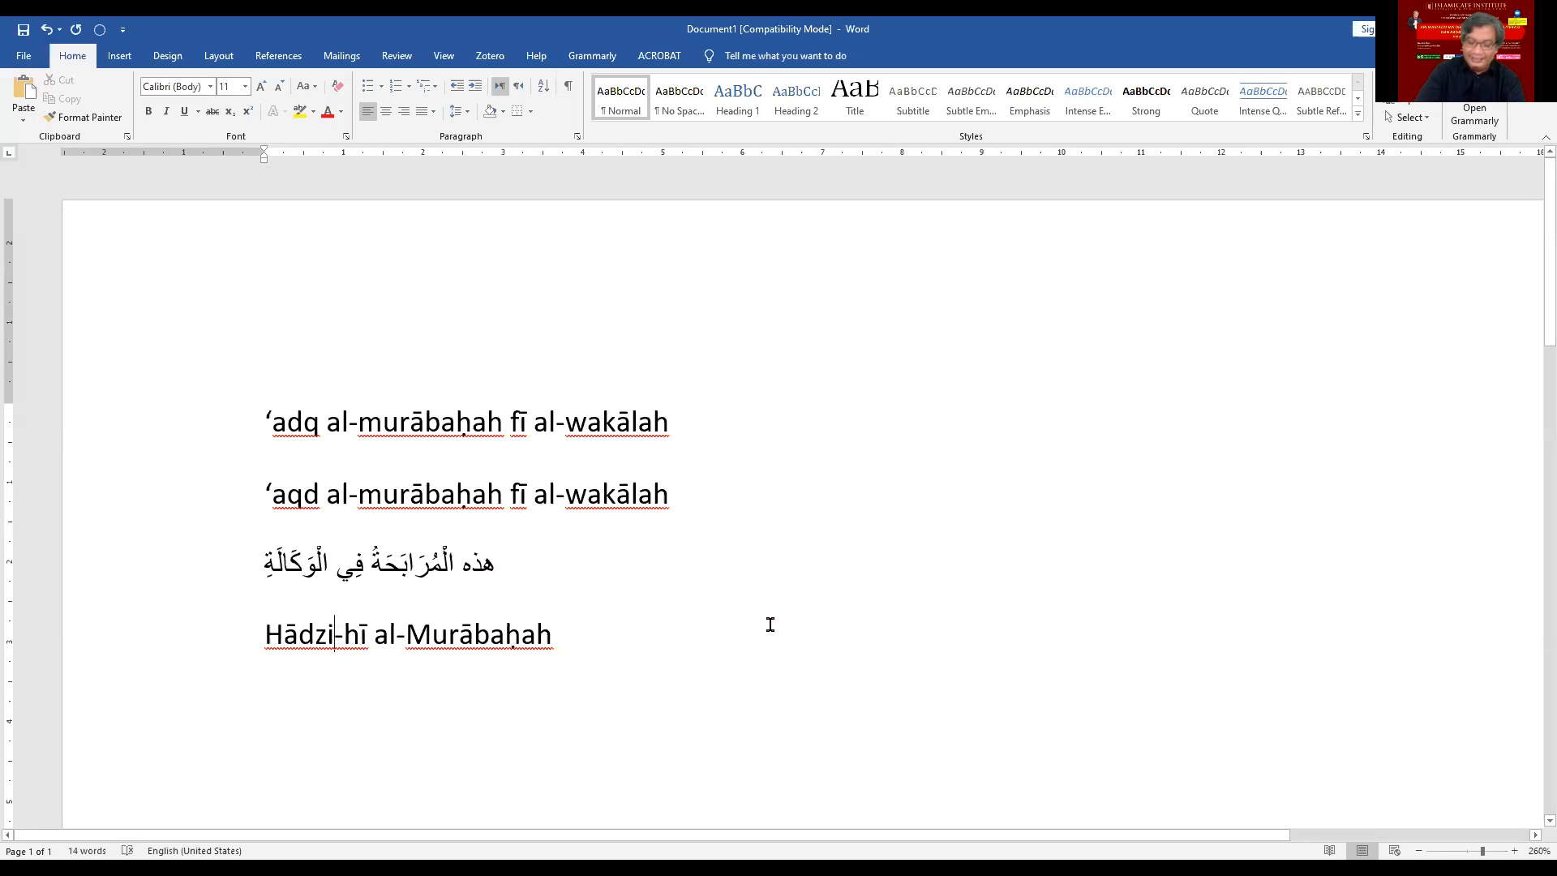
pyautogui.hotkey('shift', 'Right')
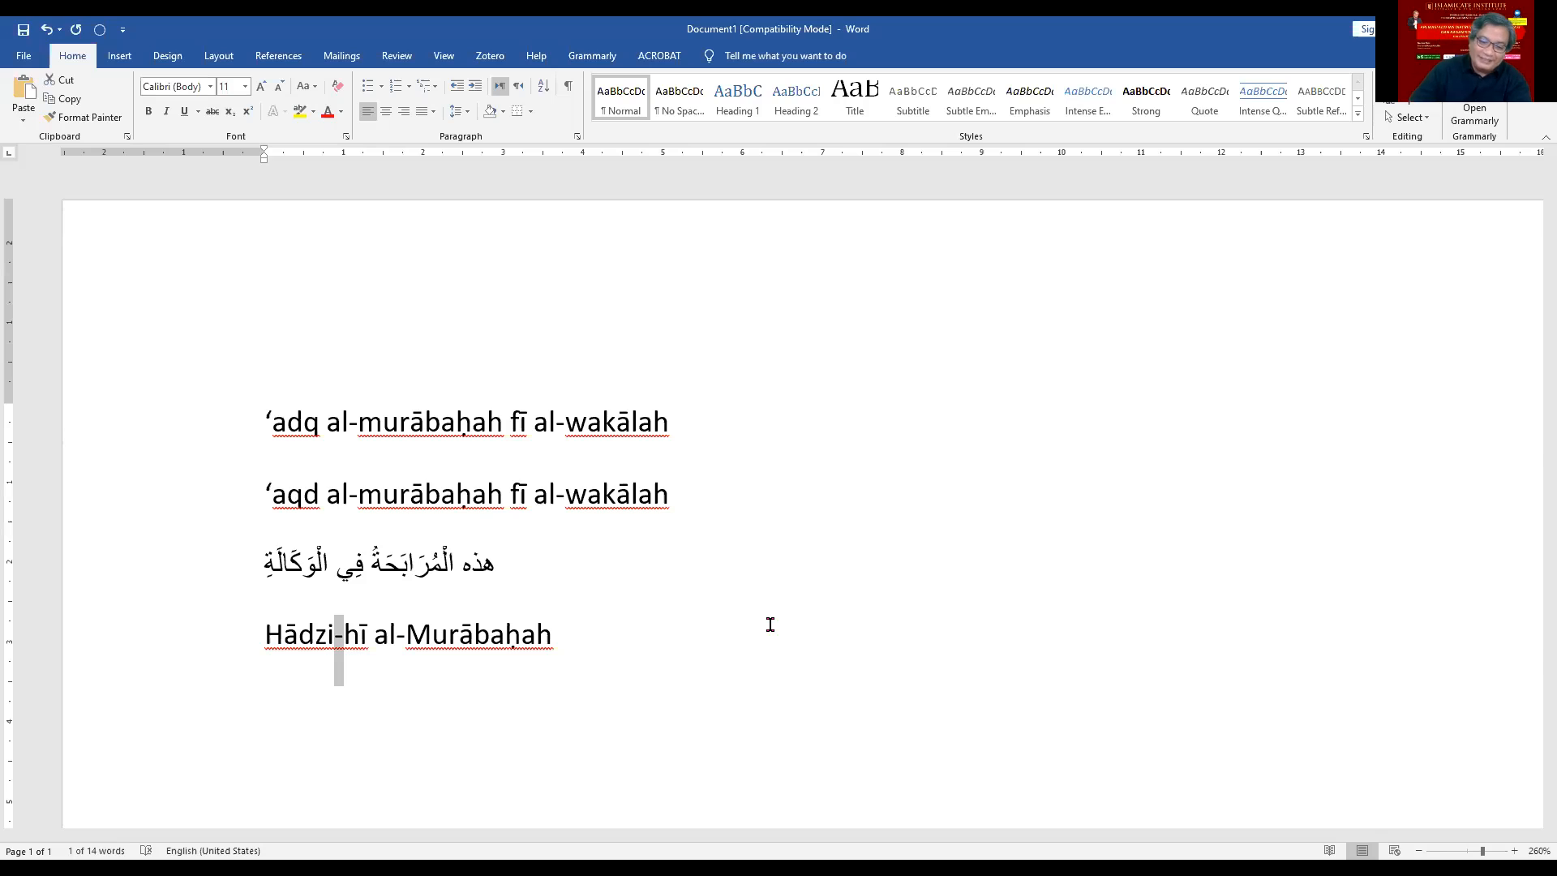
pyautogui.click(571, 631)
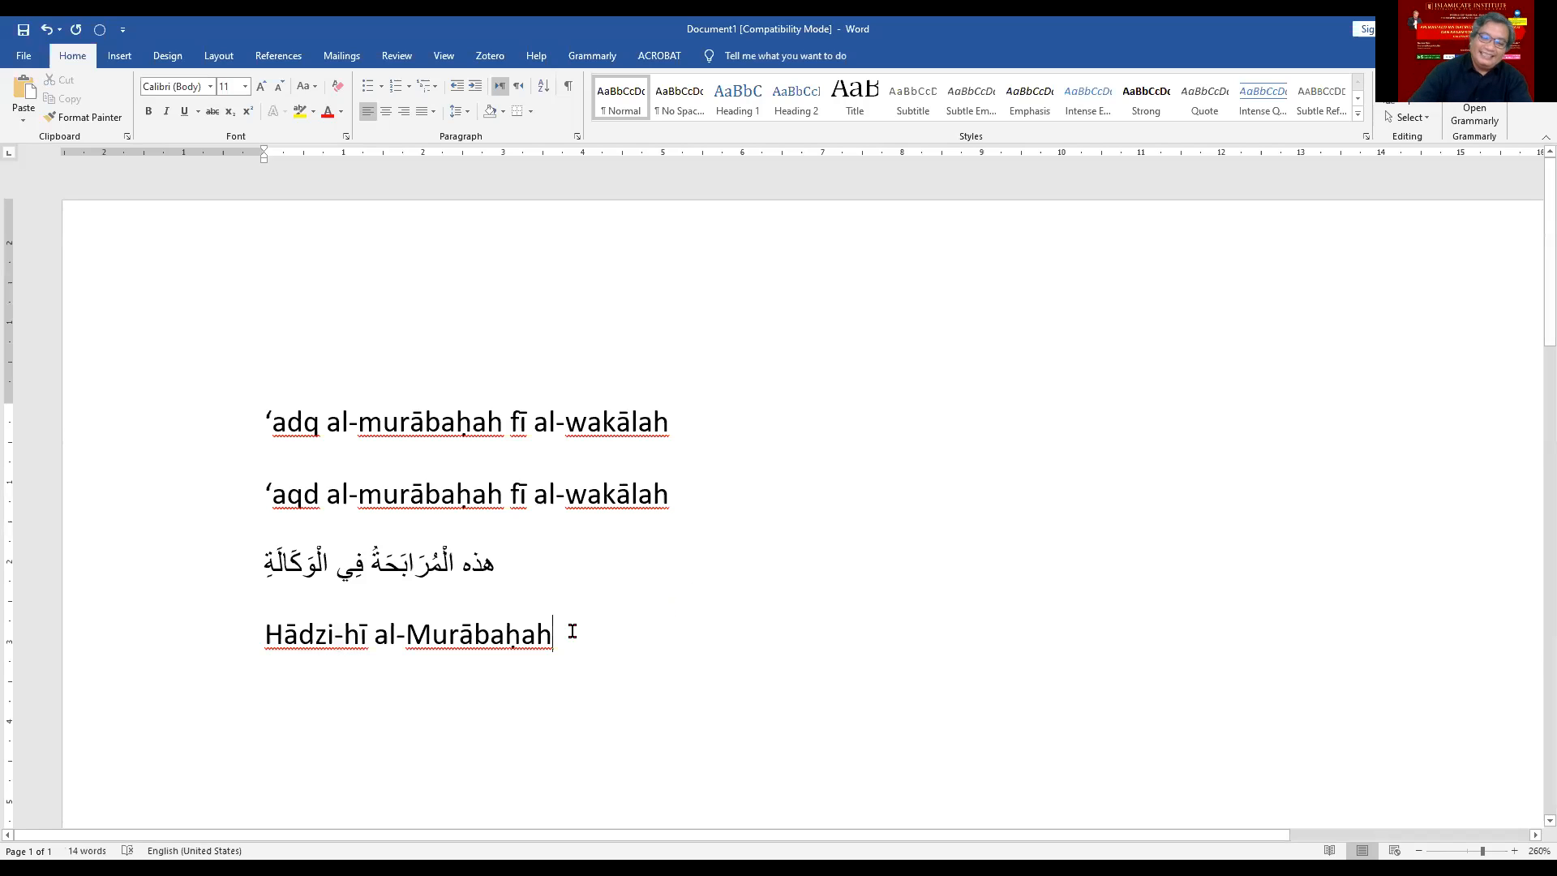
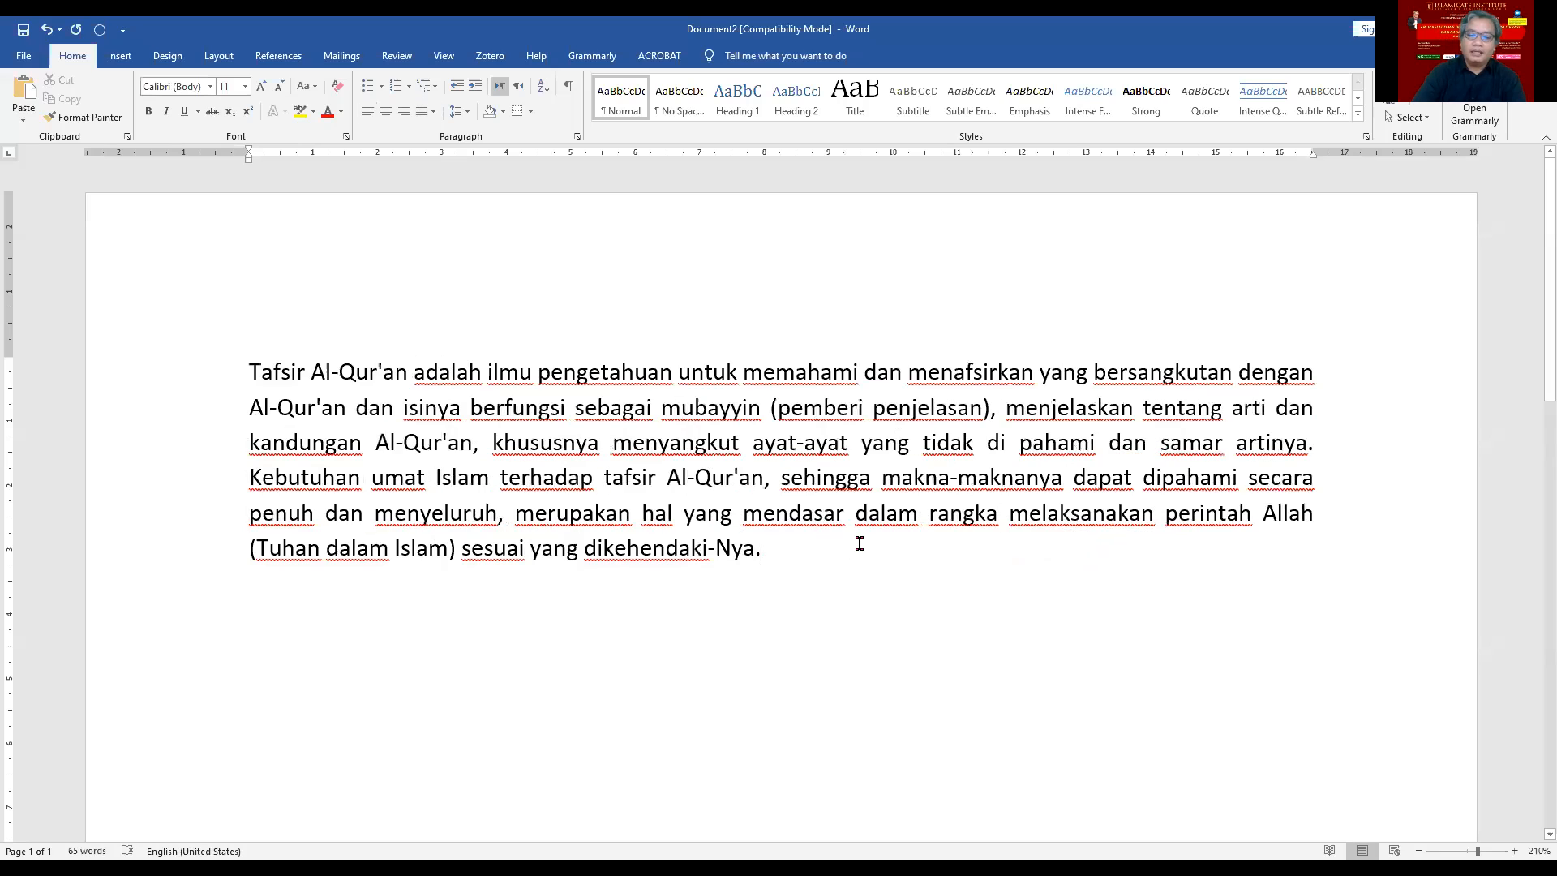
# Step: Copy the whole "Tafsir Al-Qur'an" paragraph in Document2 and paste the copy directly after its last sentence
pyautogui.hotkey('shift', 'Up')
pyautogui.hotkey('shift', 'Up')
pyautogui.hotkey('shift', 'Up')
pyautogui.hotkey('shift', 'Up')
pyautogui.hotkey('shift', 'Up')
pyautogui.hotkey('shift', 'Up')
pyautogui.hotkey('shift', 'Up')
pyautogui.hotkey('ctrl', 'c')
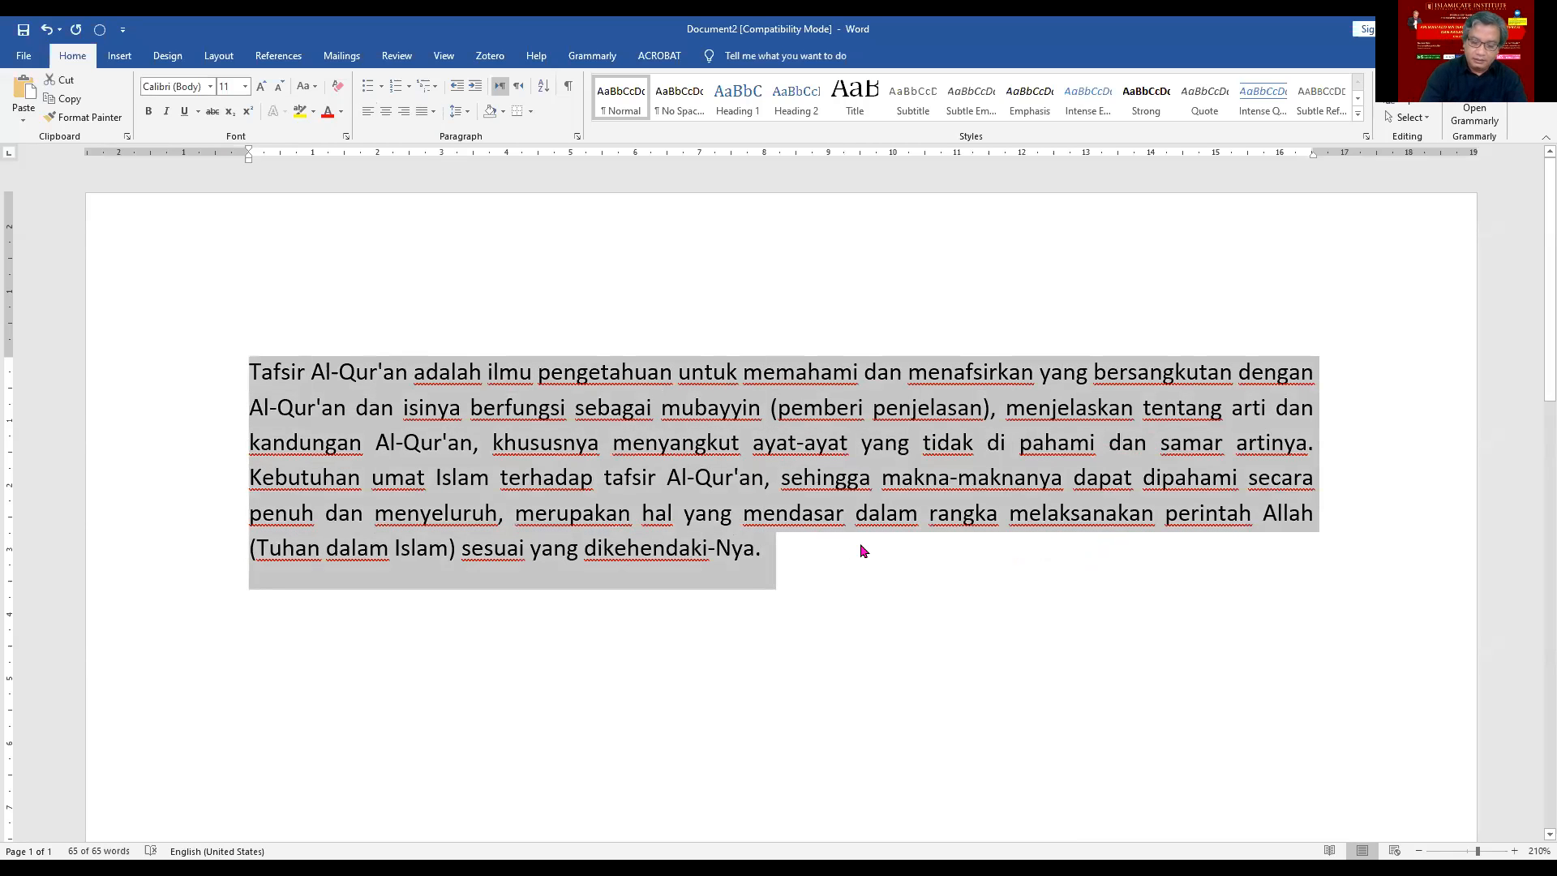
pyautogui.click(861, 545)
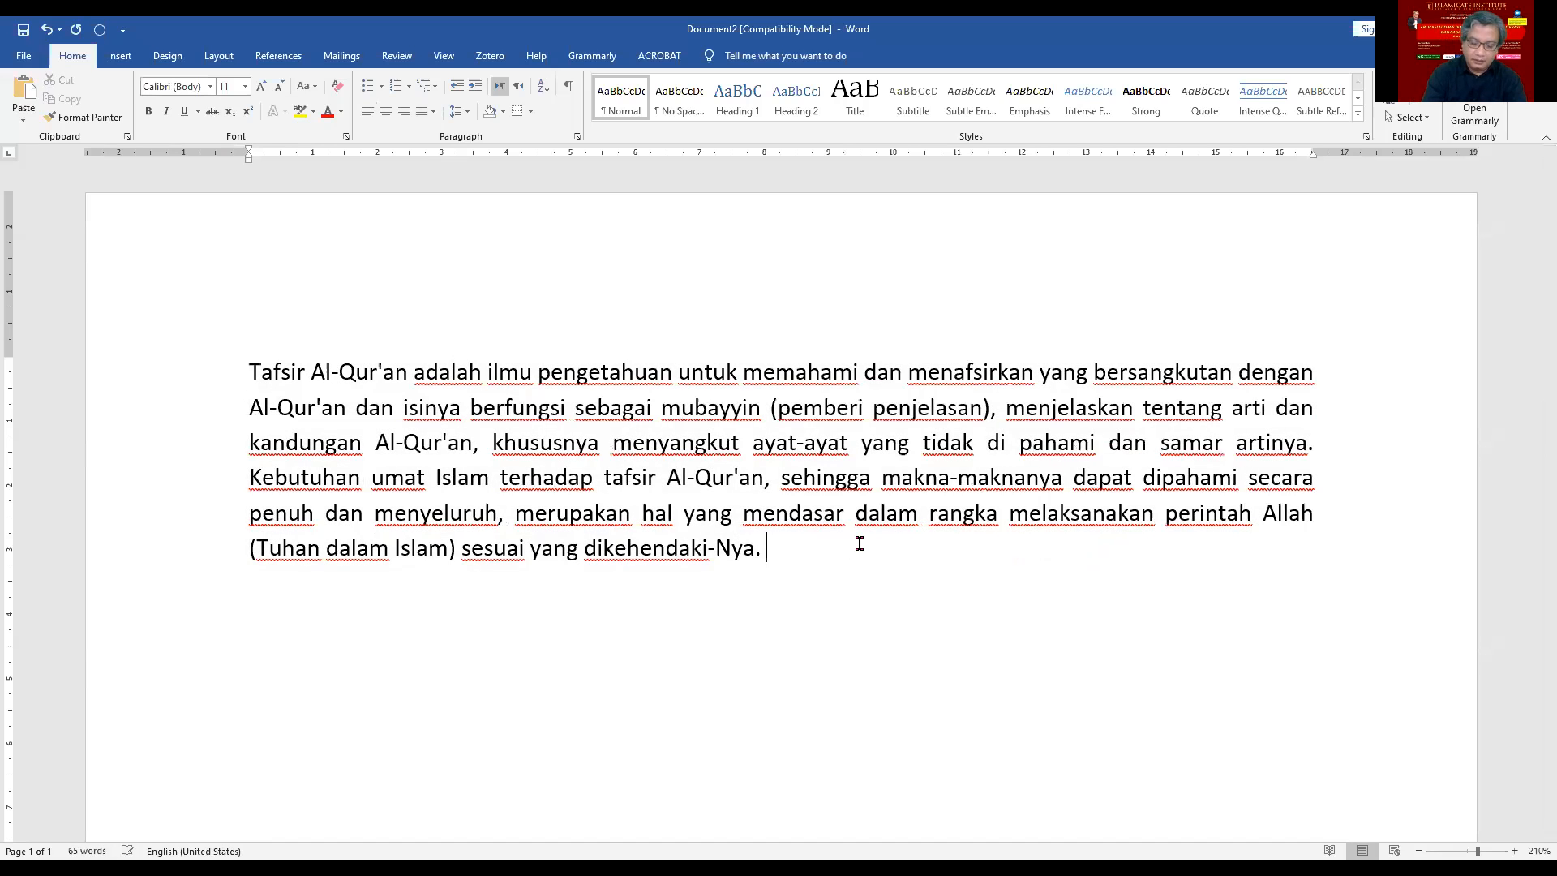
pyautogui.hotkey('ctrl', 'v')
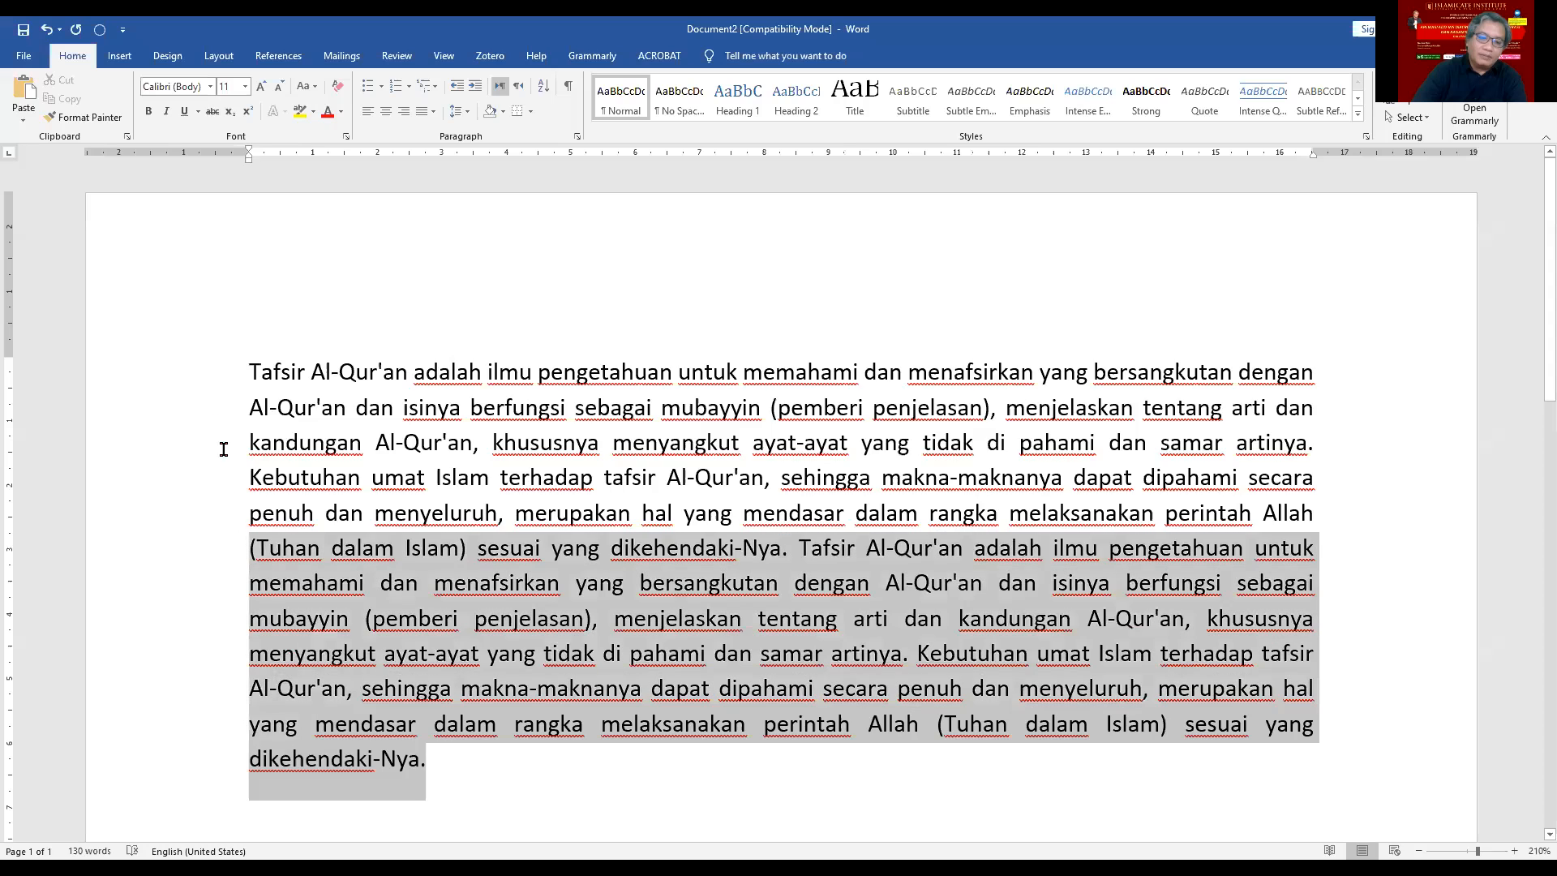
# Step: Set the proofing language of the entire doubled Tafsir paragraph to Indonesian
pyautogui.moveTo(223, 446); pyautogui.dragTo(212, 360)
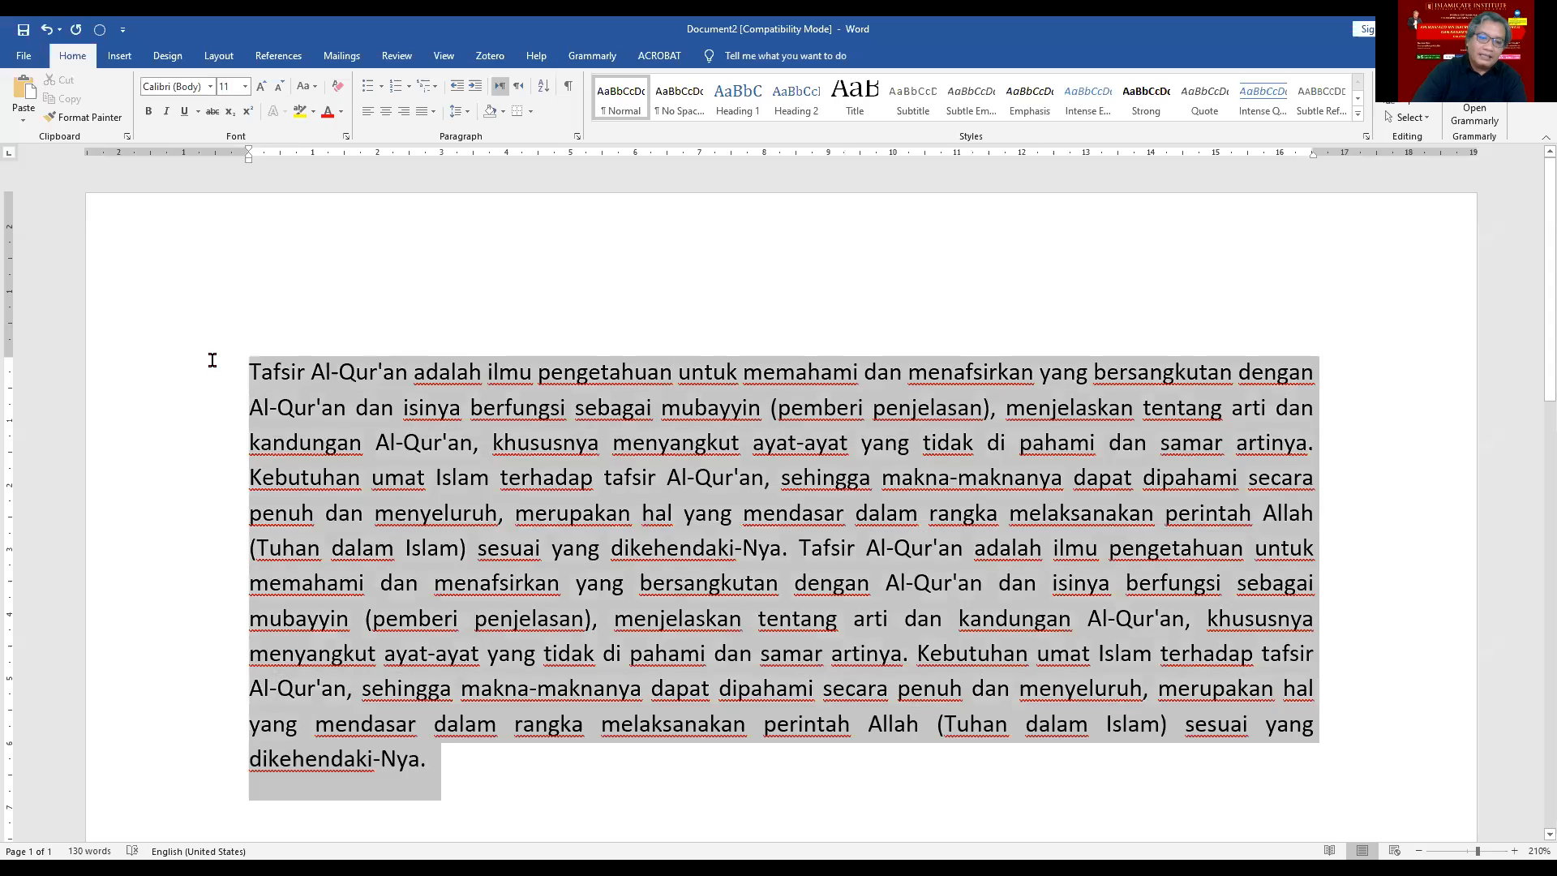
pyautogui.click(195, 848)
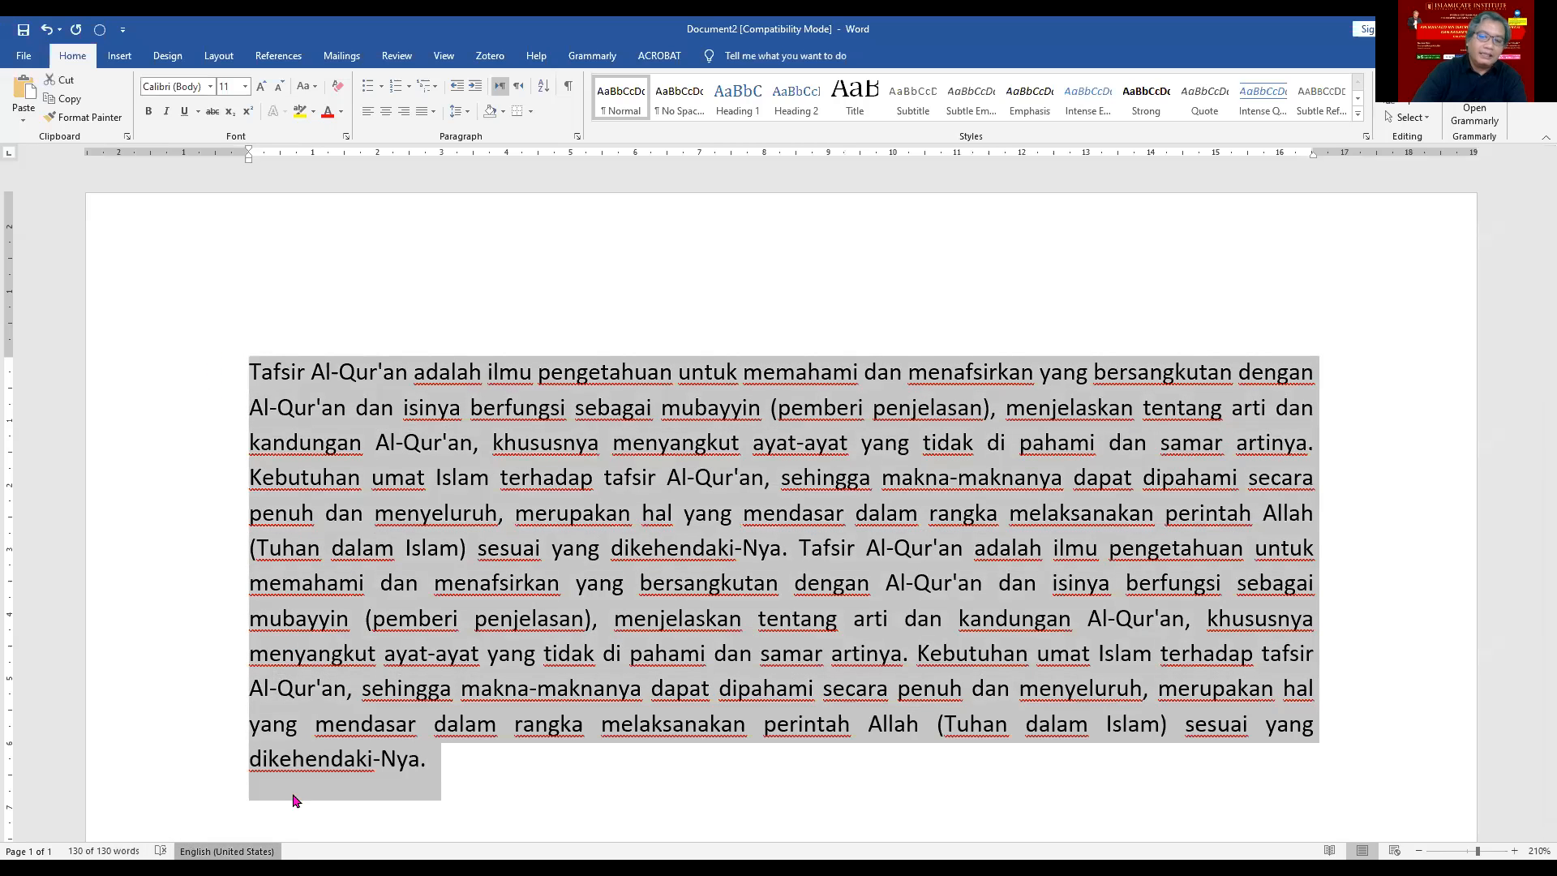
pyautogui.click(703, 406)
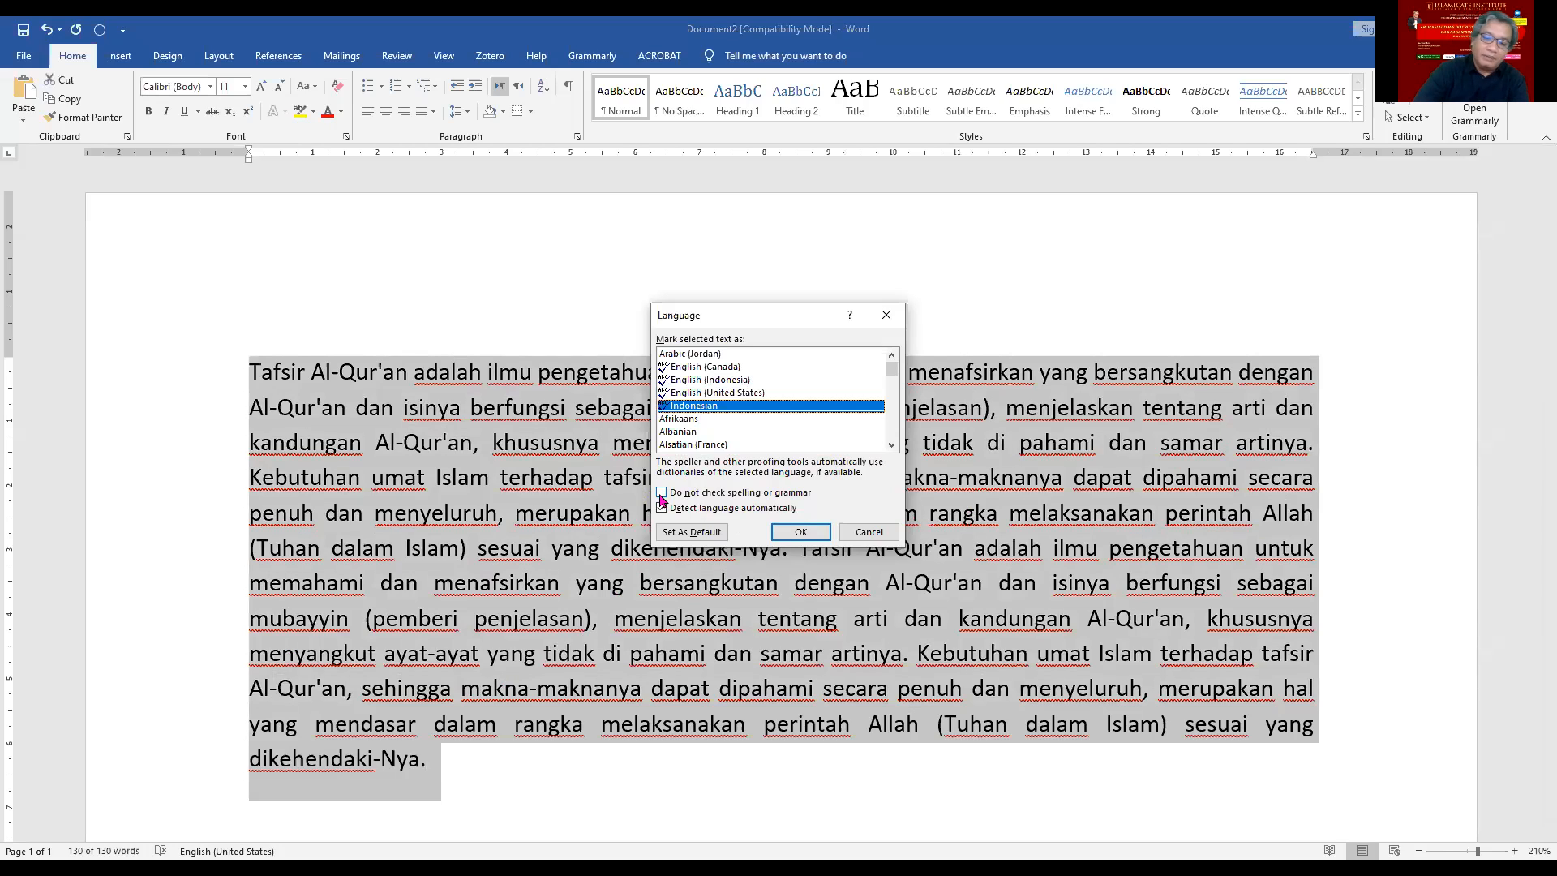
pyautogui.click(798, 533)
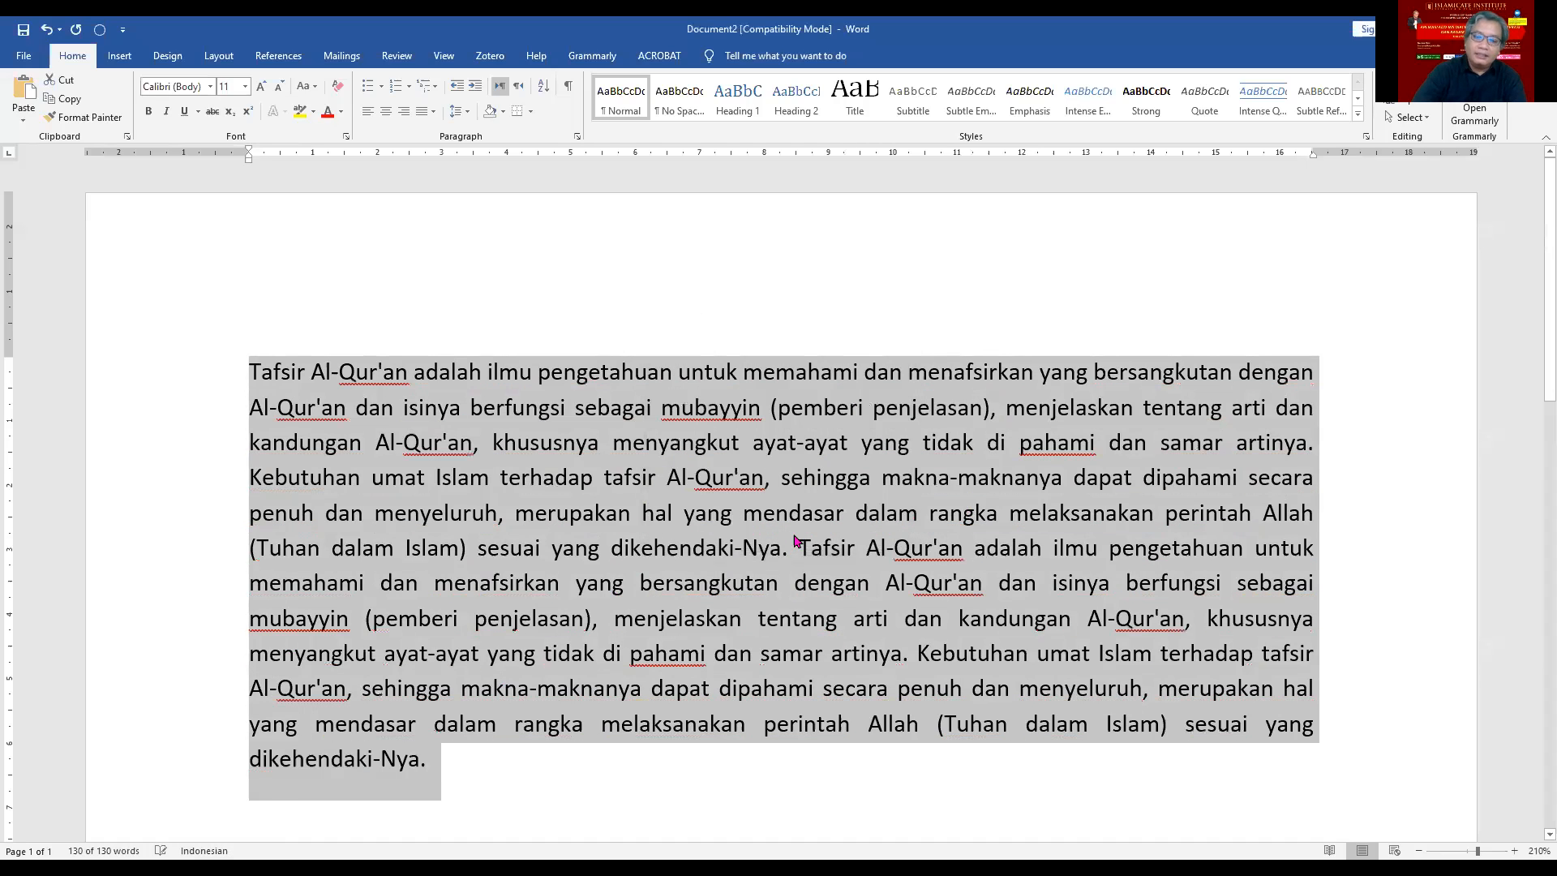
pyautogui.click(878, 757)
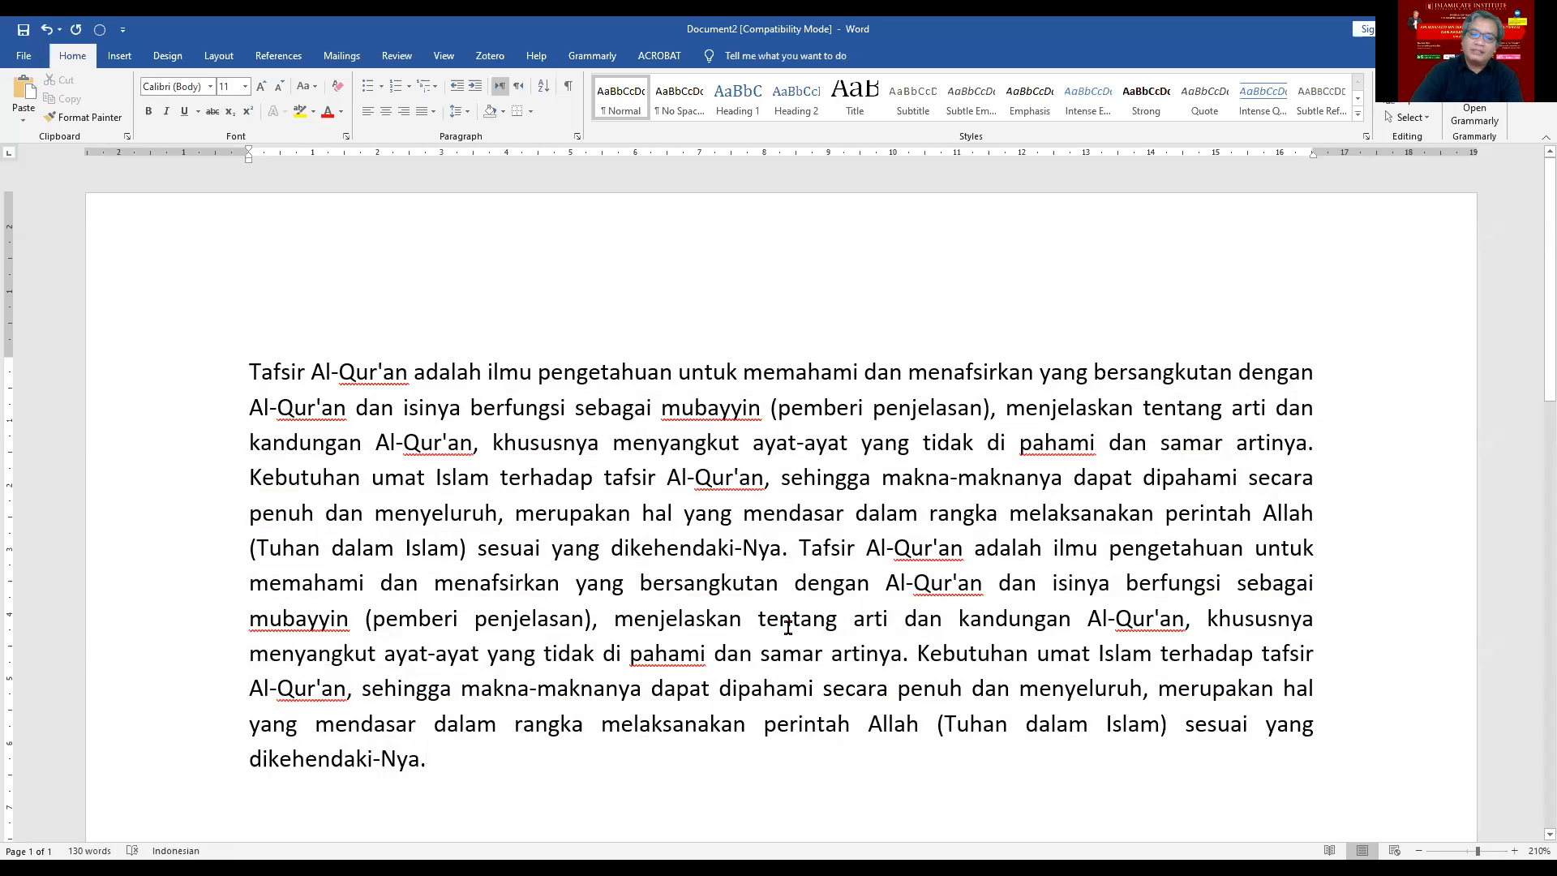
# Step: Join "di pahami" into "dipahami" in both places where it occurs in the paragraph
pyautogui.rightClick(1059, 451)
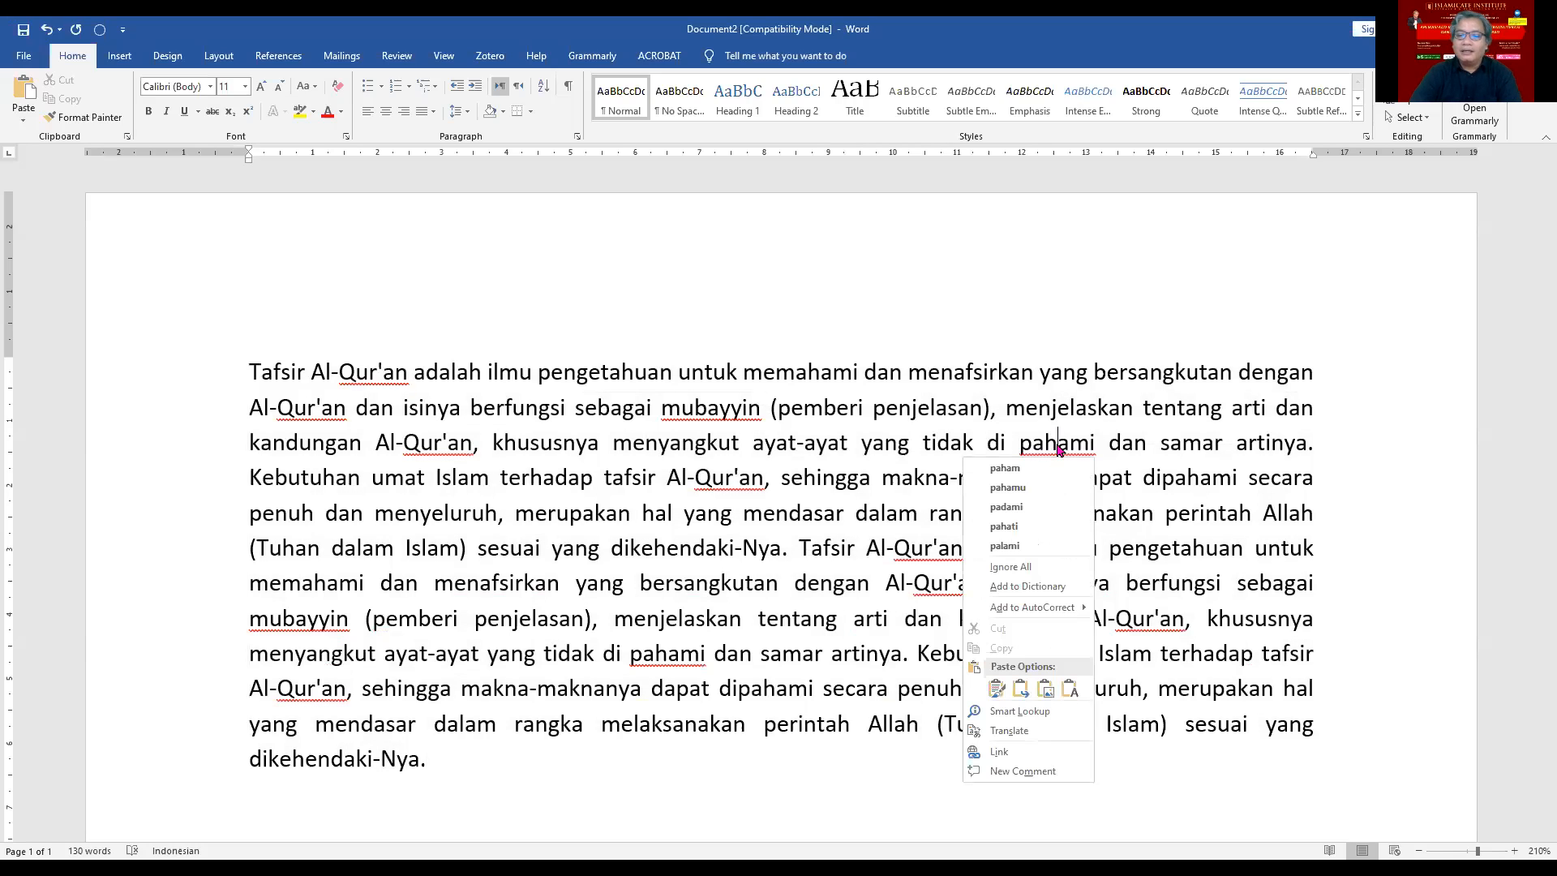
pyautogui.press('Escape')
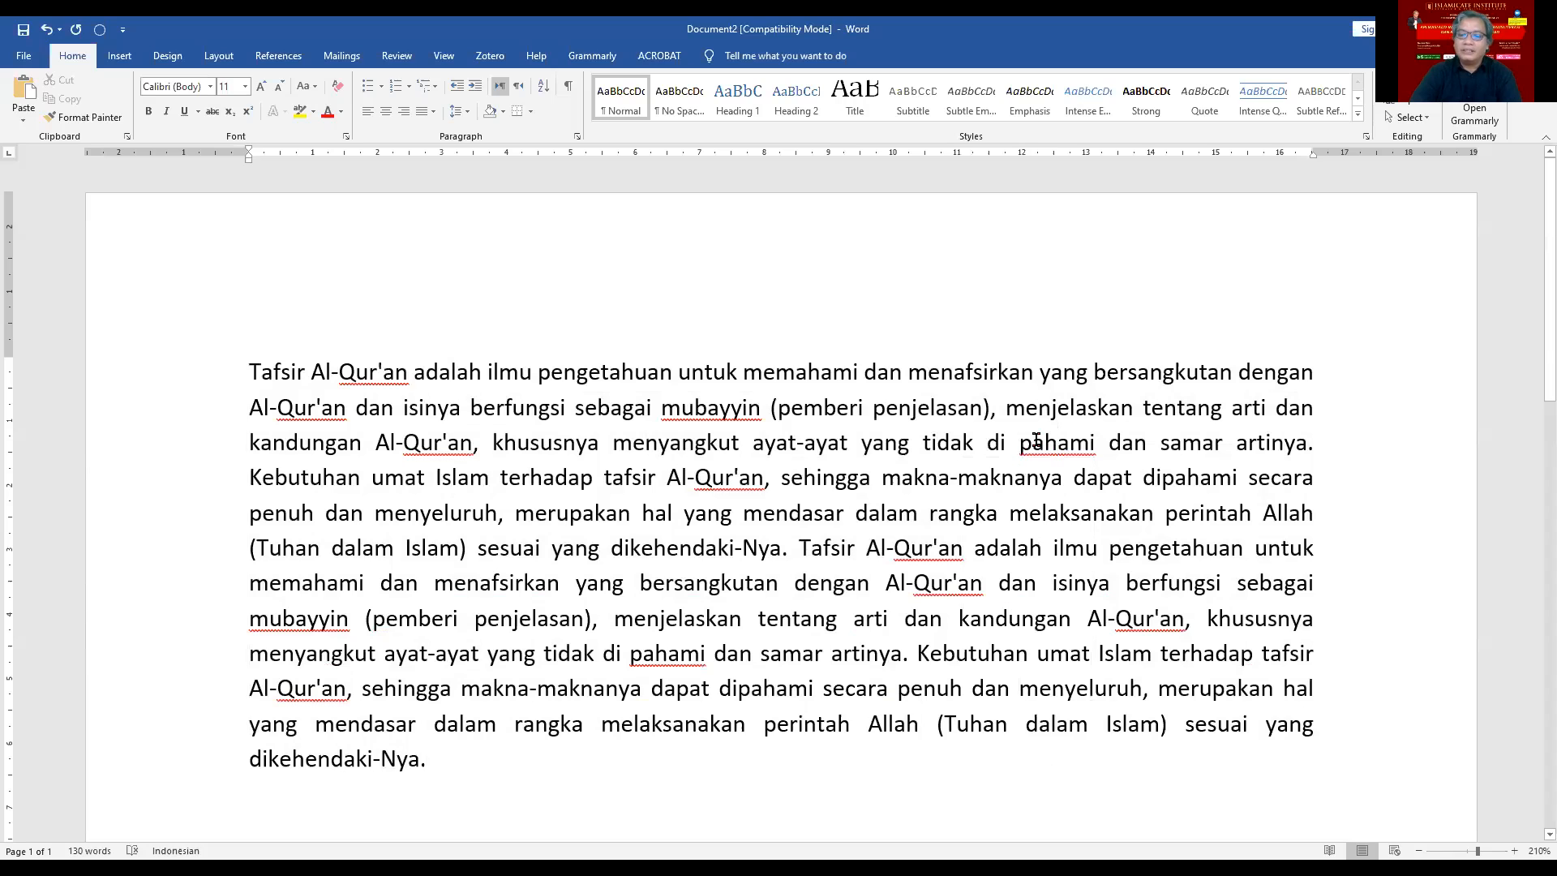
pyautogui.press('BackSpace')
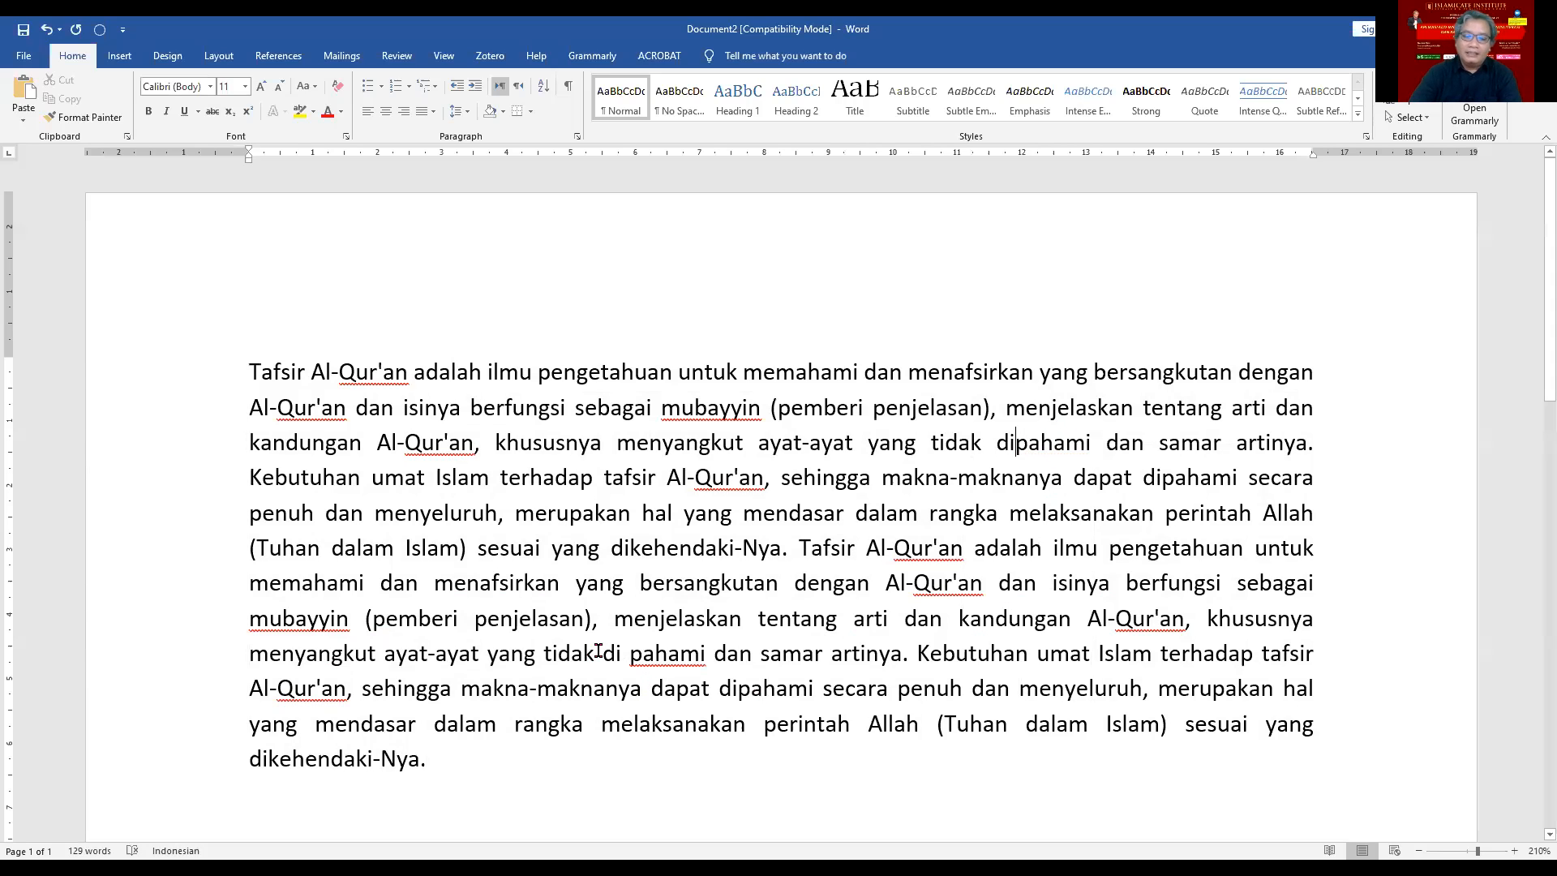
pyautogui.click(630, 653)
pyautogui.press('BackSpace')
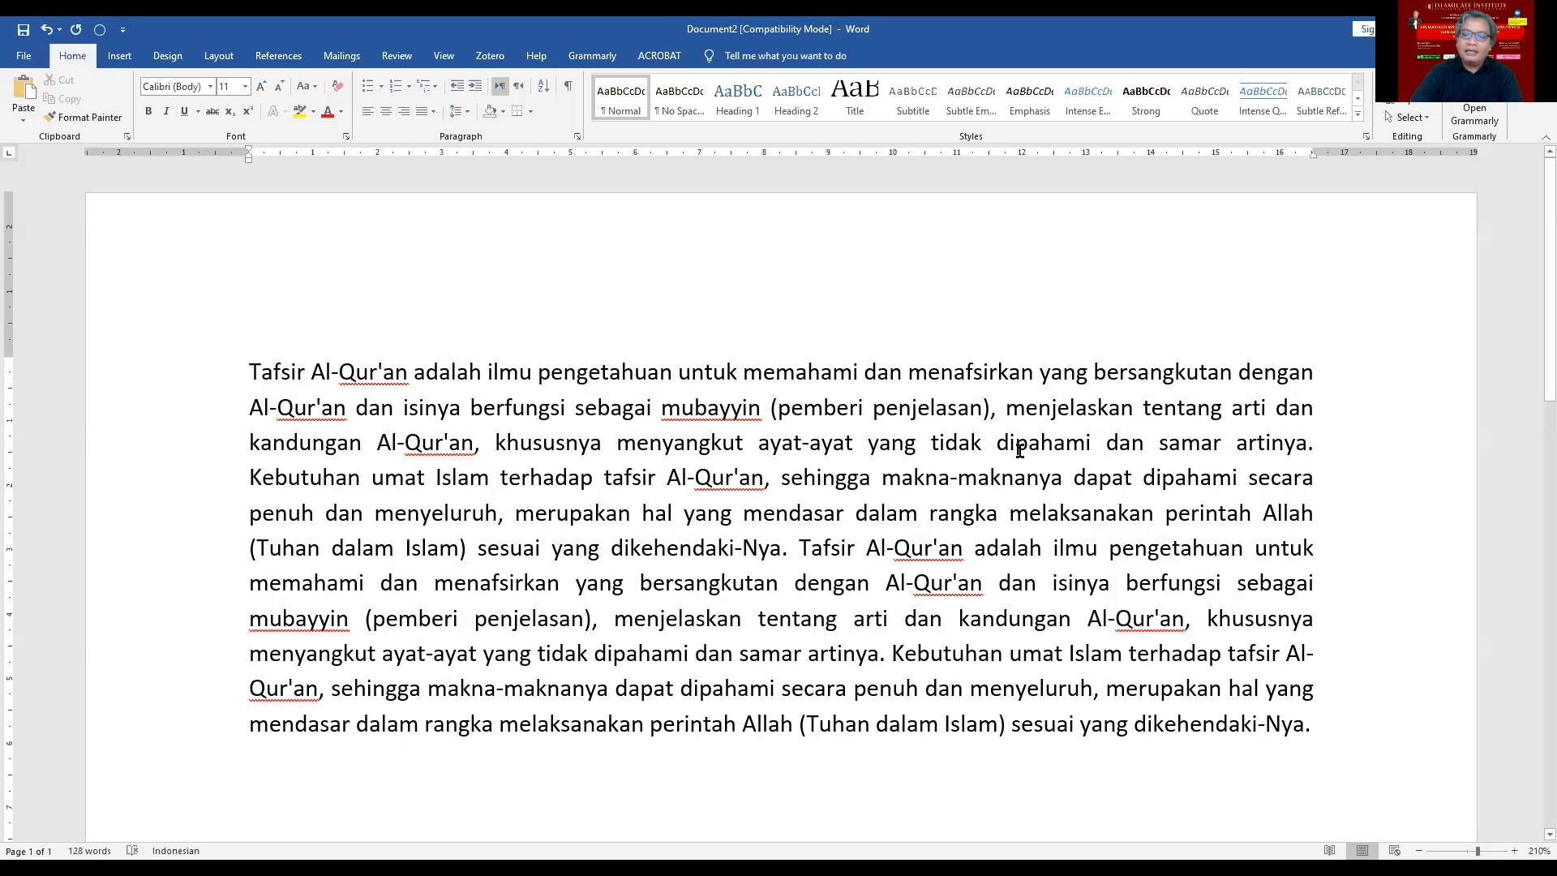
# Step: Change "samar" on the third line to the misspelling "samur" and bring up its spelling suggestions
pyautogui.click(1212, 448)
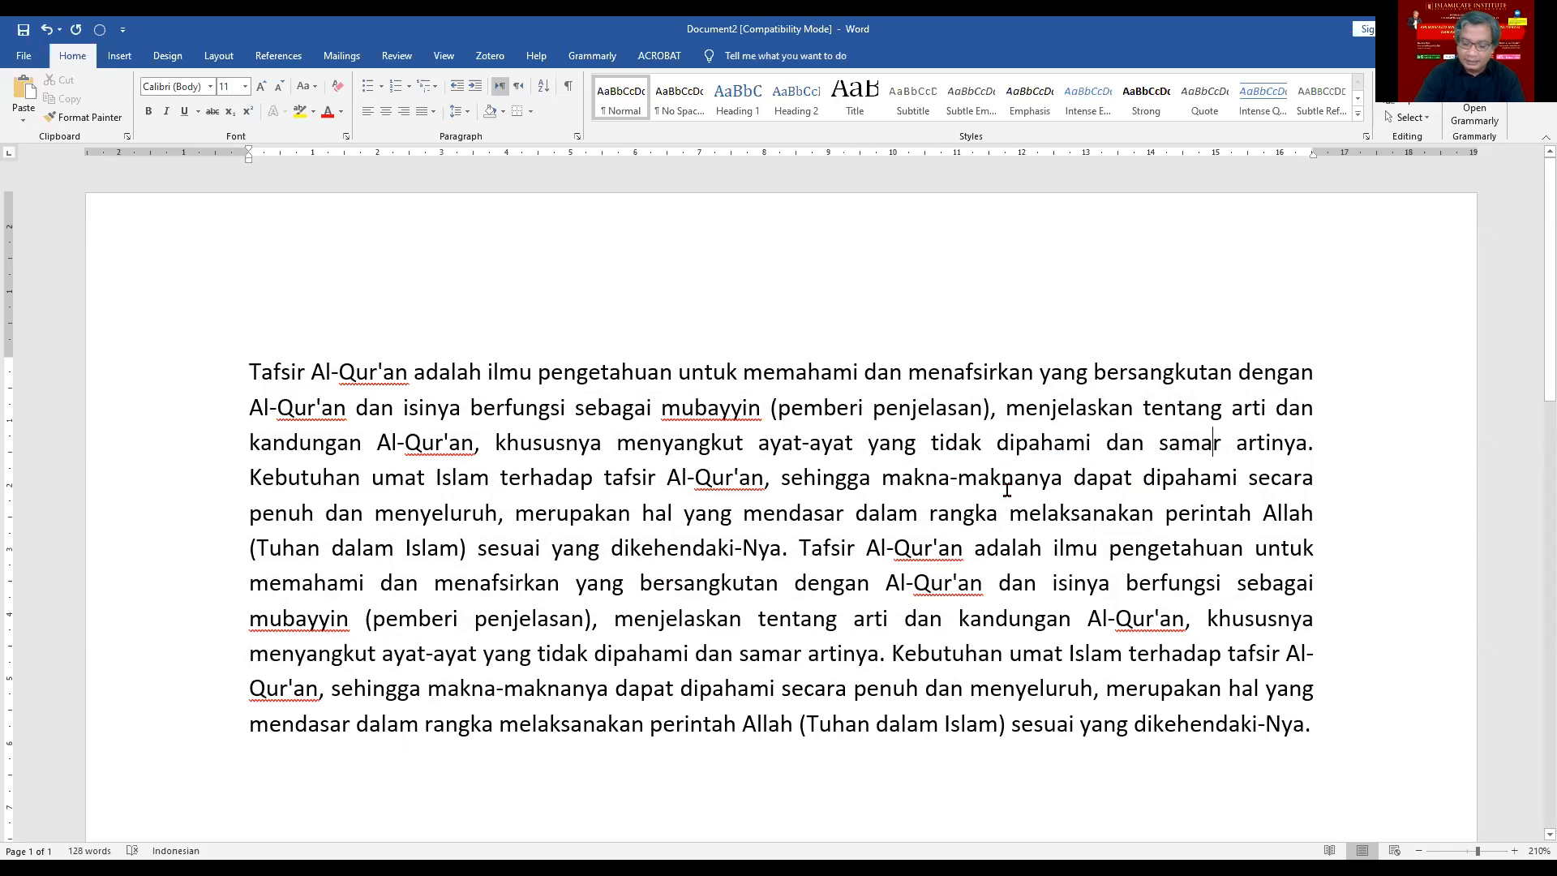
pyautogui.press('BackSpace')
pyautogui.write('u')
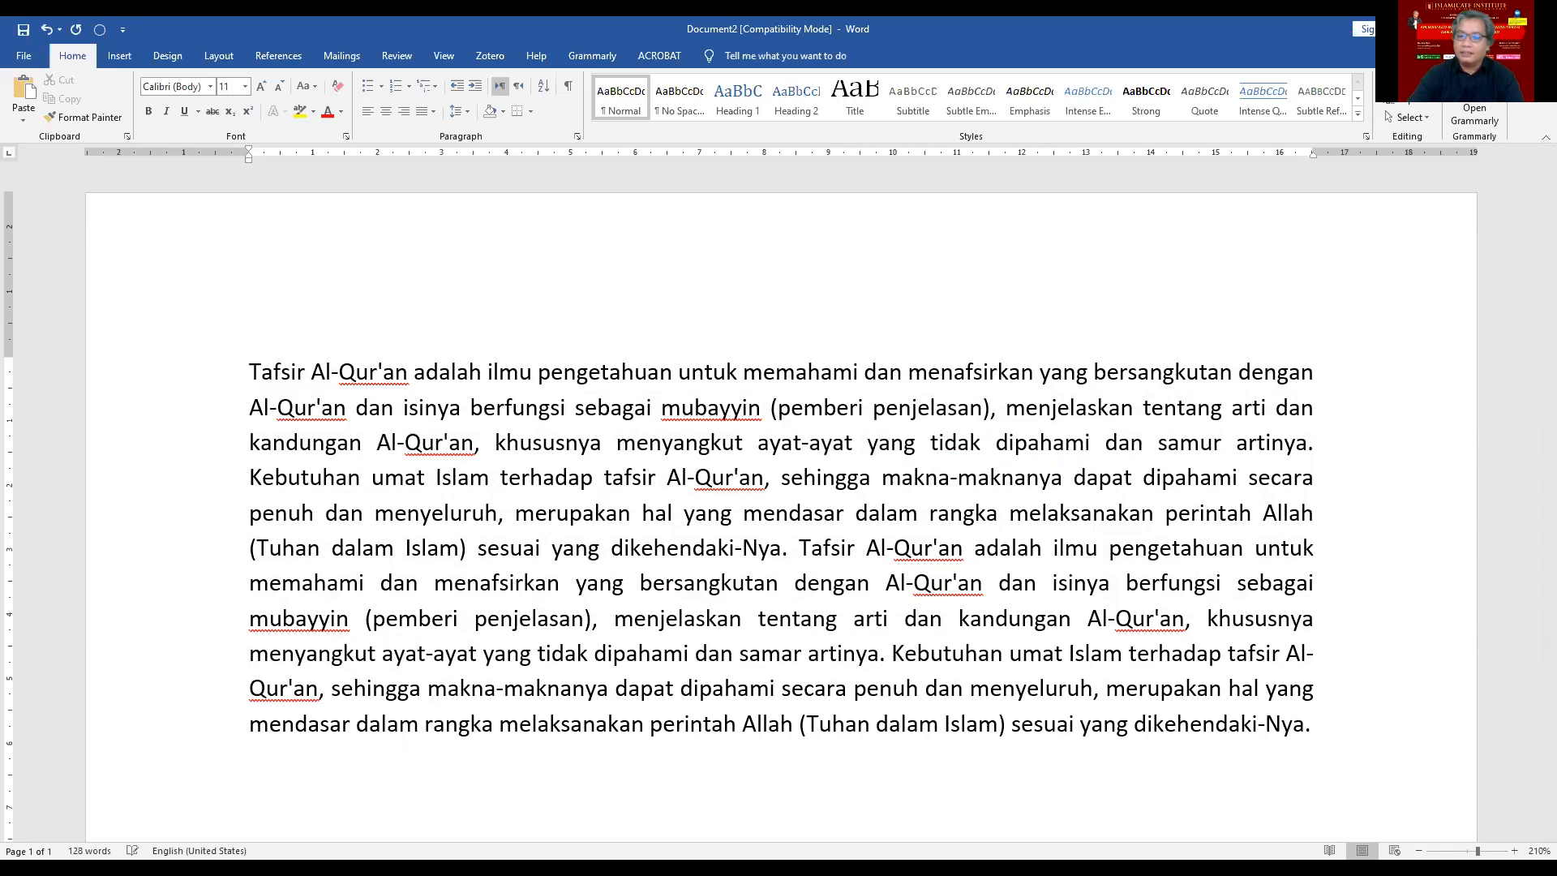
pyautogui.click(1214, 479)
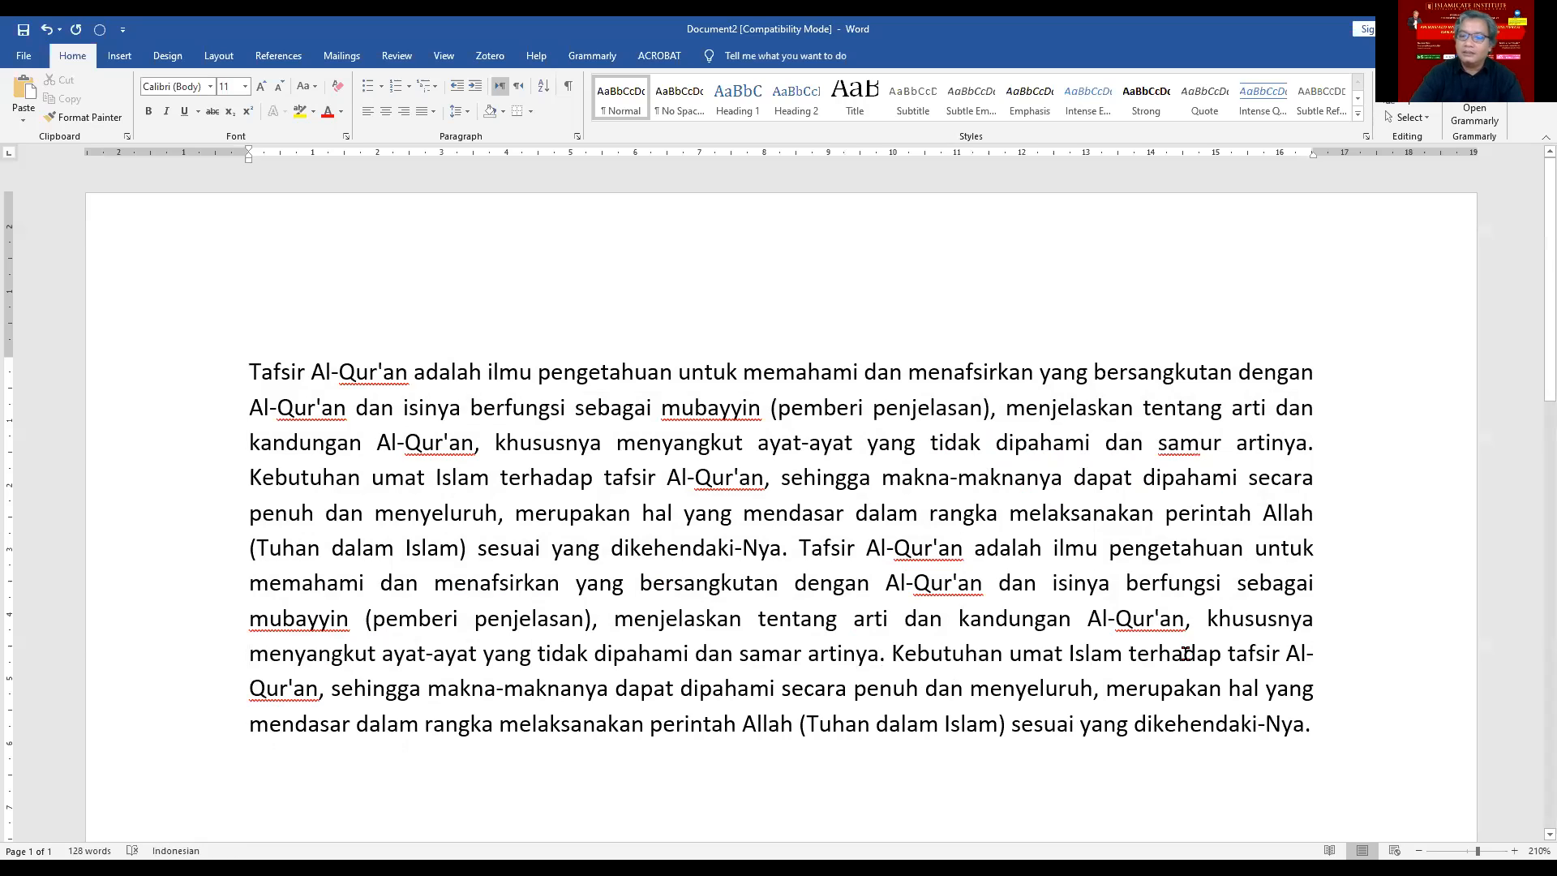
pyautogui.rightClick(1184, 442)
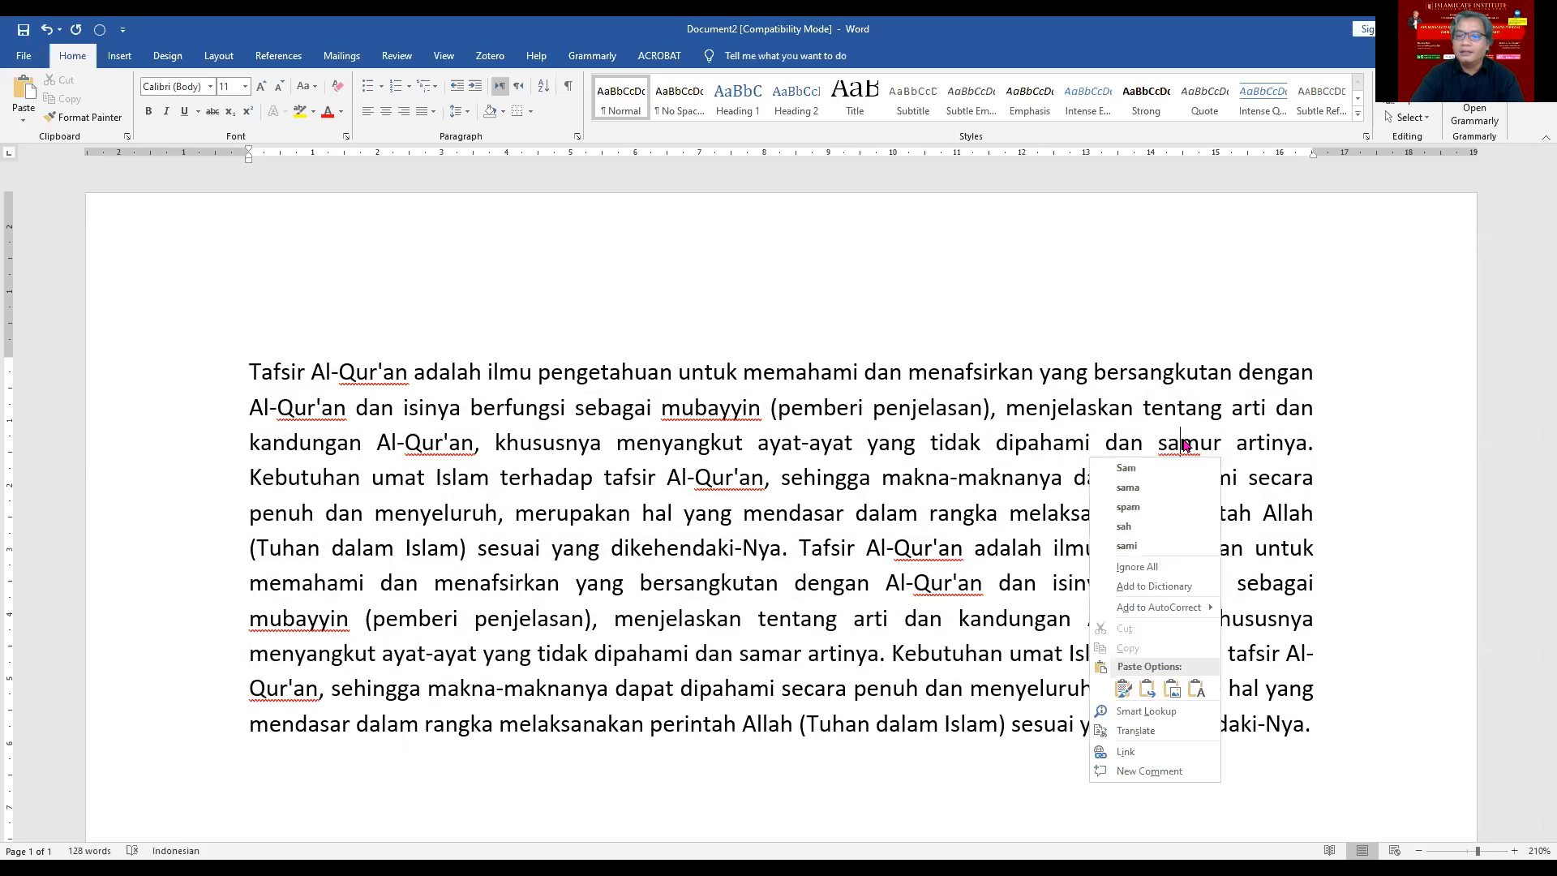
# Step: Retype "samur" on the third line as one whole word and check its spelling suggestions without choosing one
pyautogui.click(1158, 442)
pyautogui.click(1160, 442)
pyautogui.hotkey('shift', 'Right')
pyautogui.hotkey('shift', 'Right')
pyautogui.hotkey('shift', 'Right')
pyautogui.hotkey('shift', 'Right')
pyautogui.hotkey('shift', 'Right')
pyautogui.hotkey('shift', 'Right')
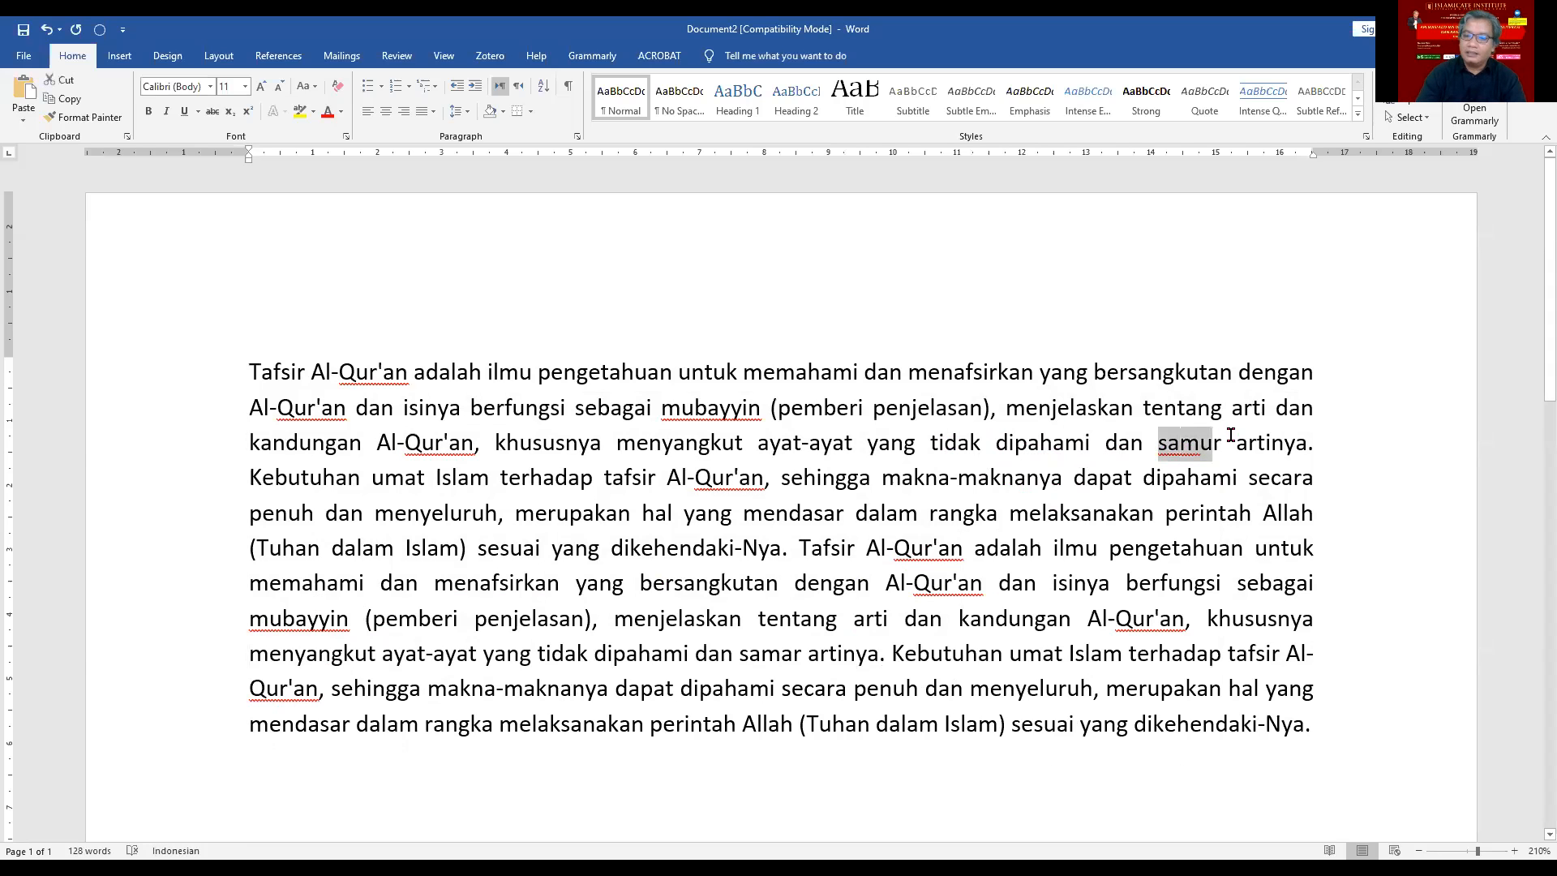
pyautogui.hotkey('shift', 'Left')
pyautogui.write('samur')
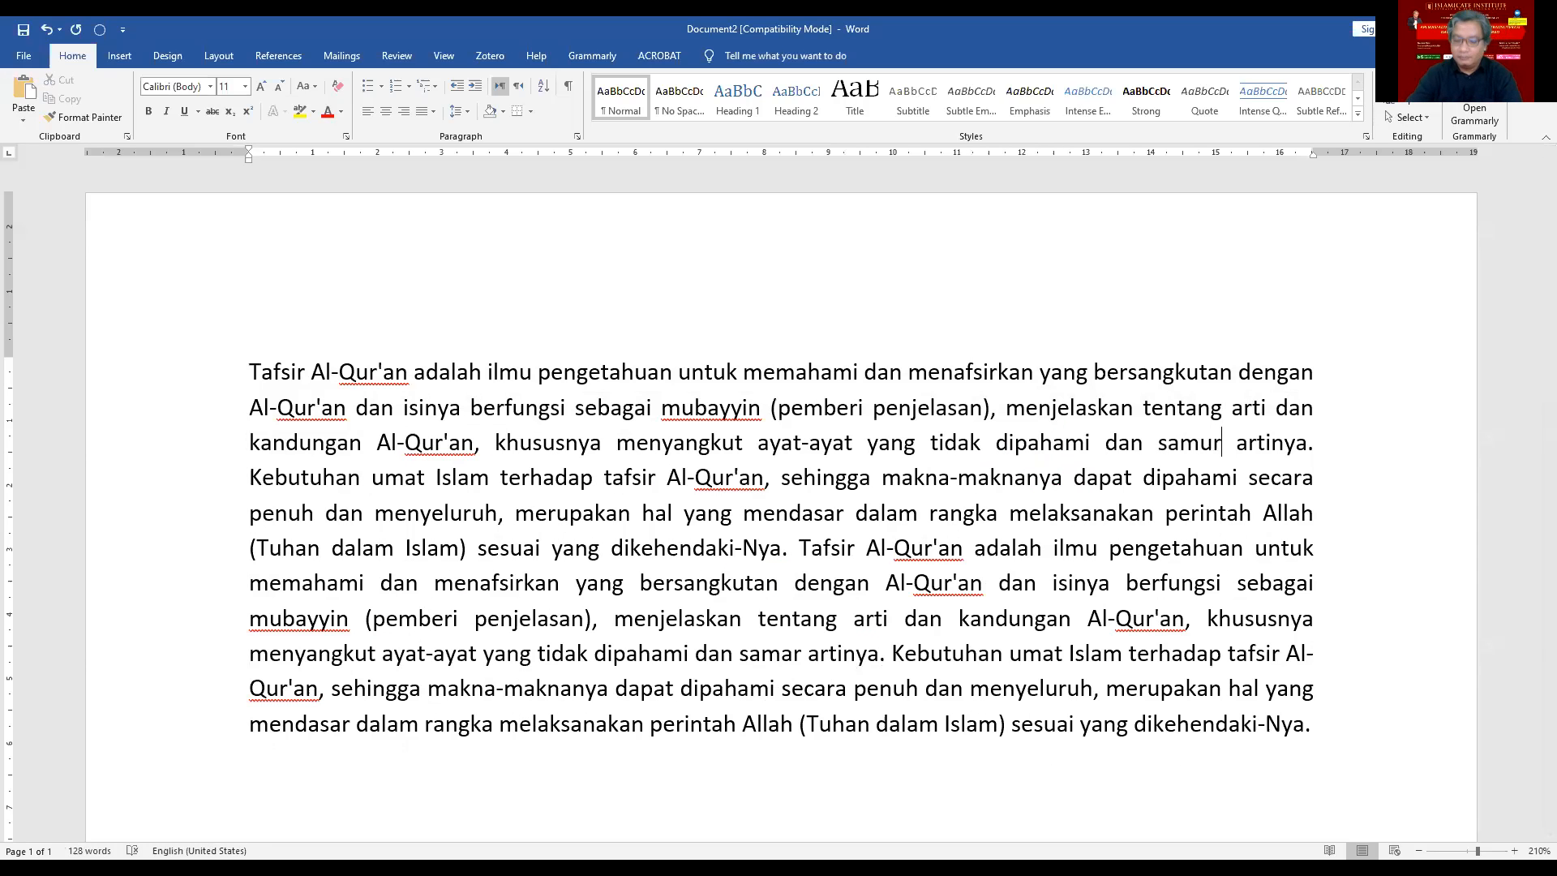
pyautogui.click(1356, 440)
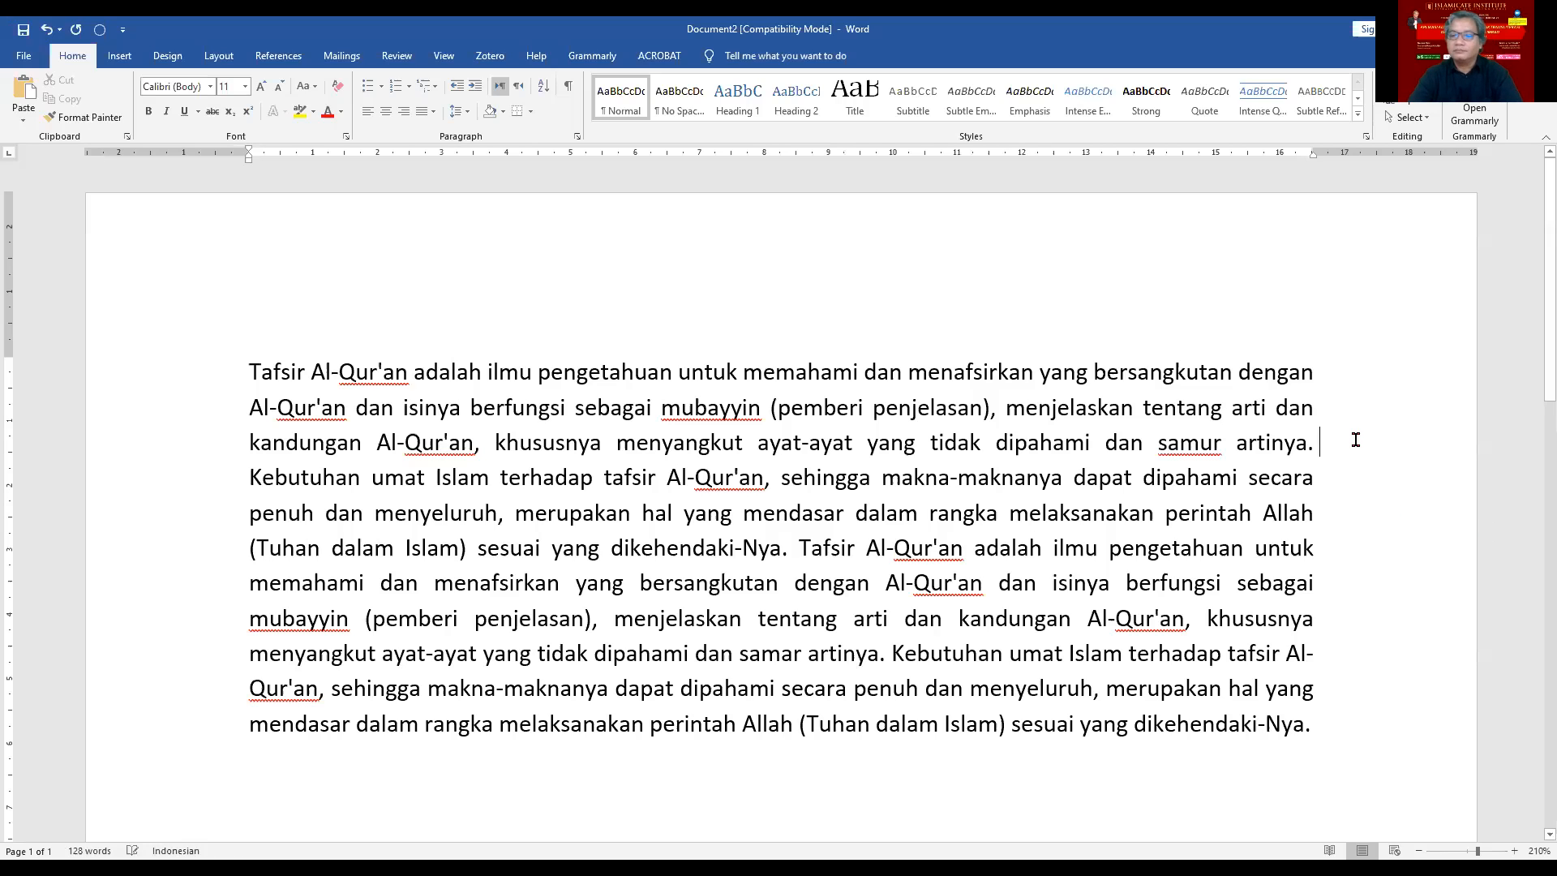
pyautogui.rightClick(1194, 448)
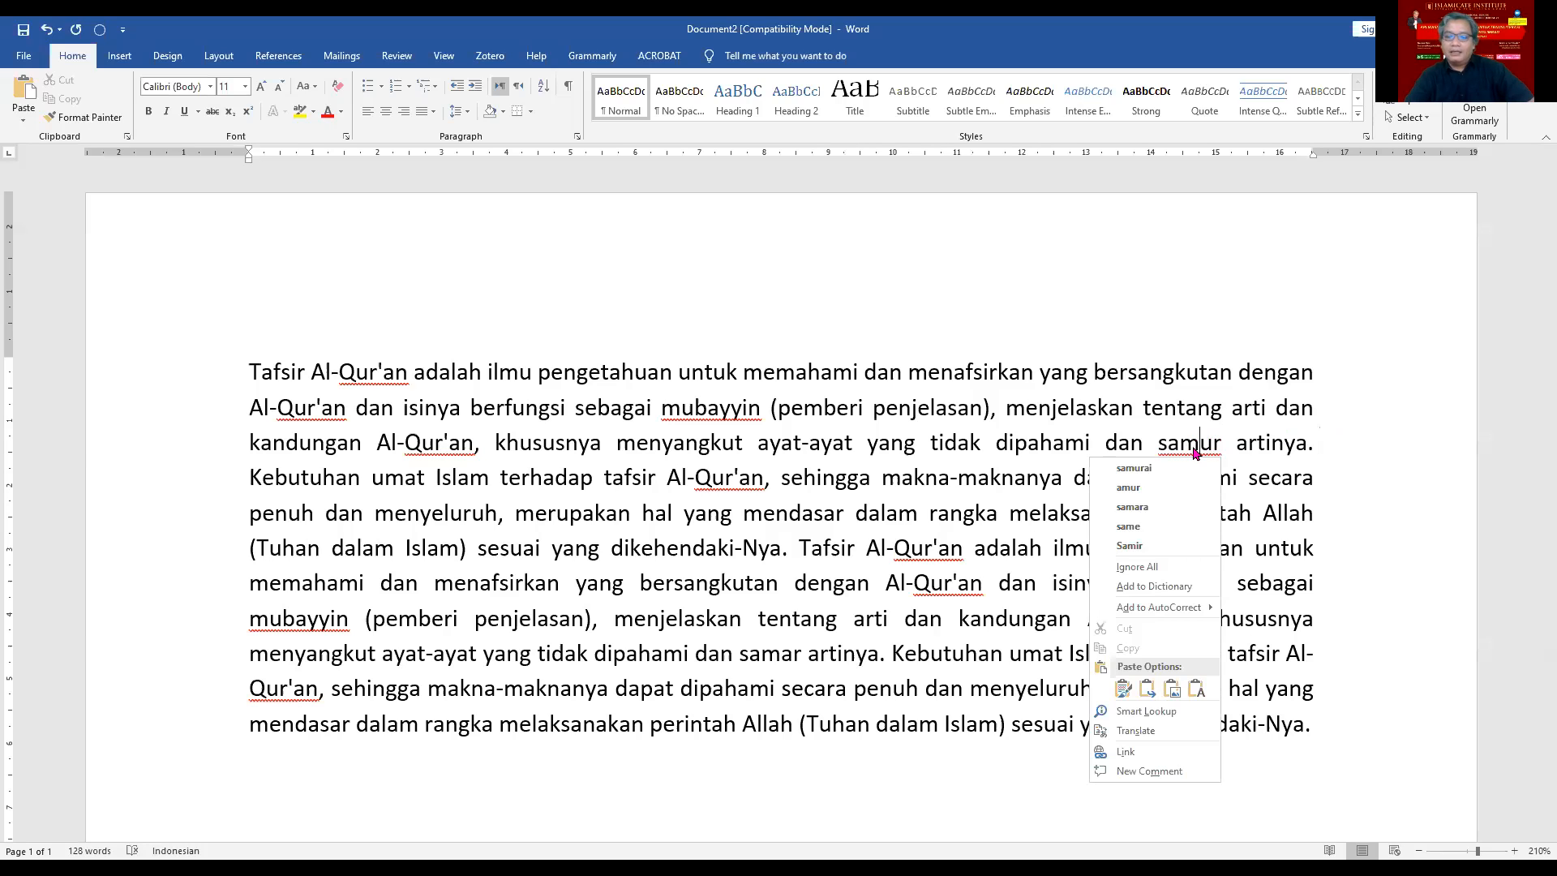
pyautogui.click(1360, 449)
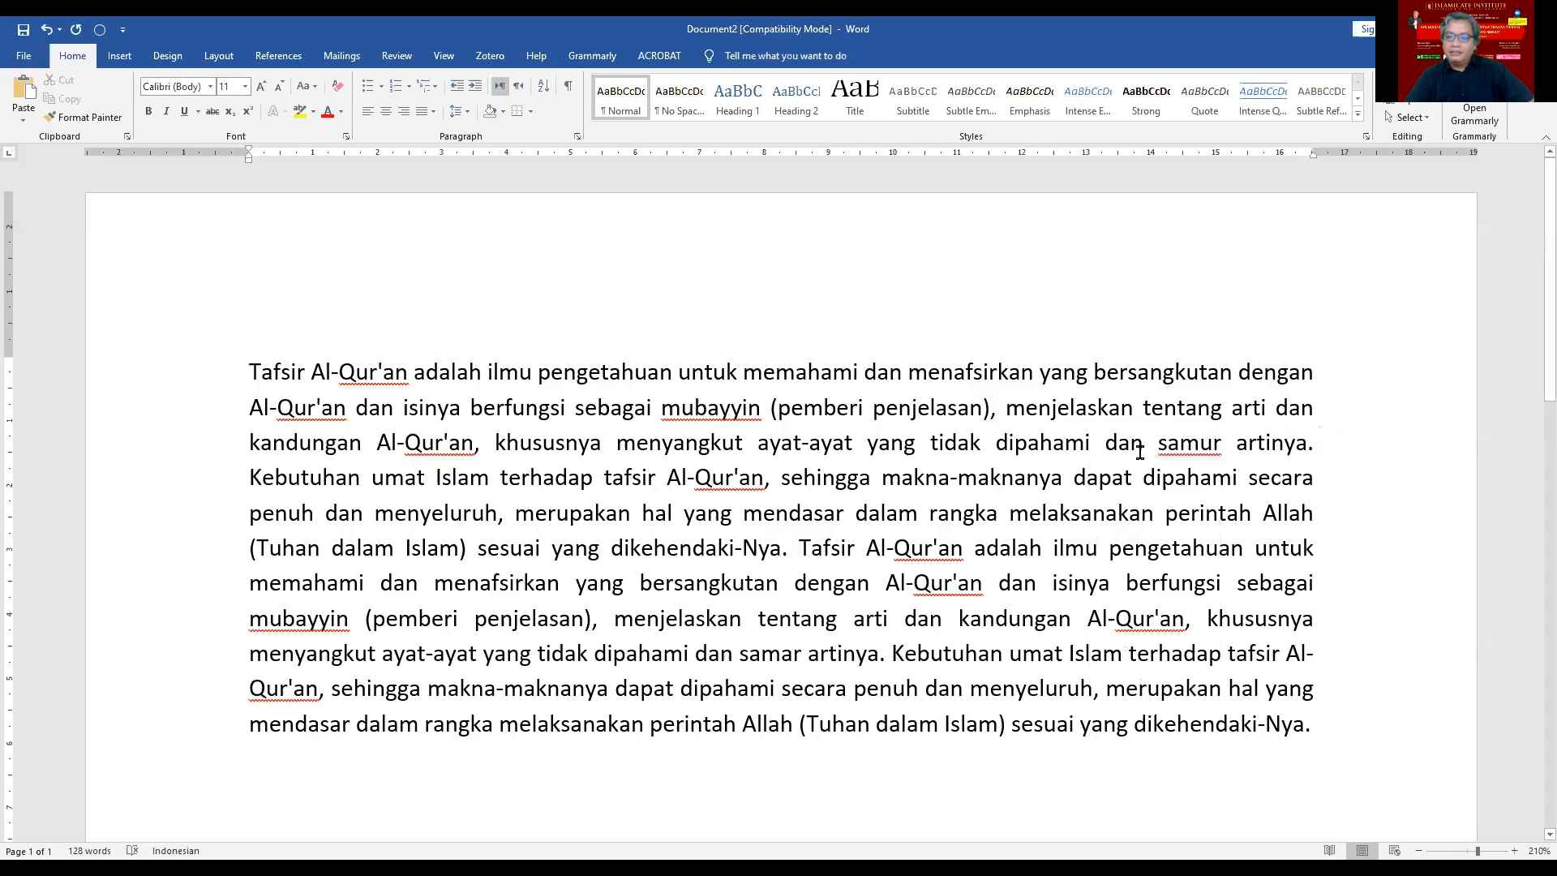
# Step: Set the proofing language of "dipahami dan samur artinya." on the third line to Indonesian
pyautogui.moveTo(1360, 449); pyautogui.dragTo(1032, 451)
pyautogui.click(180, 851)
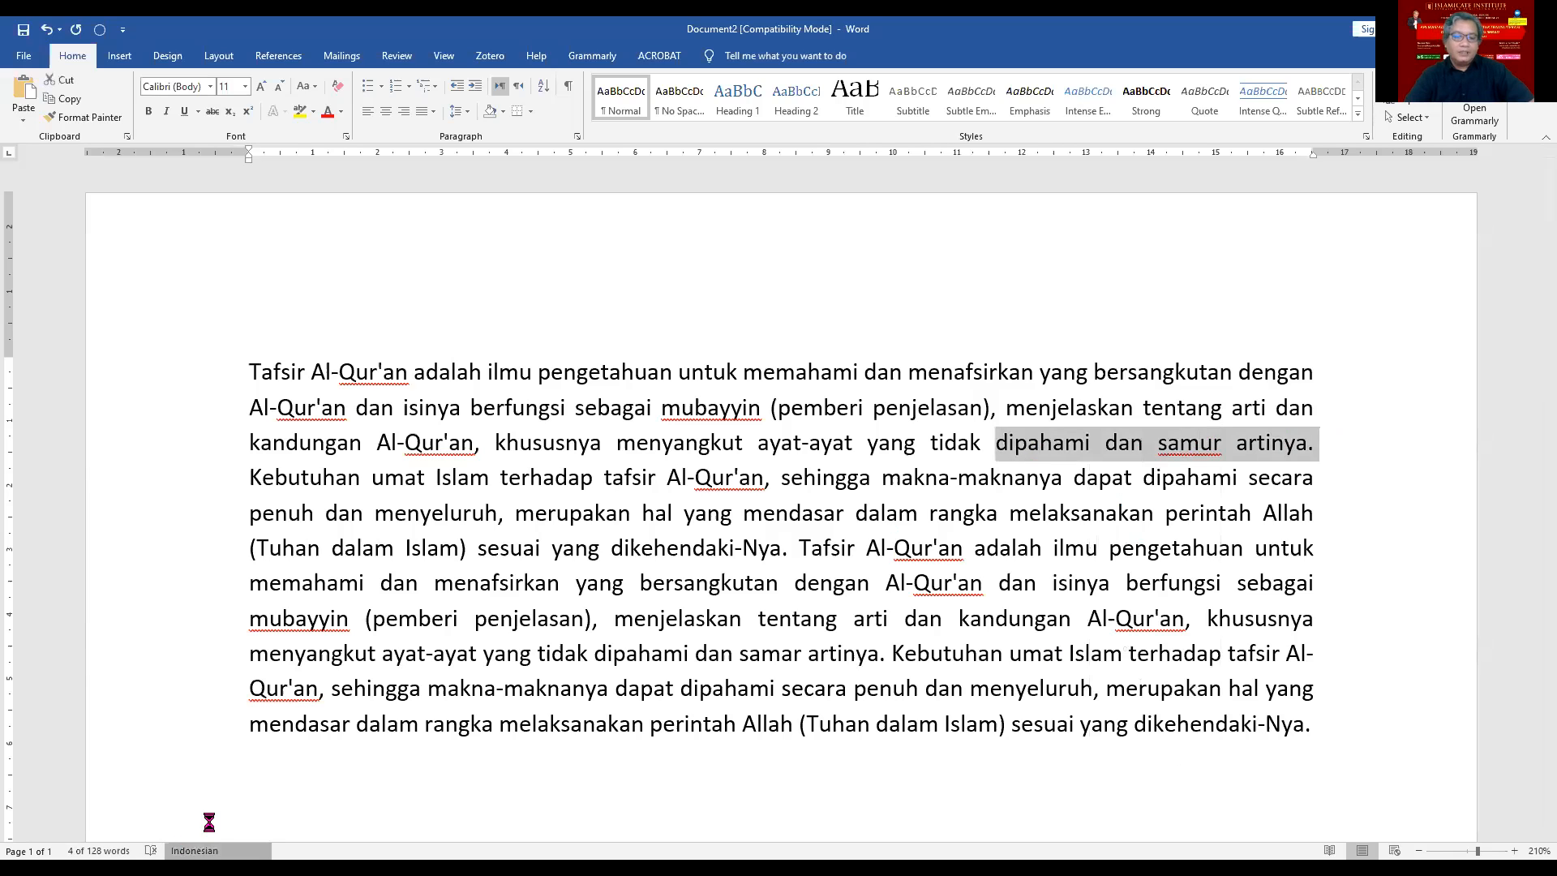
pyautogui.click(718, 405)
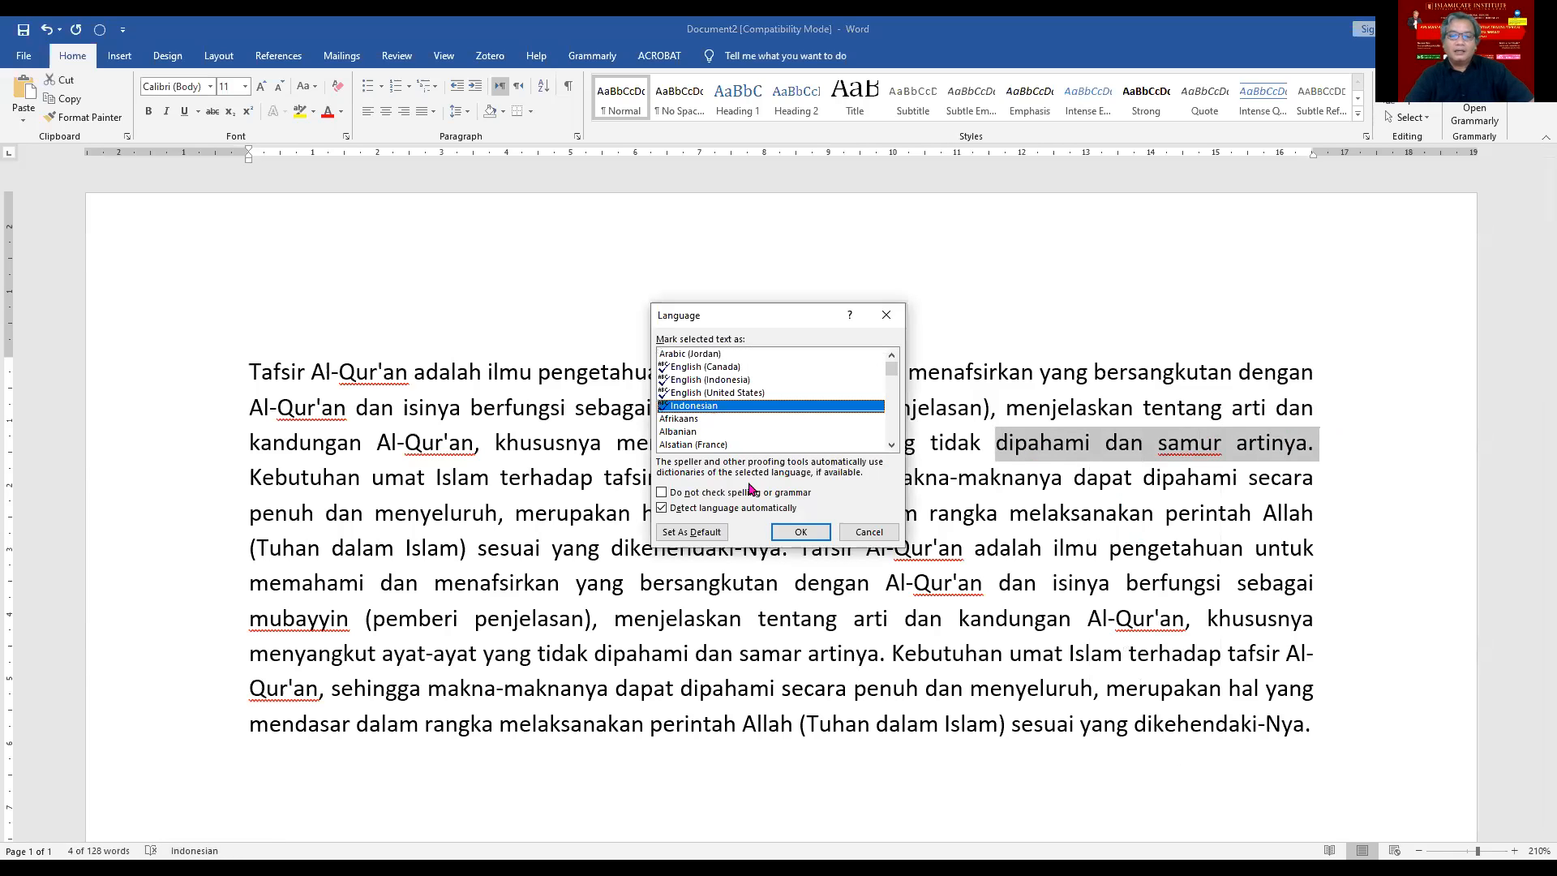
pyautogui.click(790, 535)
# Step: Correct the misspelled "samur" on the third line to the suggested spelling "samar"
pyautogui.click(1187, 442)
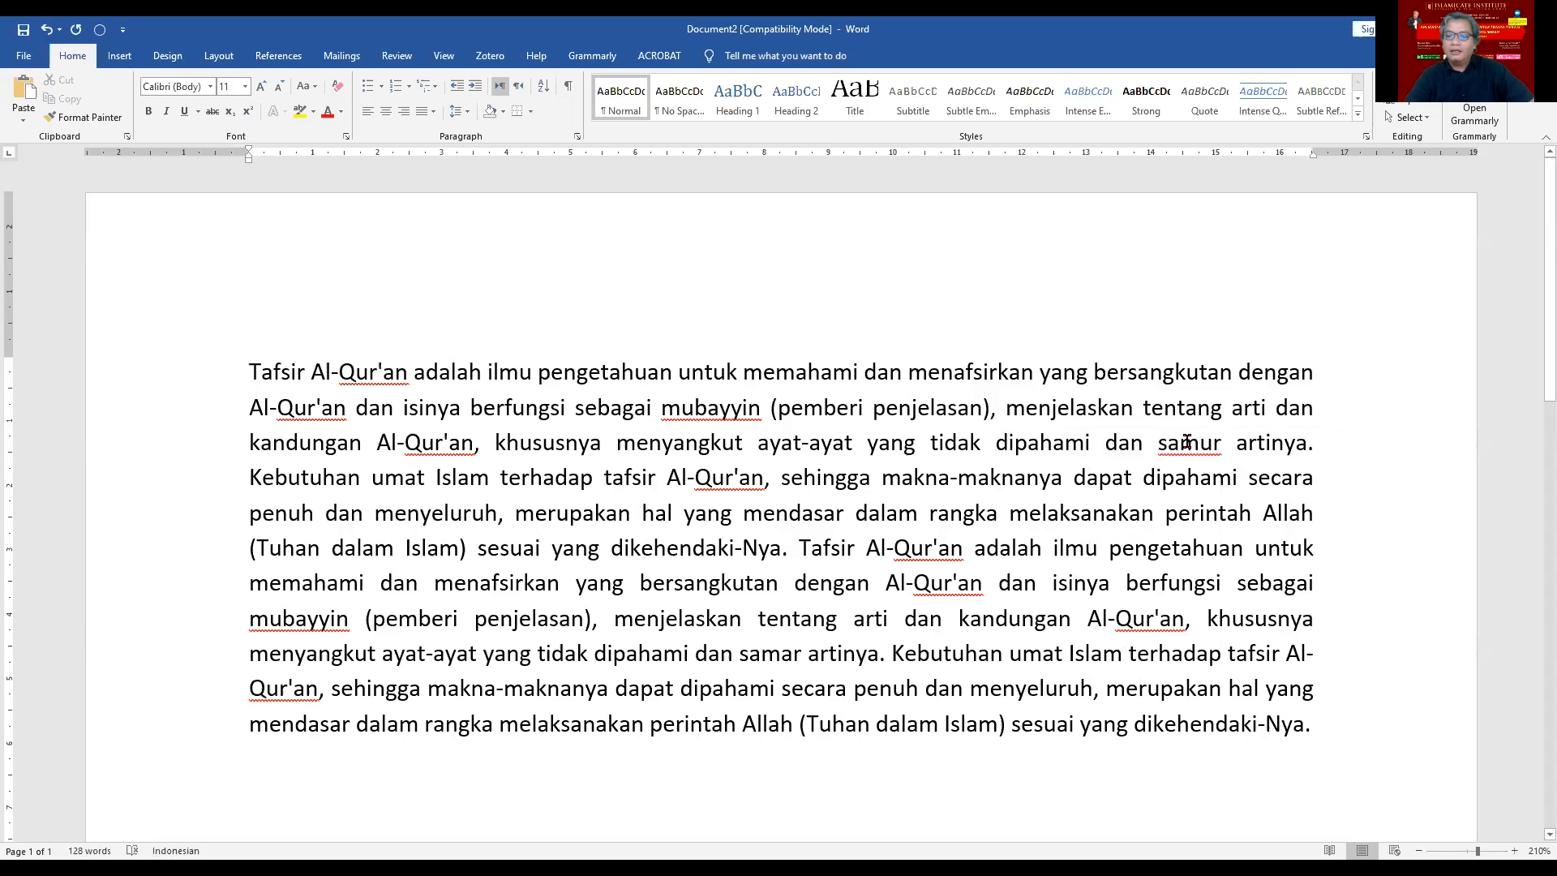
pyautogui.rightClick(1182, 442)
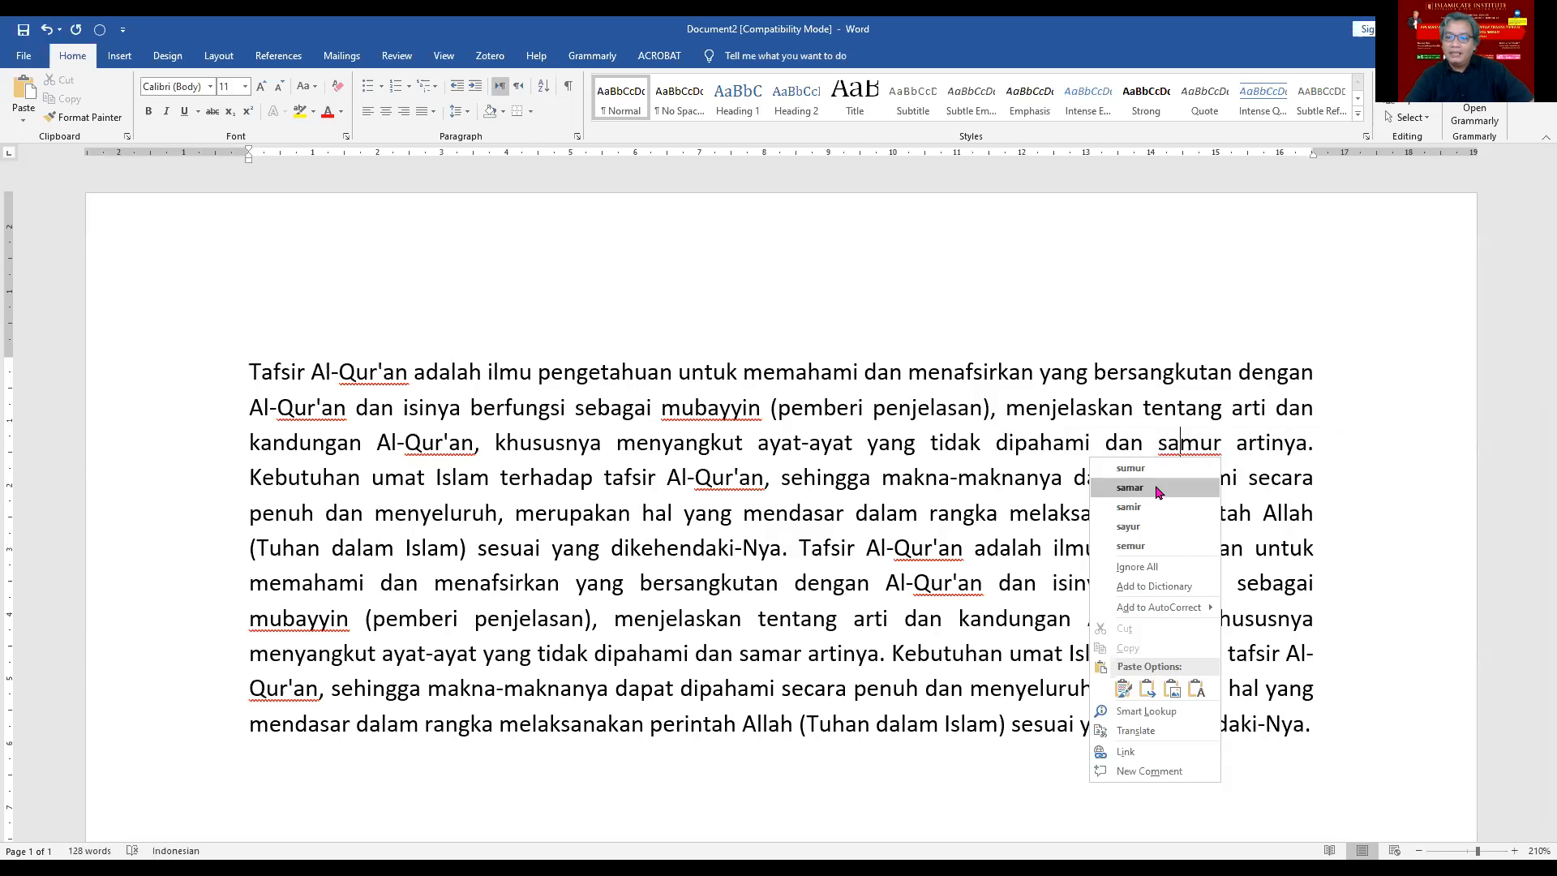
pyautogui.click(1130, 487)
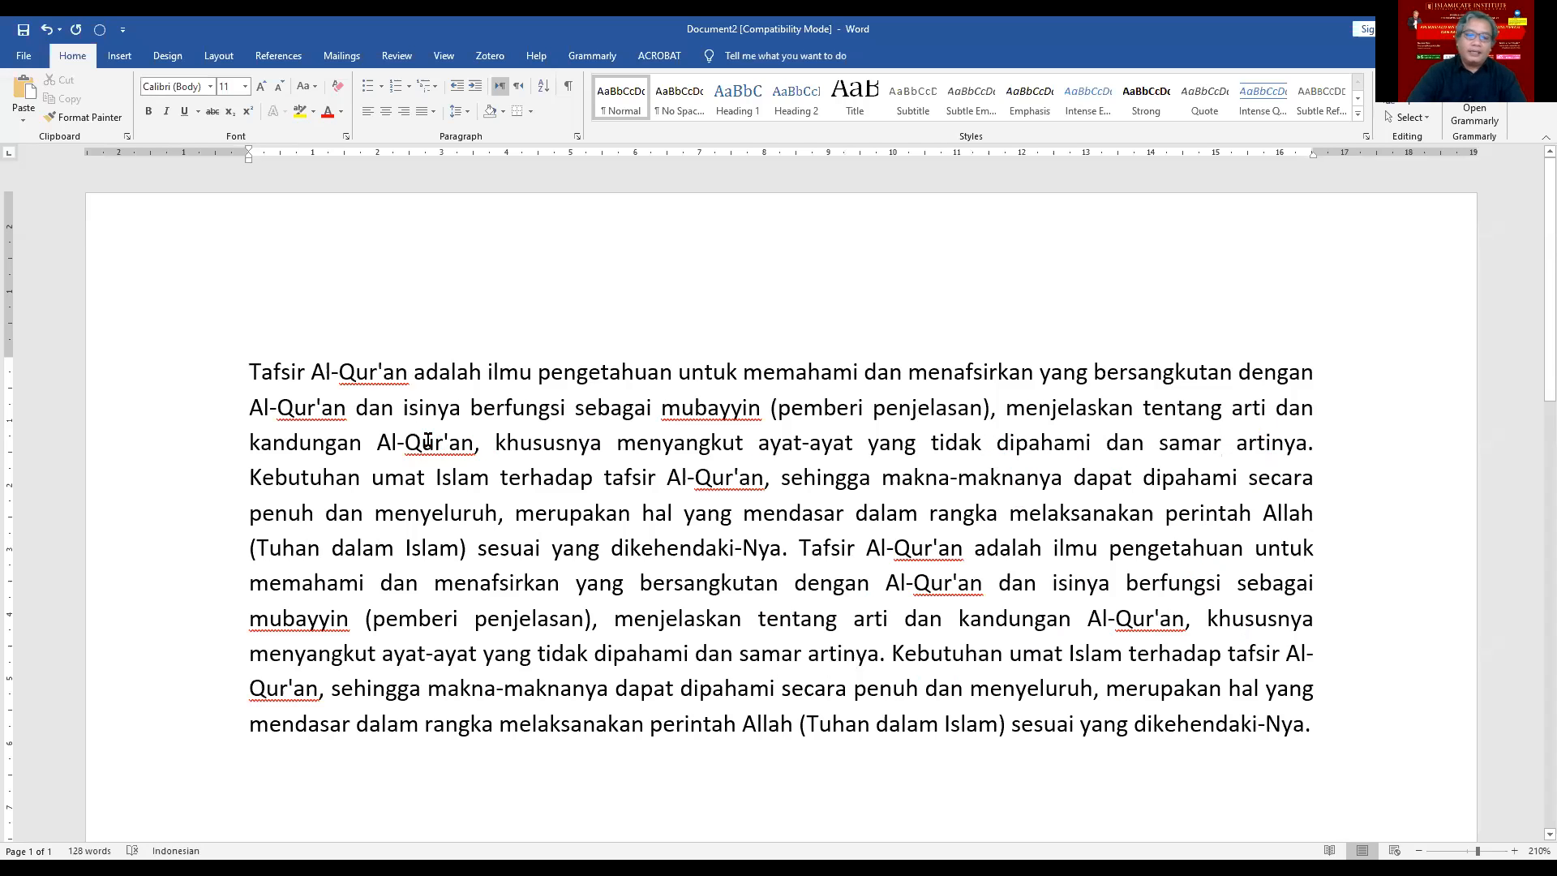
pyautogui.moveTo(414, 372); pyautogui.dragTo(864, 372)
pyautogui.moveTo(1079, 355); pyautogui.dragTo(1273, 378)
pyautogui.click(1093, 512)
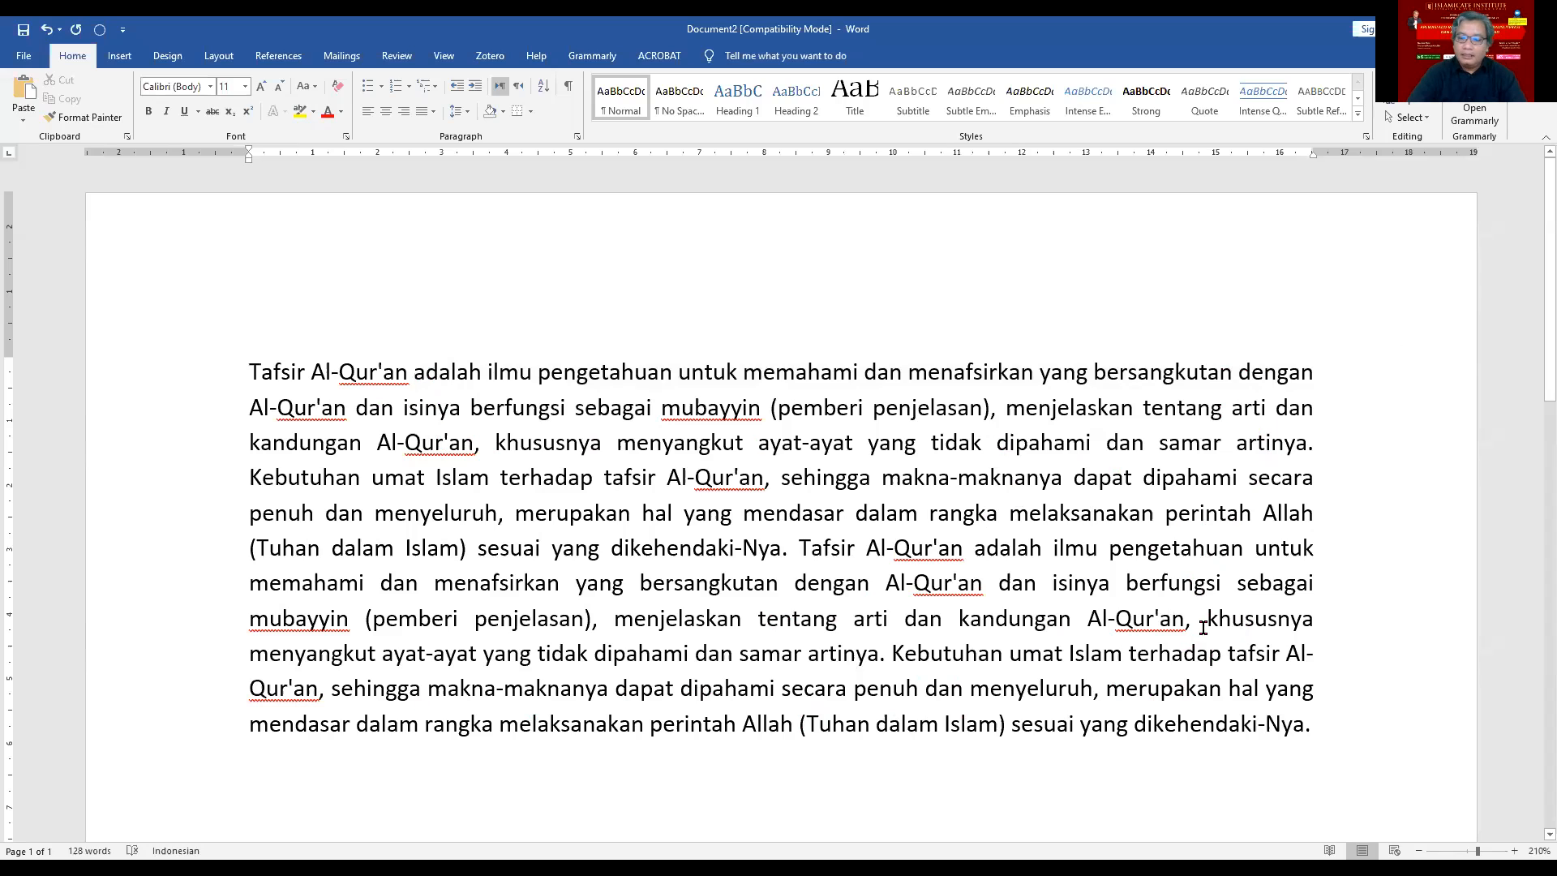
# Step: Copy the closing passage from "sehingga makna-maknanya" to "dikehendaki-Nya" and paste it as a new paragraph below
pyautogui.moveTo(332, 688); pyautogui.dragTo(1299, 738)
pyautogui.hotkey('ctrl', 'c')
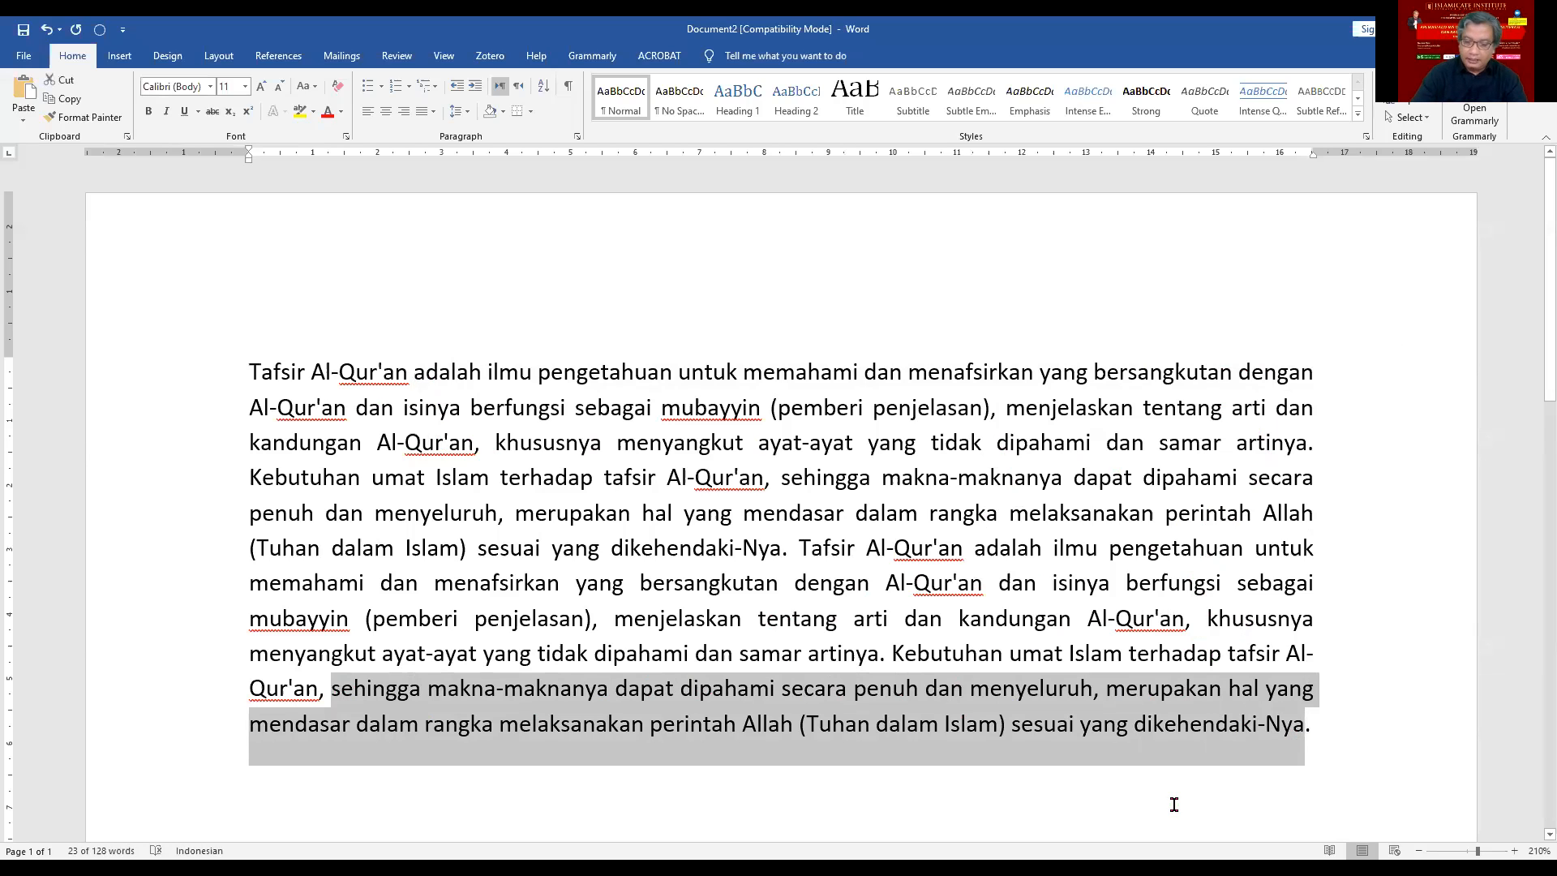
pyautogui.click(1355, 755)
pyautogui.press('Return')
pyautogui.hotkey('ctrl', 'v')
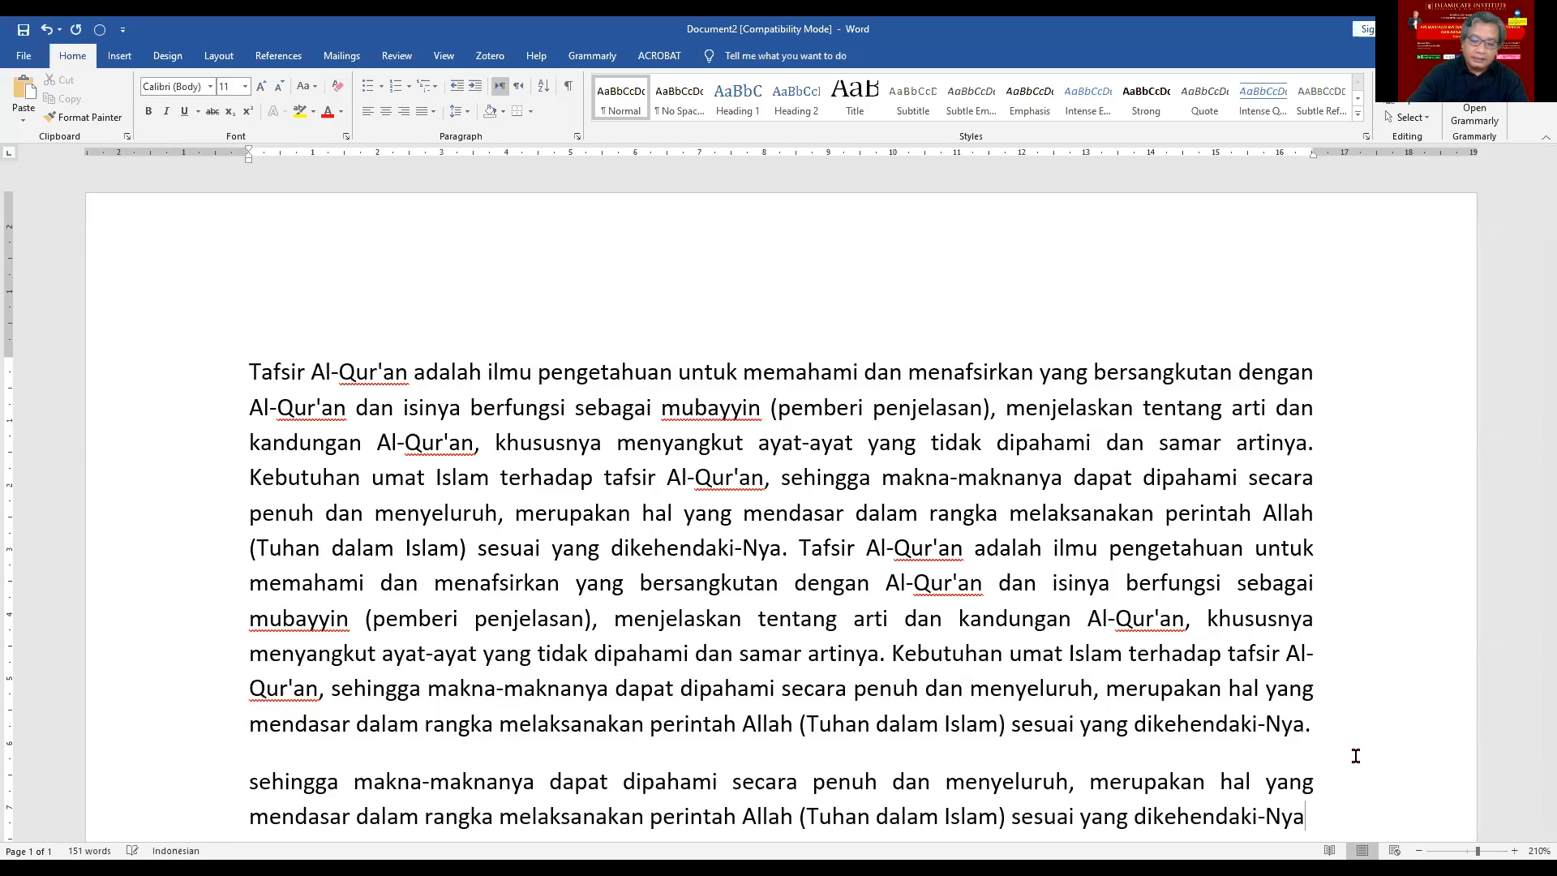
# Step: Capitalize the first letter of the new paragraph so that it begins with "Sehingga"
pyautogui.click(260, 768)
pyautogui.hotkey('shift', 'Right')
pyautogui.write('S')
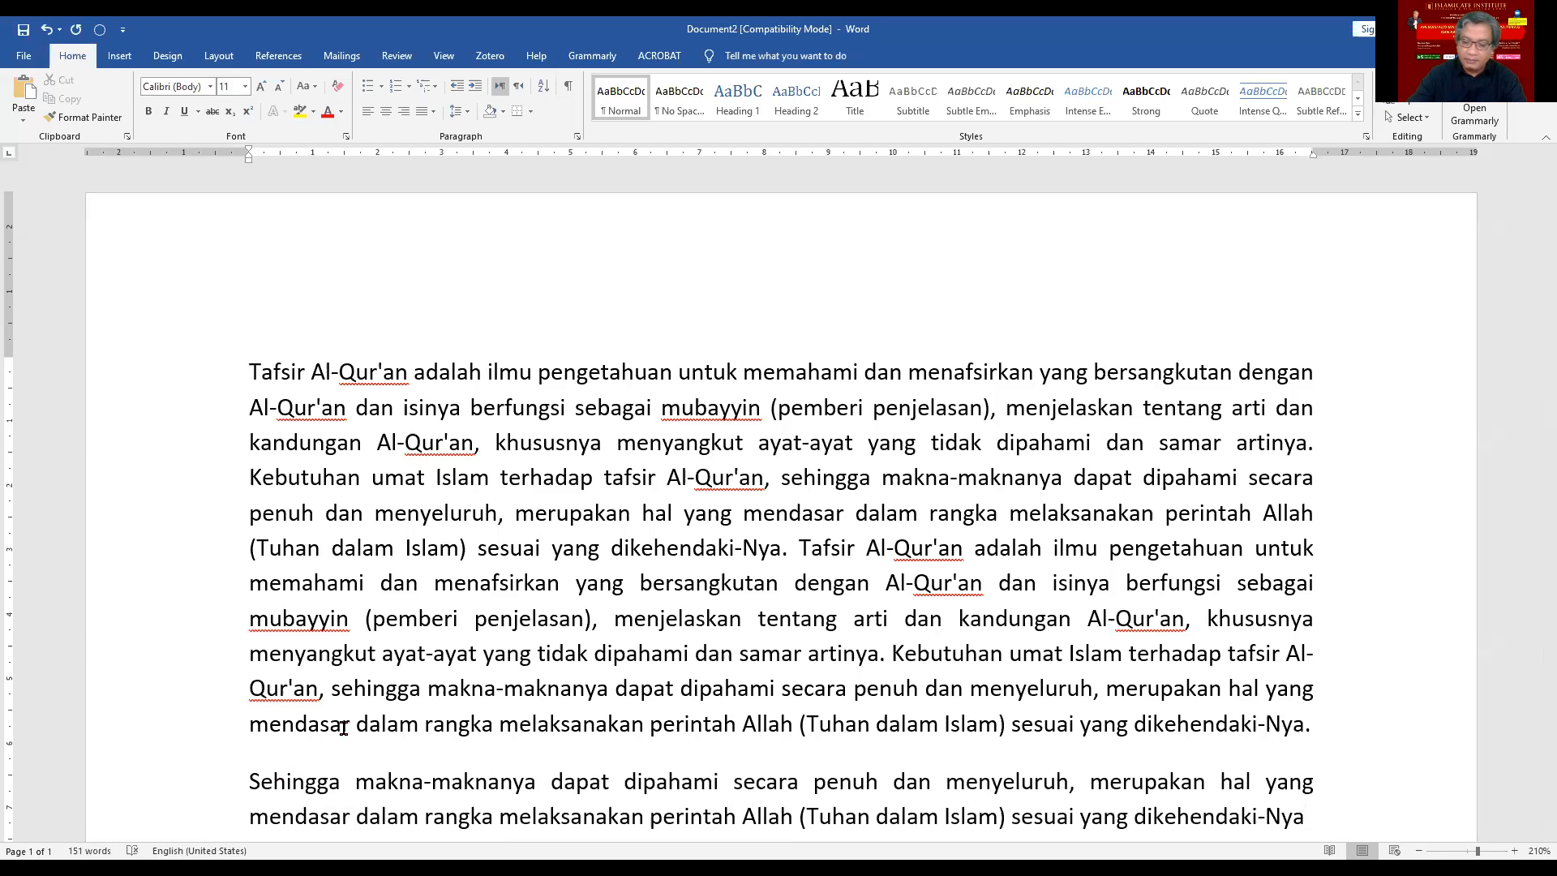
# Step: Extend the new paragraph by pasting the copied passage two more times at its end, separating the copies with periods
pyautogui.scroll(-3, 357, 730)
pyautogui.click(1304, 655)
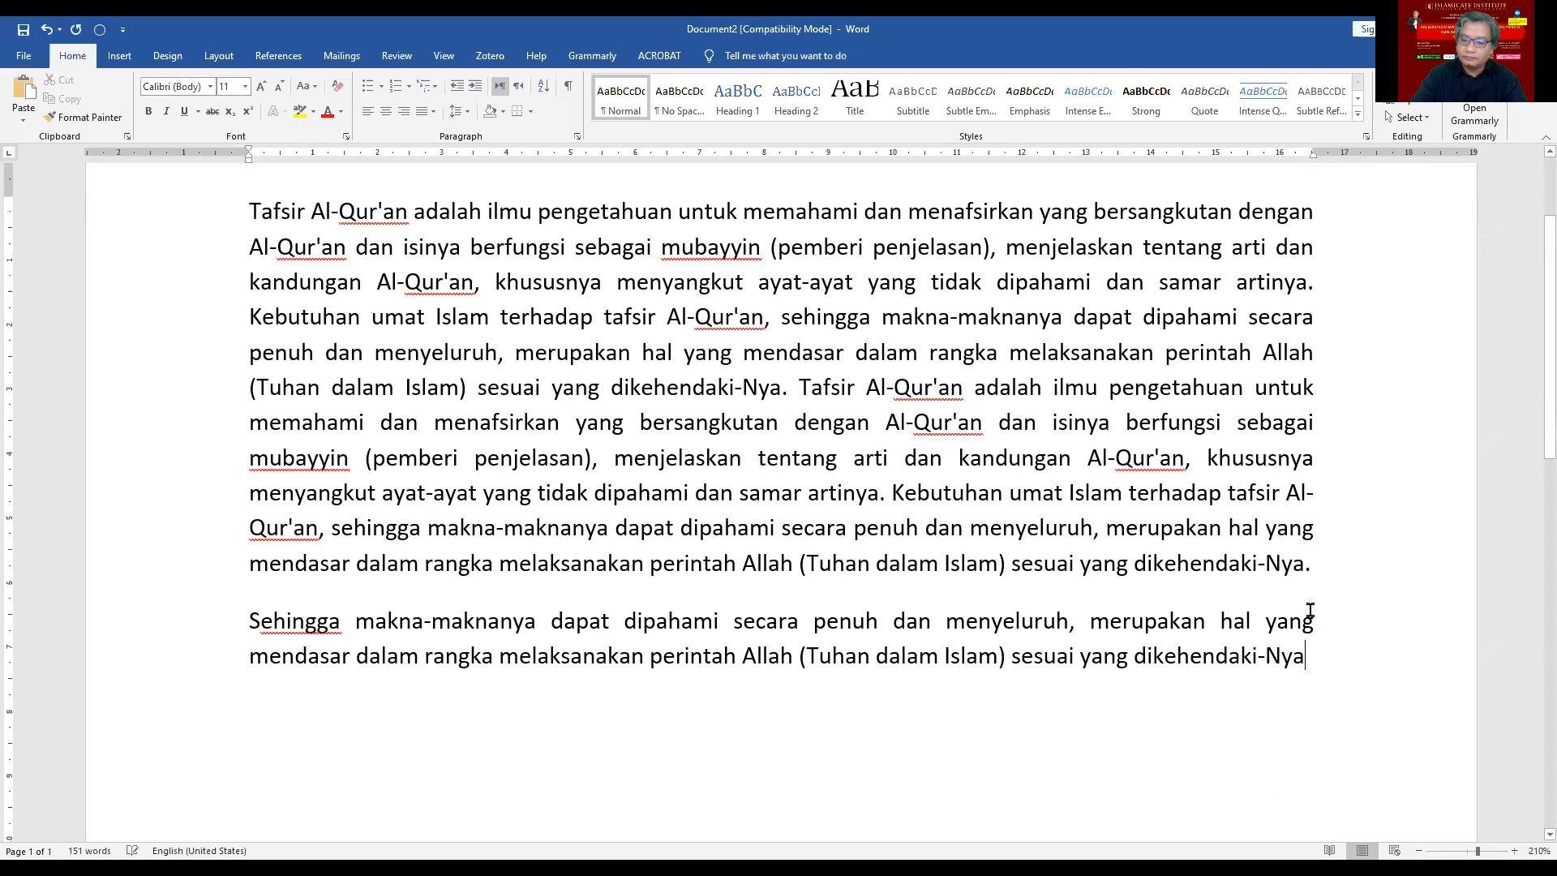
pyautogui.hotkey('ctrl', 'v')
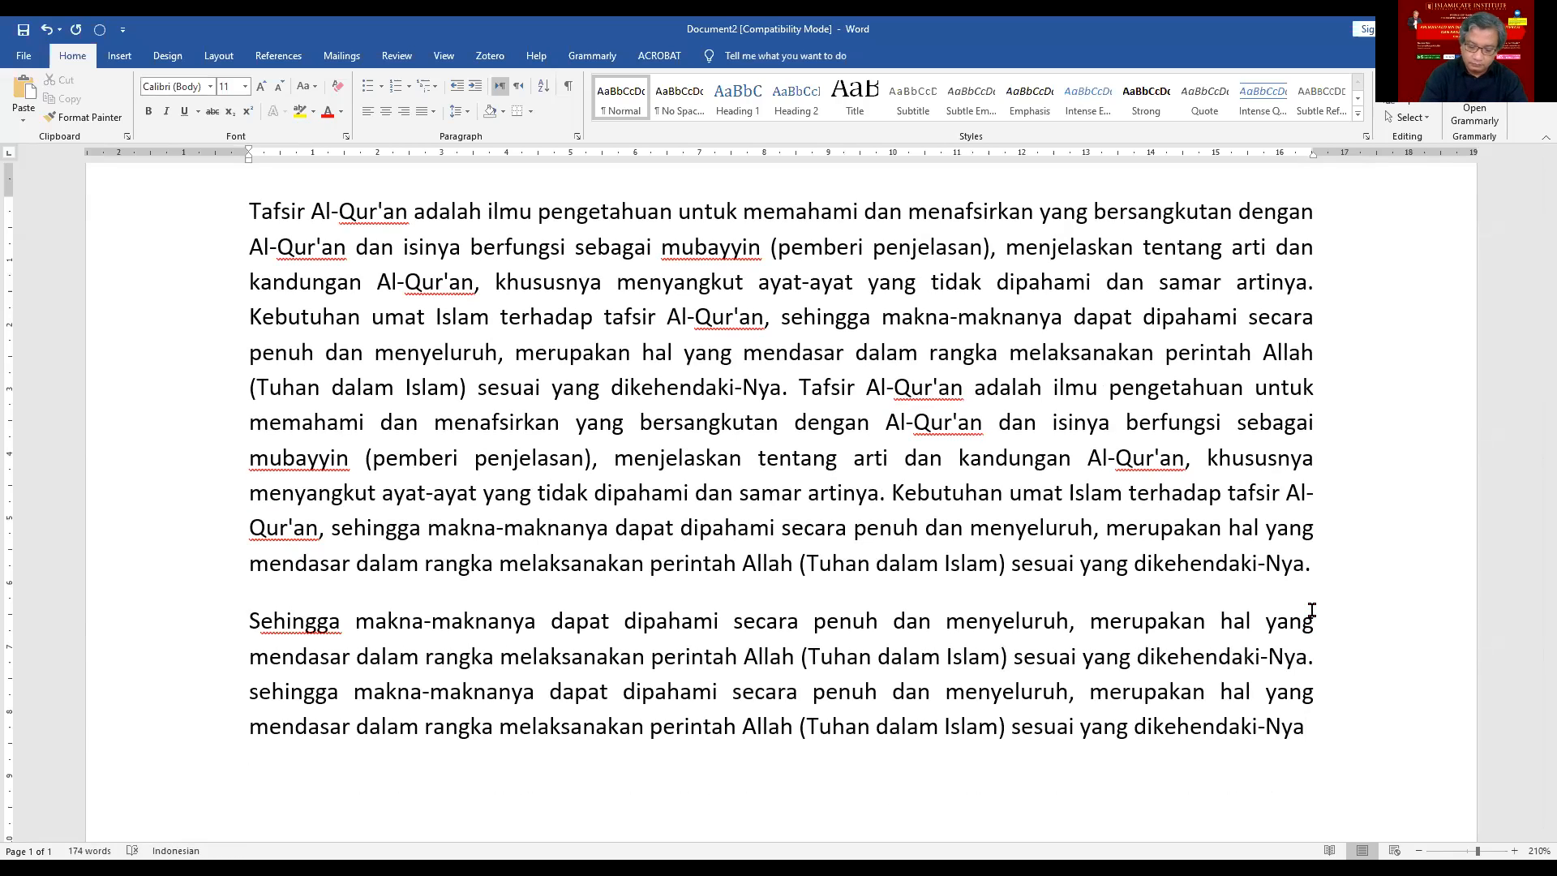
pyautogui.write('.')
pyautogui.hotkey('ctrl', 'v')
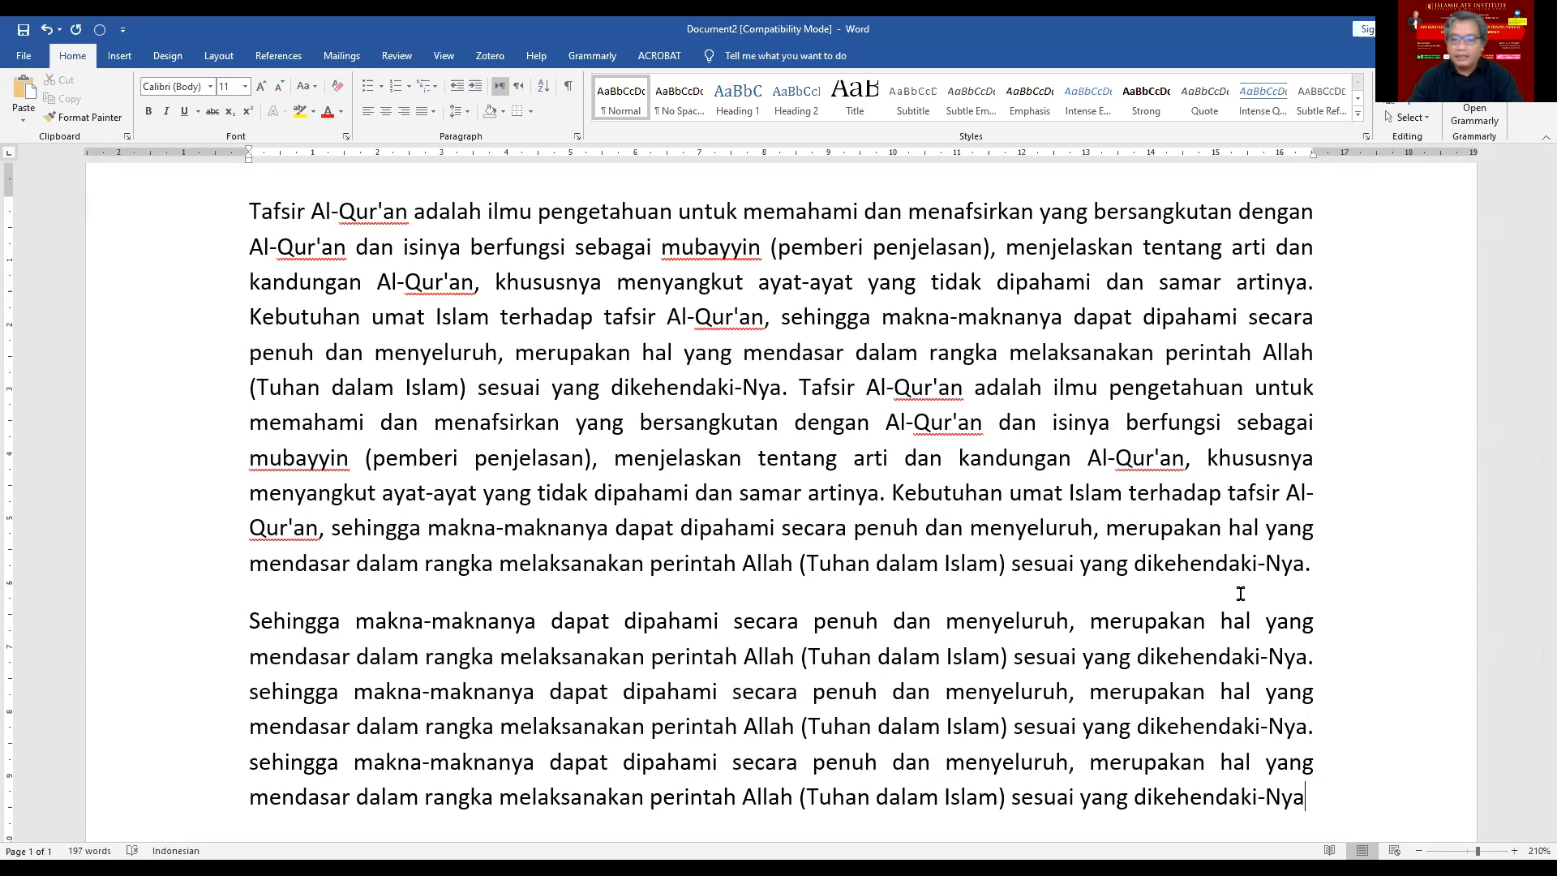
# Step: Examine the spacing between the justified words along the first line of the new paragraph
pyautogui.scroll(-1, 1031, 724)
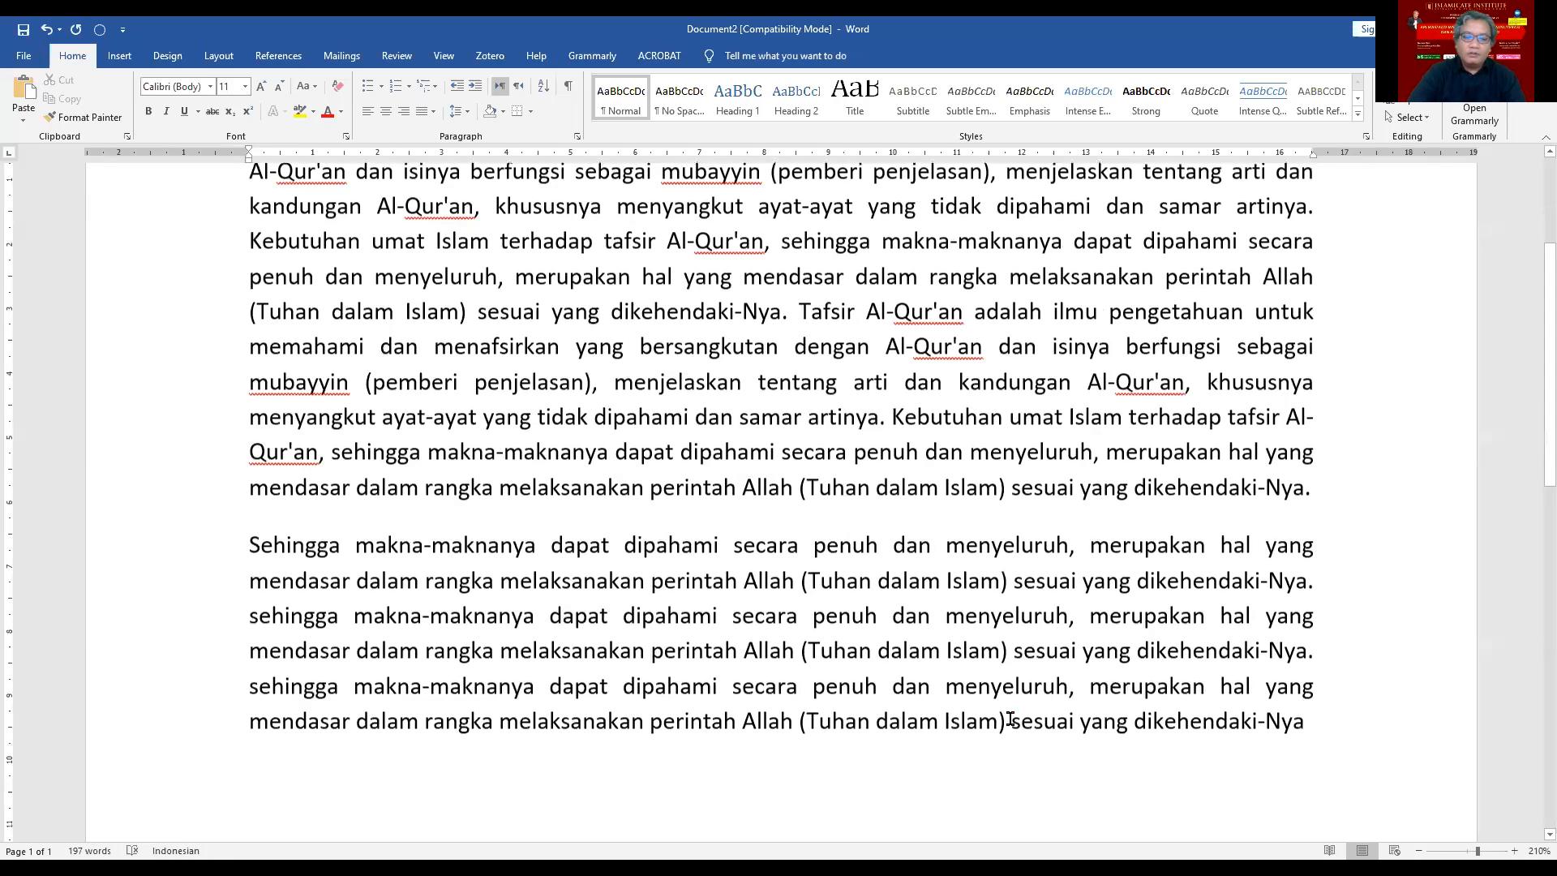
pyautogui.click(349, 540)
pyautogui.click(539, 541)
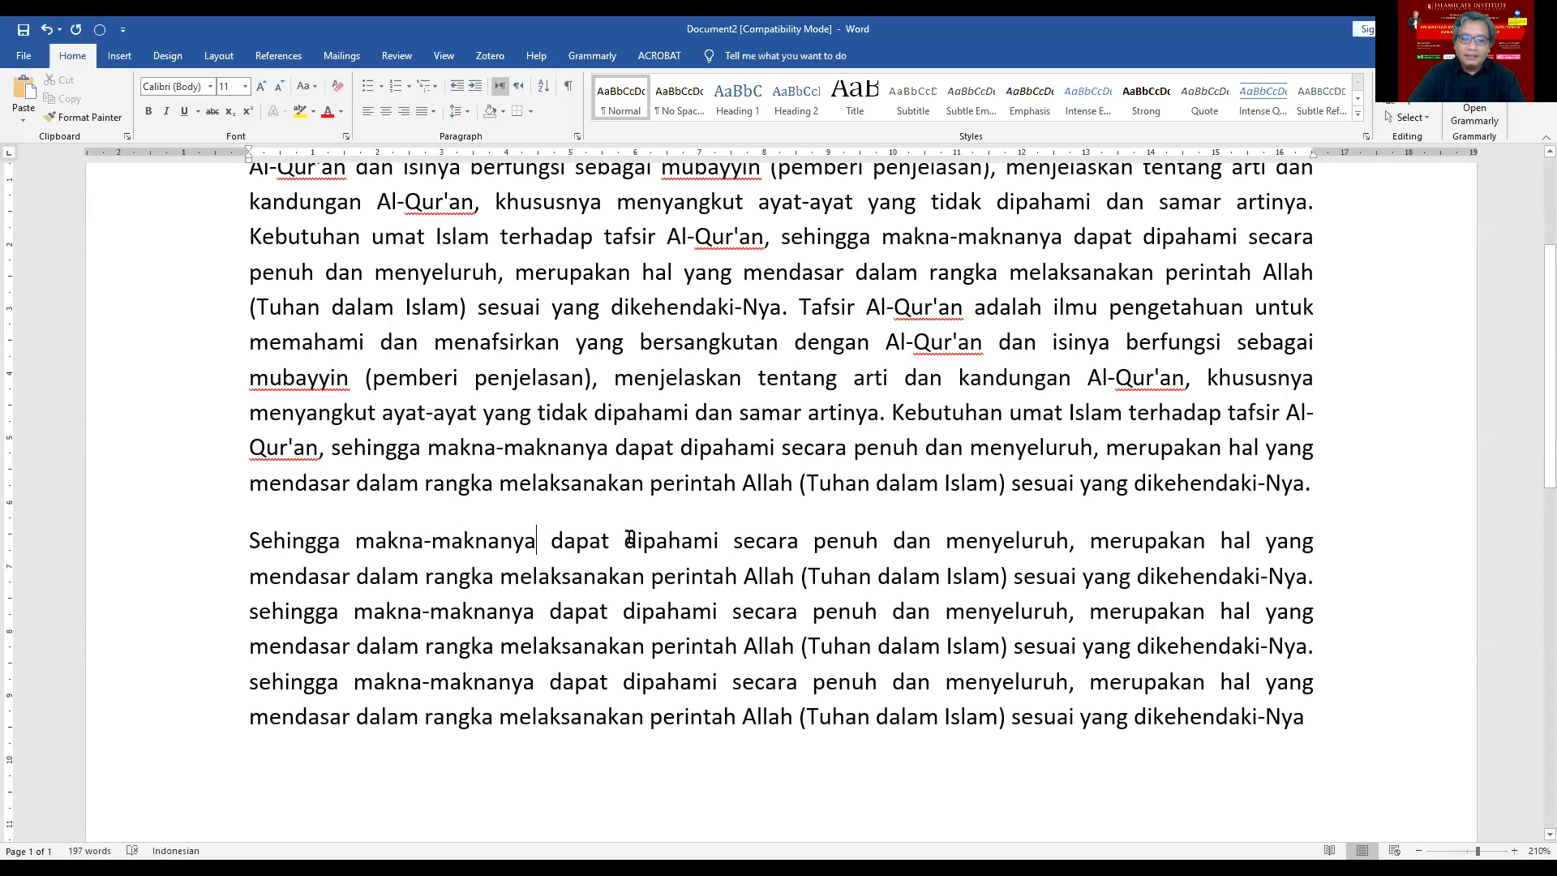
pyautogui.click(612, 542)
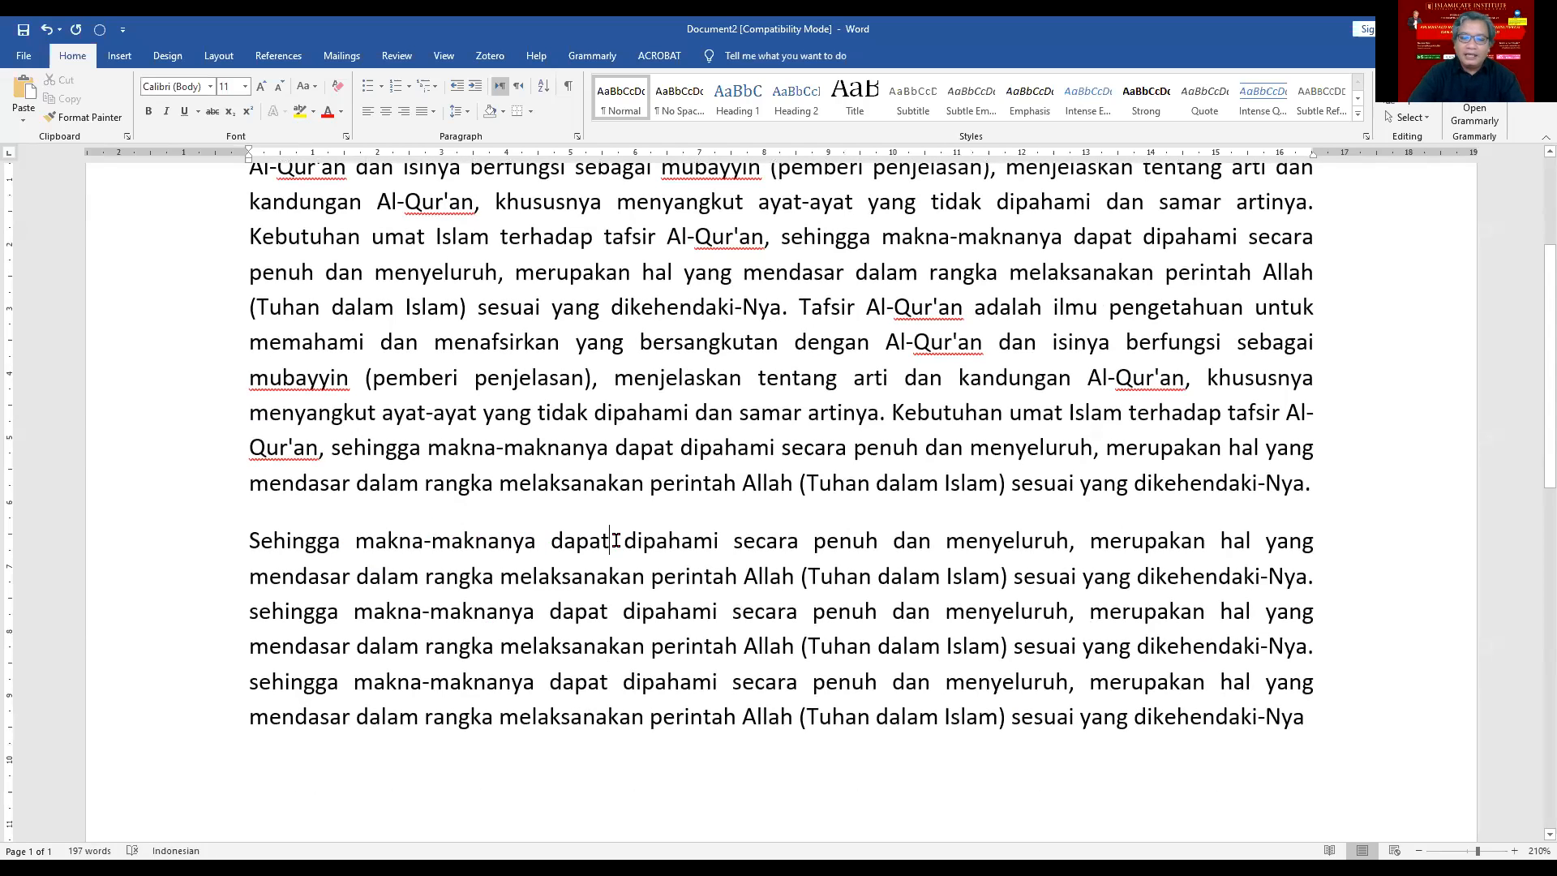
pyautogui.click(729, 543)
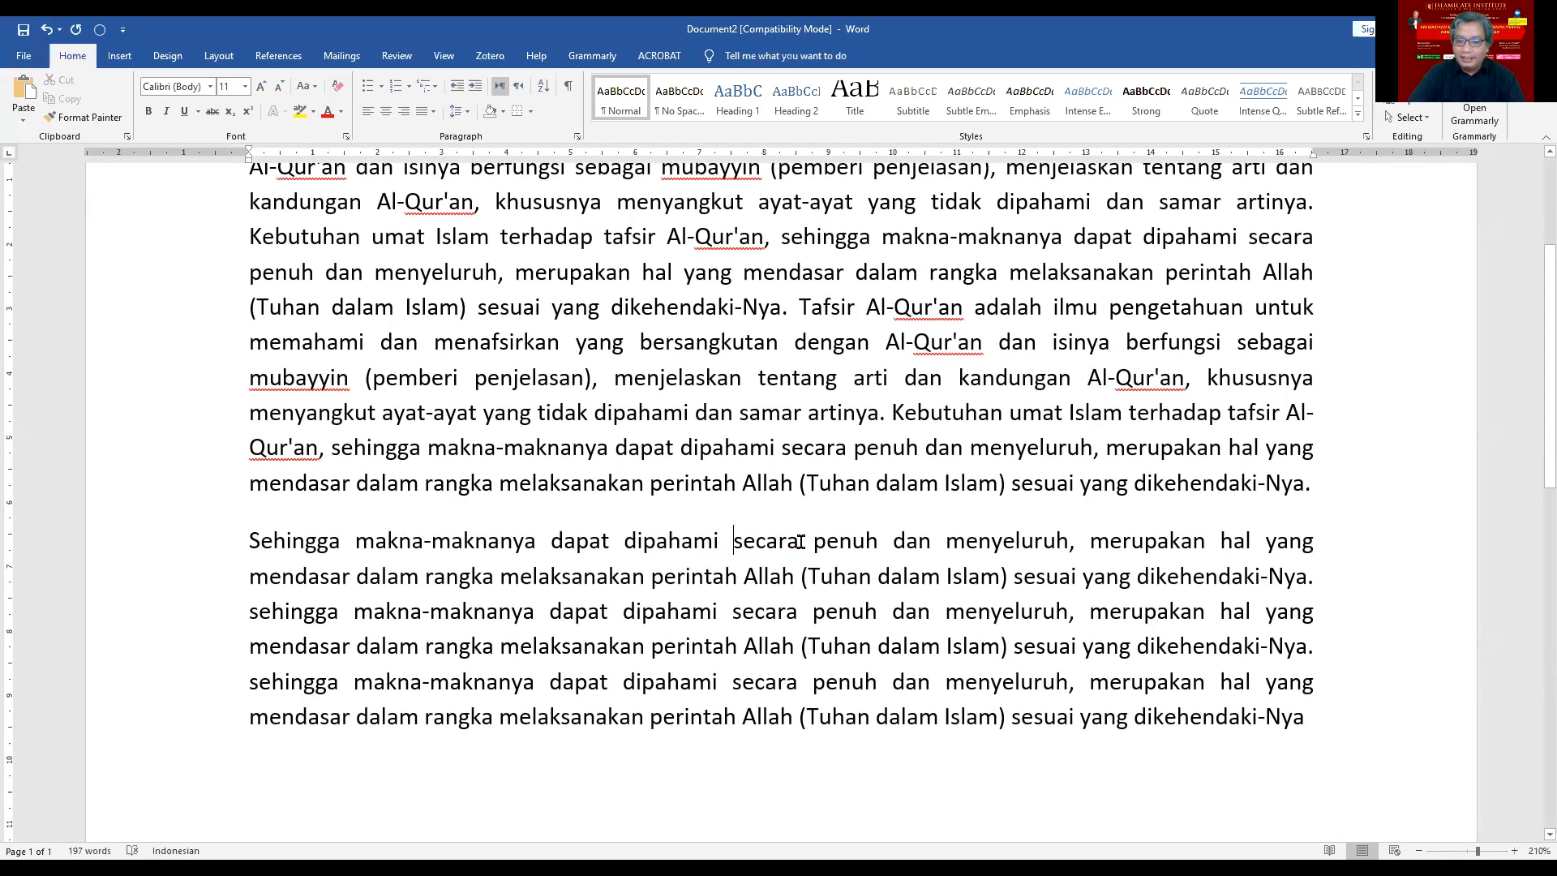
pyautogui.click(891, 542)
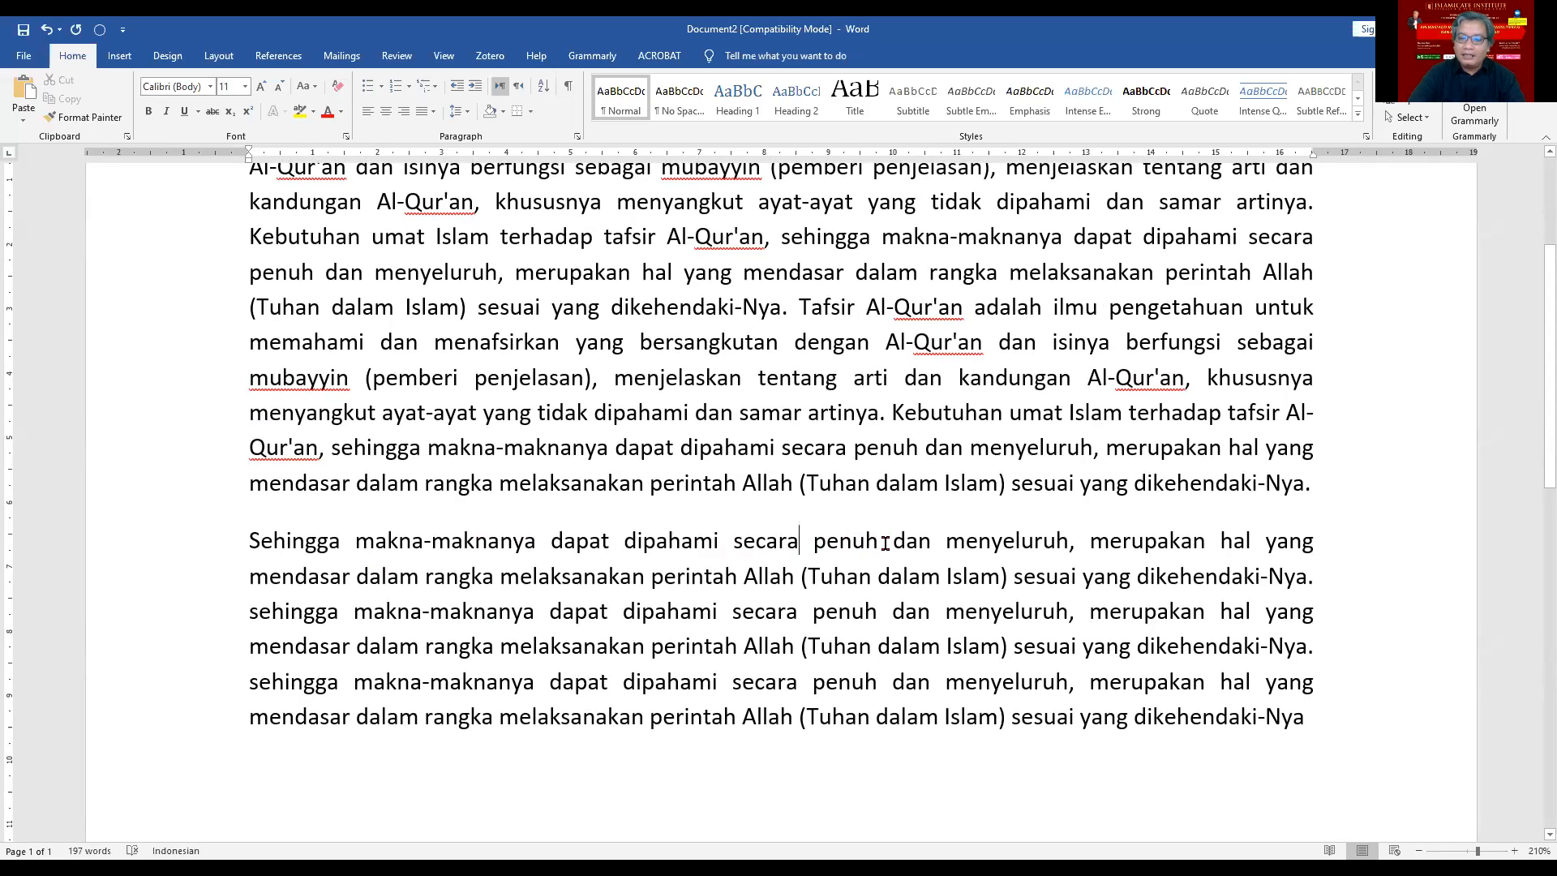
pyautogui.click(1078, 545)
pyautogui.click(1207, 544)
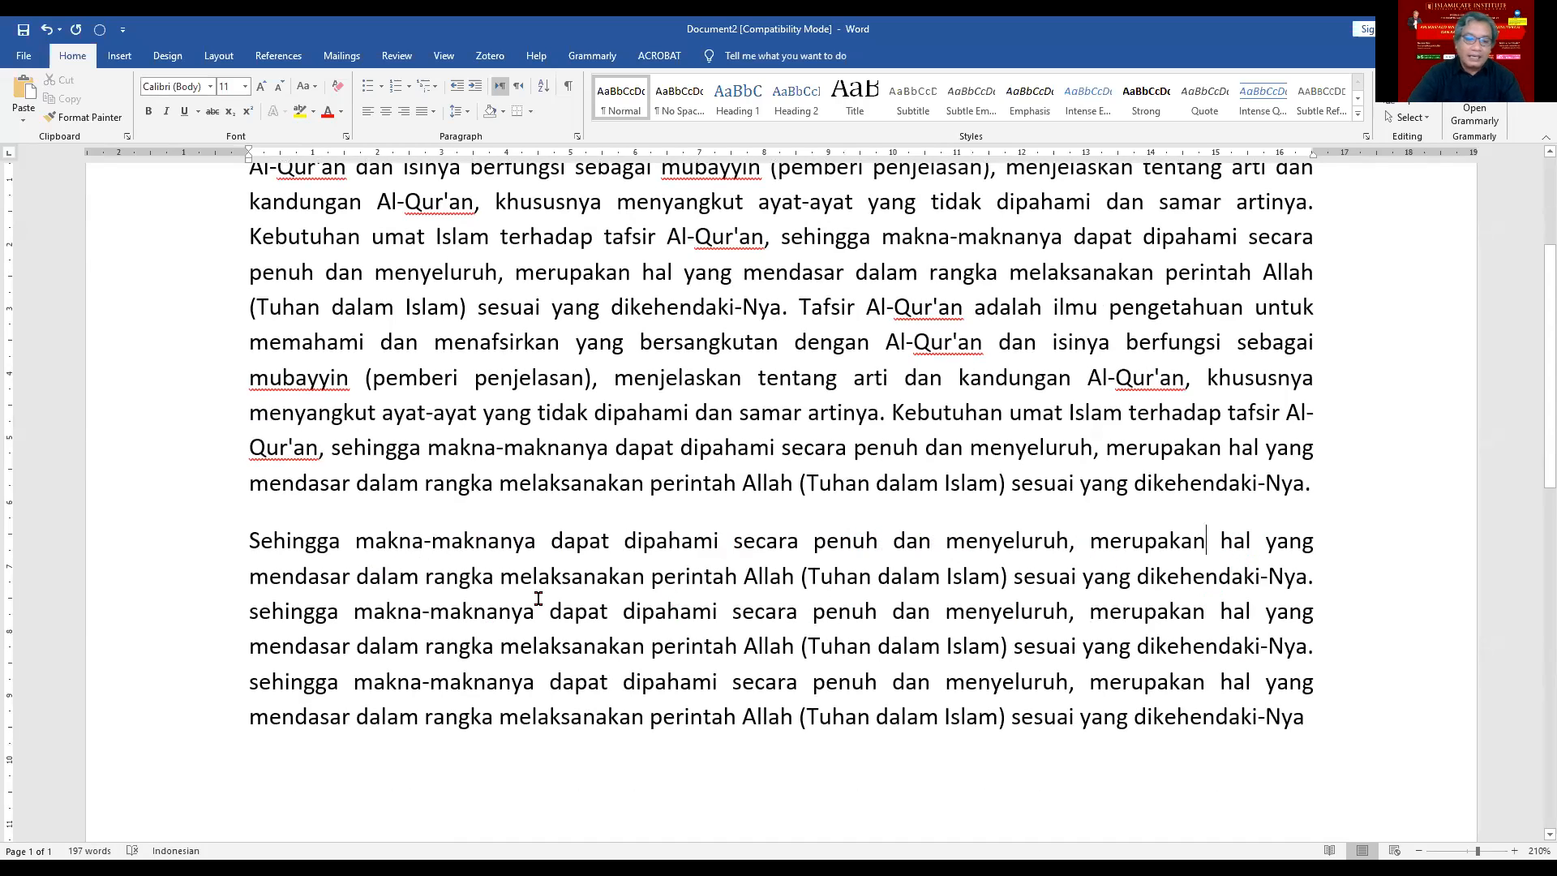
# Step: Insert optional hyphens into the first "mendasar" as "menda-sar" and the second "sehingga" as "se-hing-ga" in the new paragraph
pyautogui.click(320, 576)
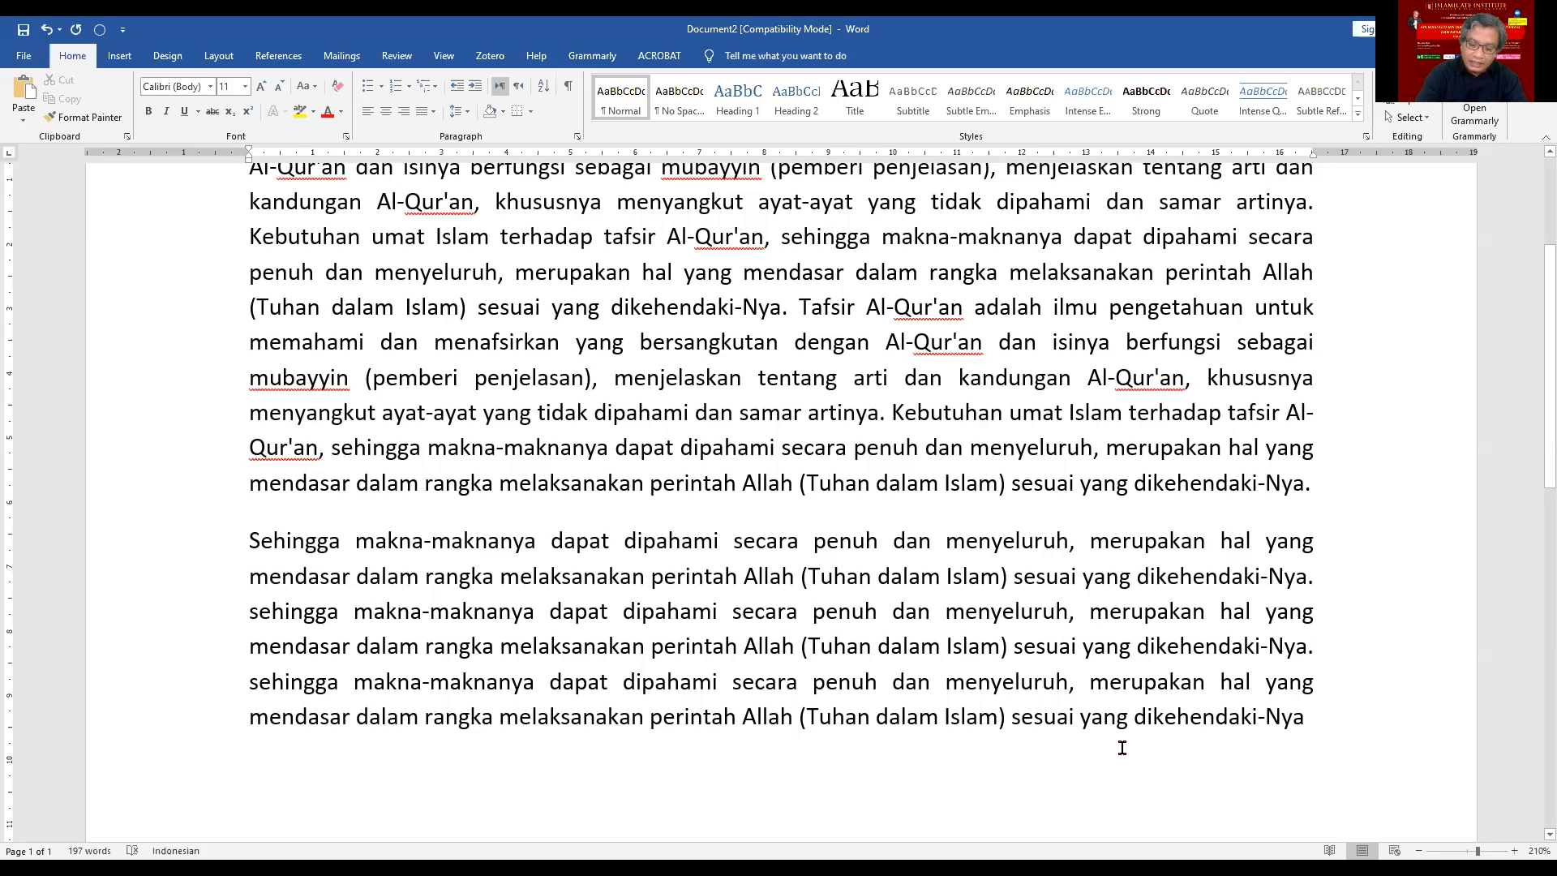
pyautogui.write('-')
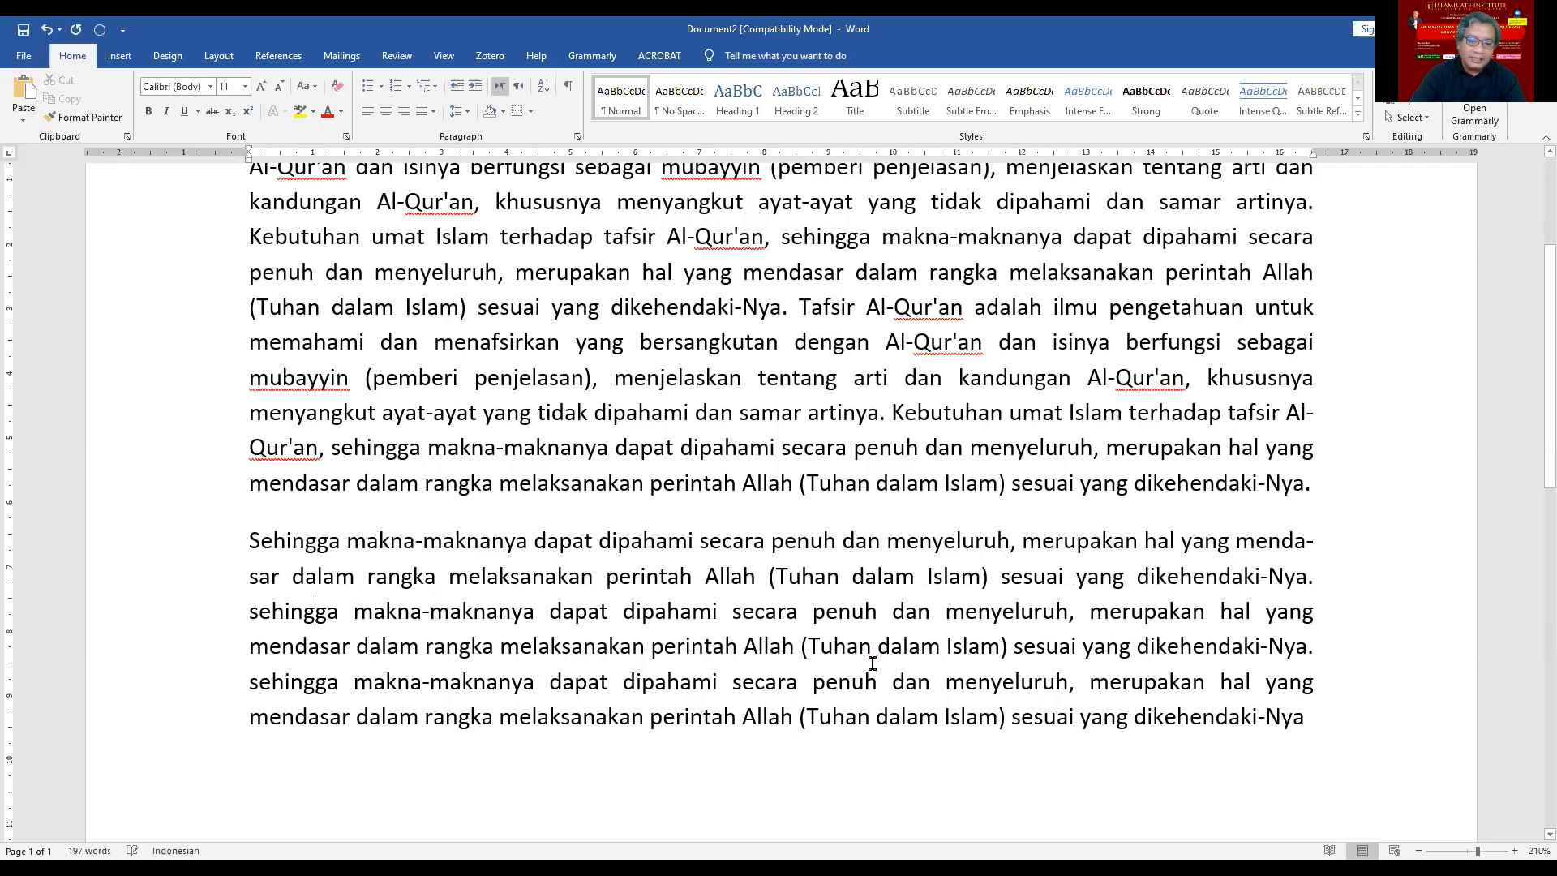
pyautogui.hotkey('shift', 'F3')
pyautogui.hotkey('ctrl', 'z')
pyautogui.press('Left')
pyautogui.hotkey('ctrl', '-')
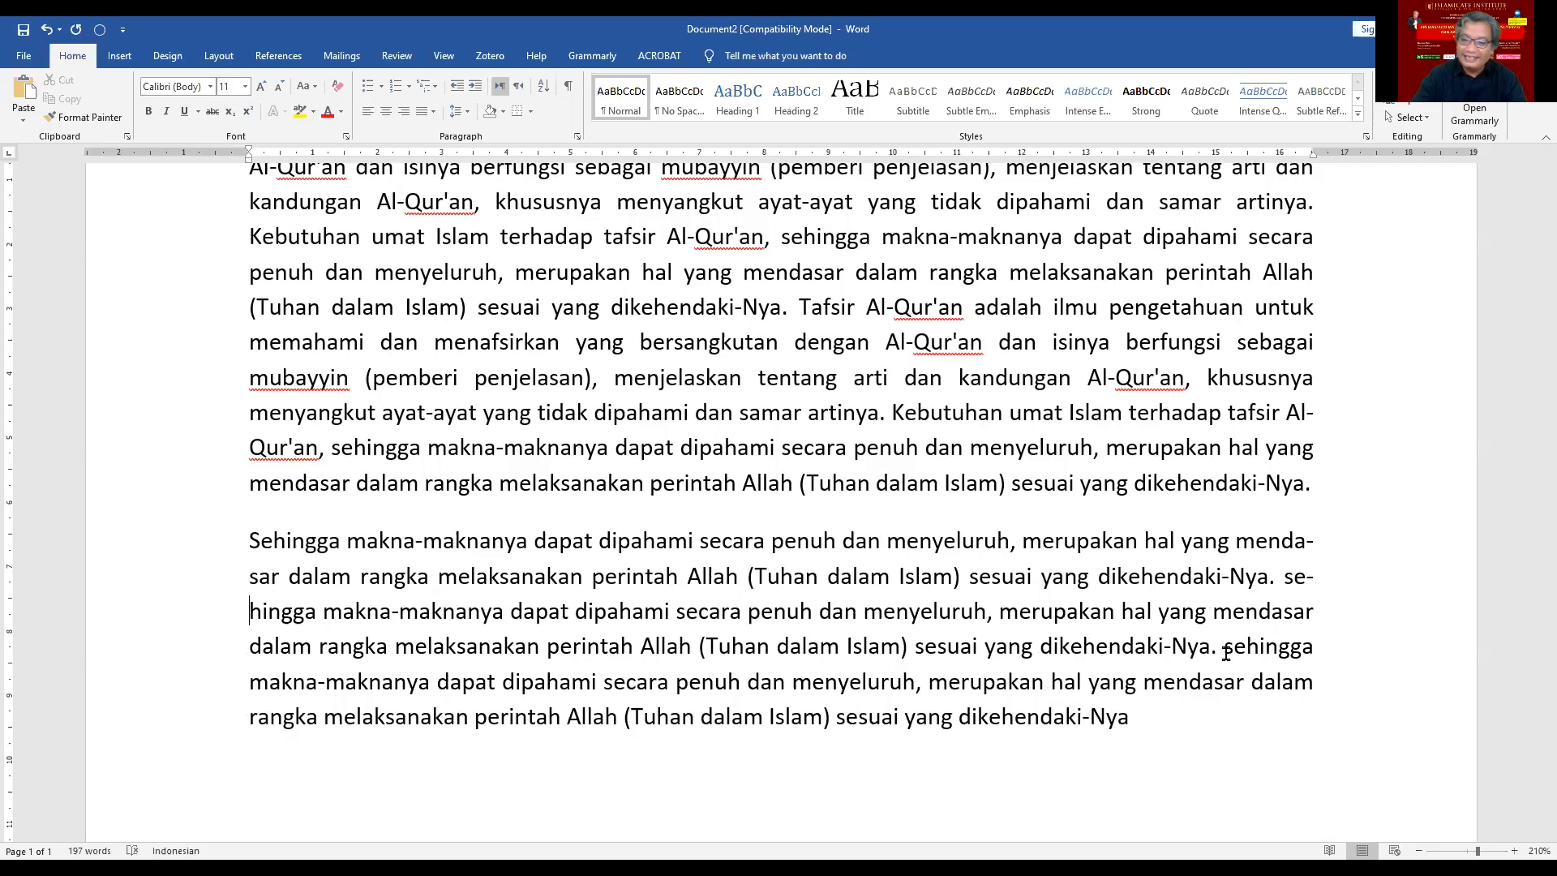
# Step: Delete the whole Tafsir paragraph above, keeping only the paragraph that begins with "Sehingga"
pyautogui.moveTo(1338, 488)
pyautogui.mouseDown()
pyautogui.moveTo(616, 158)
pyautogui.moveTo(113, 121)
pyautogui.mouseUp()
pyautogui.click(113, 120)
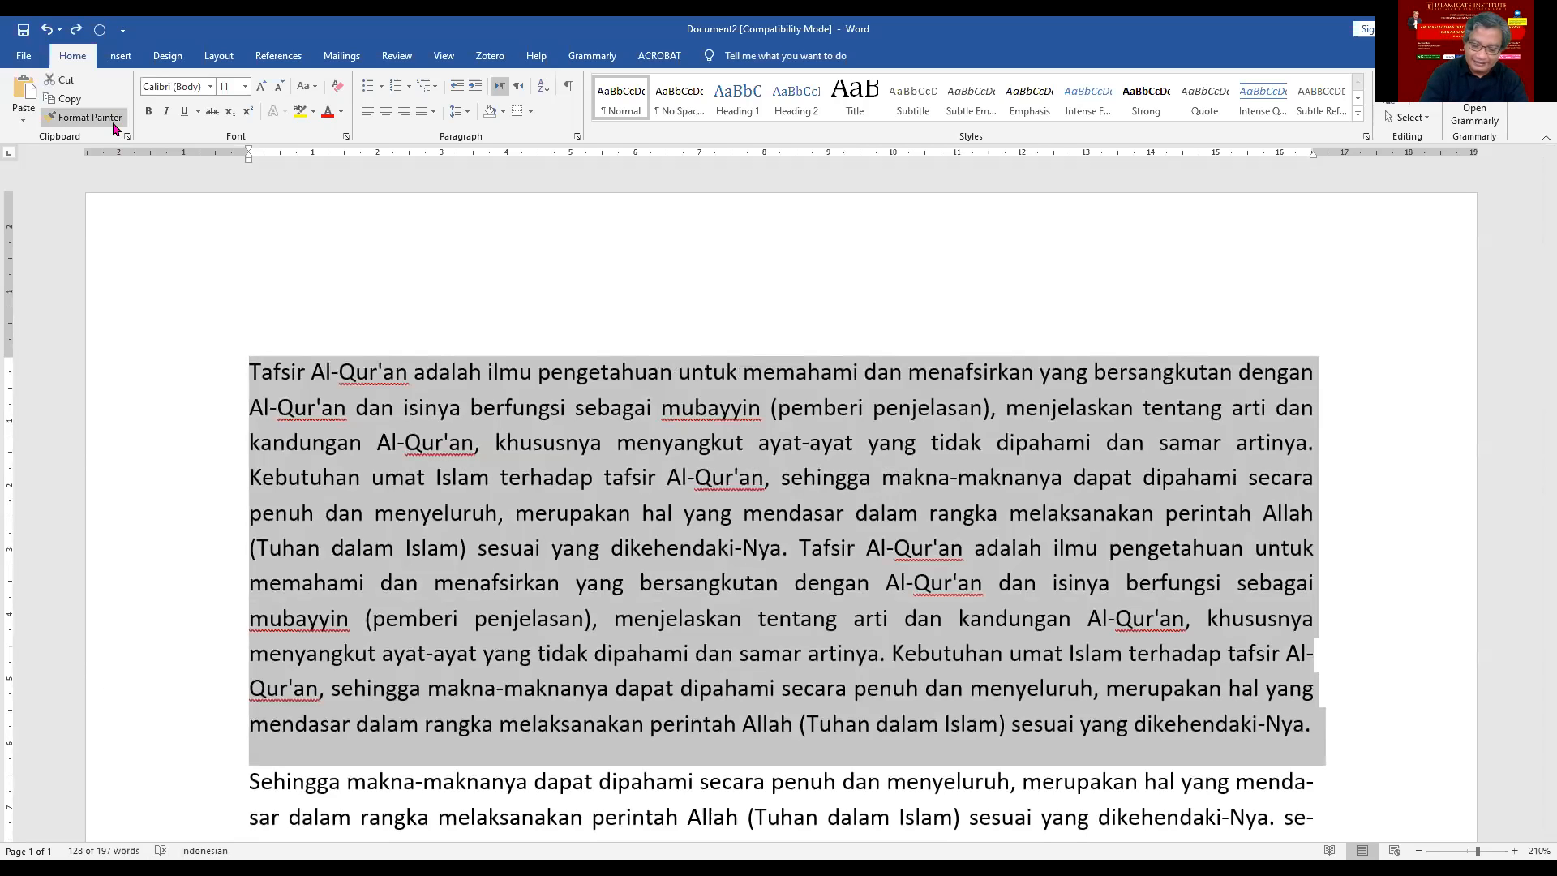
pyautogui.press('Delete')
# Step: Delete the optional hyphen that splits "mendasar" at the end of the first line
pyautogui.press('Down')
pyautogui.press('Left')
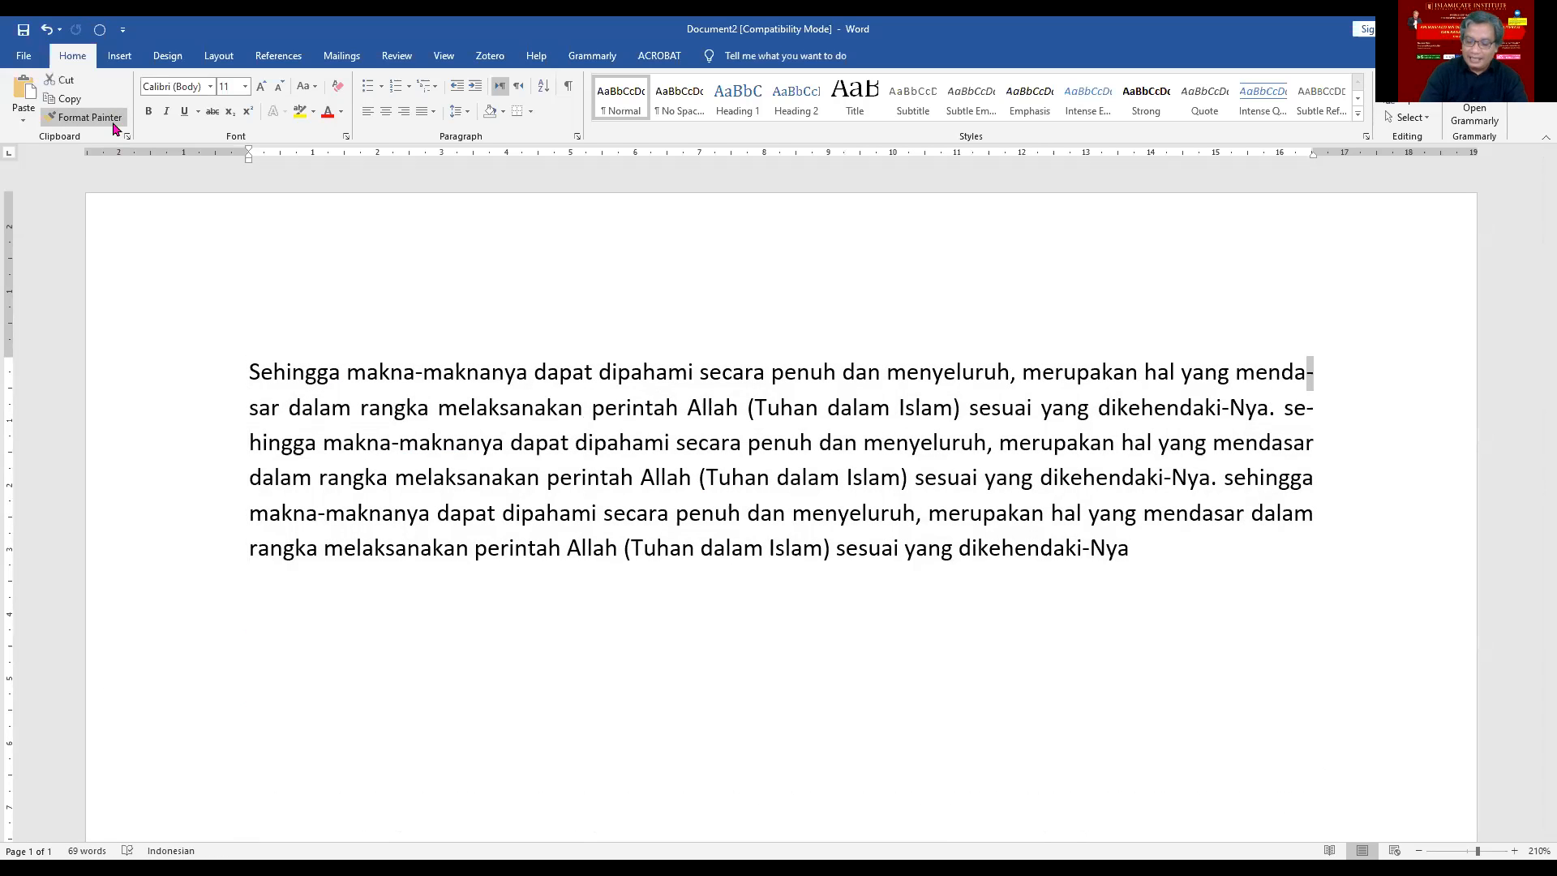
pyautogui.press('Delete')
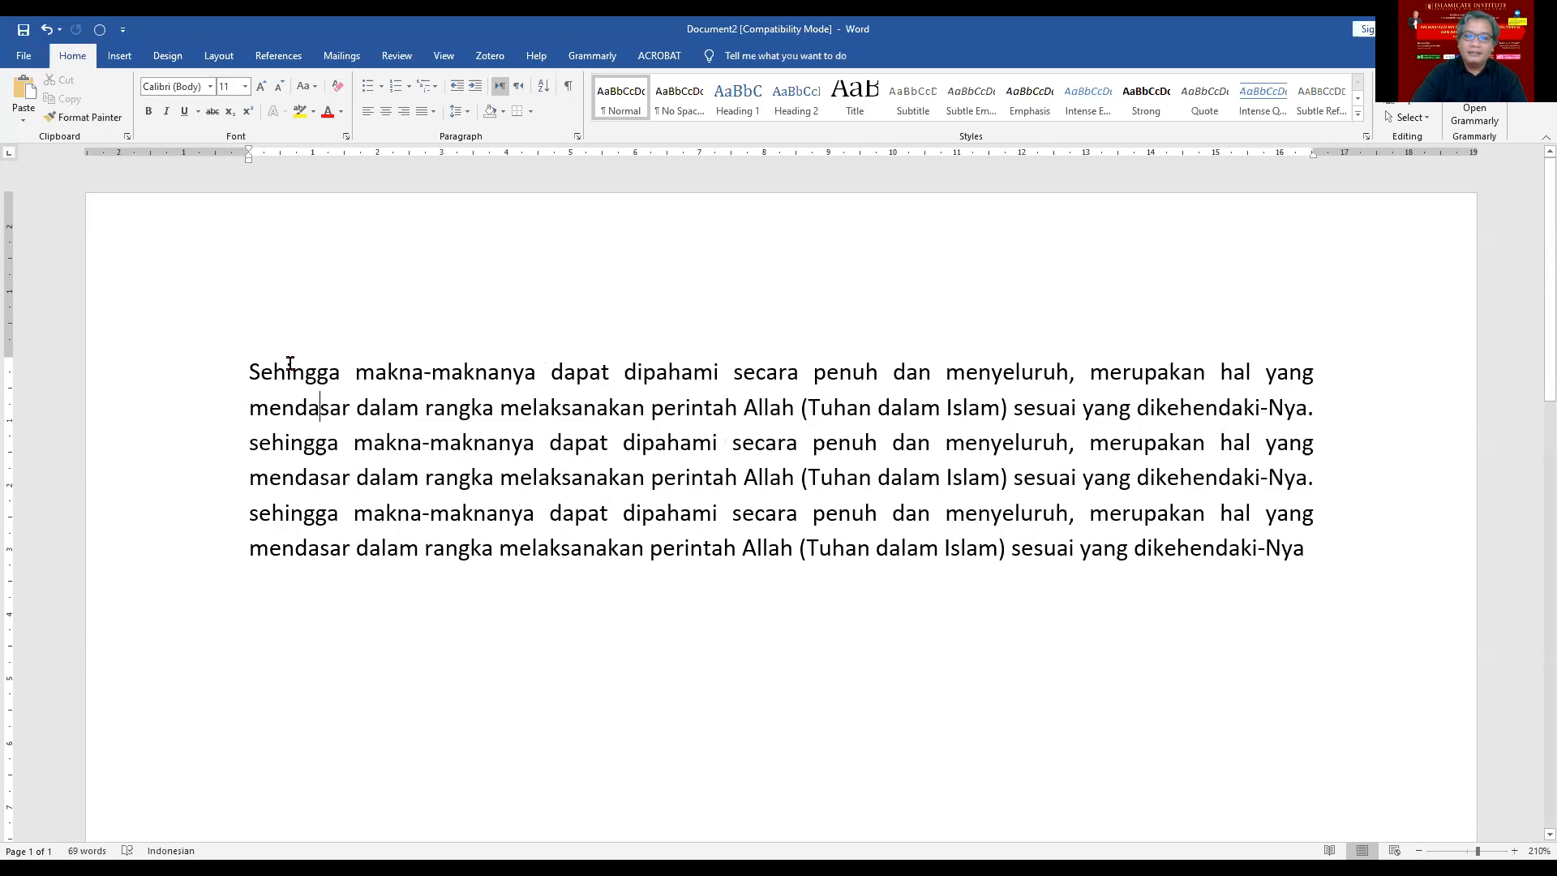
# Step: Highlight the spaces after "Sehingga", "makna-maknanya" and "dapat" on the first line to examine the justified word spacing
pyautogui.moveTo(339, 372); pyautogui.dragTo(354, 373)
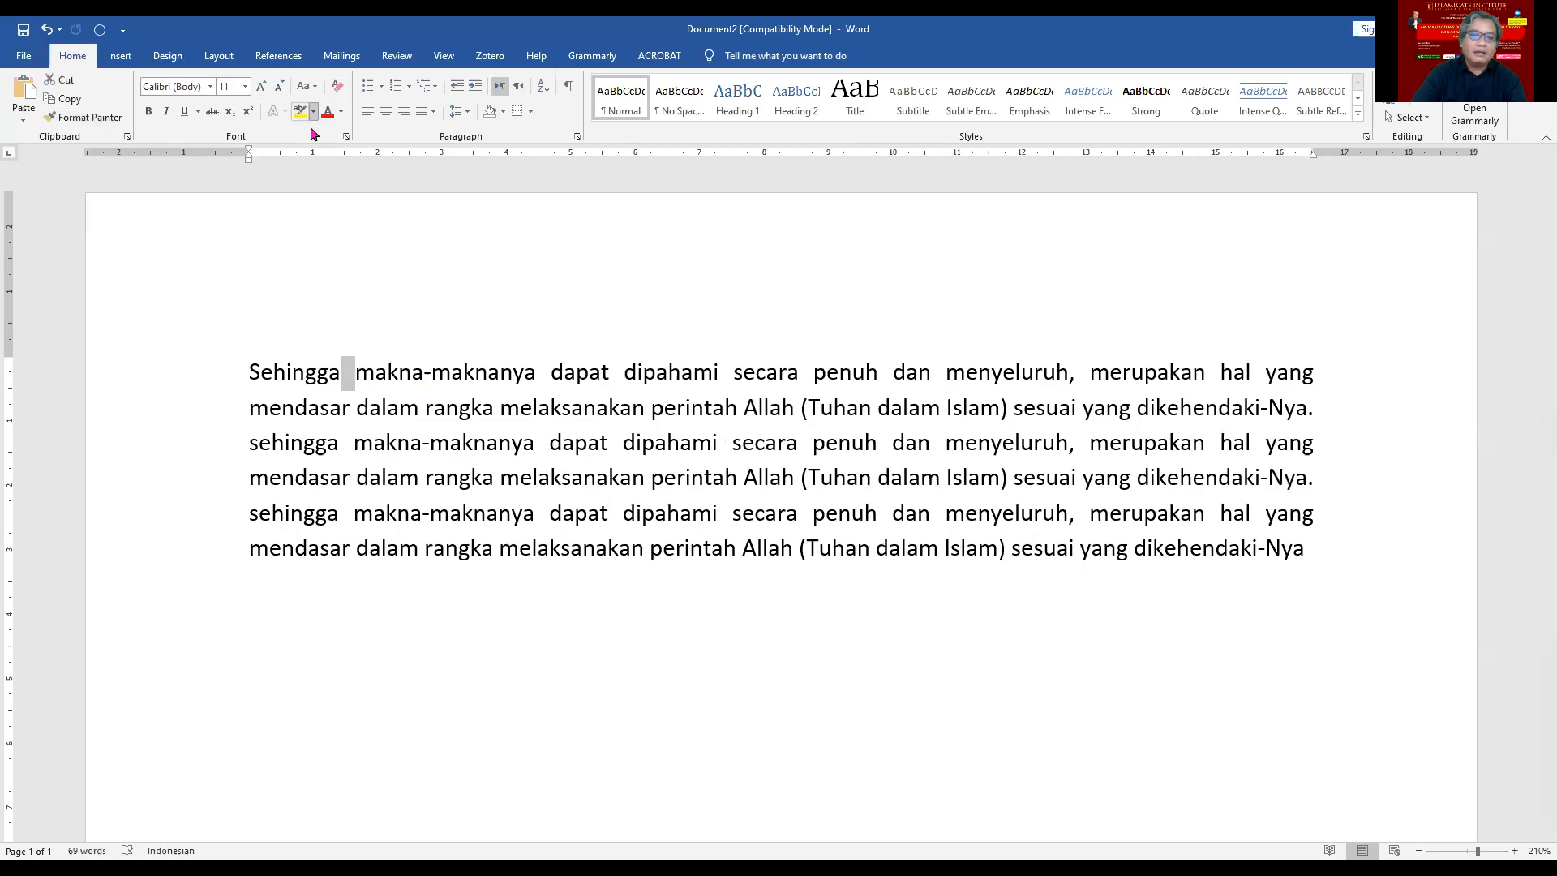
pyautogui.click(367, 373)
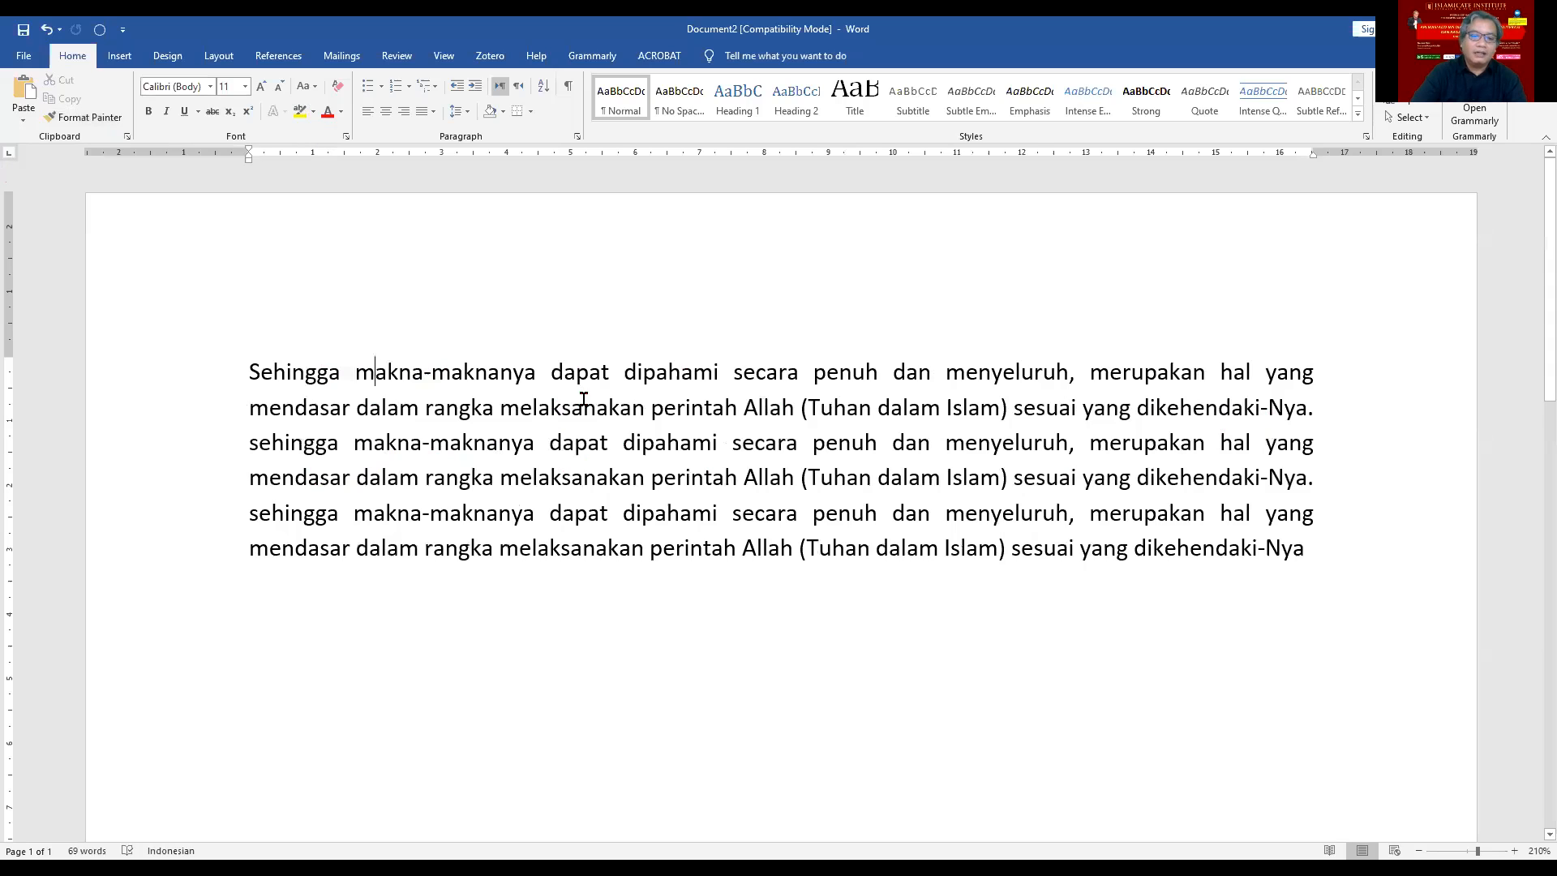
pyautogui.doubleClick(348, 373)
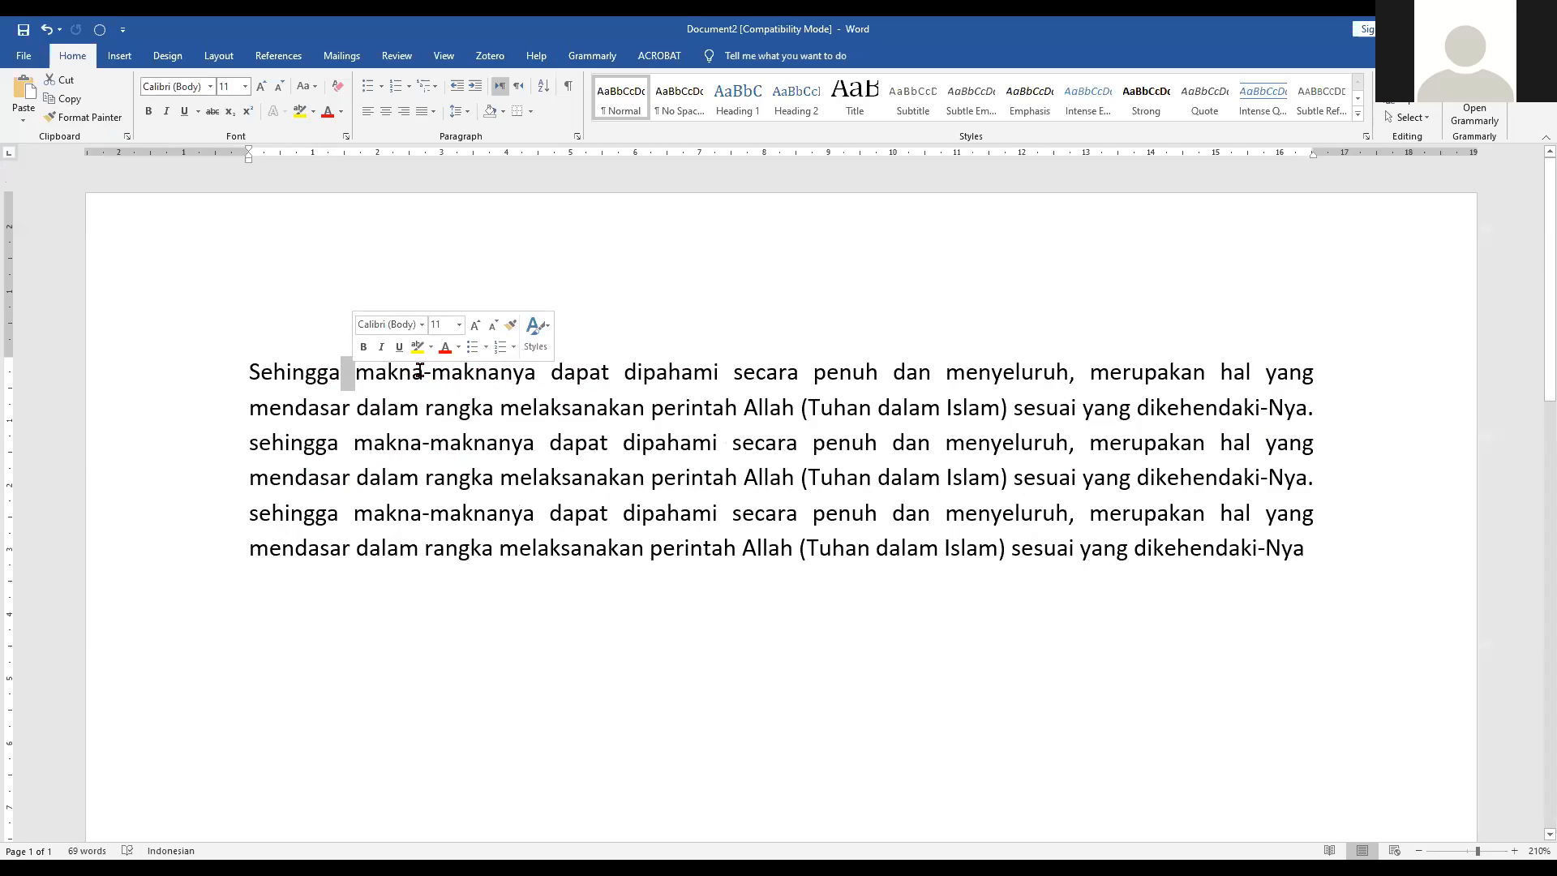
pyautogui.click(574, 372)
pyautogui.doubleClick(548, 373)
pyautogui.click(610, 374)
pyautogui.doubleClick(618, 374)
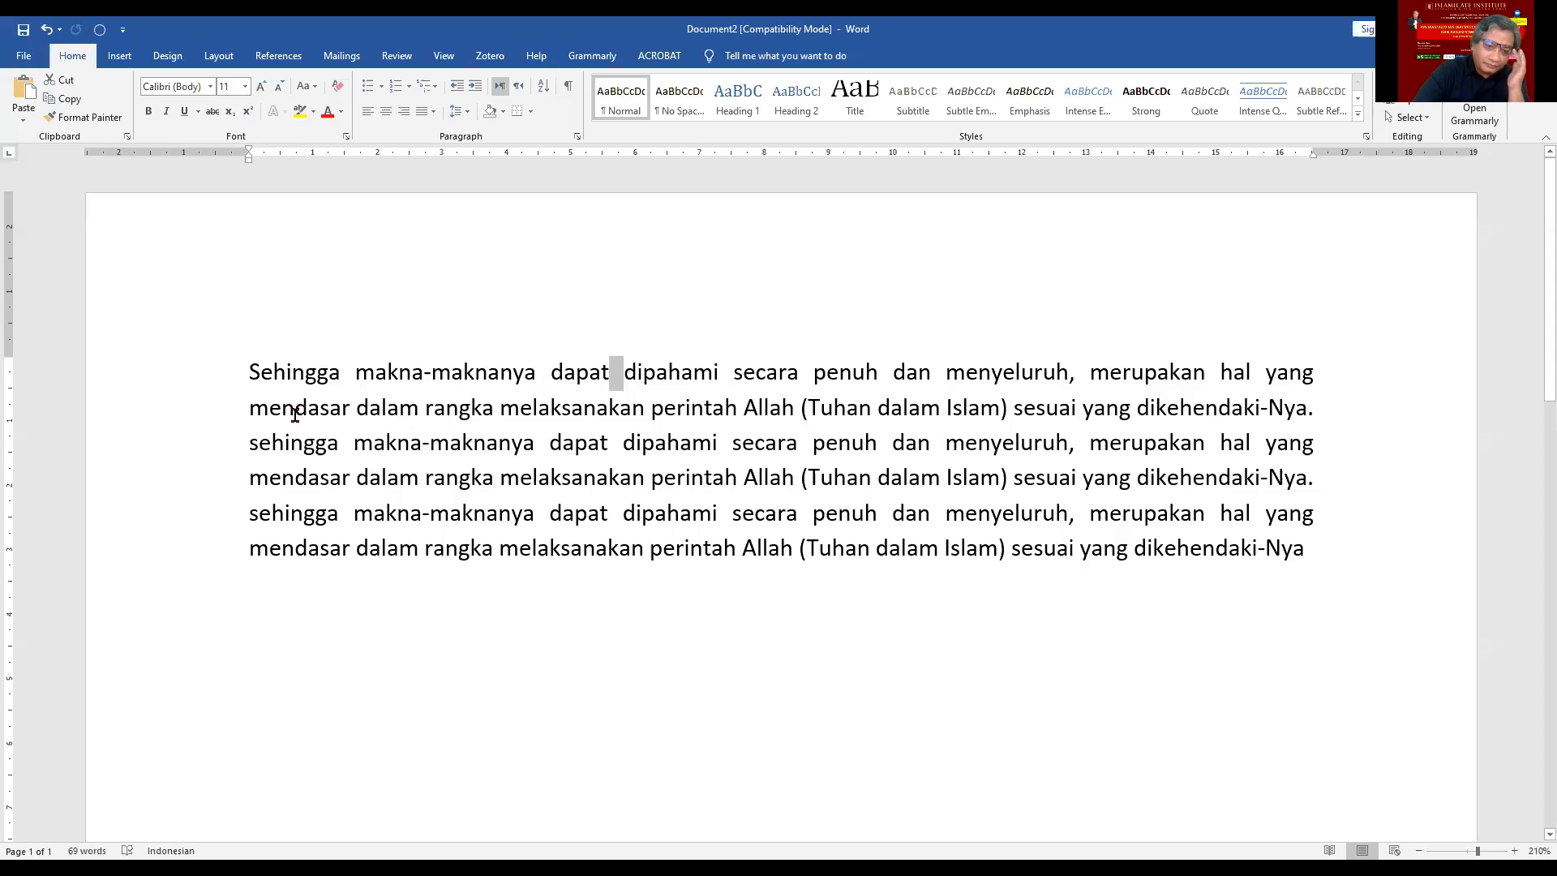
# Step: Undo and redo the hyphen deletion in "mendasar" to compare both layouts, ending with the deletion undone
pyautogui.click(321, 410)
pyautogui.hotkey('ctrl', 'z')
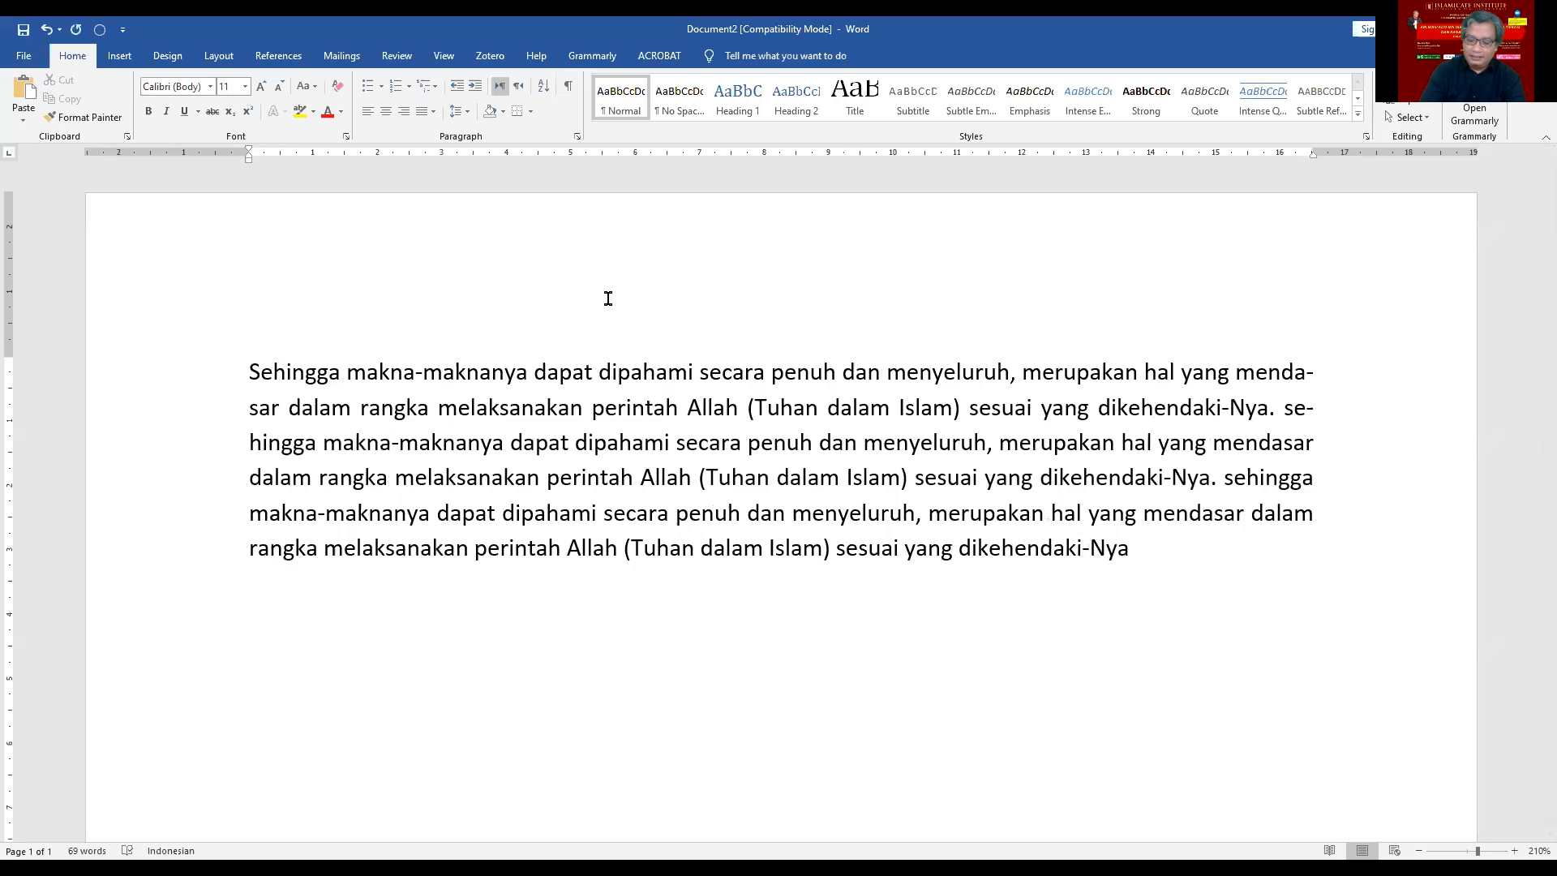
pyautogui.hotkey('ctrl', 'y')
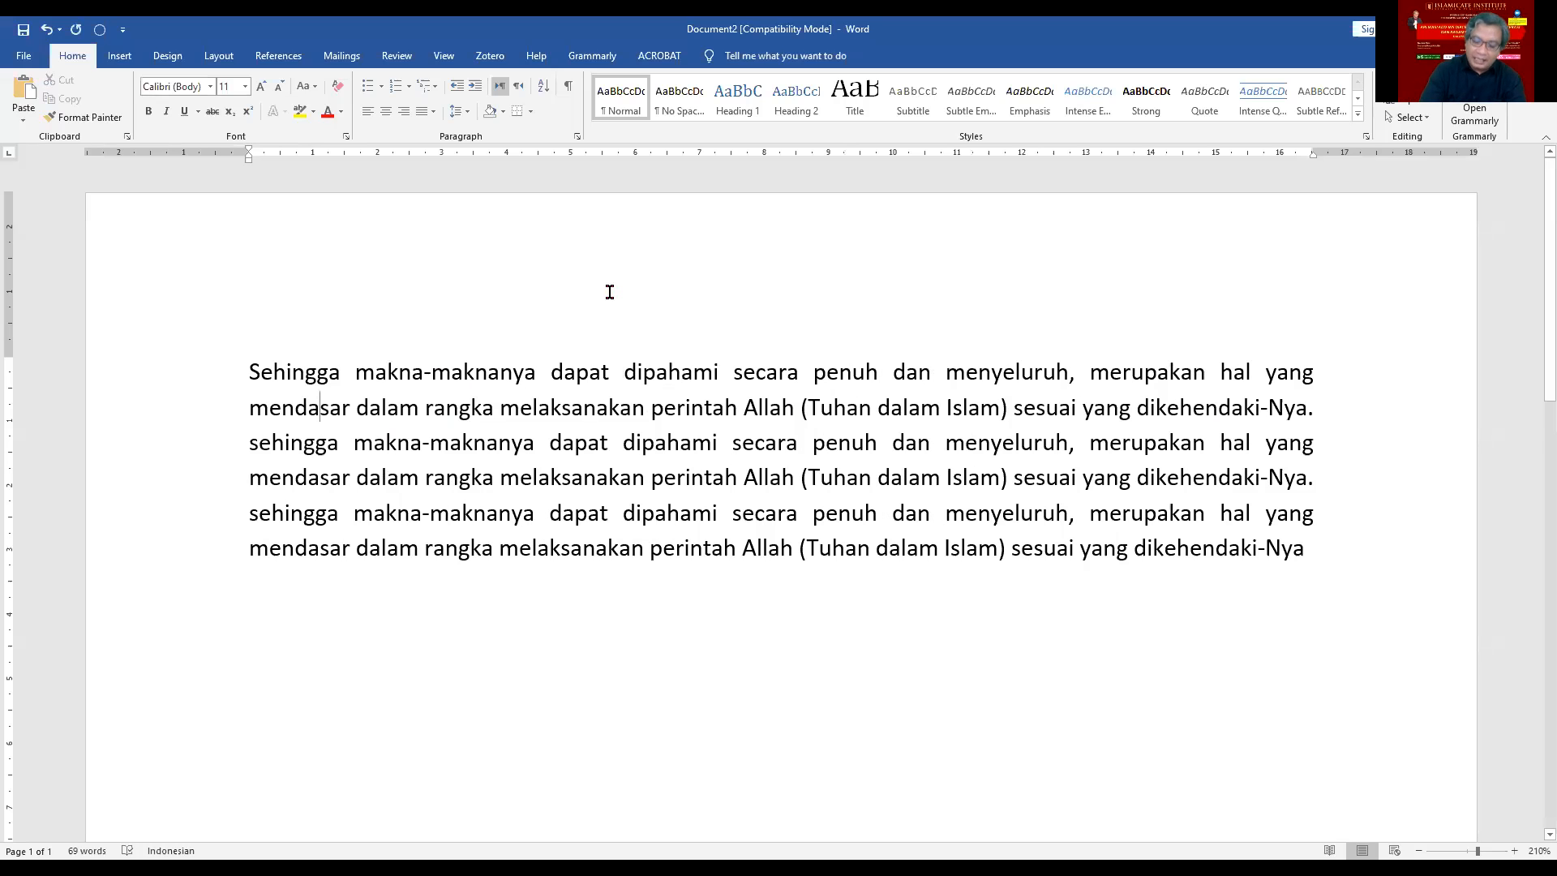
pyautogui.hotkey('ctrl', 'z')
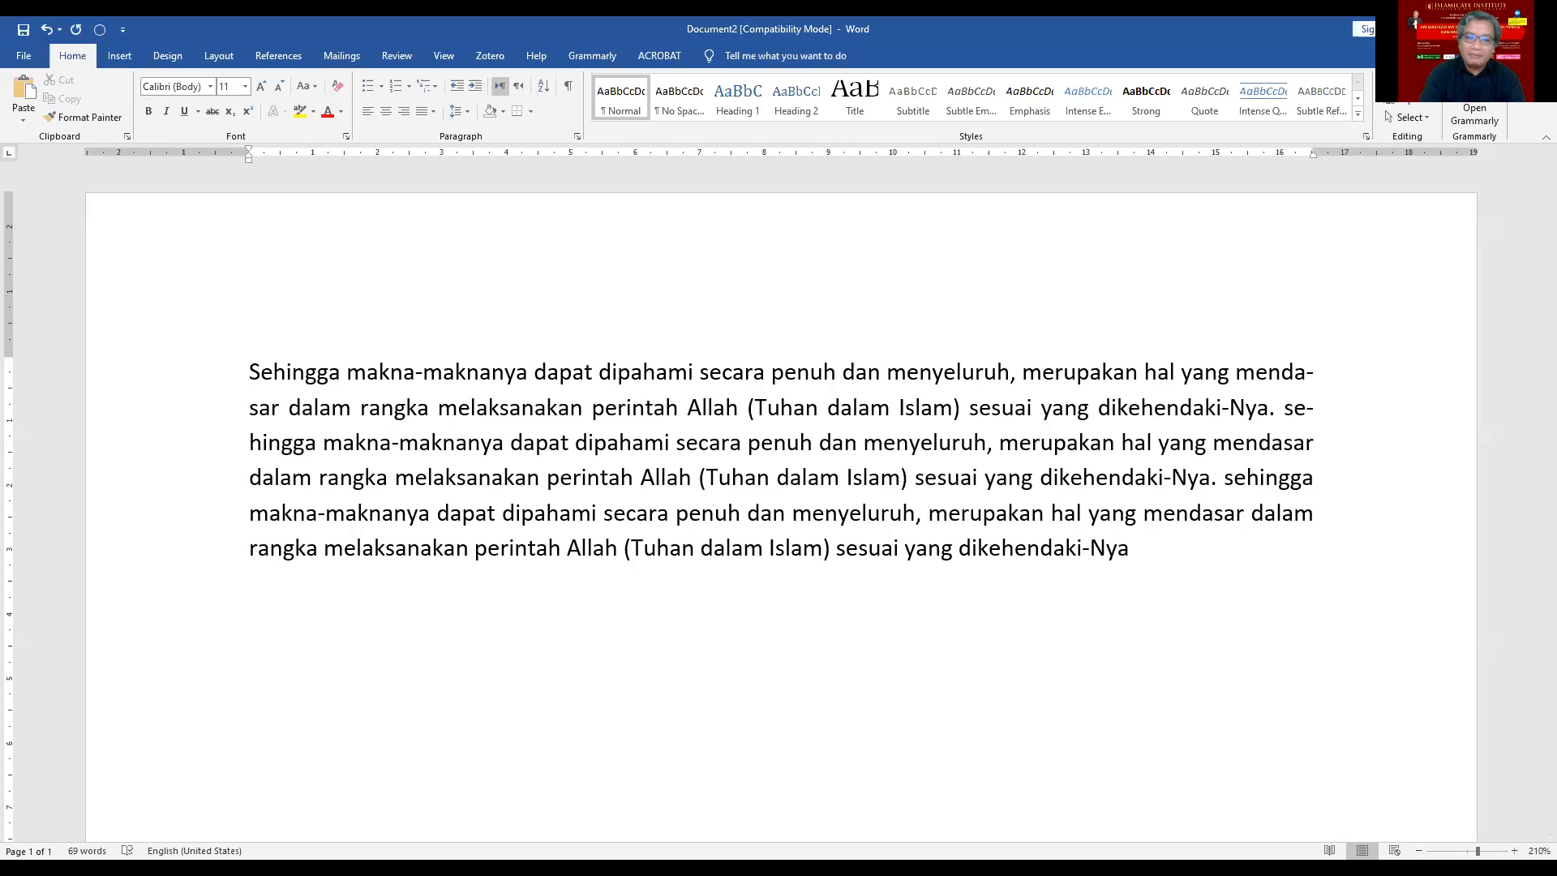
pyautogui.hotkey('ctrl', 'y')
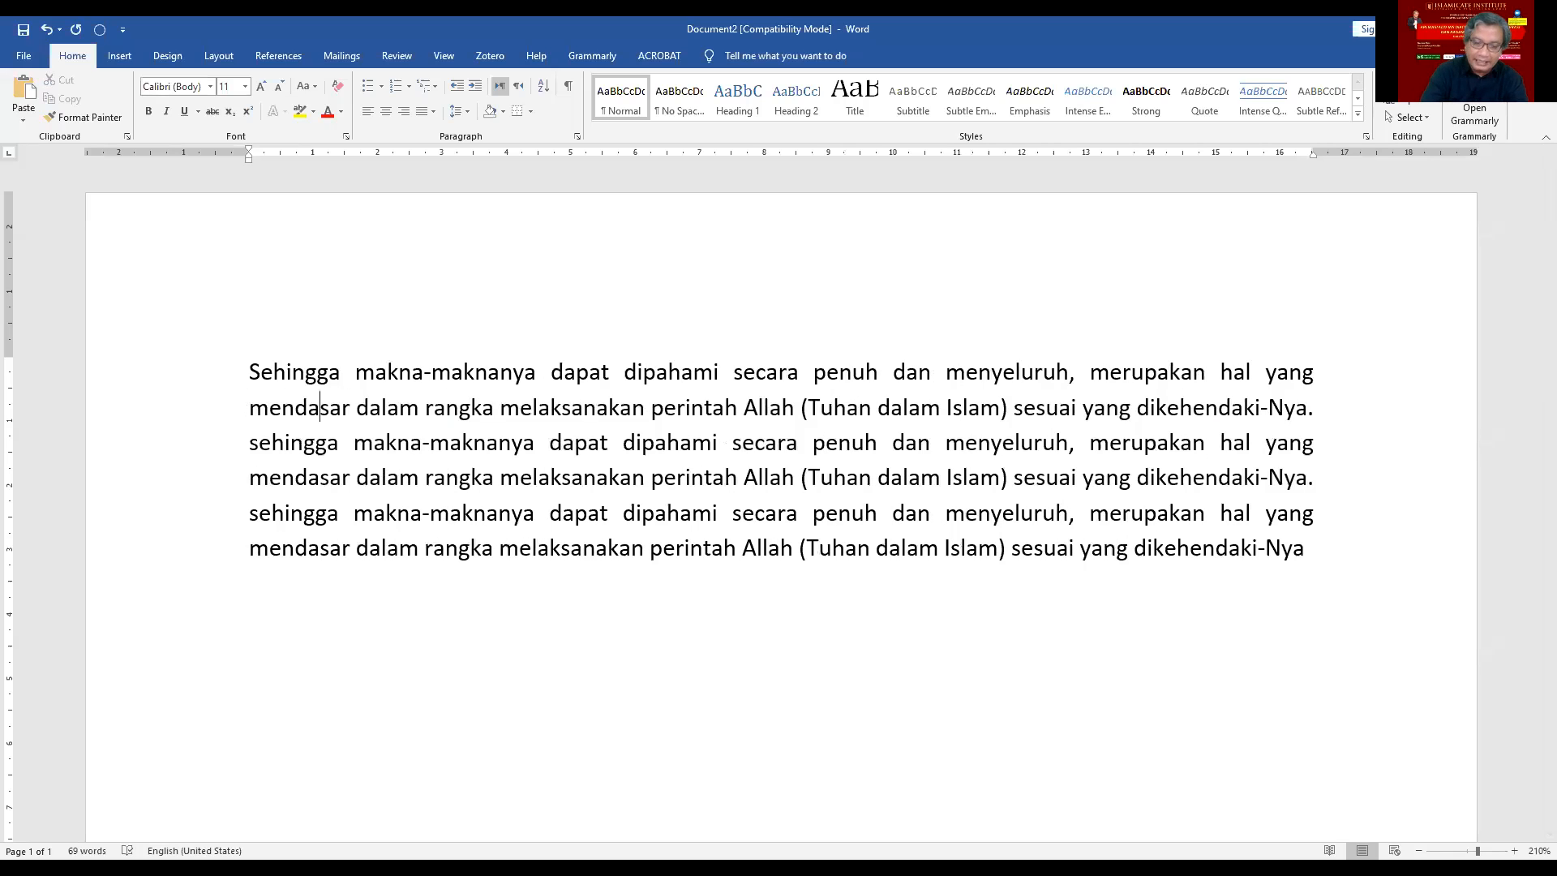
pyautogui.hotkey('ctrl', 'z')
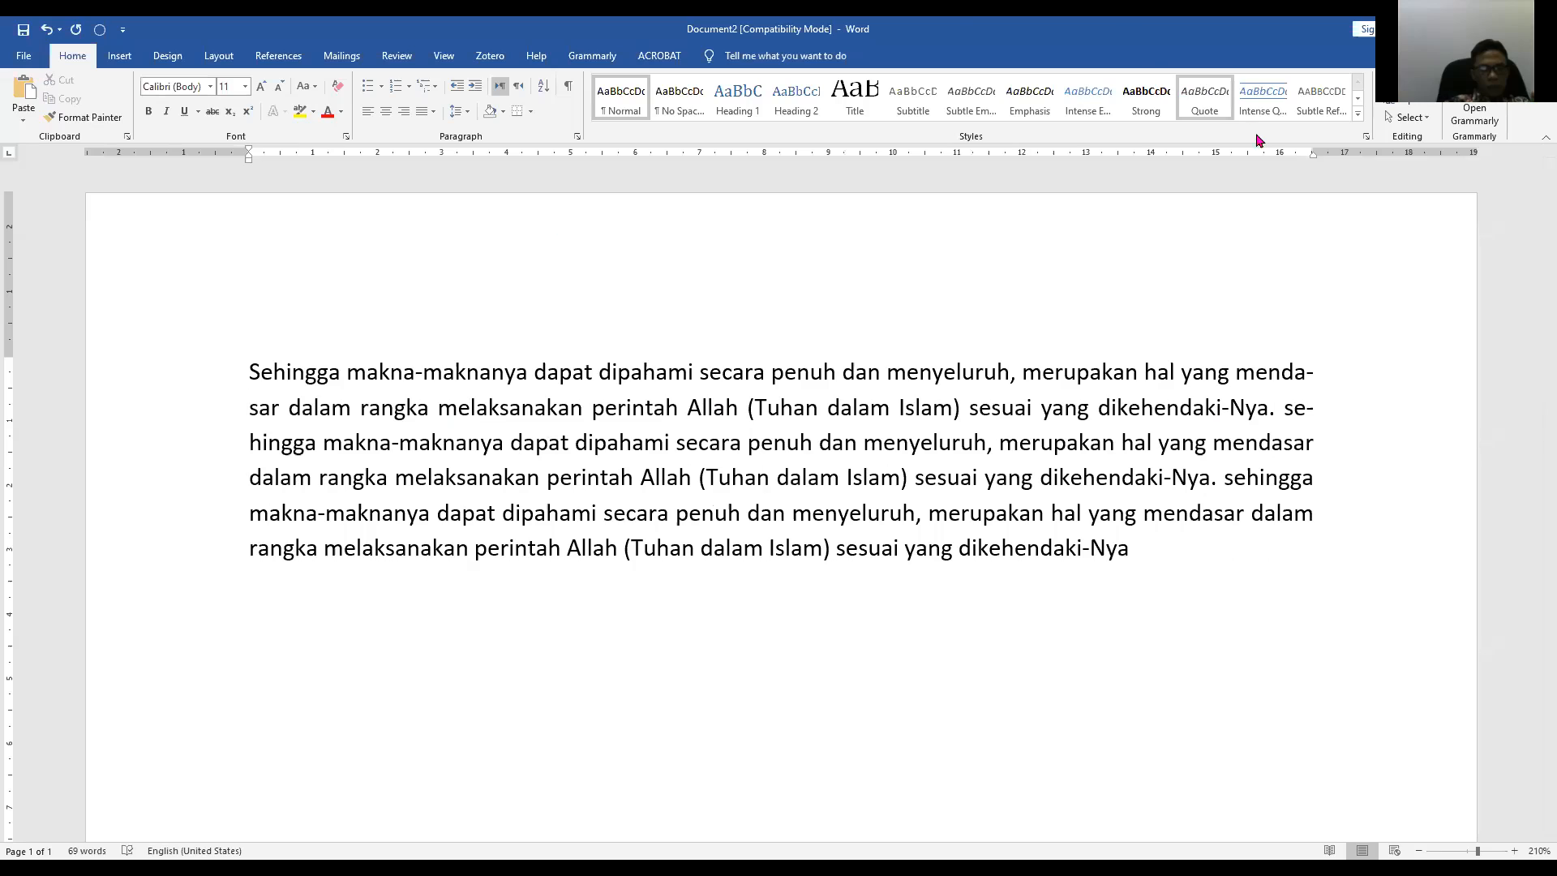
# Step: Narrow the paragraph by moving its right indent inward to about 11.7 cm on the ruler
pyautogui.moveTo(1312, 150); pyautogui.dragTo(1312, 150)
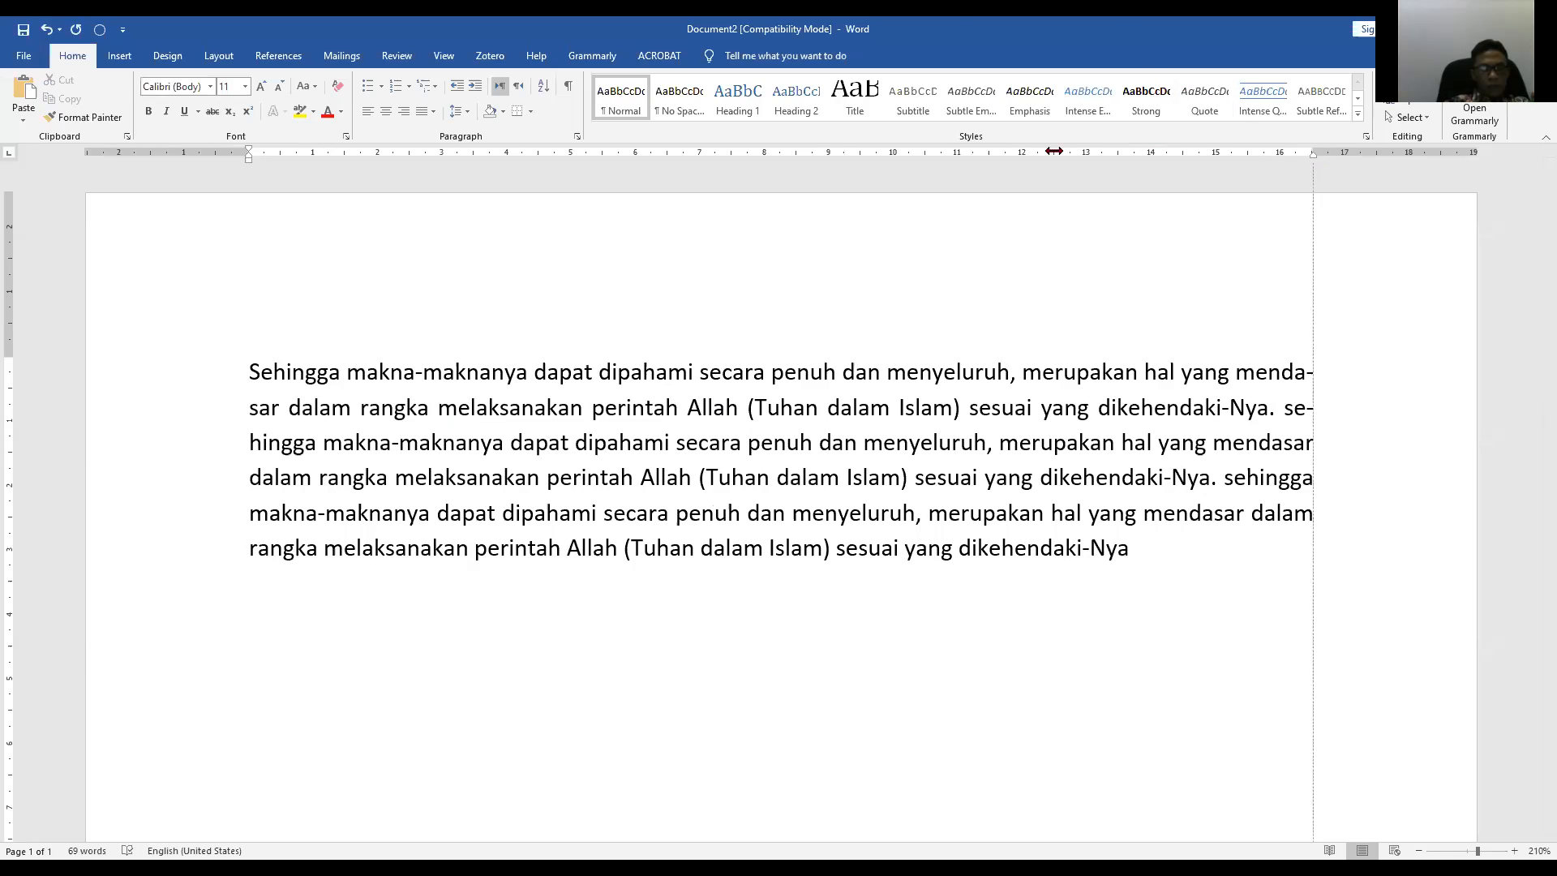
pyautogui.moveTo(1002, 157); pyautogui.dragTo(1003, 154)
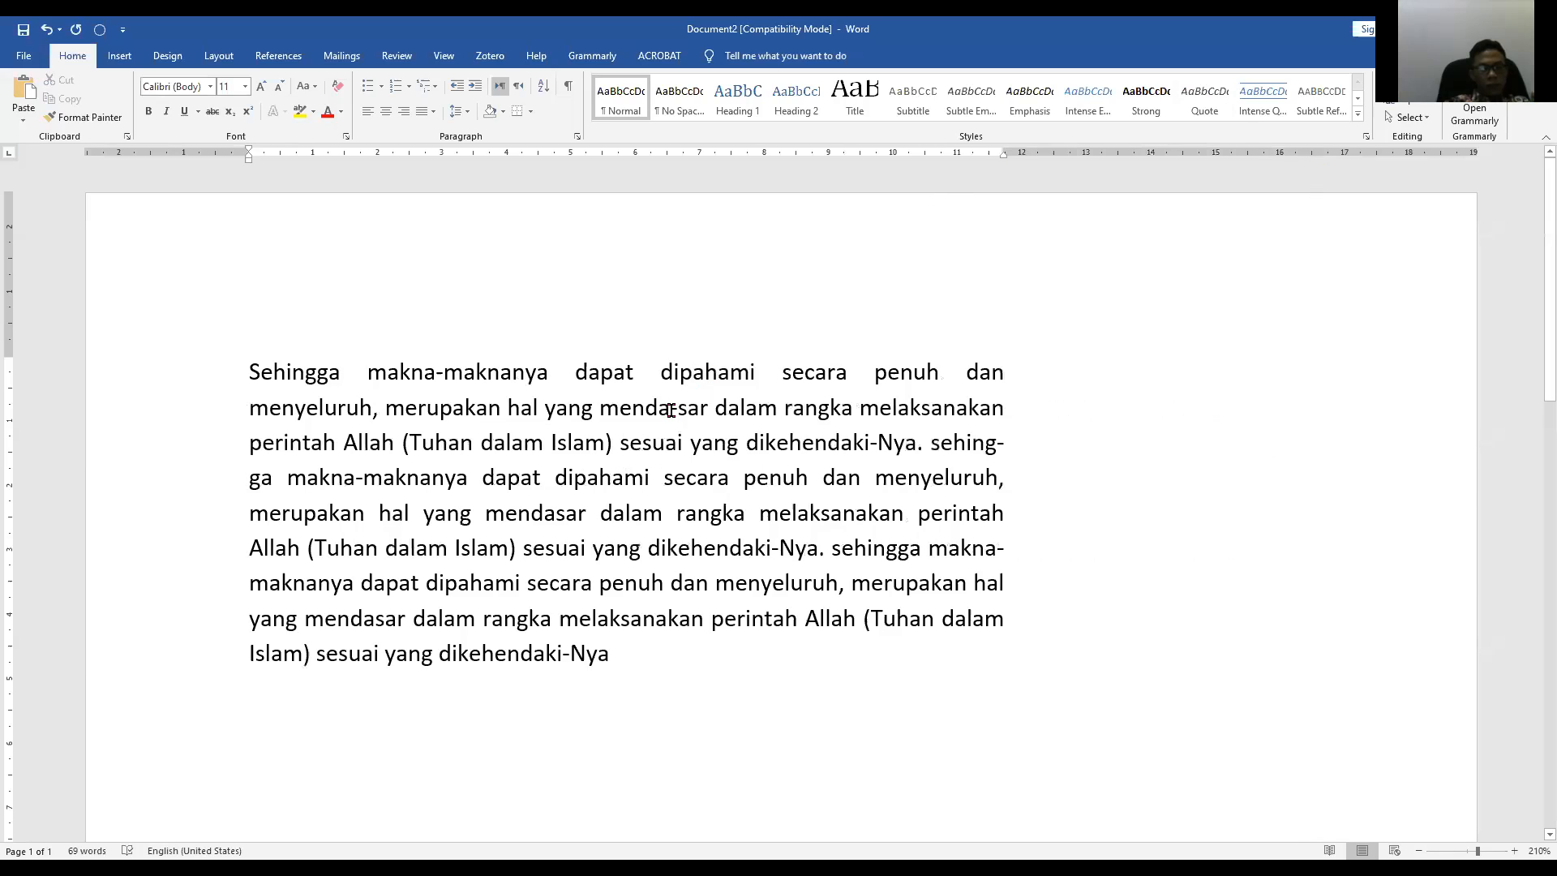
# Step: Highlight the hyphen between "menda" and "sar" on the second line to examine it mid-line
pyautogui.click(670, 411)
pyautogui.write('-')
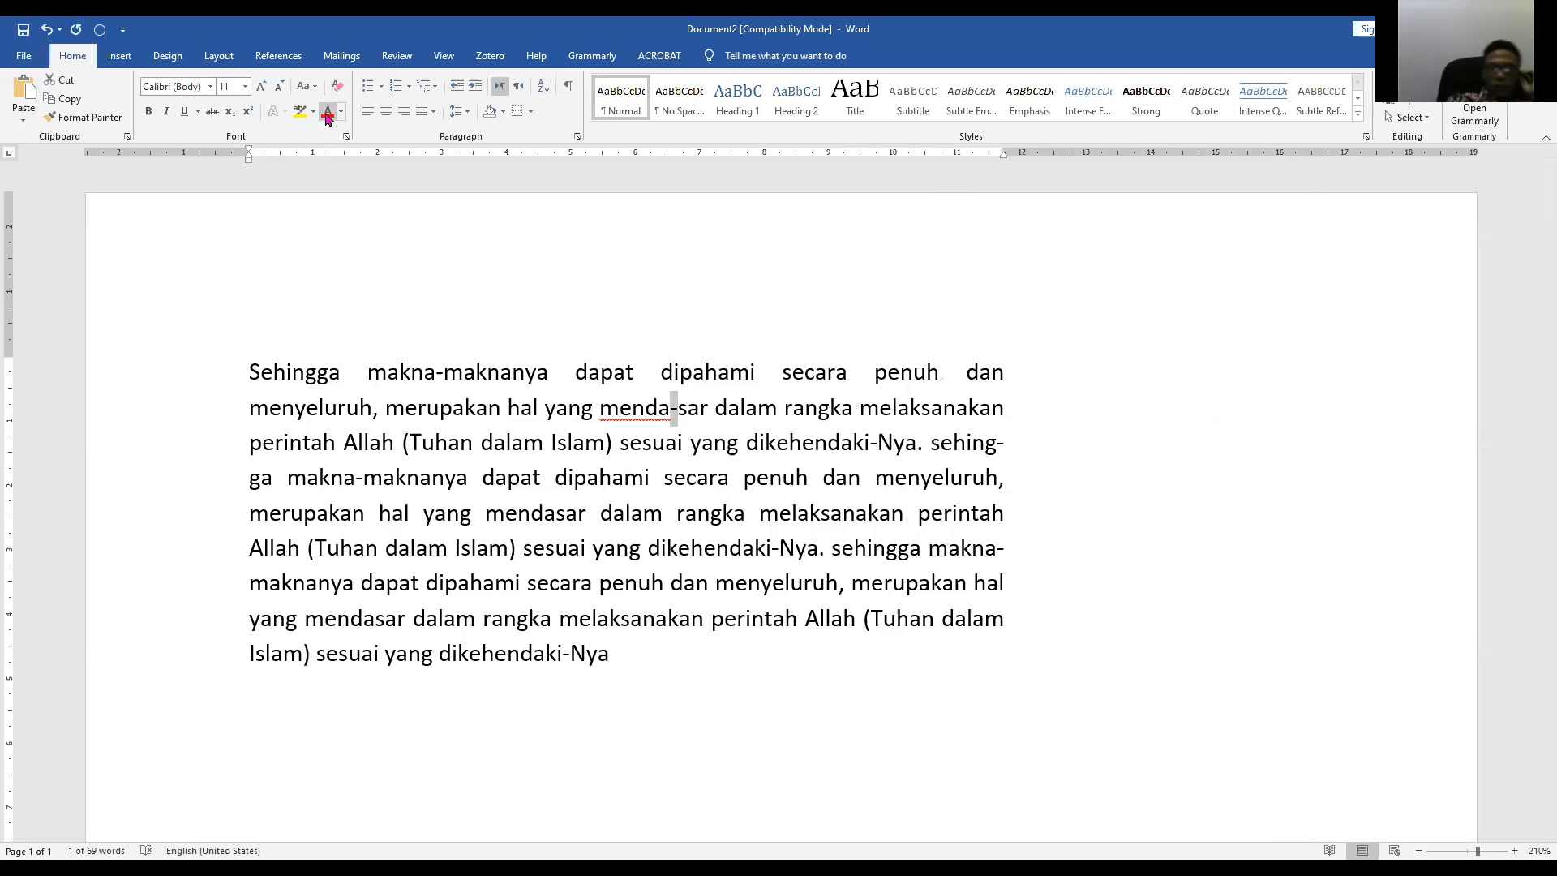
pyautogui.click(730, 372)
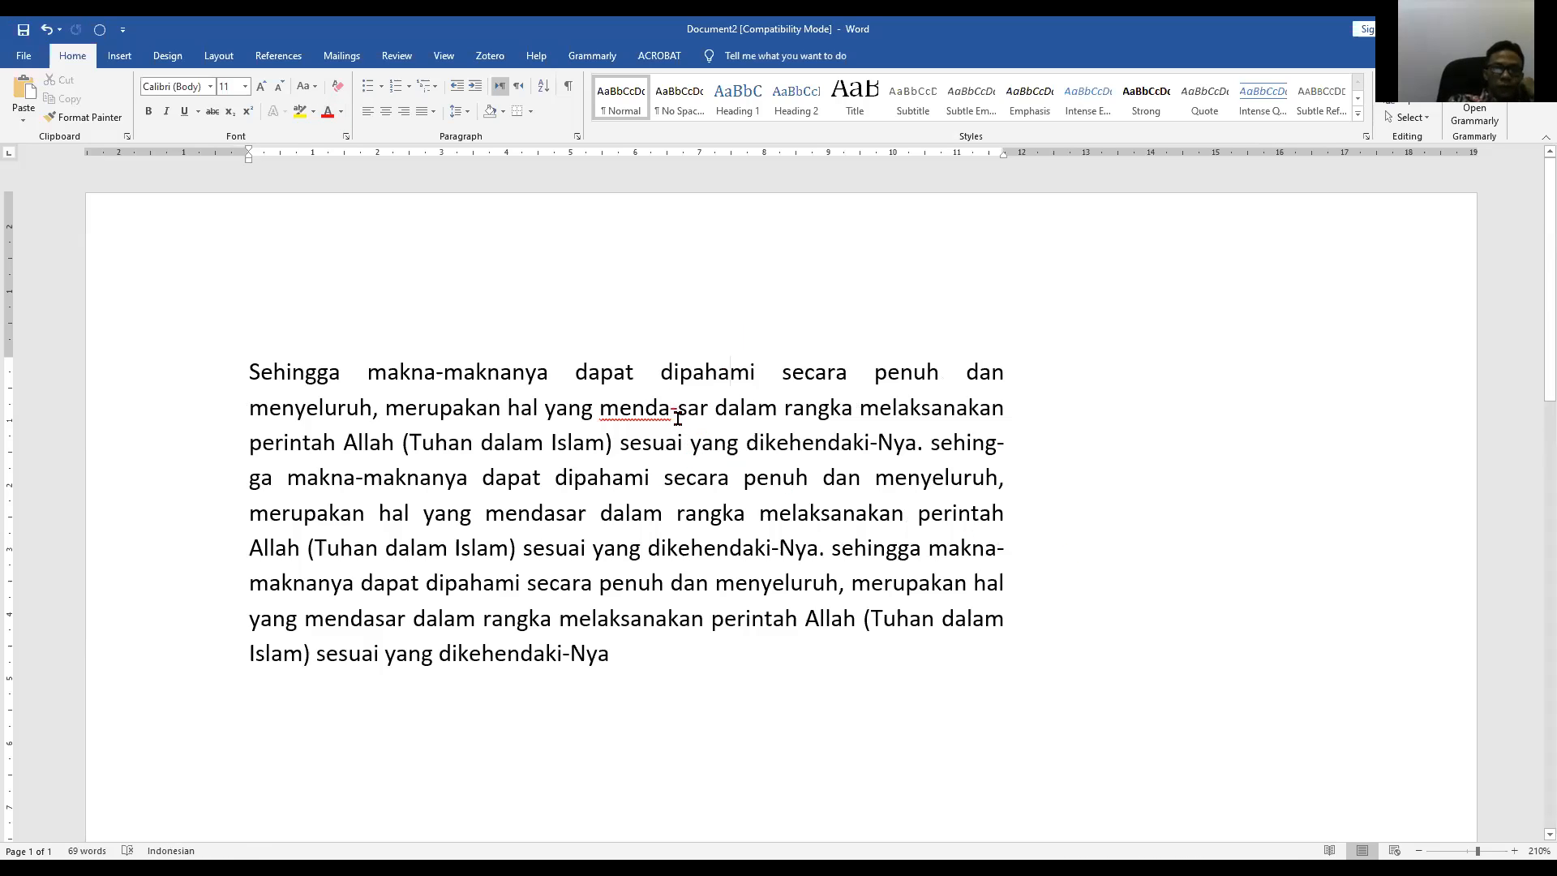
# Step: Undo the indent narrowing and the plain hyphen in "mendasar", and insert an optional hyphen before "sar" instead
pyautogui.click(46, 30)
pyautogui.click(48, 30)
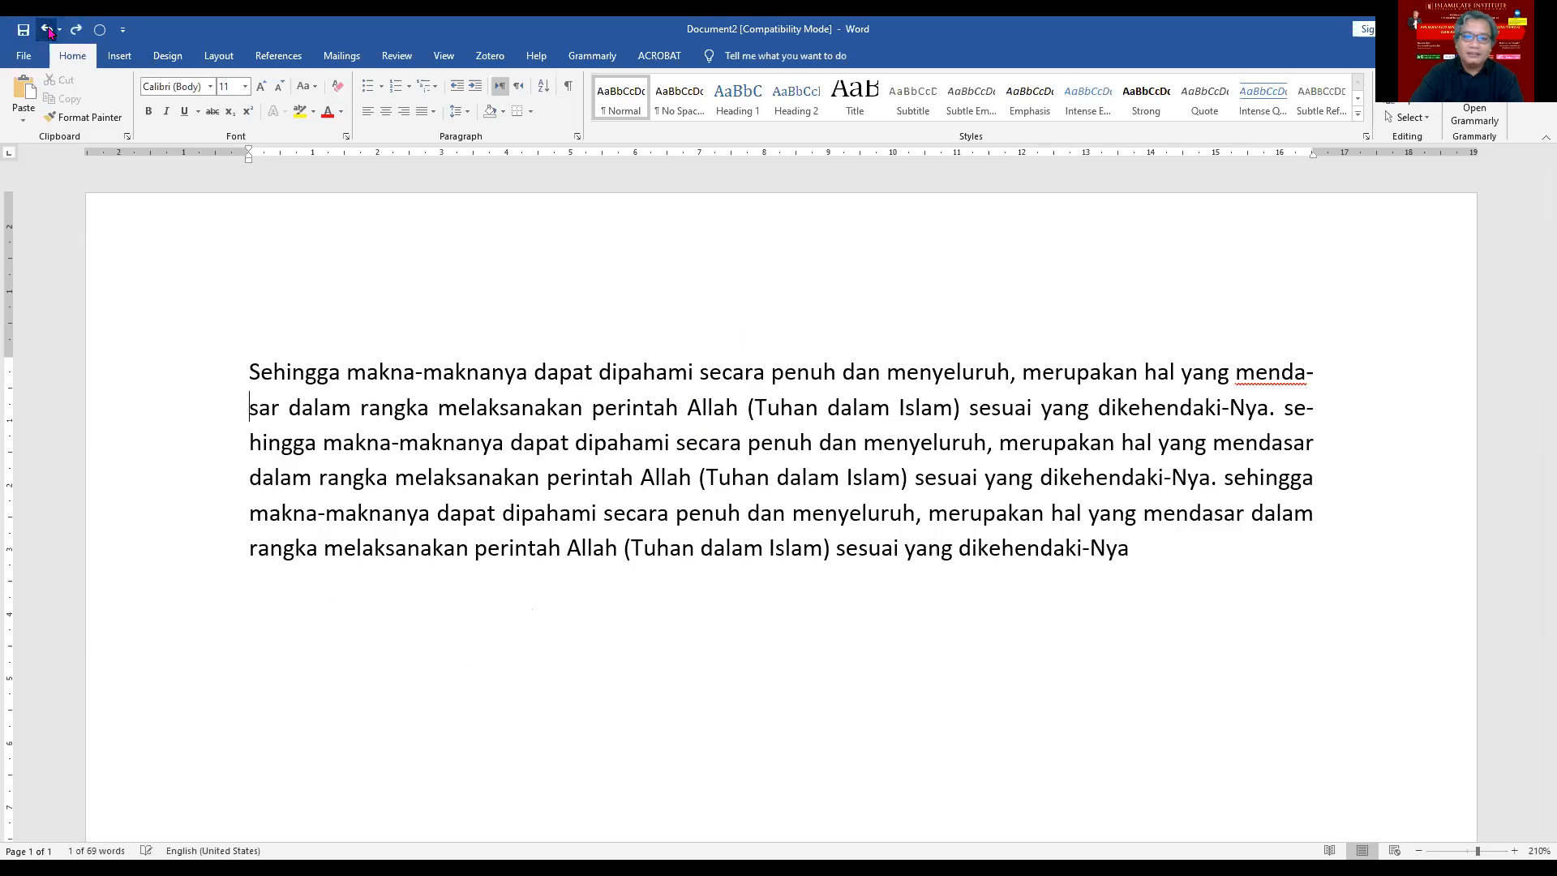
pyautogui.click(47, 31)
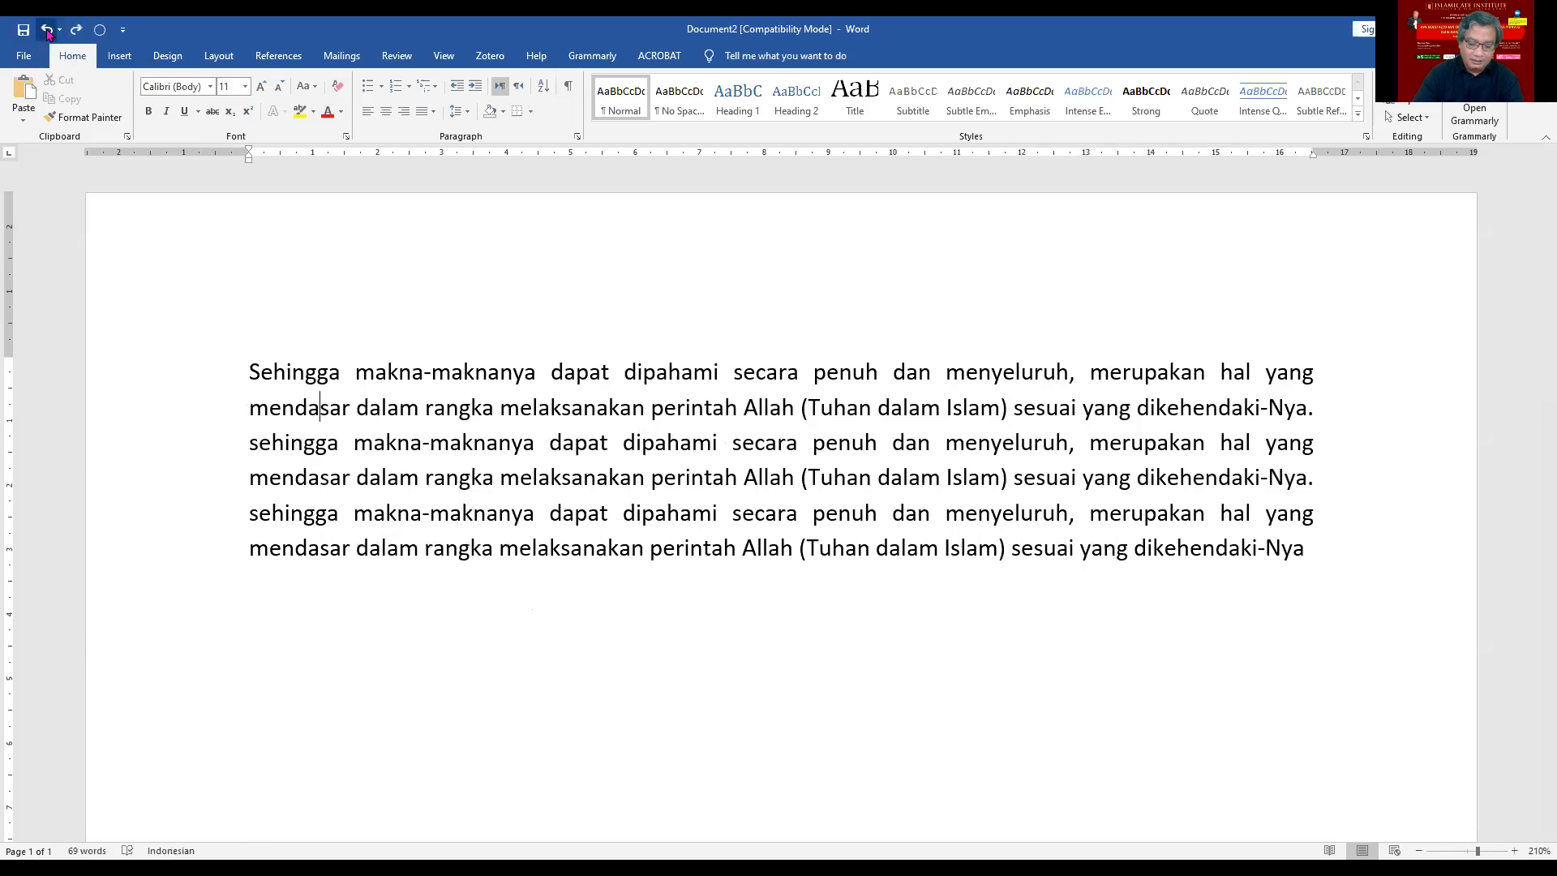
pyautogui.click(47, 31)
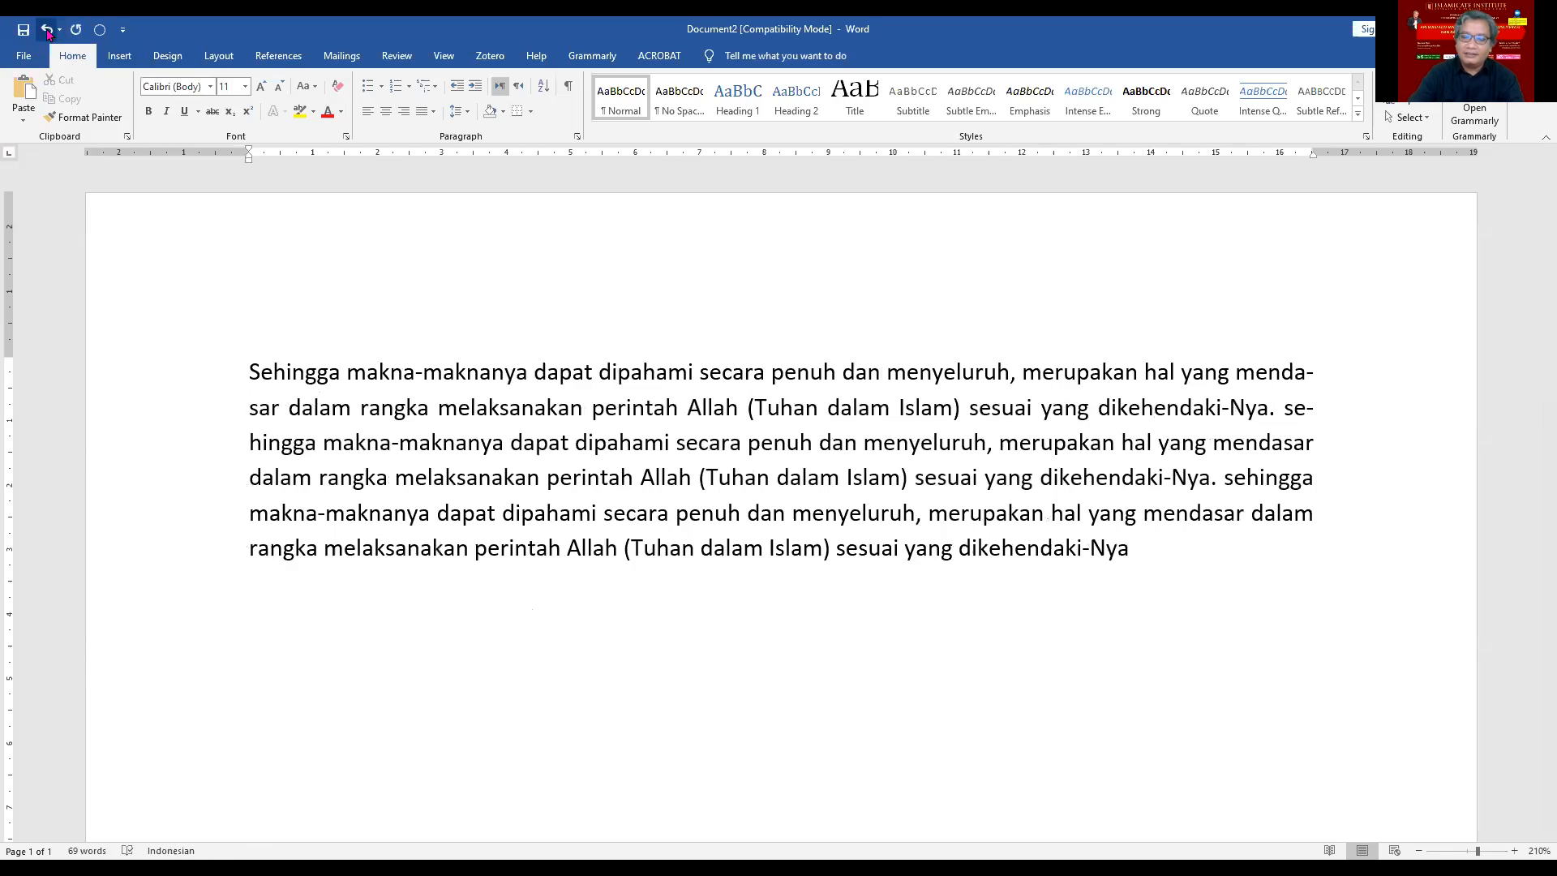
# Step: Narrow the paragraph's right indent to about 10 cm and highlight "mendasar" on the second line to check its hyphenation
pyautogui.moveTo(1309, 147); pyautogui.dragTo(1051, 147)
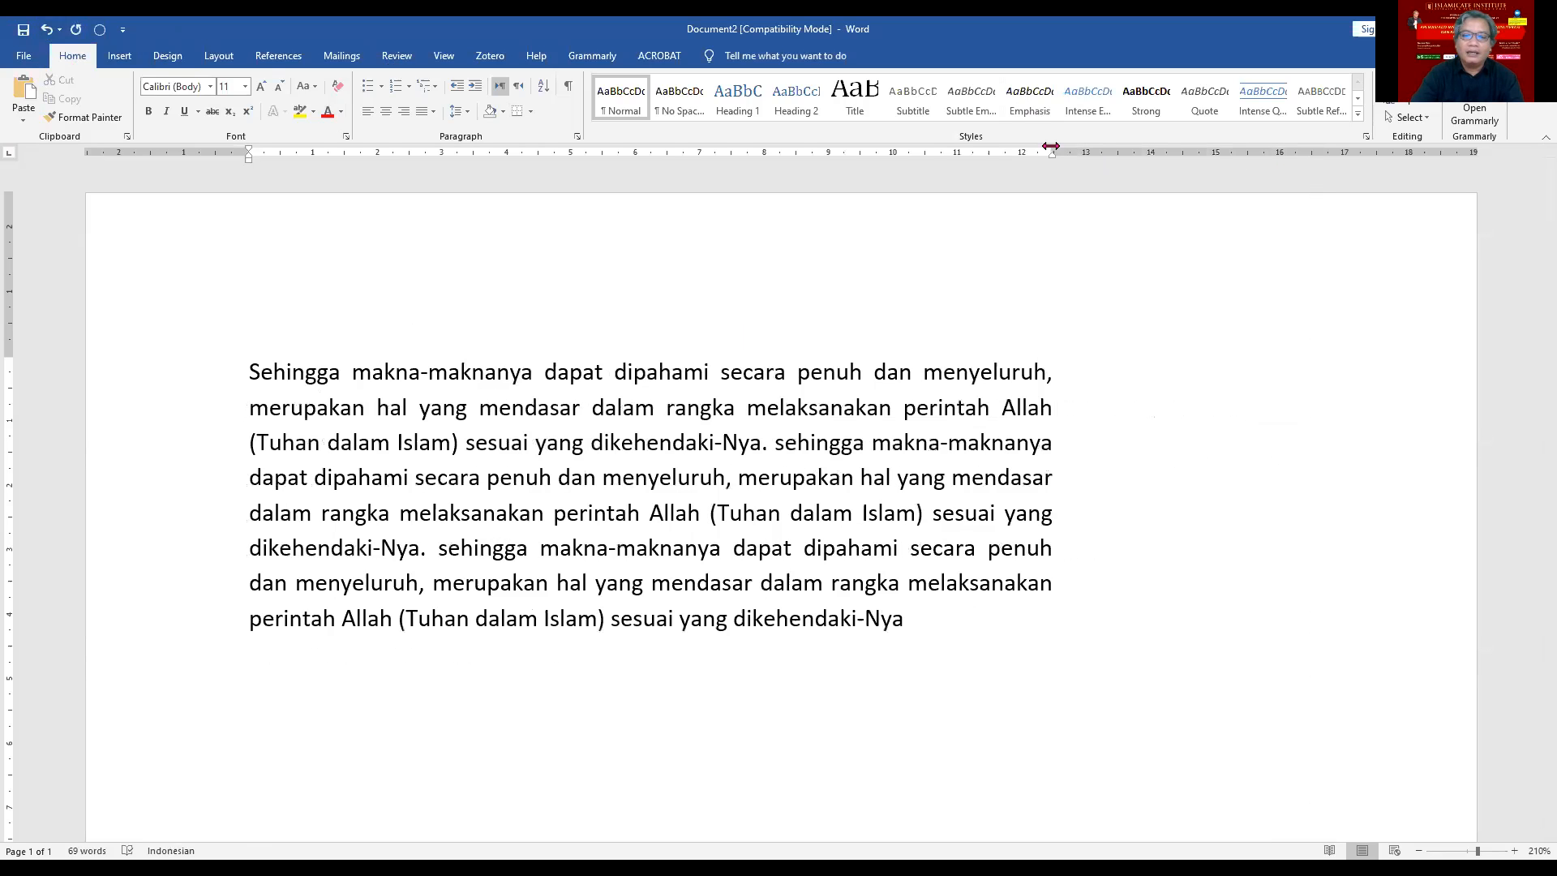
pyautogui.moveTo(905, 158); pyautogui.dragTo(891, 158)
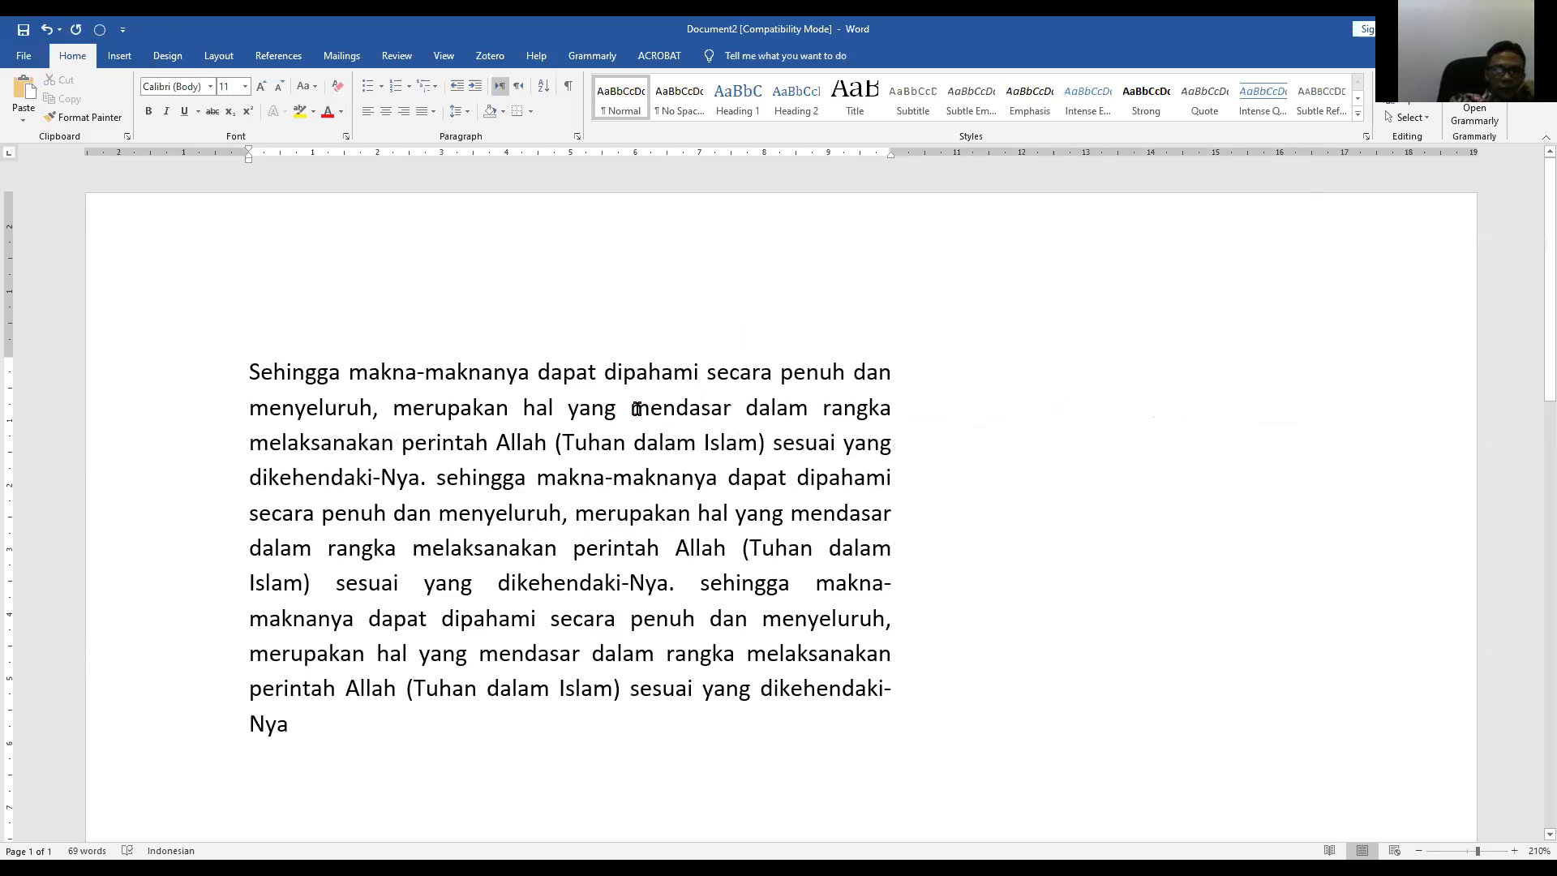
pyautogui.moveTo(632, 411); pyautogui.dragTo(692, 416)
pyautogui.click(899, 411)
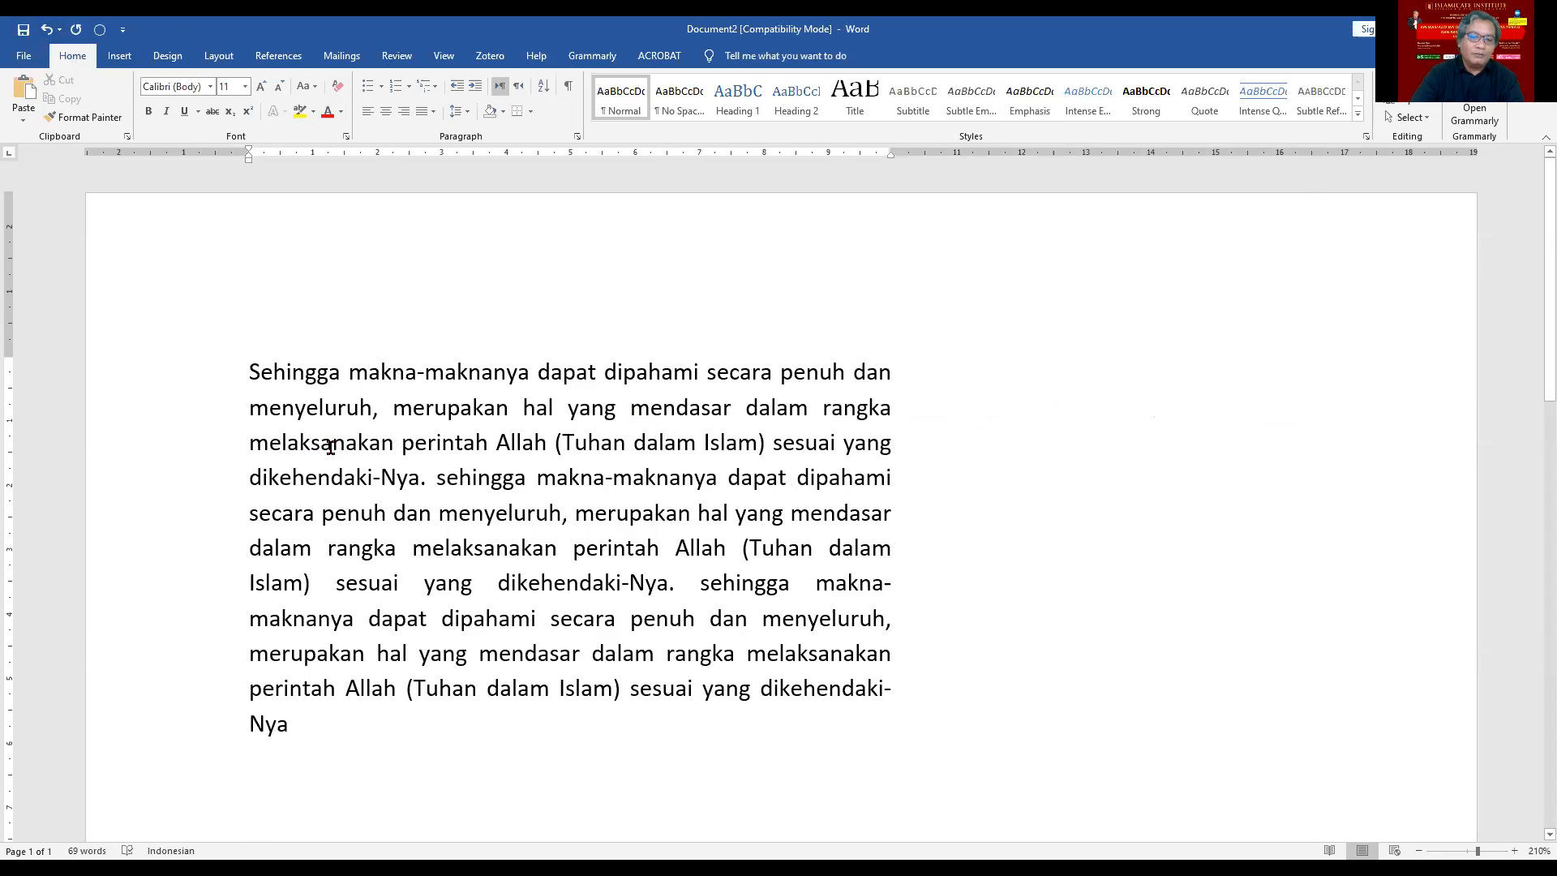
# Step: Insert an optional hyphen after "me" in "melaksanakan", widen the right indent to about 11.7 cm, and take both changes back
pyautogui.click(310, 443)
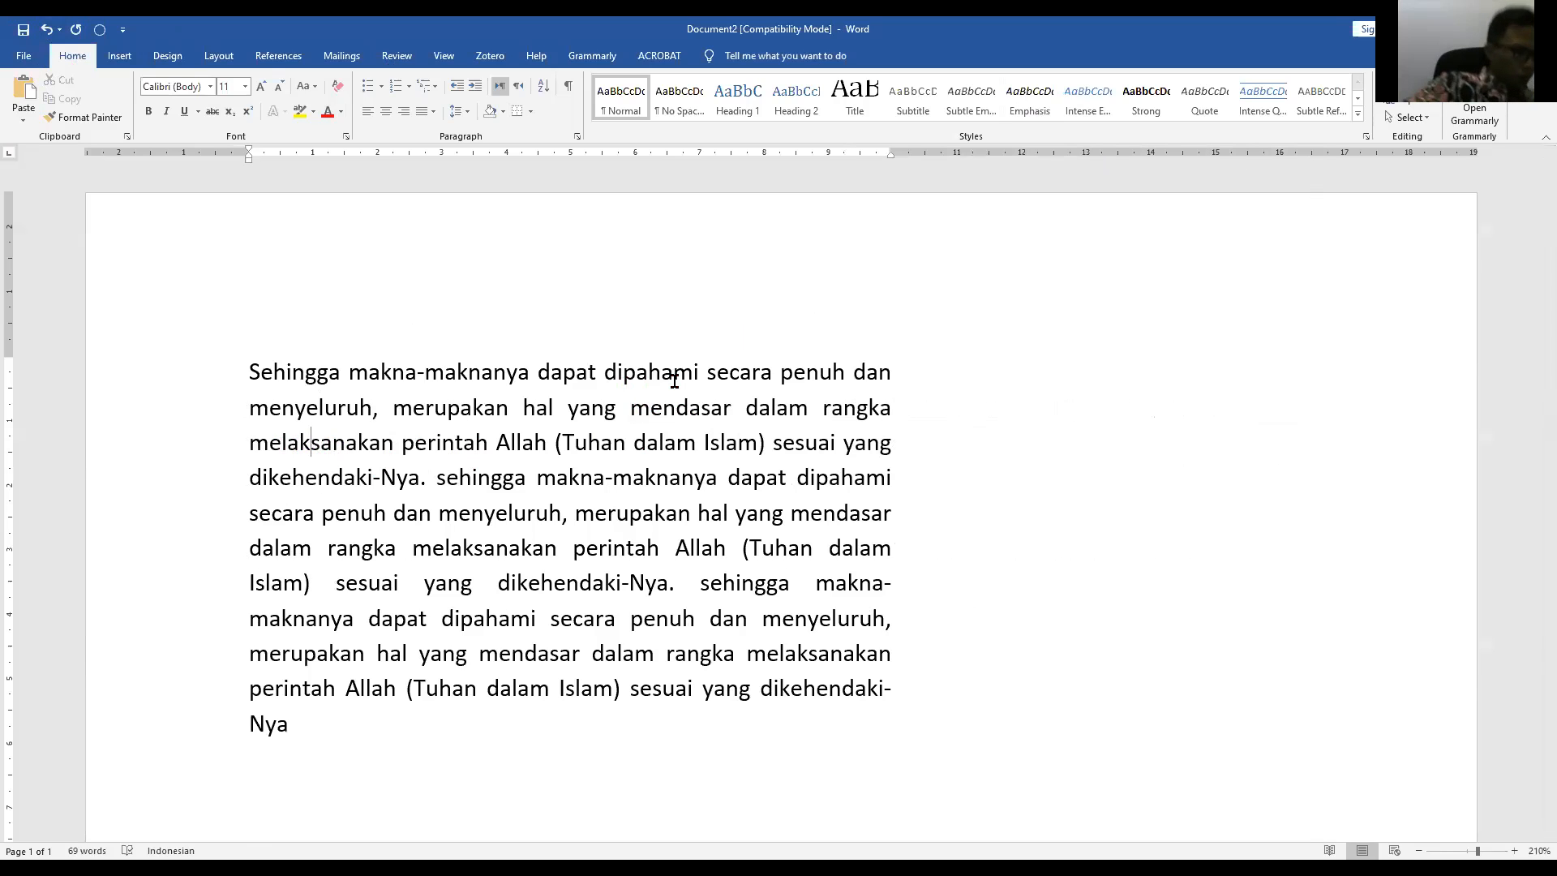
pyautogui.hotkey('ctrl', 'z')
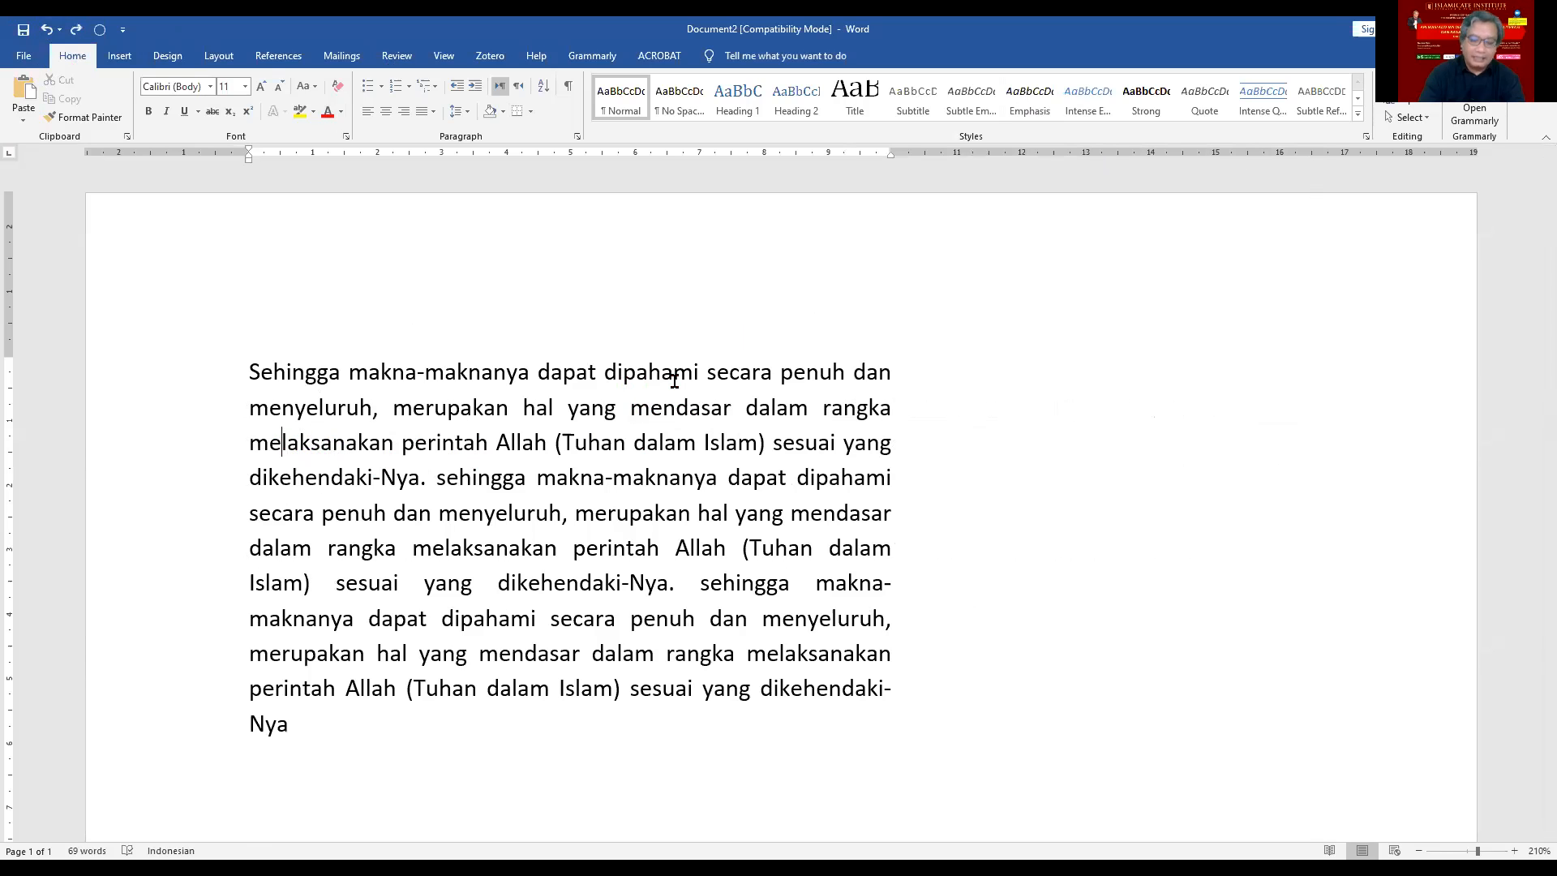
pyautogui.hotkey('ctrl', 'y')
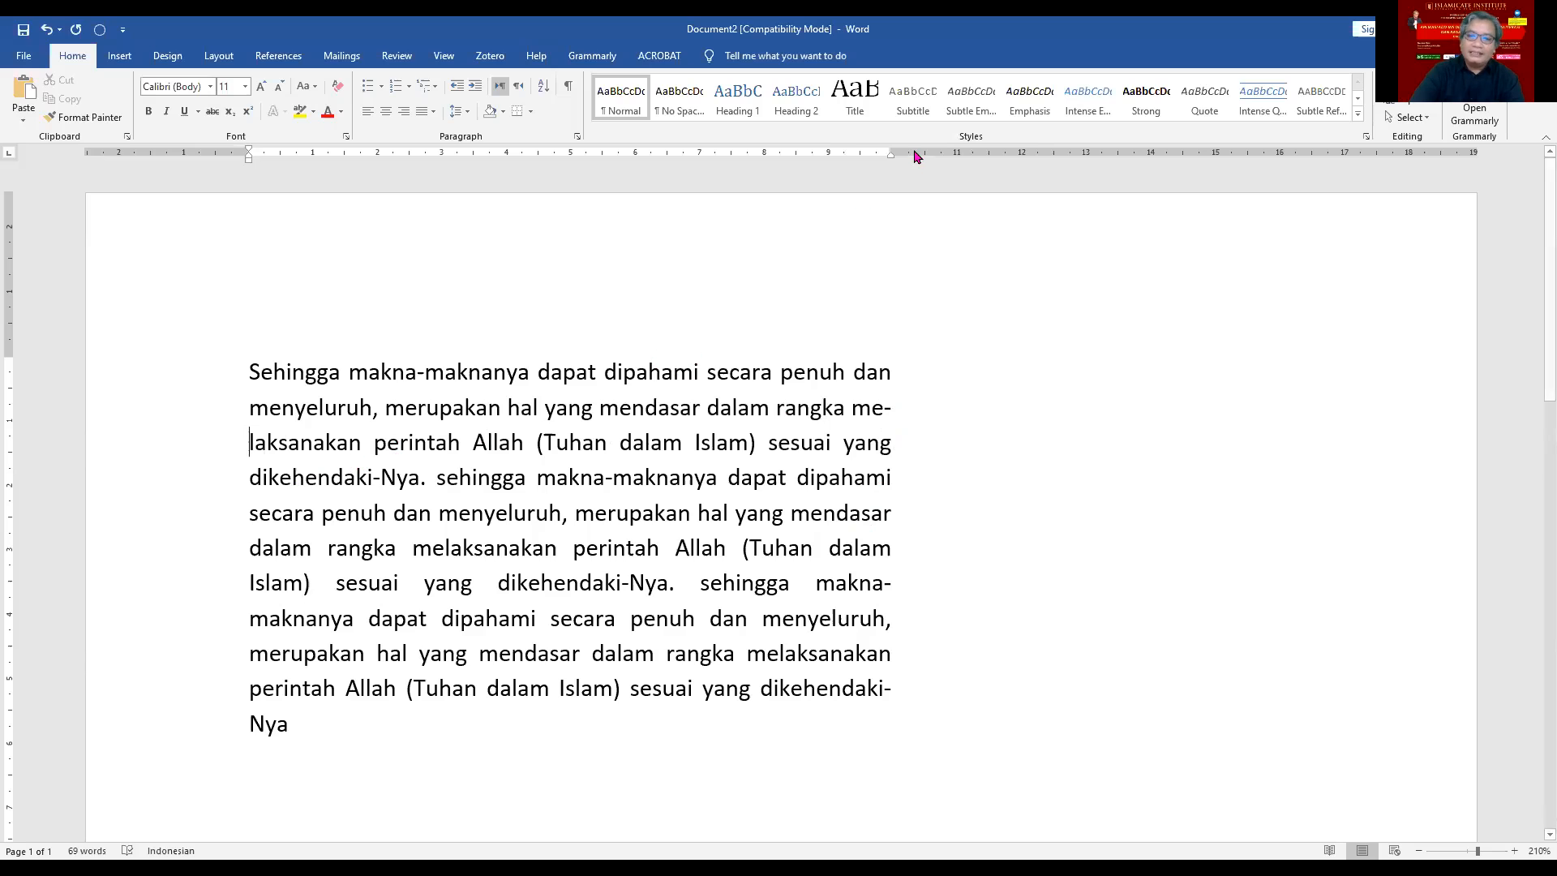
pyautogui.moveTo(890, 145); pyautogui.dragTo(1005, 144)
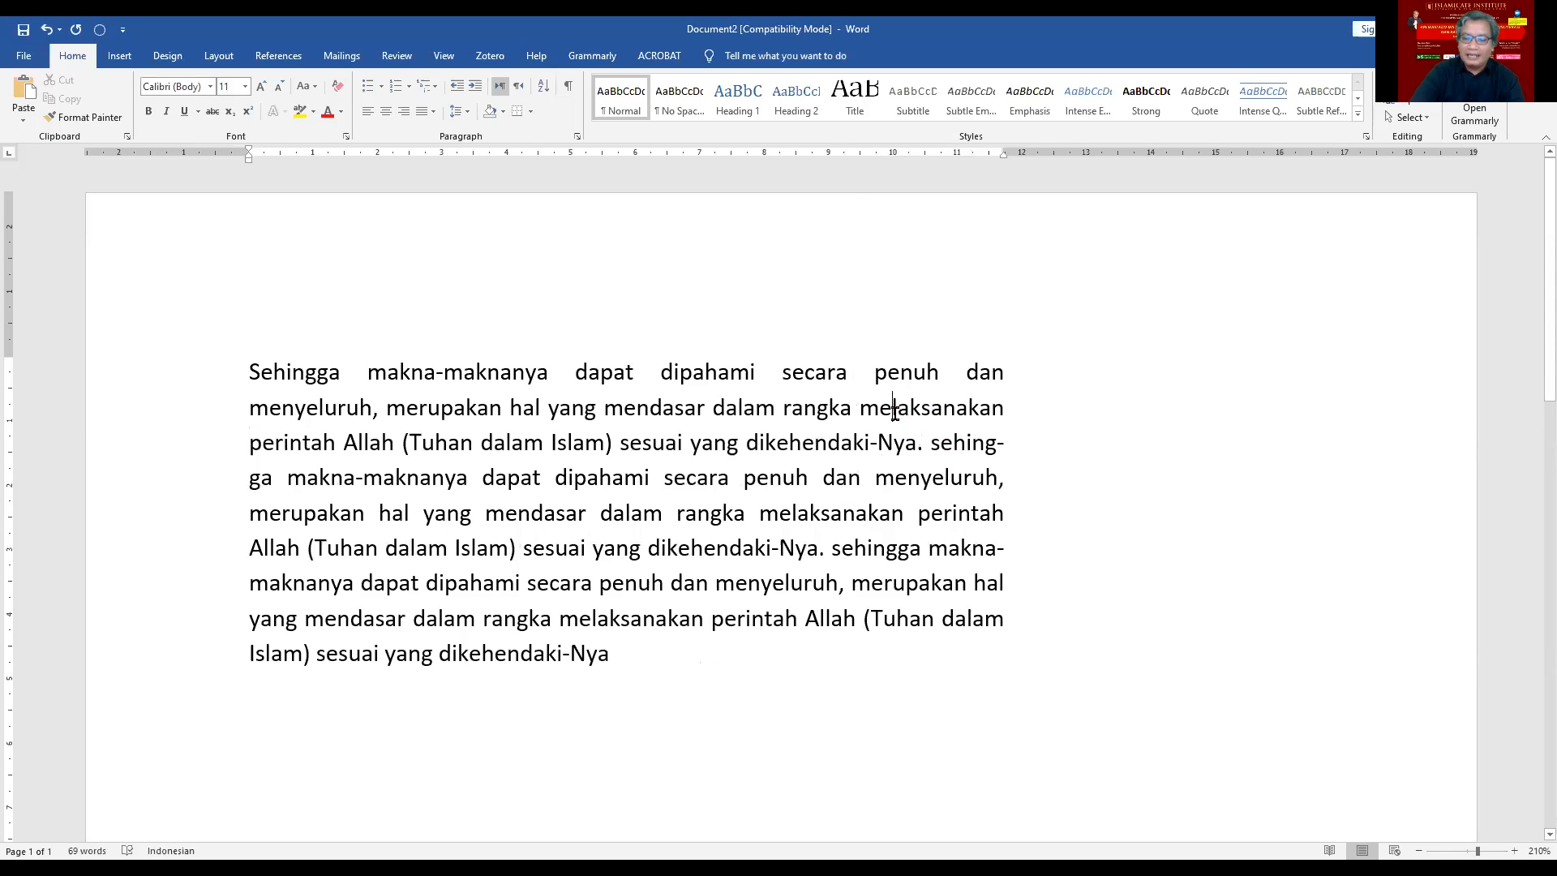
pyautogui.moveTo(1010, 148); pyautogui.dragTo(884, 164)
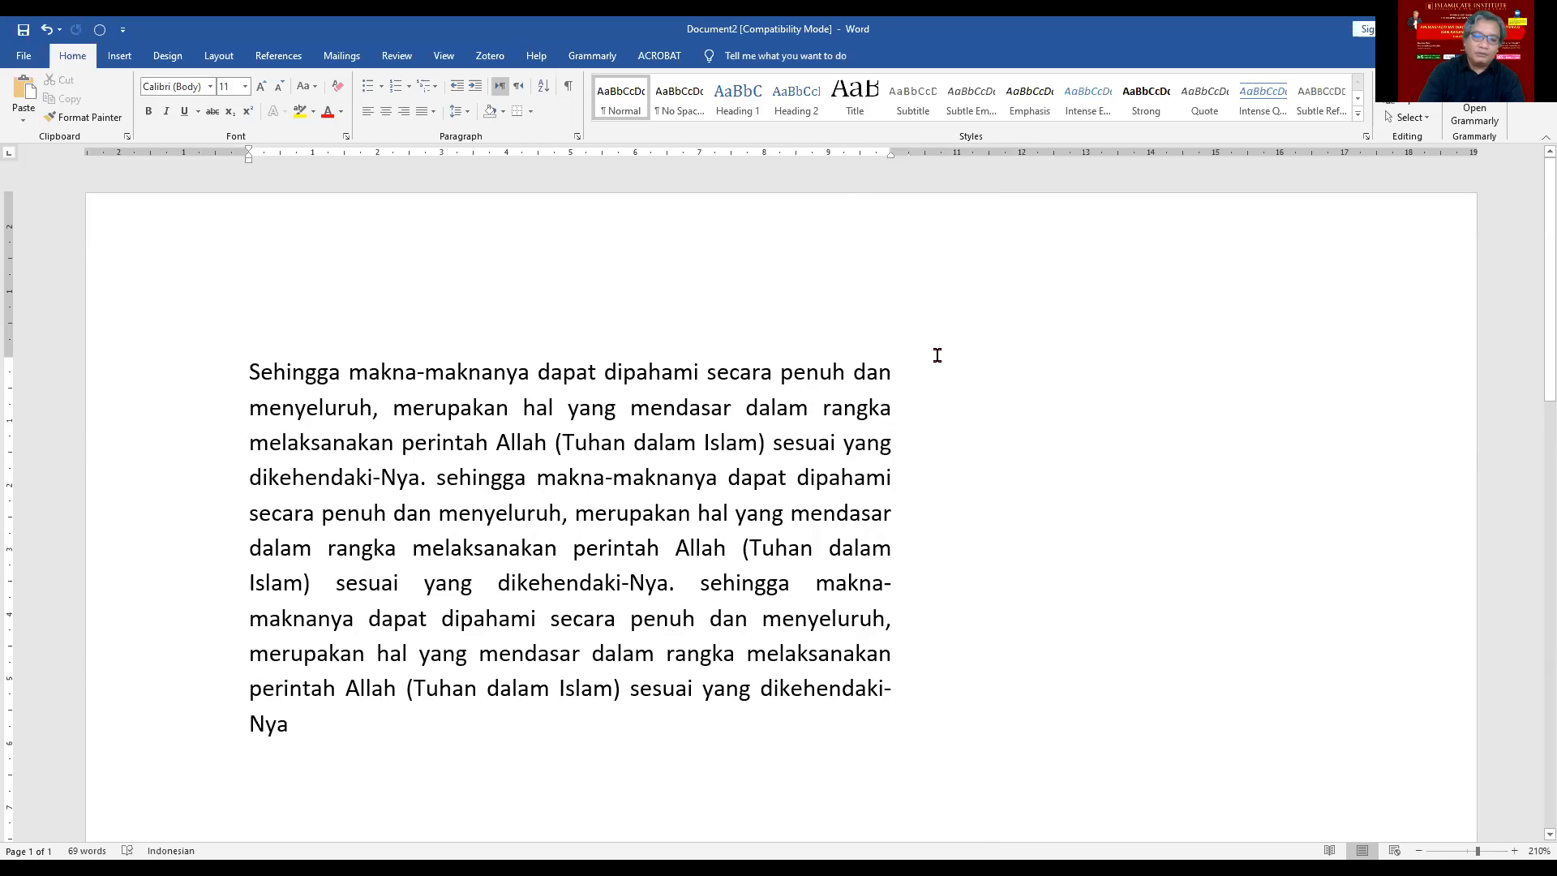
# Step: Insert a plain hyphen after "me" in "melaksanakan" on the third line and widen the right indent to about 12.2 cm
pyautogui.write('-')
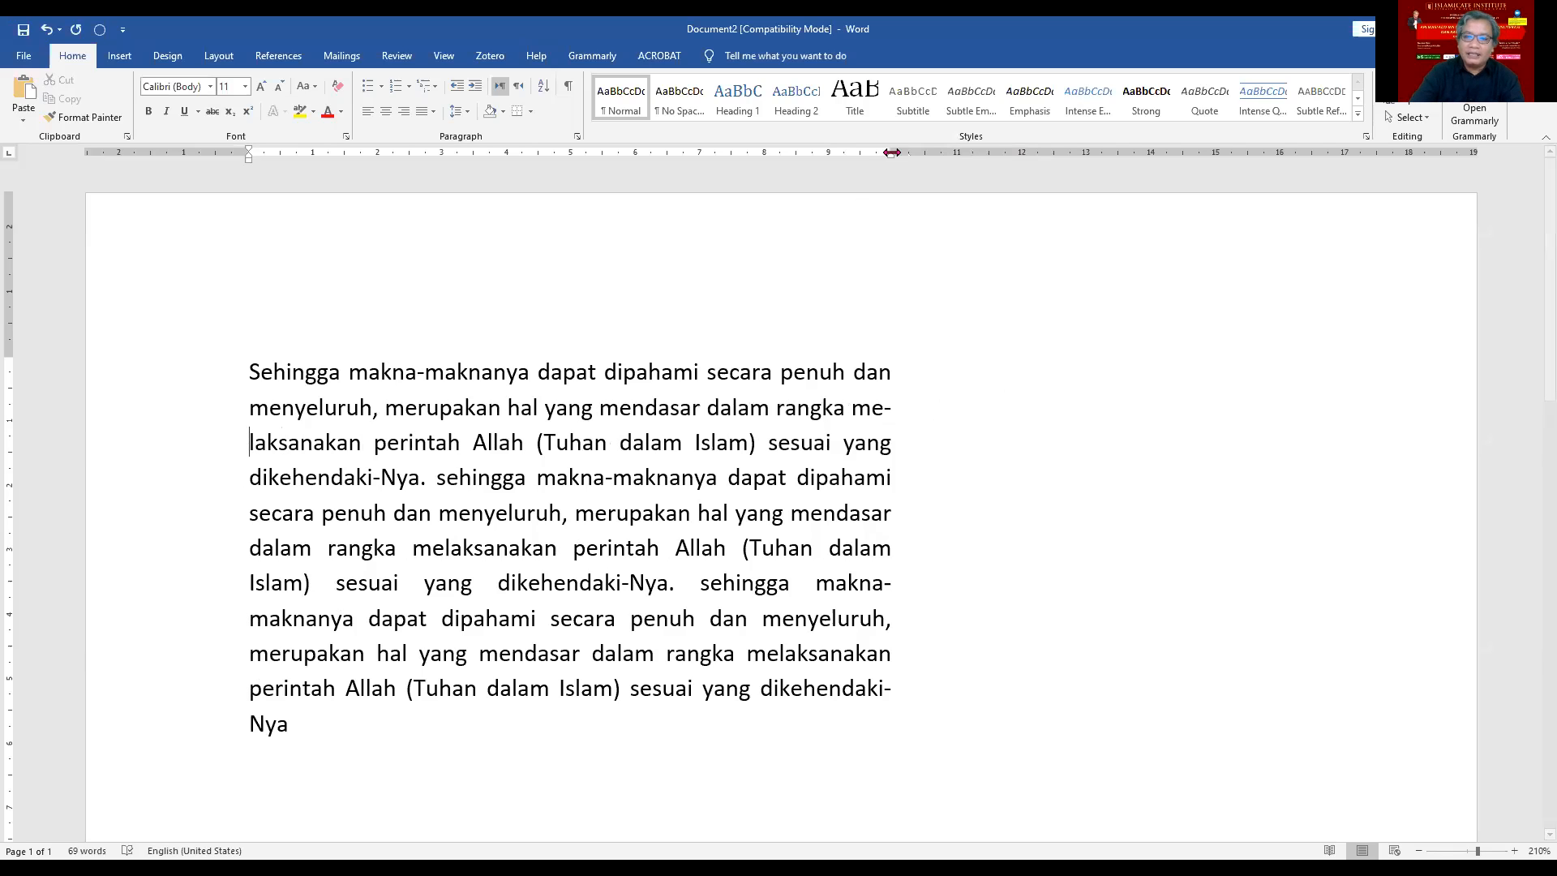
pyautogui.moveTo(892, 146); pyautogui.dragTo(903, 145)
pyautogui.moveTo(999, 162); pyautogui.dragTo(1035, 164)
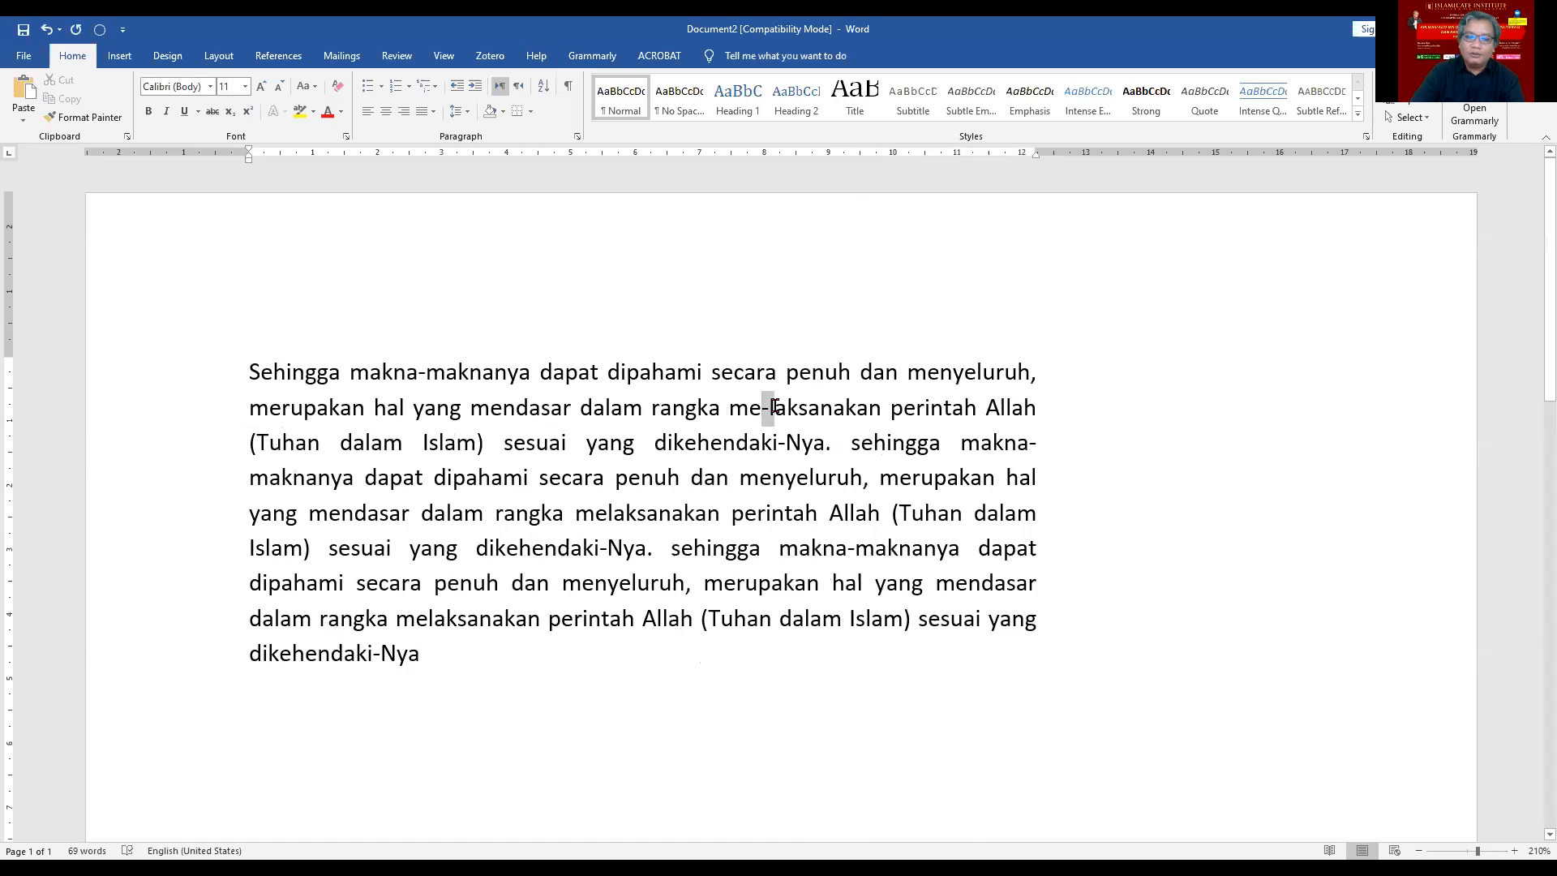
# Step: Delete the plain hyphen inside "me-laksanakan" on the second line
pyautogui.moveTo(762, 414); pyautogui.dragTo(769, 414)
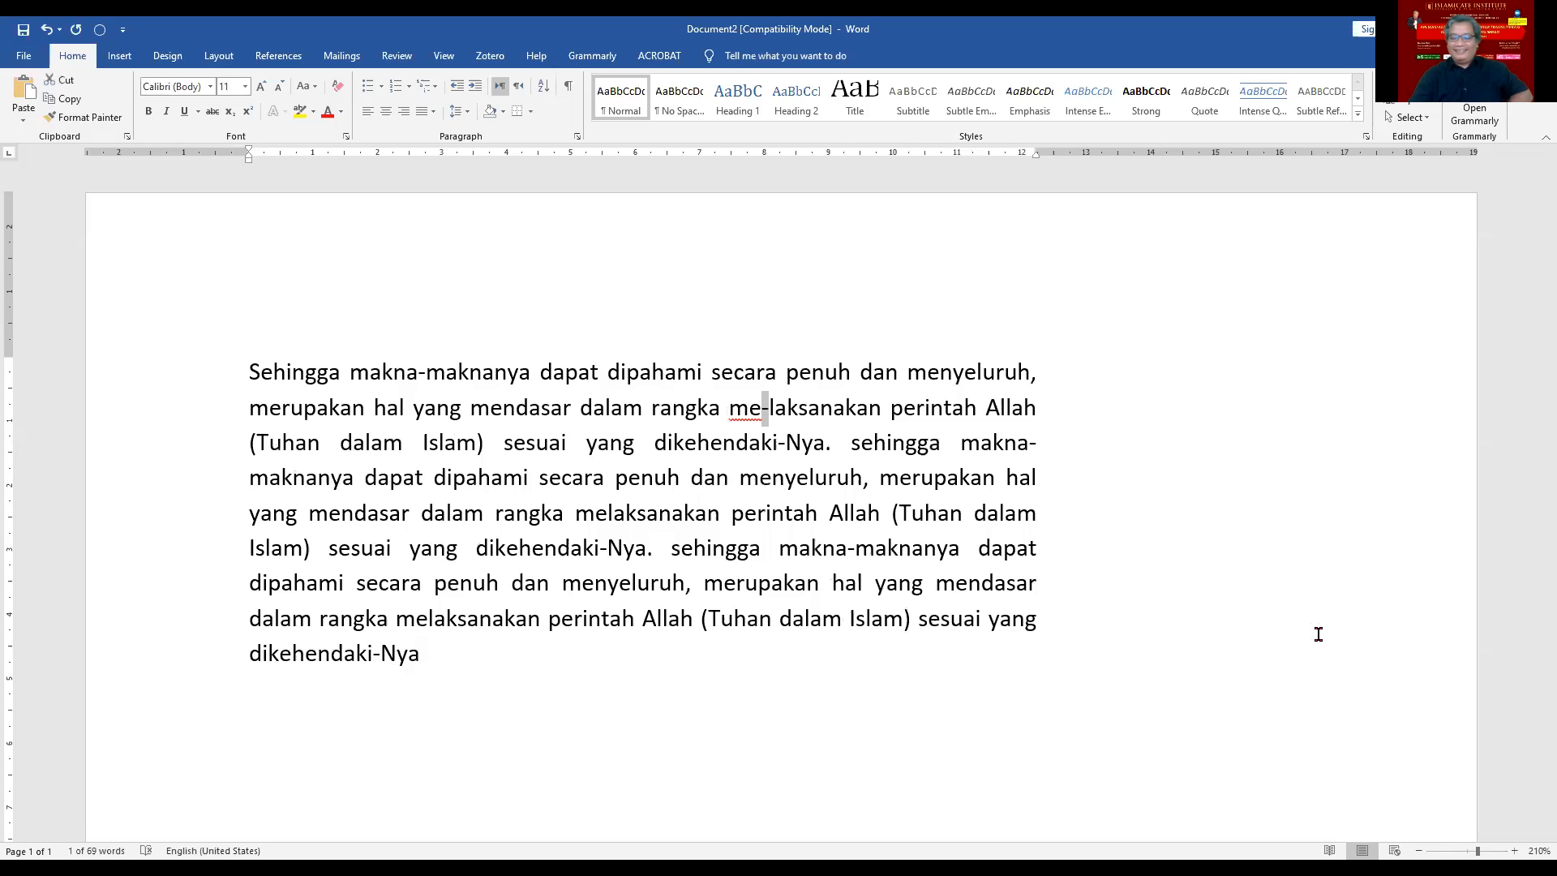
pyautogui.press('Delete')
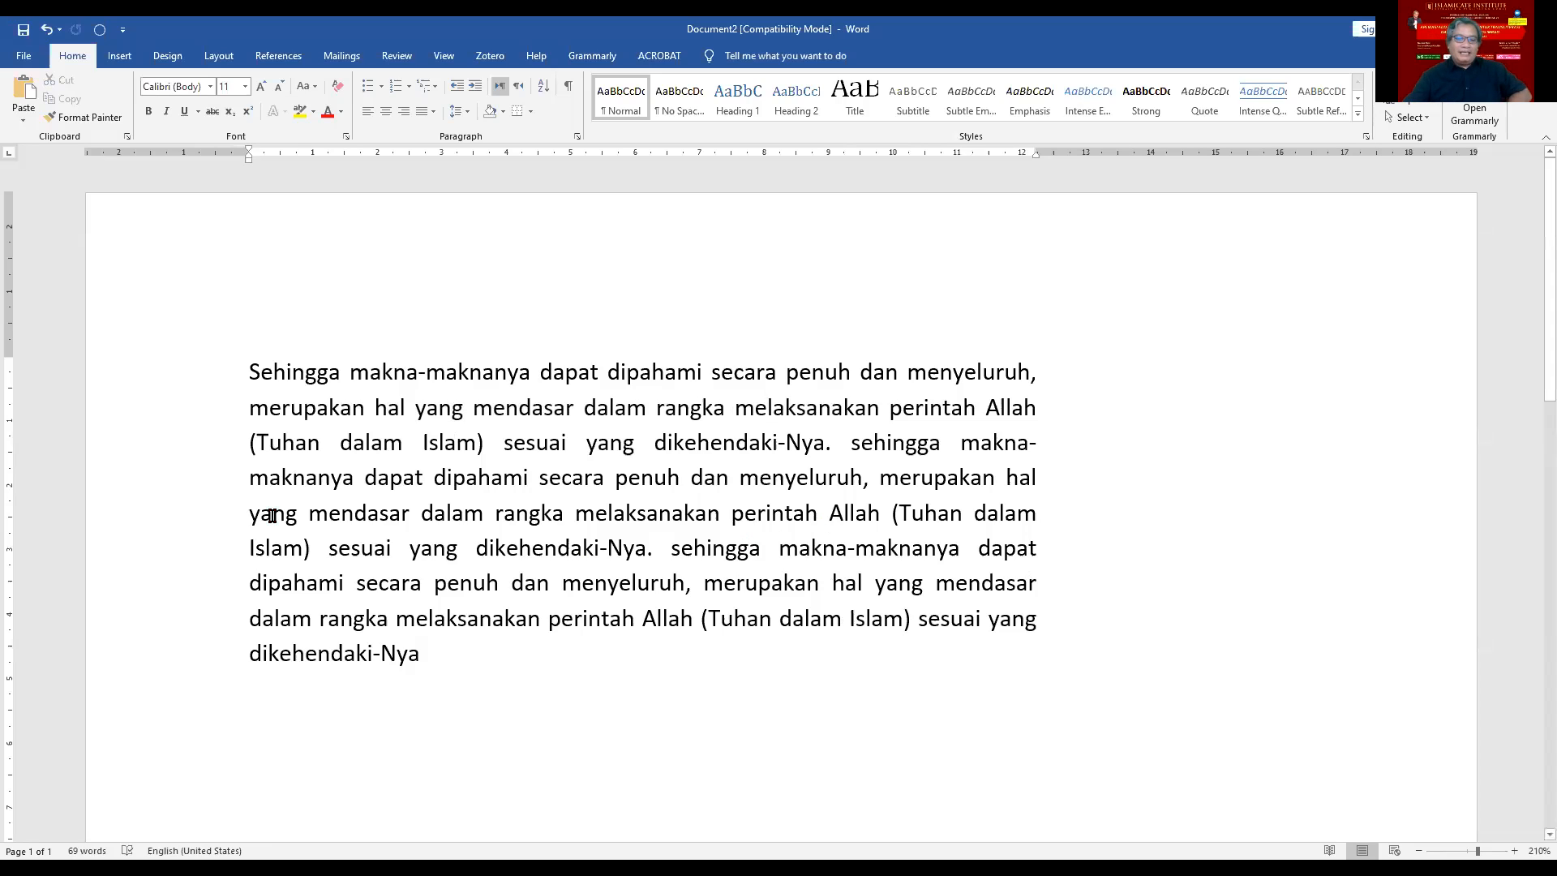
# Step: Insert a plain hyphen before "nya" in "maknanya" on the fourth line, and widen the right indent to about 13.5 cm to examine it
pyautogui.click(317, 479)
pyautogui.write('-')
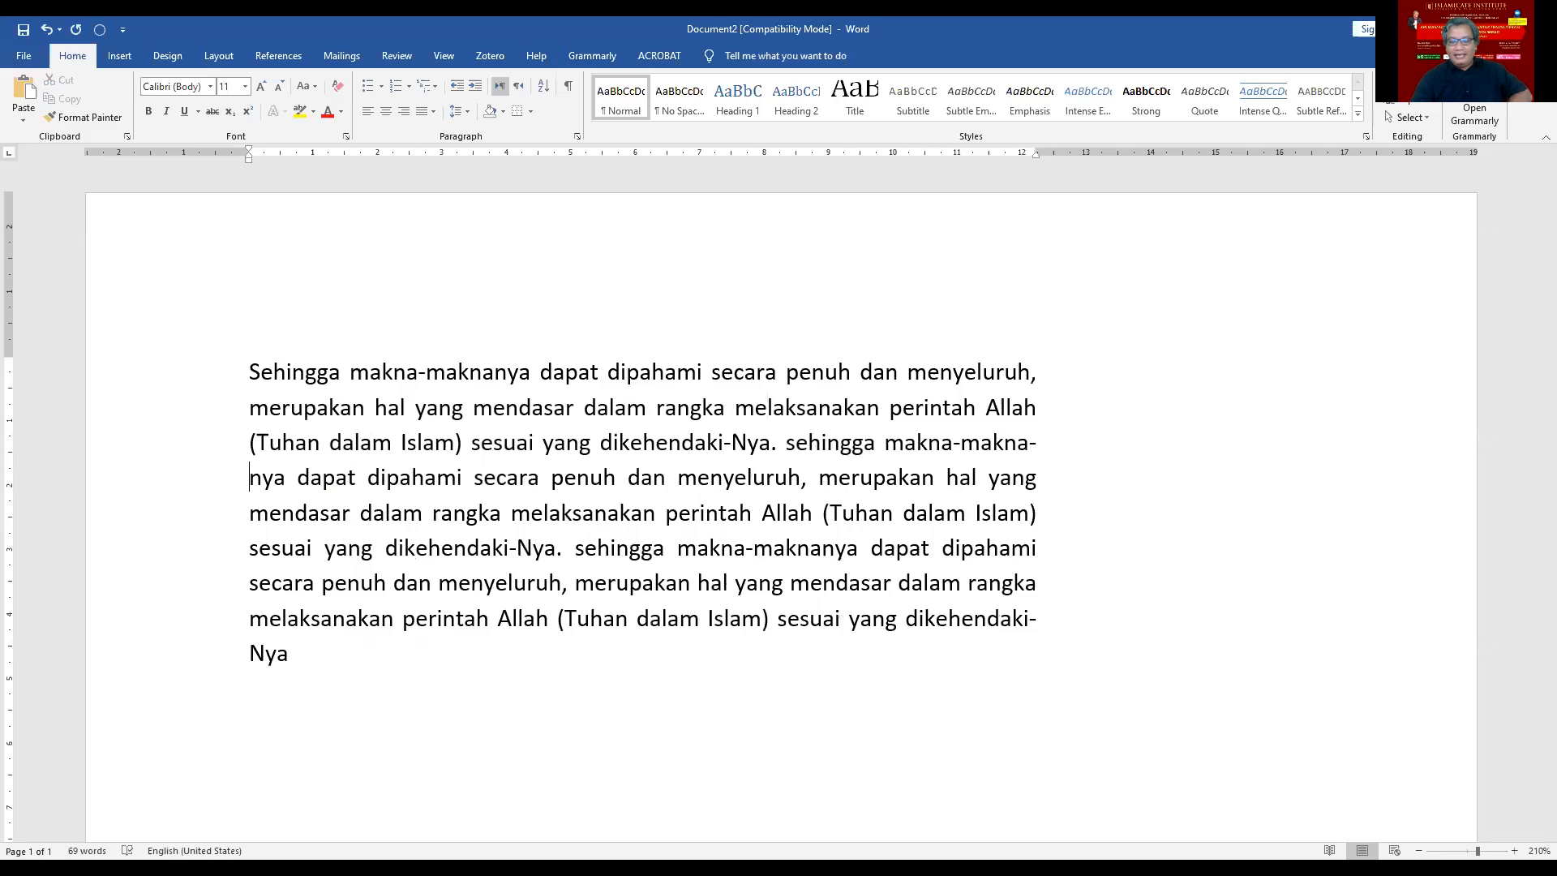
pyautogui.moveTo(1036, 151); pyautogui.dragTo(1116, 152)
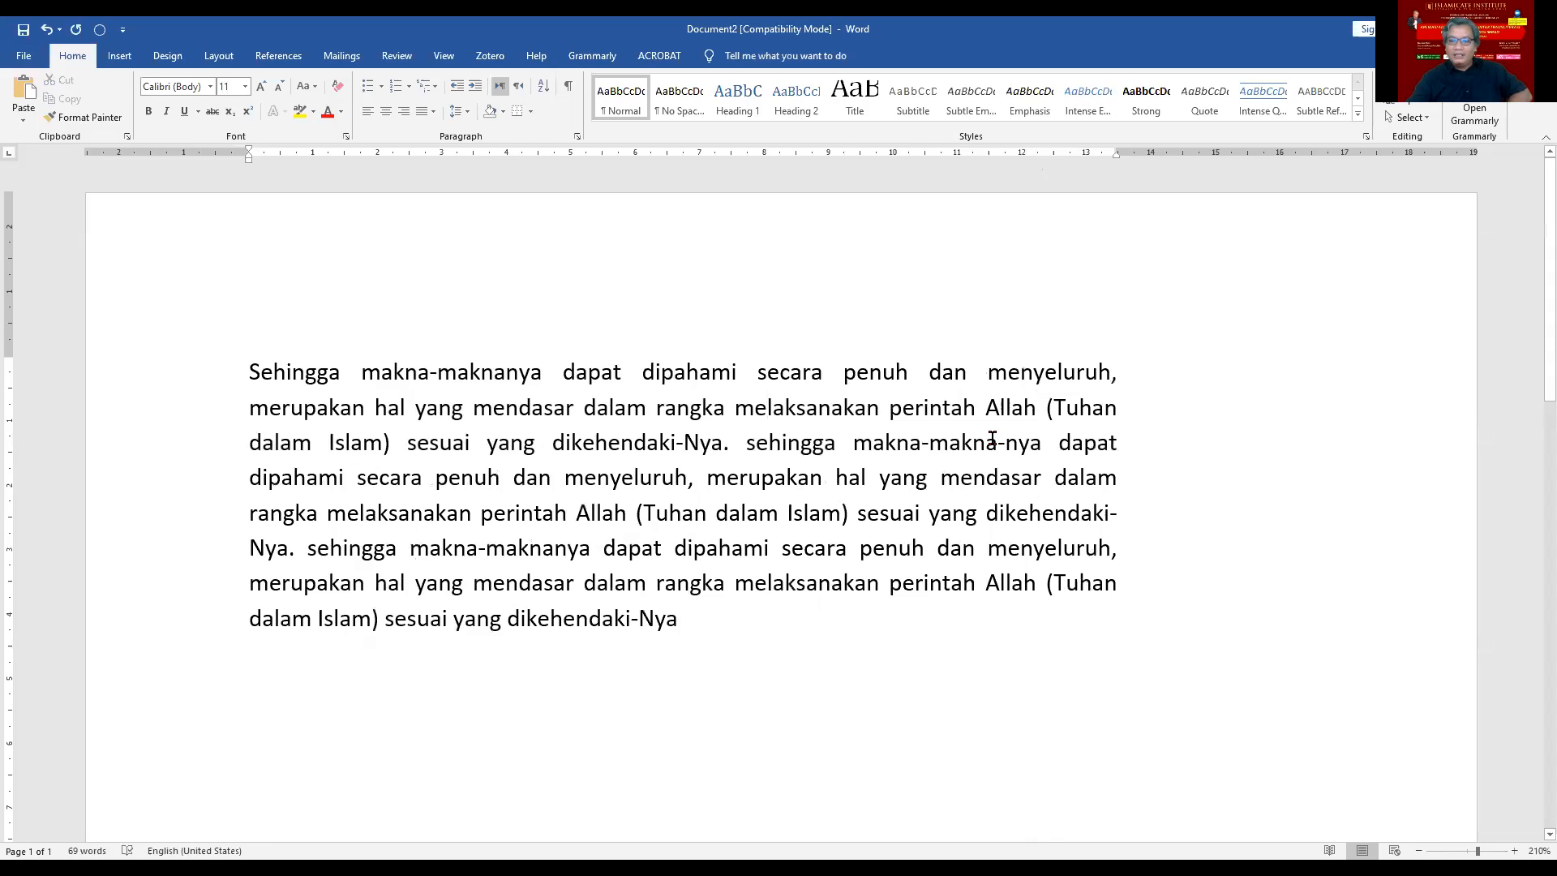
pyautogui.doubleClick(1004, 439)
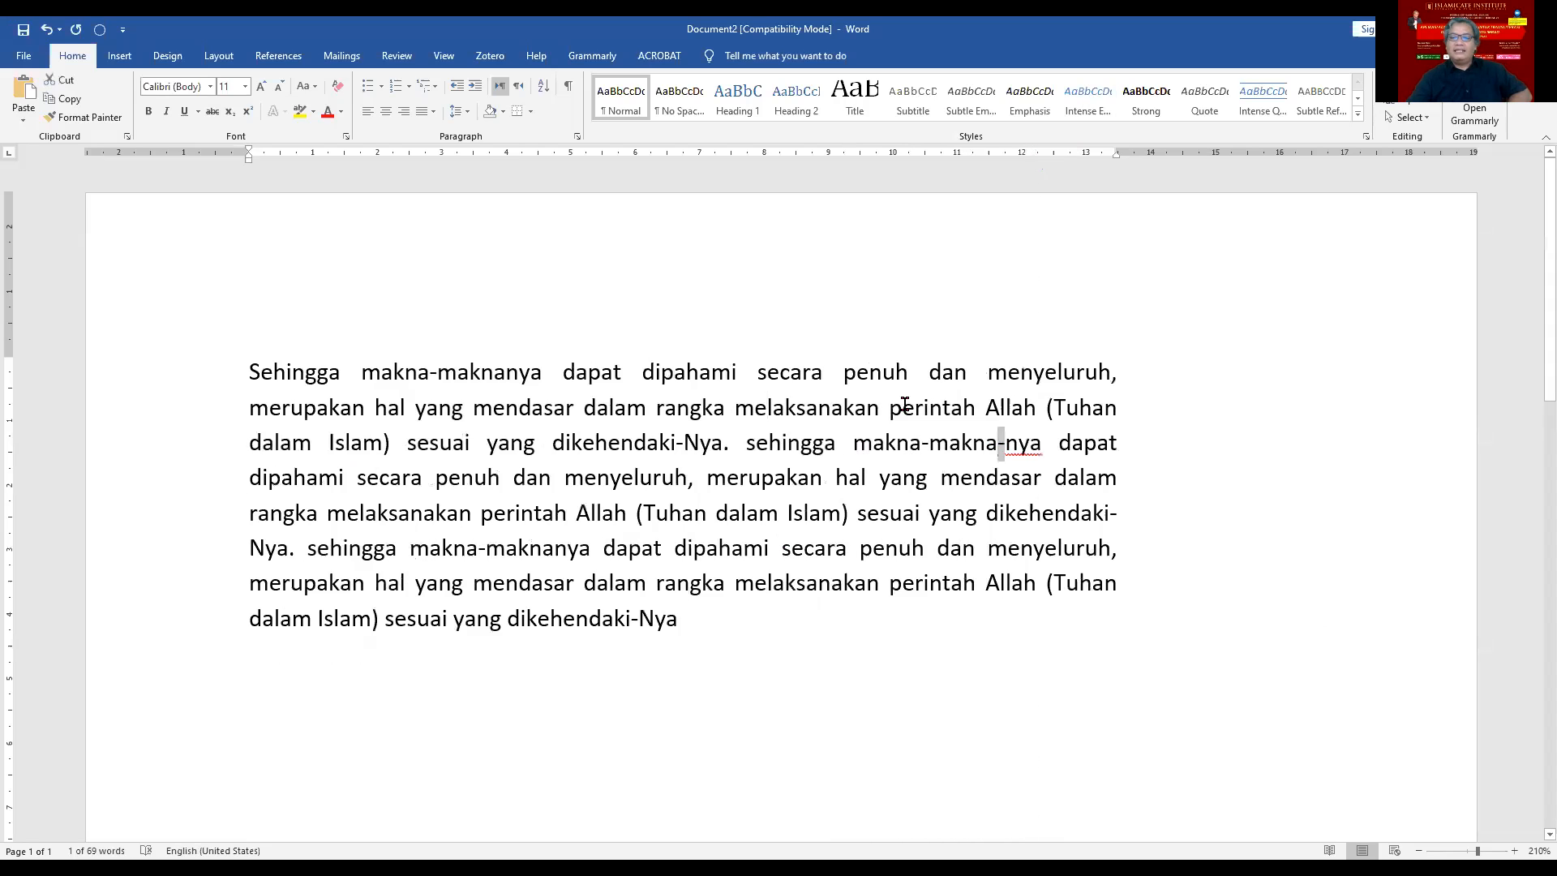
# Step: Undo the last indent change and the plain hyphen in "maknanya", and insert an optional hyphen before "nya" instead
pyautogui.click(47, 31)
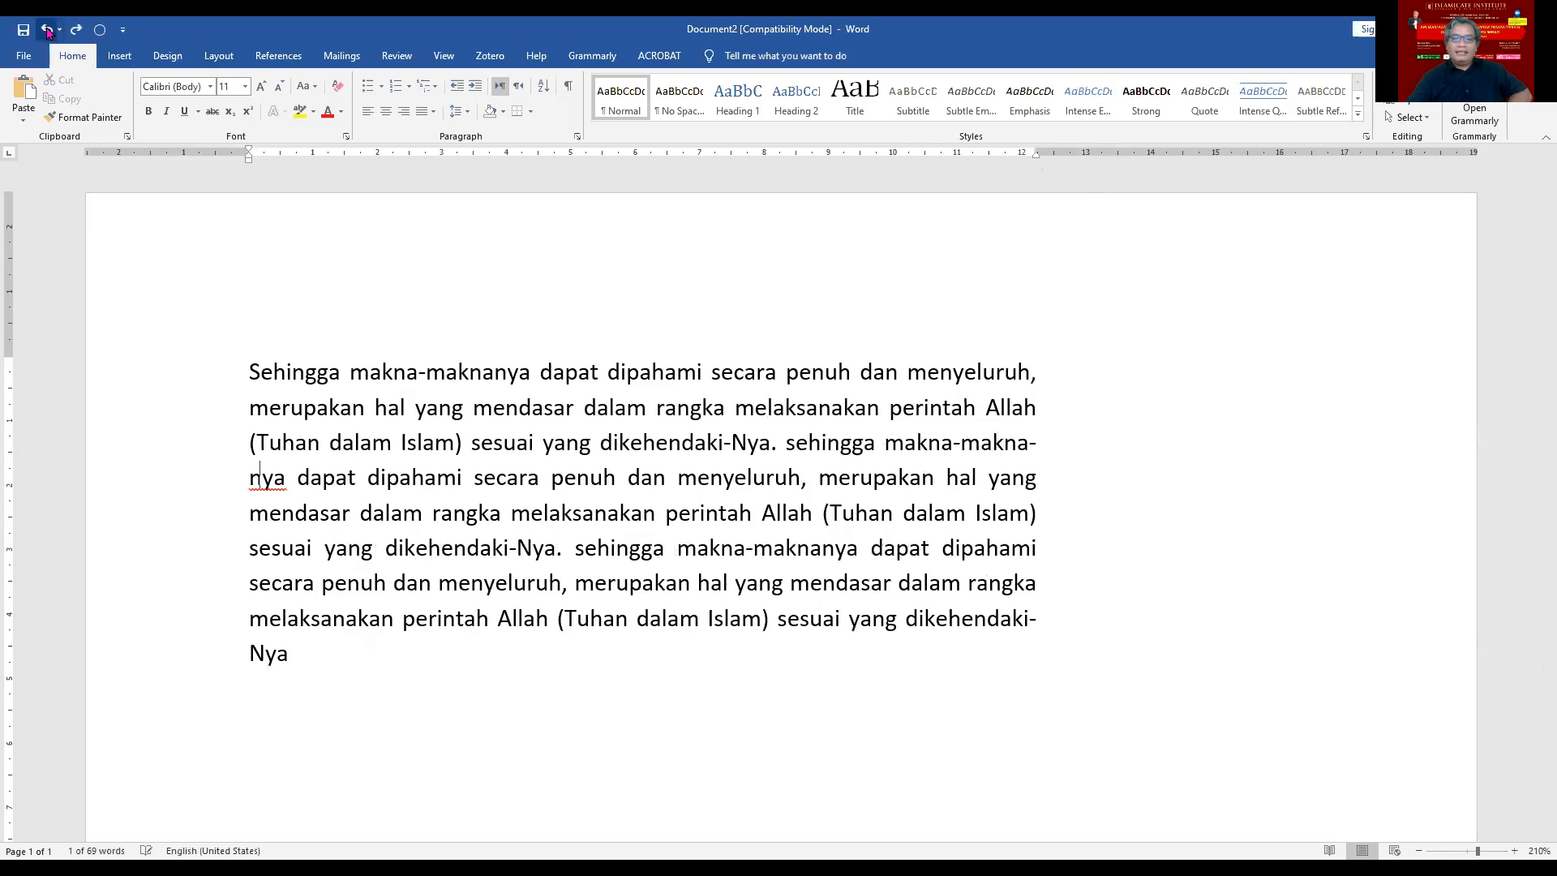
pyautogui.click(47, 31)
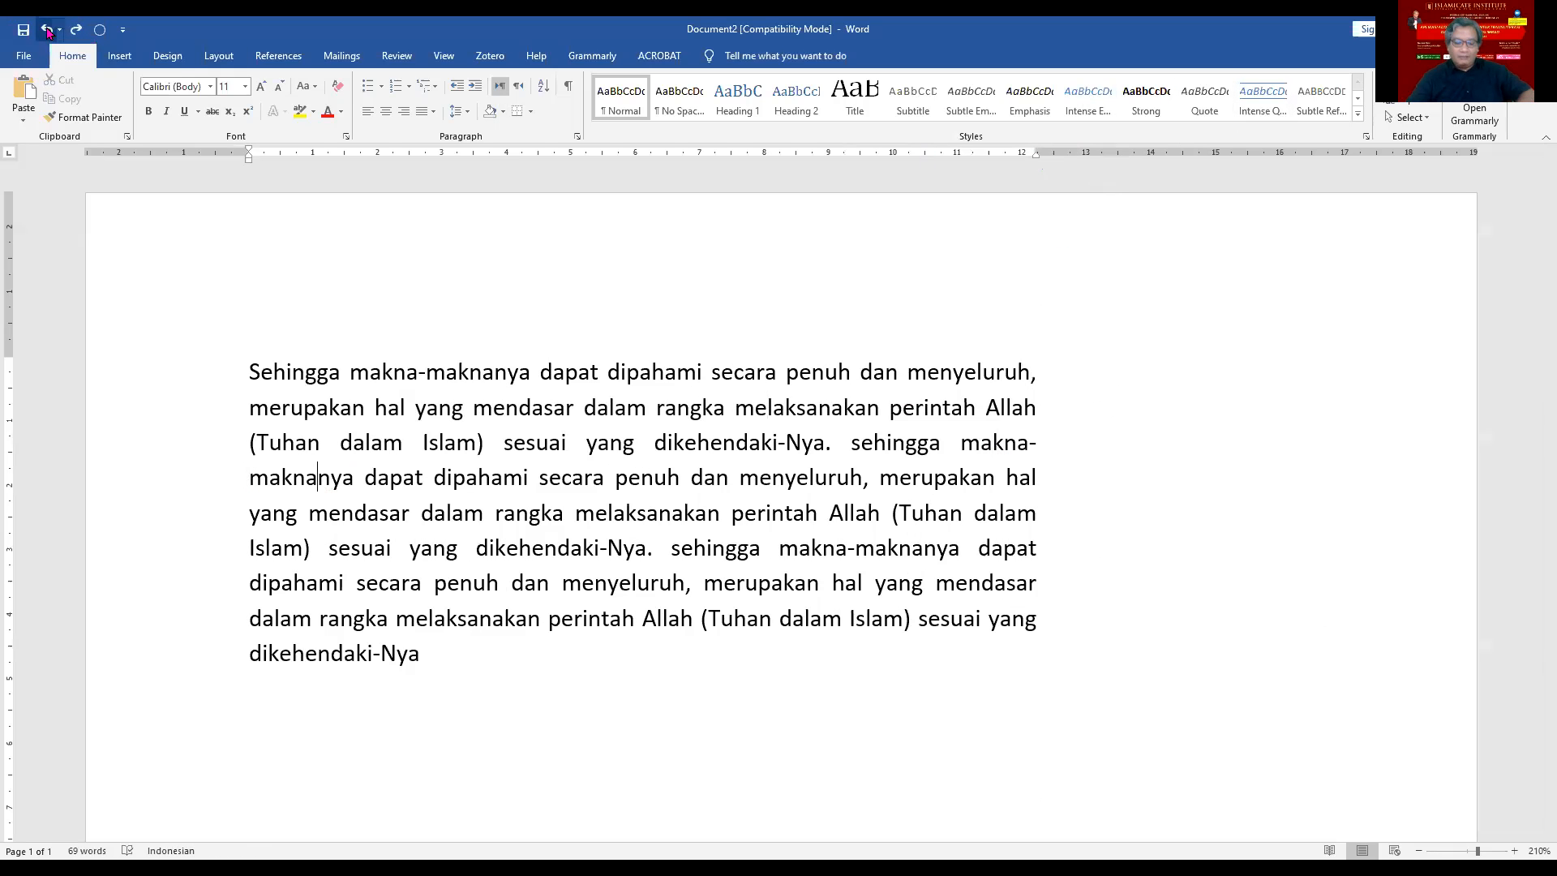
pyautogui.write('-')
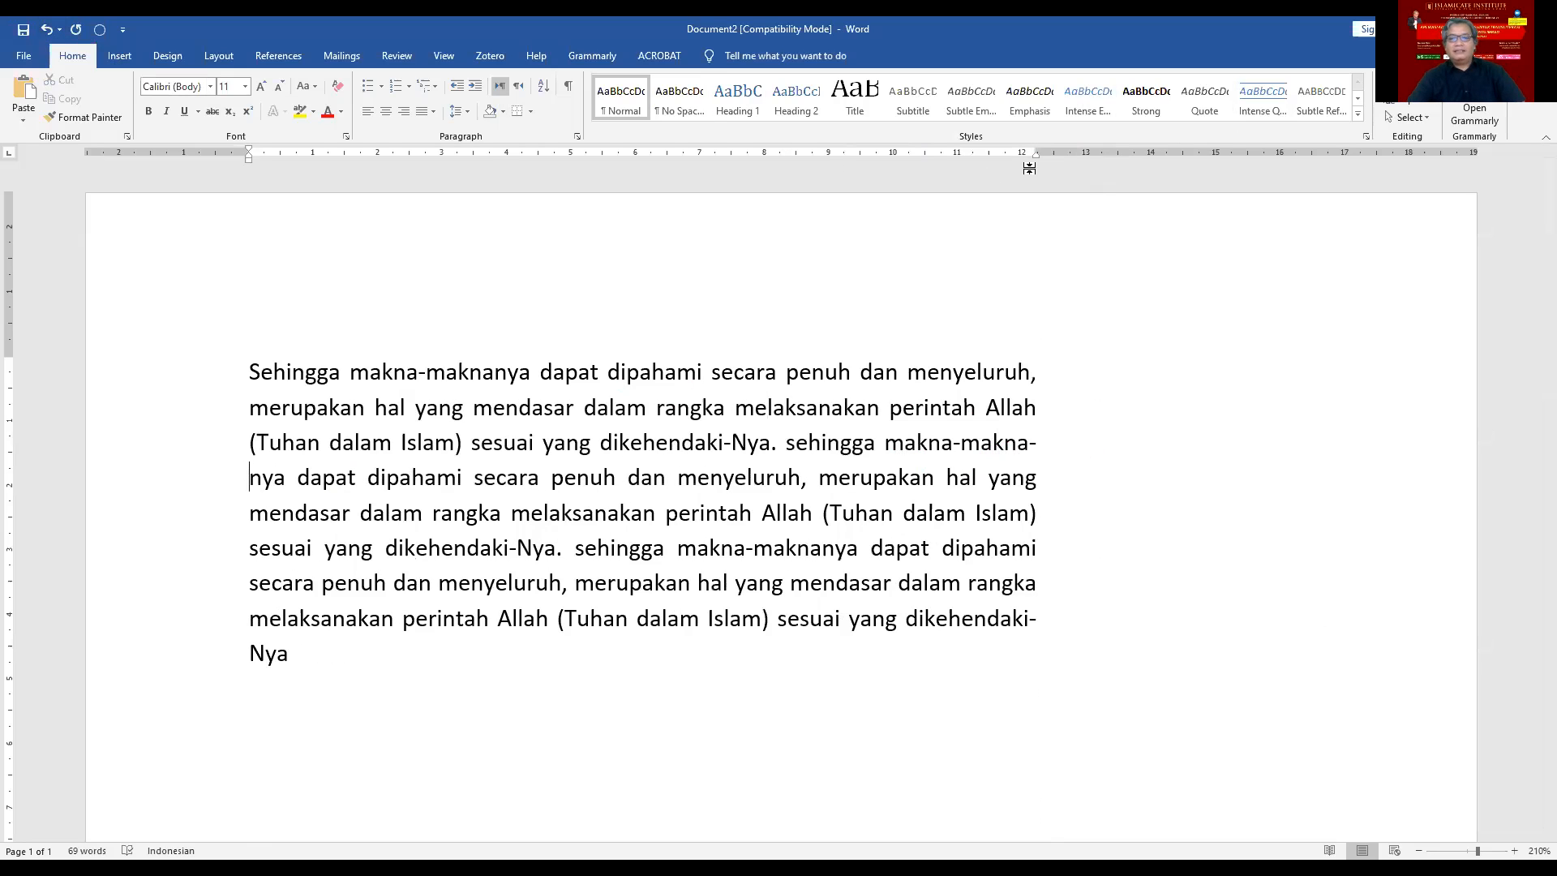
# Step: Widen the right indent to about 13.2 cm and insert an optional hyphen after "dipa" in "dipahami" on the fourth line
pyautogui.moveTo(1035, 149); pyautogui.dragTo(1100, 152)
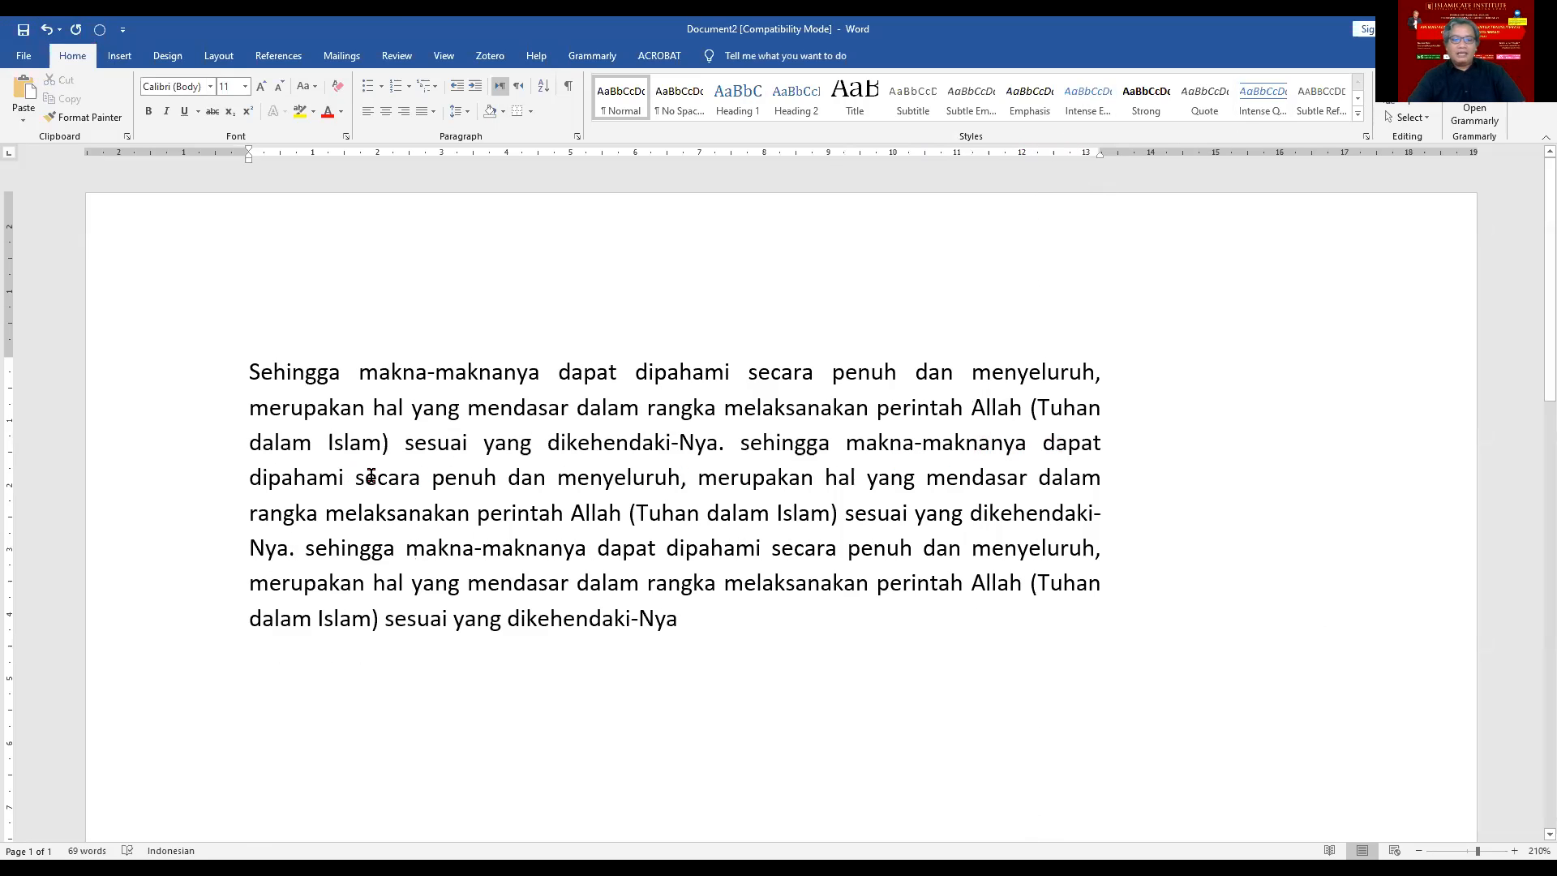
pyautogui.click(294, 480)
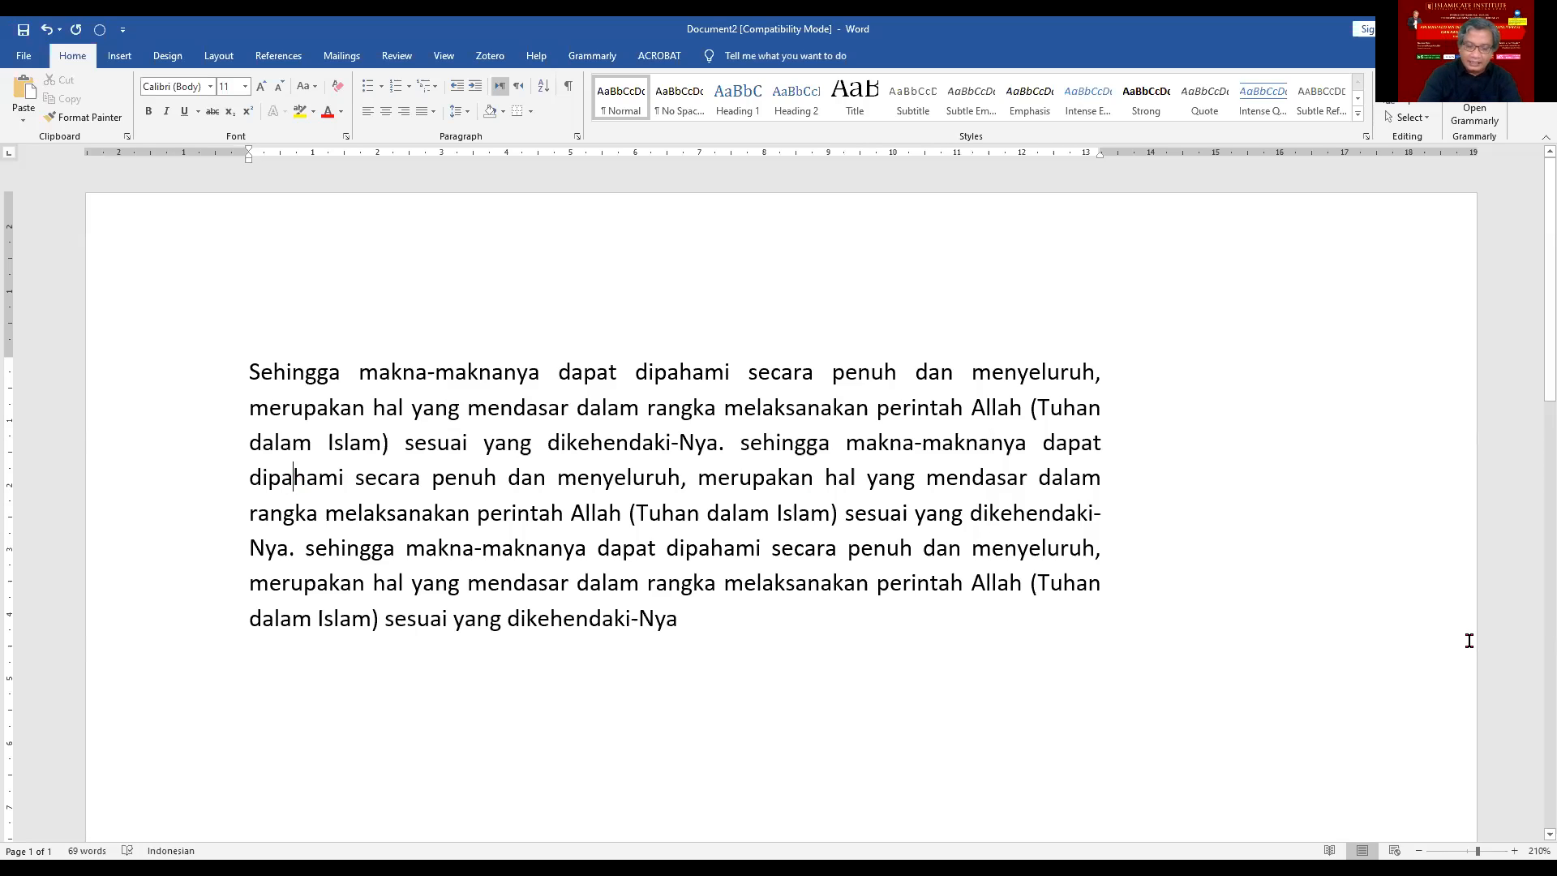
pyautogui.hotkey('ctrl', '-')
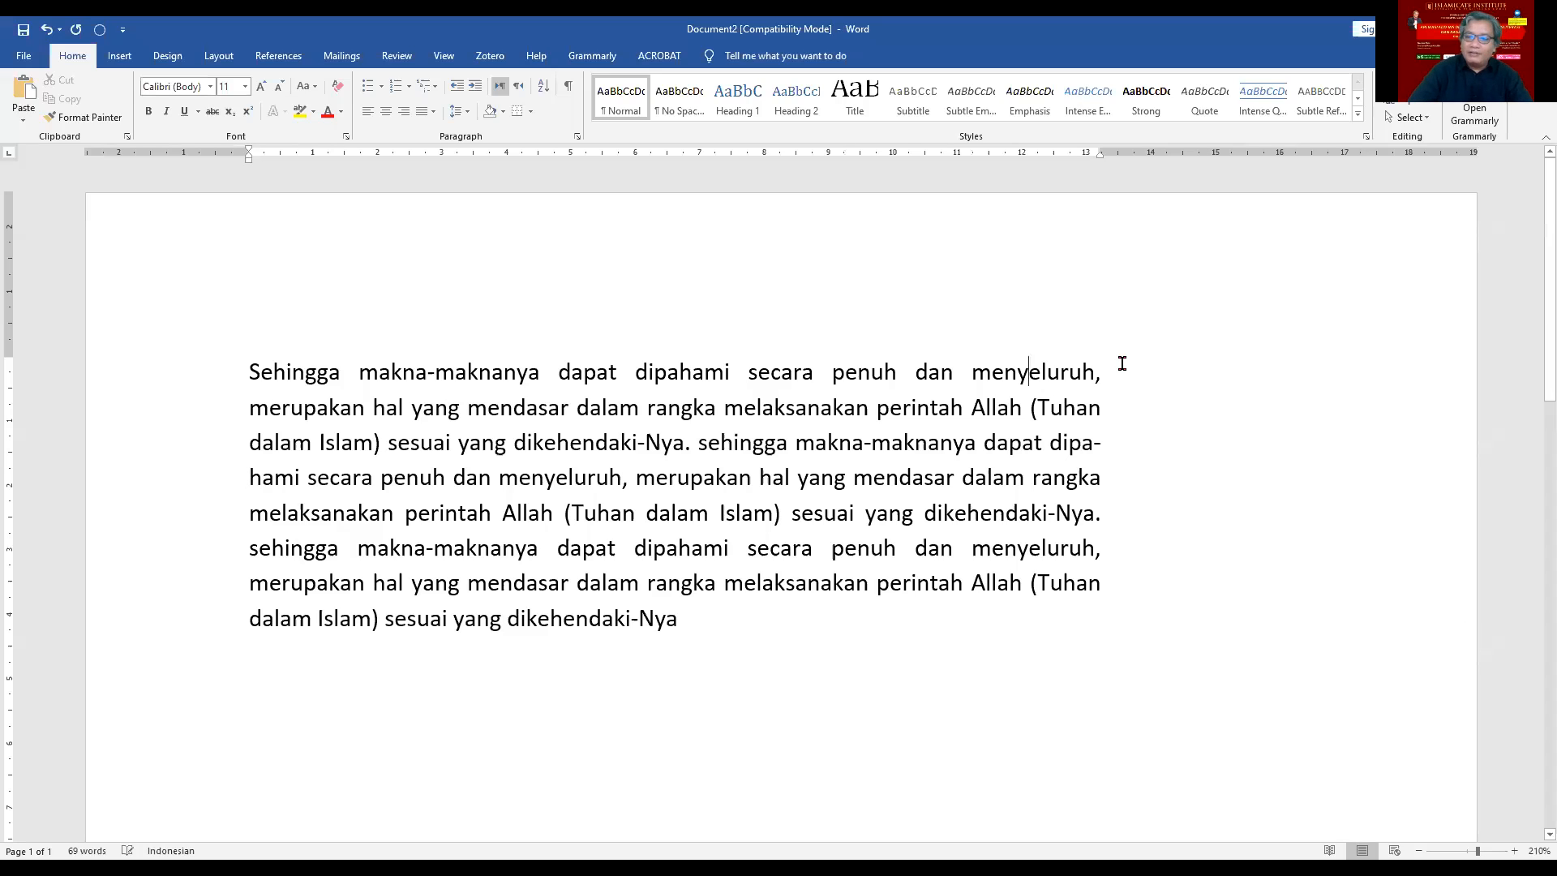
# Step: Replace the entire Indonesian paragraph with the English passage starting "The first examples of tafsir can be traced back to Muhammad"
pyautogui.moveTo(700, 621); pyautogui.dragTo(252, 346)
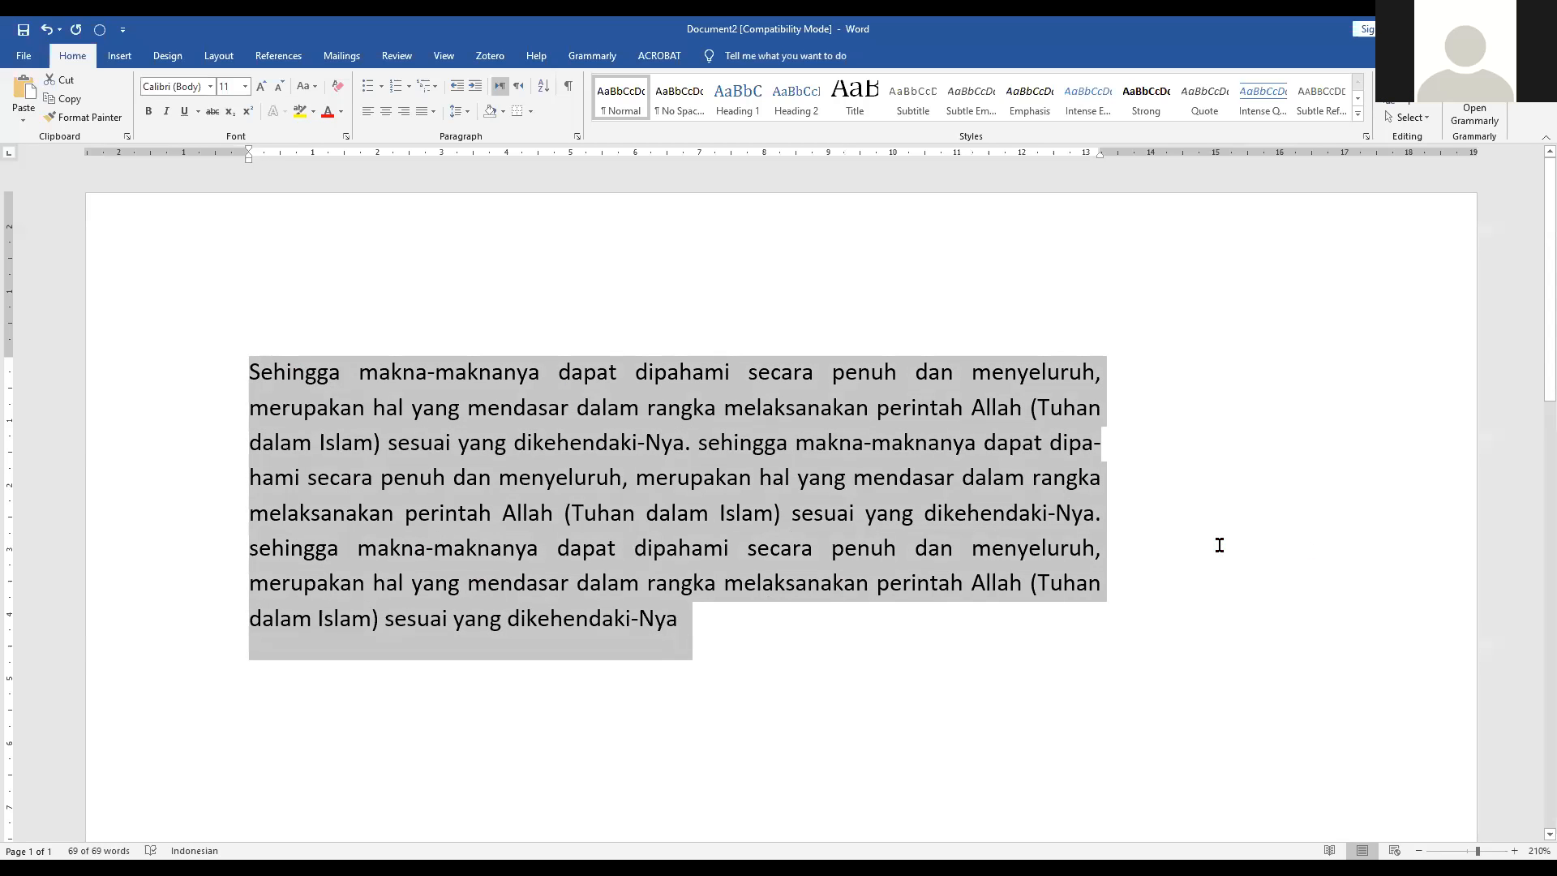
pyautogui.press('Delete')
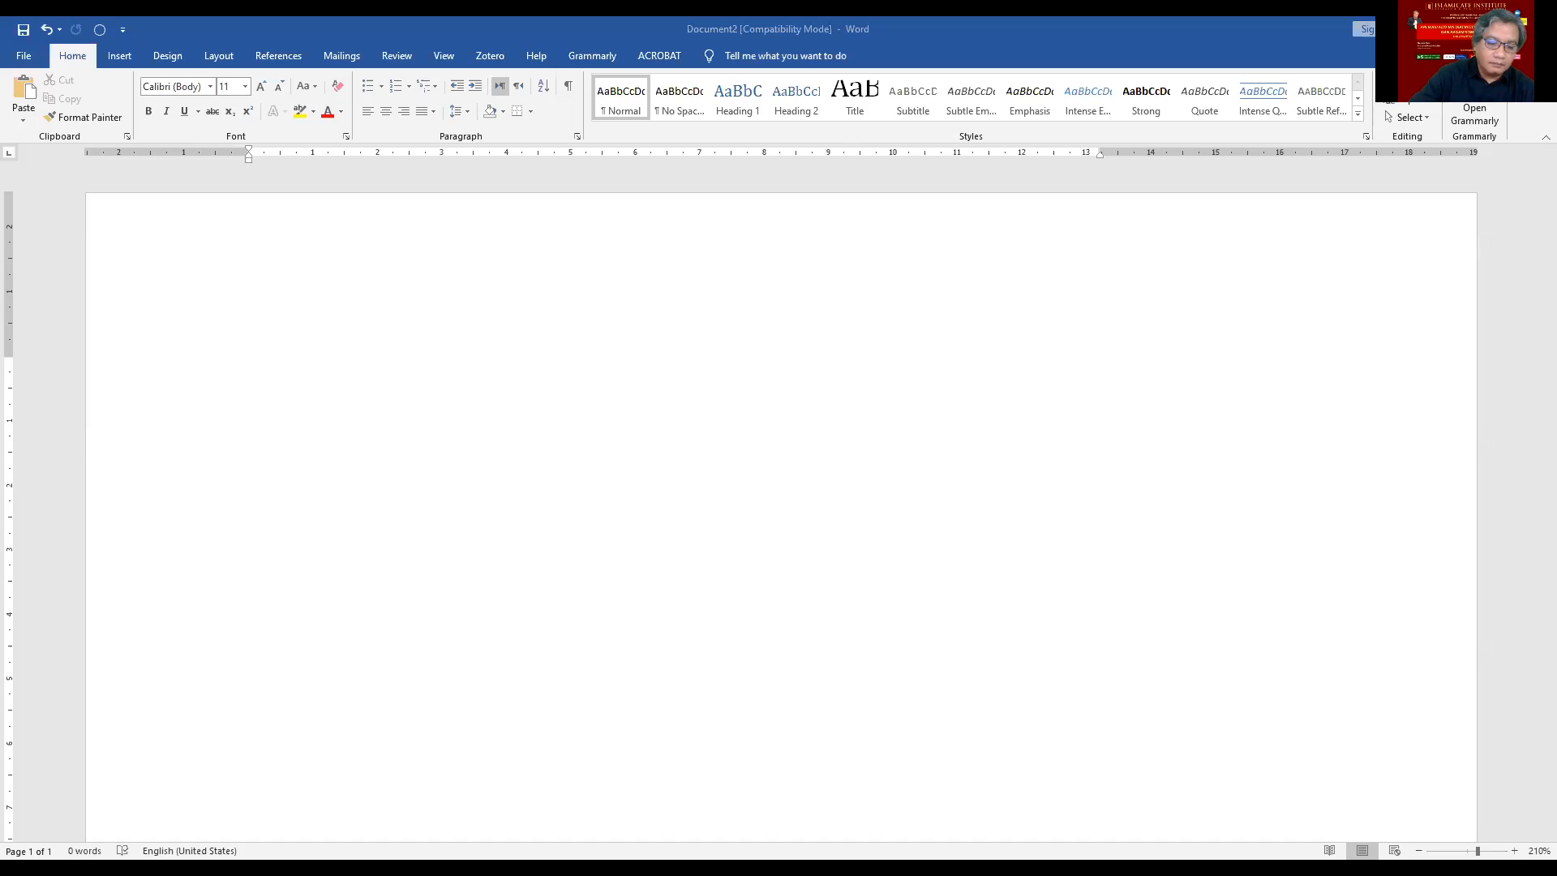
pyautogui.click(249, 371)
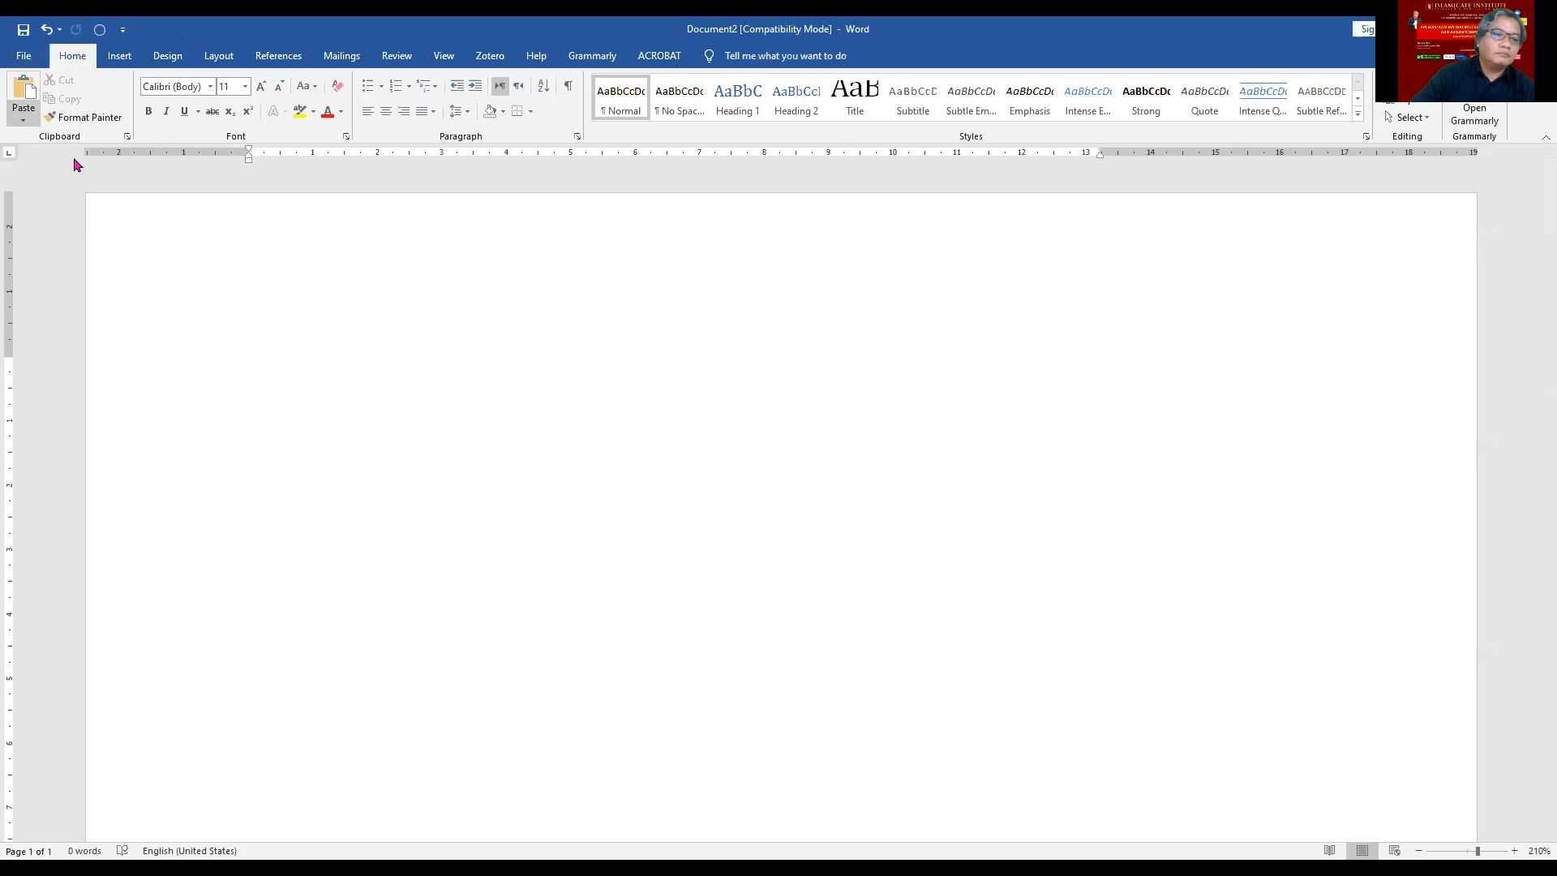
pyautogui.write("The first examples of tafsir can be traced back to Muhammad. According to Islamic belief, as the Quran was revealed to him, he recited the verses to his companions, usually explaining their meanings to teach them, as it was one of Muhammad's responsibilities.[4] Elements of Muhammad's explanations including clarifying verses whose intents are not understood, the indication of names, places, times etc. which have not been mentioned in the verse, restriction of meanings which have been given as absolute and reconciliation of expressions which seem contradictory.[citation needed] Although scholars including ibn Taymiyyah claim that Muhammad has commented on the whole of the Quran, others including Ghazali cite the limited amount of narratives (hadith), thus indicating that he has commented only on a portion of the Quran")
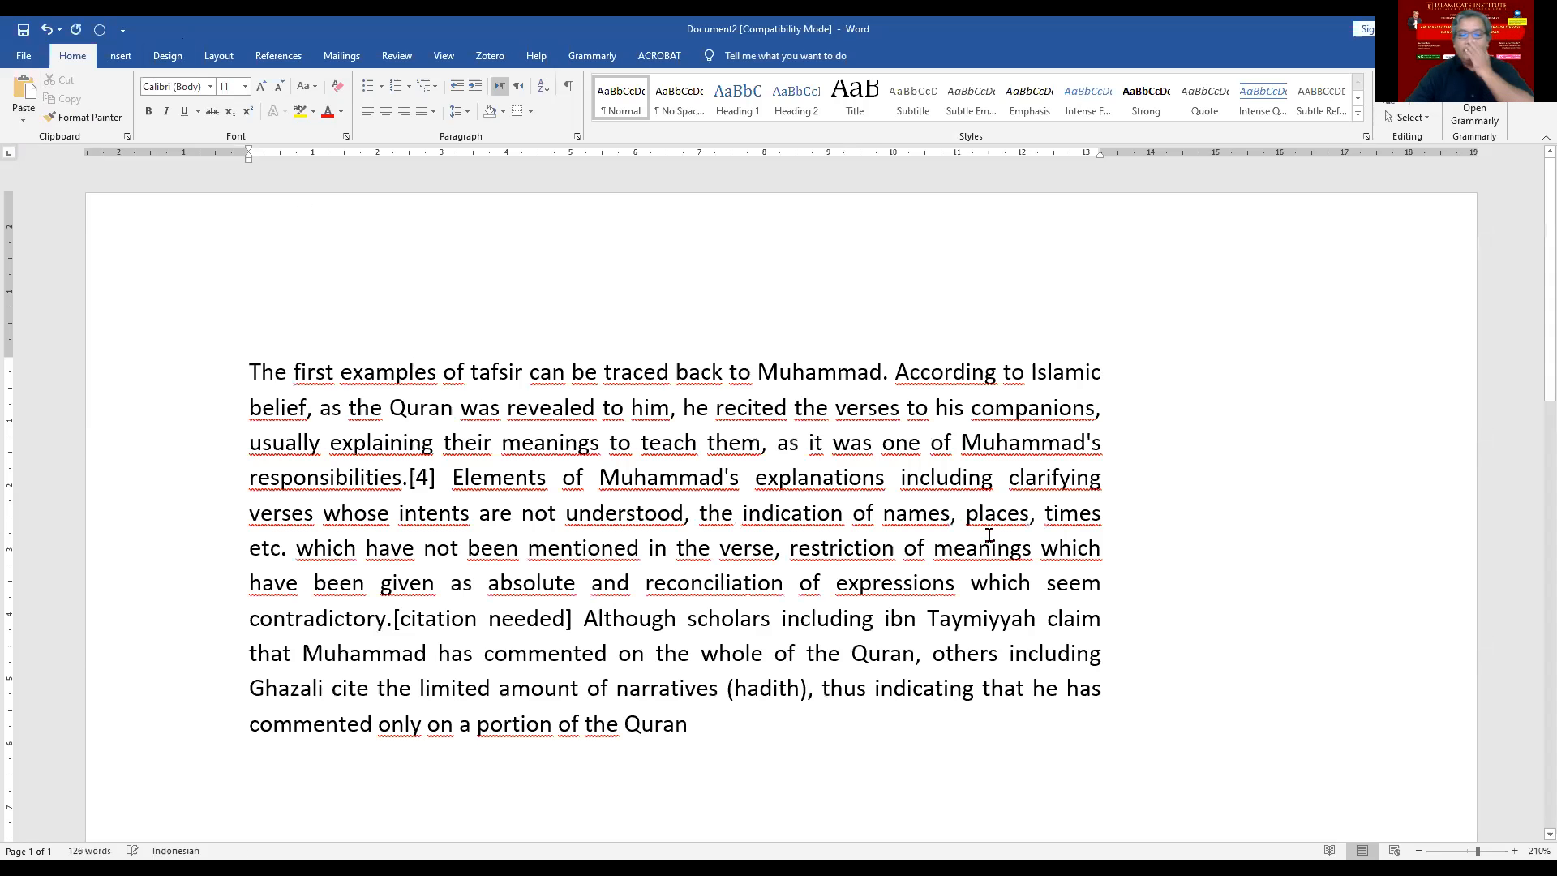
# Step: Set the proofing language of the whole English passage to English (United States) and place the cursor at its beginning
pyautogui.moveTo(713, 730); pyautogui.dragTo(174, 368)
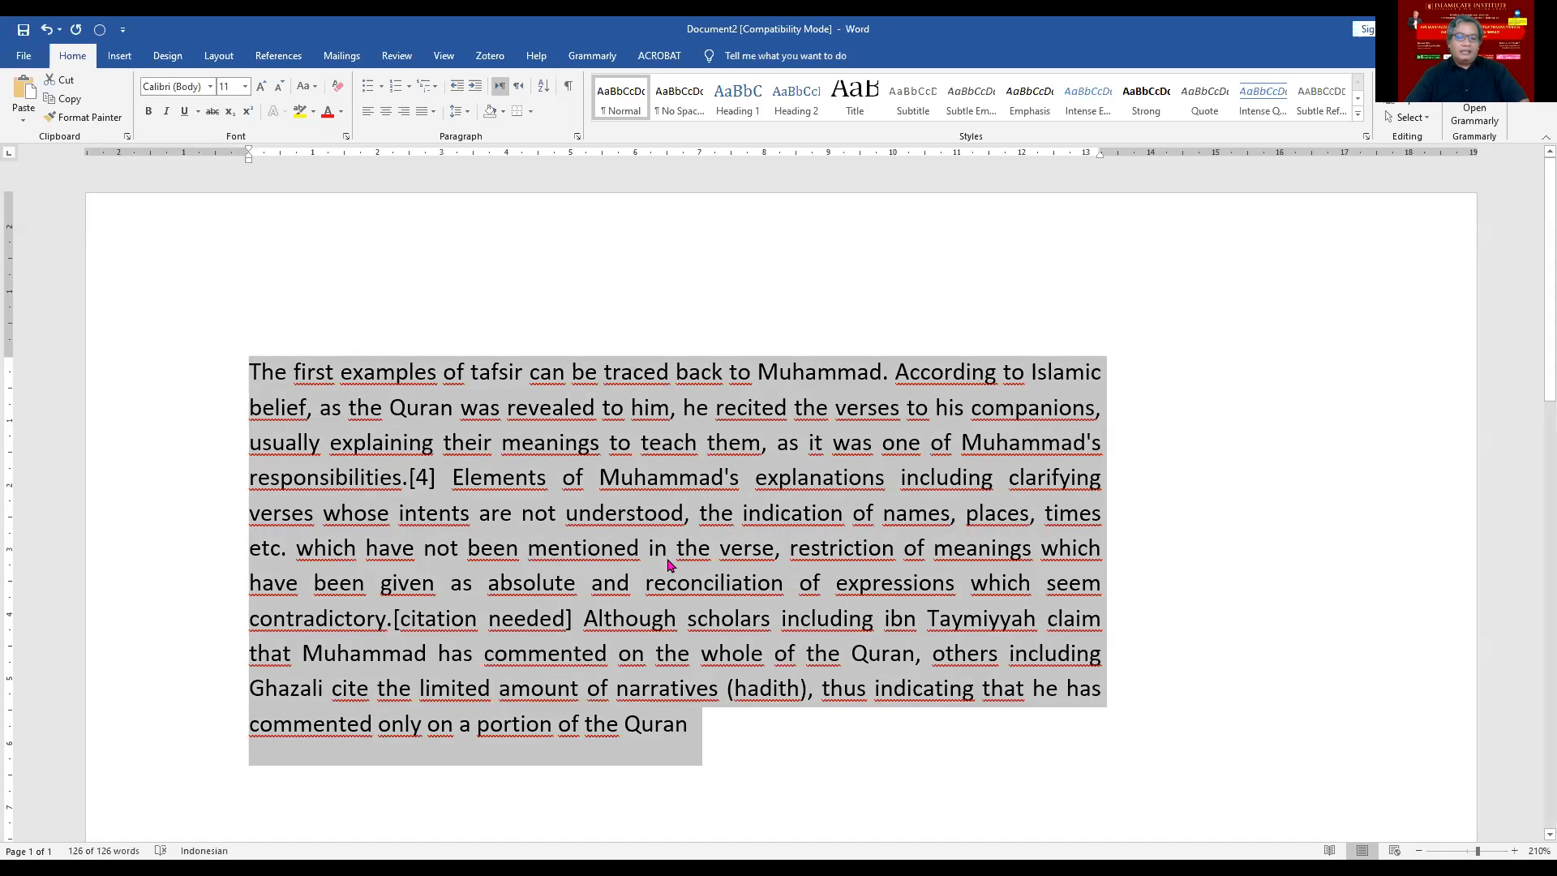
pyautogui.click(202, 851)
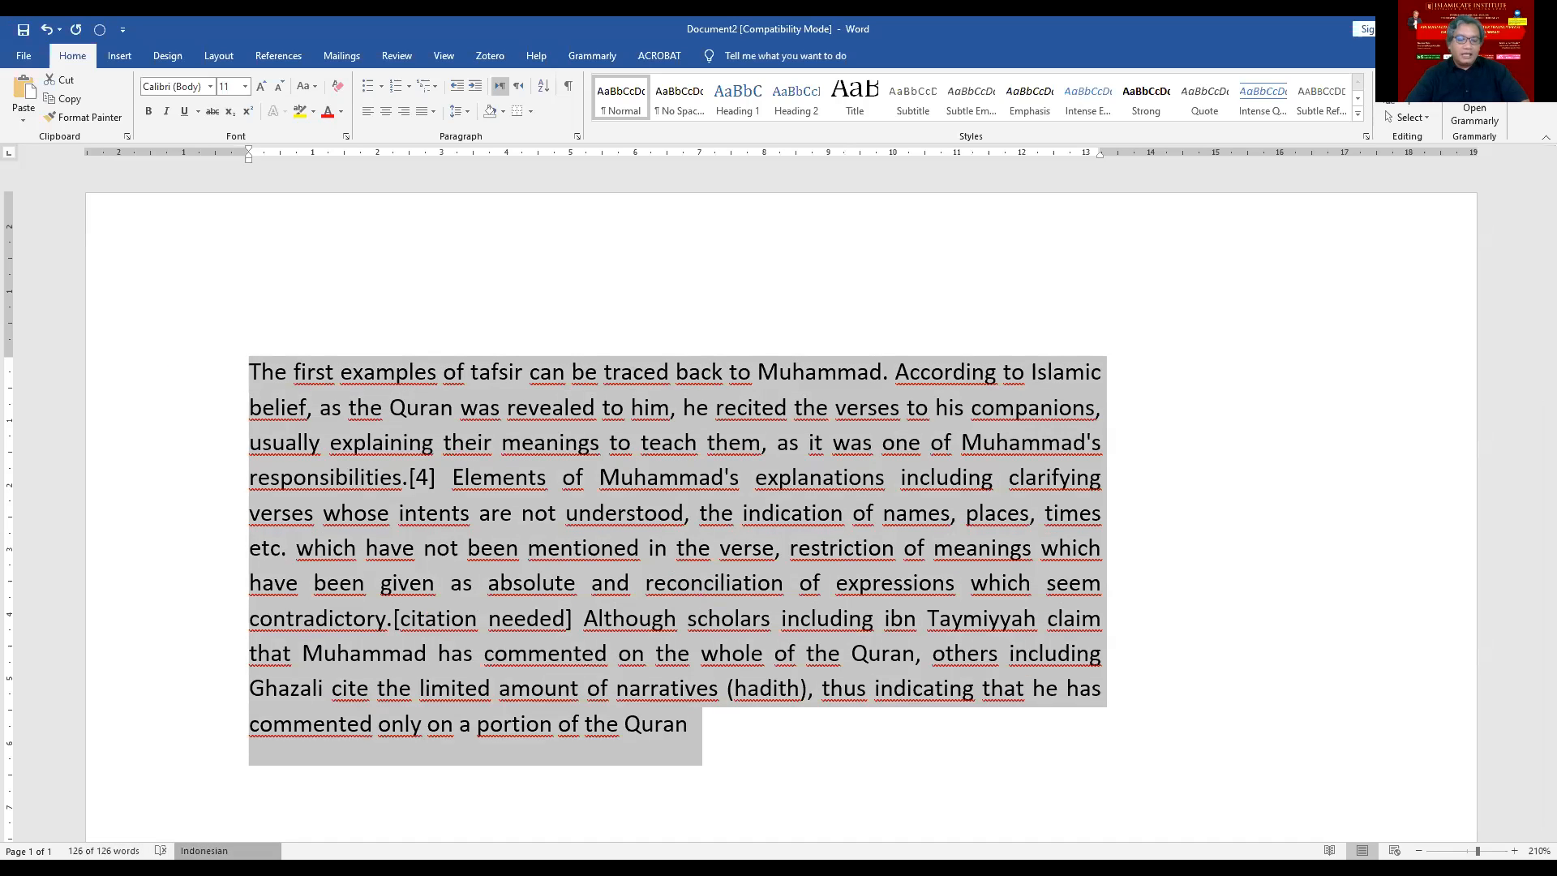
pyautogui.click(725, 393)
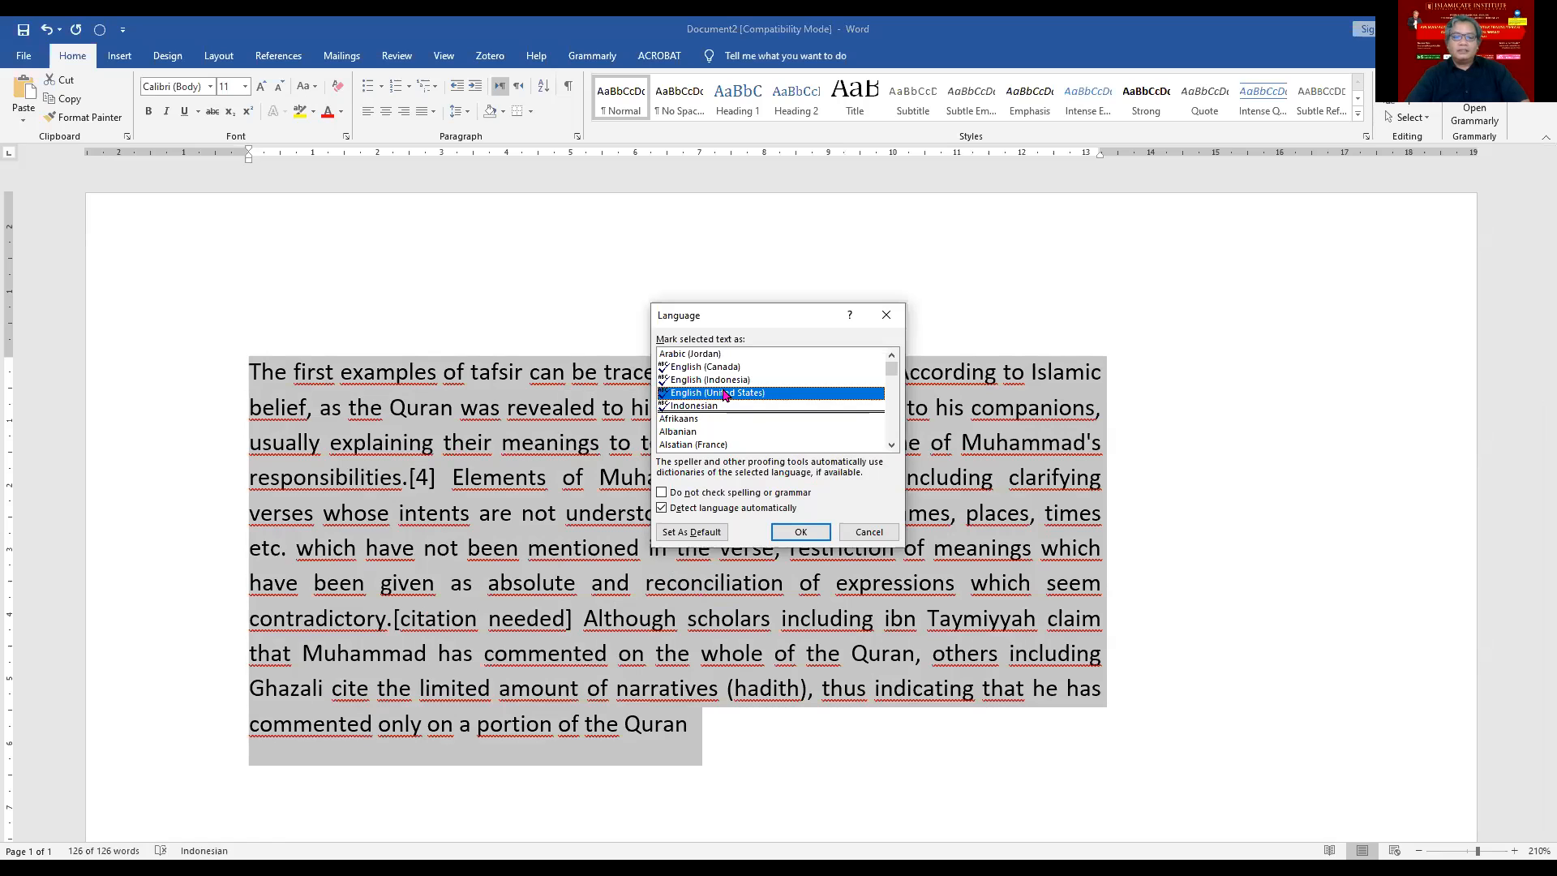
pyautogui.click(803, 532)
pyautogui.click(991, 713)
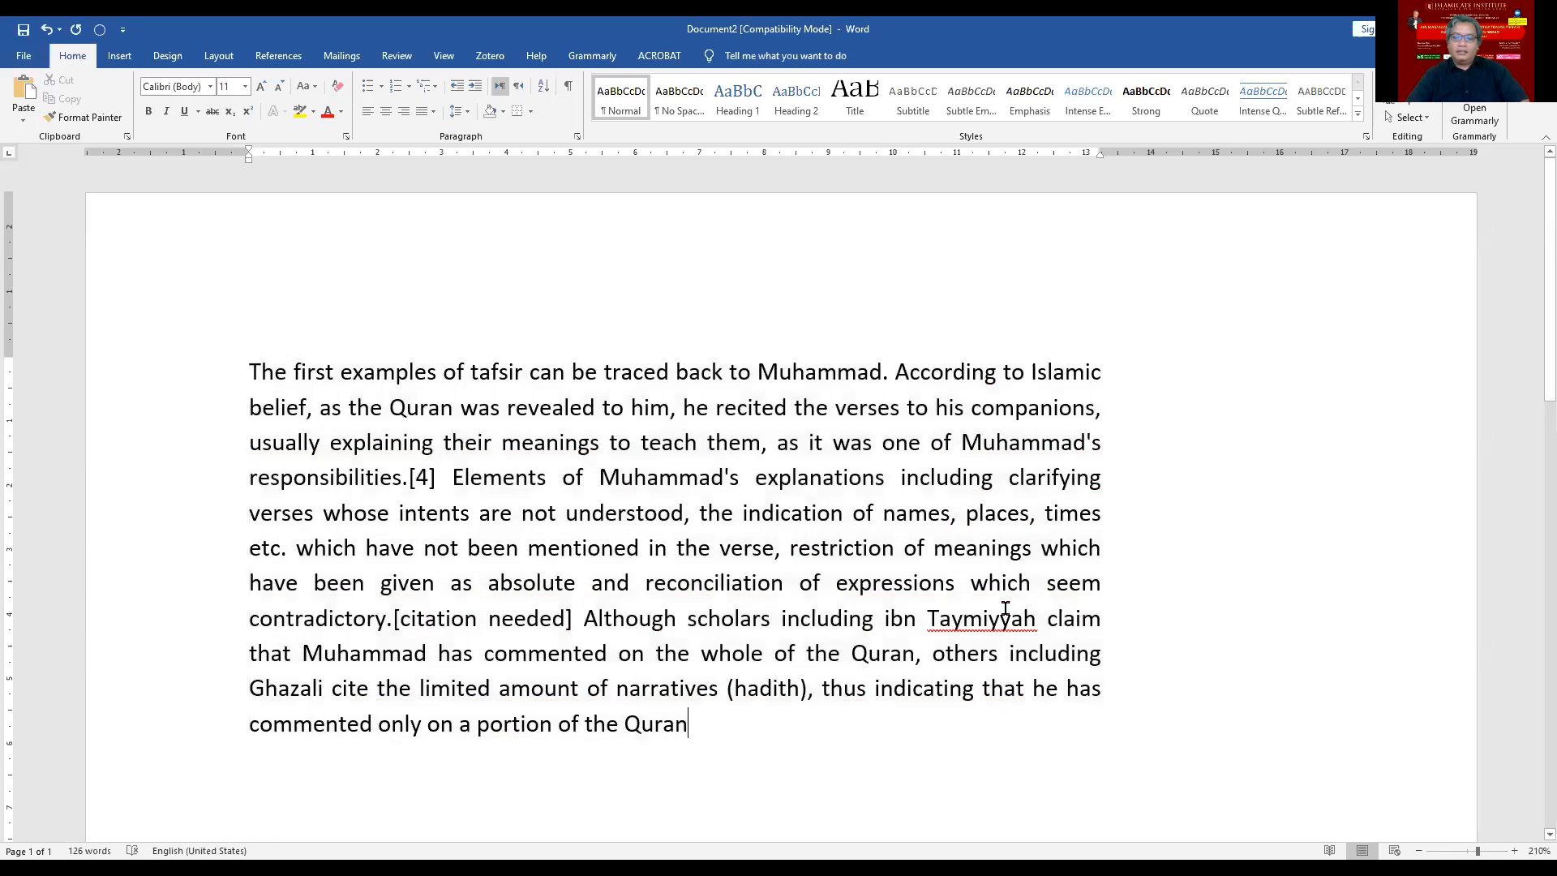
pyautogui.click(240, 363)
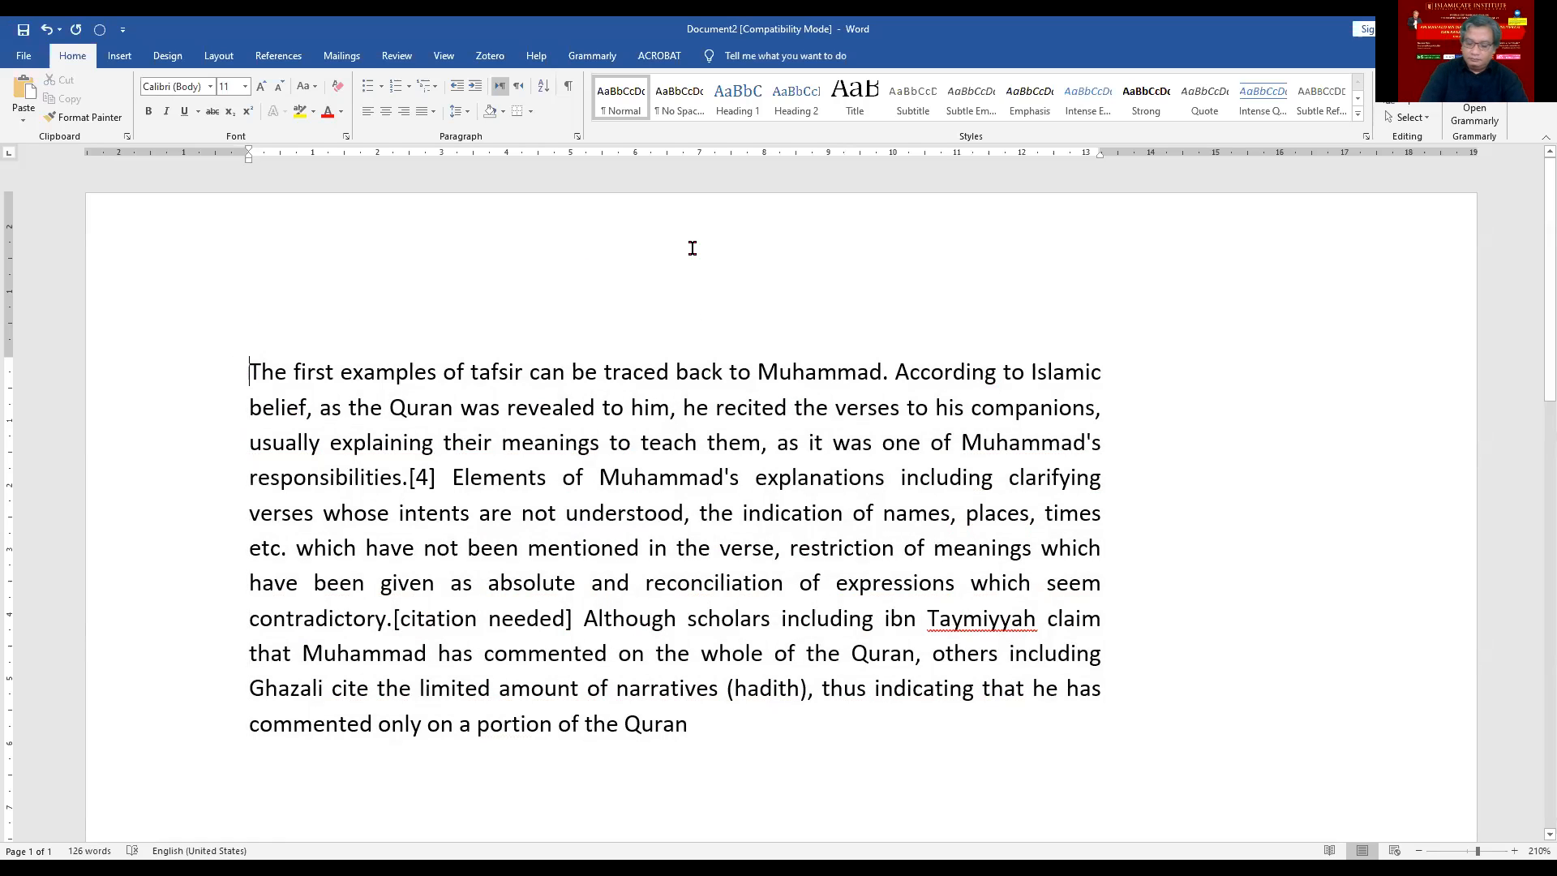
# Step: Add a title line reading "Introduction to the Quranic Exegessies" above the English passage
pyautogui.press('Return')
pyautogui.press('Up')
pyautogui.write('In')
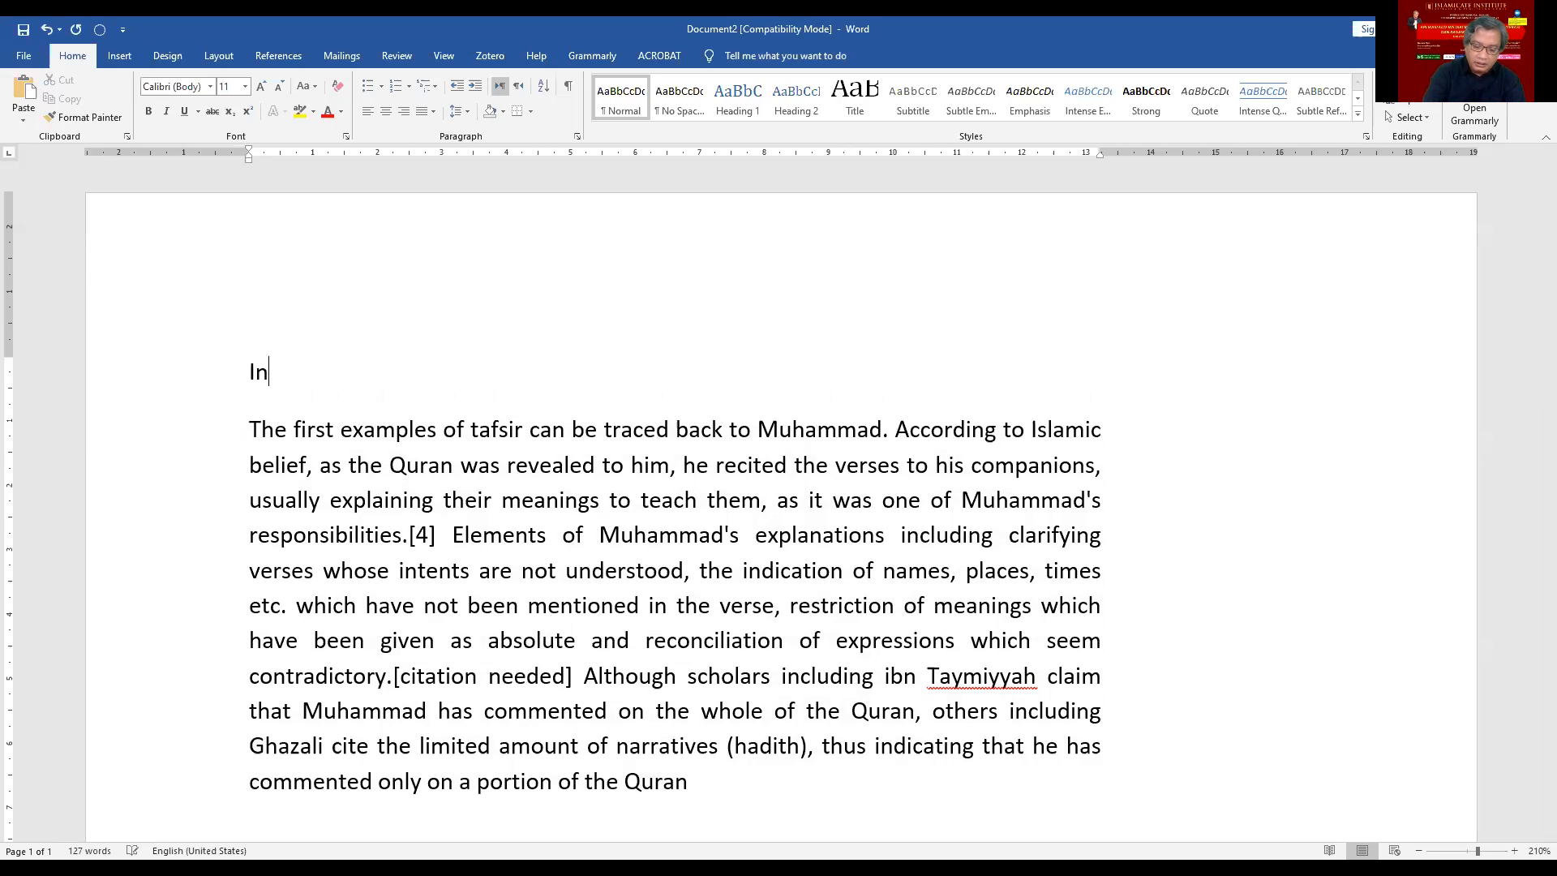
pyautogui.press('BackSpace')
pyautogui.press('BackSpace')
pyautogui.write('Introduction ')
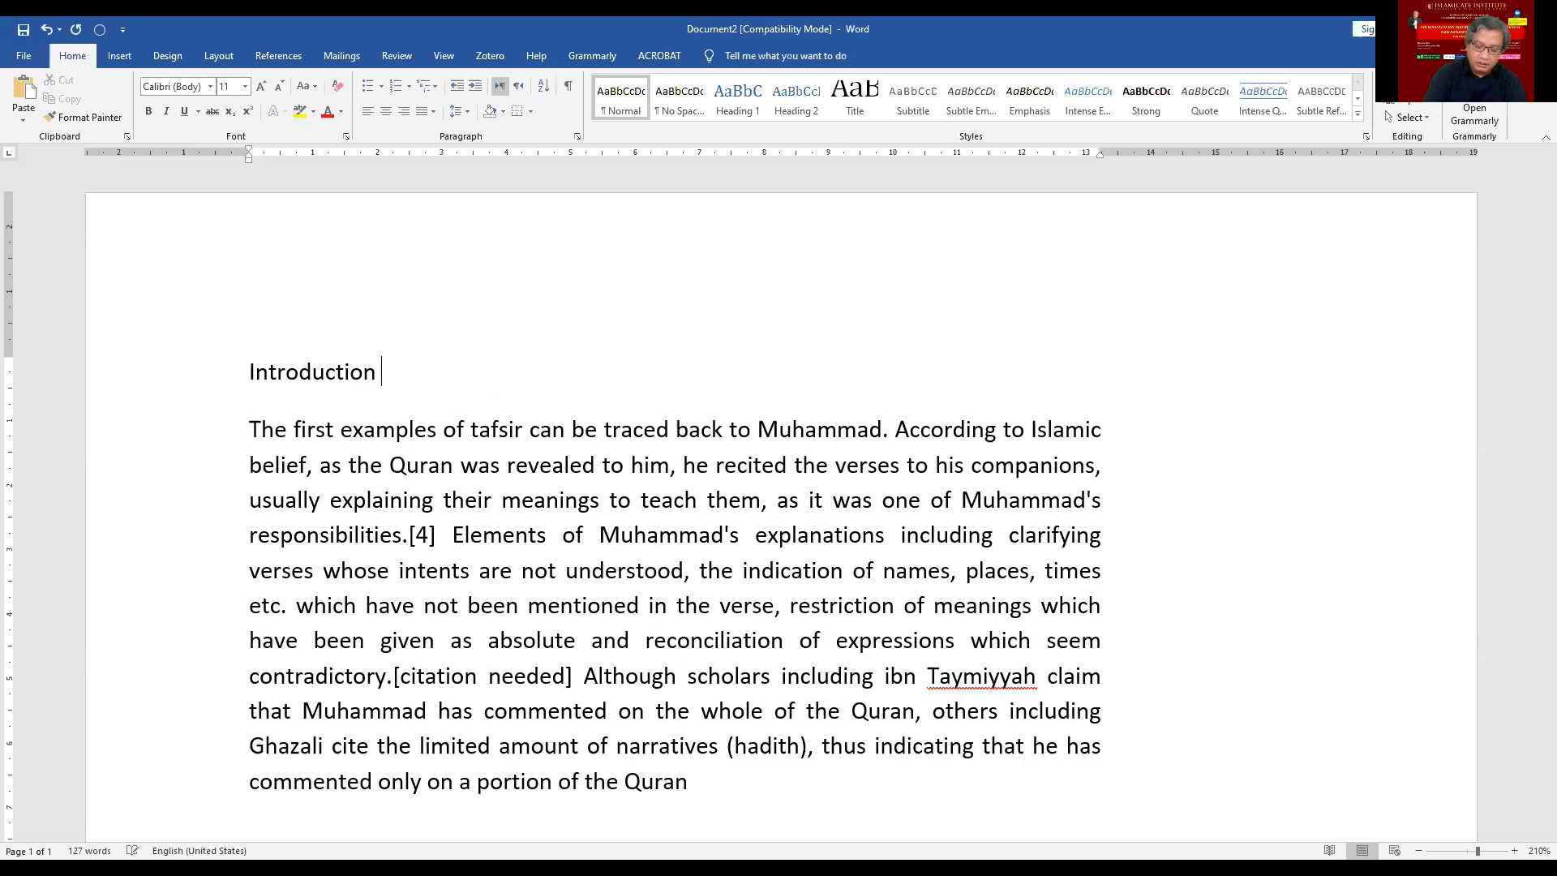
pyautogui.write('to the Quranic ')
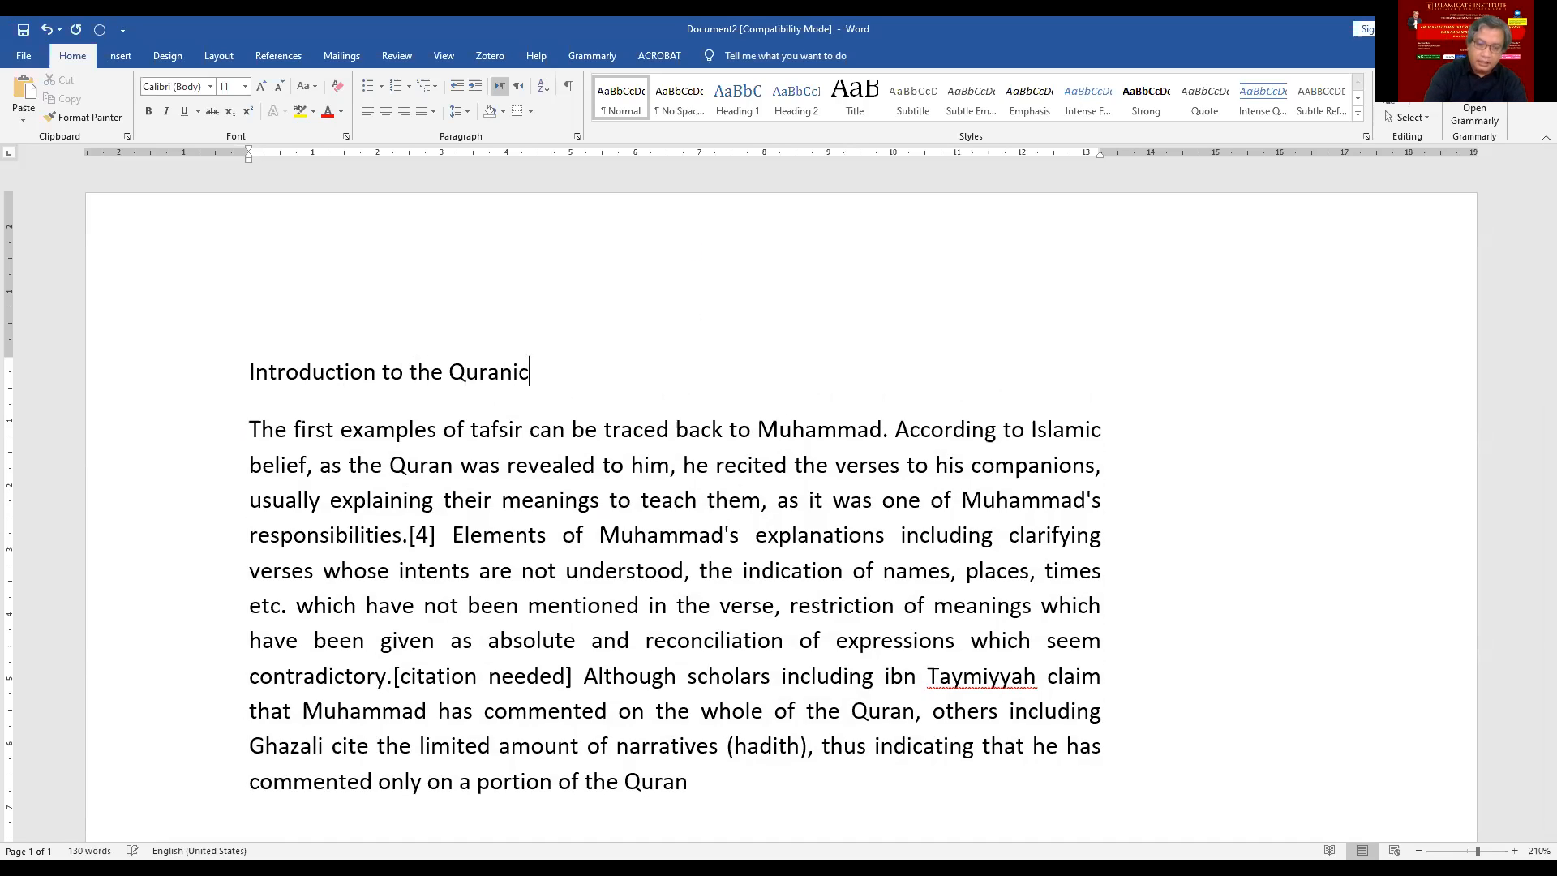
pyautogui.write('Ex')
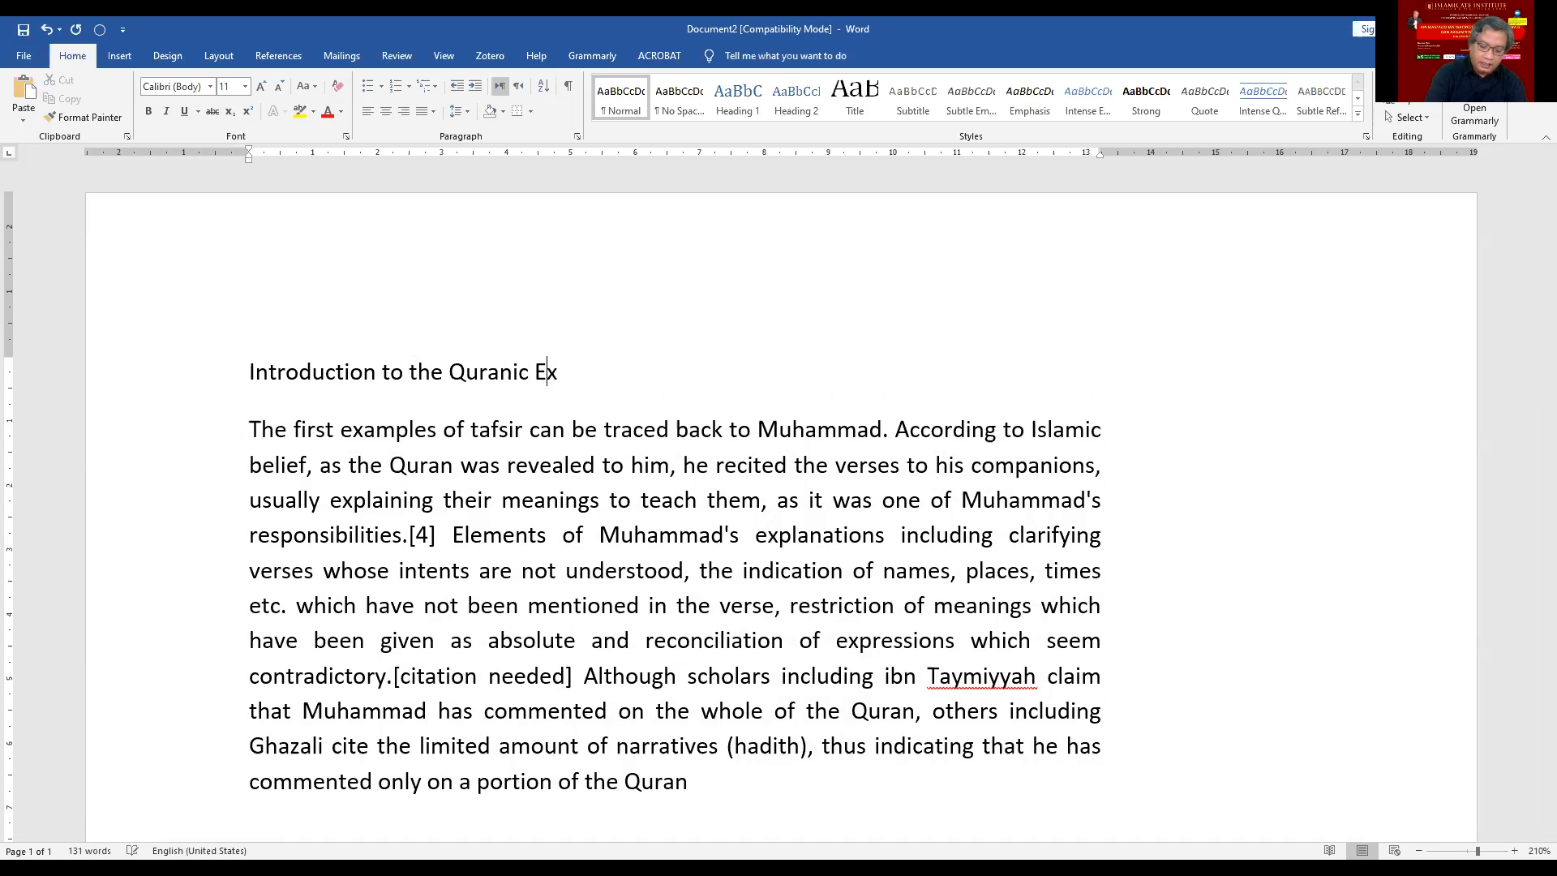
pyautogui.write('egessies')
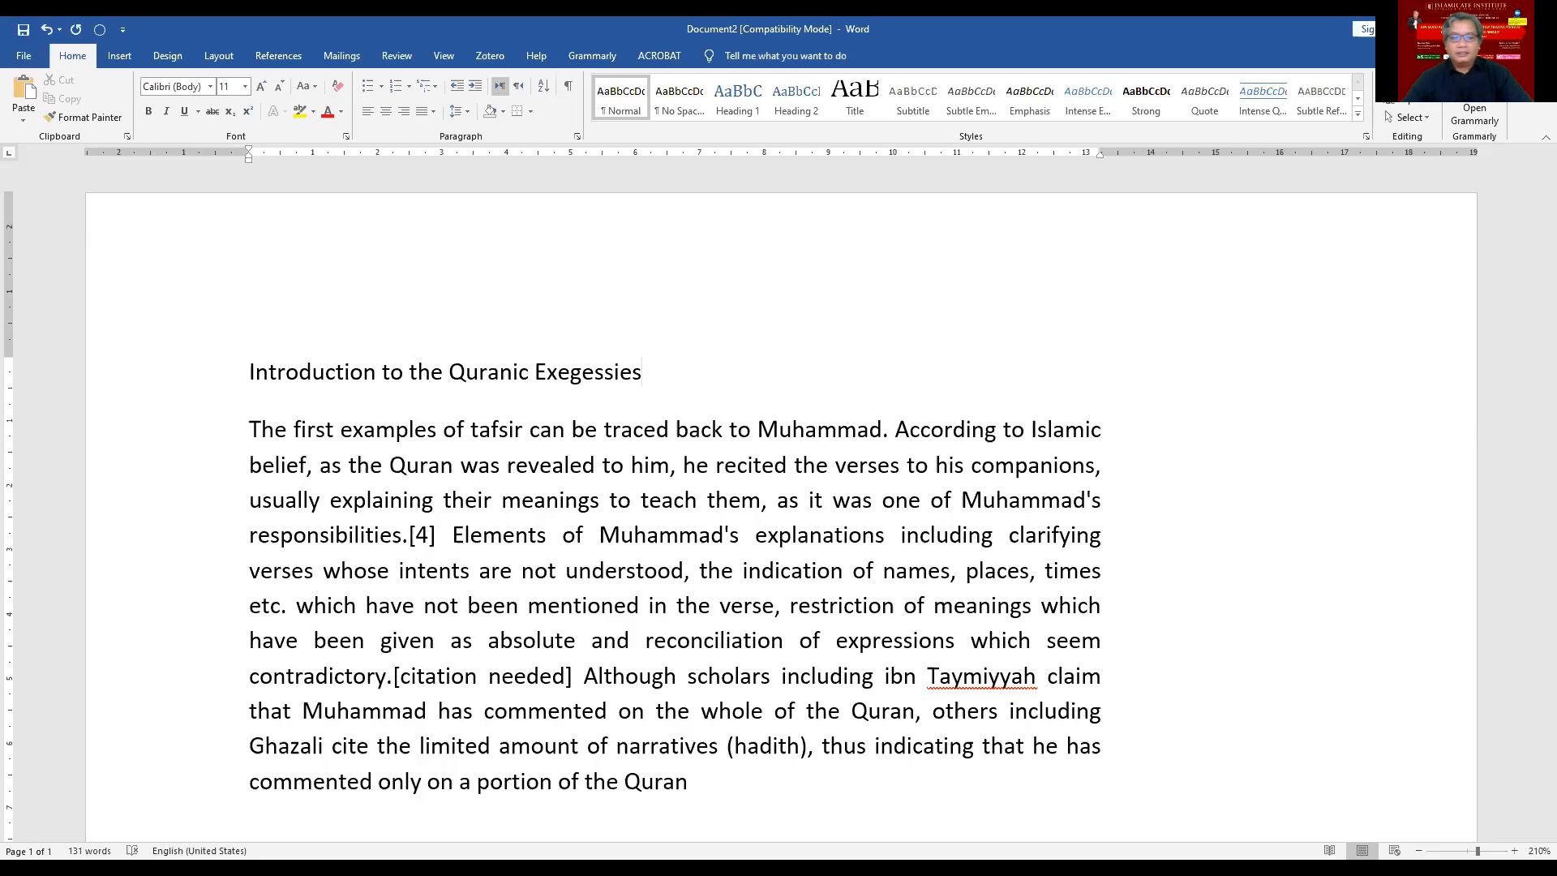
# Step: Convert the title "Introduction to the Quranic Exegessies" to UPPERCASE
pyautogui.moveTo(231, 366); pyautogui.dragTo(228, 361)
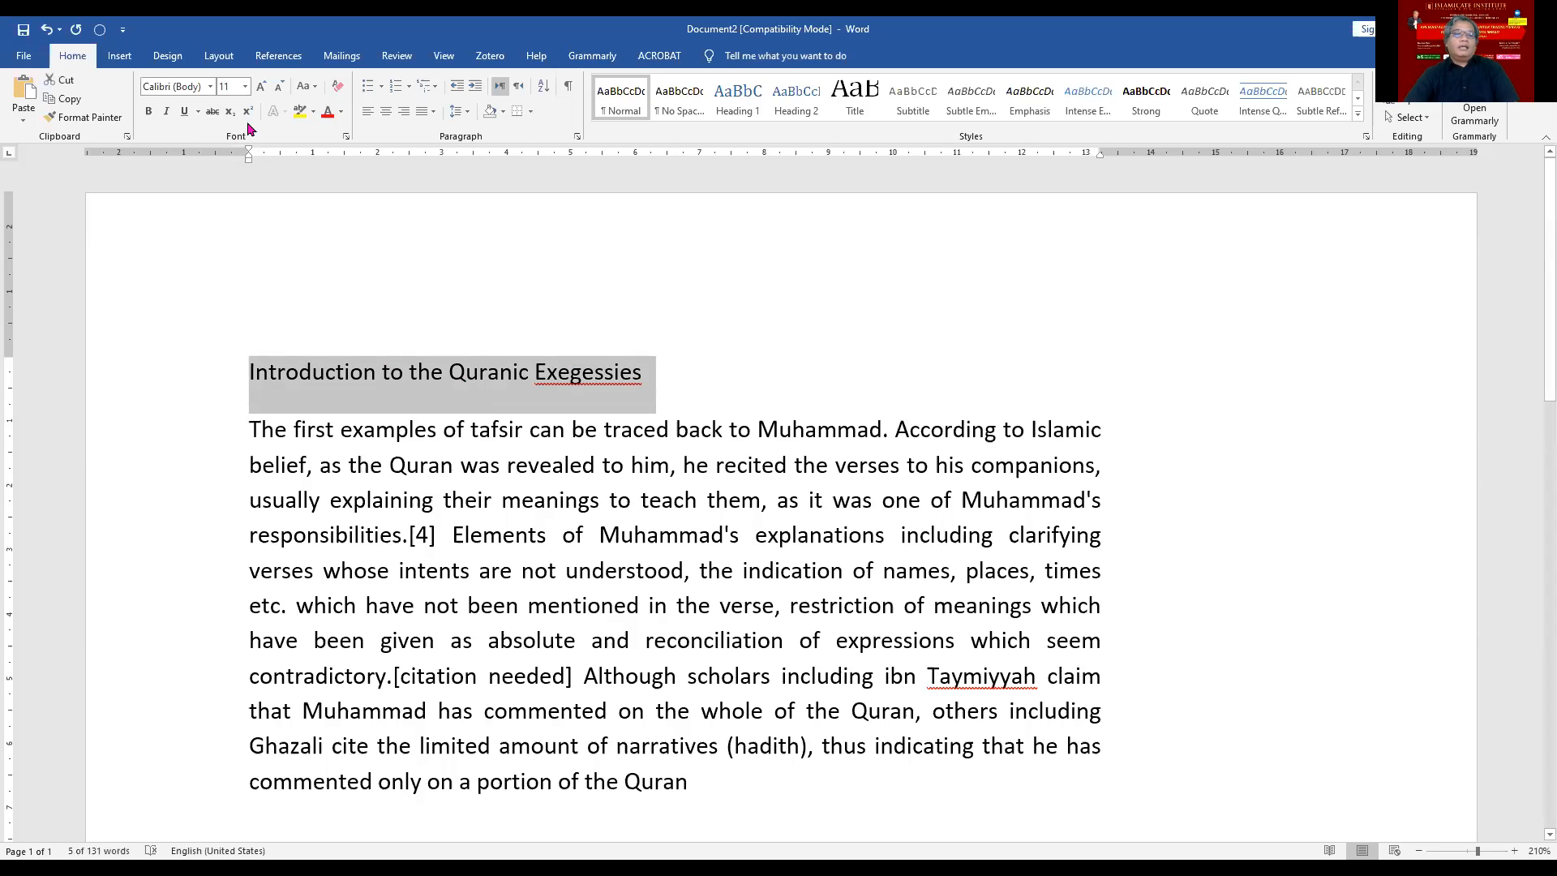
pyautogui.click(311, 89)
pyautogui.click(344, 153)
pyautogui.click(730, 361)
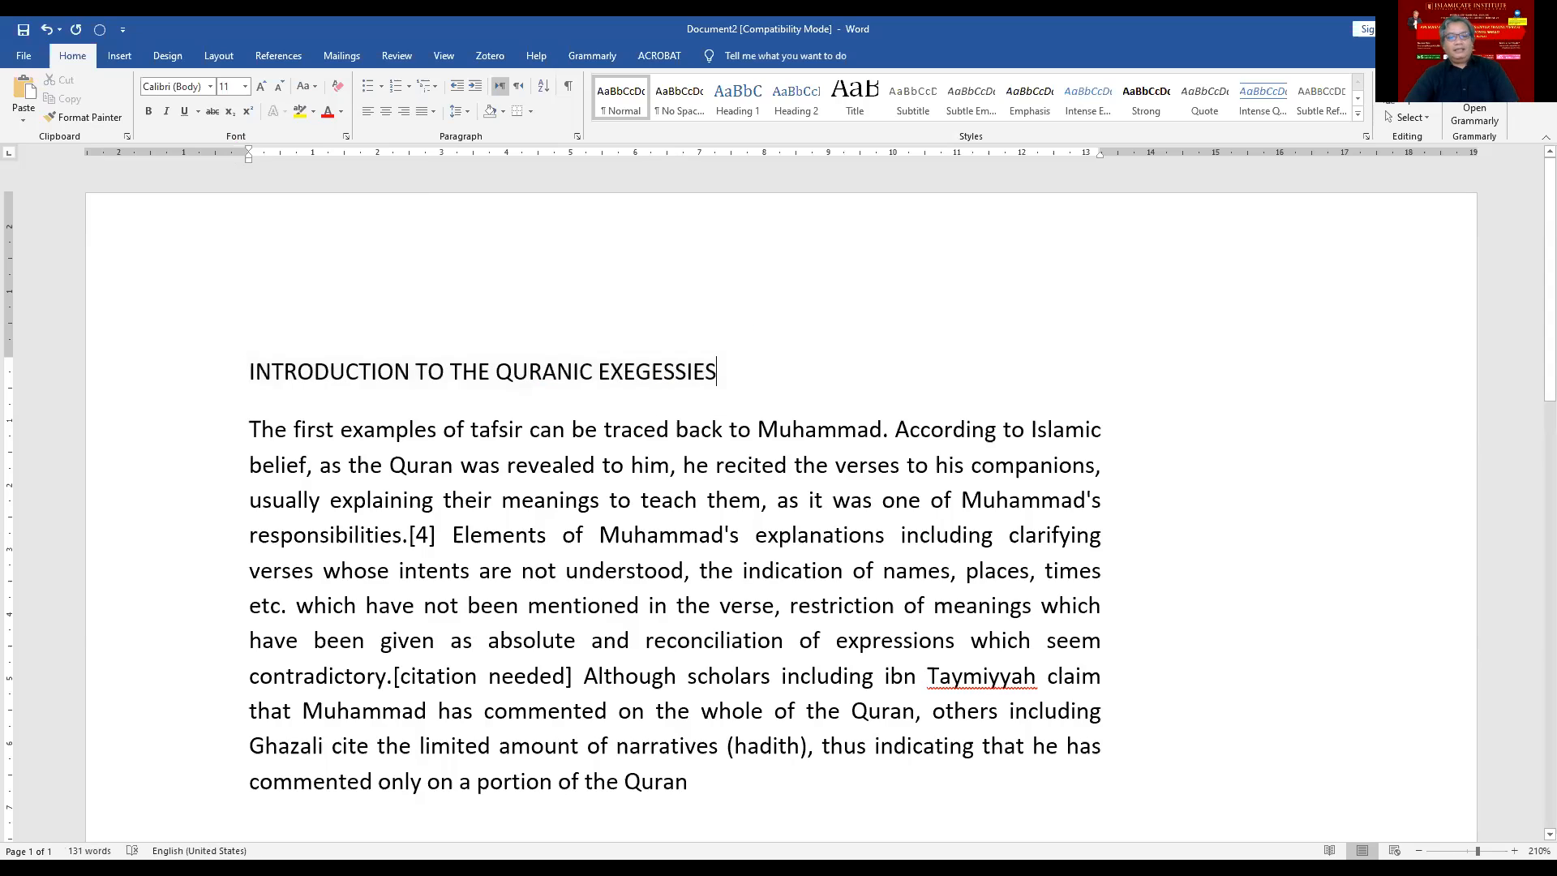
# Step: Change the case of the title about Quranic exegesis to Capitalize Each Word
pyautogui.moveTo(734, 373); pyautogui.dragTo(248, 371)
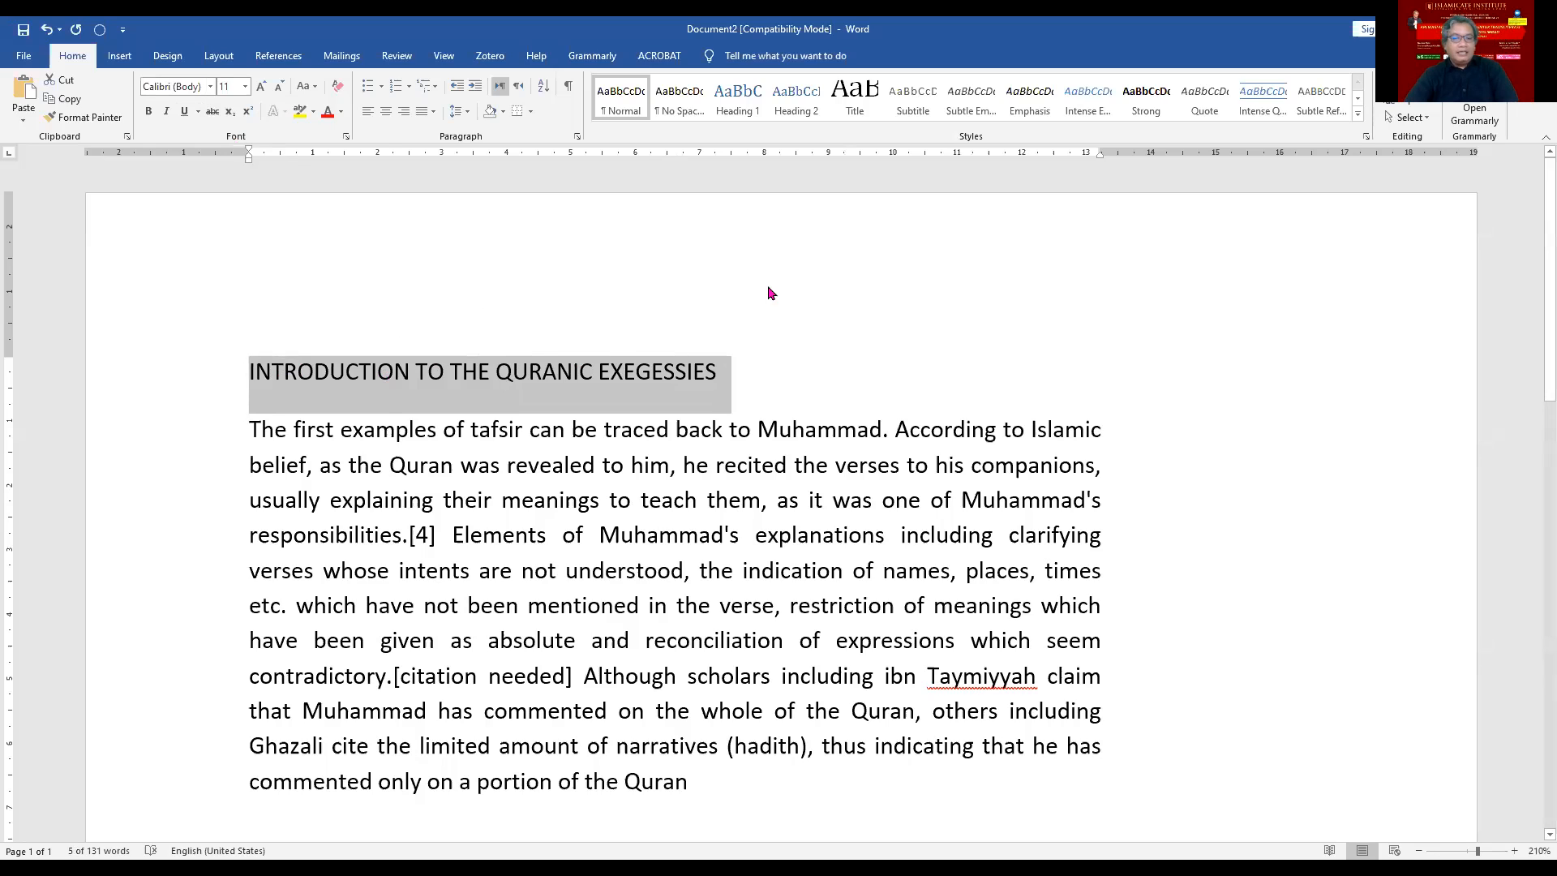
pyautogui.click(312, 87)
pyautogui.click(340, 141)
pyautogui.click(312, 88)
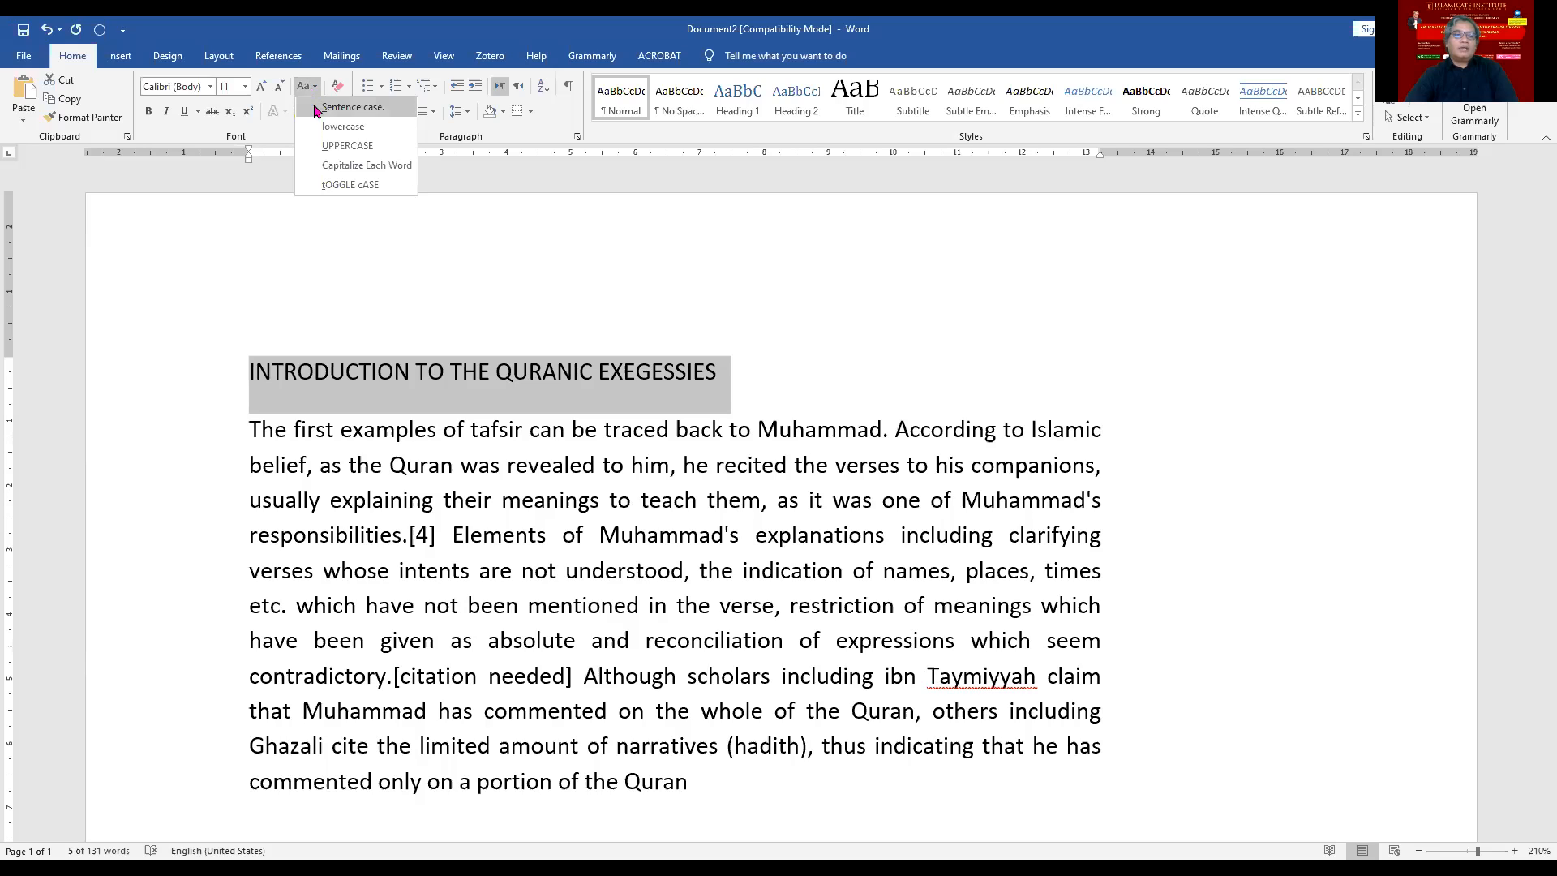
pyautogui.click(336, 168)
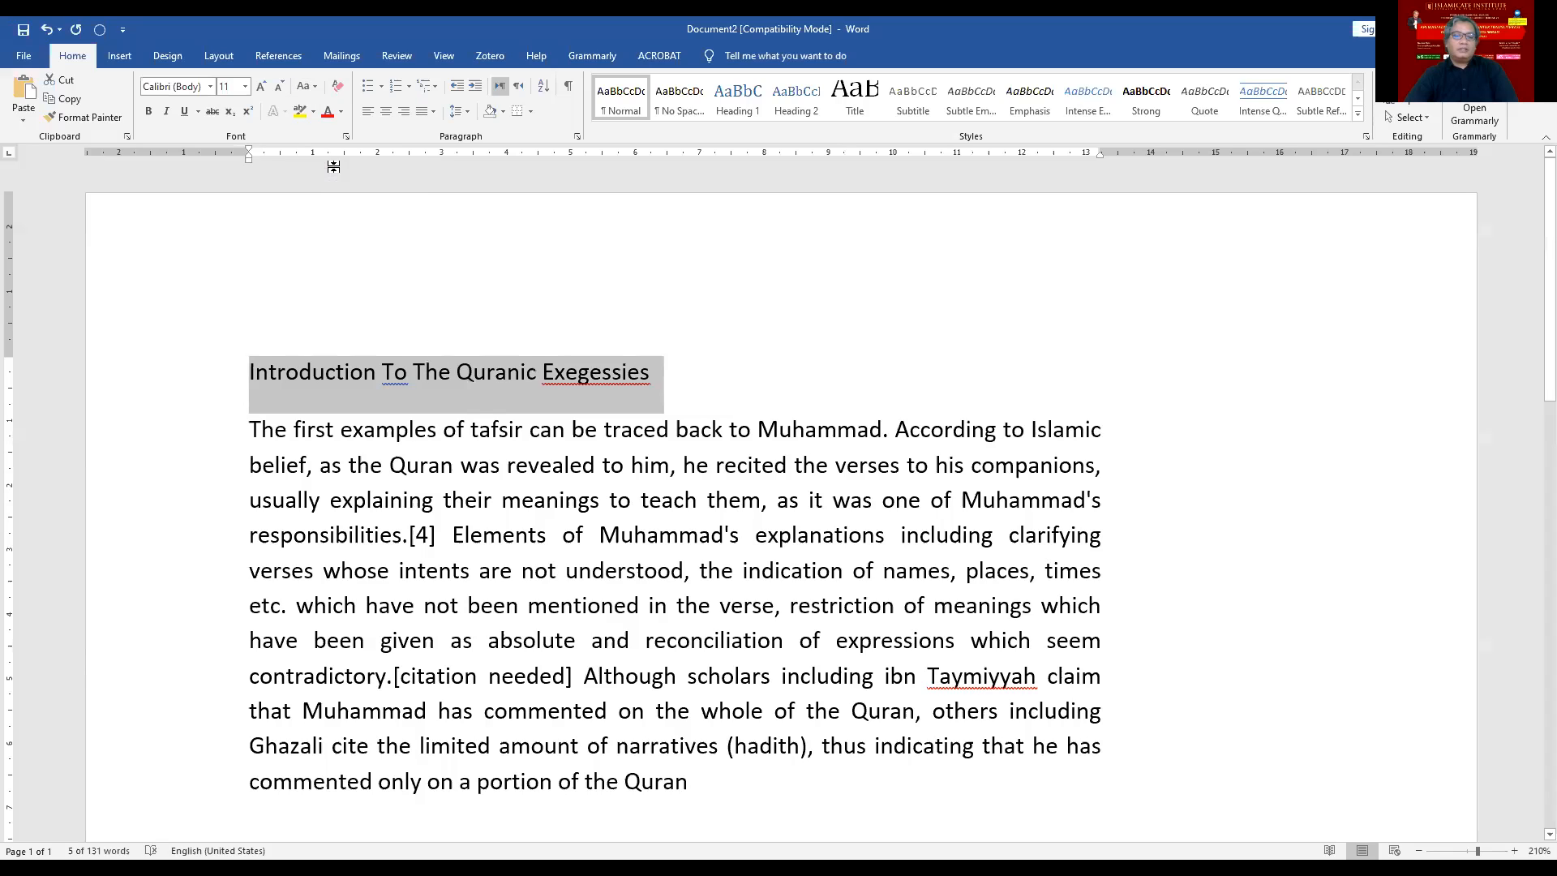
pyautogui.click(721, 340)
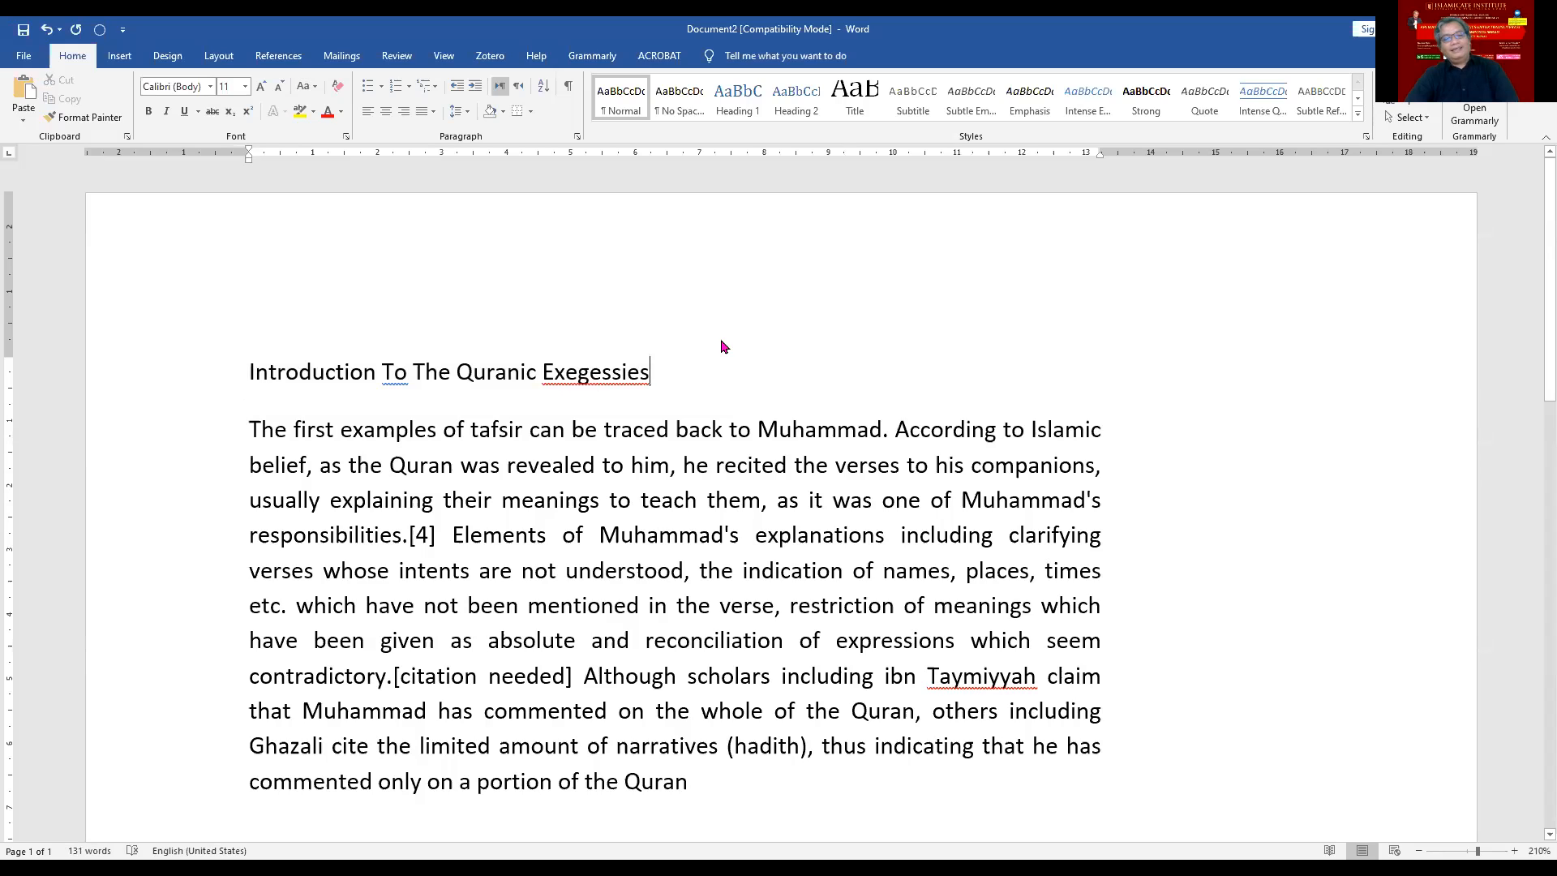
# Step: Correct "To" to "to" using the grammar suggestion and "The" to "the" in the title about Quranic exegesis
pyautogui.rightClick(396, 382)
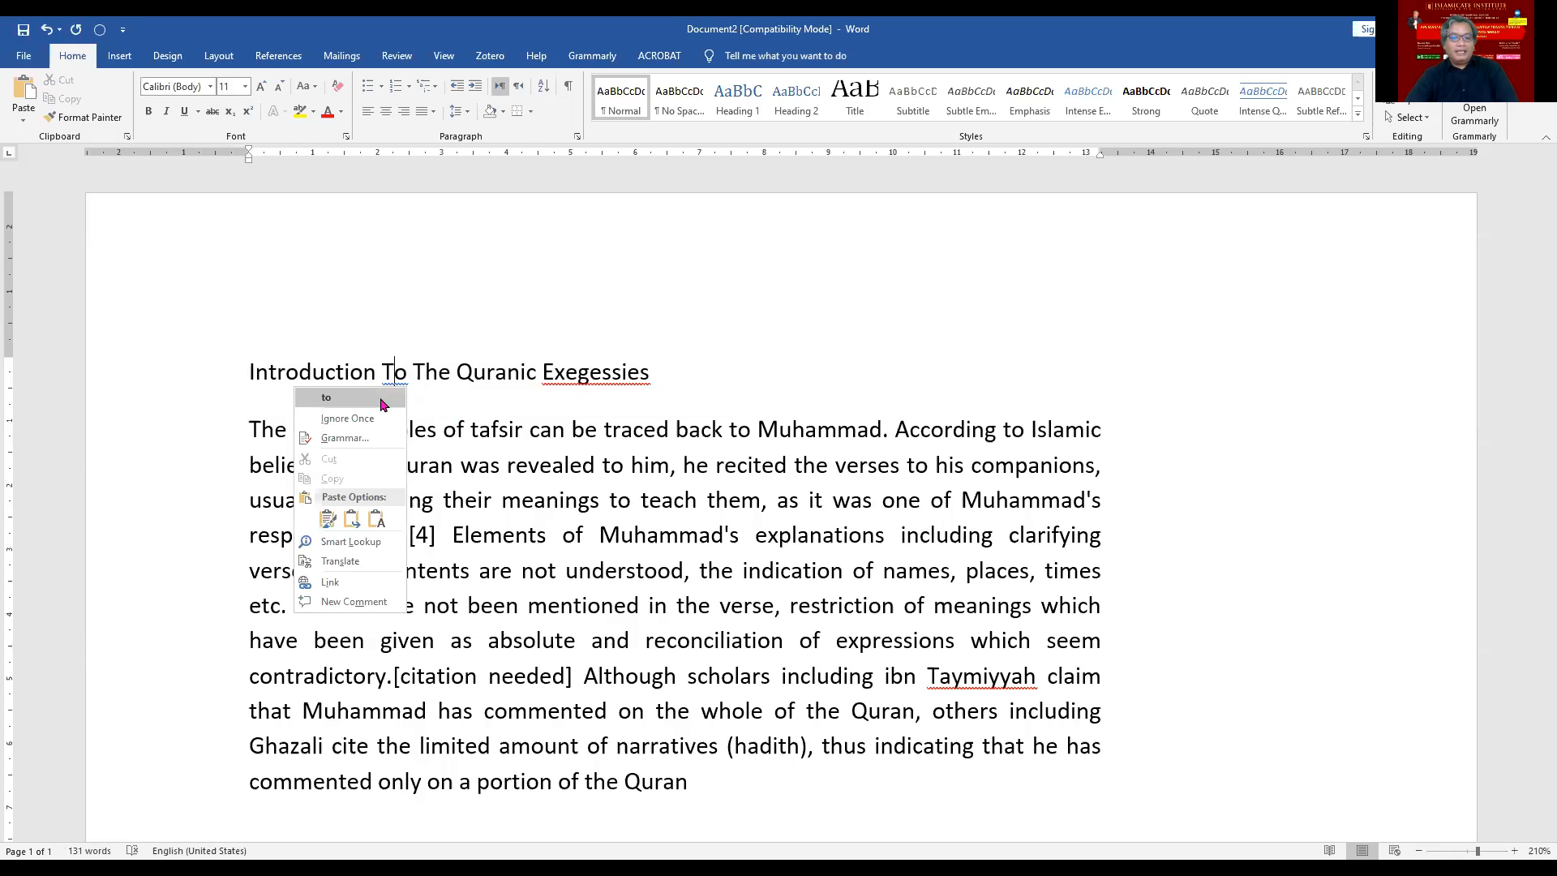
pyautogui.click(381, 399)
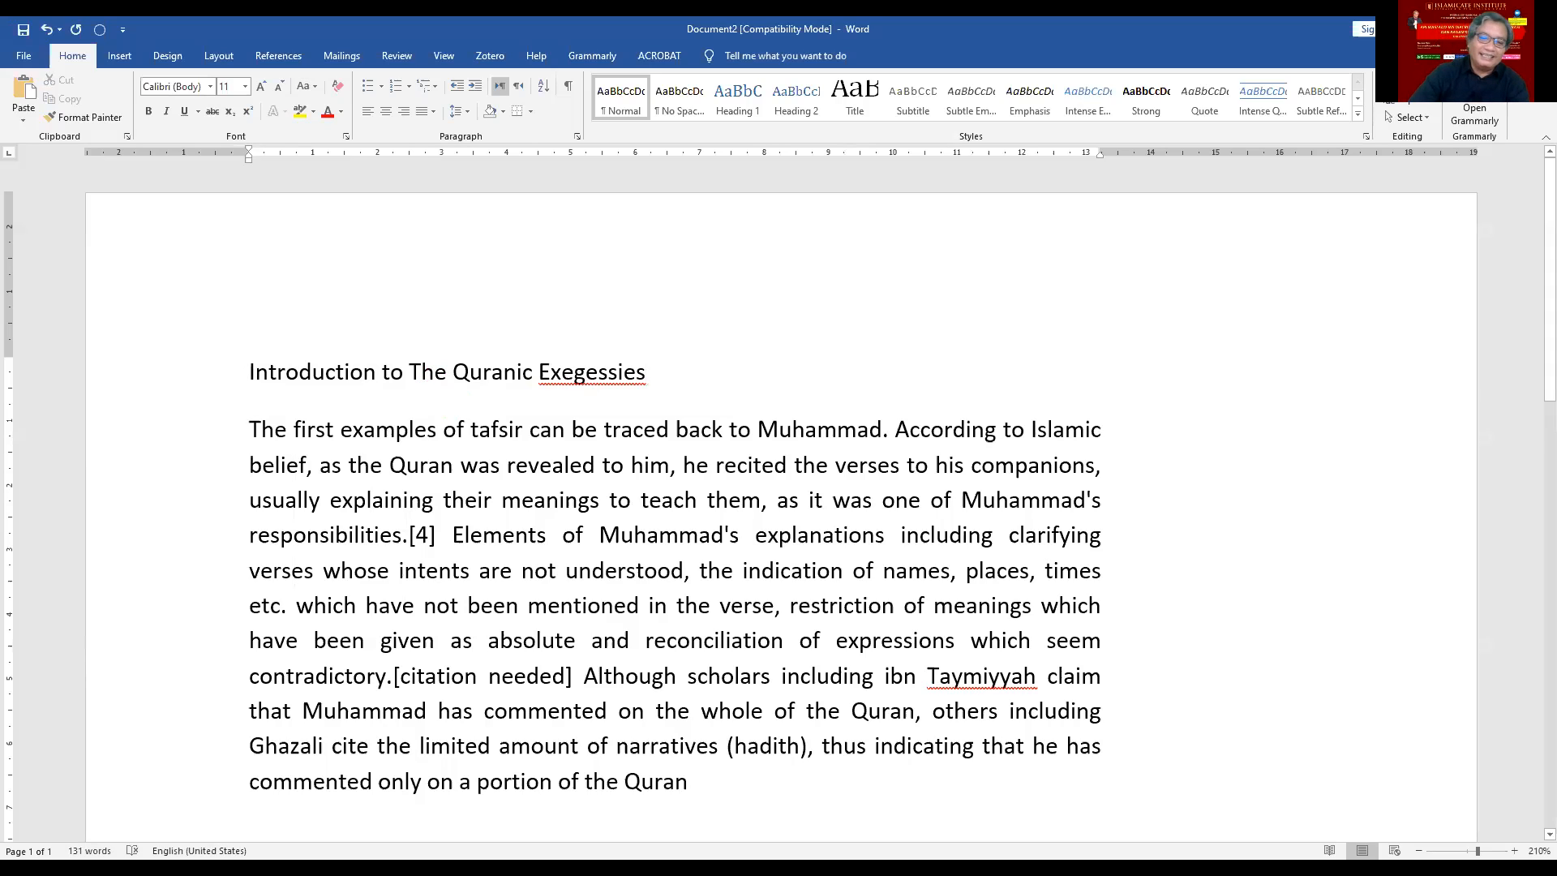
pyautogui.click(422, 372)
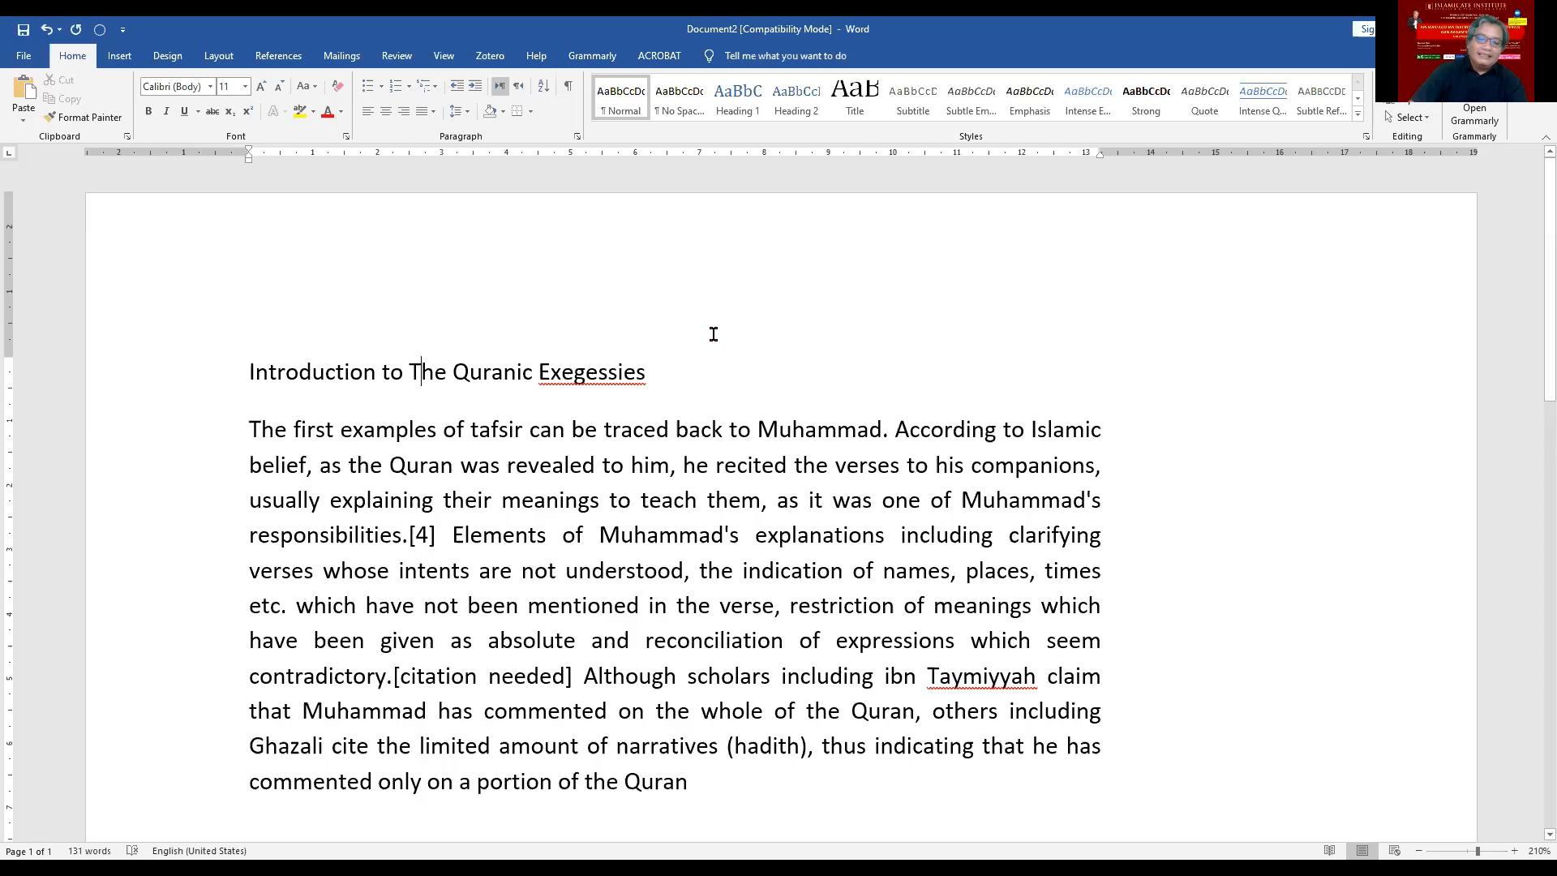
pyautogui.press('BackSpace')
pyautogui.write('e')
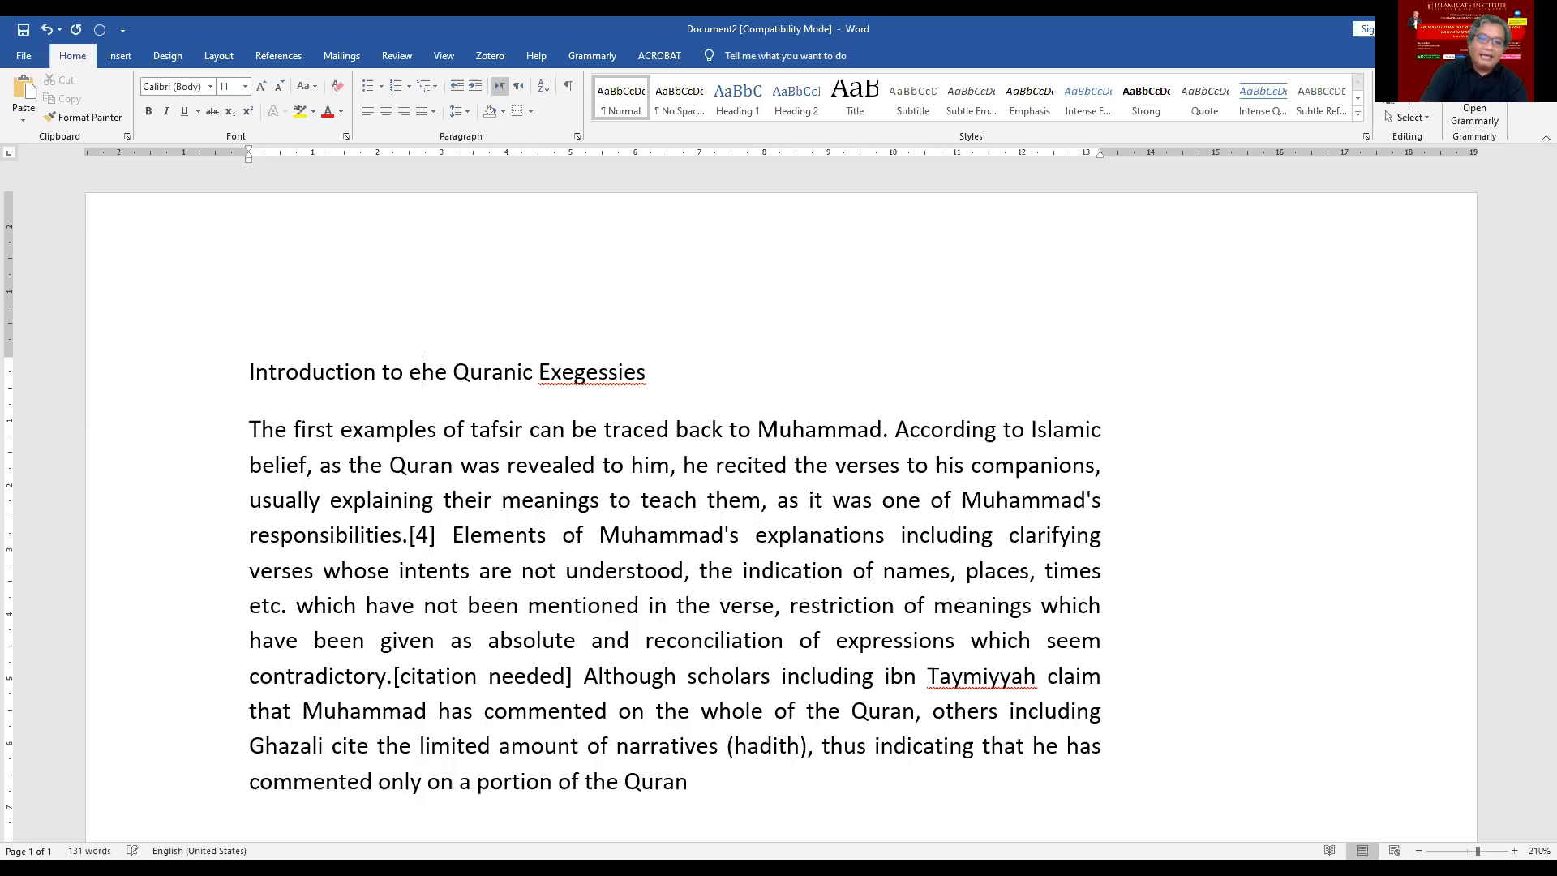
pyautogui.press('BackSpace')
pyautogui.write('t')
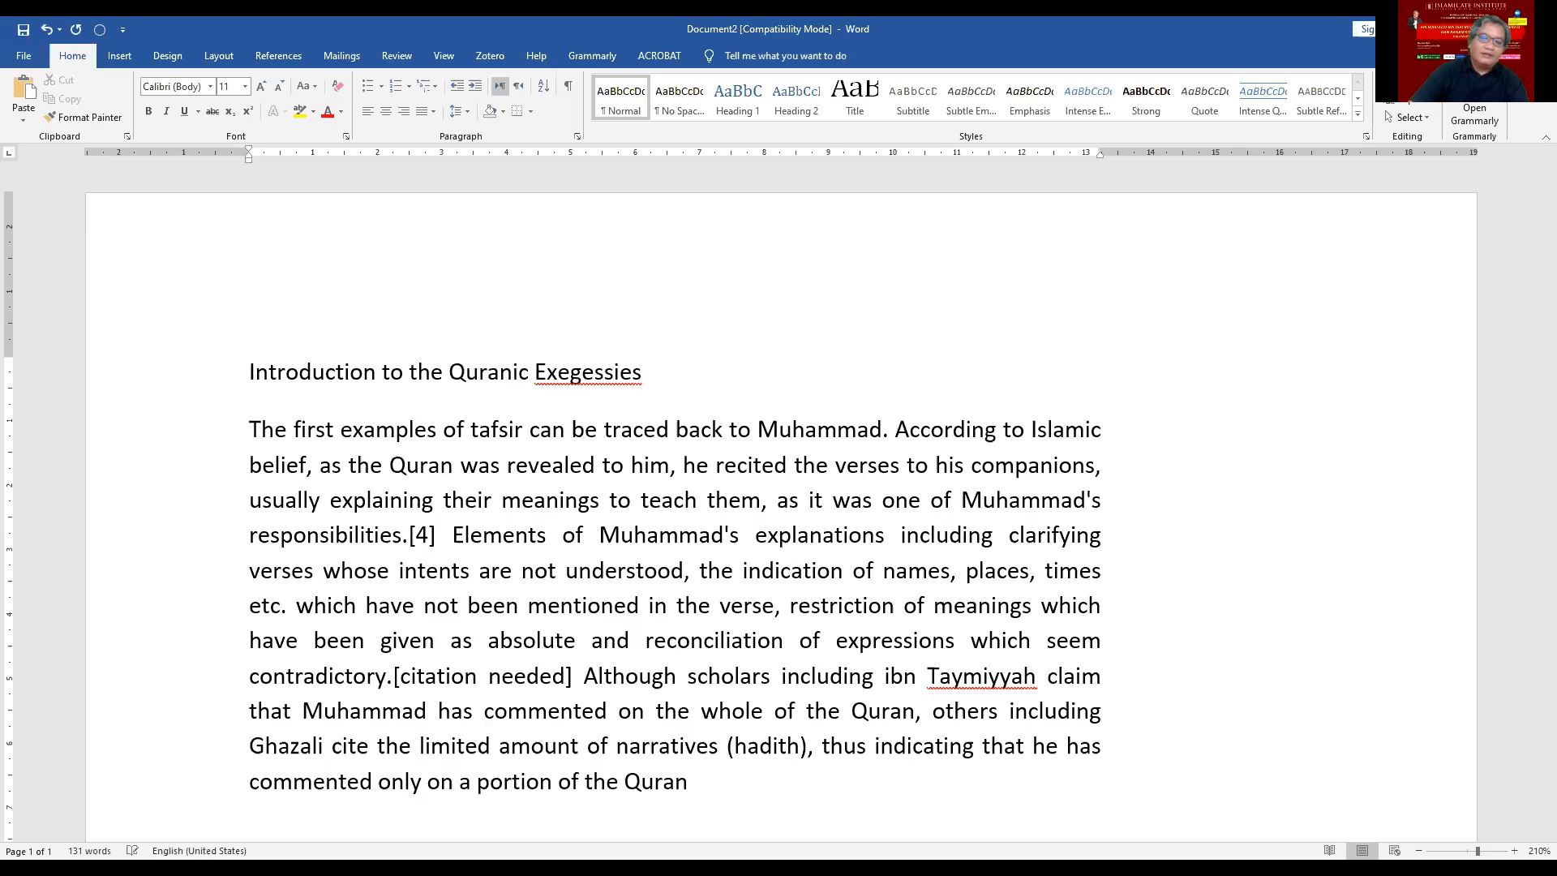
# Step: Add a second title line below the first, reading "The Influence of Profit to the Performance"
pyautogui.click(649, 384)
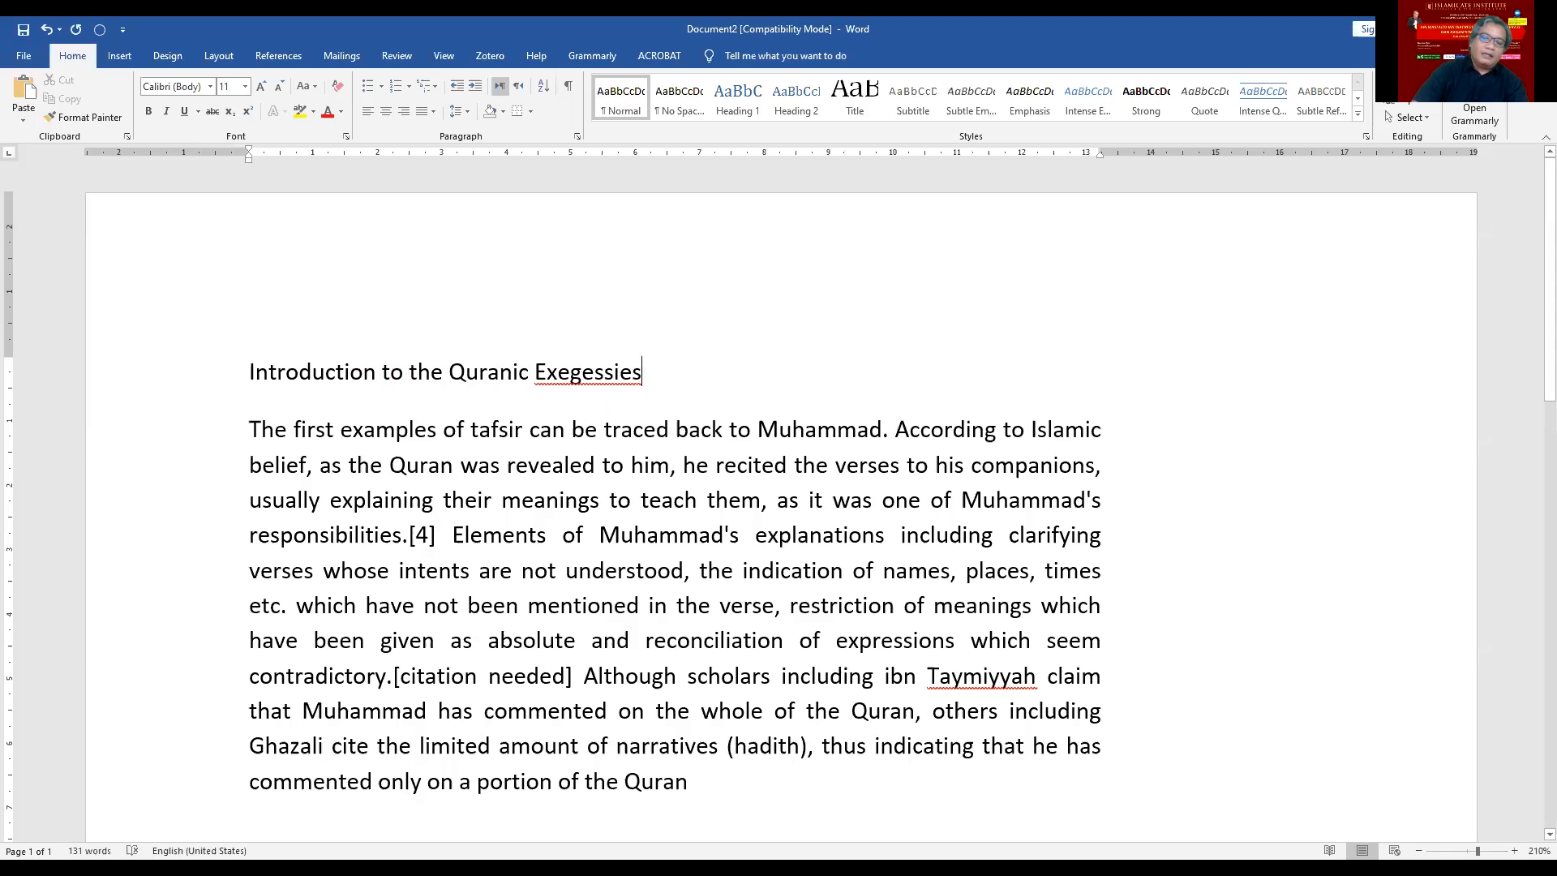
pyautogui.press('Return')
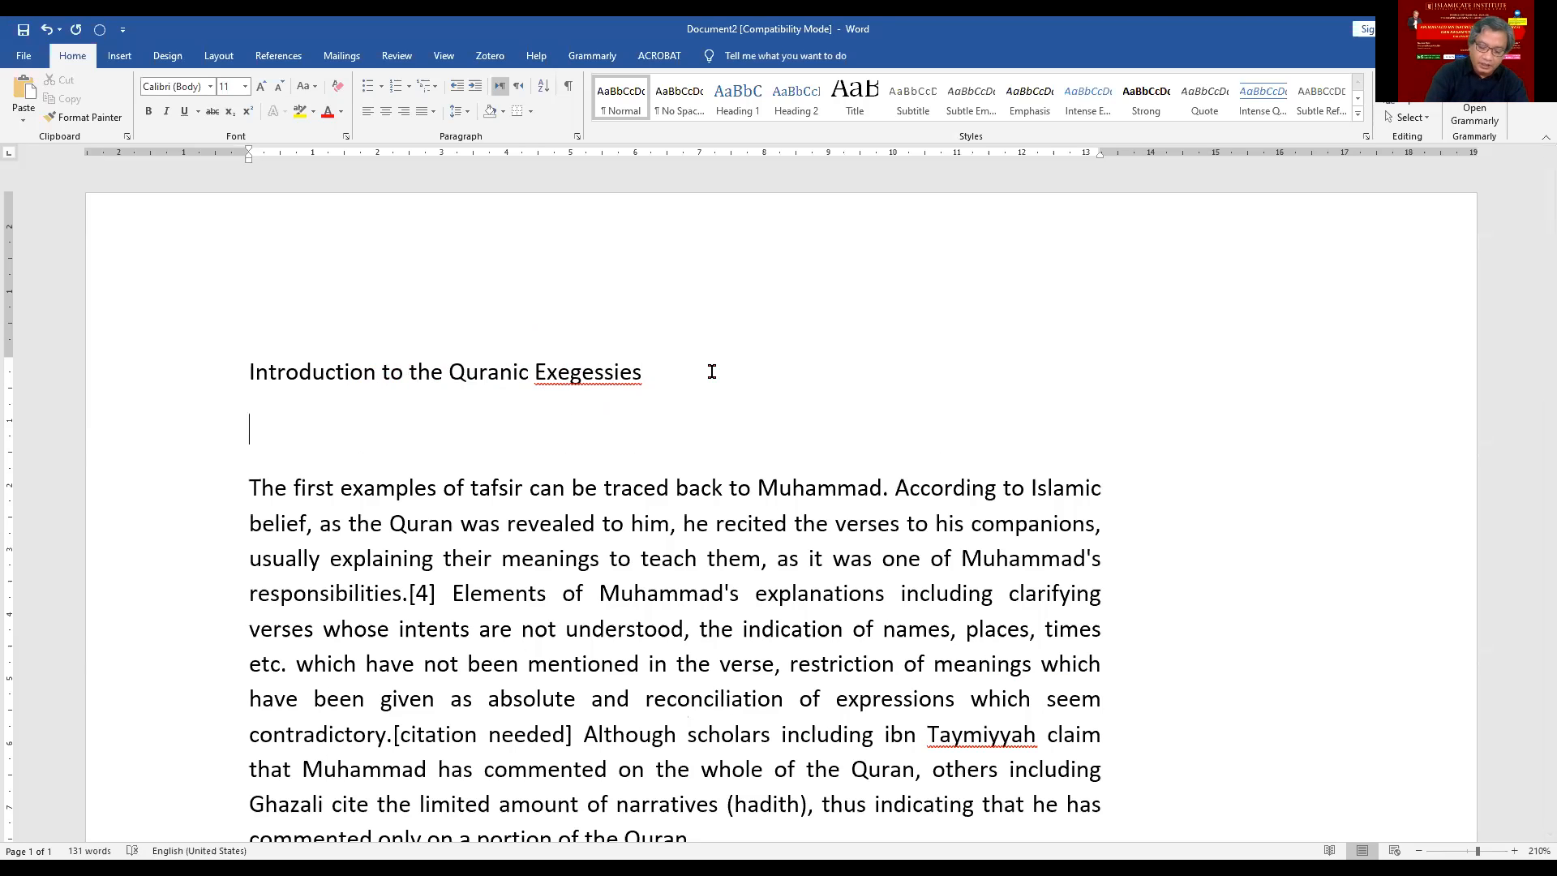
pyautogui.write('The Influc')
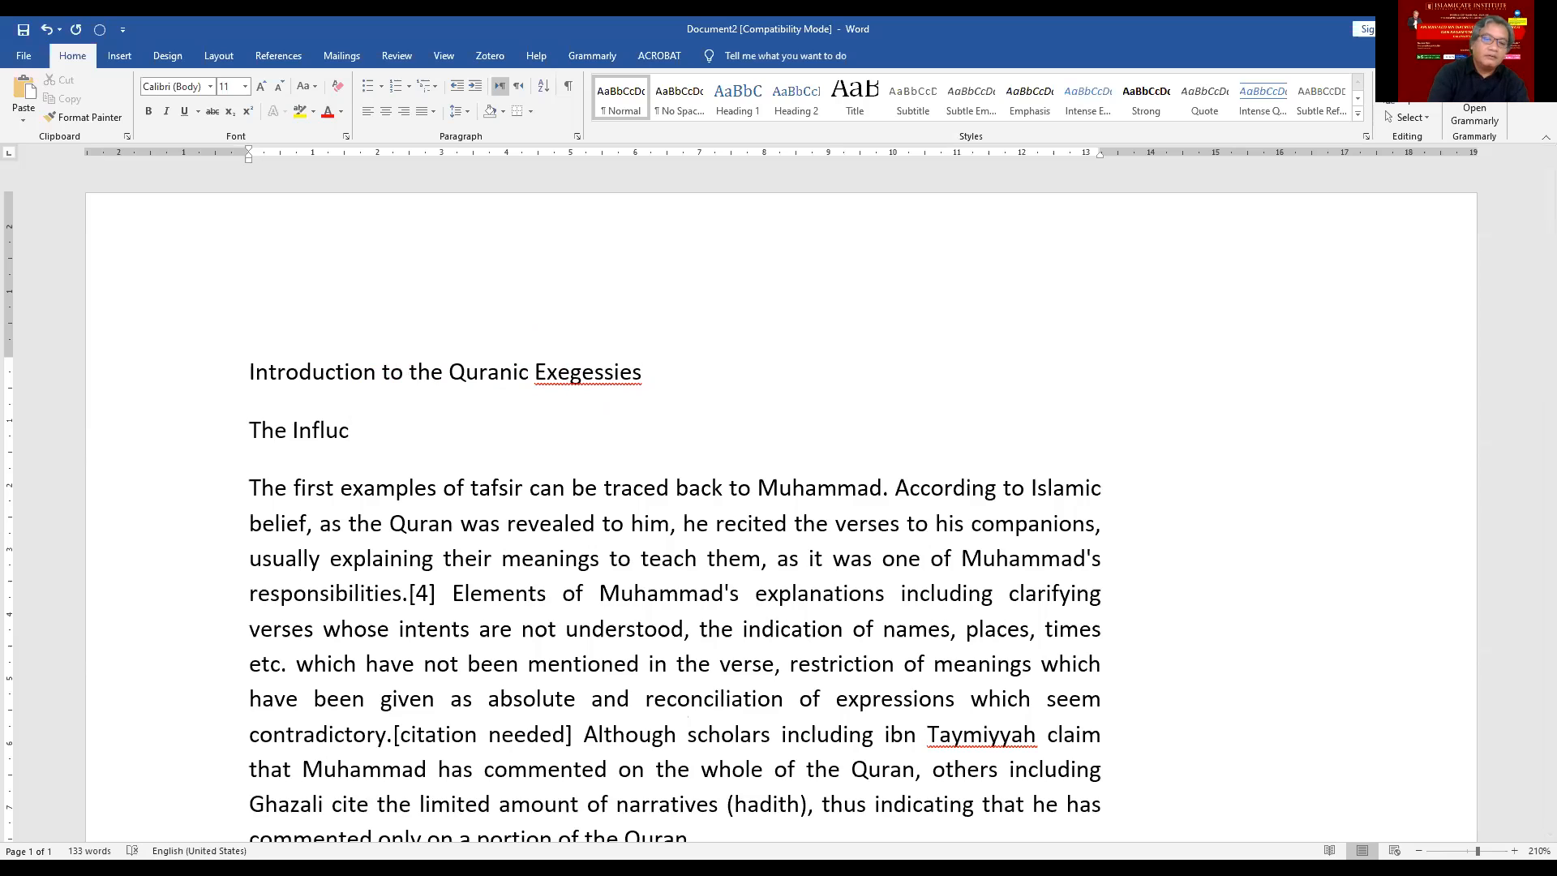
pyautogui.press('BackSpace')
pyautogui.write('ence of')
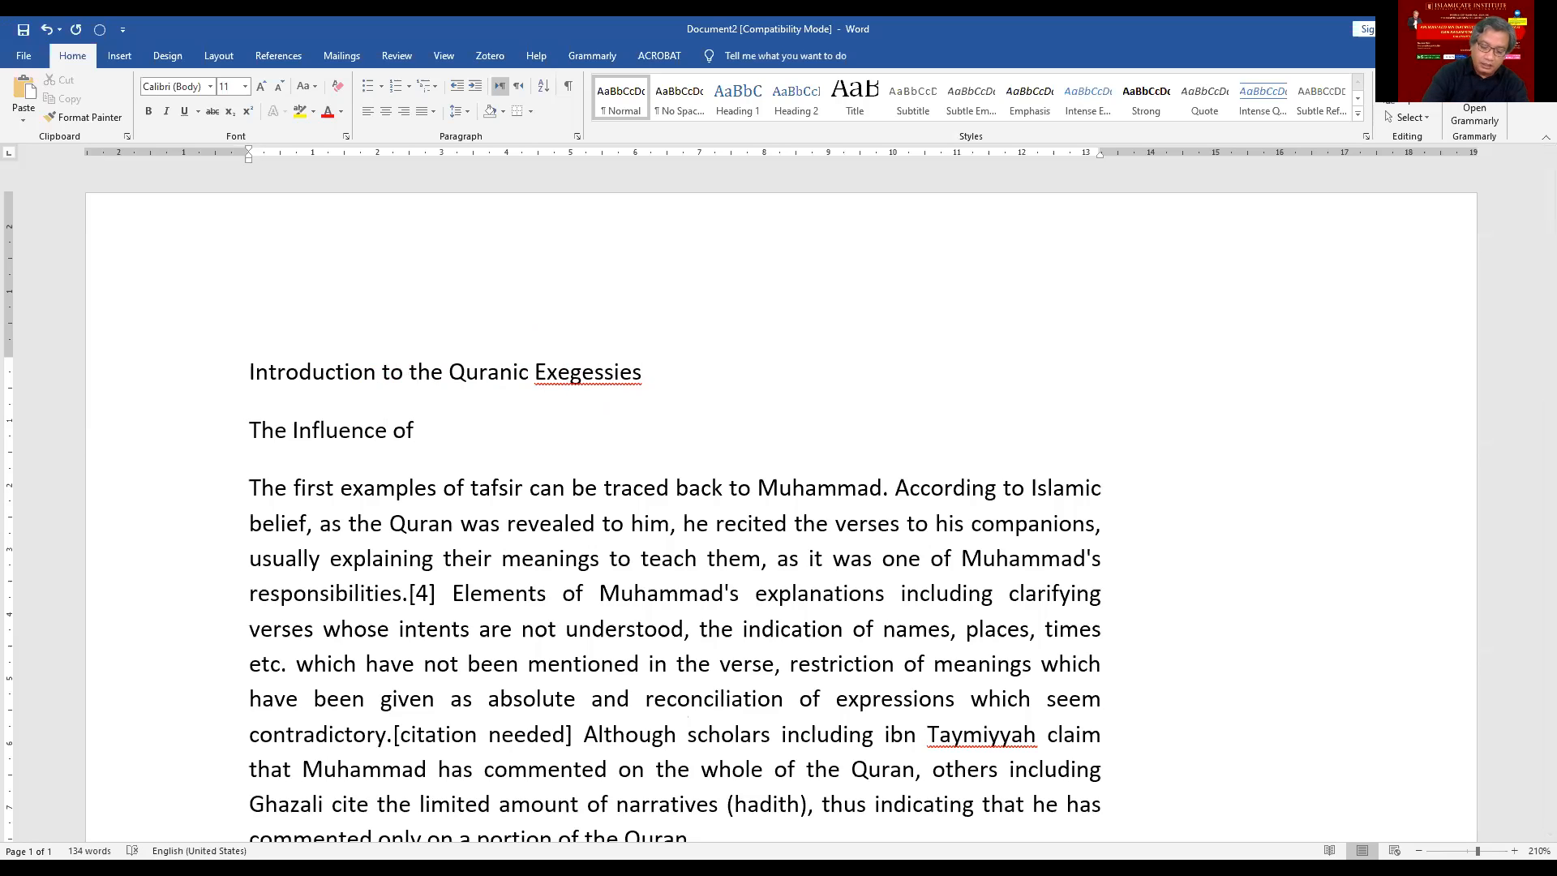
pyautogui.write('N')
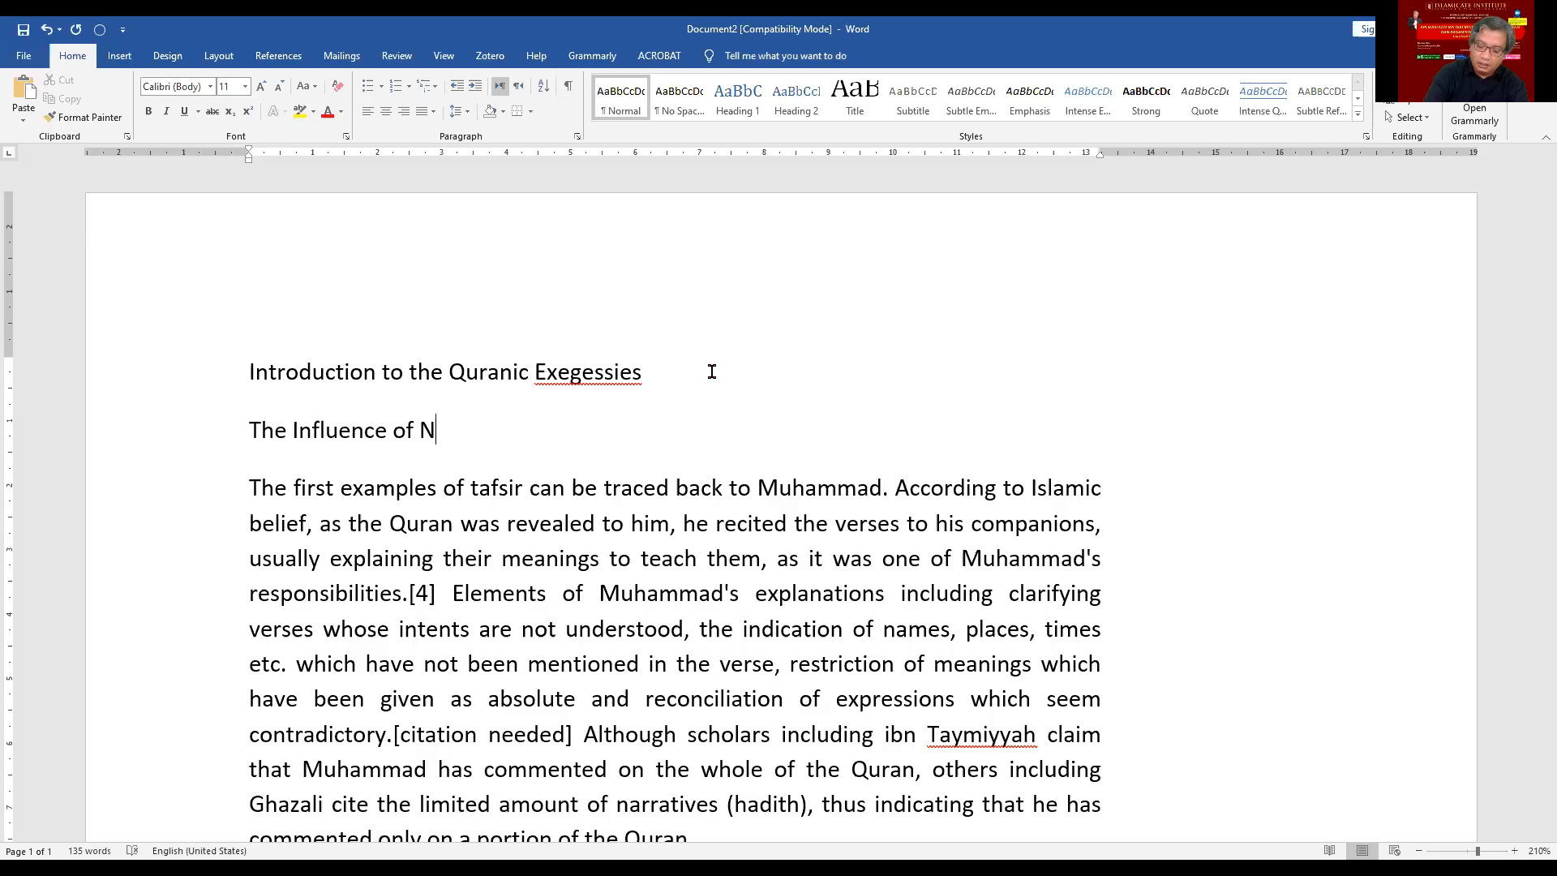
pyautogui.press('BackSpace')
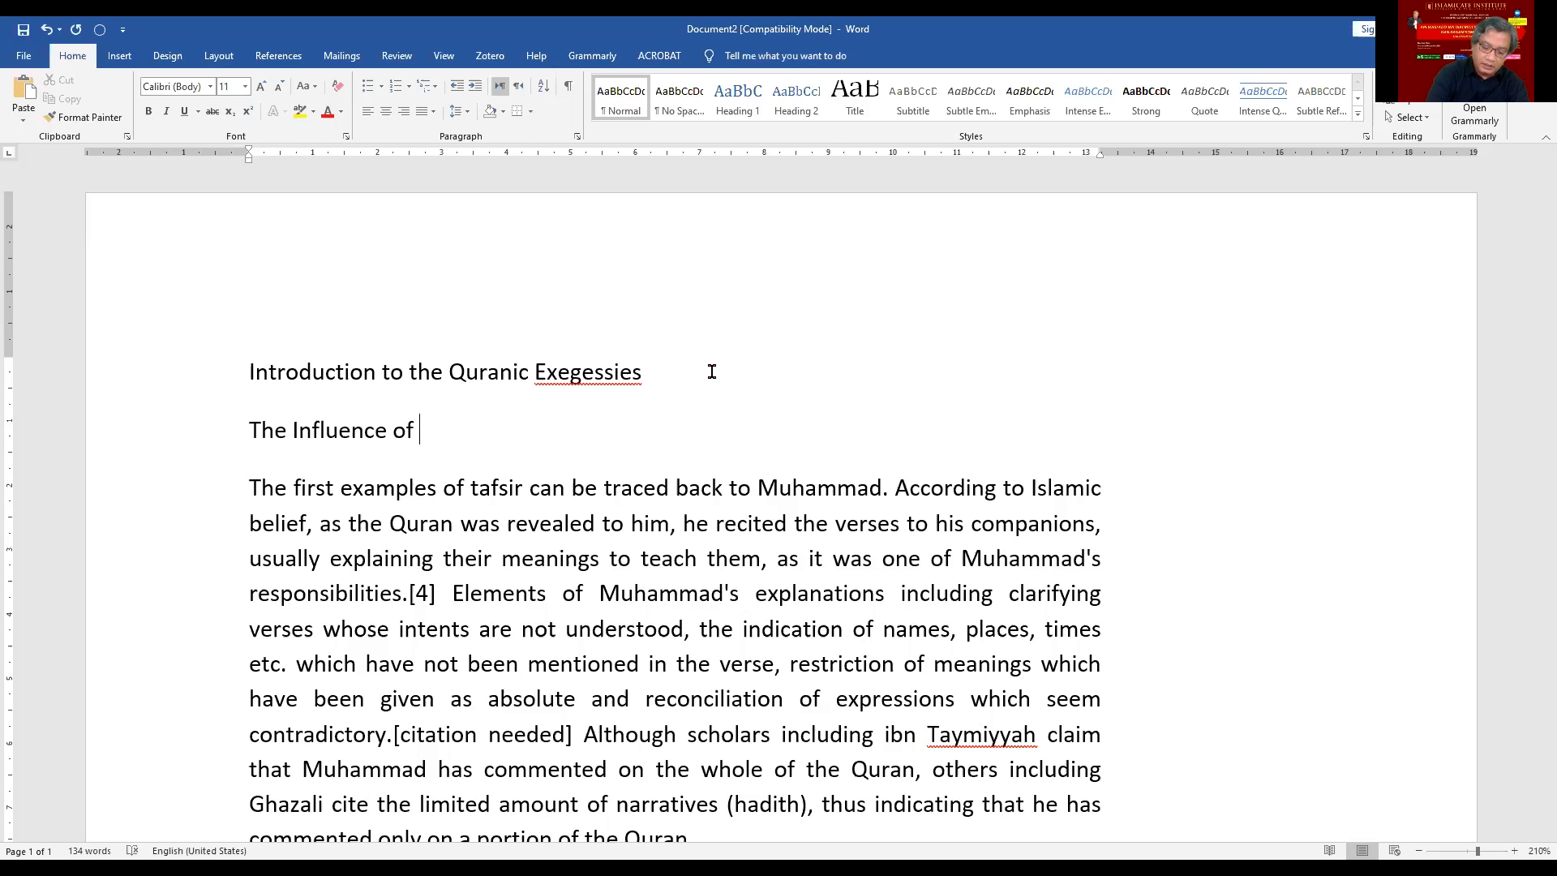
pyautogui.write('Profit to')
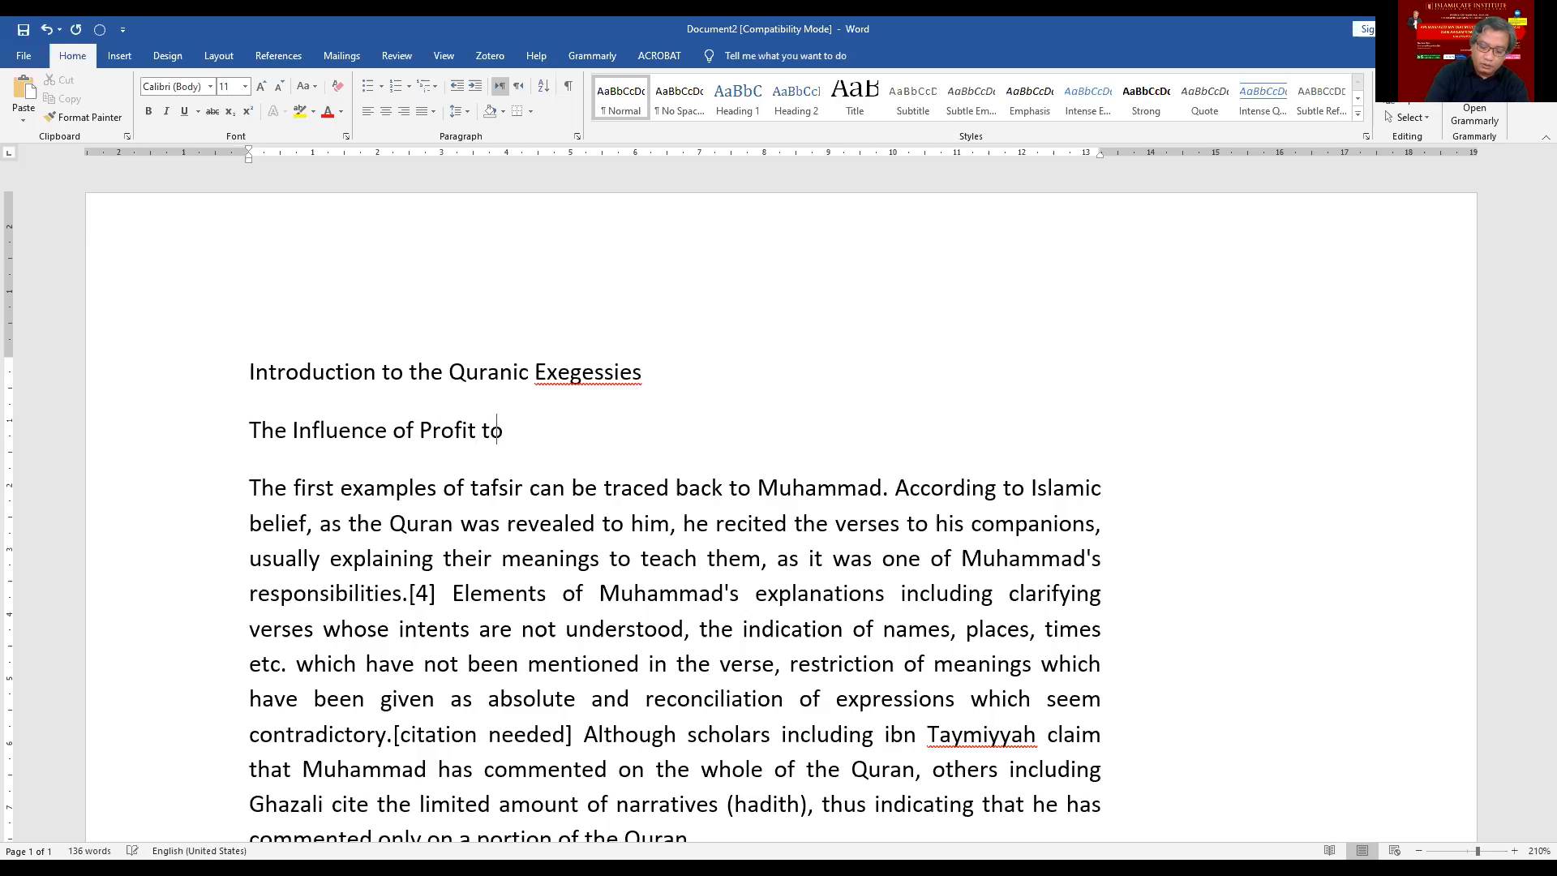
pyautogui.write(' the')
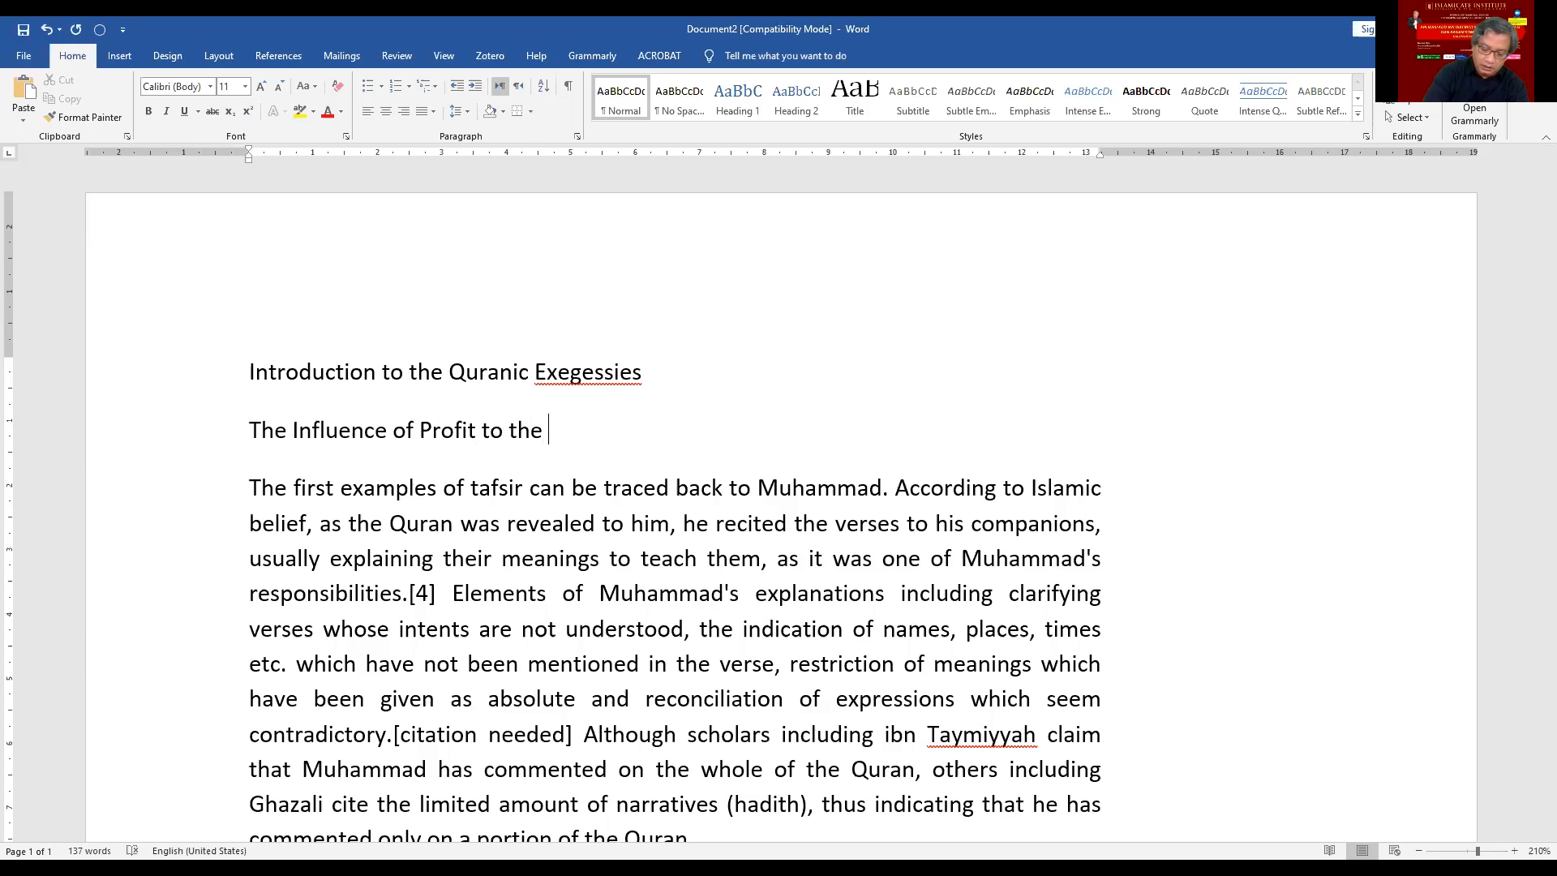
pyautogui.write(' Performance')
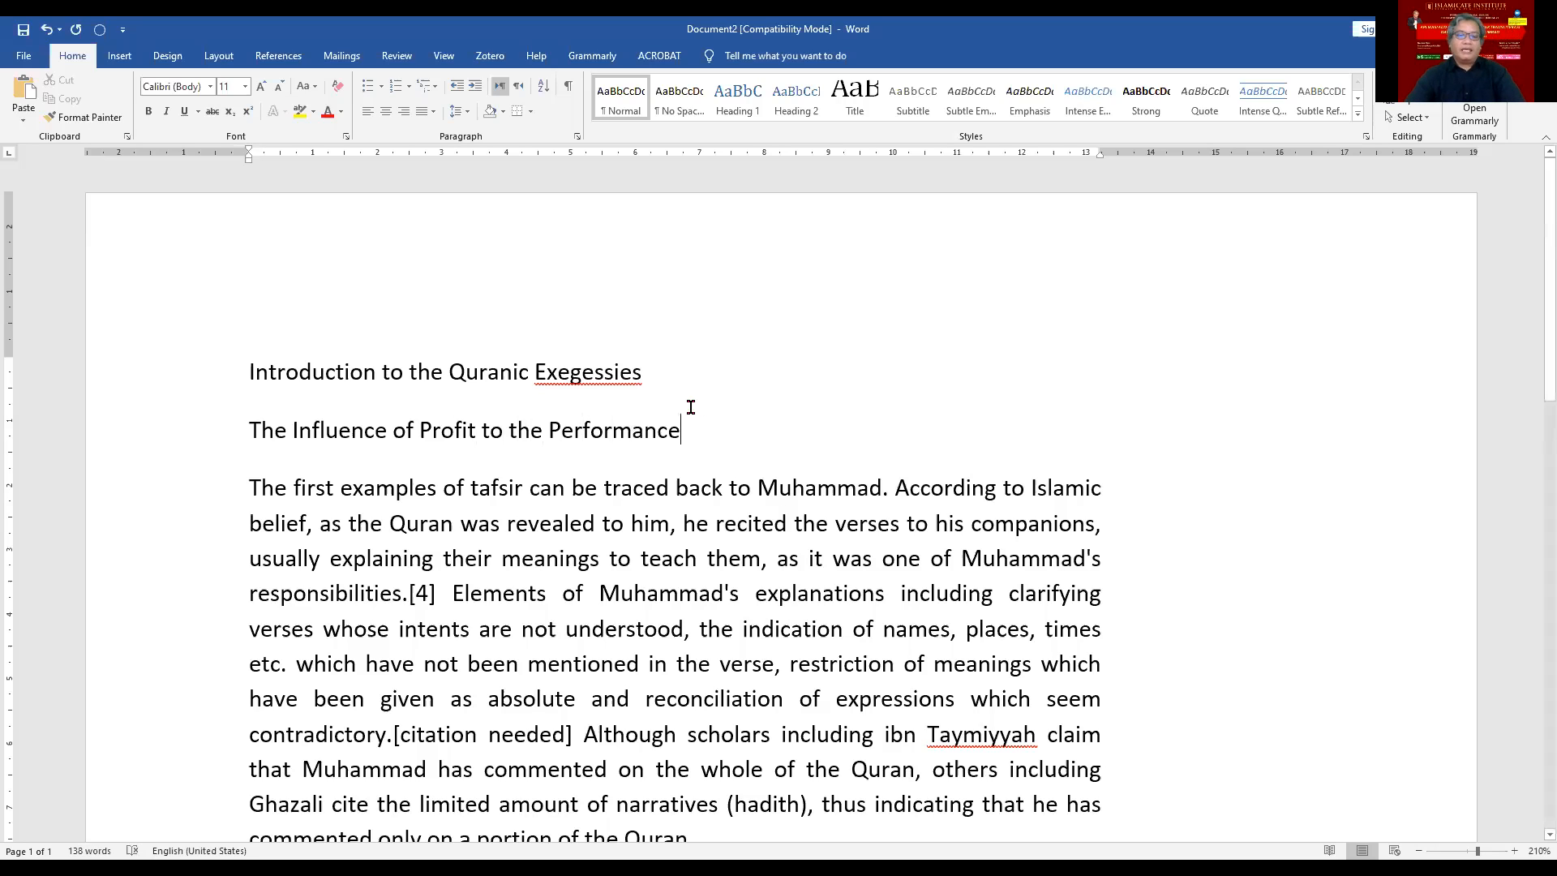
# Step: Convert the second title line to UPPERCASE and change it to Capitalize Each Word
pyautogui.moveTo(684, 430); pyautogui.dragTo(216, 435)
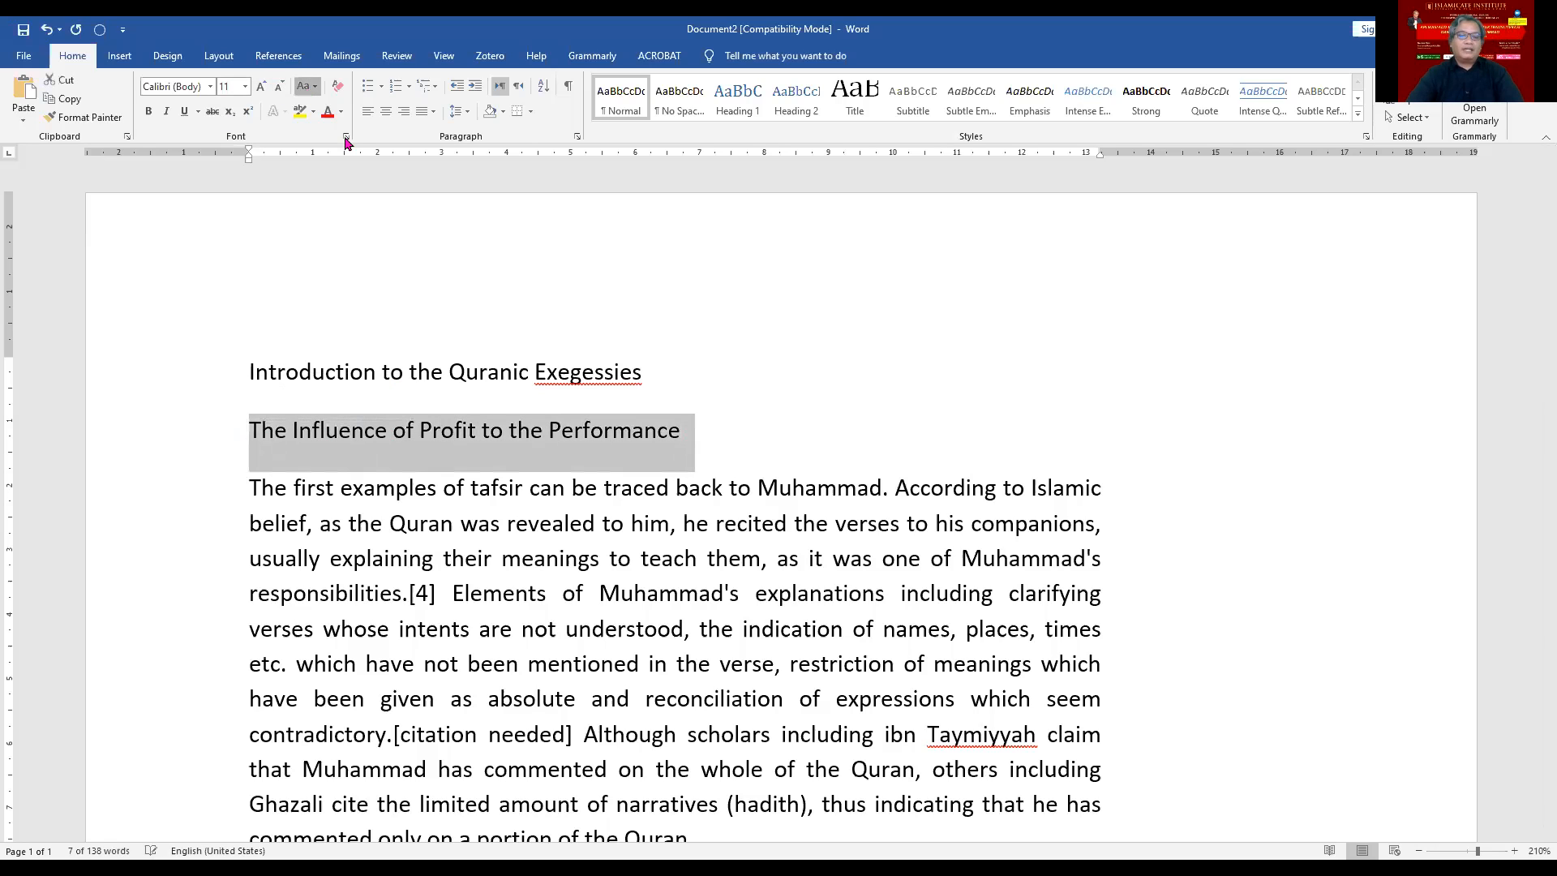
pyautogui.click(824, 430)
pyautogui.moveTo(616, 430); pyautogui.dragTo(247, 433)
pyautogui.click(312, 88)
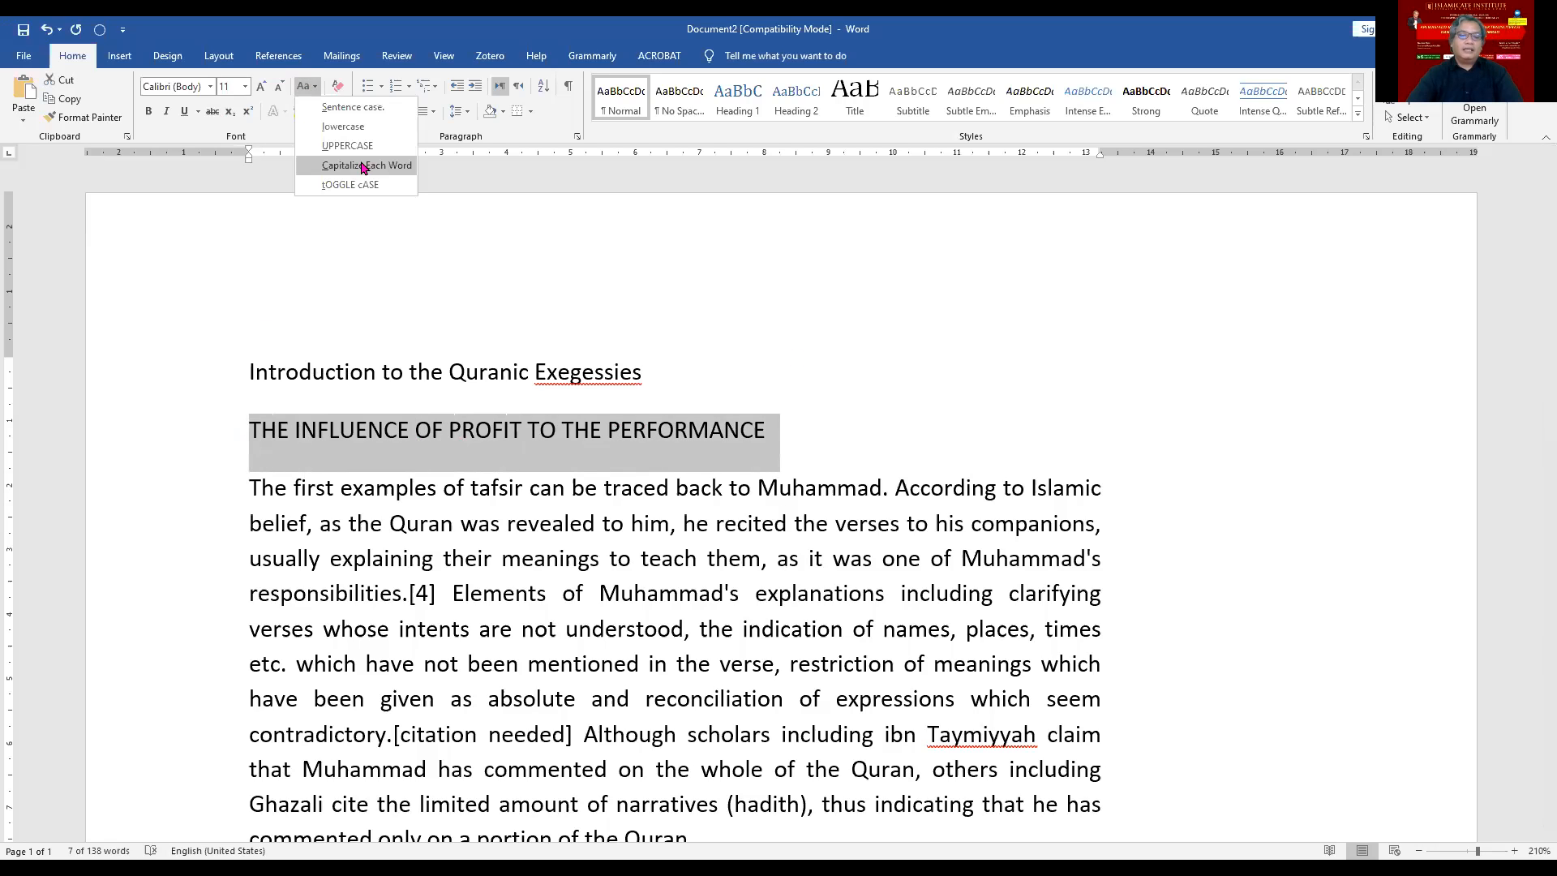
pyautogui.click(362, 167)
pyautogui.click(801, 362)
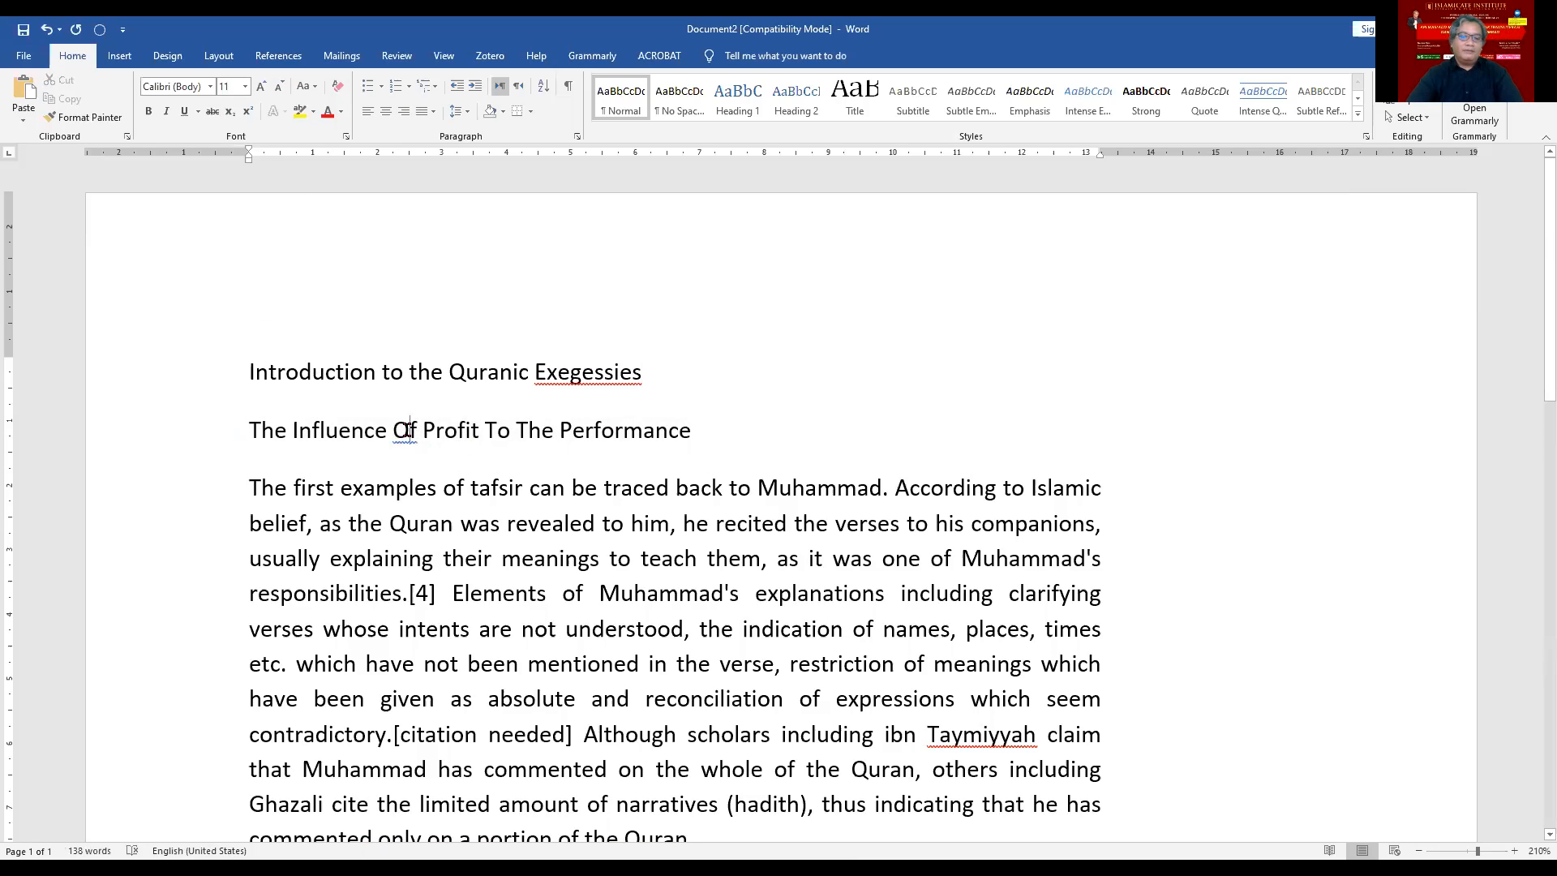
# Step: Put "Of" and "To" in the second title in lowercase, using the grammar suggestion for "to"
pyautogui.press('BackSpace')
pyautogui.write('o')
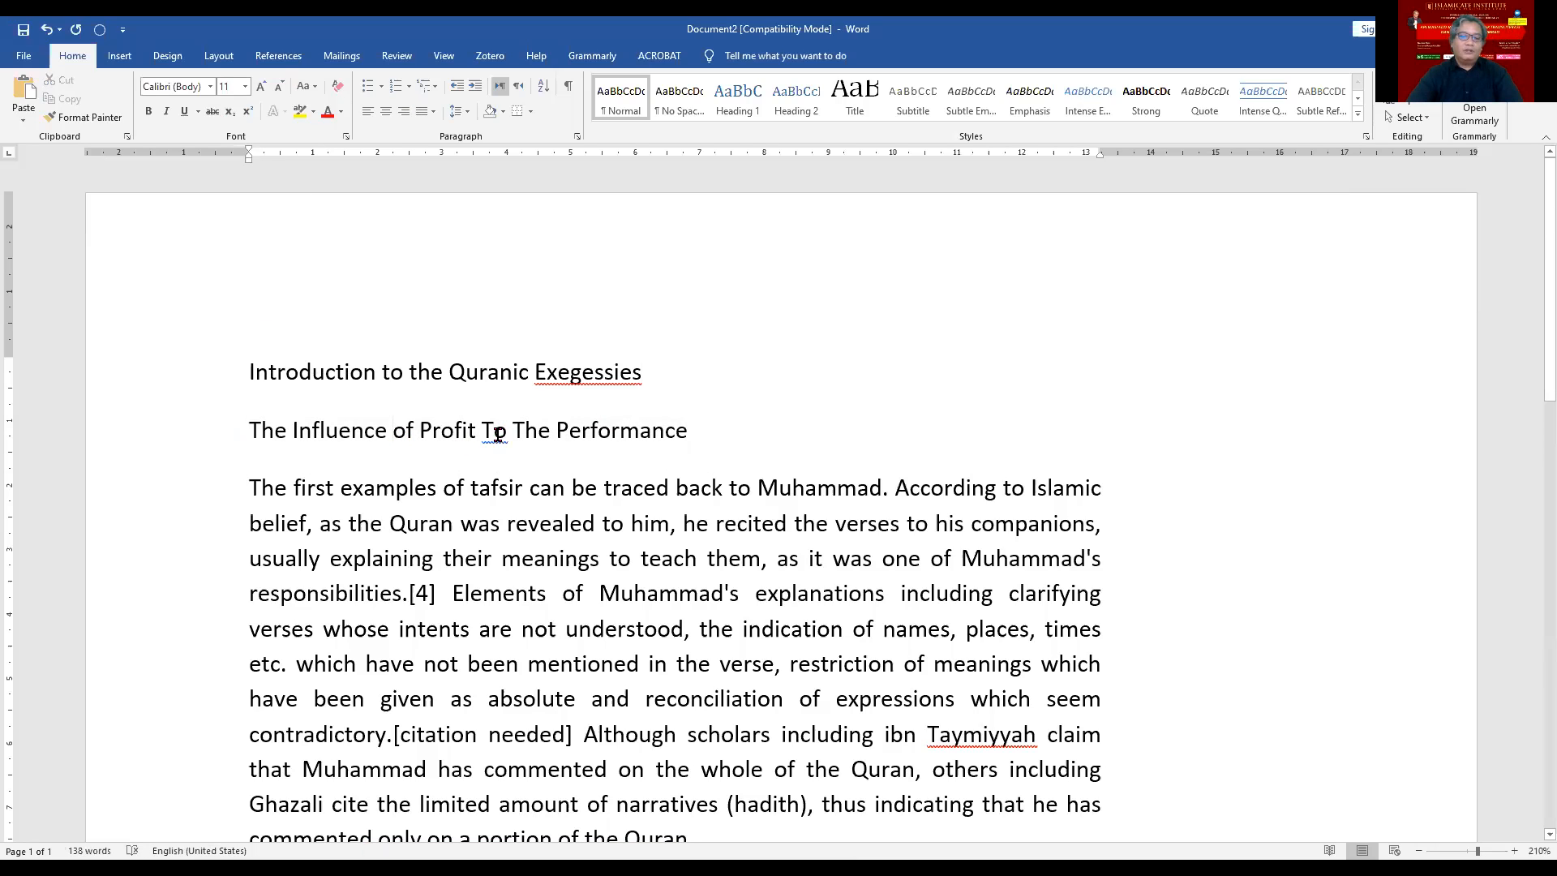
pyautogui.rightClick(498, 454)
pyautogui.click(493, 456)
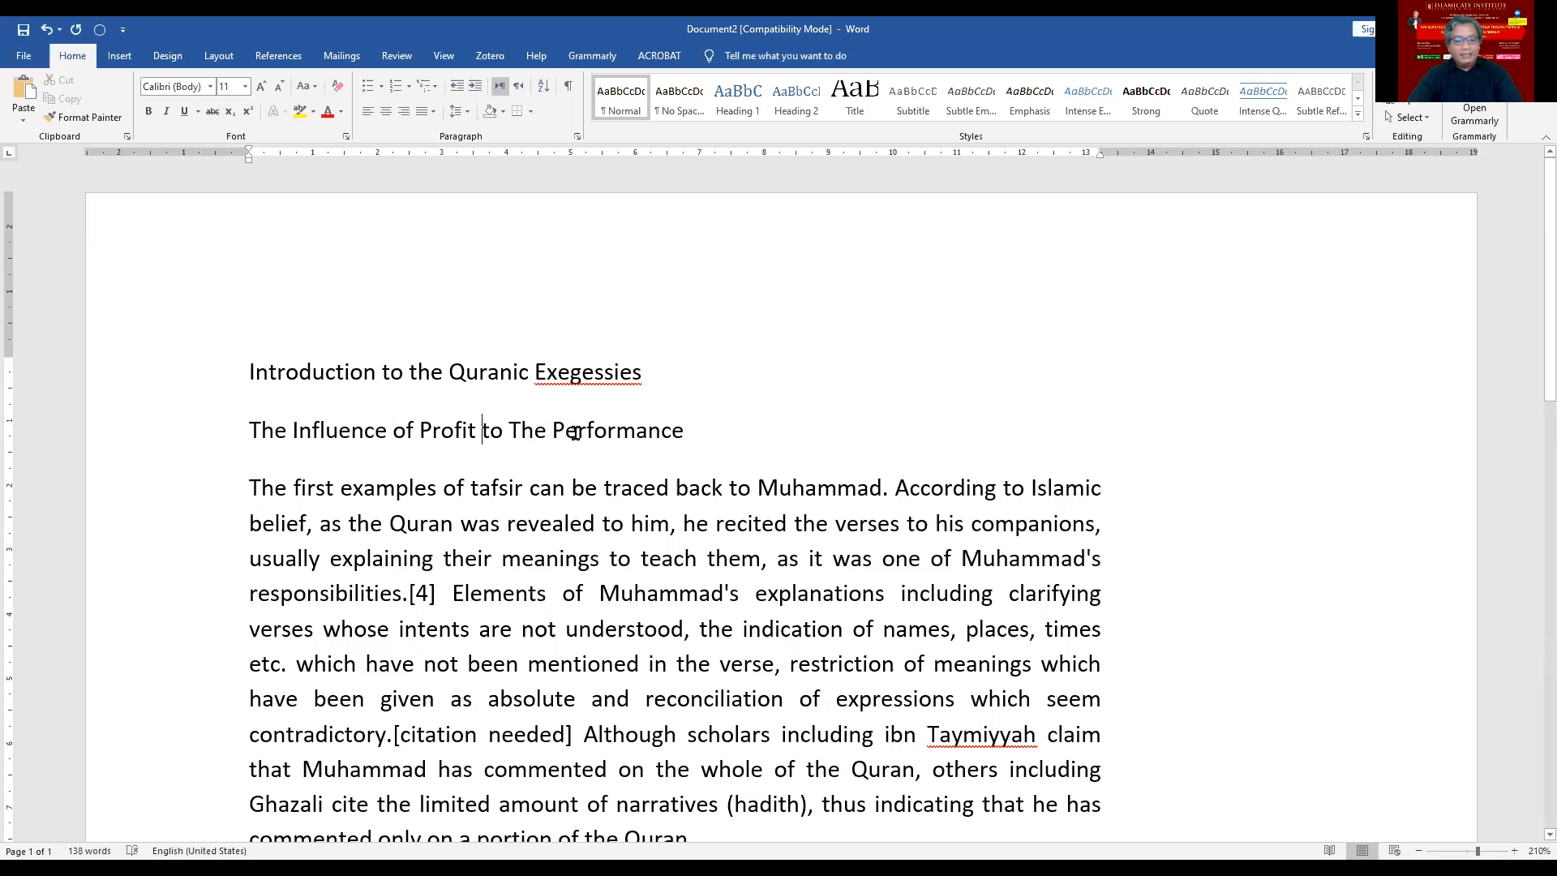
# Step: Review the proofing language options for the second title line and close them without changing the language
pyautogui.moveTo(693, 428); pyautogui.dragTo(269, 428)
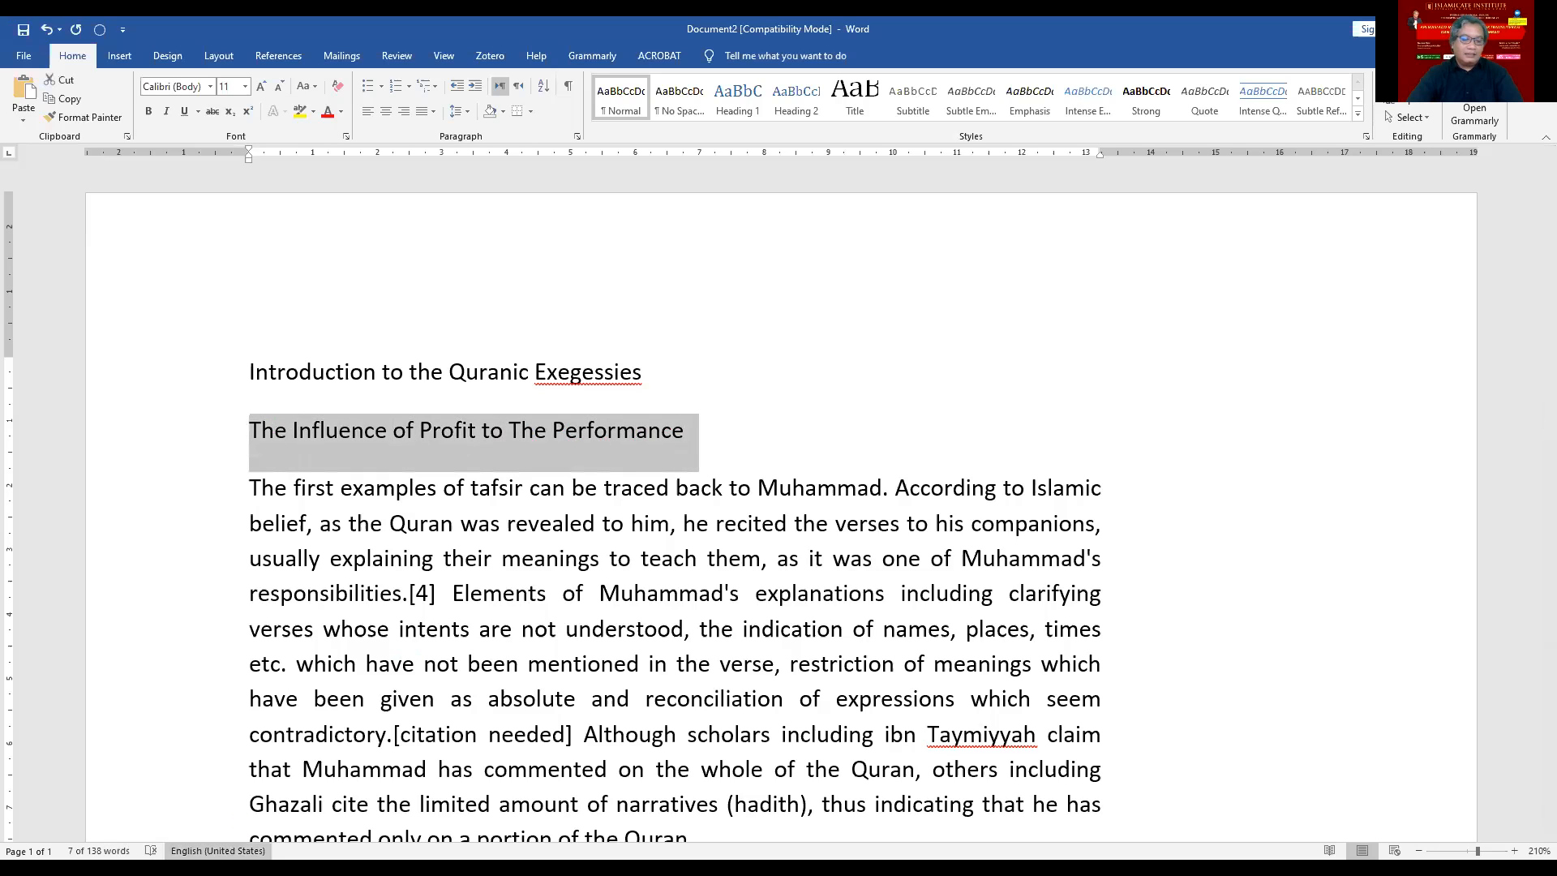
pyautogui.click(217, 851)
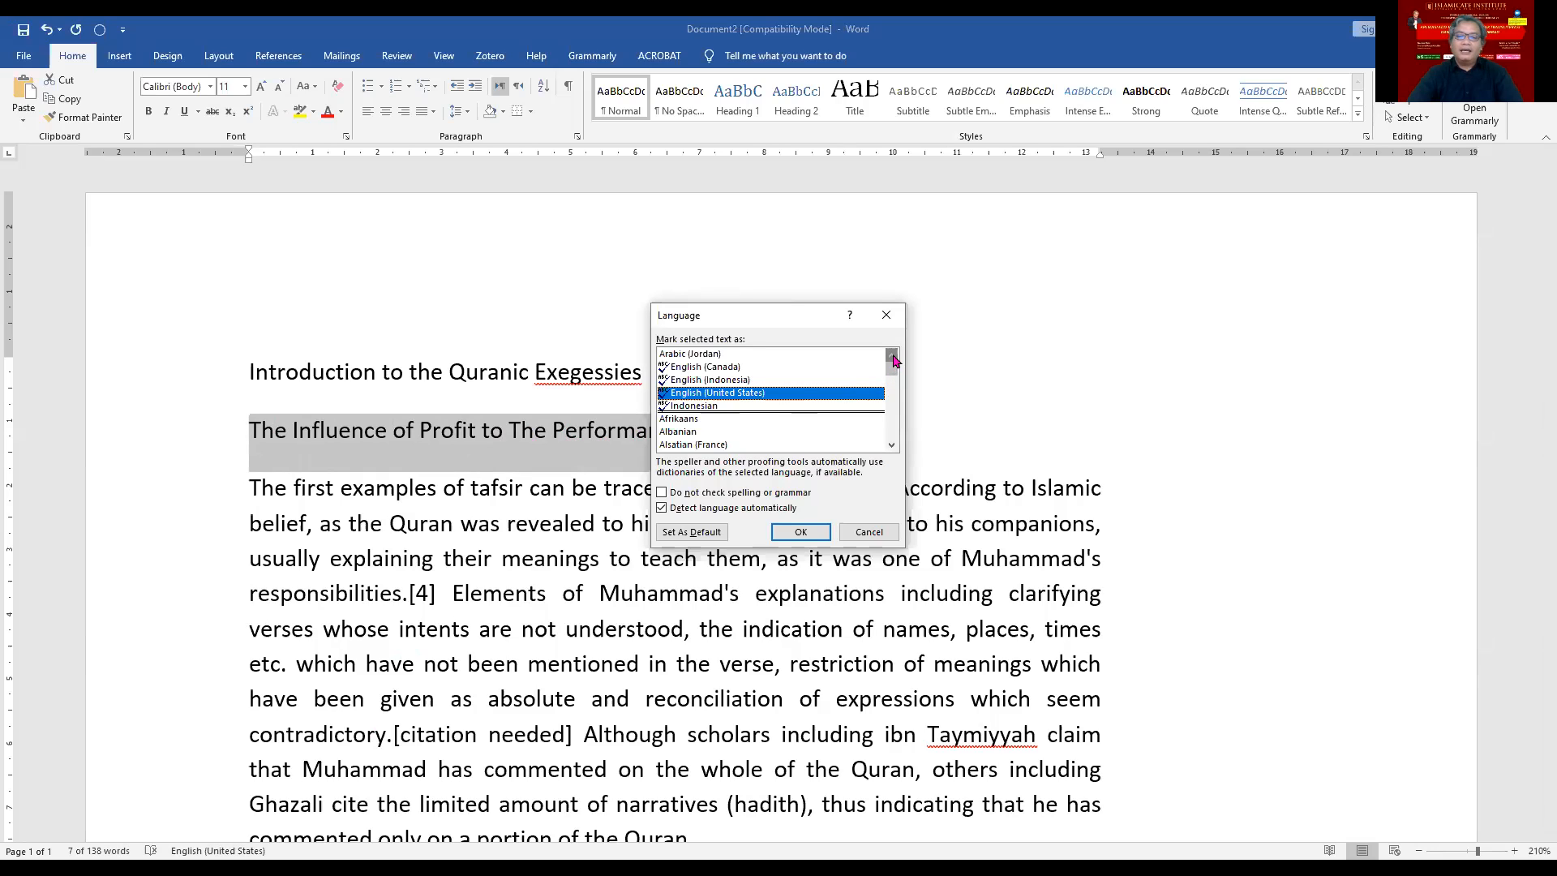
pyautogui.click(874, 532)
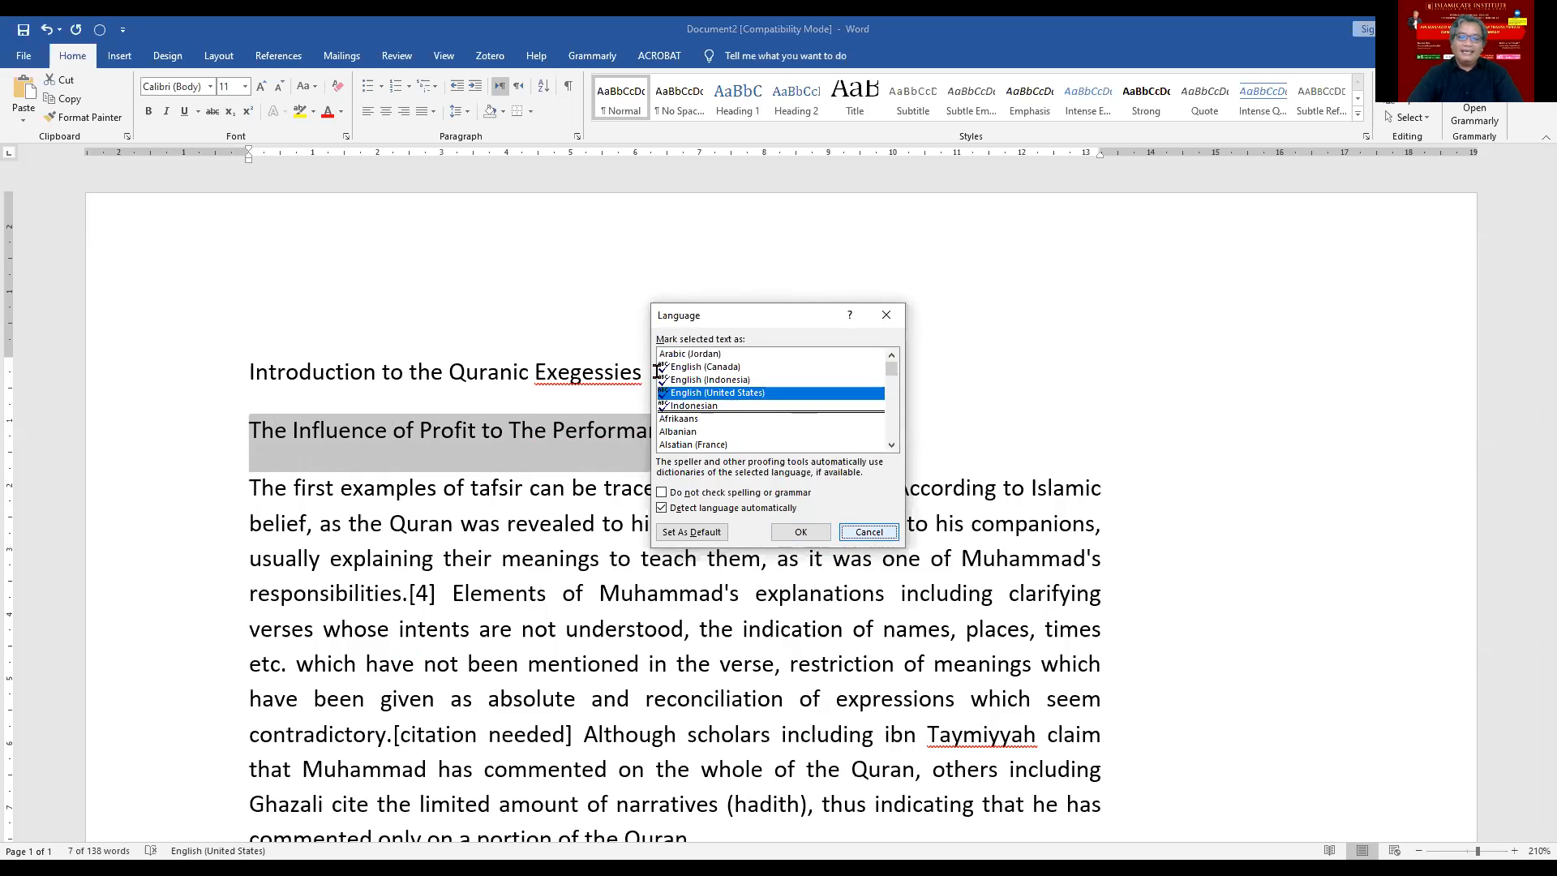
pyautogui.click(521, 430)
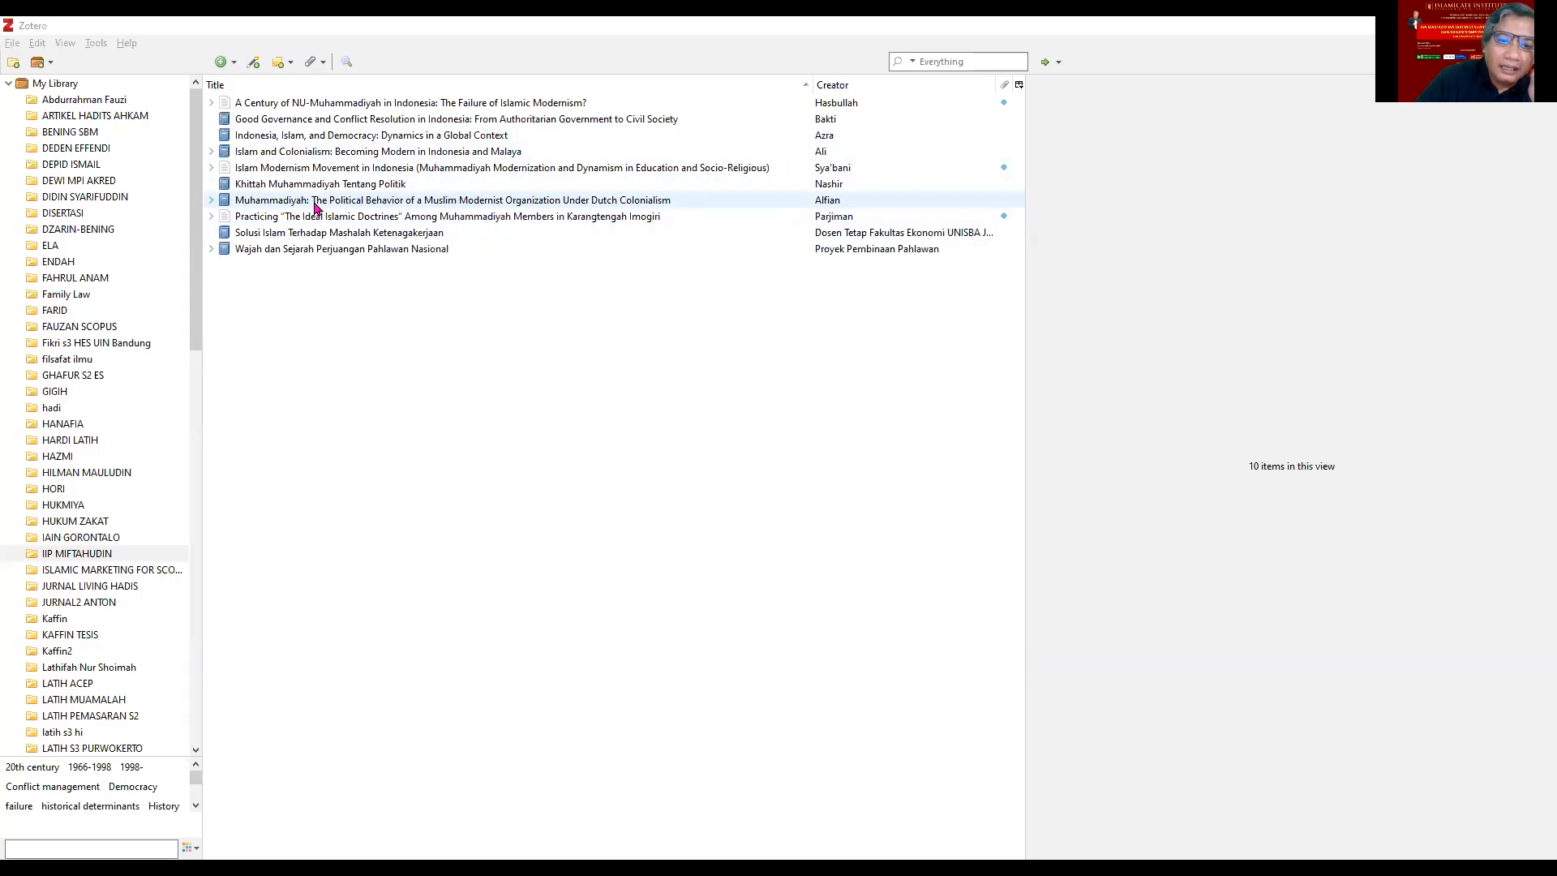
# Step: Copy the full title of the "Islam Modernism Movement in Indonesia" journal article from its item details
pyautogui.click(368, 172)
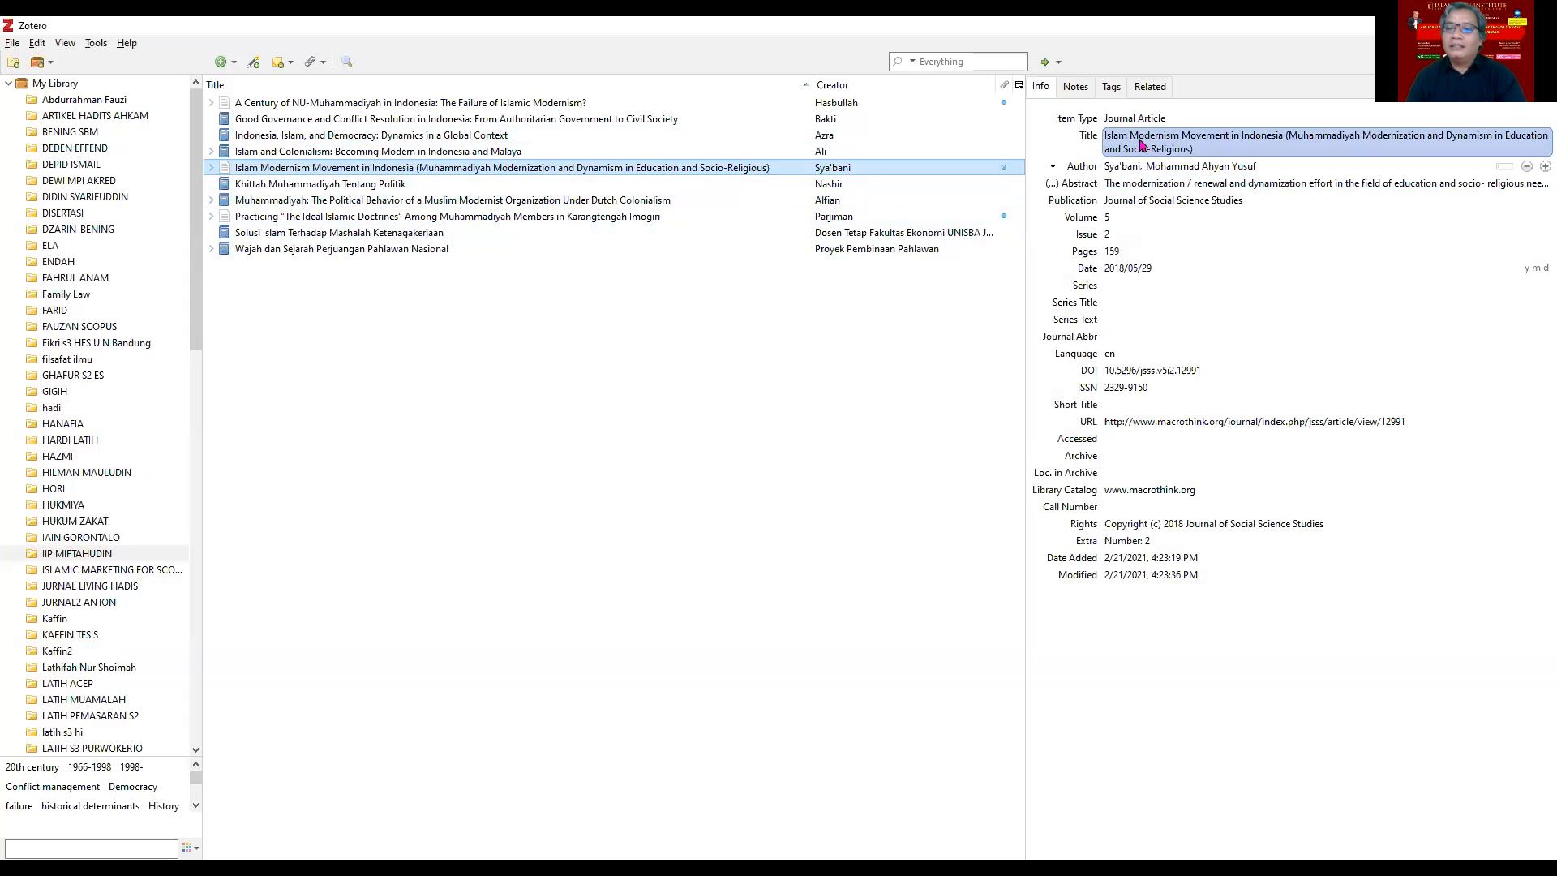
pyautogui.click(1202, 147)
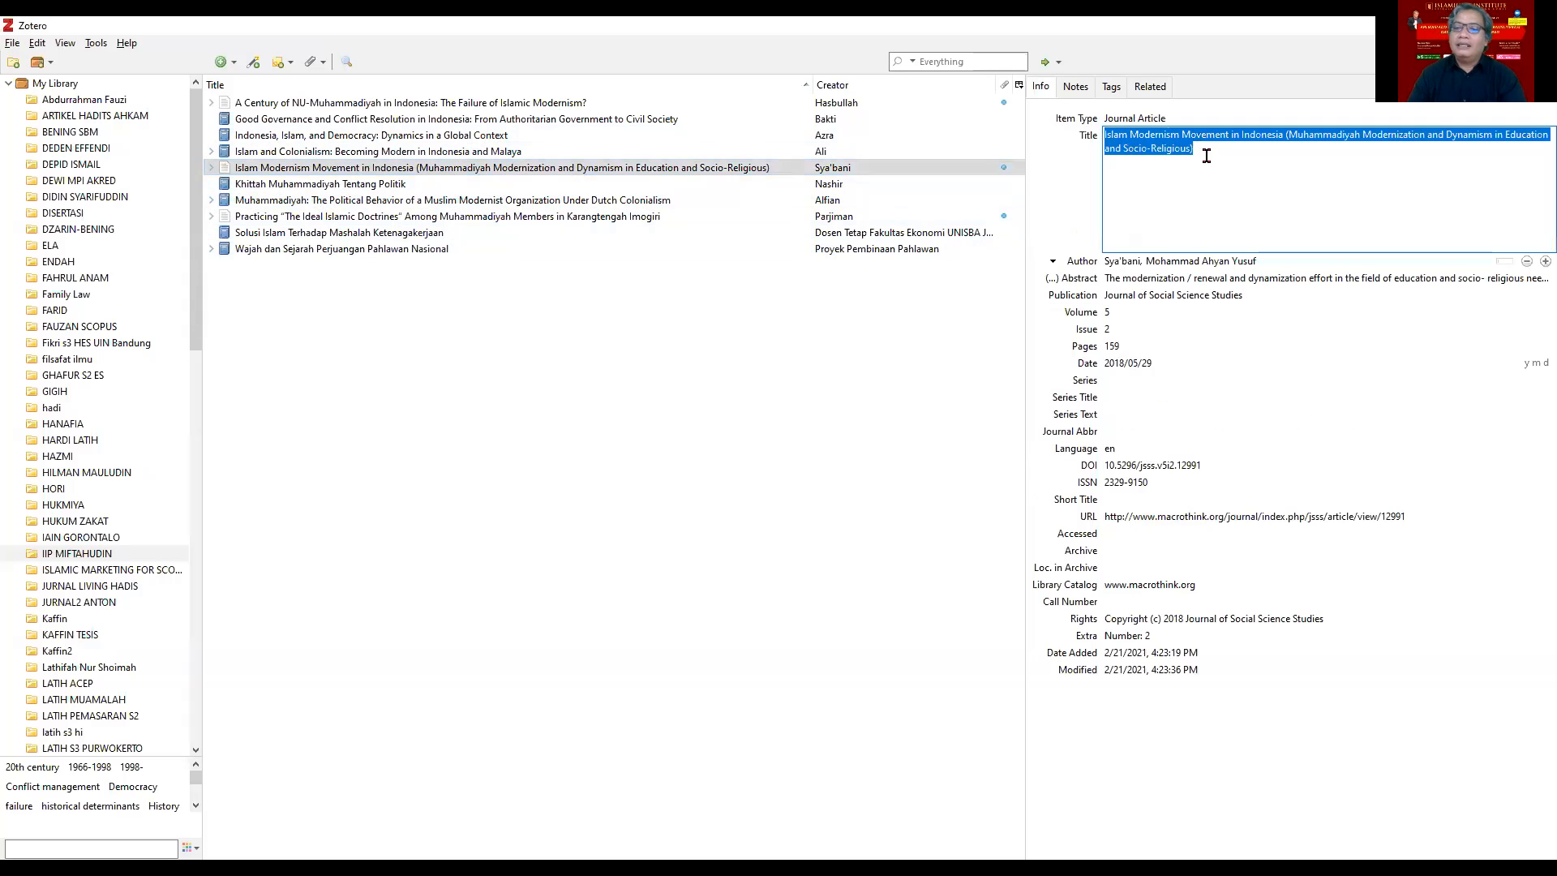
pyautogui.click(1205, 152)
pyautogui.moveTo(1225, 152); pyautogui.dragTo(1095, 129)
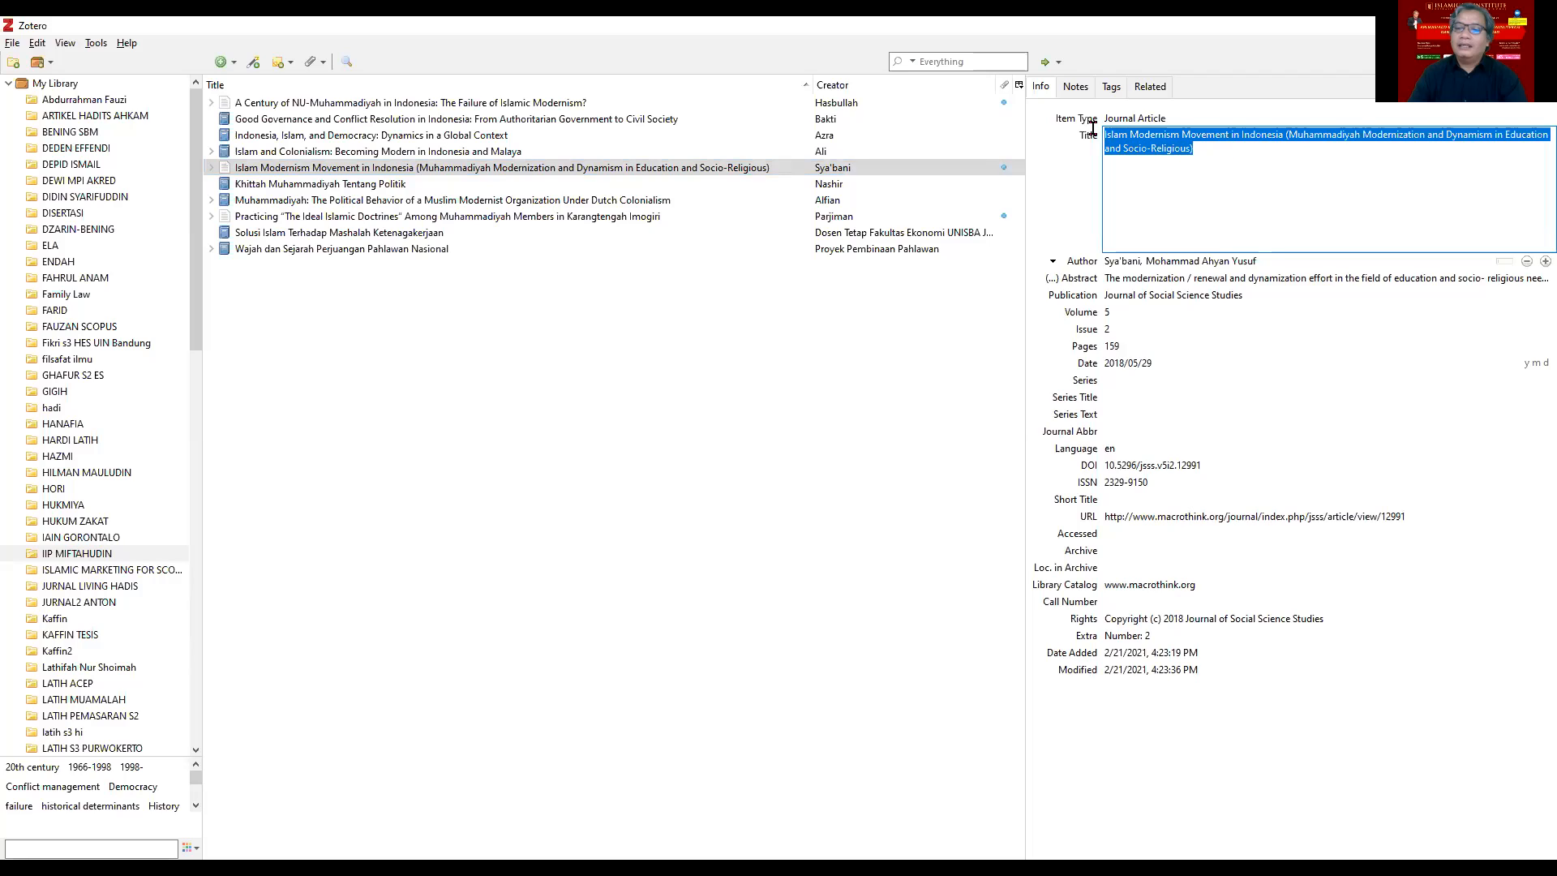
pyautogui.rightClick(1165, 143)
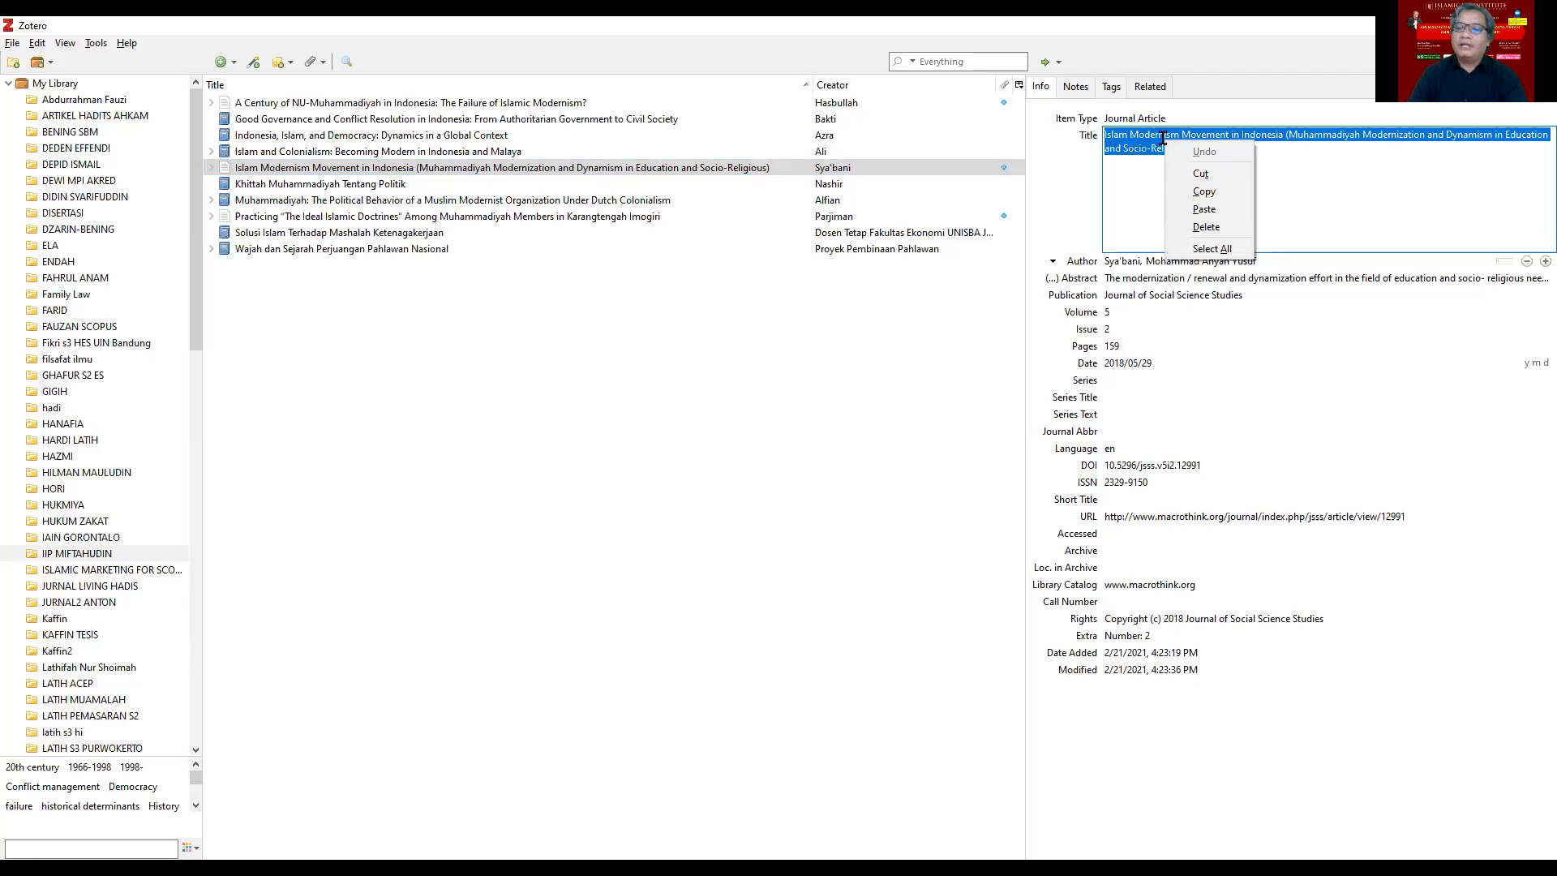
pyautogui.click(1205, 192)
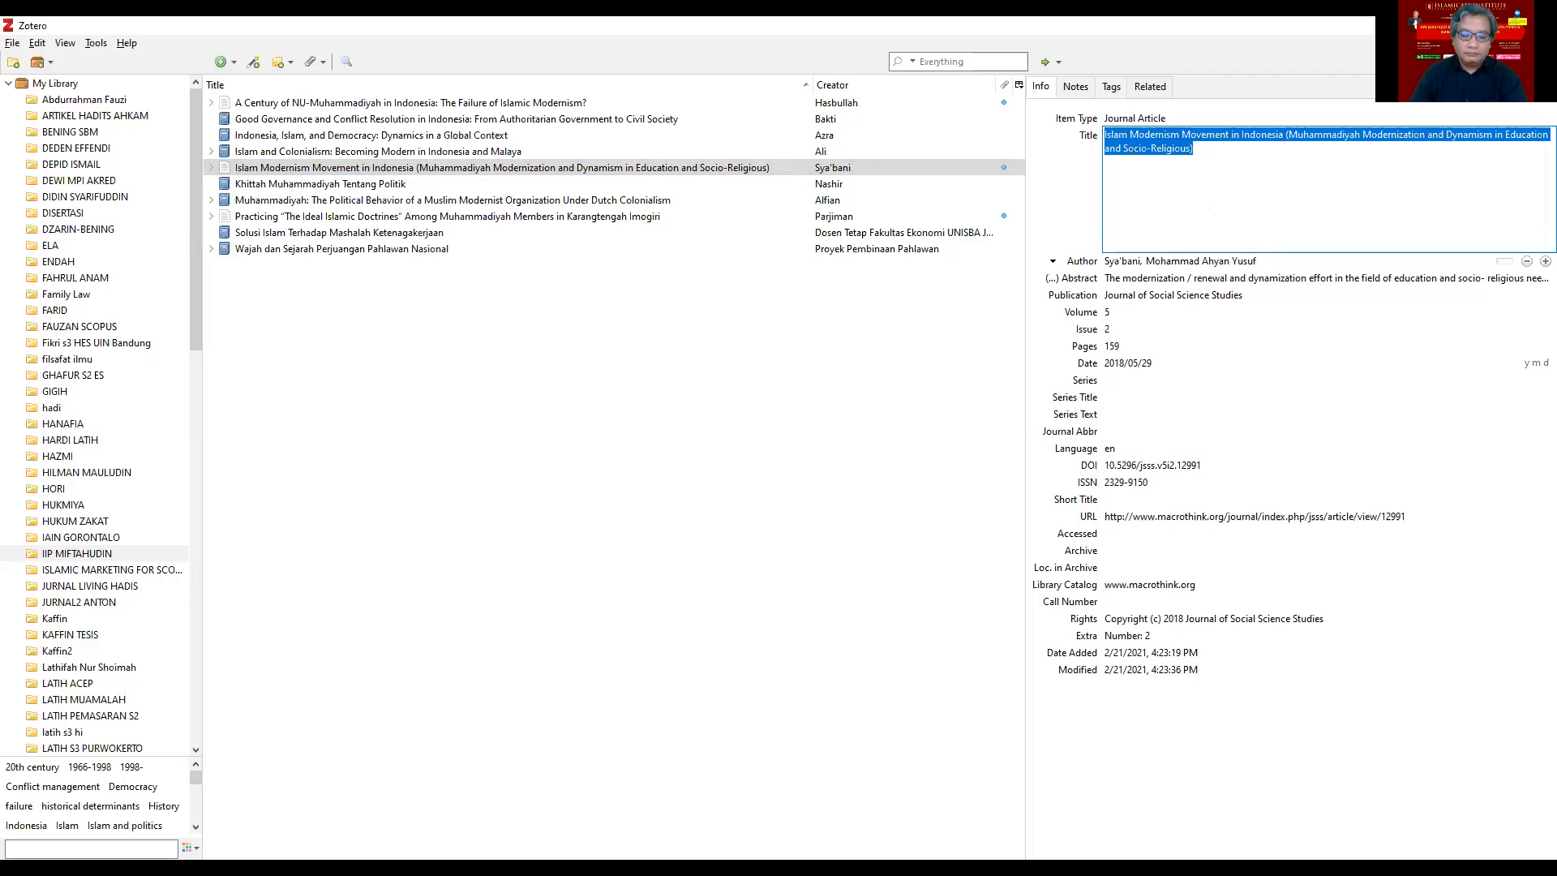
# Step: Switch to Word, restore its window to a smaller size over Zotero, and delete all text in the document
pyautogui.hotkey('alt', 'Tab')
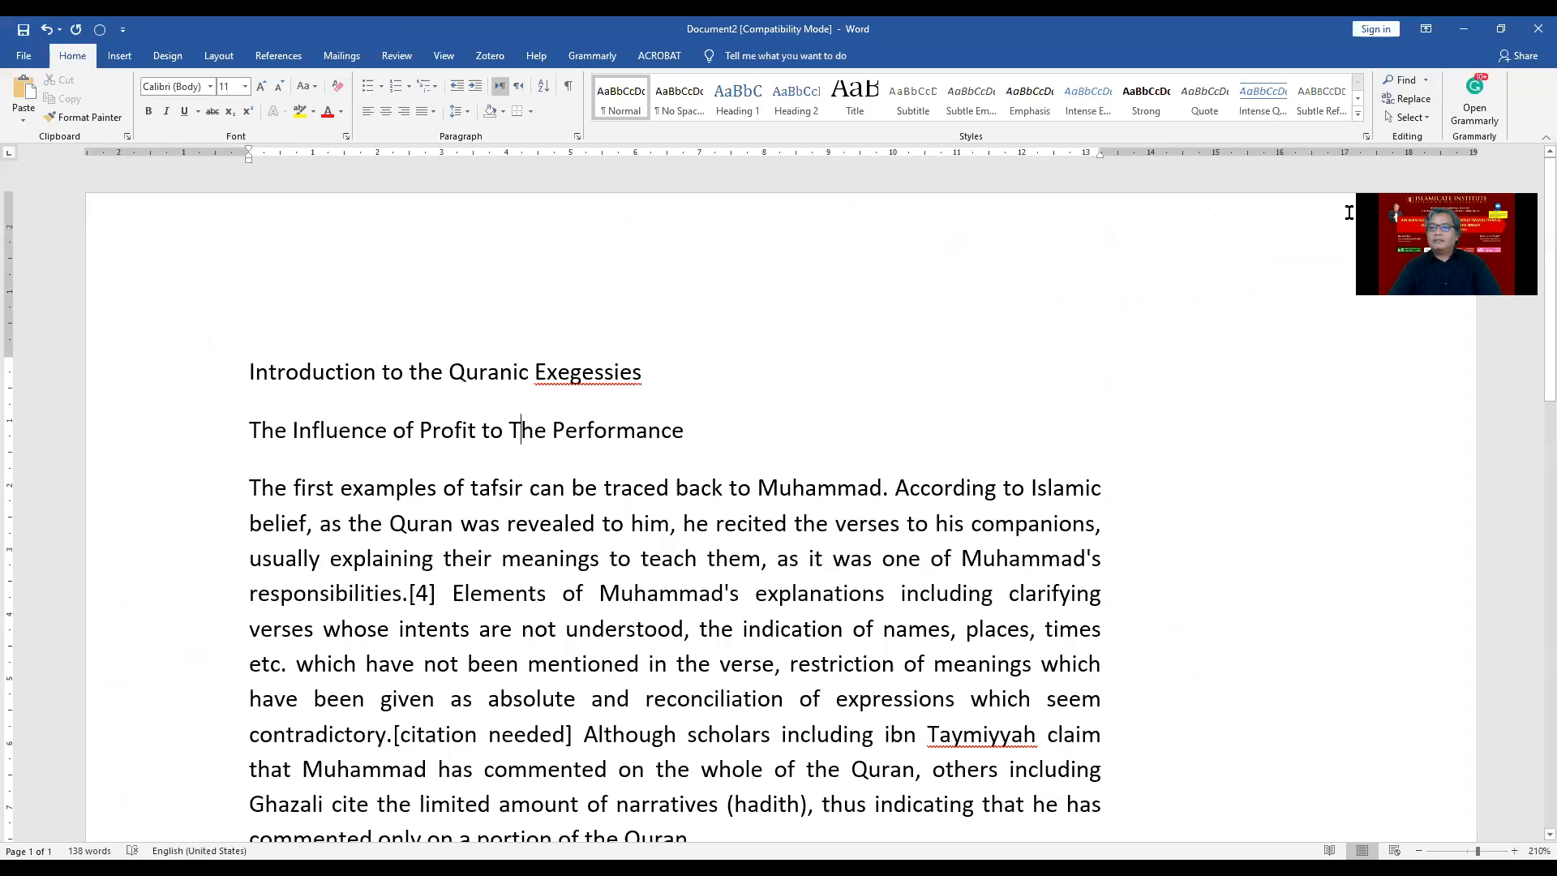
pyautogui.click(1501, 30)
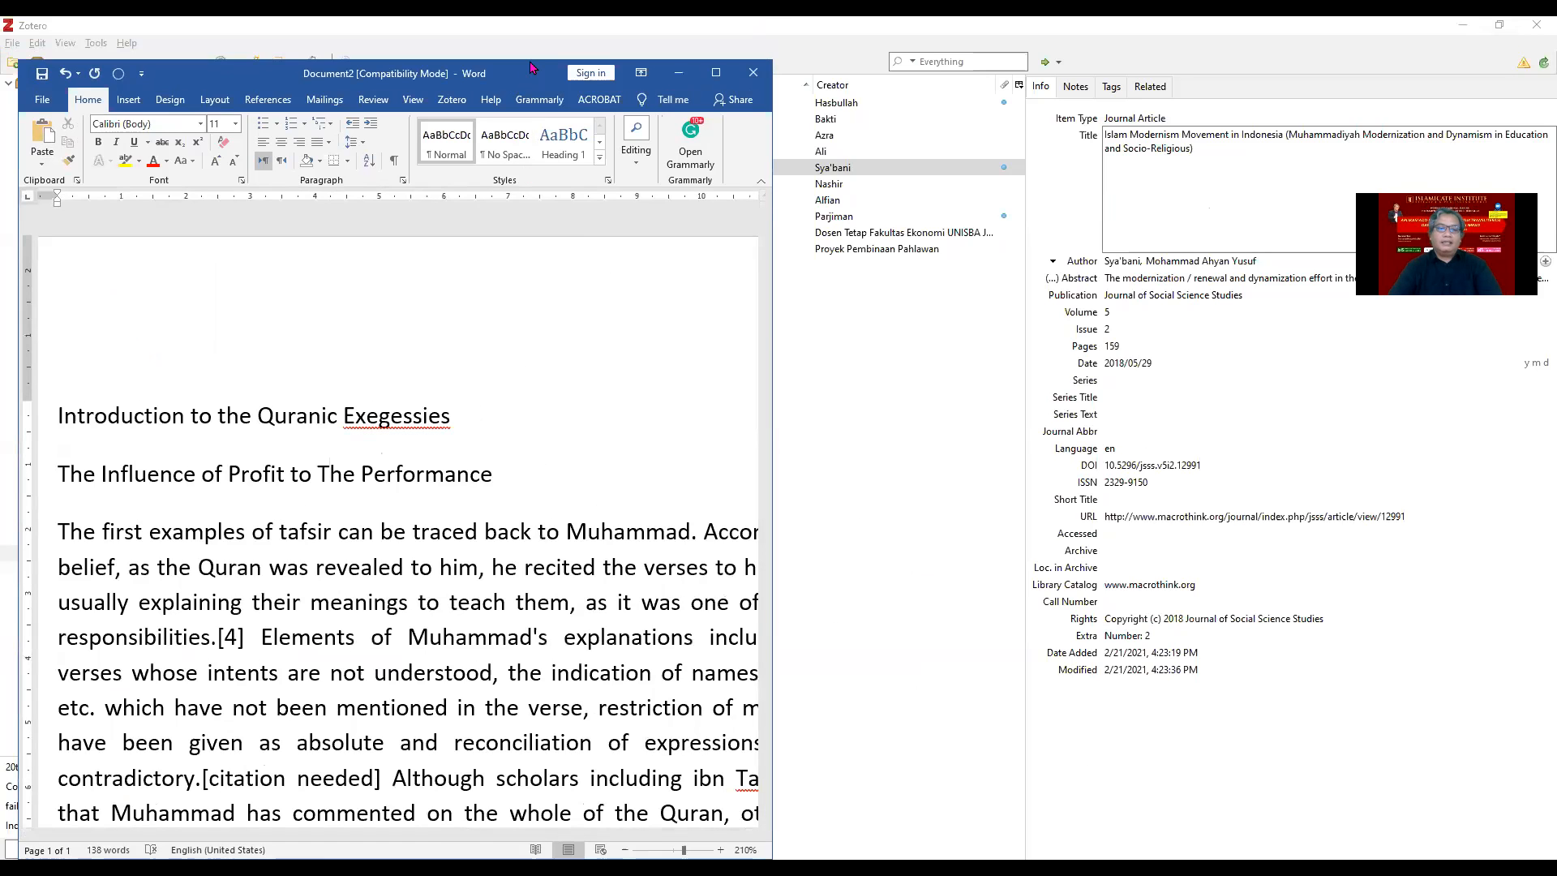
pyautogui.moveTo(531, 67); pyautogui.dragTo(524, 25)
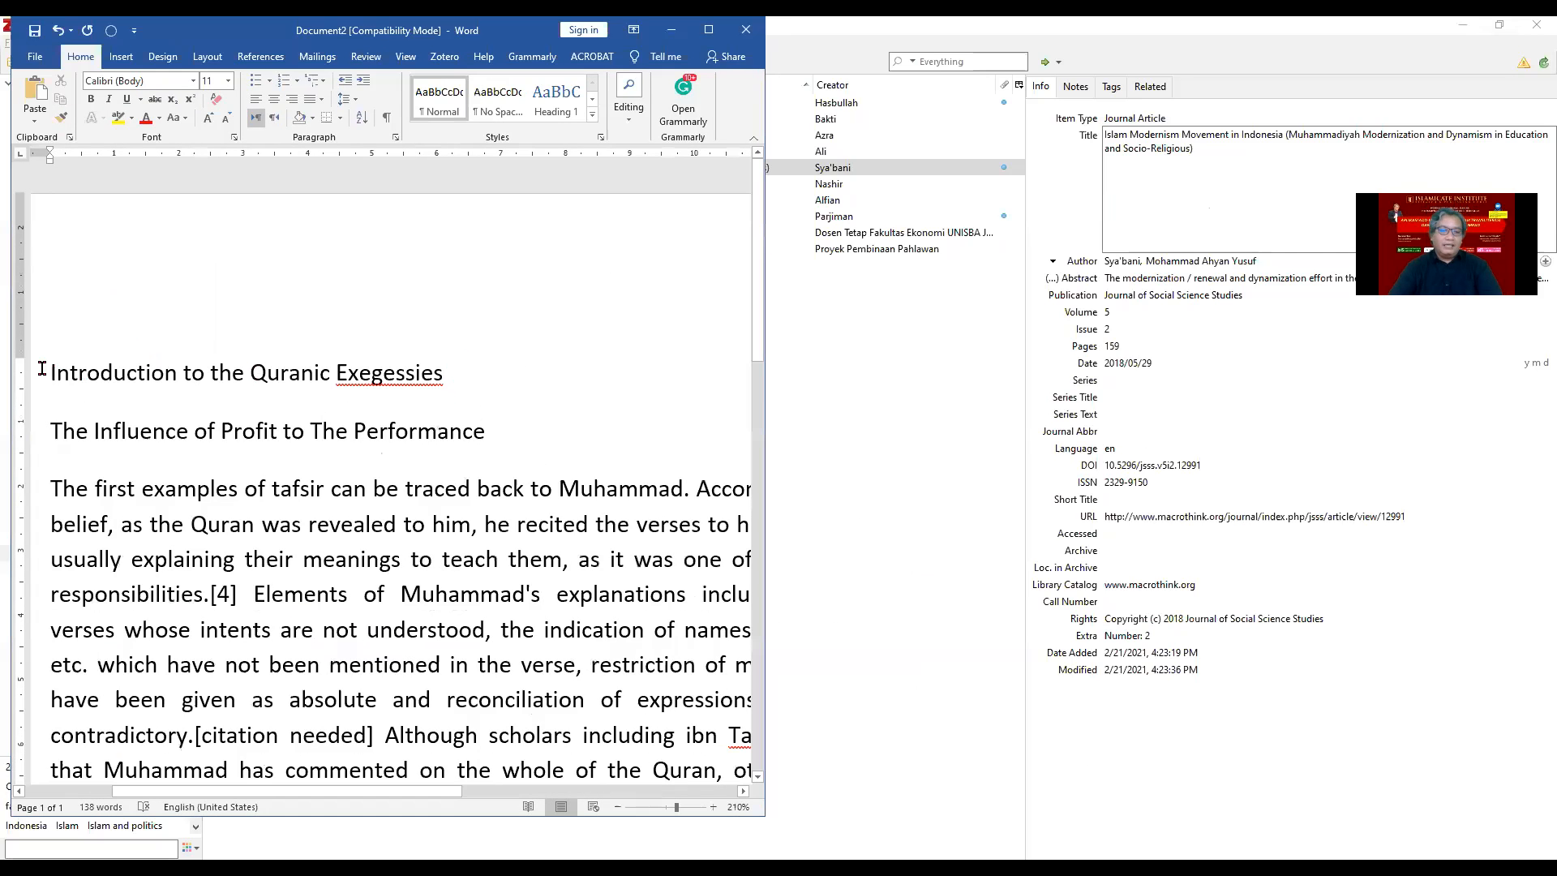
pyautogui.scroll(-10, 179, 597)
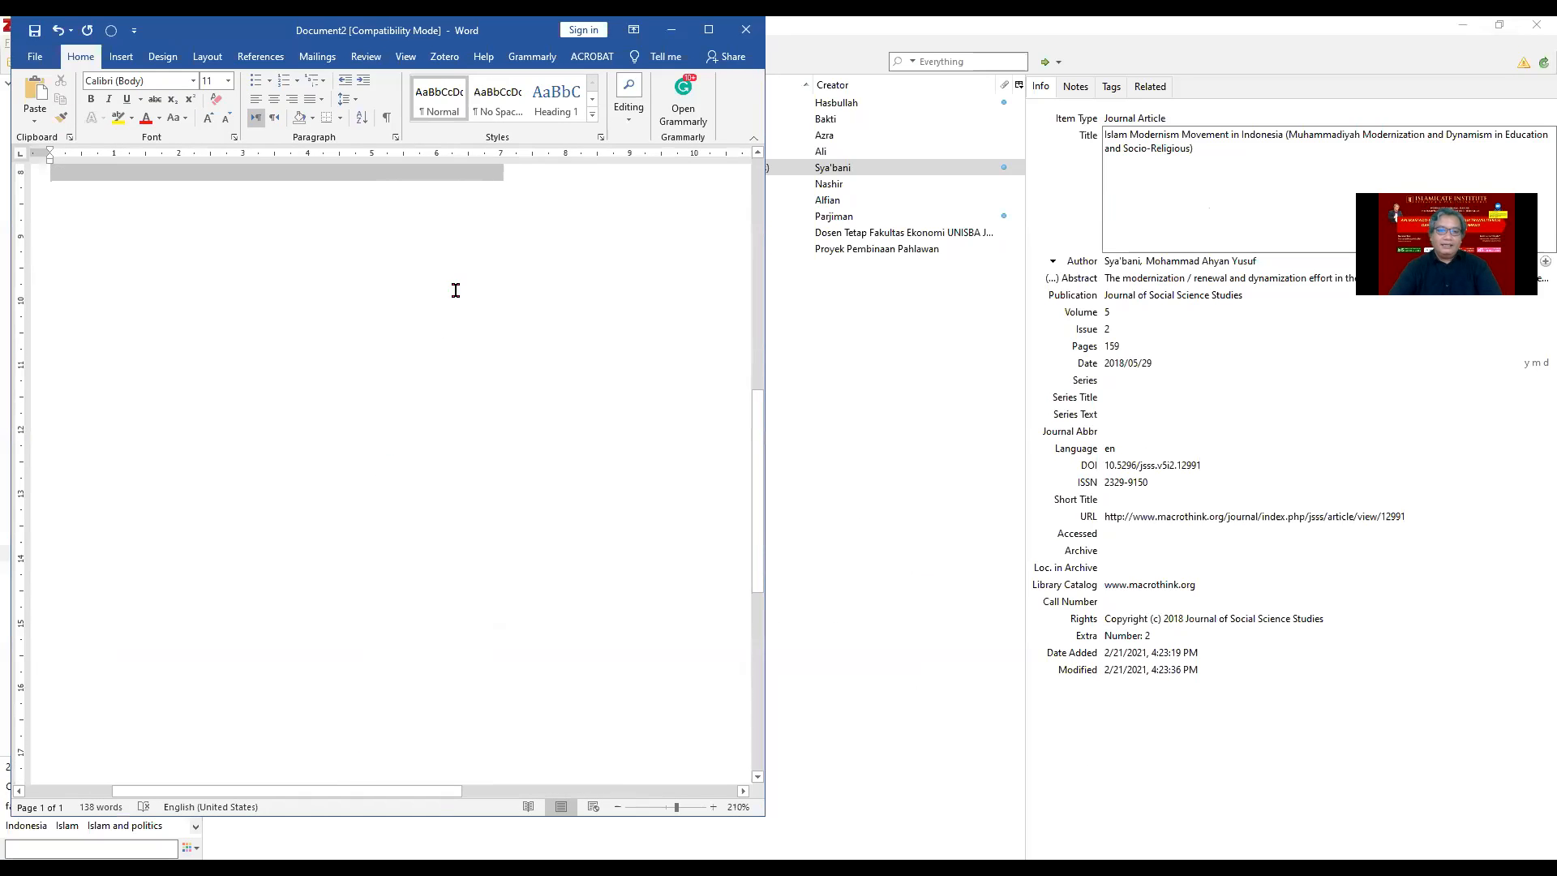
pyautogui.press('Delete')
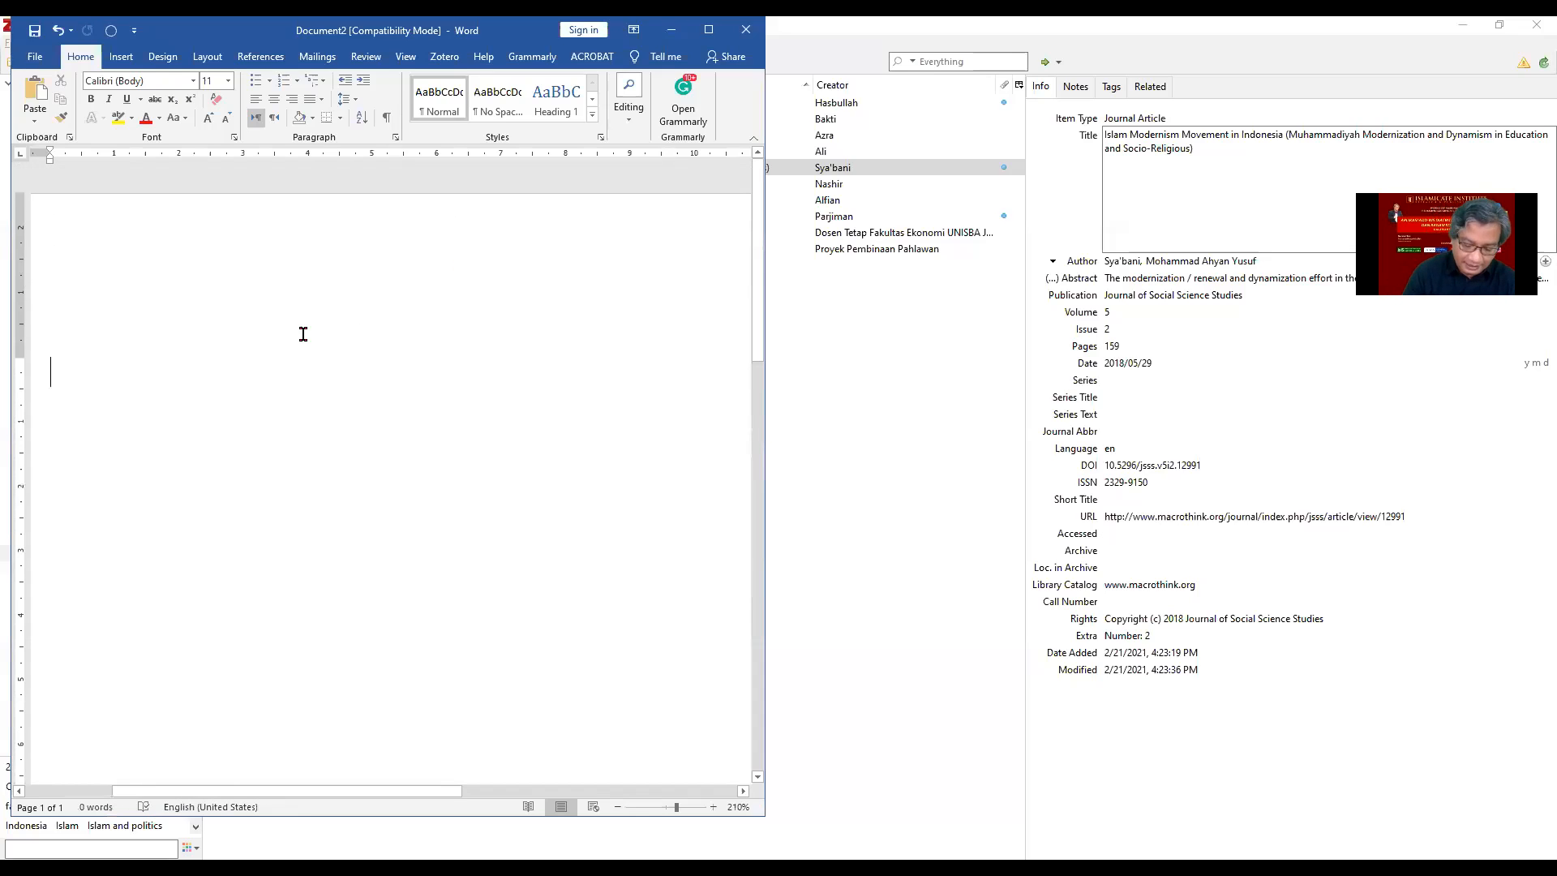
# Step: Paste the copied article title into the empty document as text only and widen the Word window to show the full line
pyautogui.click(35, 121)
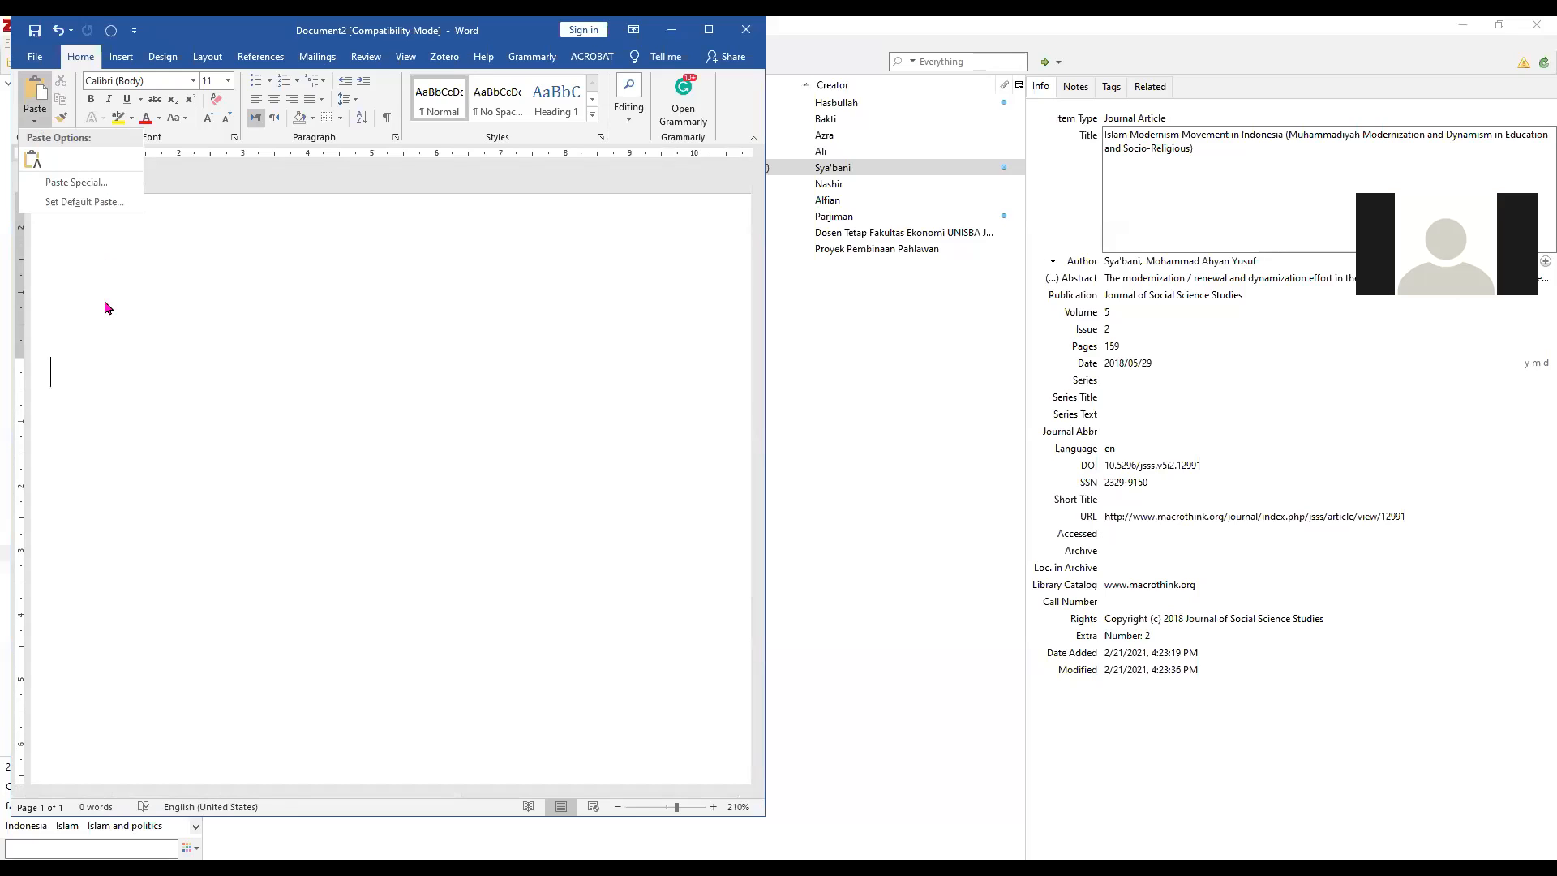
pyautogui.click(39, 164)
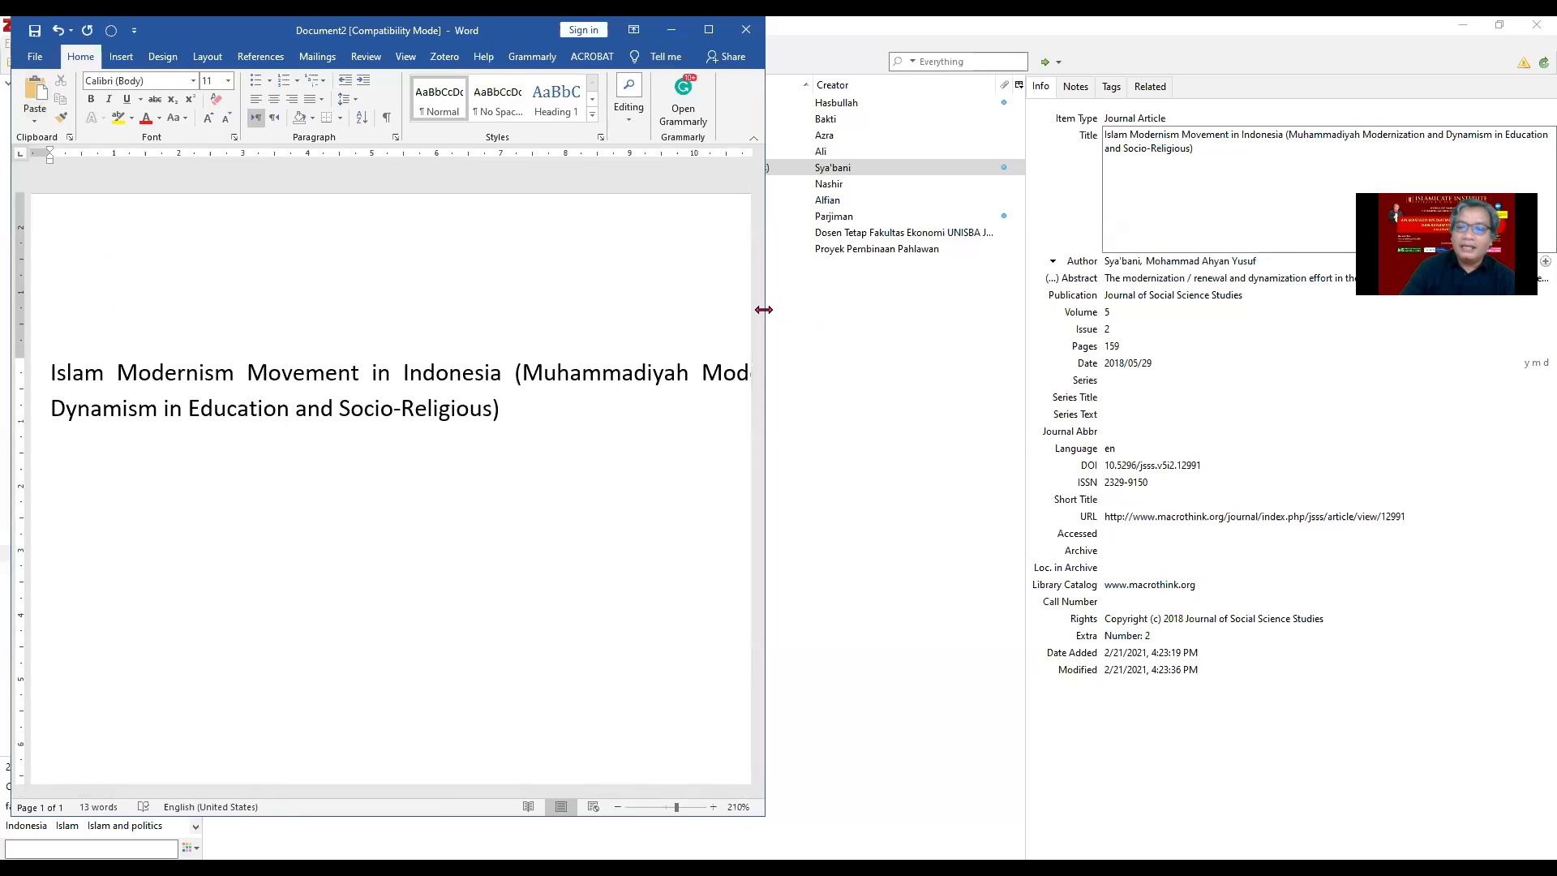
pyautogui.moveTo(763, 309); pyautogui.dragTo(1007, 309)
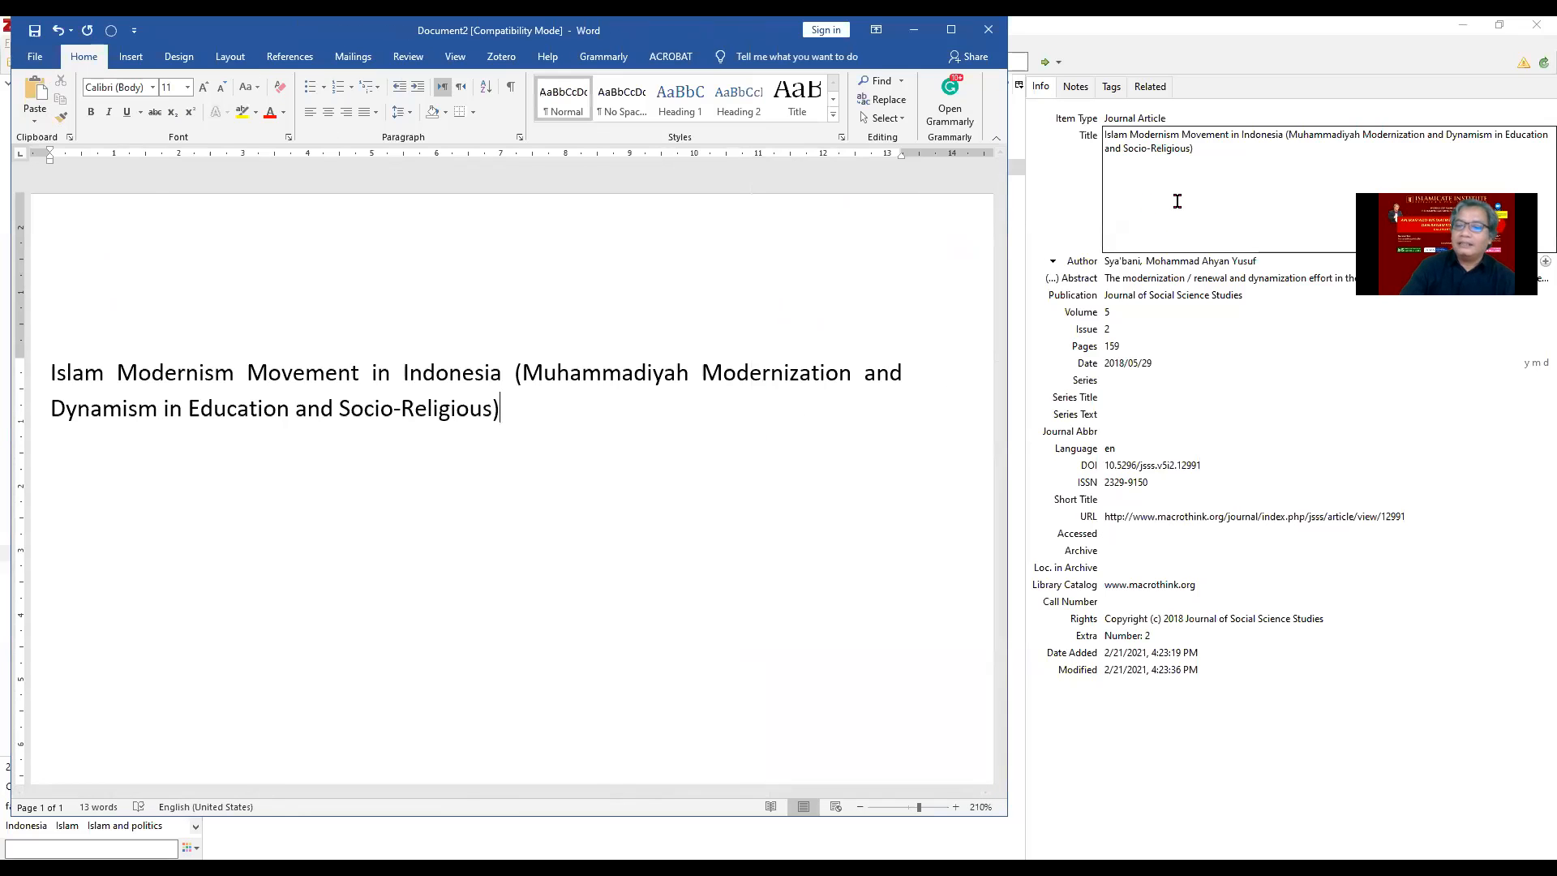
# Step: Convert the pasted "Islam Modernism Movement in Indonesia" title in the Word document to UPPERCASE
pyautogui.click(1178, 201)
pyautogui.moveTo(1196, 150); pyautogui.dragTo(1081, 147)
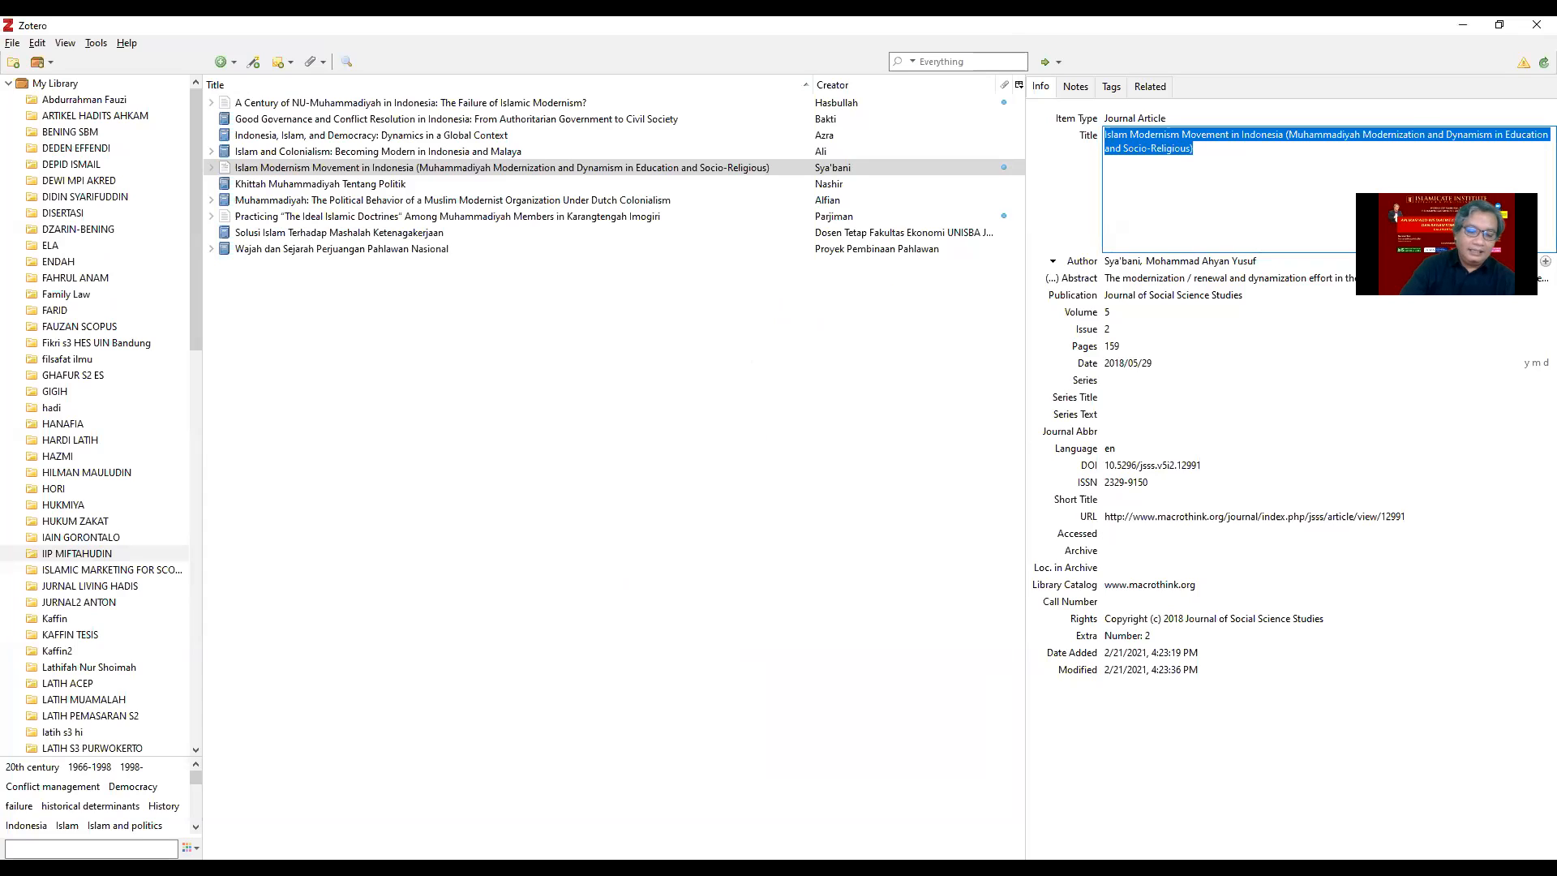
pyautogui.hotkey('alt', 'Tab')
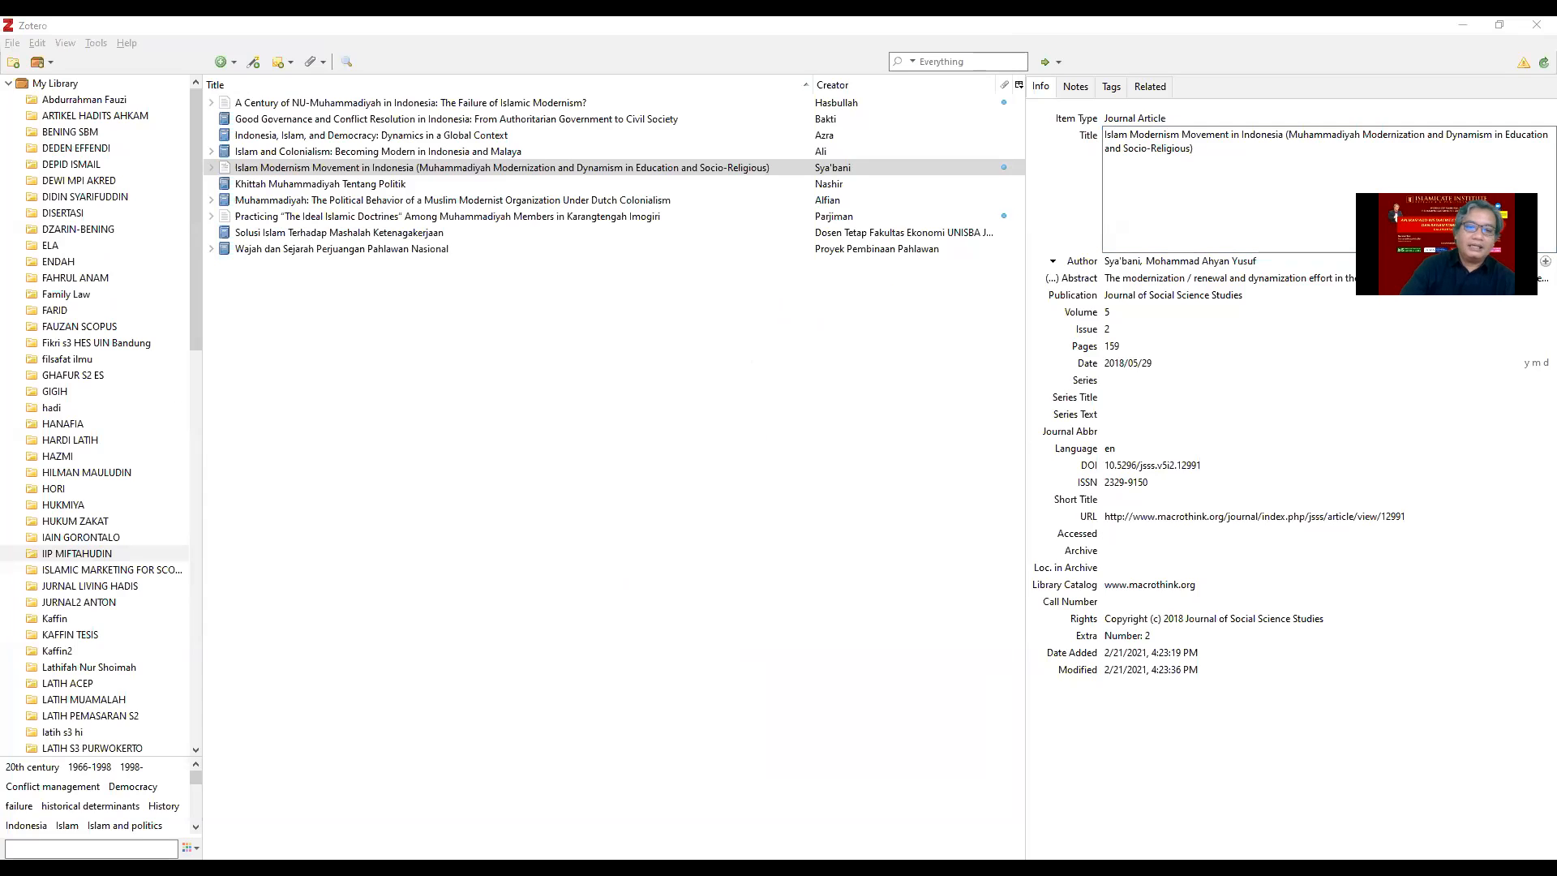
pyautogui.doubleClick(41, 340)
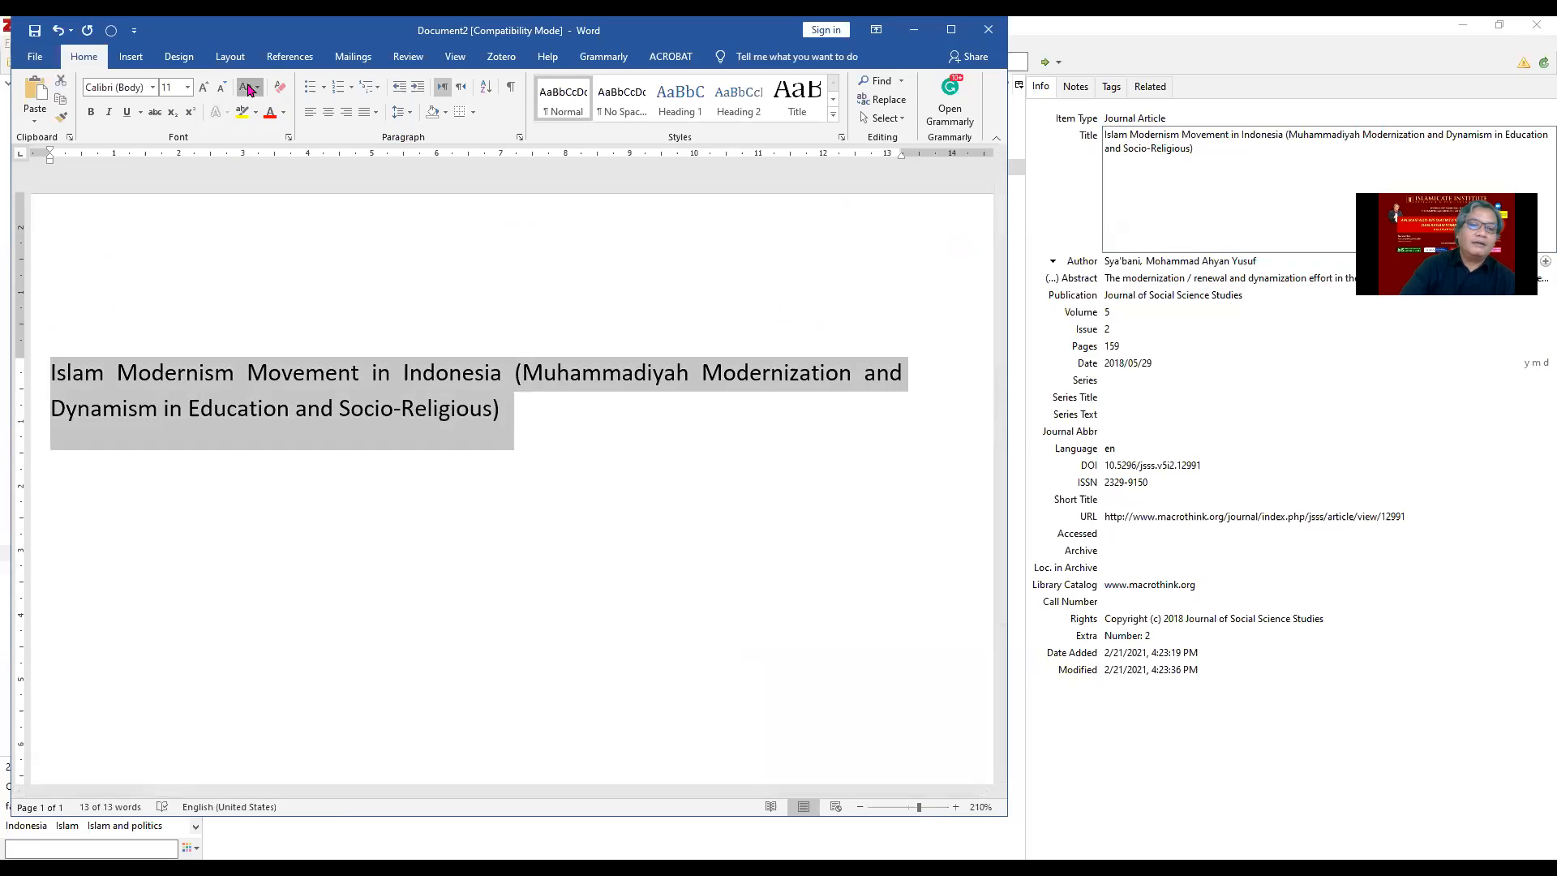
pyautogui.hotkey('shift', 'F3')
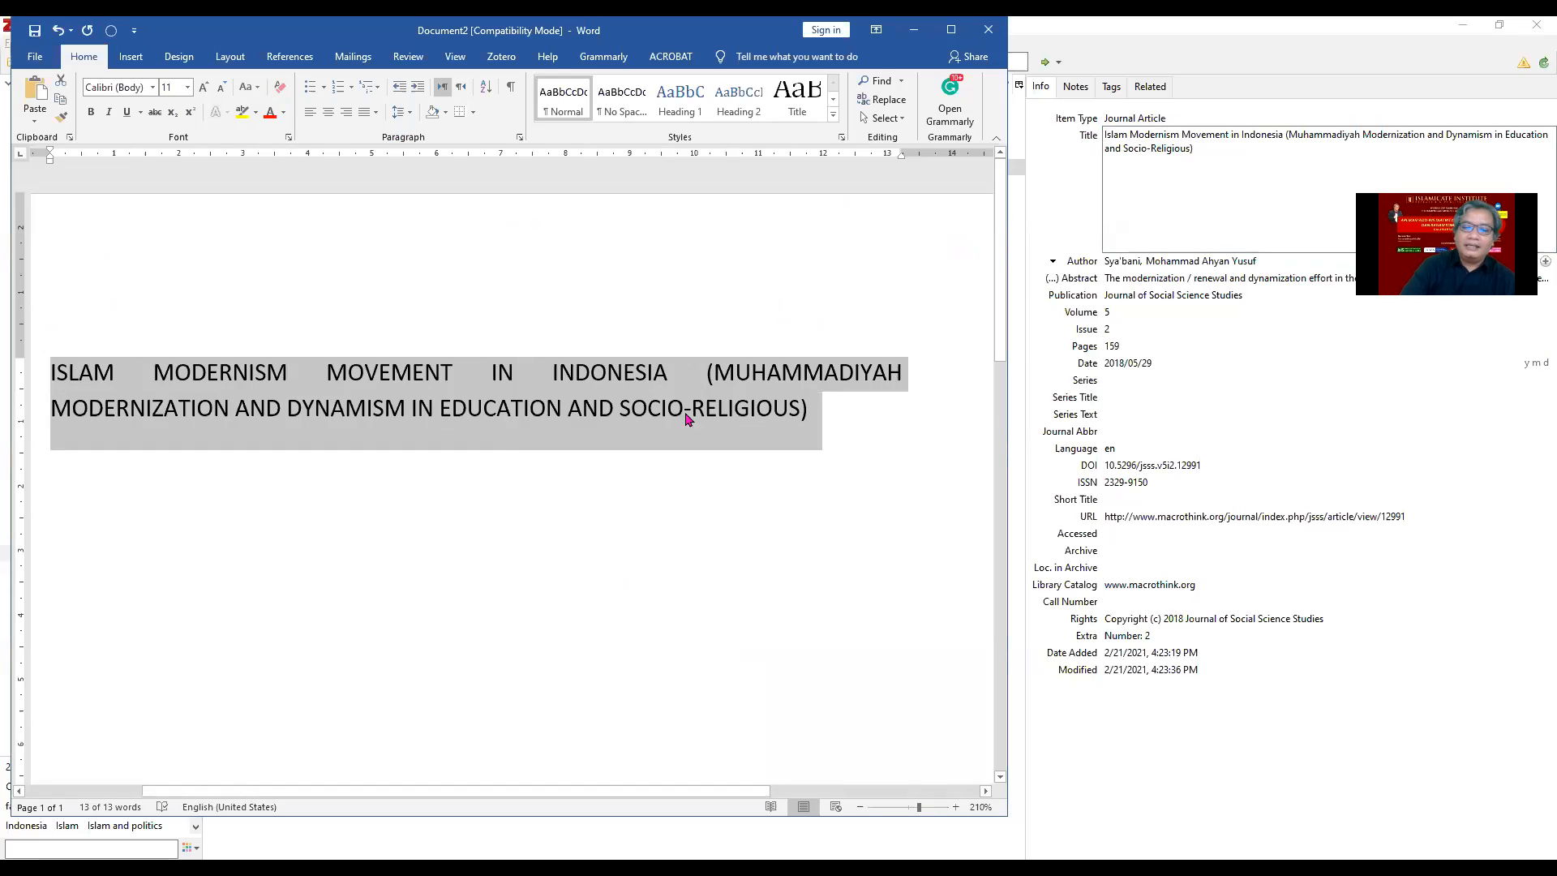
# Step: Copy the uppercase title from Word and replace the article's title in Zotero with it
pyautogui.click(60, 101)
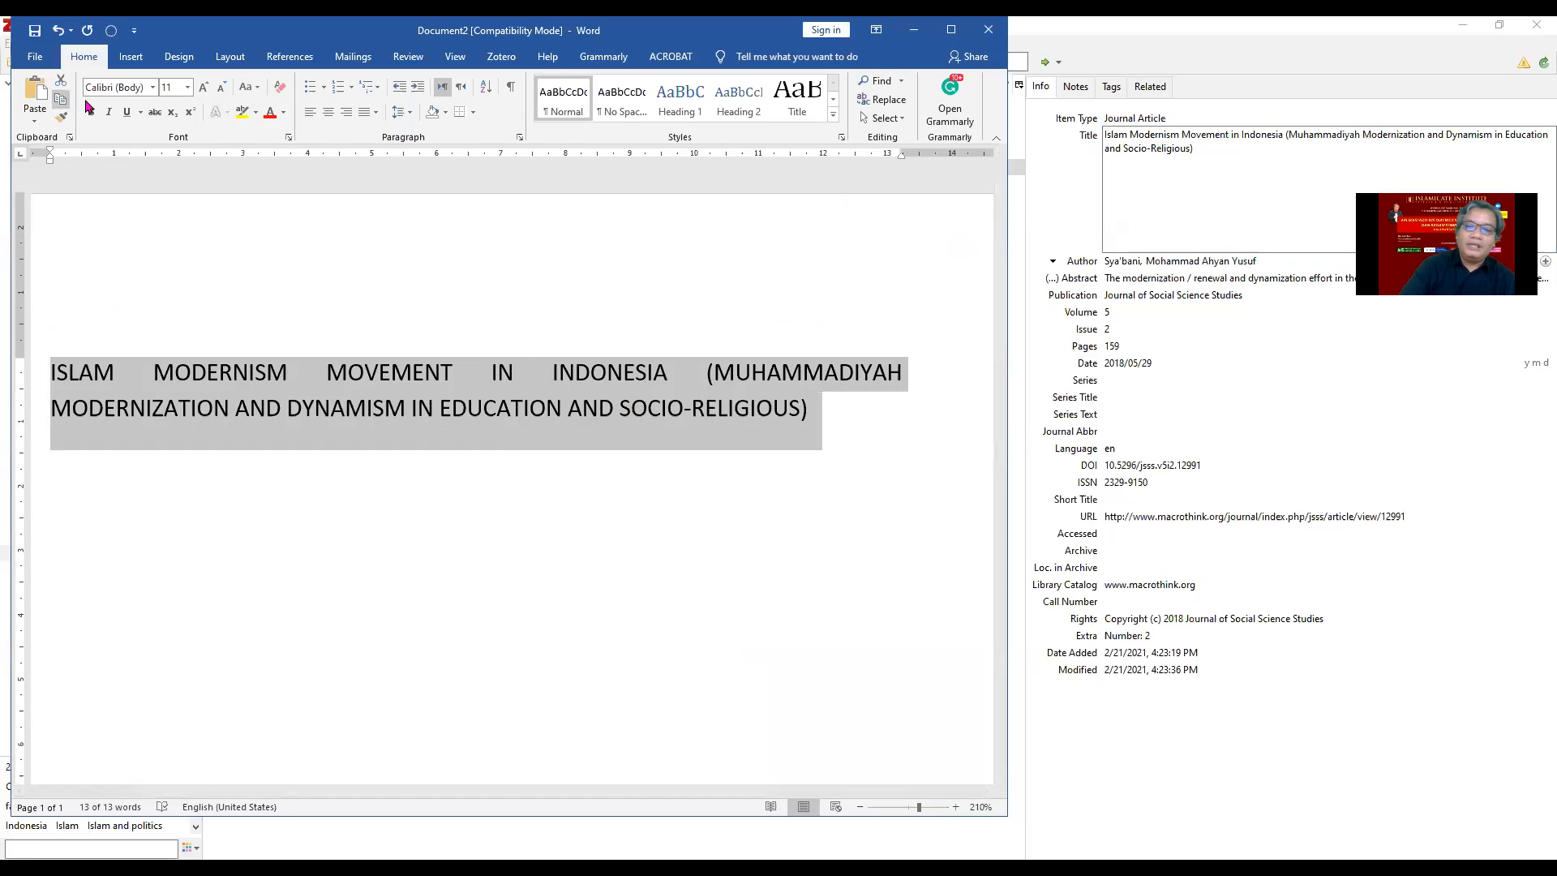
pyautogui.click(1165, 149)
pyautogui.hotkey('ctrl', 'a')
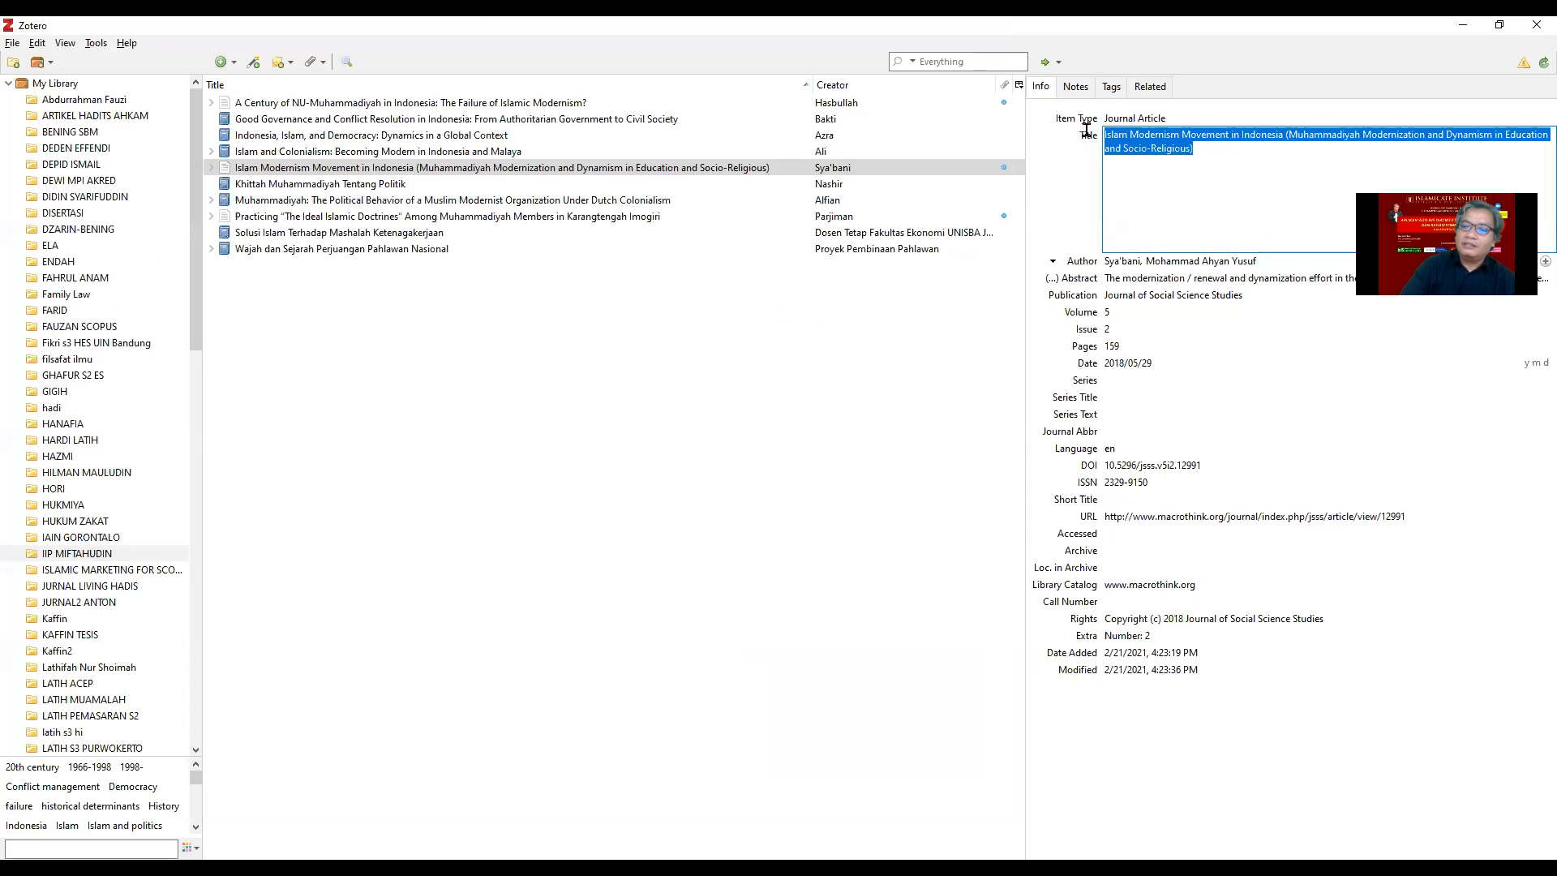
pyautogui.hotkey('ctrl', 'v')
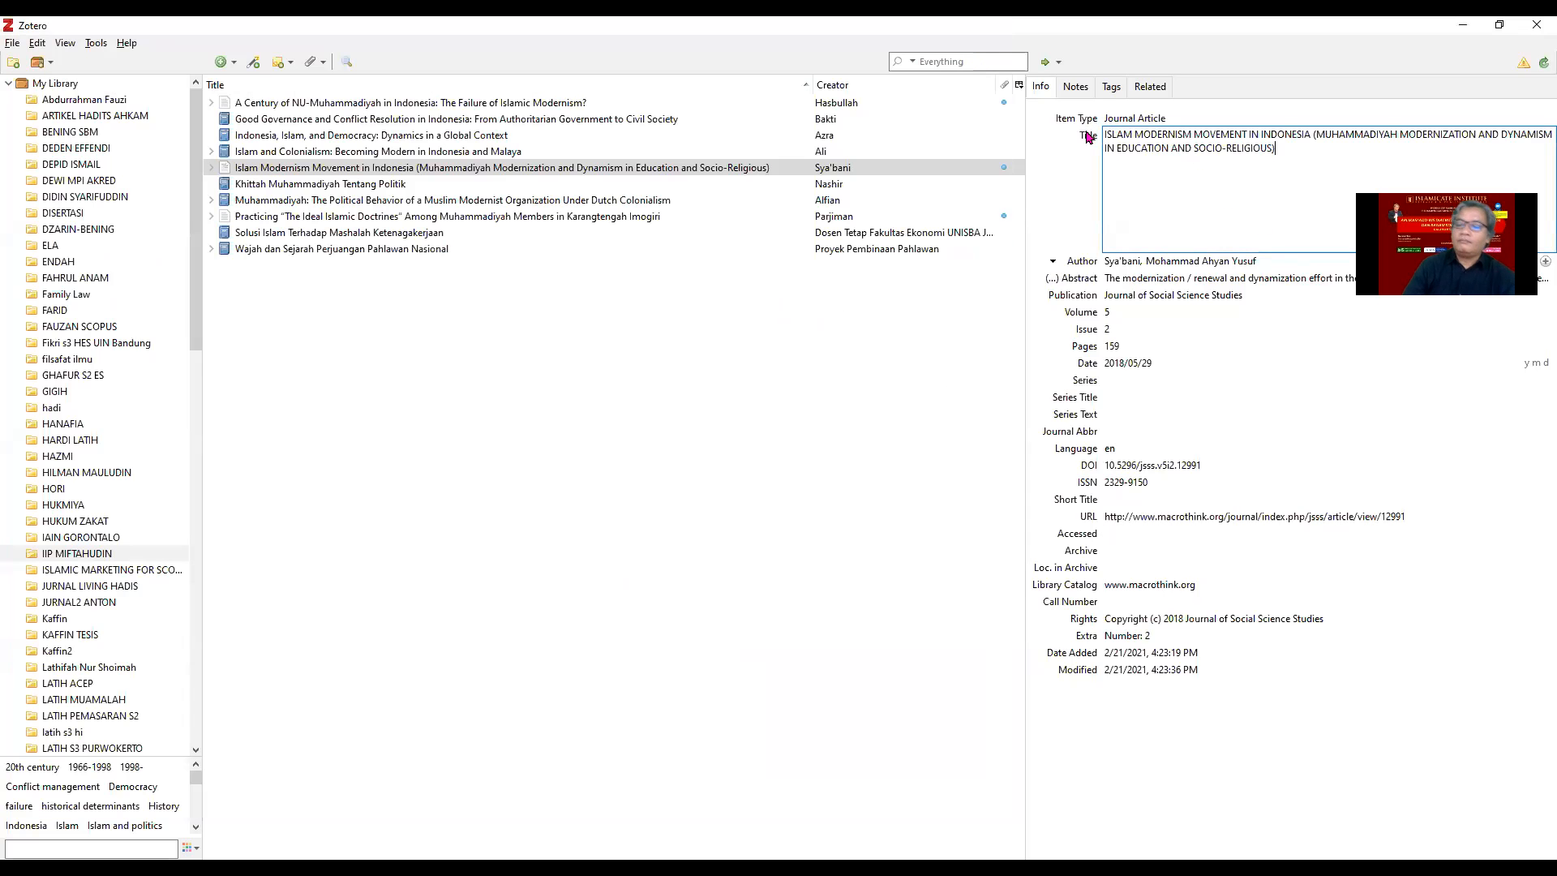
pyautogui.click(1070, 216)
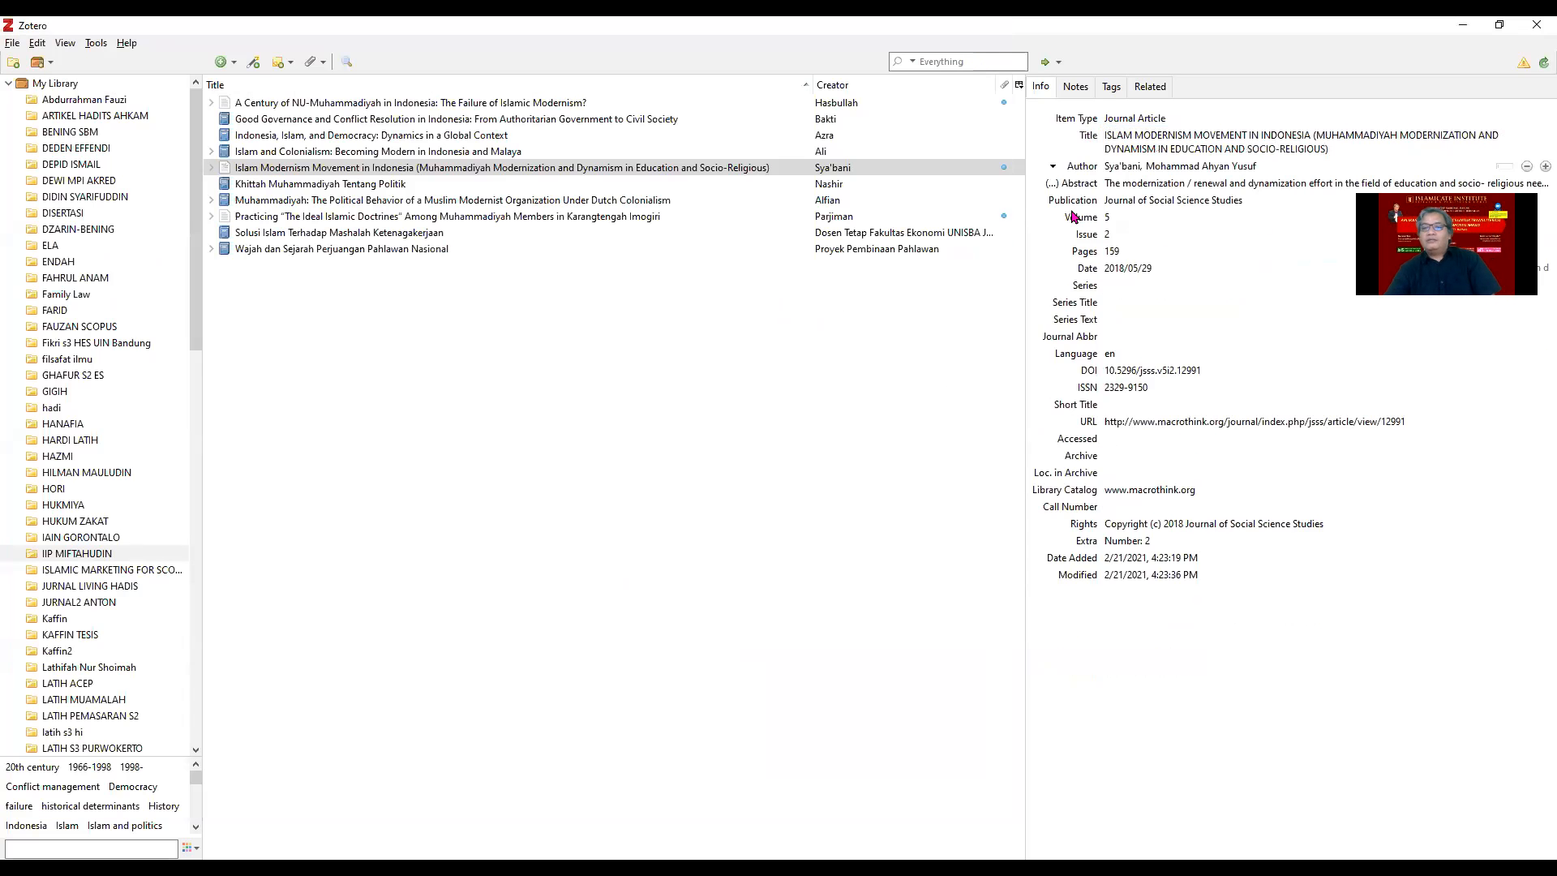
# Step: Transform the article's uppercase title to Title Case and capitalize the "M" of "Muhammadiyah" after the opening parenthesis
pyautogui.click(1334, 149)
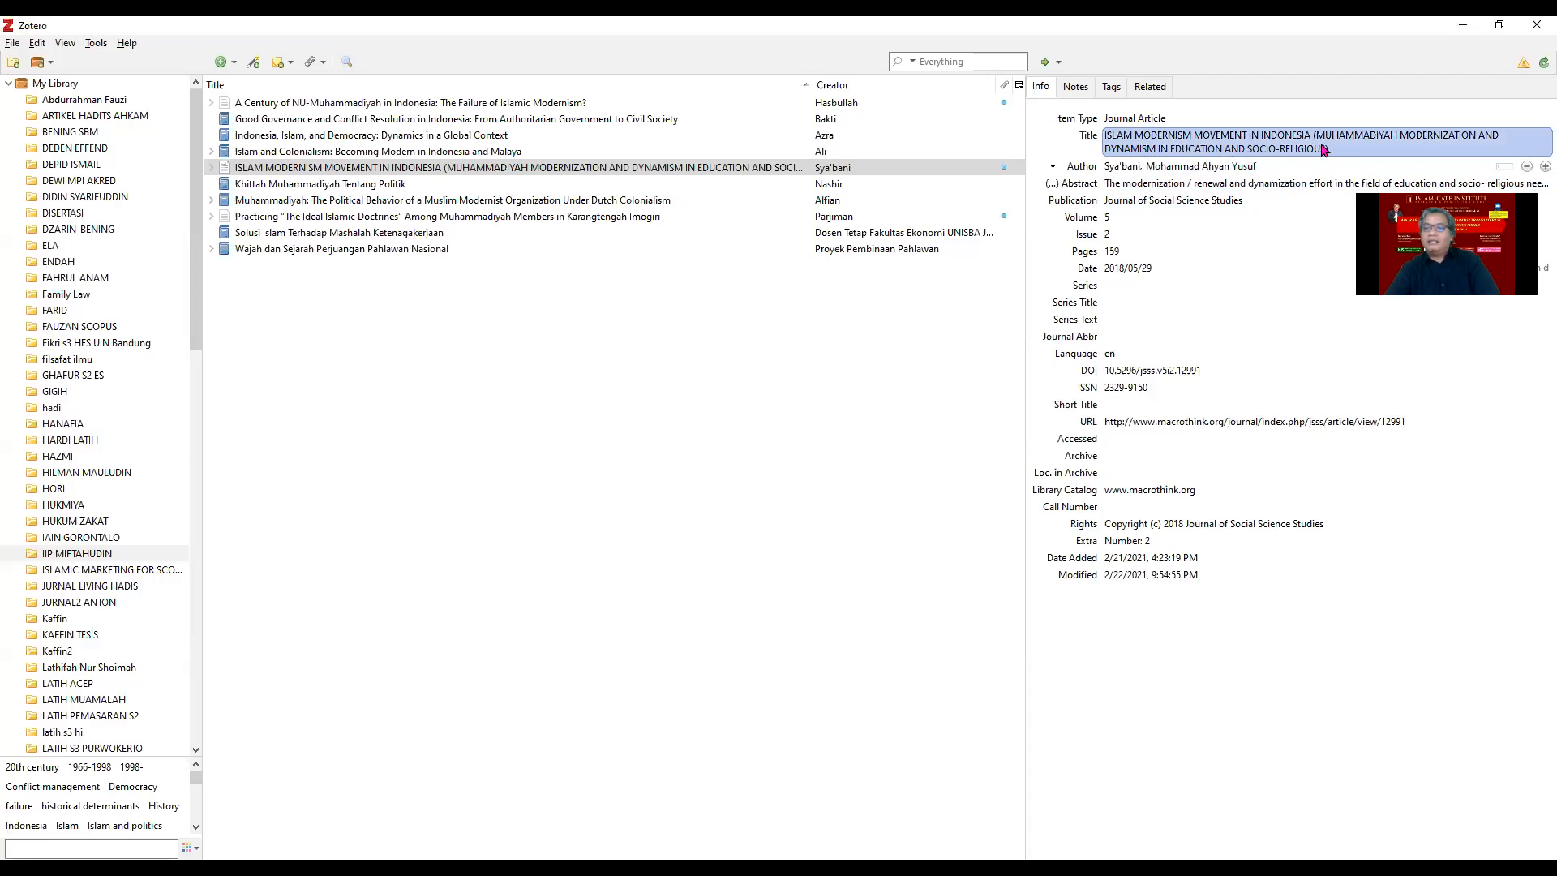
pyautogui.rightClick(1249, 147)
pyautogui.click(1278, 156)
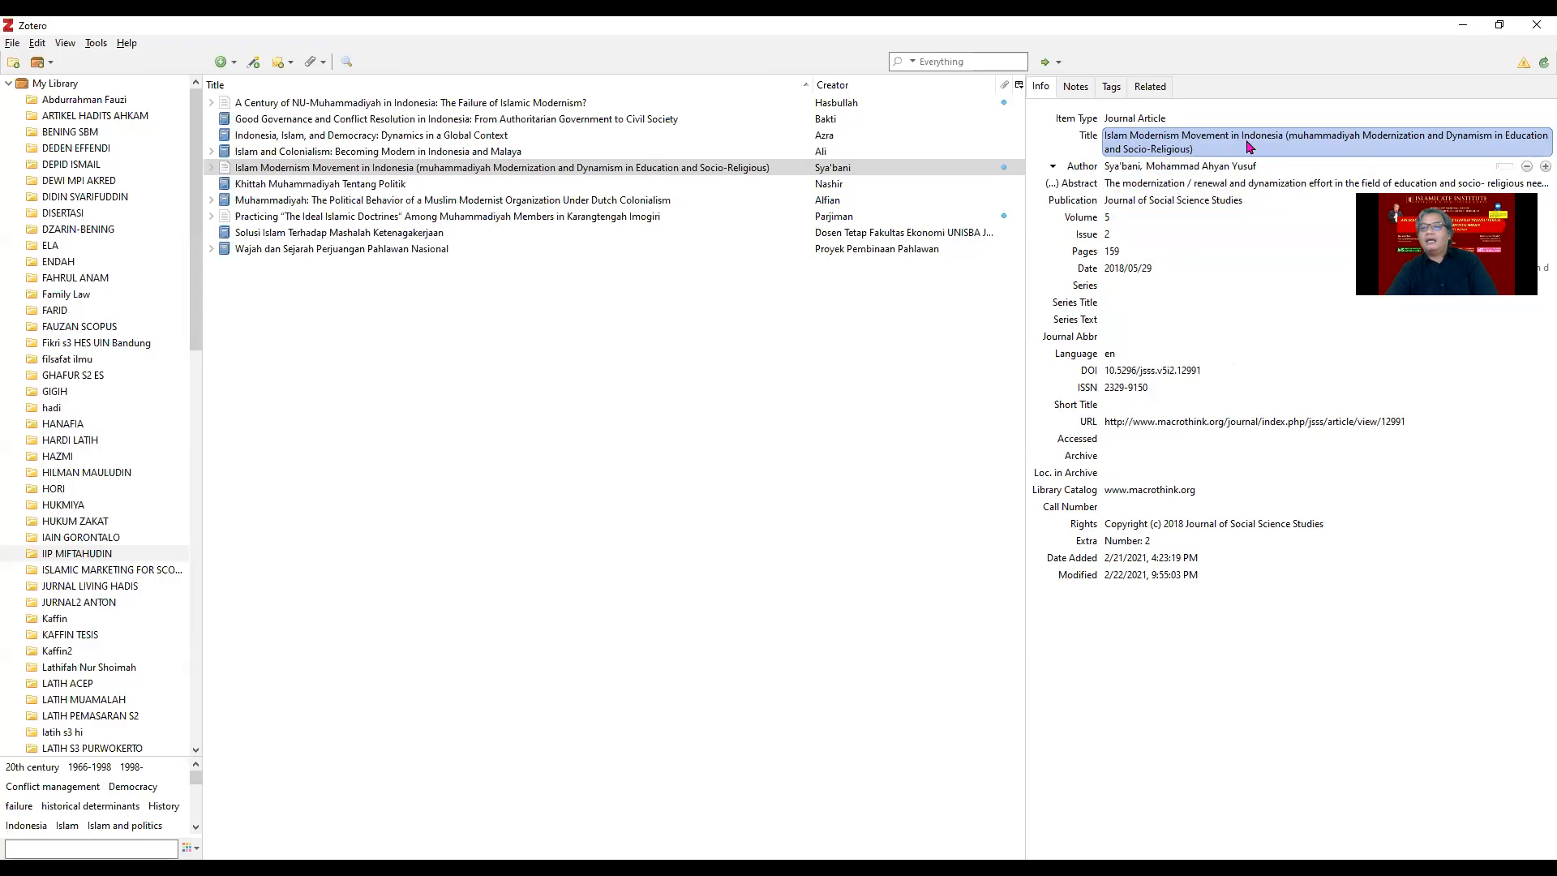
pyautogui.click(1298, 144)
pyautogui.press('BackSpace')
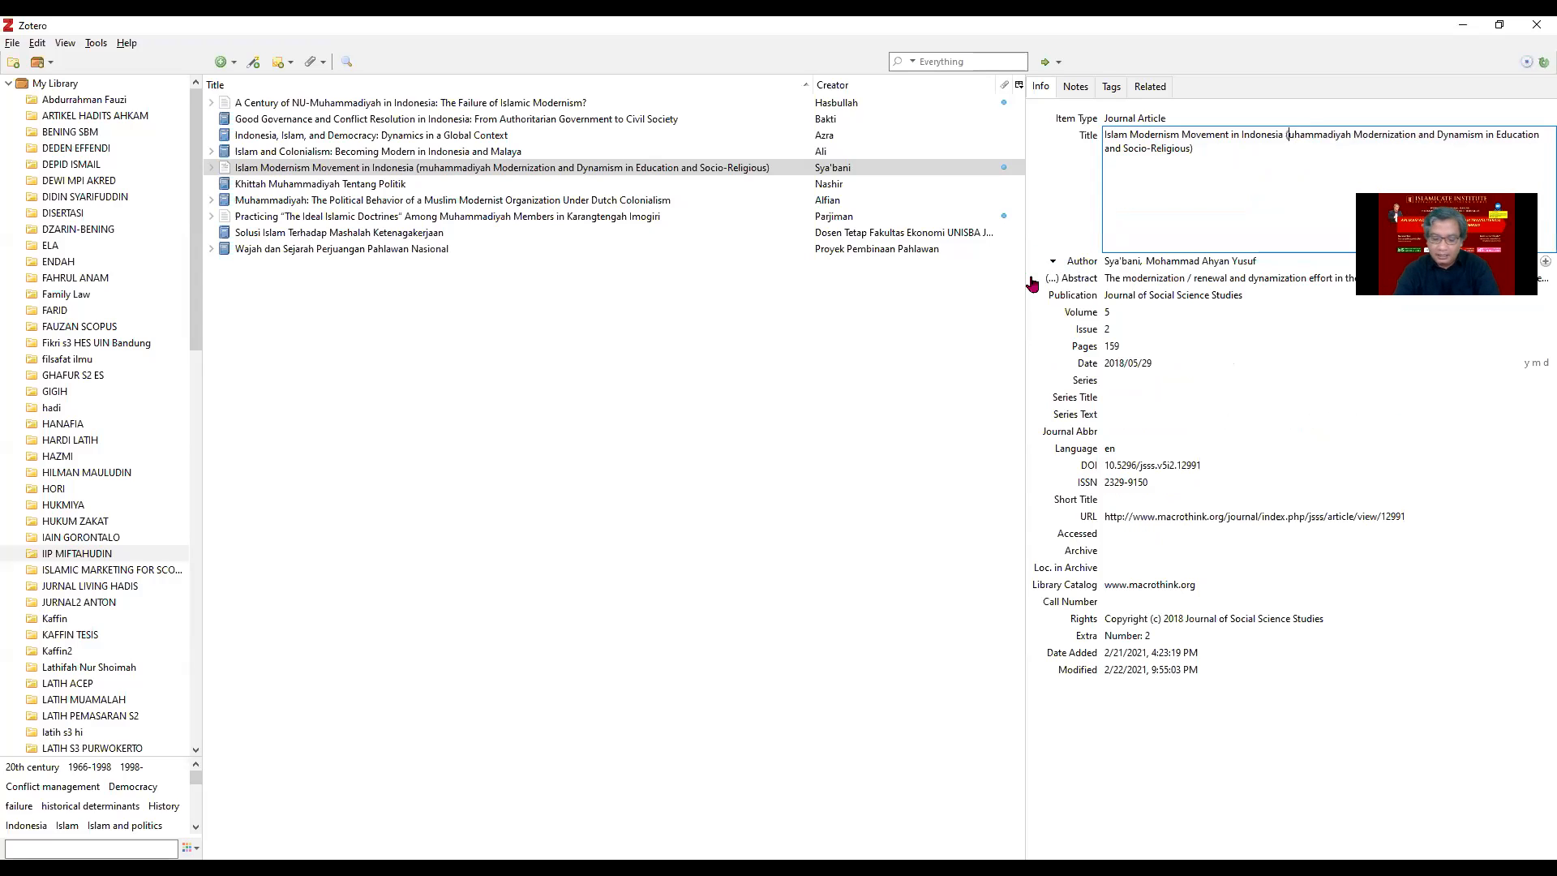
pyautogui.write('M')
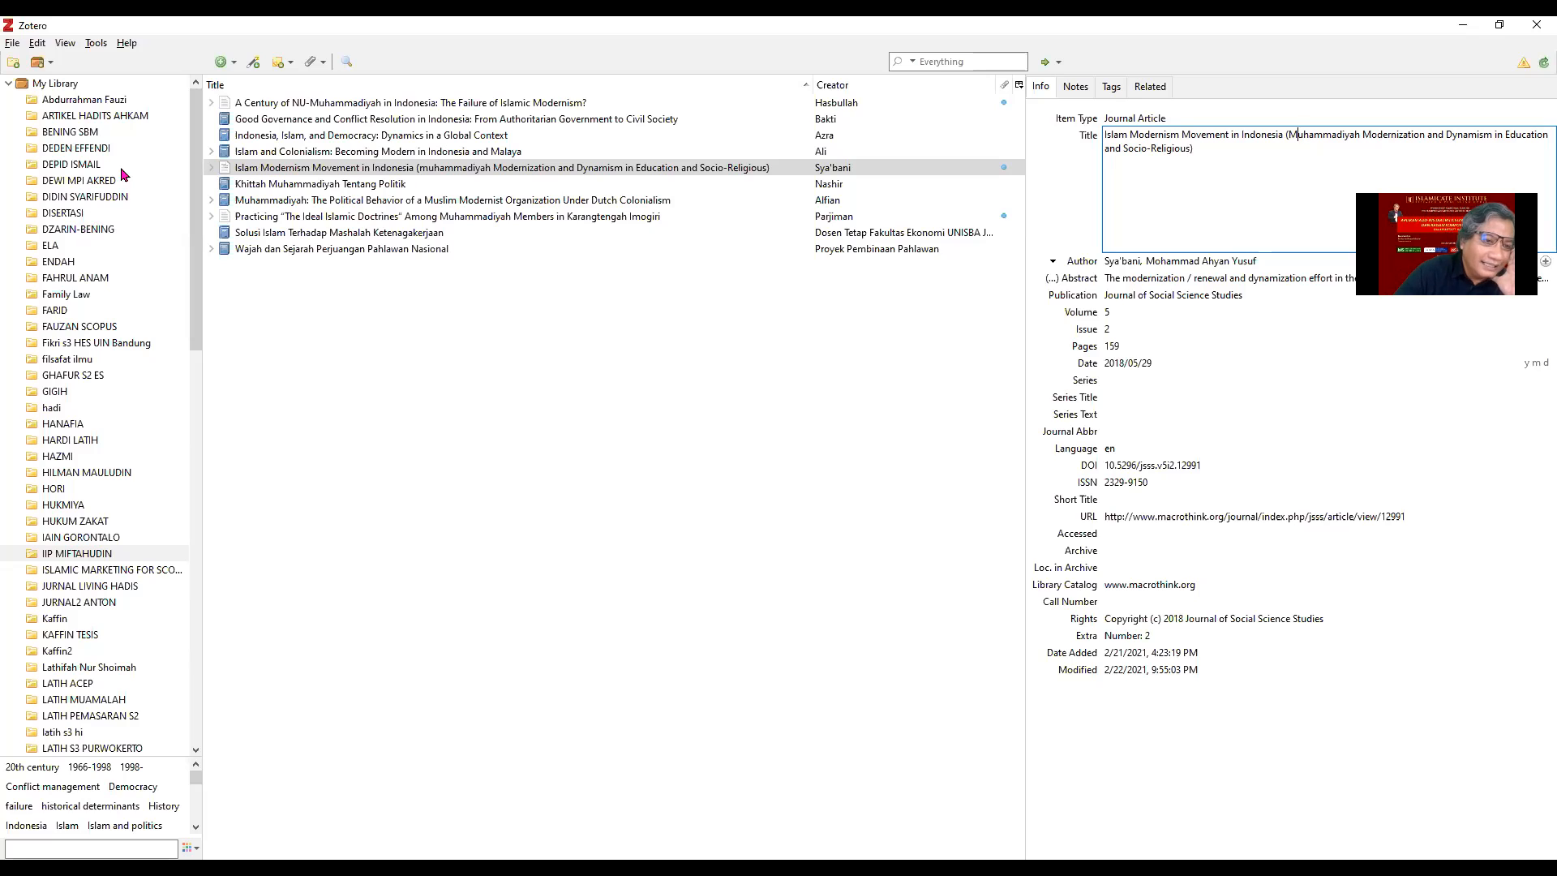
# Step: In the collection of zakat and halal tourism articles, copy the title "The Role of Islam Rahmat lil 'Alamin as the Solution For Exclusive Life in Indonesia"
pyautogui.click(90, 149)
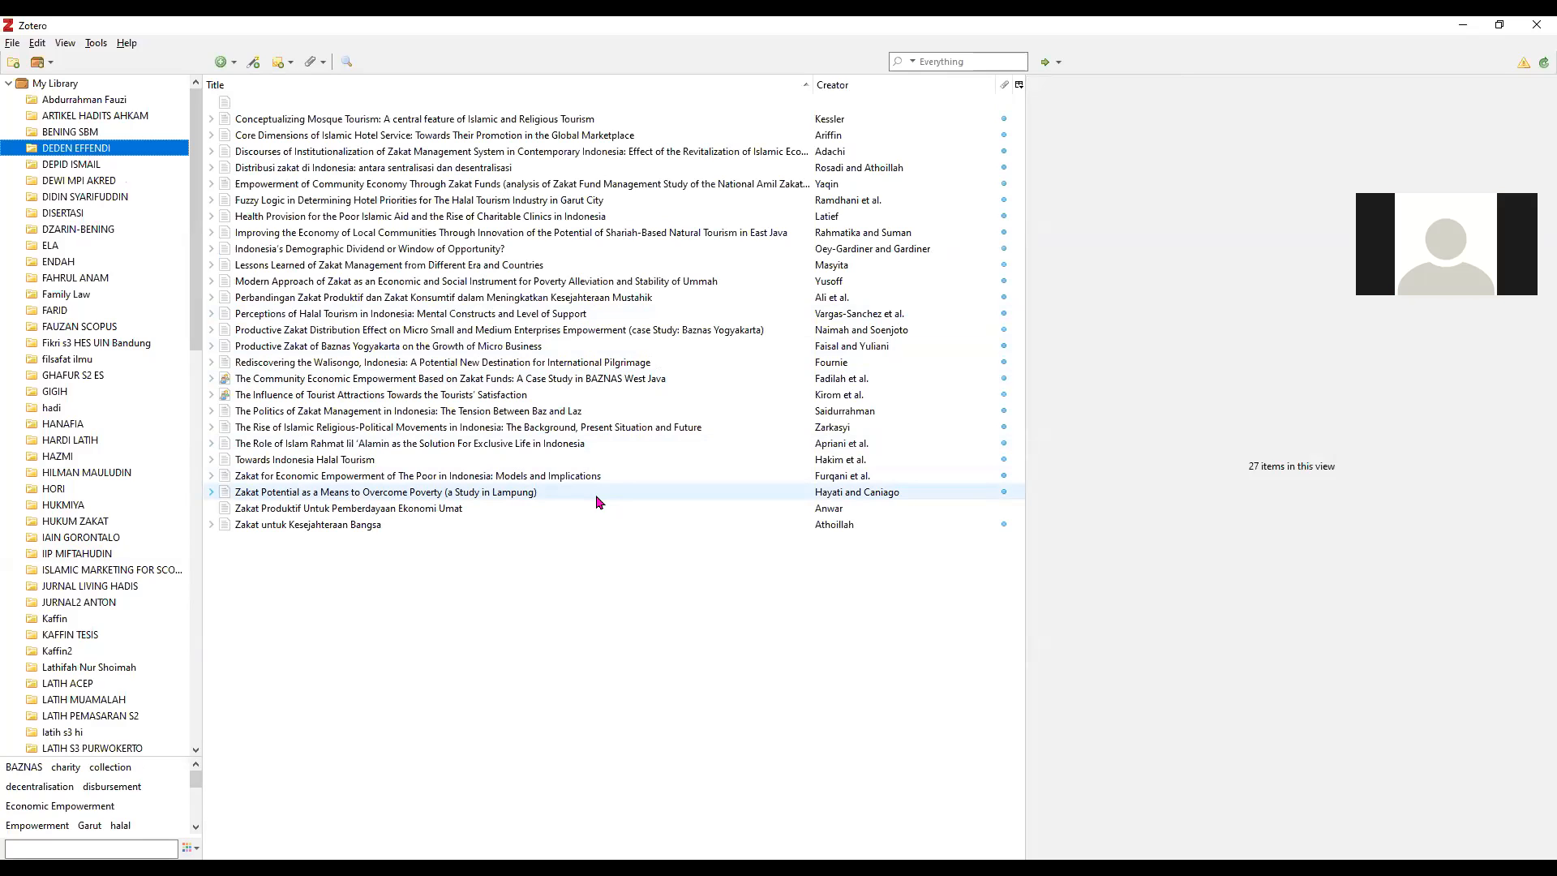
pyautogui.click(595, 444)
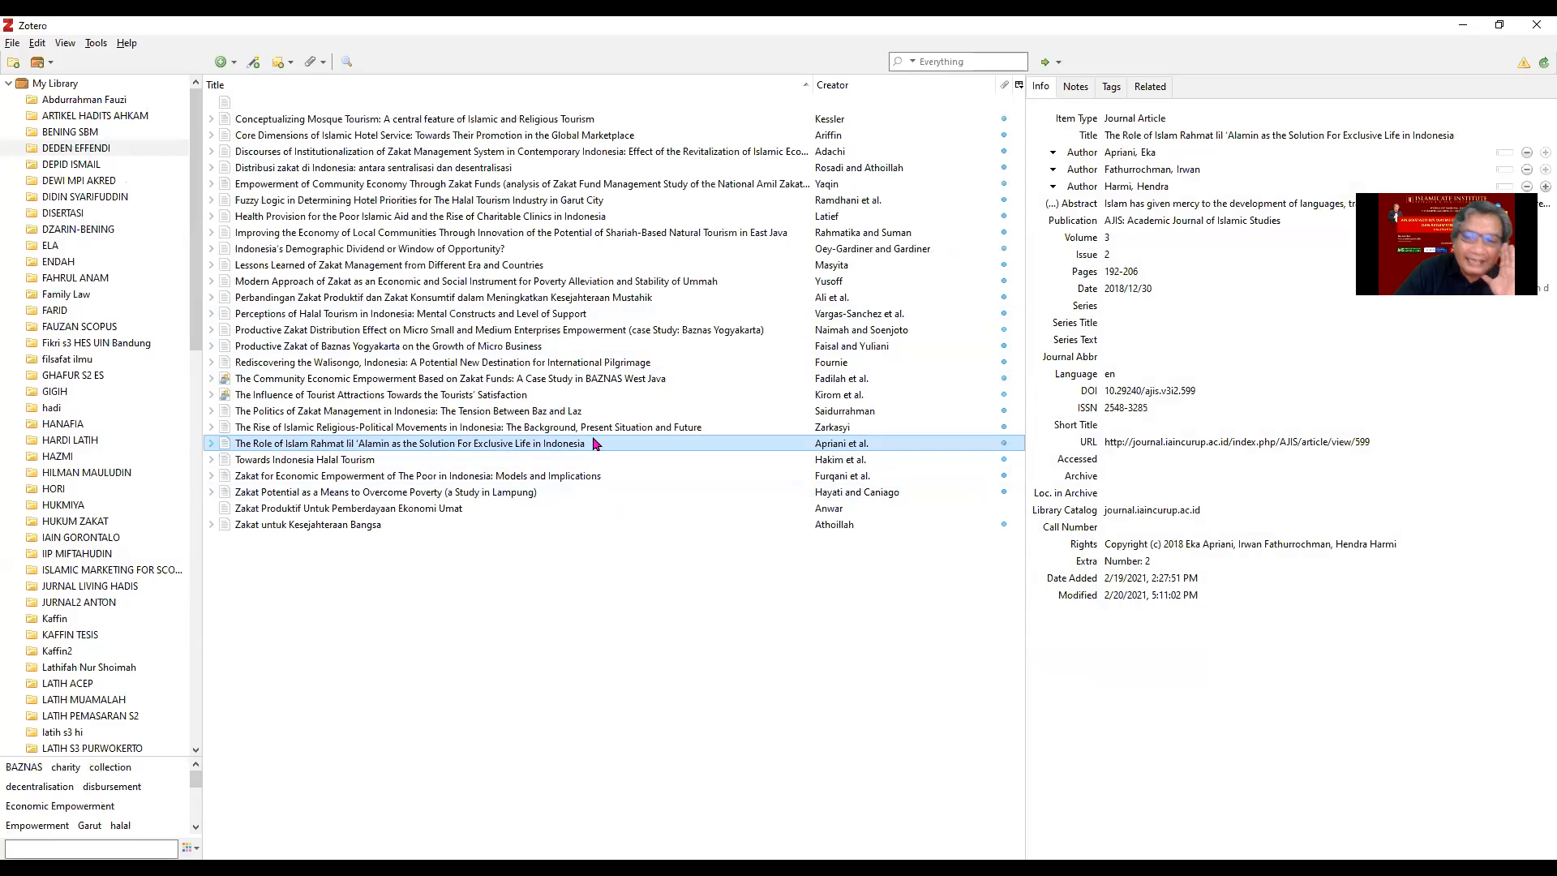
pyautogui.click(1182, 155)
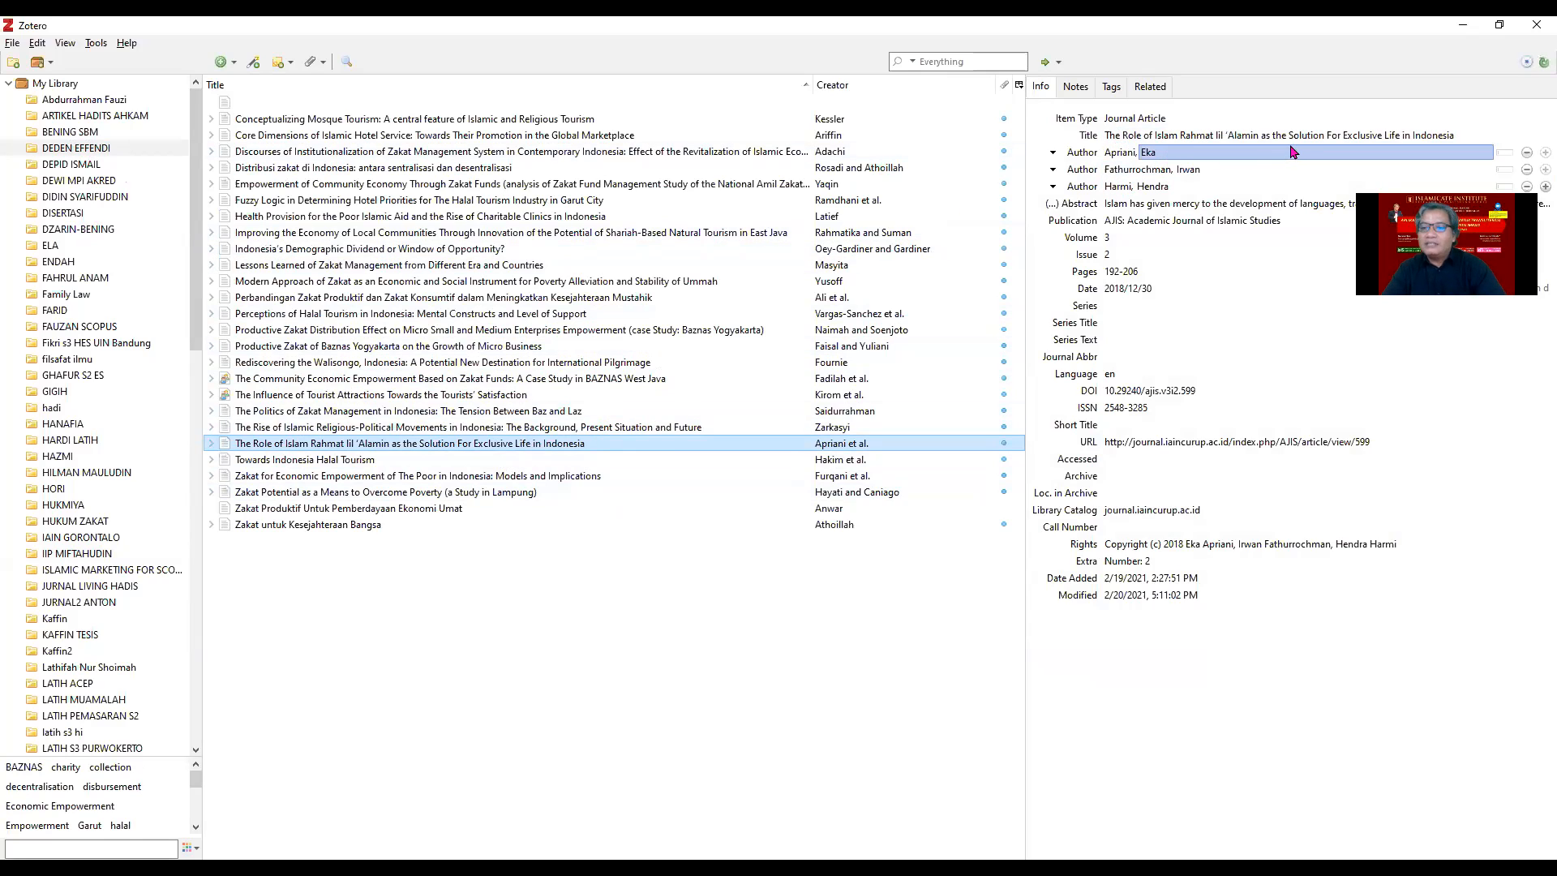
pyautogui.click(1319, 140)
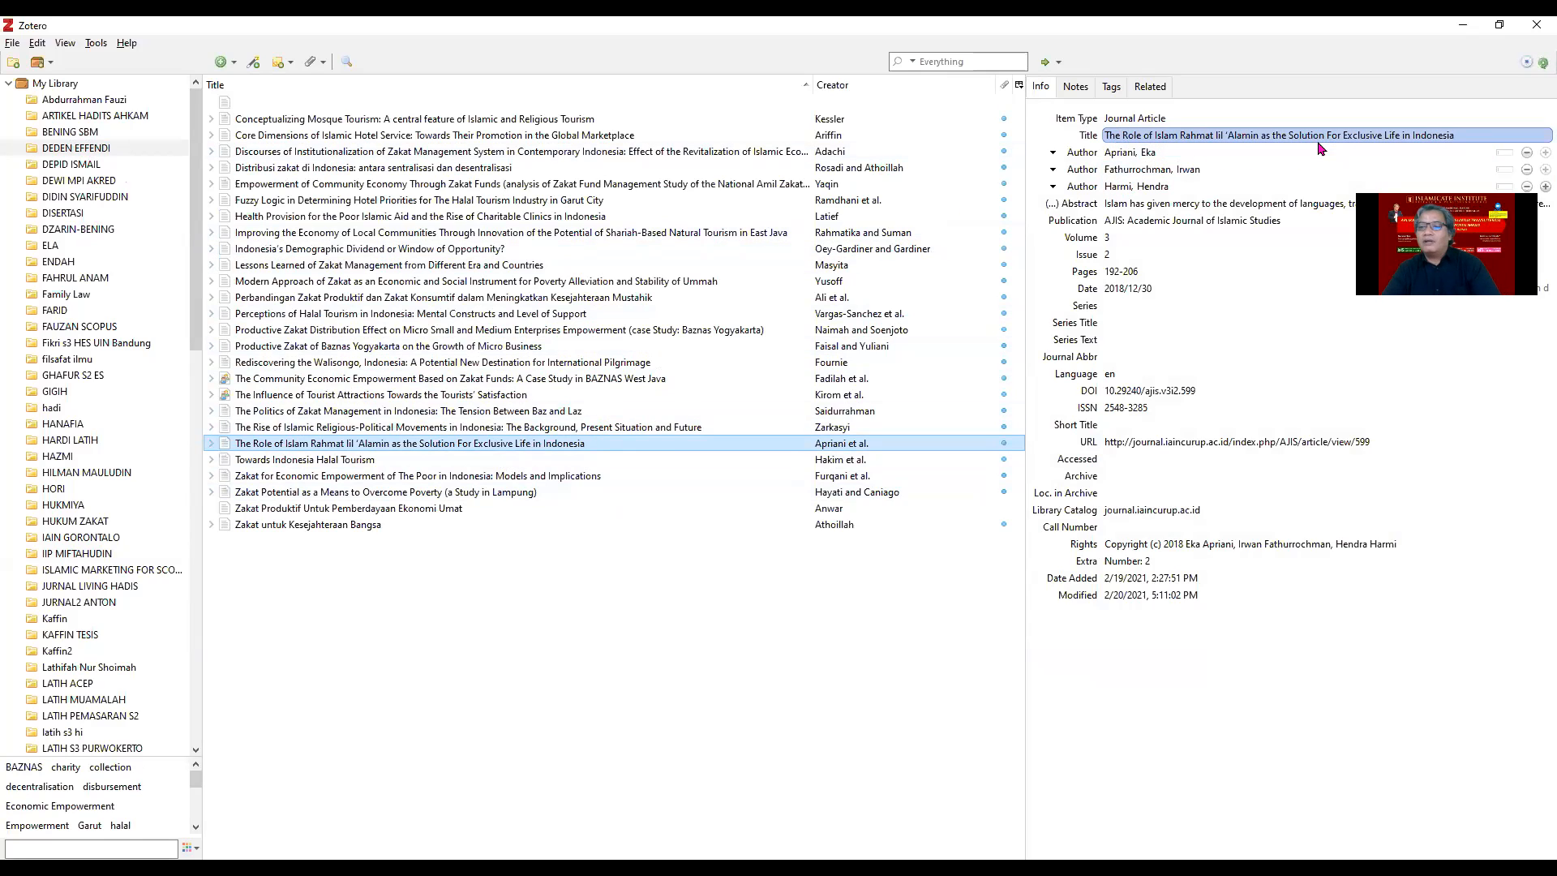
pyautogui.click(1274, 136)
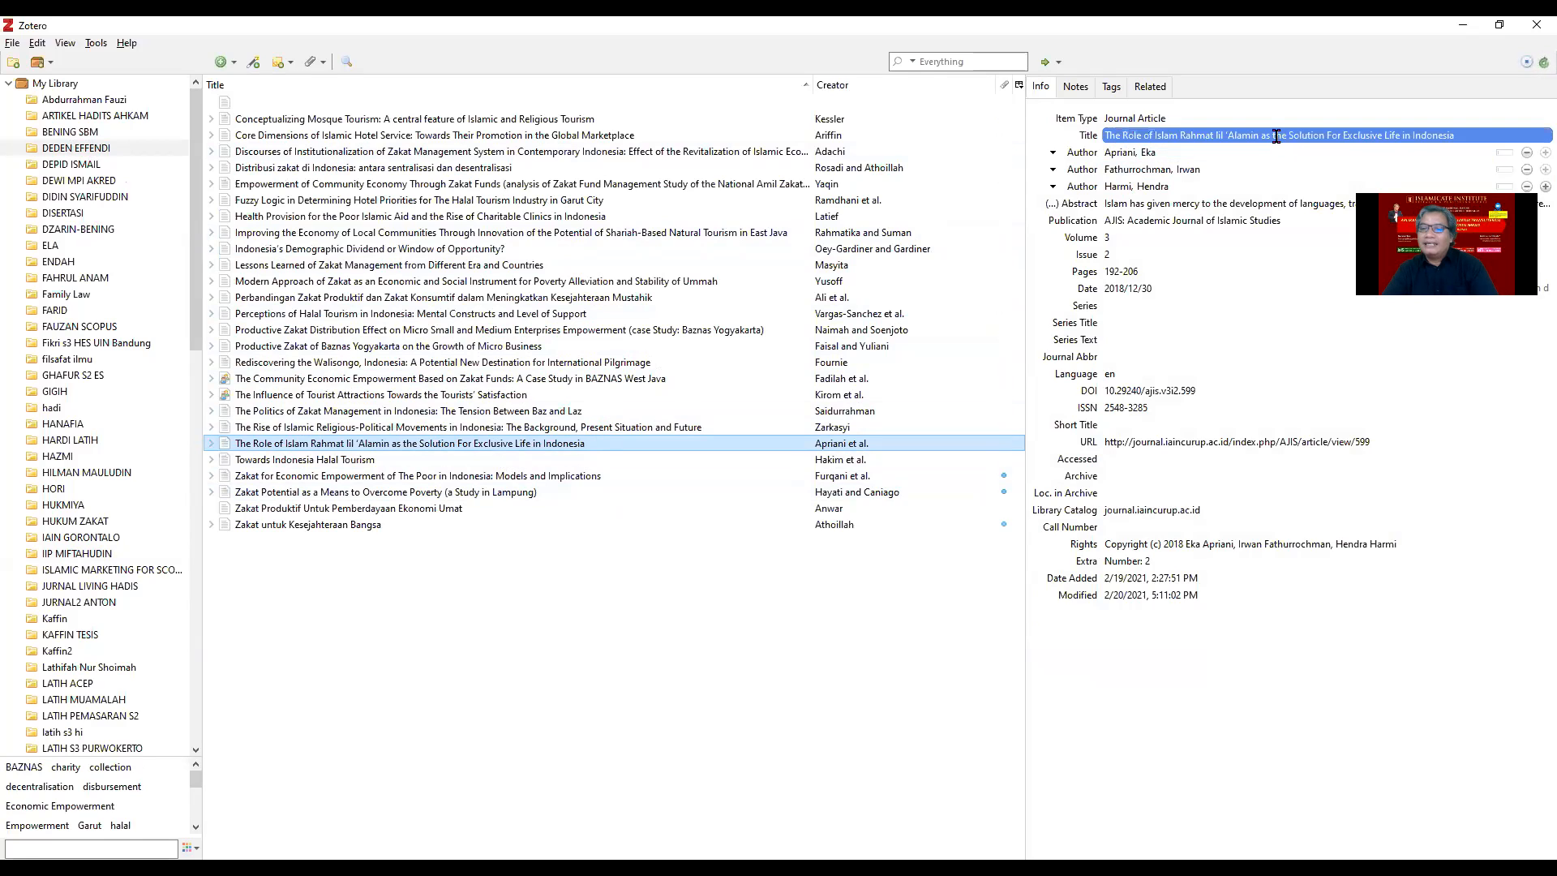
pyautogui.rightClick(1271, 135)
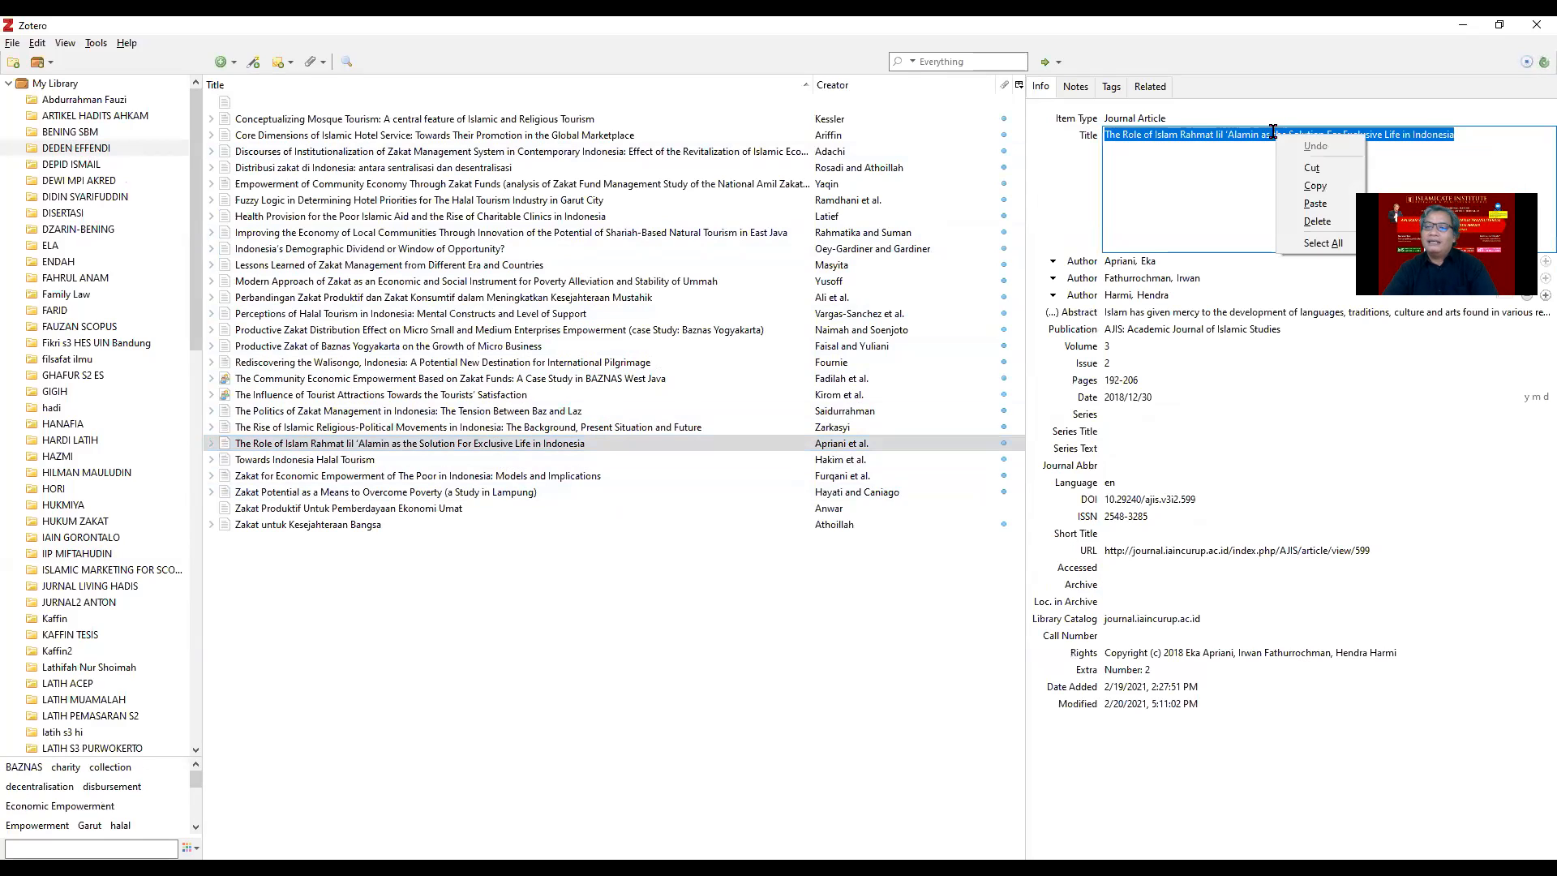
pyautogui.click(1302, 185)
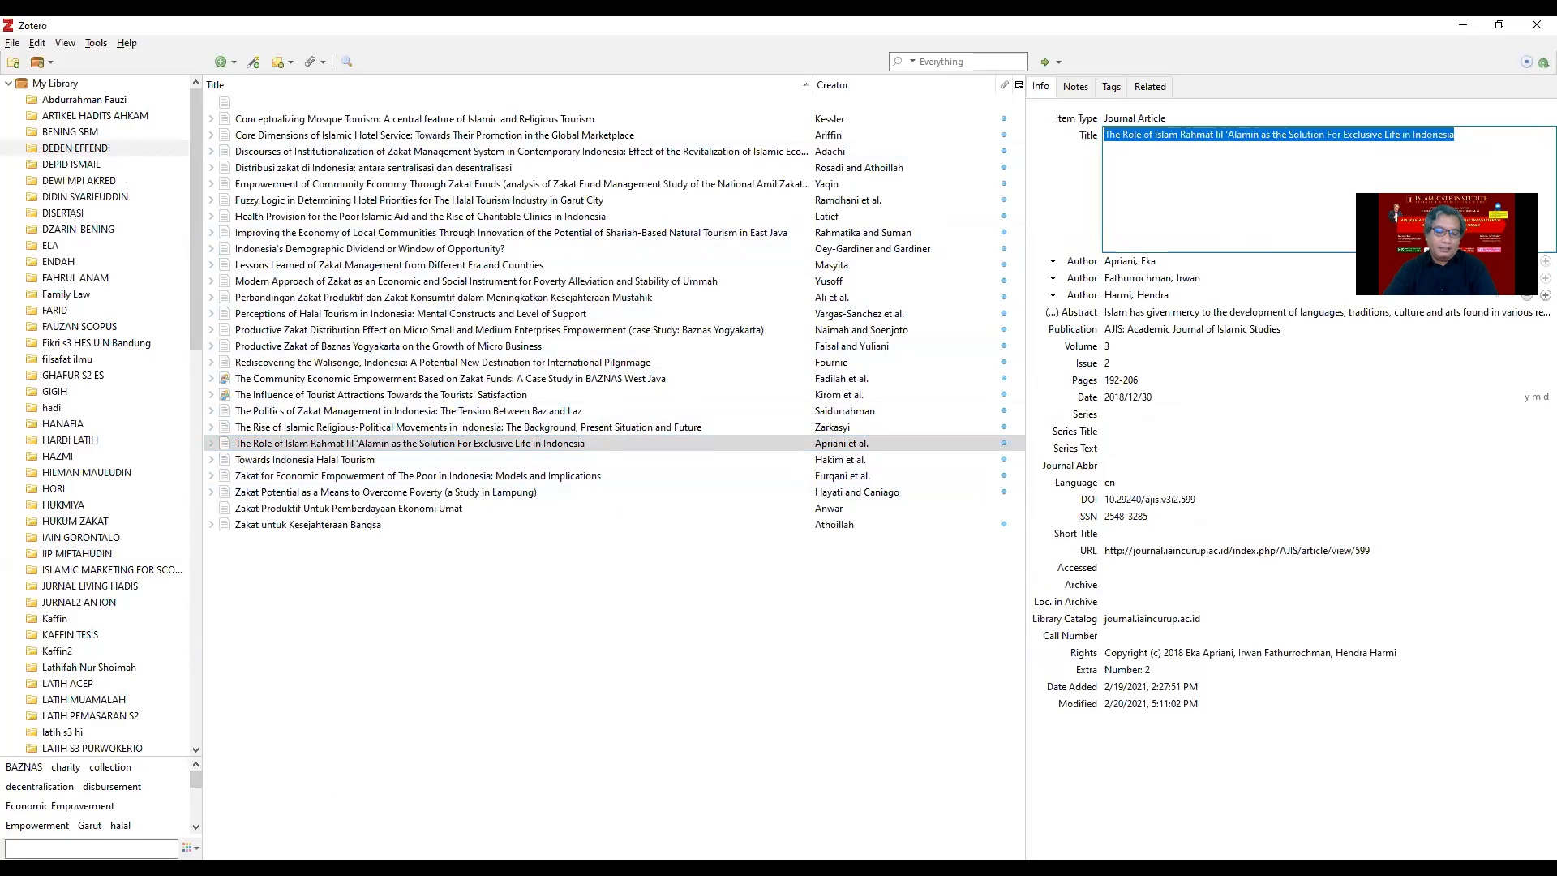
# Step: Switch to Word and replace the uppercase title in the document with the copied "The Role of Islam Rahmat lil 'Alamin" title
pyautogui.hotkey('alt', 'Tab')
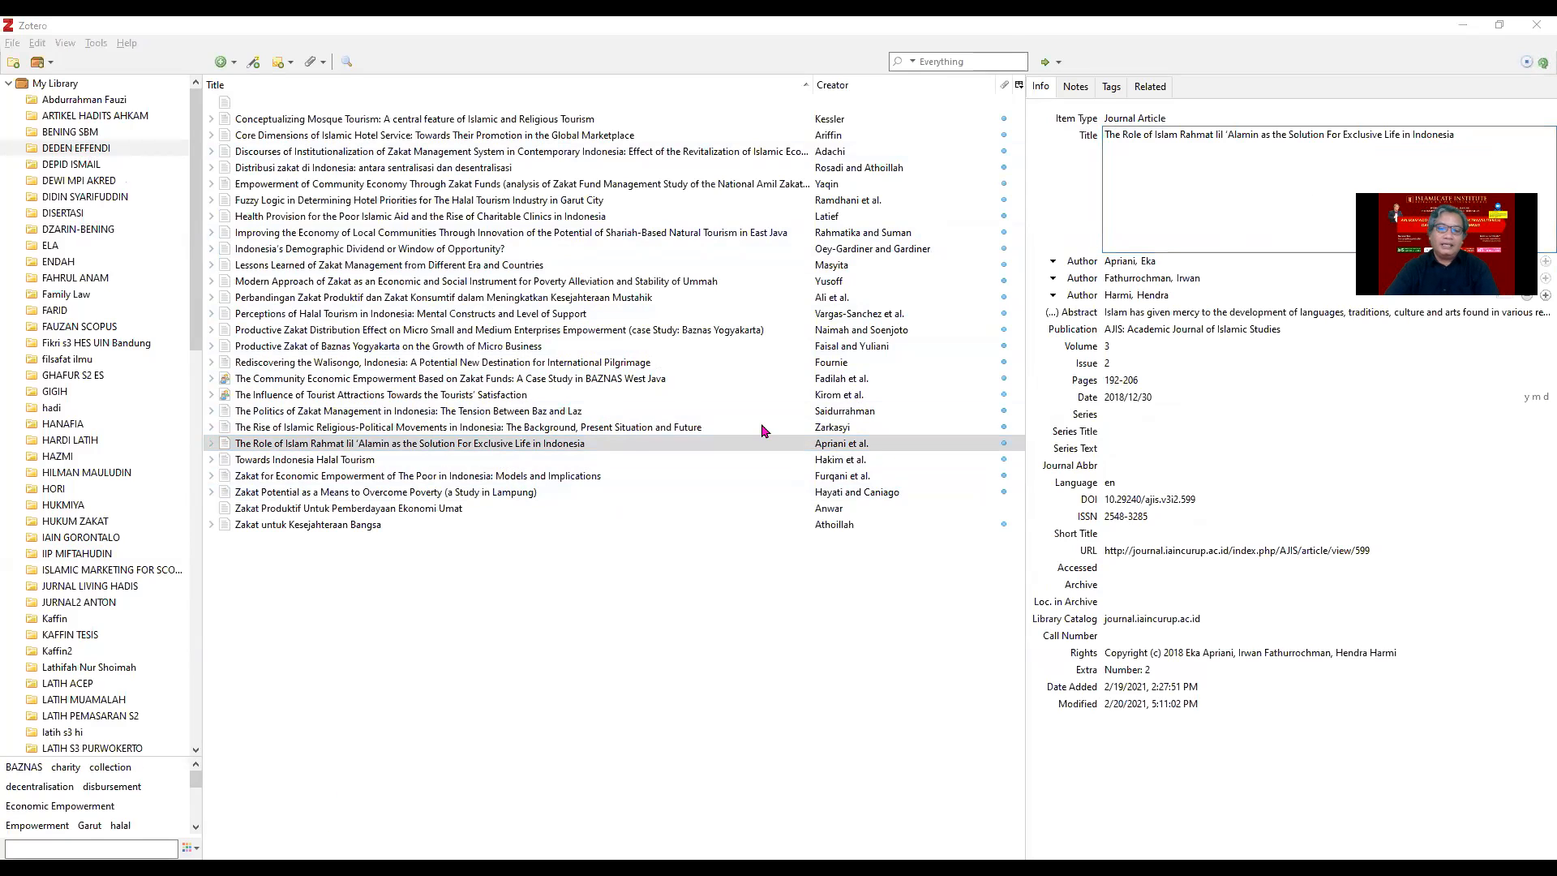
pyautogui.hotkey('alt', 'Tab')
pyautogui.moveTo(800, 406); pyautogui.dragTo(14, 398)
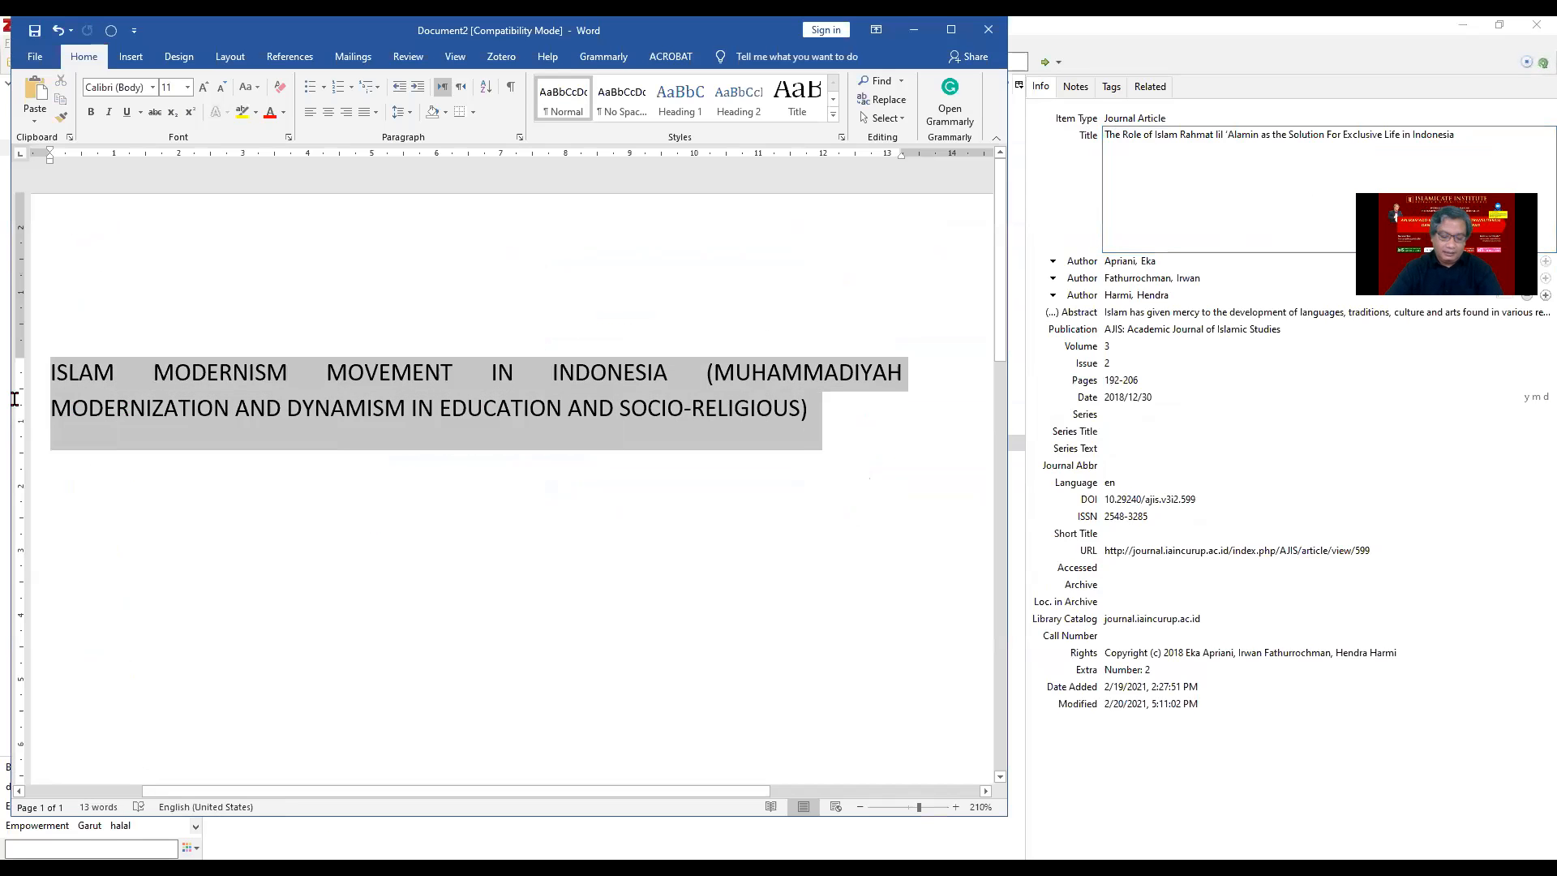
pyautogui.hotkey('ctrl', 'v')
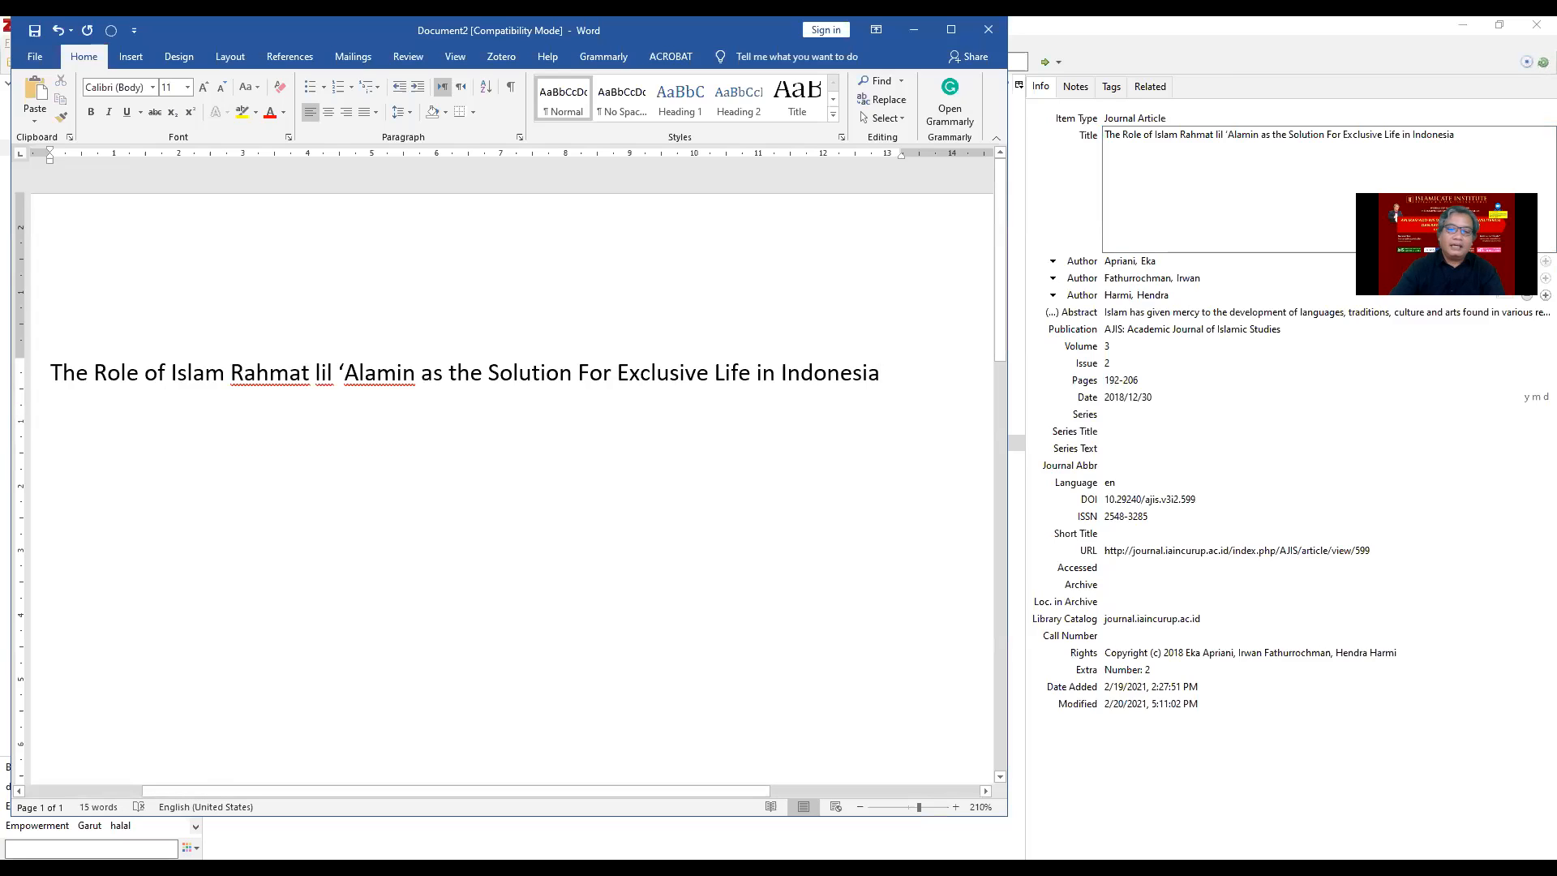
# Step: Convert the whole "The Role of Islam Rahmat lil 'Alamin" title in the Word document to uppercase
pyautogui.moveTo(893, 379); pyautogui.dragTo(48, 354)
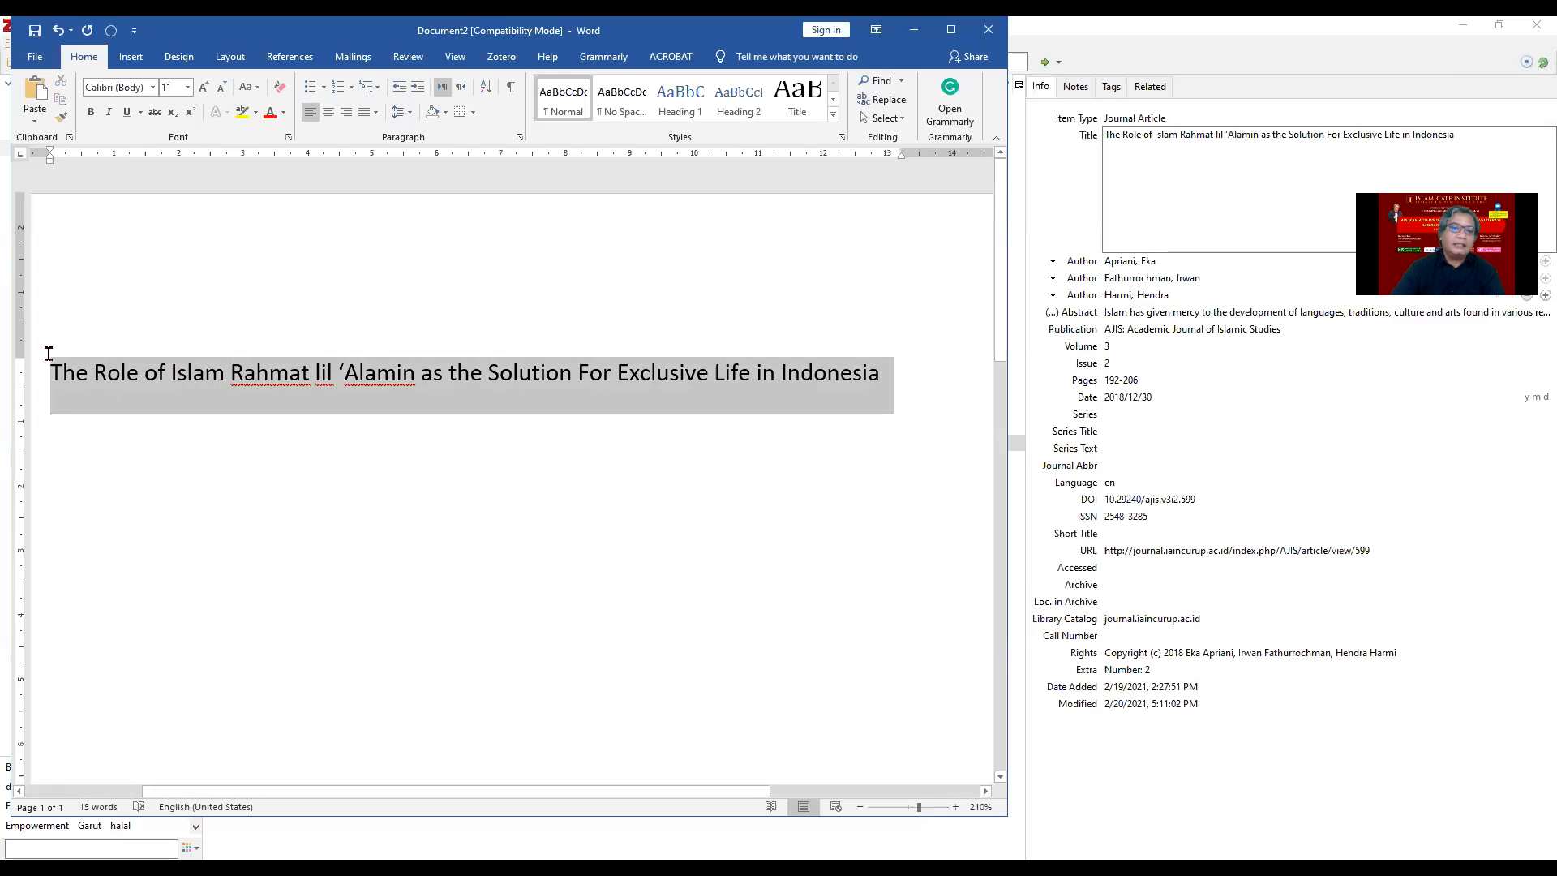
pyautogui.click(252, 86)
pyautogui.click(270, 159)
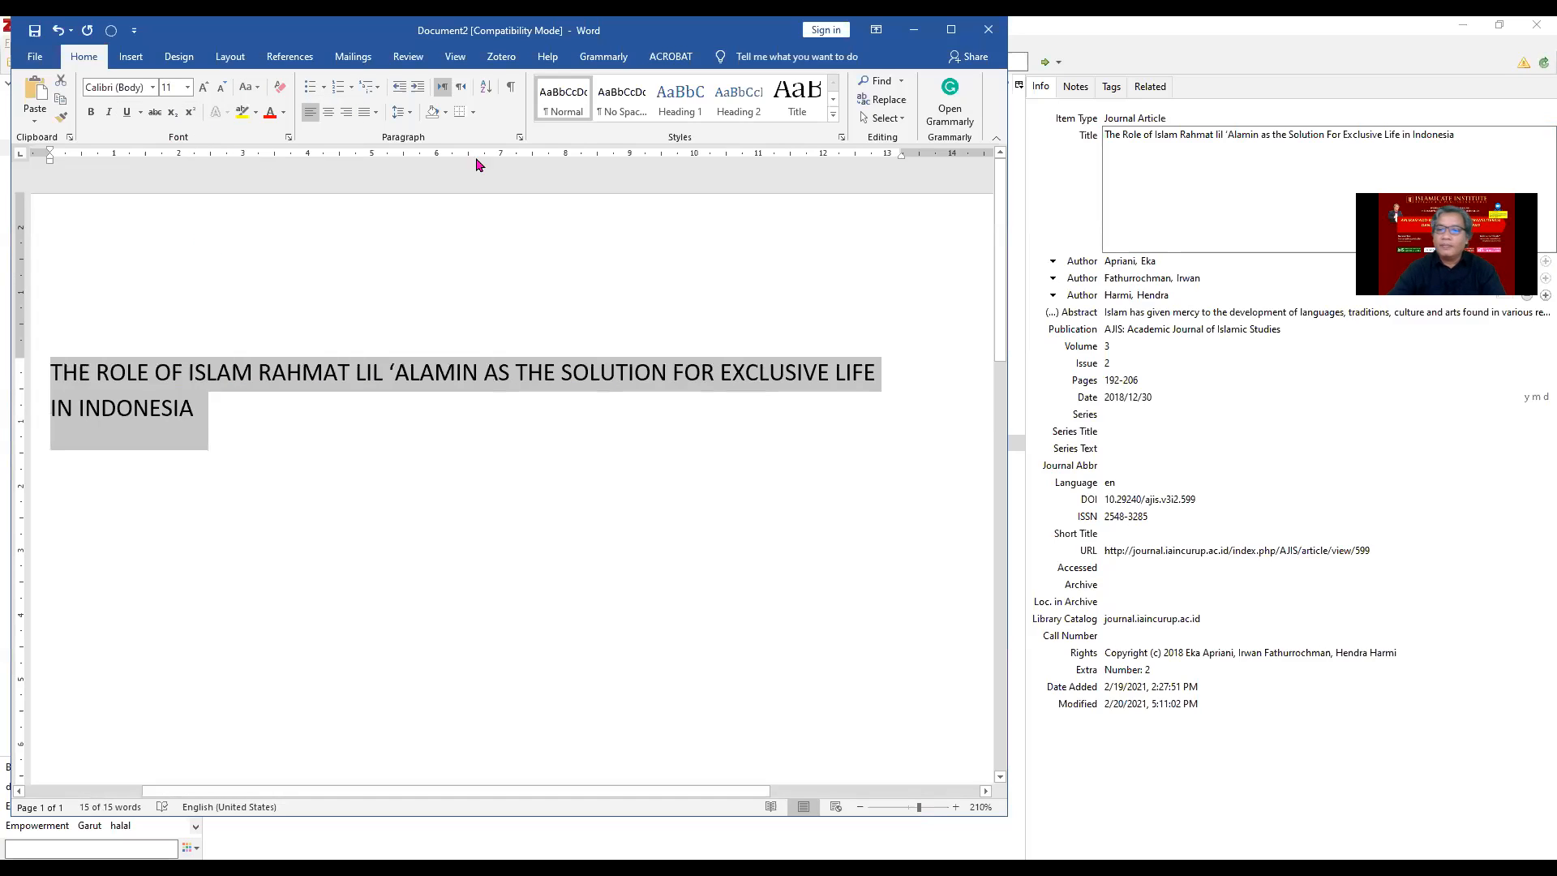
# Step: Switch to Zotero and replace the selected article's title with the uppercase version from Word
pyautogui.click(1142, 197)
pyautogui.moveTo(1464, 134); pyautogui.dragTo(1032, 126)
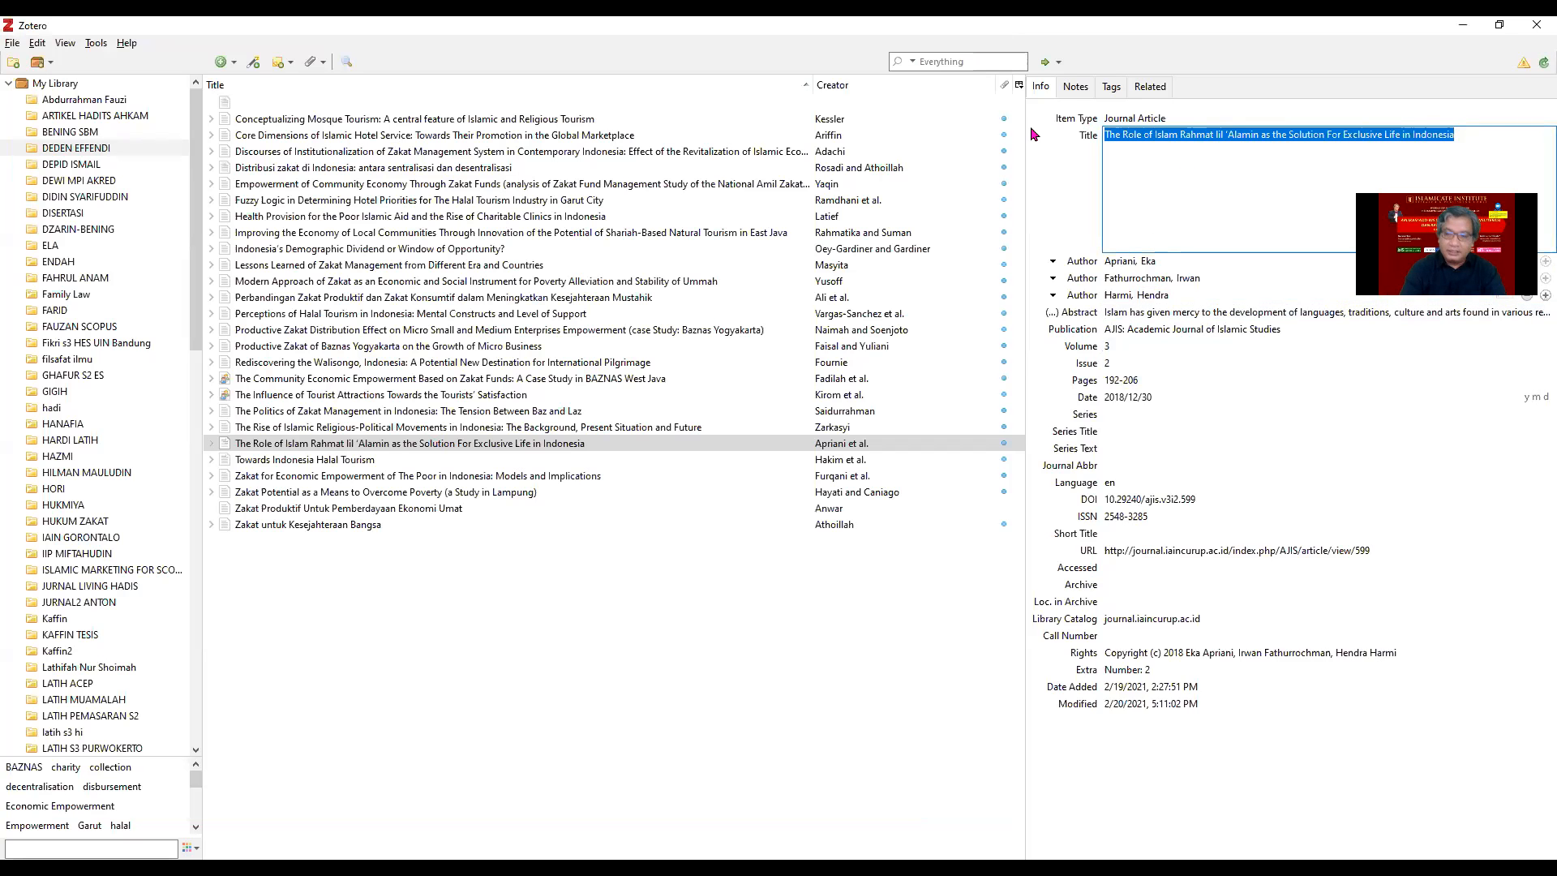
pyautogui.write("THE ROLE OF ISLAM RAHMAT LIL 'ALAMIN AS THE SOLUTION FOR EXCLUSIVE LIFE IN INDONESIA")
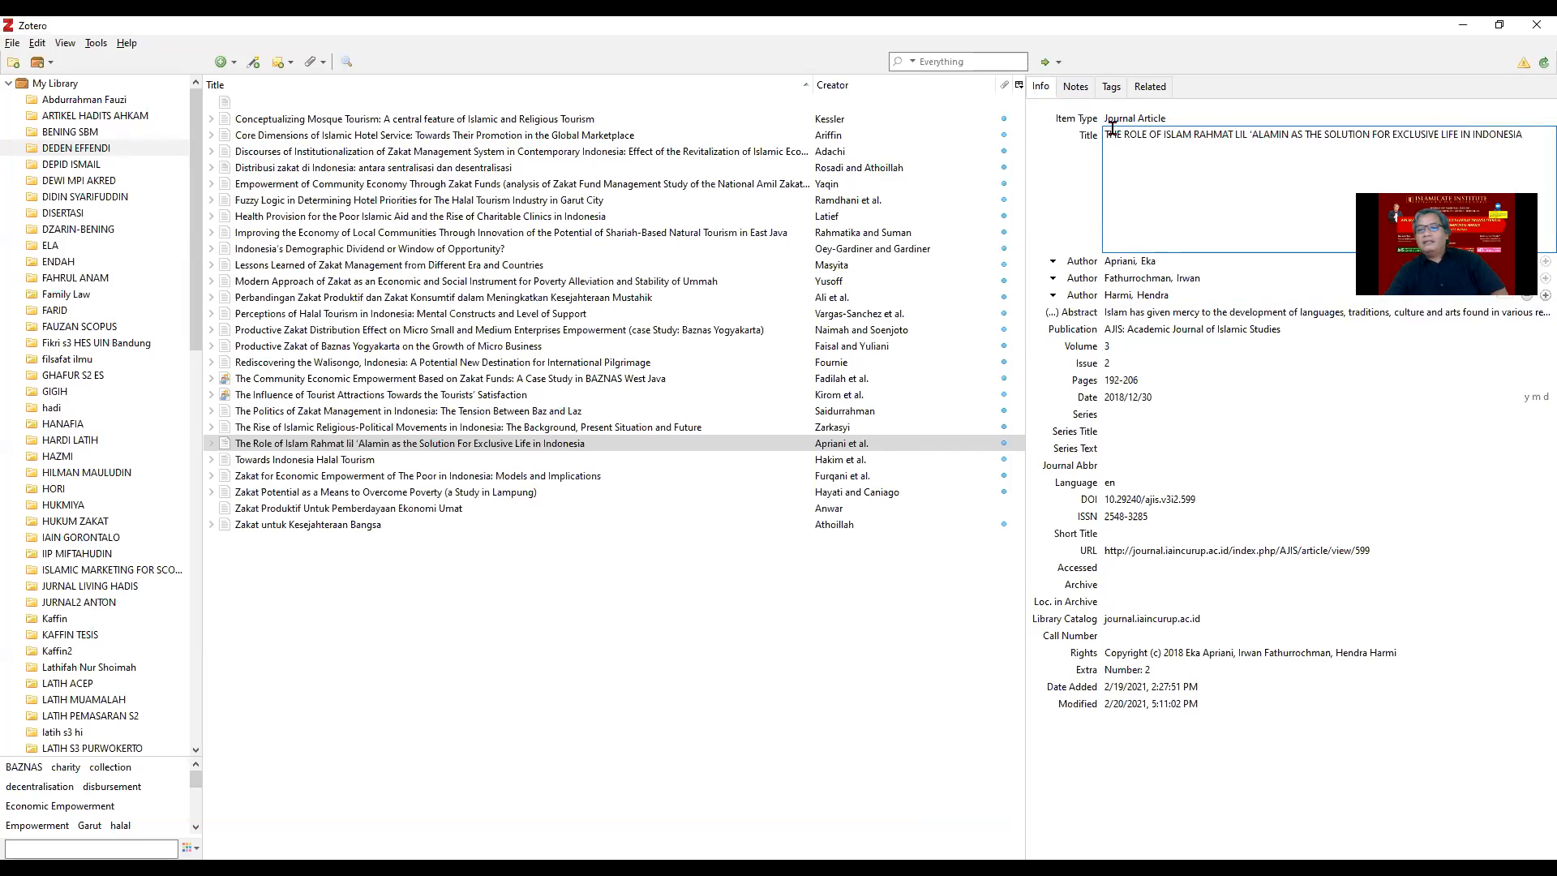
pyautogui.click(1063, 168)
pyautogui.press('Tab')
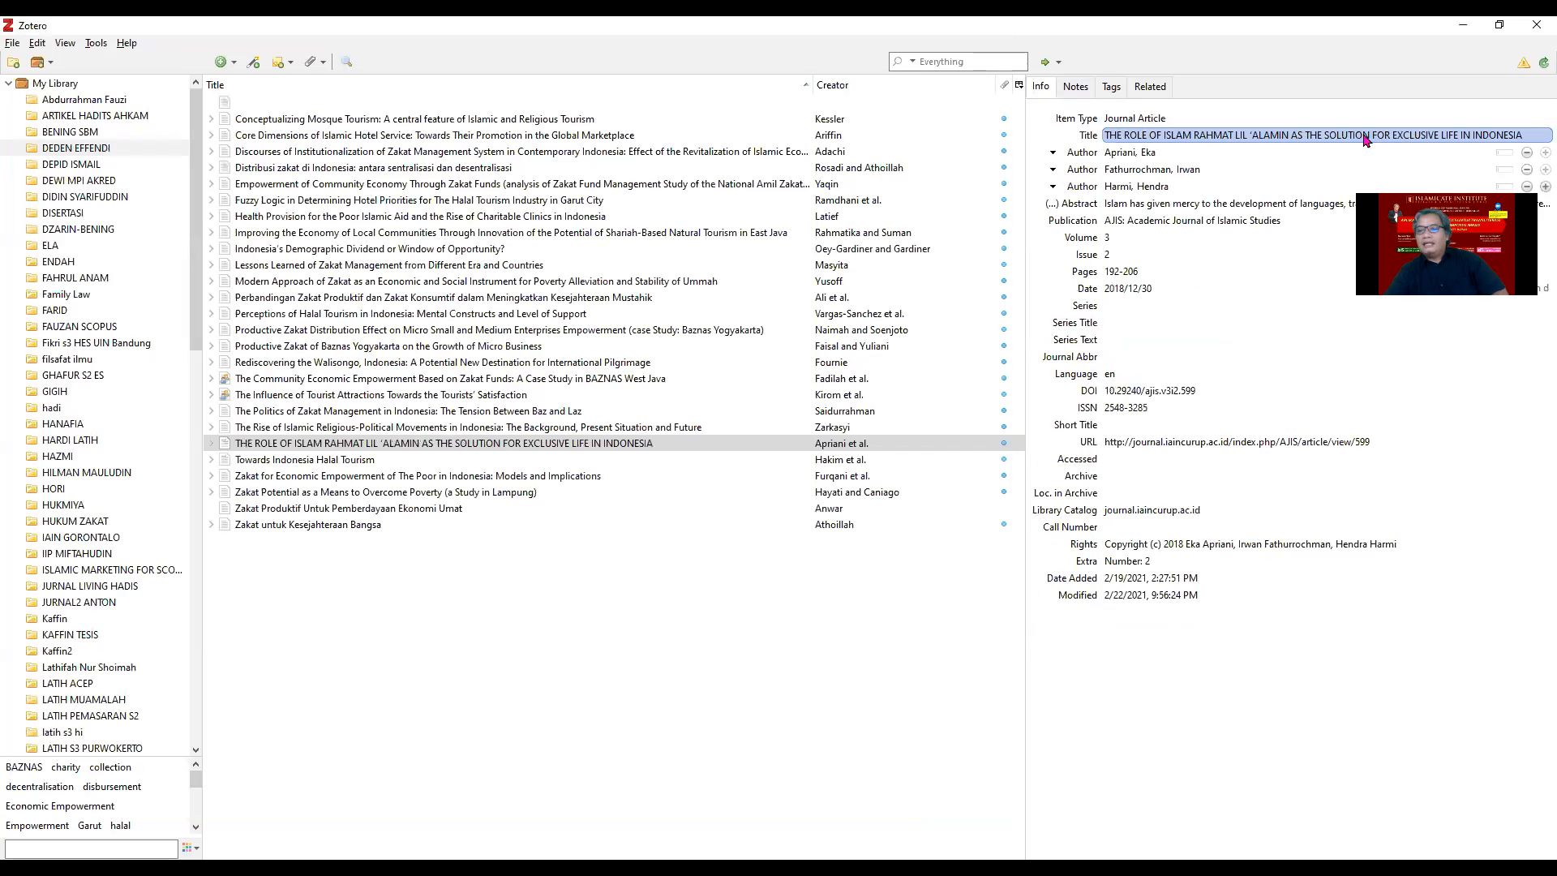
# Step: Transform the uppercase "THE ROLE OF ISLAM RAHMAT LIL 'ALAMIN" article title to Title Case
pyautogui.rightClick(1366, 139)
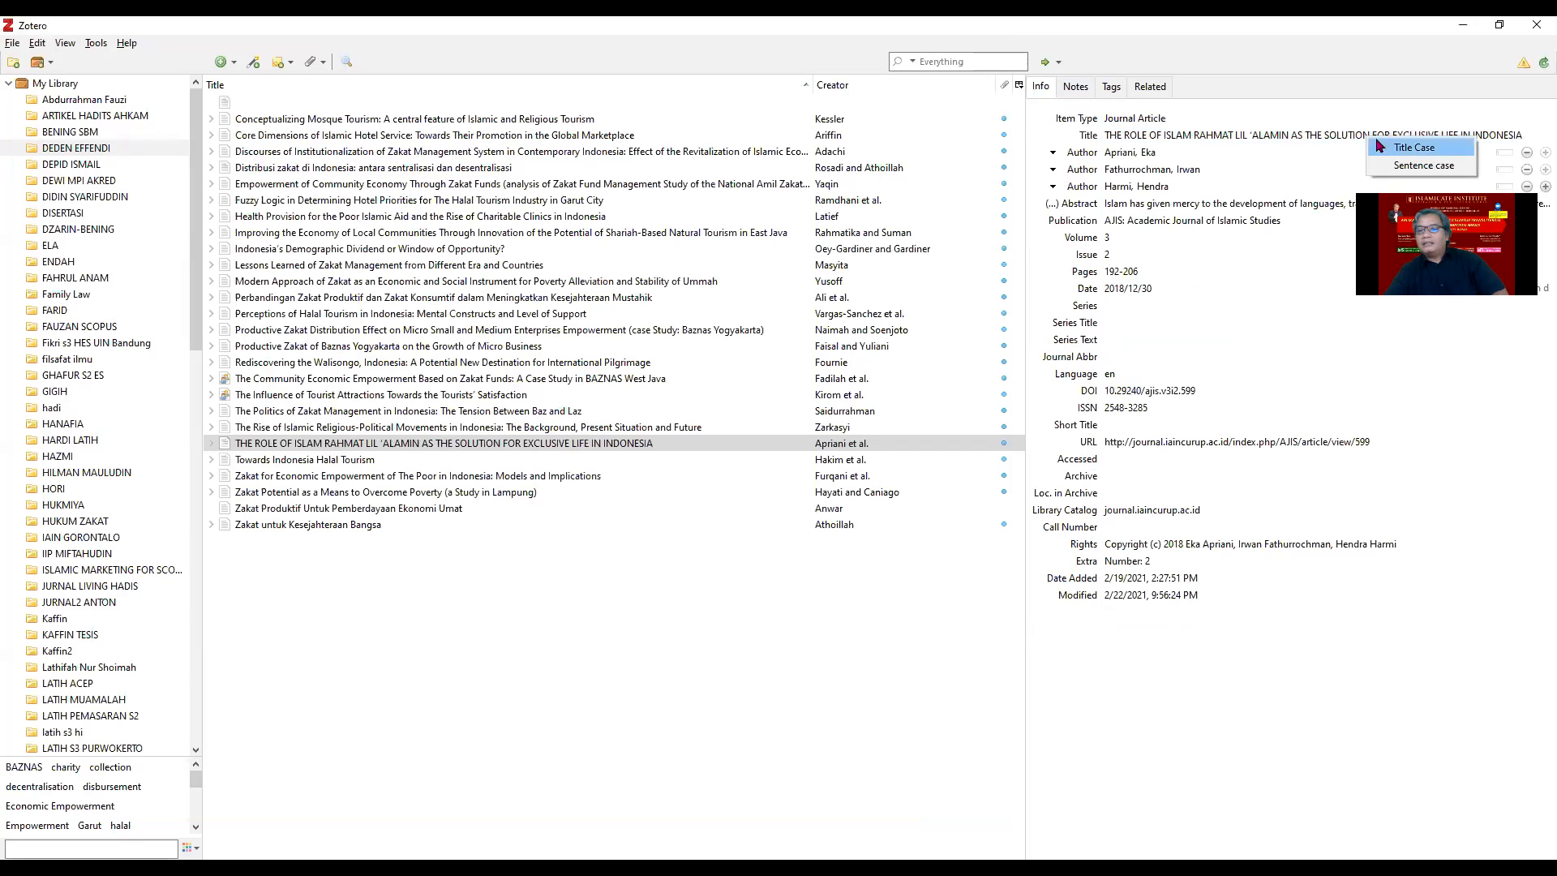
pyautogui.click(1392, 149)
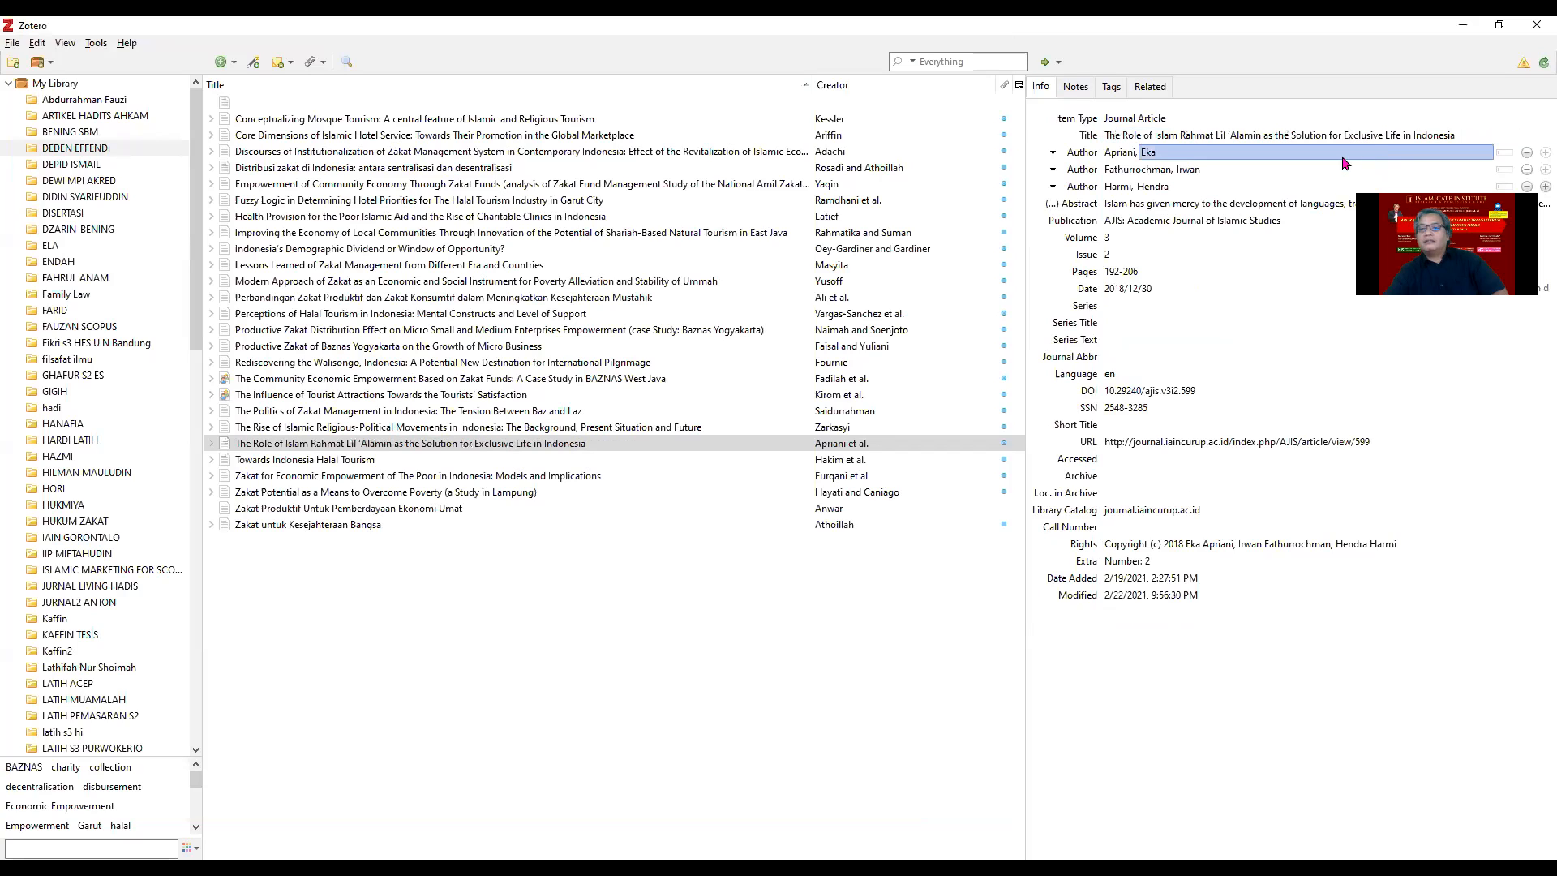
pyautogui.click(1272, 140)
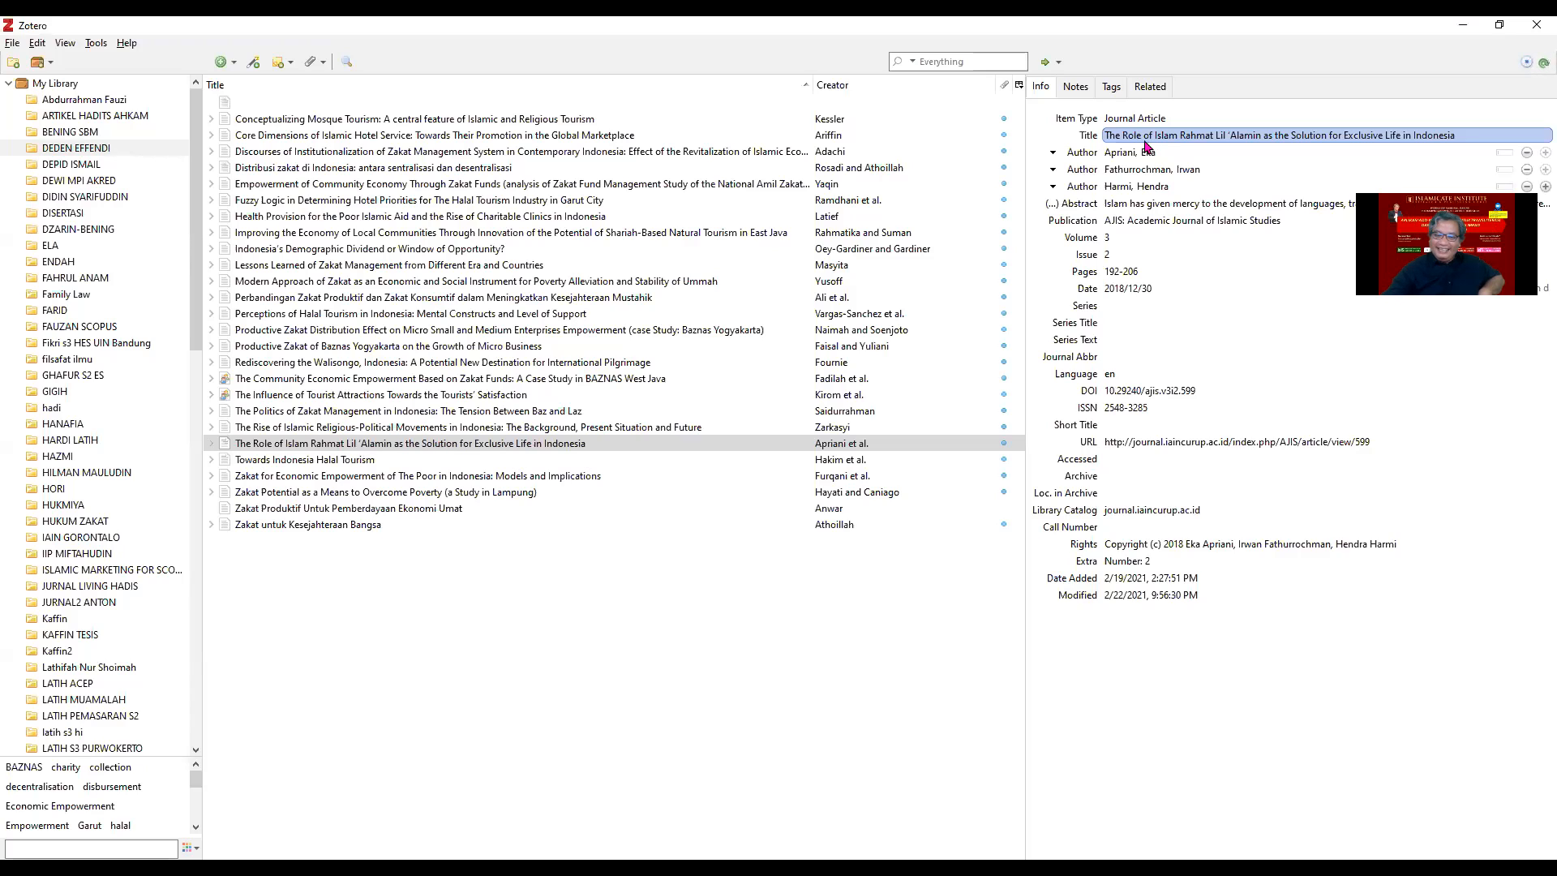
pyautogui.click(888, 734)
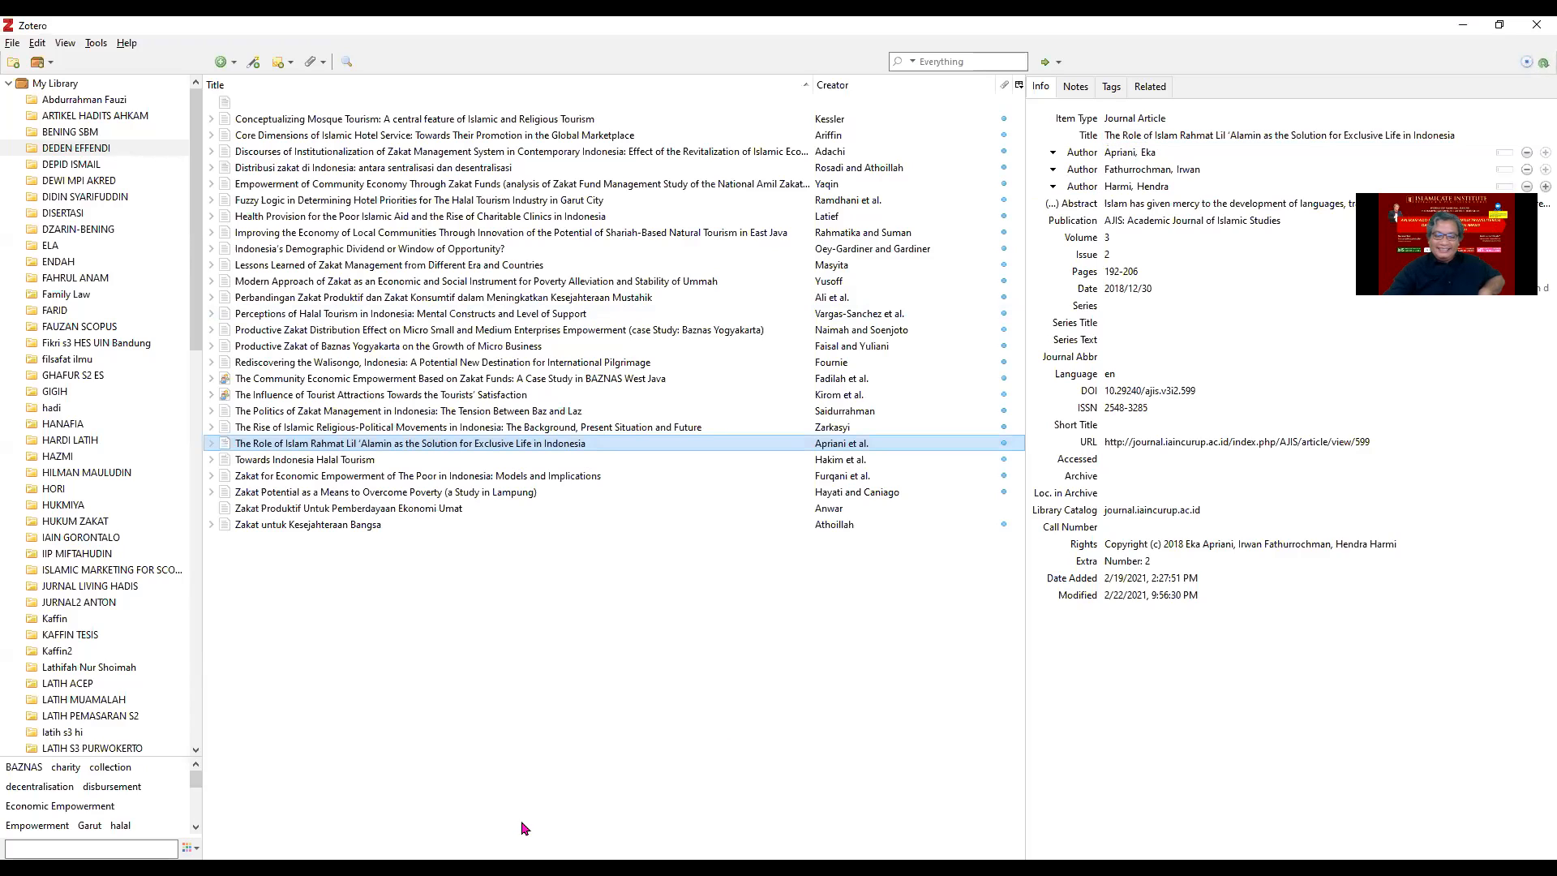